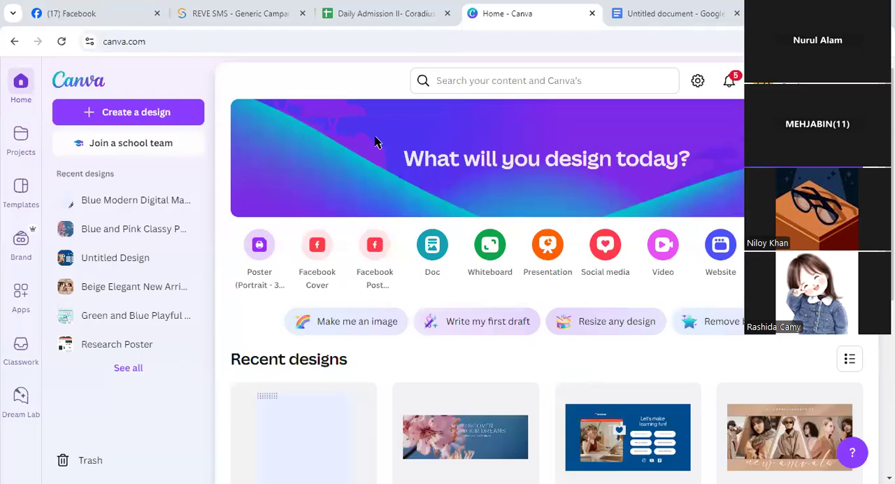
# Switch to the Google Docs document and read through the "Graphics Design with Canva" topic list
pyautogui.click(277, 414)
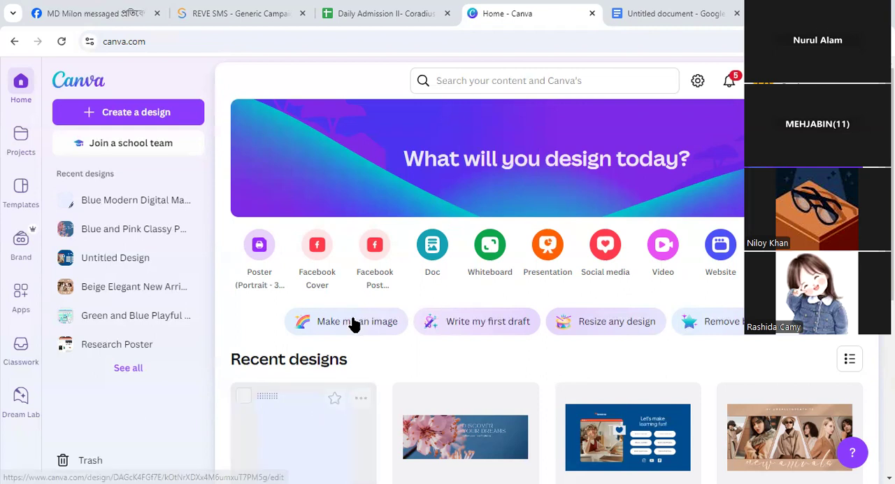
pyautogui.click(650, 16)
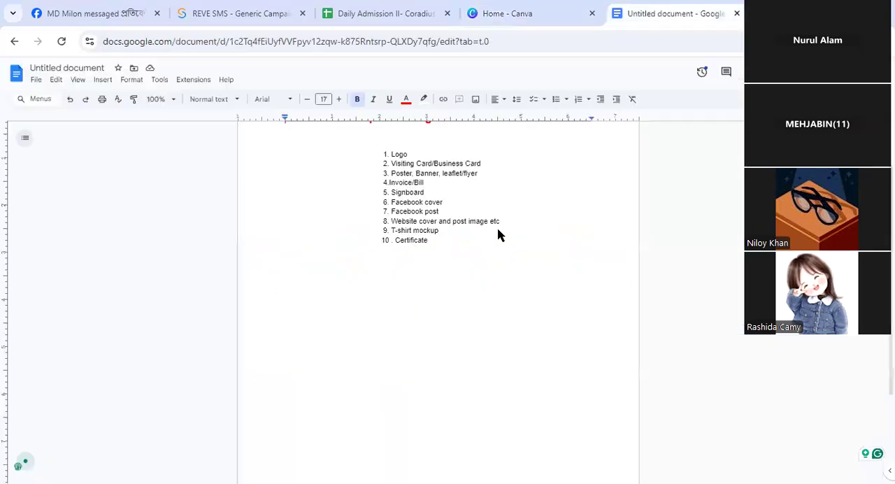
pyautogui.scroll(1, 463, 254)
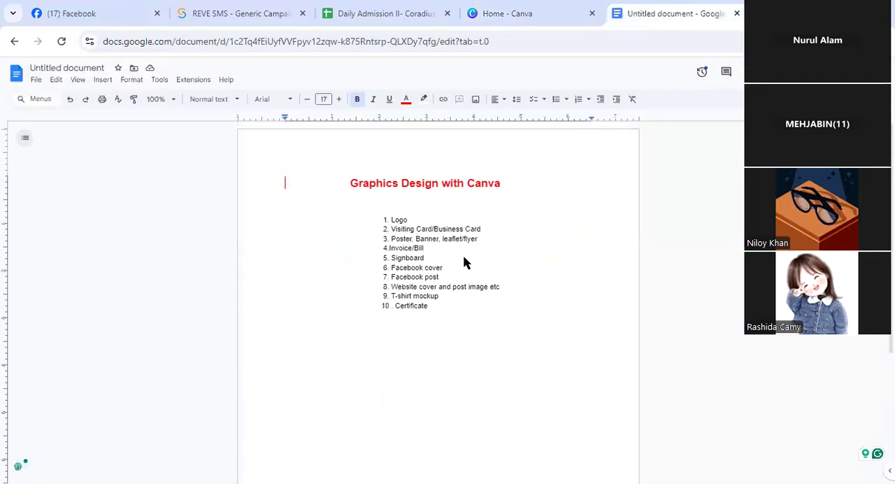
pyautogui.scroll(-3, 463, 254)
pyautogui.scroll(1, 463, 254)
pyautogui.scroll(6, 464, 260)
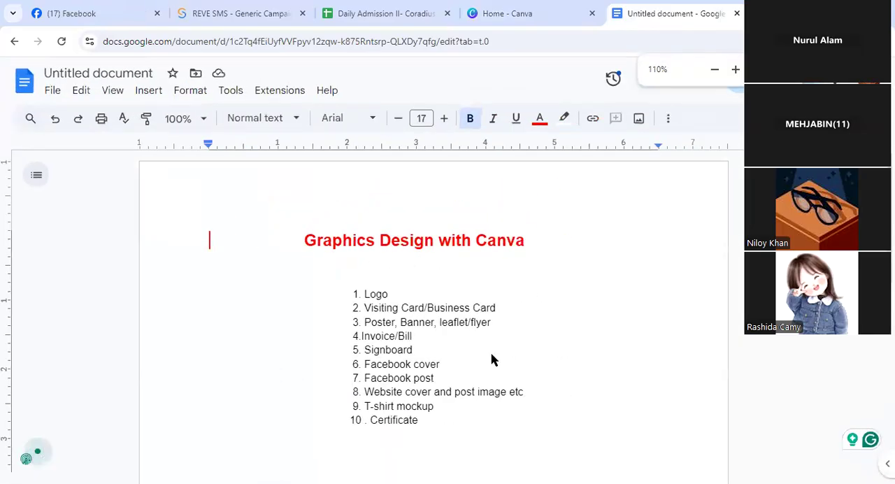
pyautogui.moveTo(547, 369); pyautogui.dragTo(547, 336)
pyautogui.scroll(-3, 548, 337)
pyautogui.scroll(2, 503, 352)
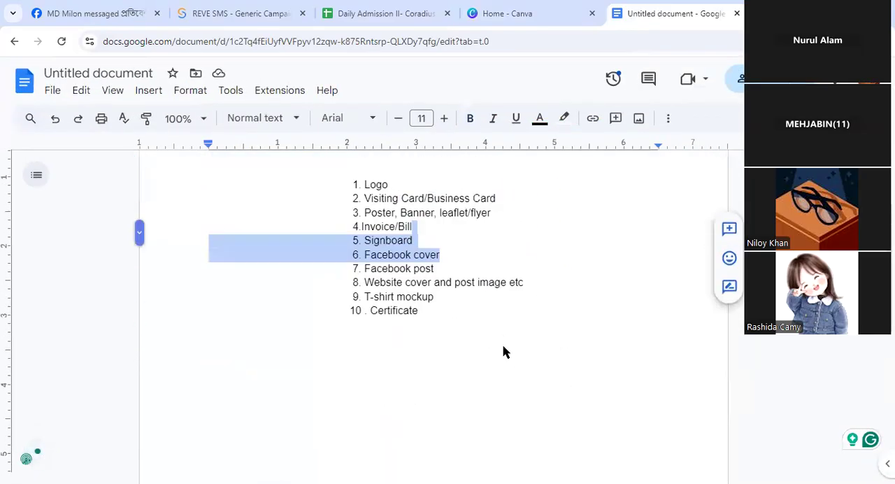
pyautogui.click(499, 358)
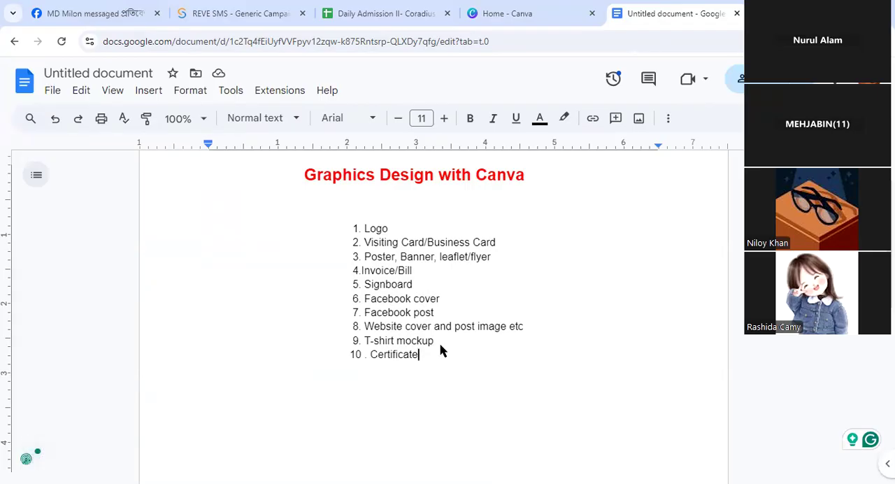
# Review the numbered design topics from Logo to Certificate, highlighting the first and last entries and the full list
pyautogui.moveTo(390, 231); pyautogui.dragTo(338, 231)
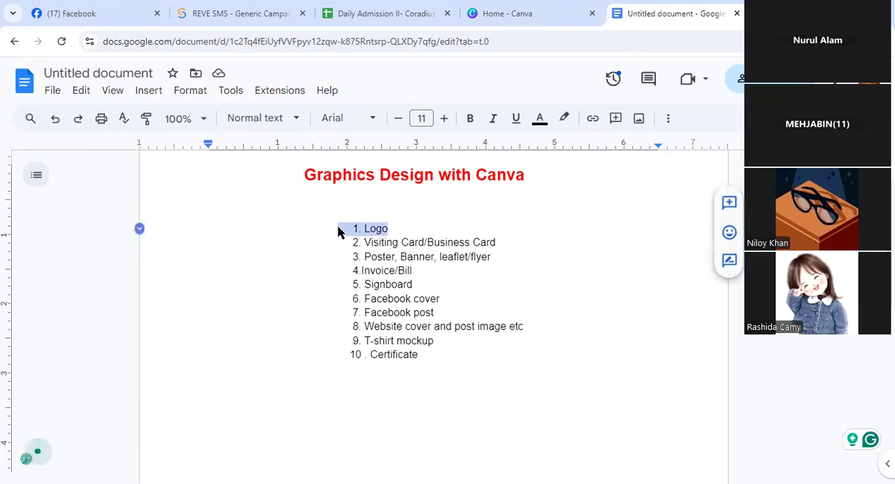
pyautogui.click(209, 208)
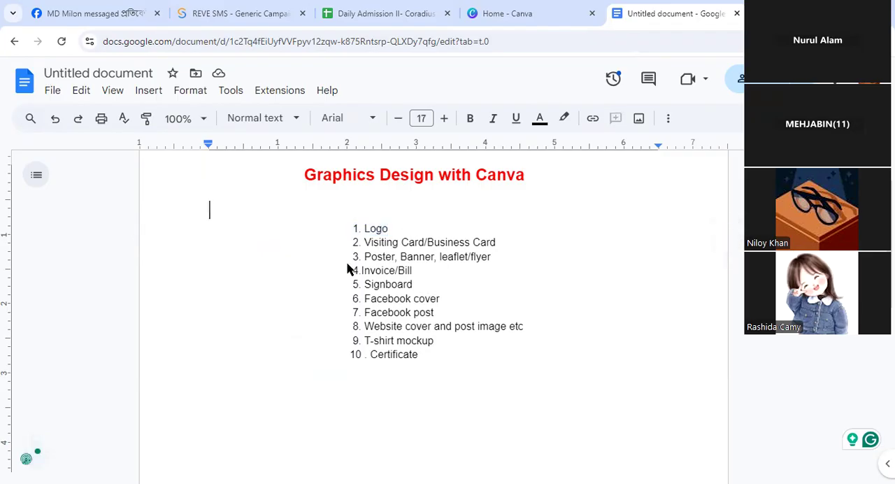
pyautogui.click(396, 398)
pyautogui.moveTo(396, 398); pyautogui.dragTo(371, 216)
pyautogui.click(619, 251)
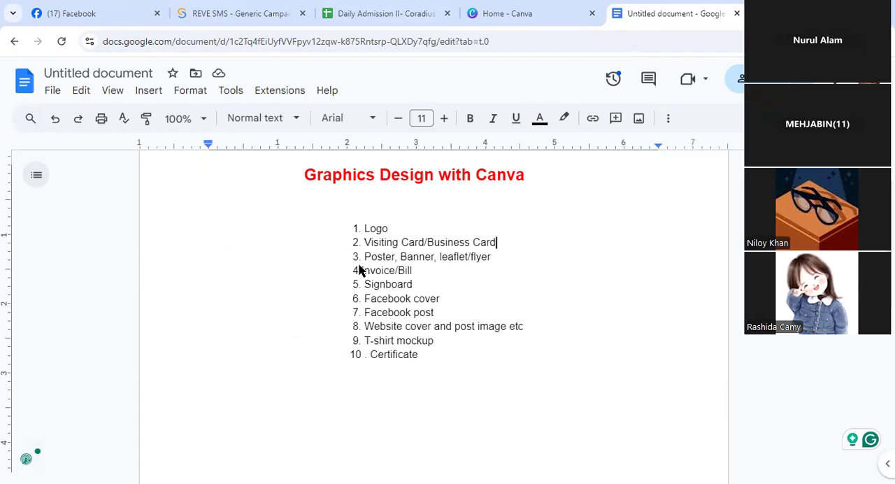
pyautogui.moveTo(433, 360); pyautogui.dragTo(339, 359)
pyautogui.click(460, 370)
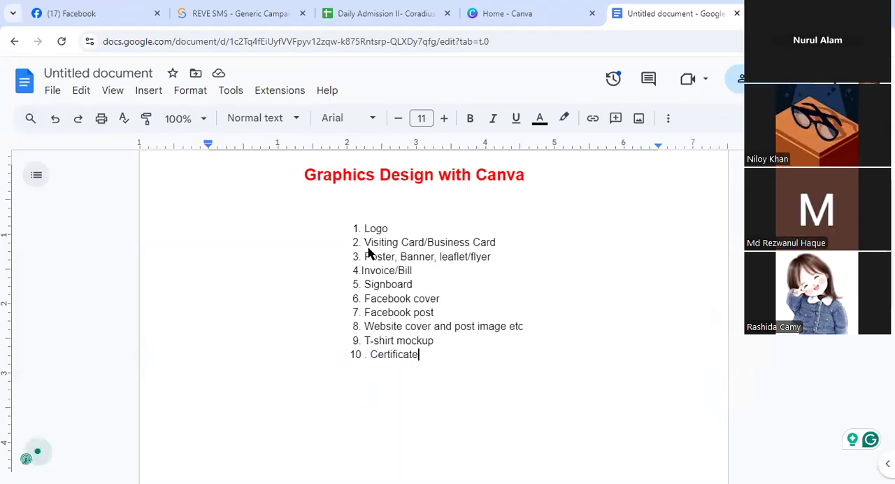
pyautogui.moveTo(347, 207); pyautogui.dragTo(450, 380)
pyautogui.click(458, 397)
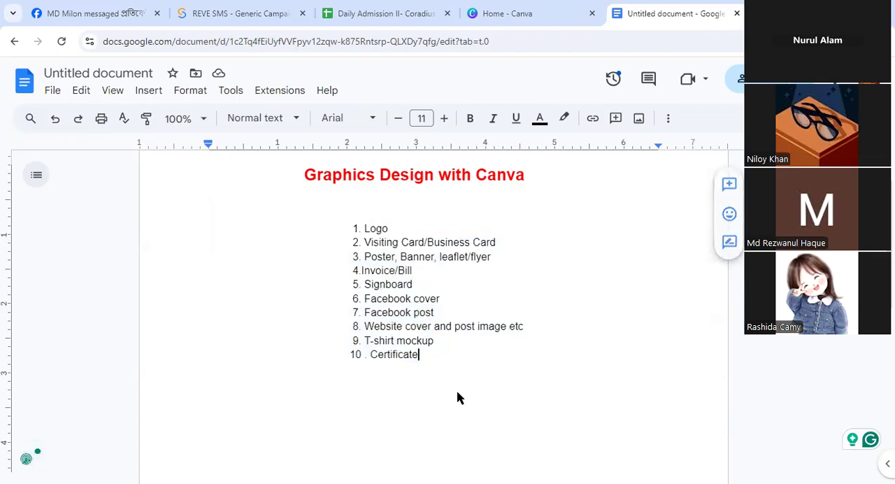
pyautogui.moveTo(341, 207); pyautogui.dragTo(422, 359)
pyautogui.click(458, 349)
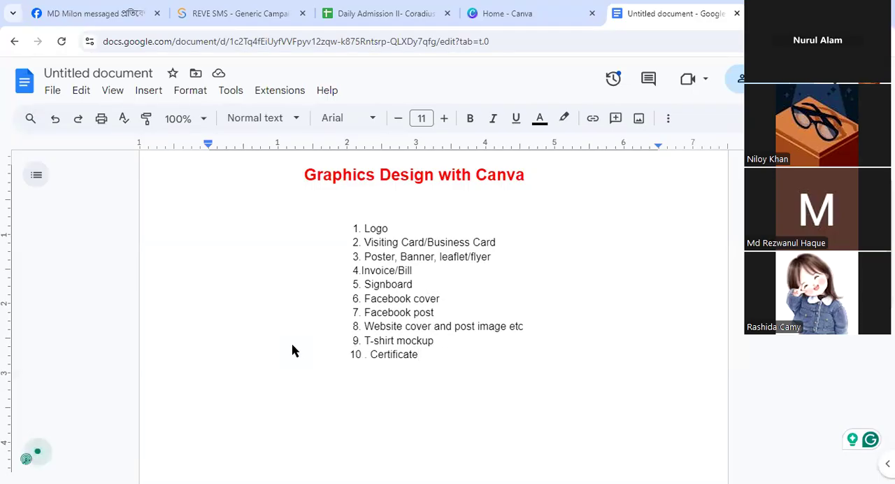
# Examine the first three list entries, highlighting Logo, Visiting Card/Business Card, and Poster, Banner, leaflet/flyer
pyautogui.doubleClick(329, 210)
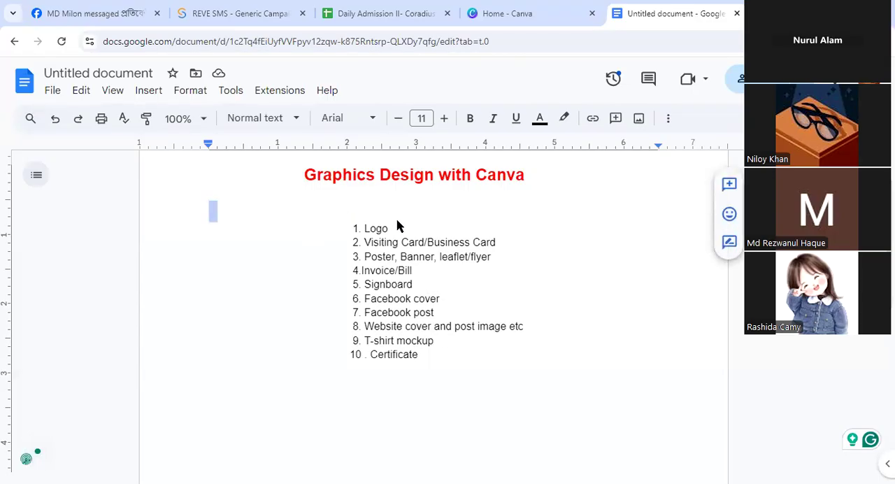
pyautogui.moveTo(399, 225); pyautogui.dragTo(395, 224)
pyautogui.click(463, 218)
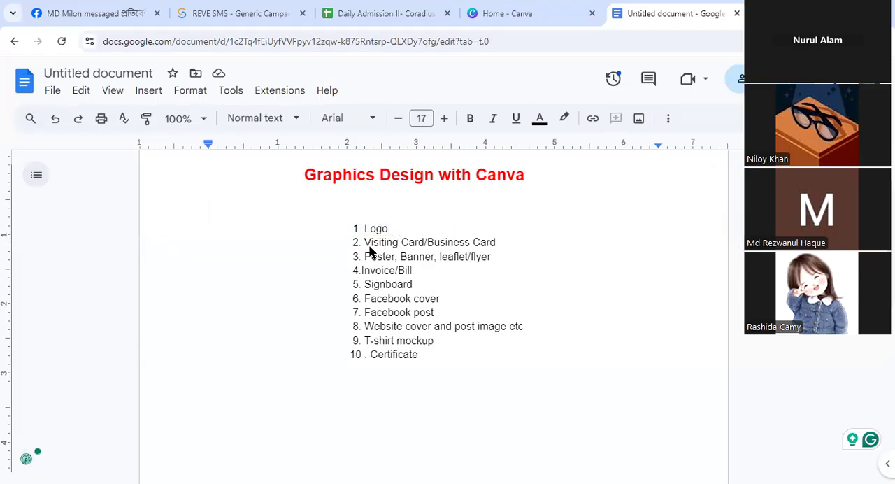
pyautogui.moveTo(340, 241); pyautogui.dragTo(503, 243)
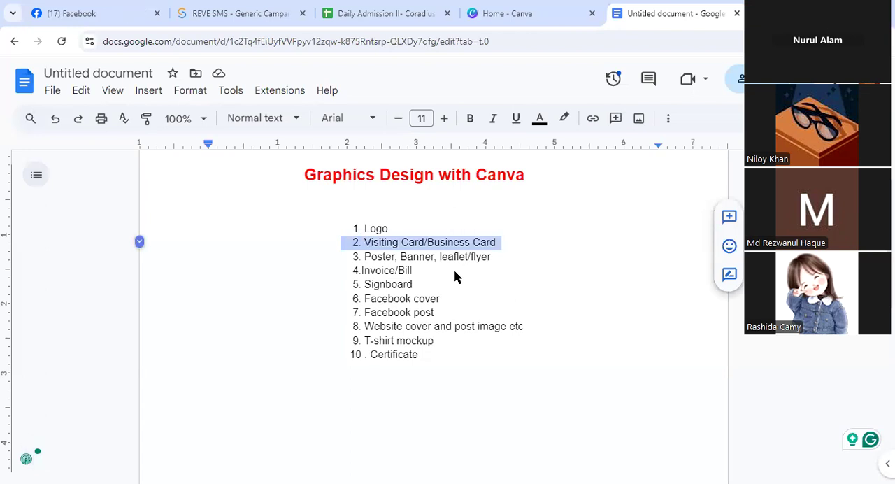
pyautogui.press('Right')
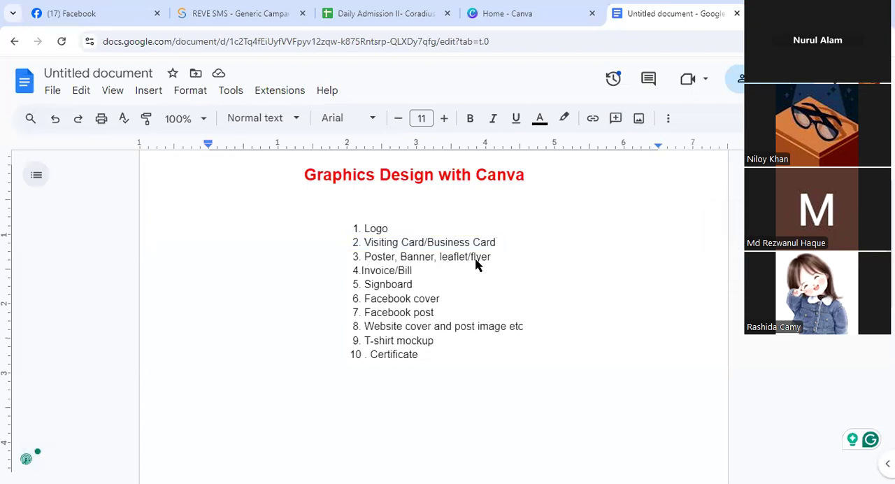
pyautogui.moveTo(500, 257); pyautogui.dragTo(456, 258)
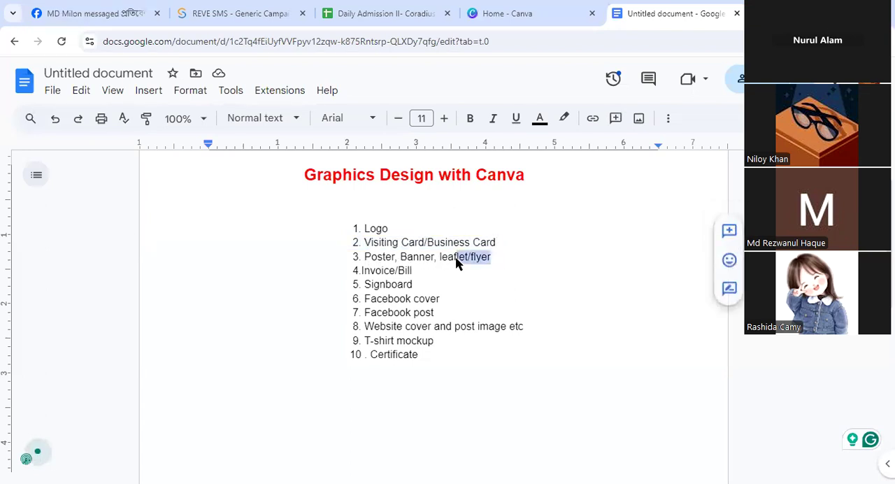
pyautogui.click(334, 256)
pyautogui.moveTo(366, 260); pyautogui.dragTo(547, 265)
pyautogui.click(547, 266)
pyautogui.moveTo(329, 232); pyautogui.dragTo(411, 232)
pyautogui.moveTo(350, 240); pyautogui.dragTo(521, 246)
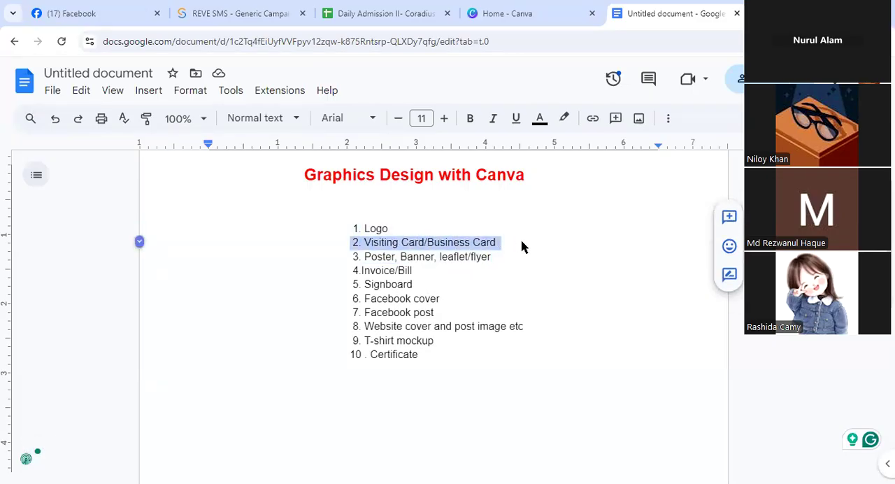
pyautogui.click(497, 267)
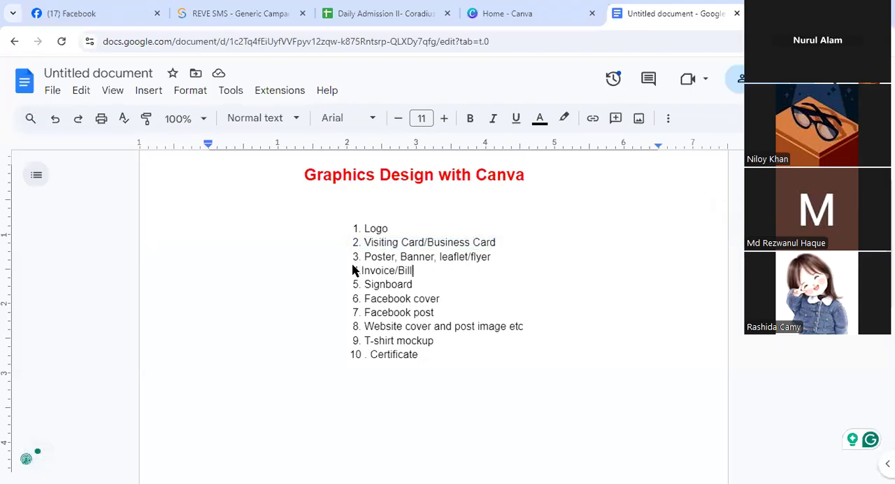
# Go over the whole topic list again, highlighting the Poster, Signboard and Facebook post entries
pyautogui.moveTo(415, 405); pyautogui.dragTo(379, 233)
pyautogui.click(508, 287)
pyautogui.moveTo(362, 256); pyautogui.dragTo(388, 257)
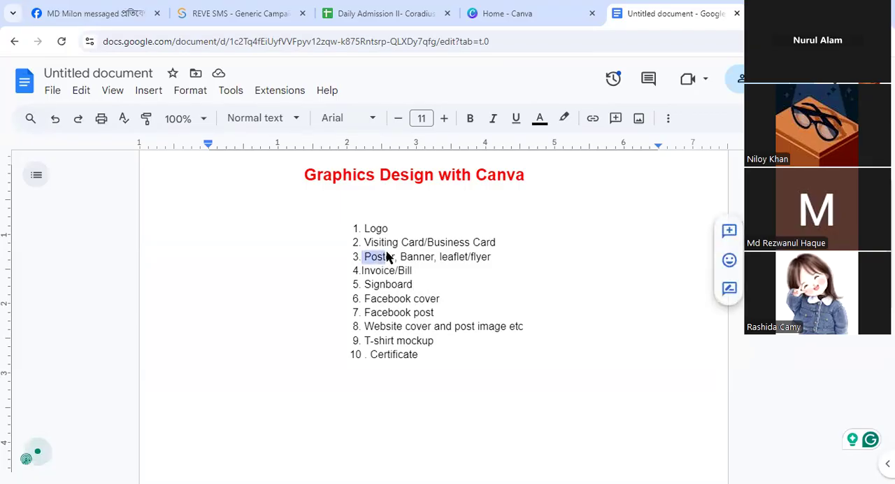
pyautogui.click(427, 290)
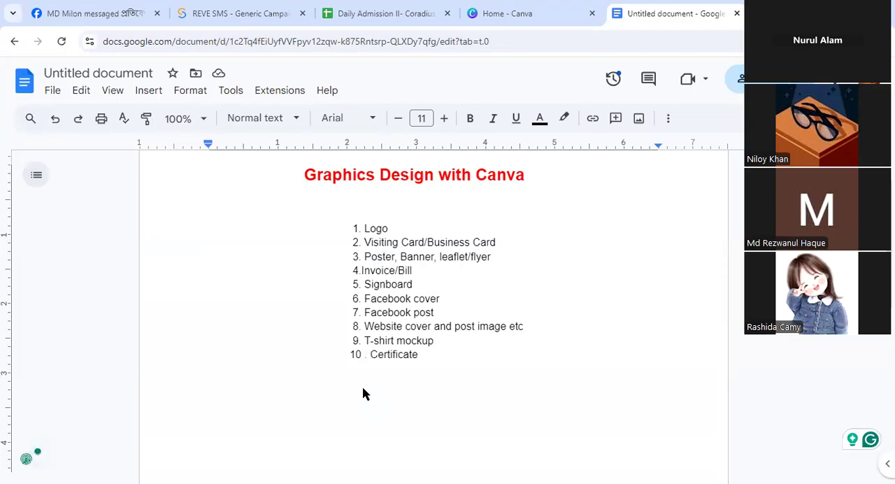
pyautogui.scroll(1, 370, 379)
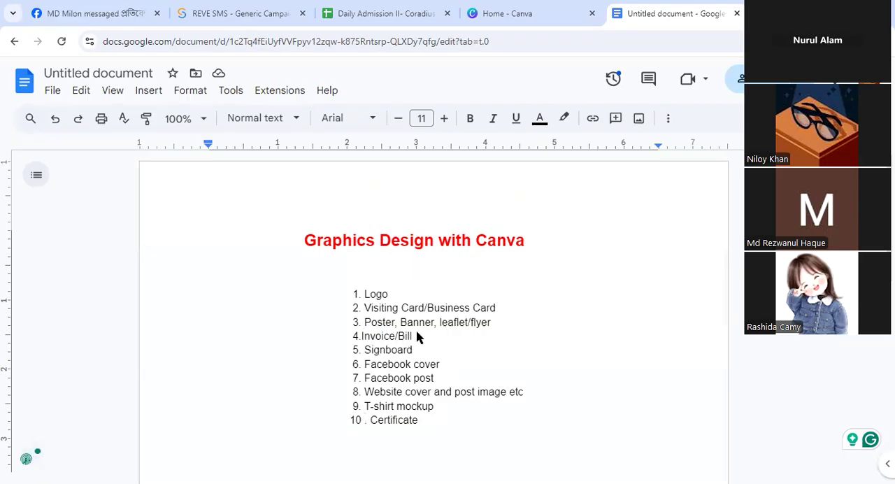
pyautogui.moveTo(413, 351); pyautogui.dragTo(431, 356)
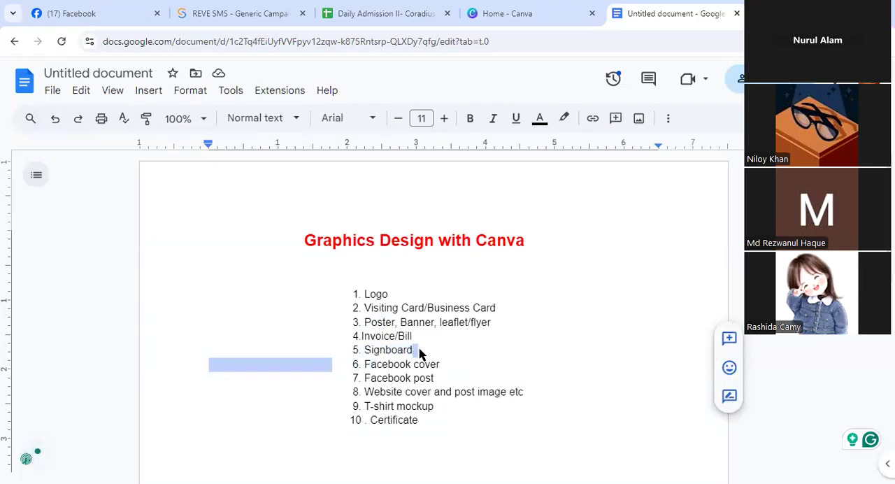
pyautogui.click(478, 364)
pyautogui.scroll(-1, 434, 385)
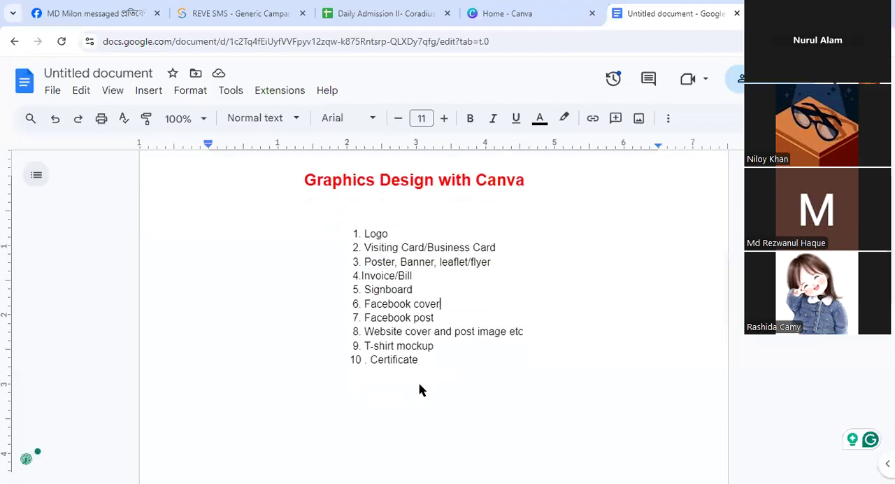
pyautogui.moveTo(357, 311); pyautogui.dragTo(455, 311)
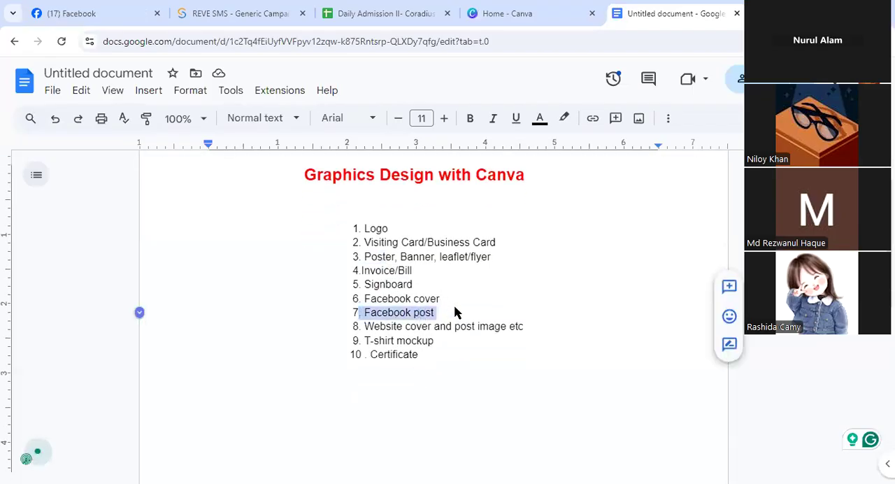
pyautogui.click(455, 312)
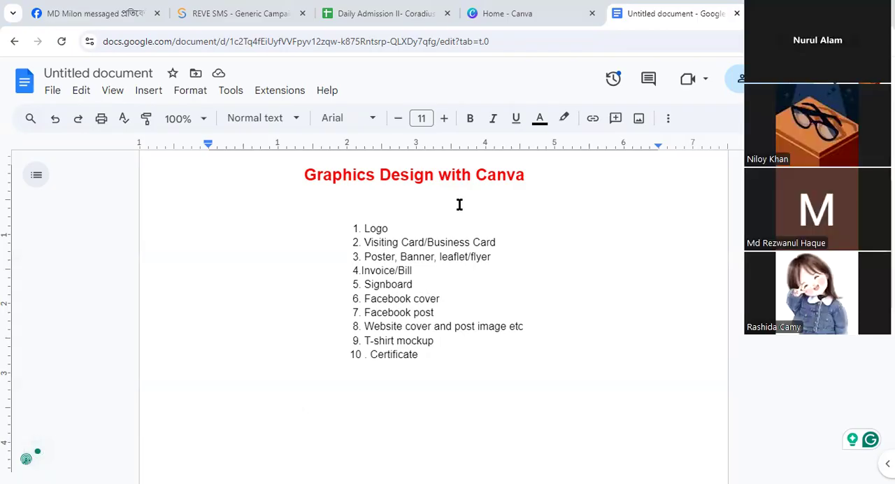
# Switch to Canva and search its content for "logo"
pyautogui.click(493, 16)
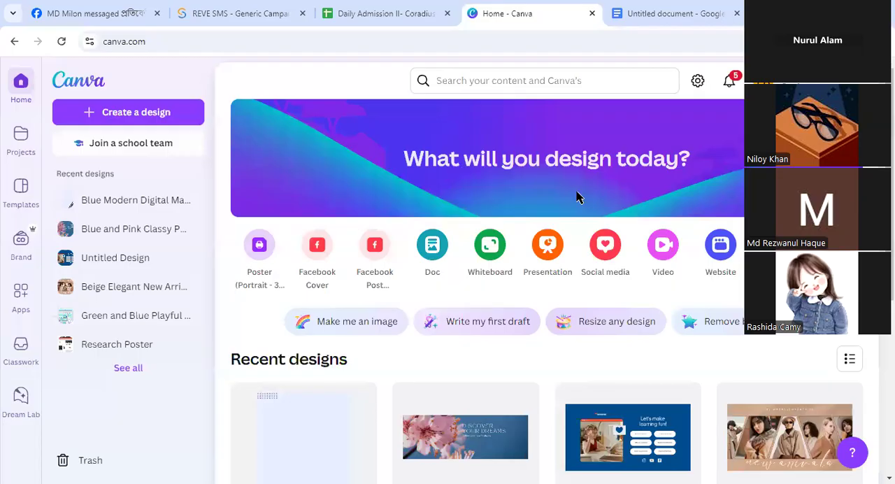
pyautogui.click(466, 80)
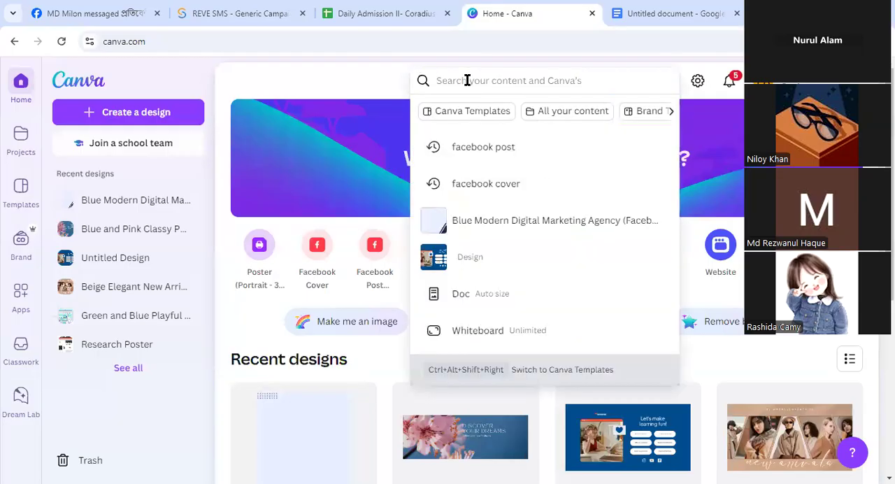
pyautogui.write('logo')
pyautogui.press('Return')
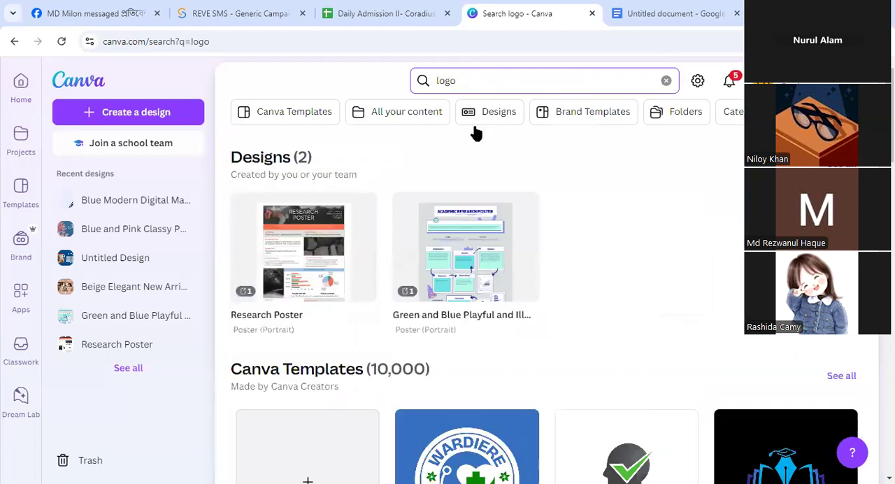
# Browse the logo templates and open the preview of the BlueWaves Surfing club logo
pyautogui.scroll(-5, 476, 132)
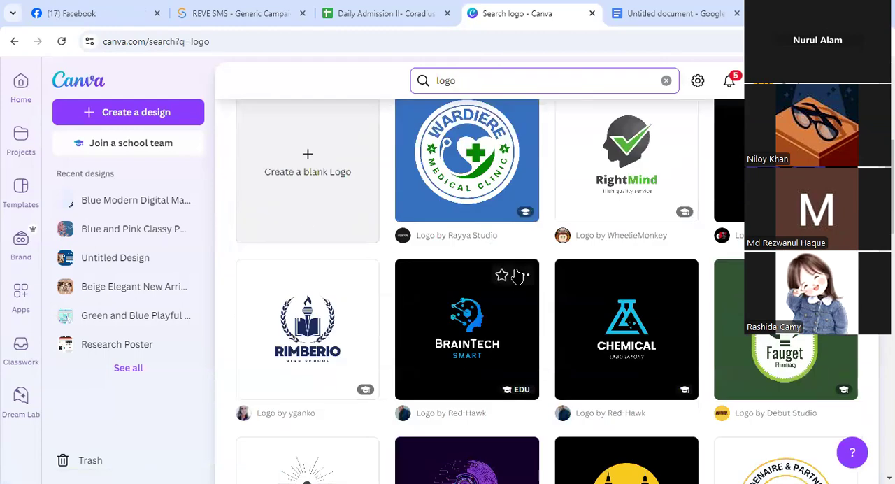
pyautogui.scroll(-5, 510, 269)
pyautogui.scroll(-3, 516, 276)
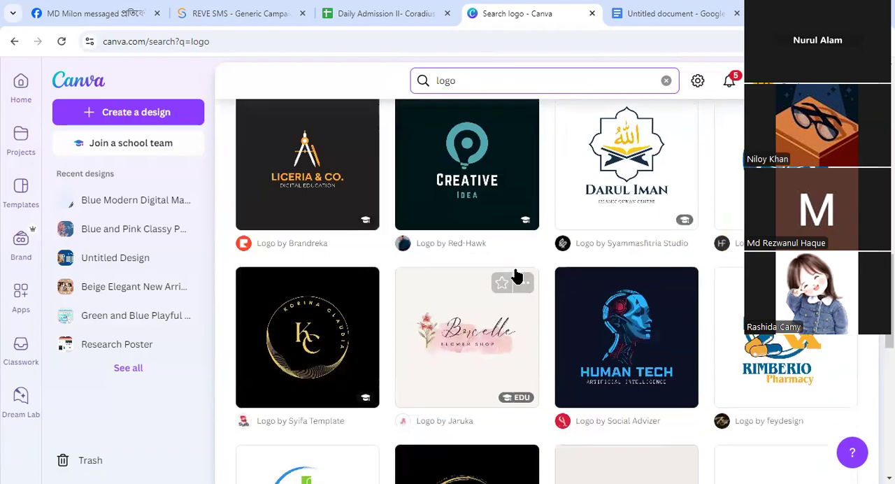
pyautogui.scroll(-3, 516, 276)
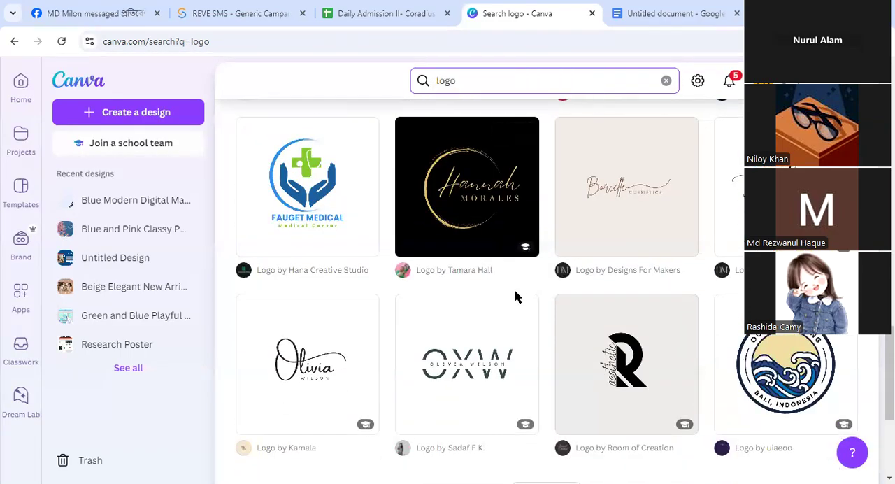
pyautogui.scroll(-3, 515, 297)
pyautogui.click(542, 258)
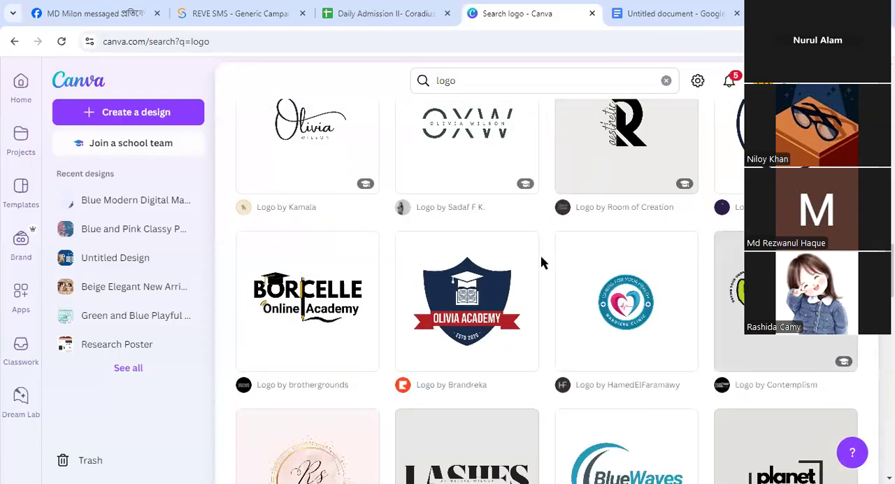
pyautogui.scroll(-5, 541, 260)
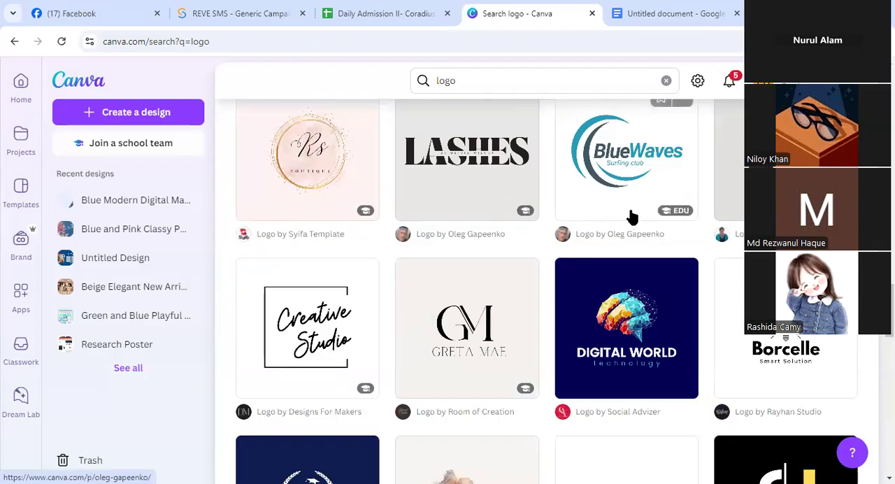
pyautogui.click(611, 168)
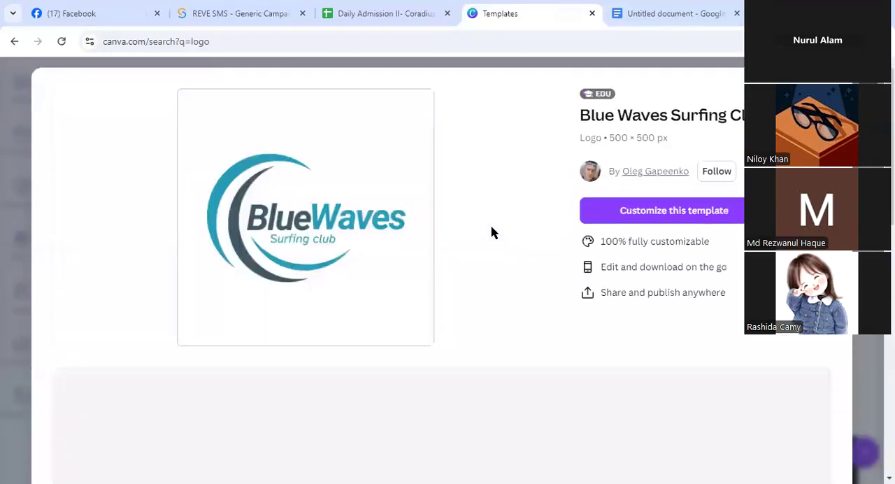
# Open the Blue Waves Surfing Club template for customizing and fill its background with the pale yellow-to-pink gradient
pyautogui.click(649, 219)
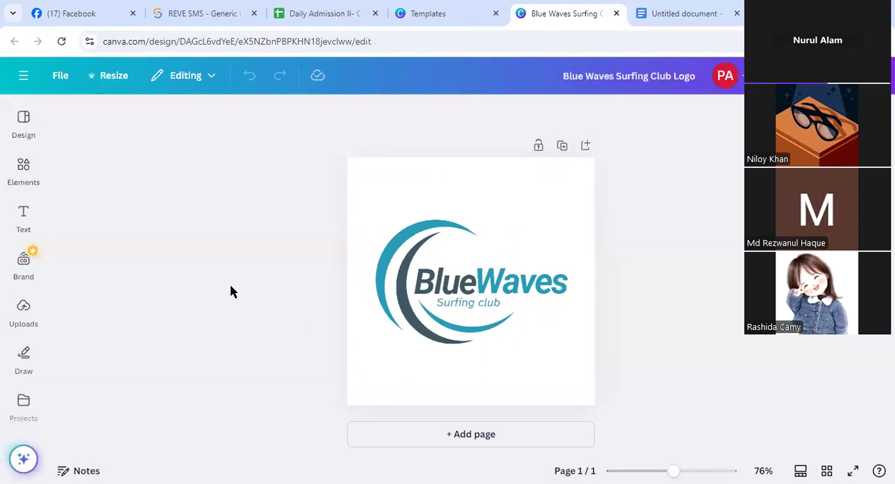
pyautogui.click(380, 197)
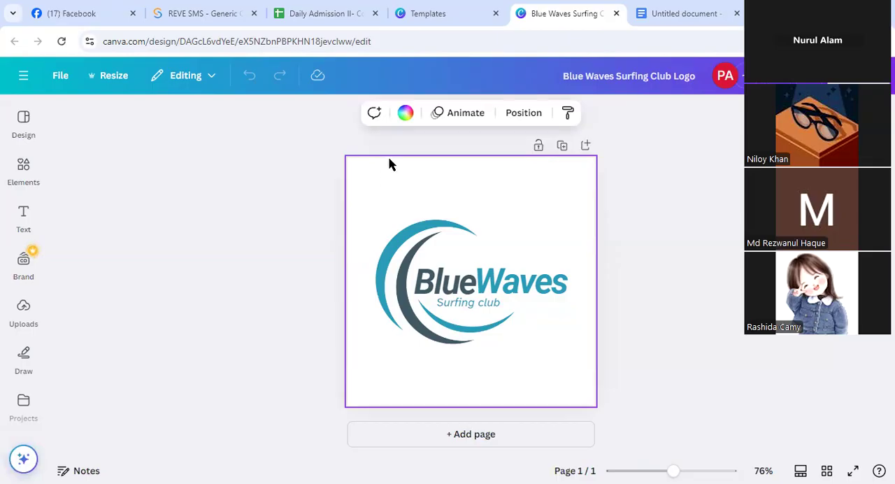
pyautogui.click(405, 114)
pyautogui.scroll(-2, 205, 316)
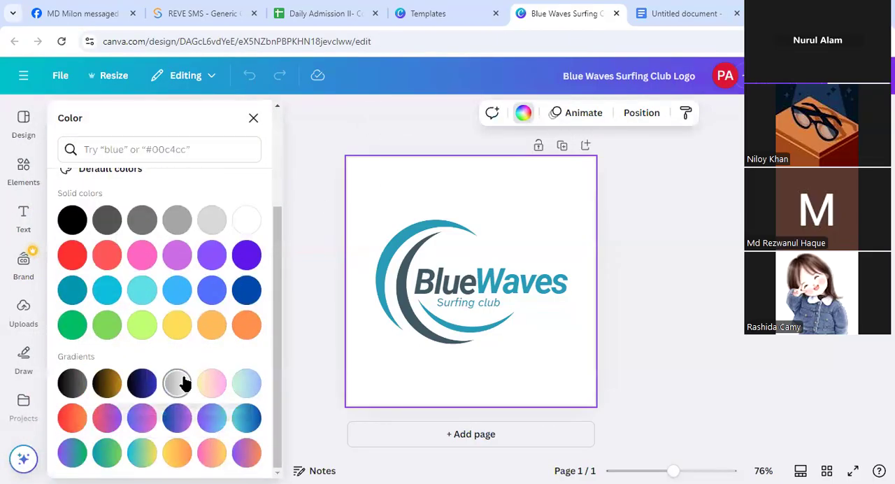
pyautogui.click(212, 384)
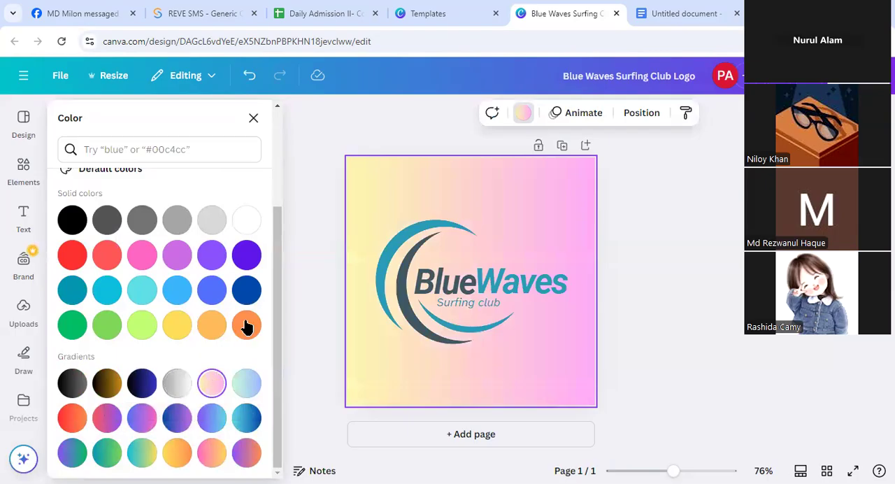
pyautogui.click(302, 246)
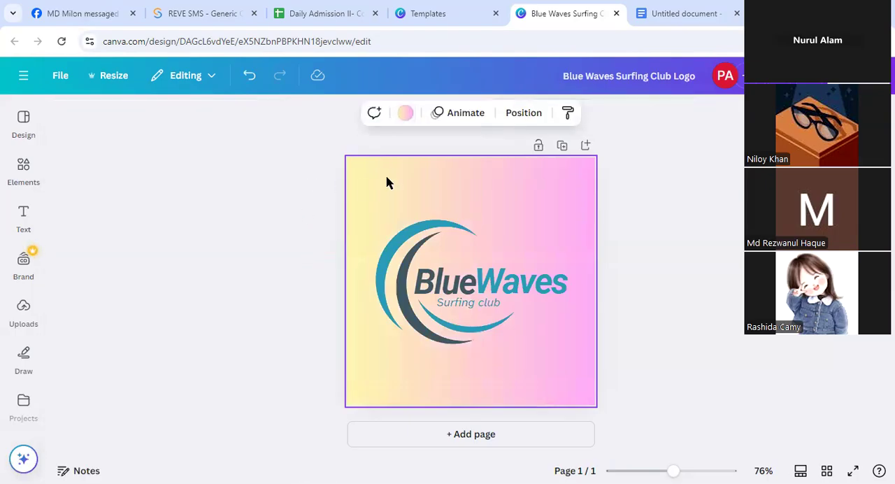
# Open the Canva apps catalogue and look through its Popular and AI-powered apps
pyautogui.click(24, 318)
pyautogui.scroll(-2, 25, 320)
pyautogui.click(25, 320)
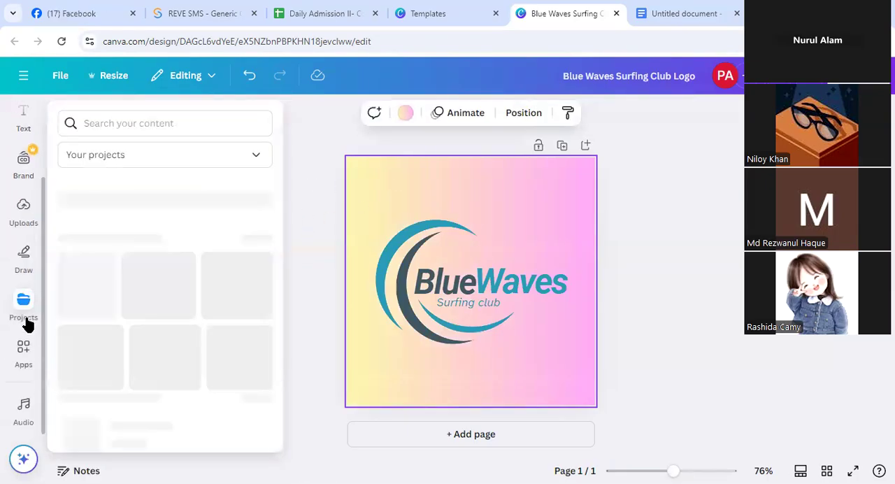
pyautogui.click(23, 350)
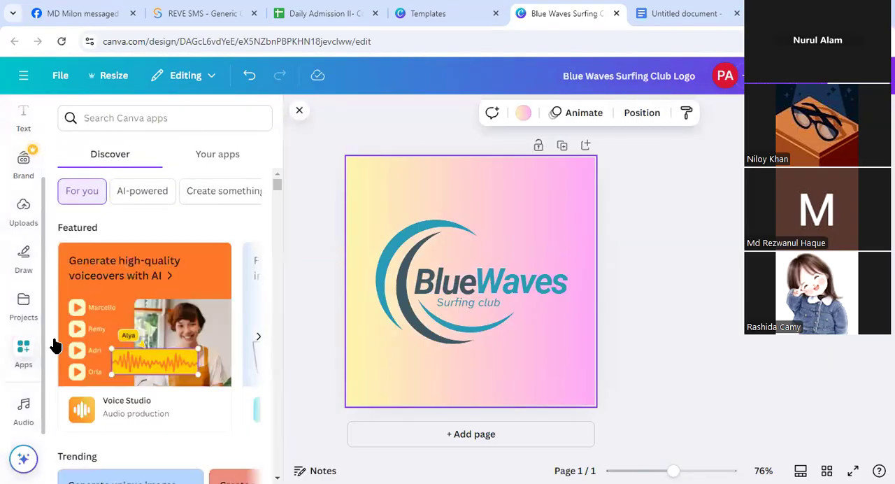
pyautogui.scroll(-5, 130, 325)
pyautogui.scroll(-10, 132, 327)
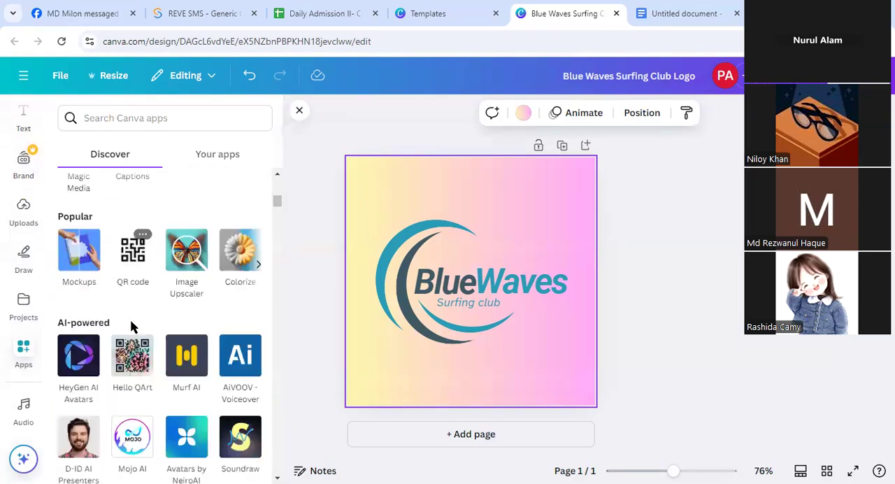
pyautogui.scroll(-4, 132, 327)
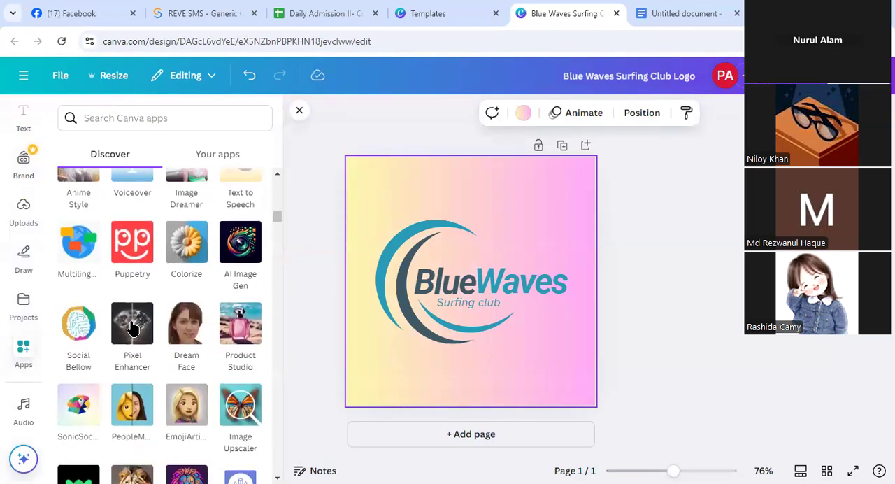
pyautogui.scroll(-8, 132, 327)
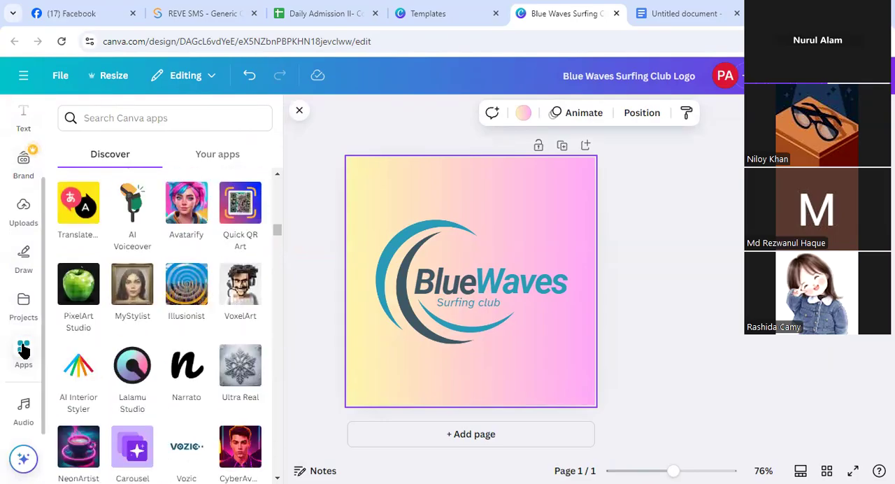
pyautogui.scroll(-6, 142, 358)
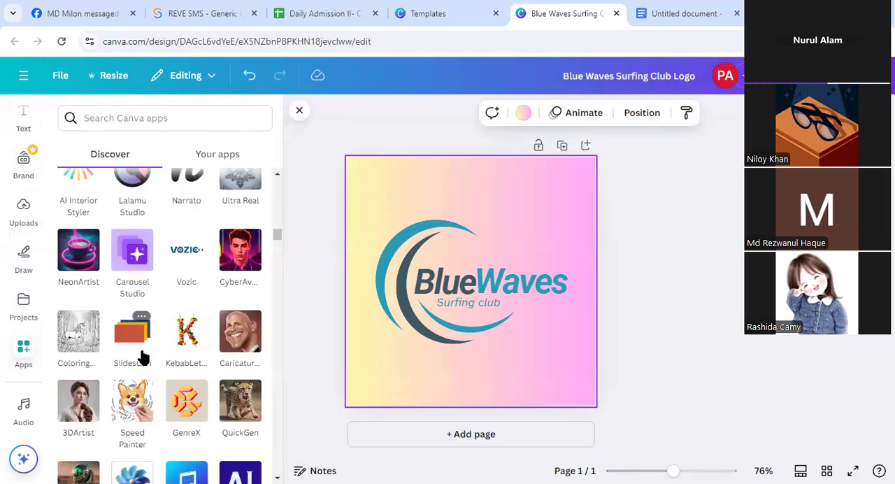
pyautogui.scroll(5, 142, 358)
pyautogui.scroll(10, 142, 358)
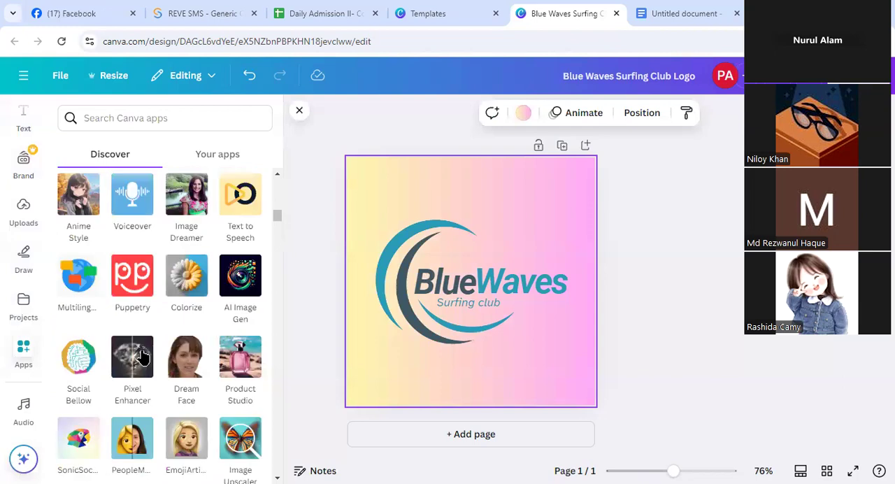
# Search the Canva apps for "Bacground"
pyautogui.click(140, 111)
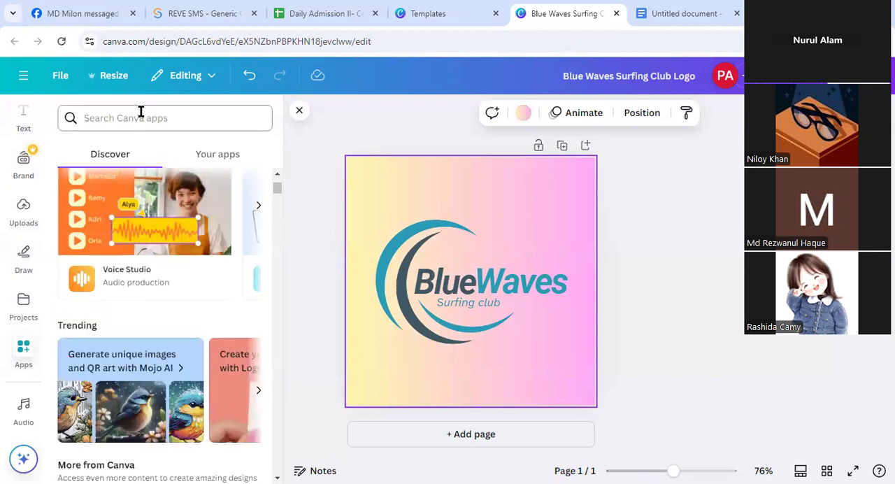
pyautogui.write('Ba')
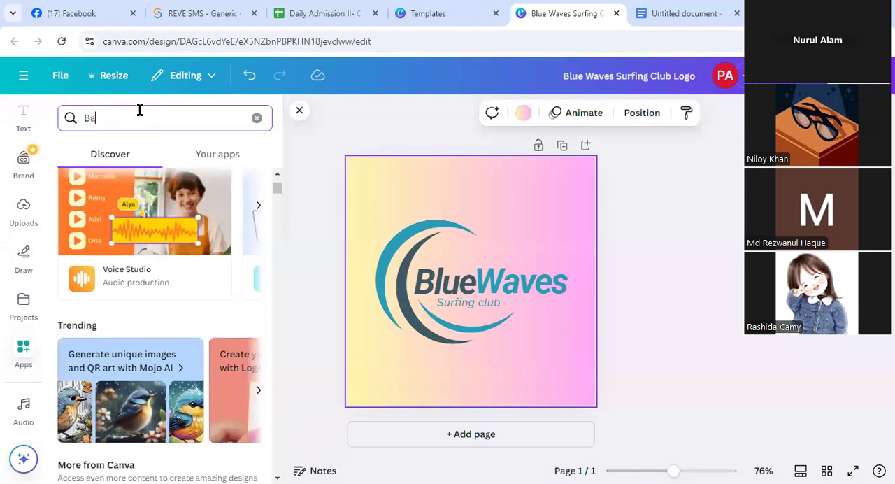
pyautogui.write('cground')
pyautogui.press('Return')
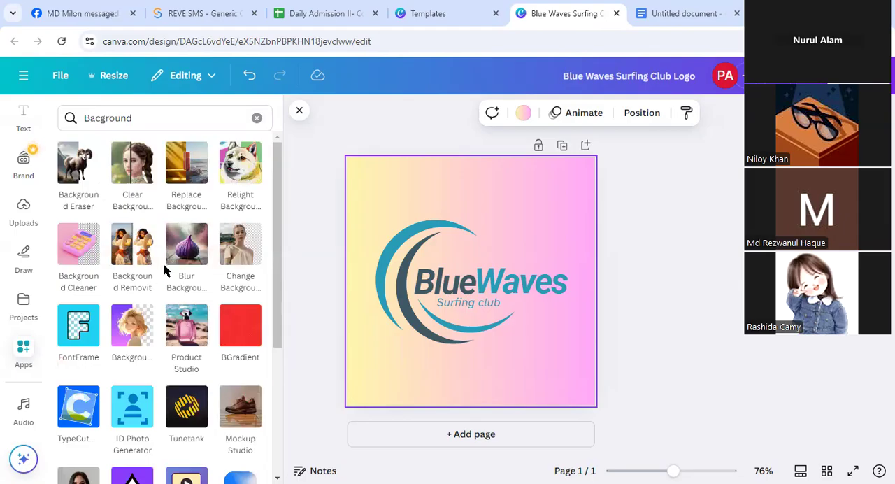
# Examine the background-related apps in the search results, from Background Eraser down to CanSign
pyautogui.scroll(-2, 209, 273)
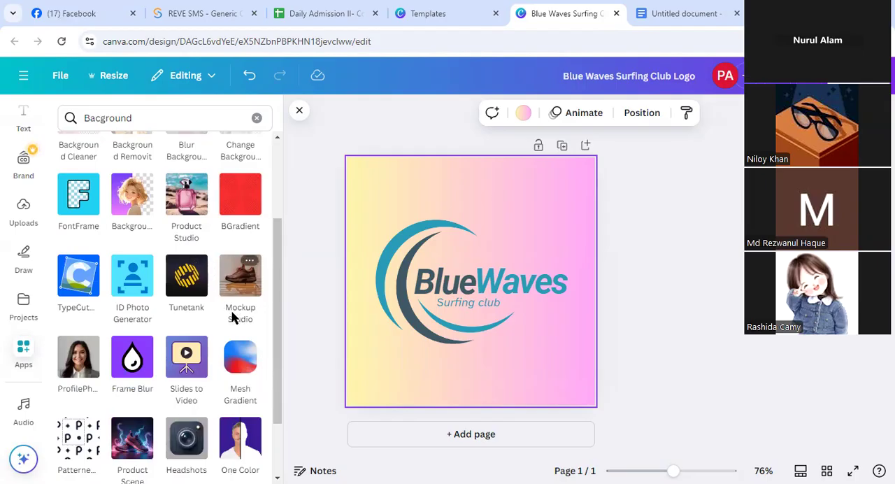
pyautogui.scroll(-1, 237, 325)
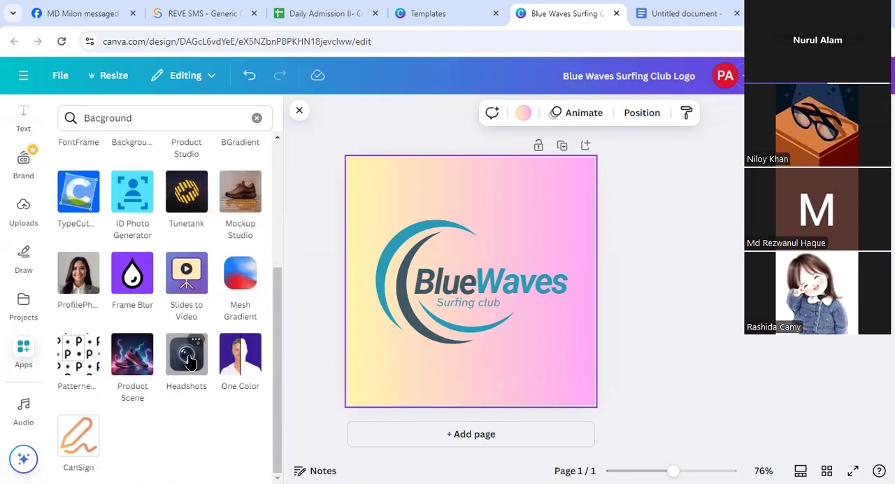
pyautogui.scroll(2, 126, 378)
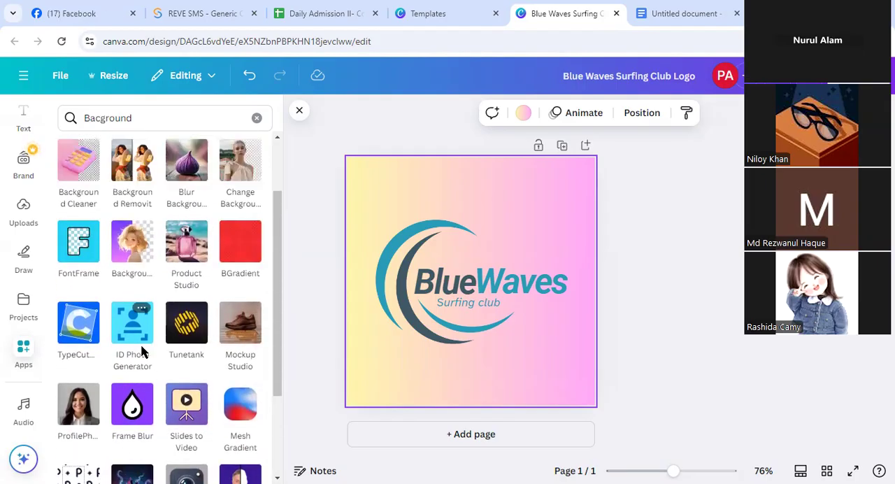
pyautogui.scroll(1, 137, 399)
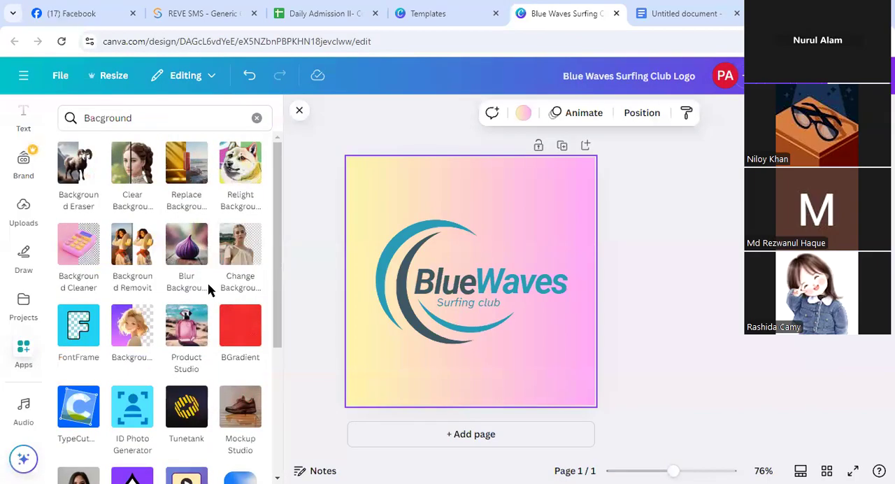
pyautogui.scroll(-1, 208, 286)
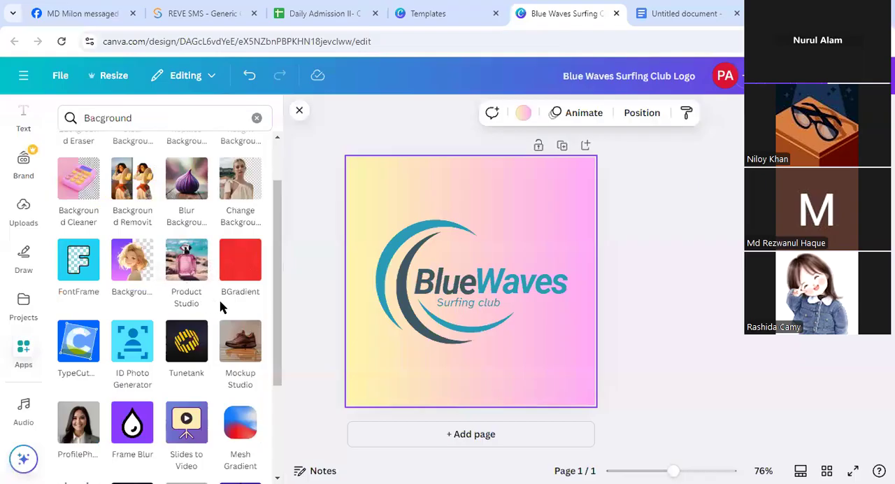
pyautogui.scroll(-2, 224, 307)
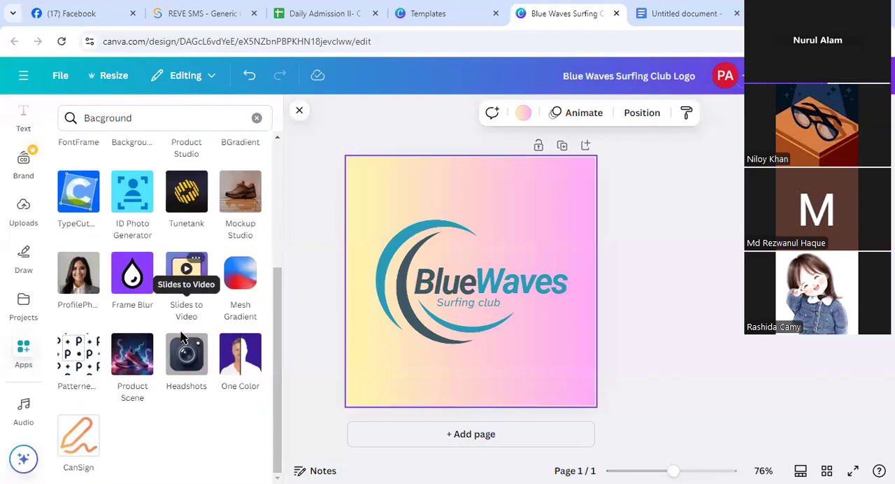
pyautogui.scroll(3, 112, 395)
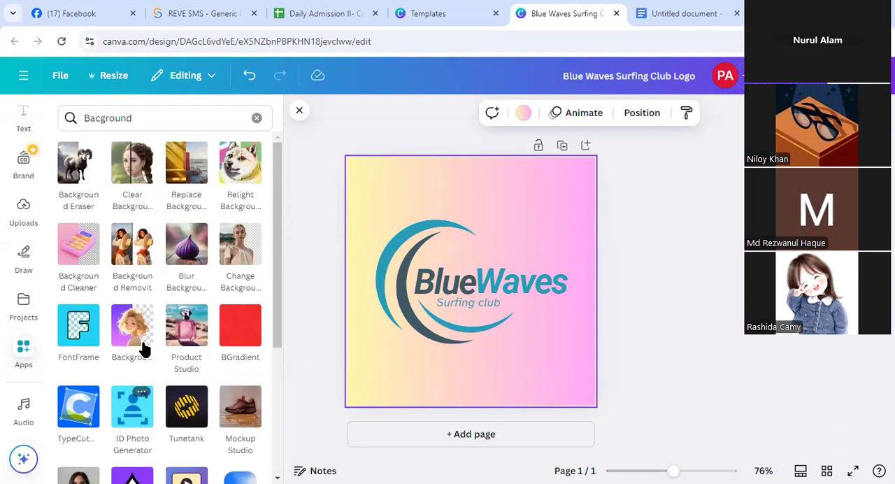
pyautogui.click(26, 357)
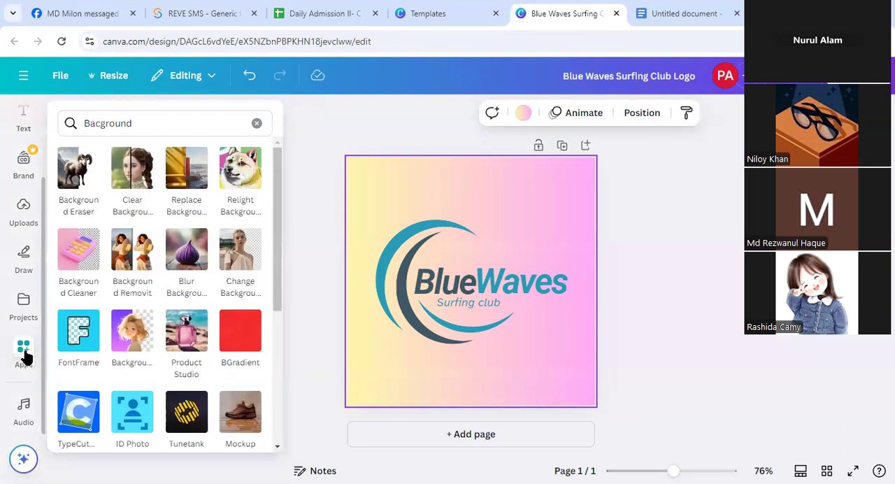
pyautogui.scroll(-4, 259, 254)
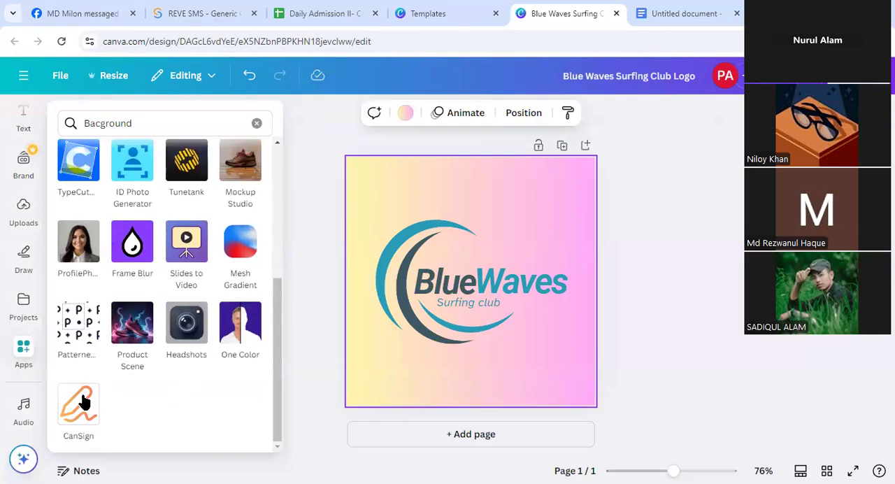
pyautogui.scroll(3, 161, 314)
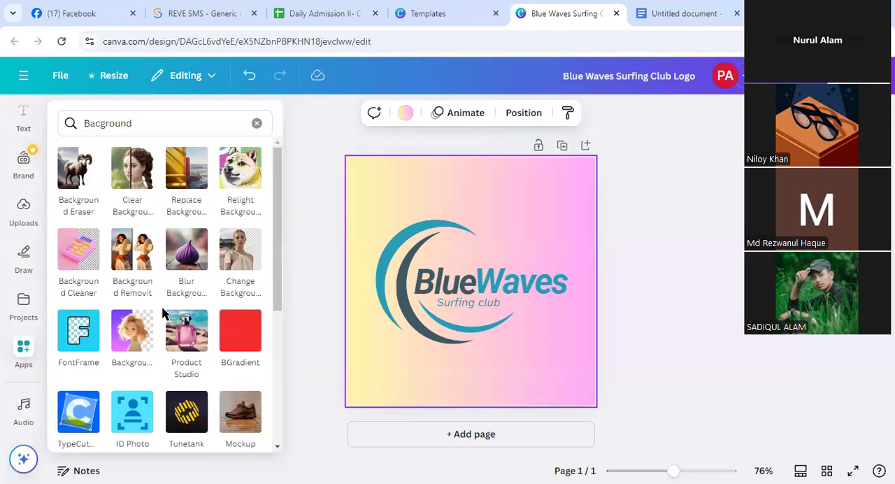
pyautogui.scroll(-3, 161, 314)
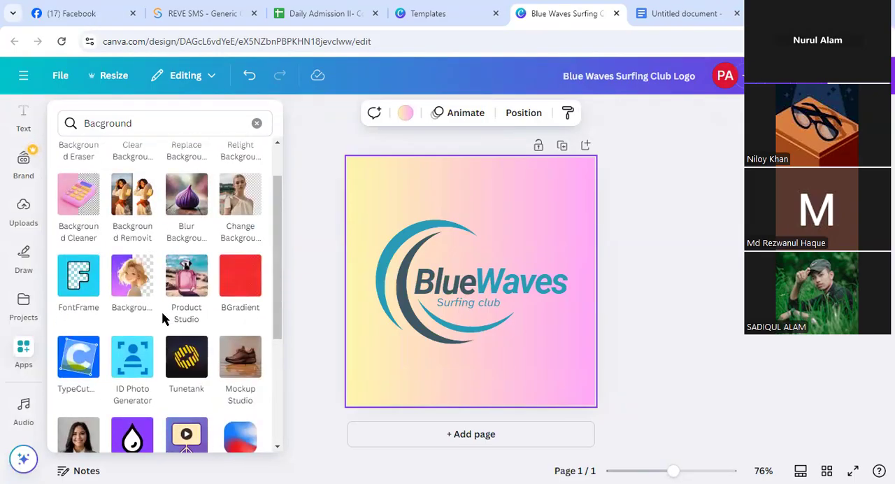
pyautogui.scroll(1, 162, 318)
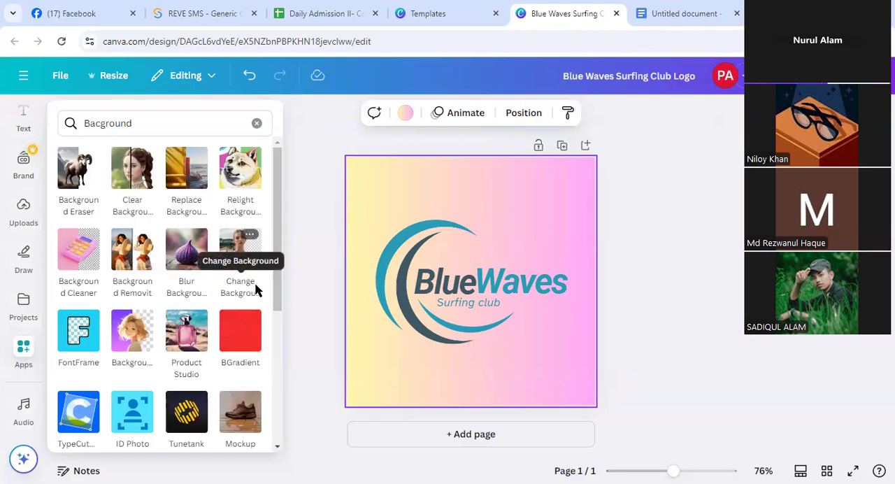
# Clear the app search and browse the full catalogue of AI-powered apps again
pyautogui.click(257, 123)
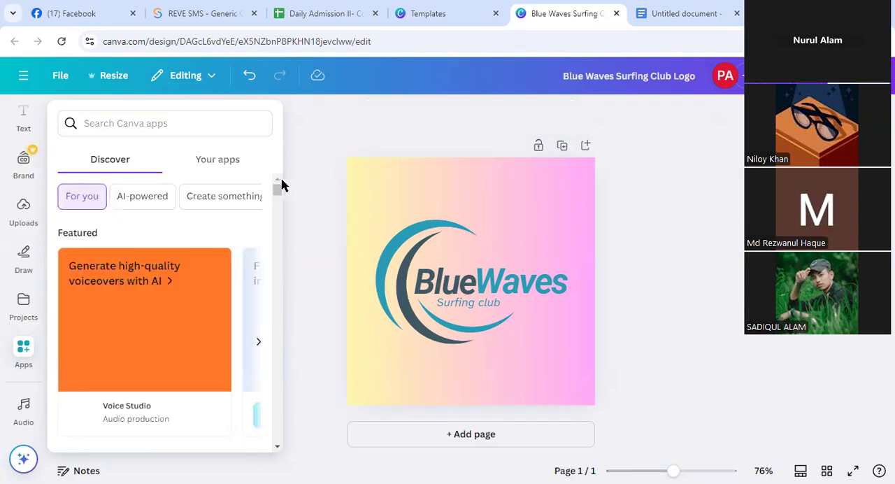
pyautogui.click(283, 185)
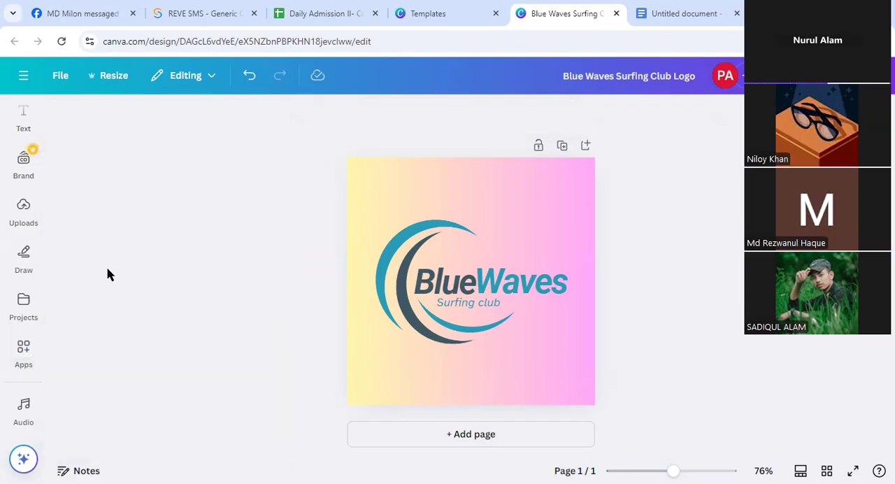
pyautogui.click(24, 356)
pyautogui.scroll(-5, 209, 259)
pyautogui.scroll(6, 208, 279)
pyautogui.scroll(2, 208, 287)
pyautogui.scroll(-5, 207, 286)
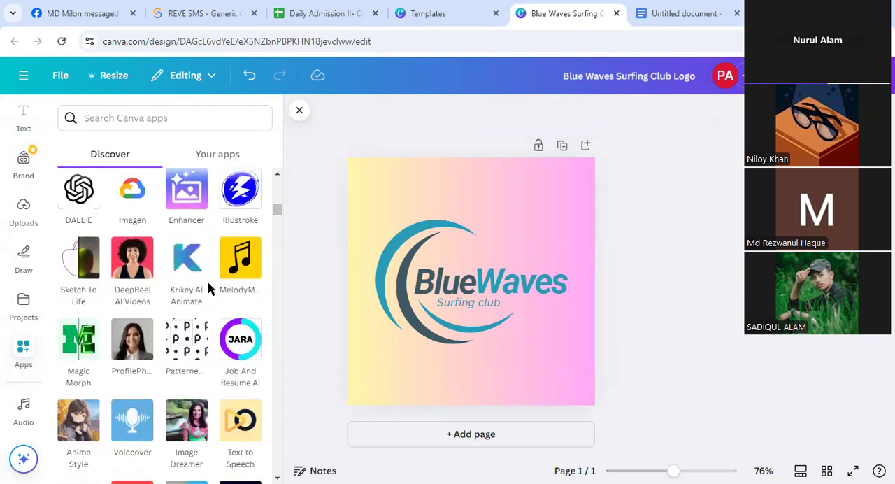
pyautogui.scroll(-2, 223, 296)
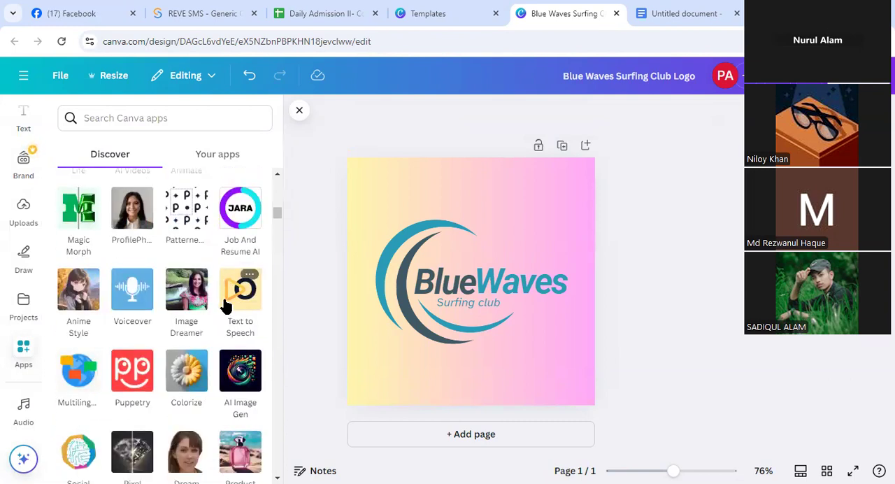
pyautogui.scroll(-2, 223, 301)
pyautogui.scroll(-3, 239, 329)
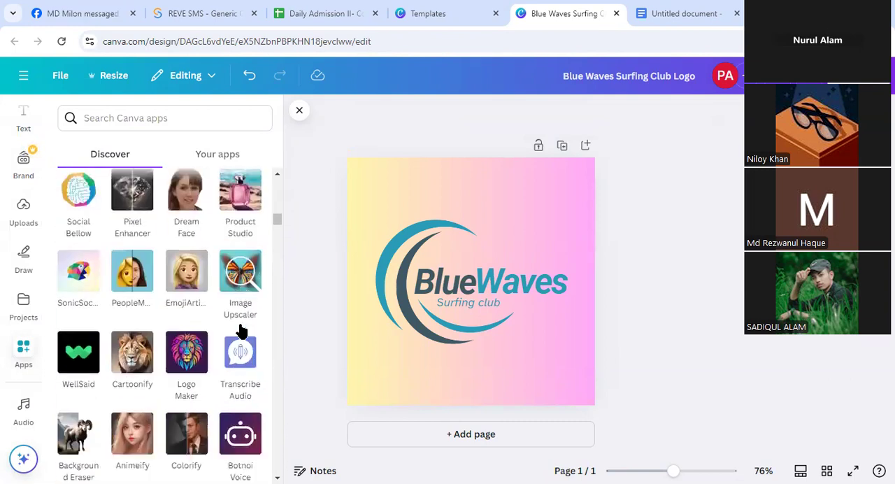
pyautogui.scroll(-1, 240, 330)
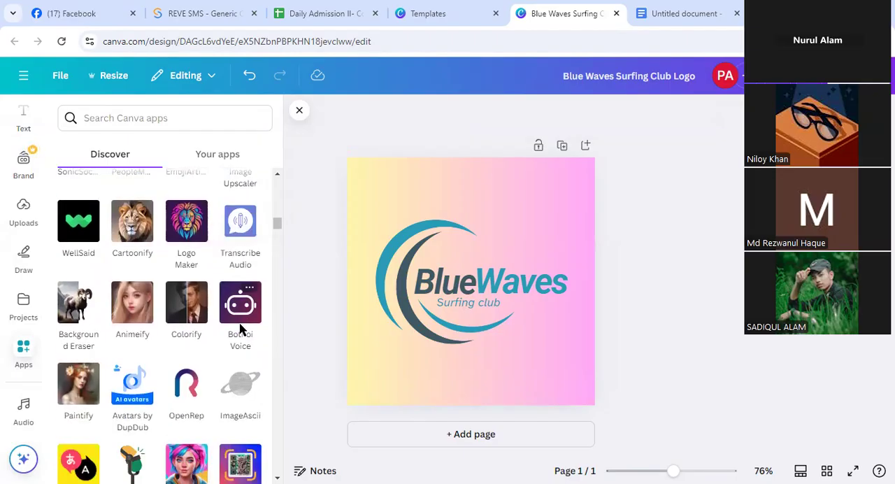
pyautogui.scroll(-2, 175, 357)
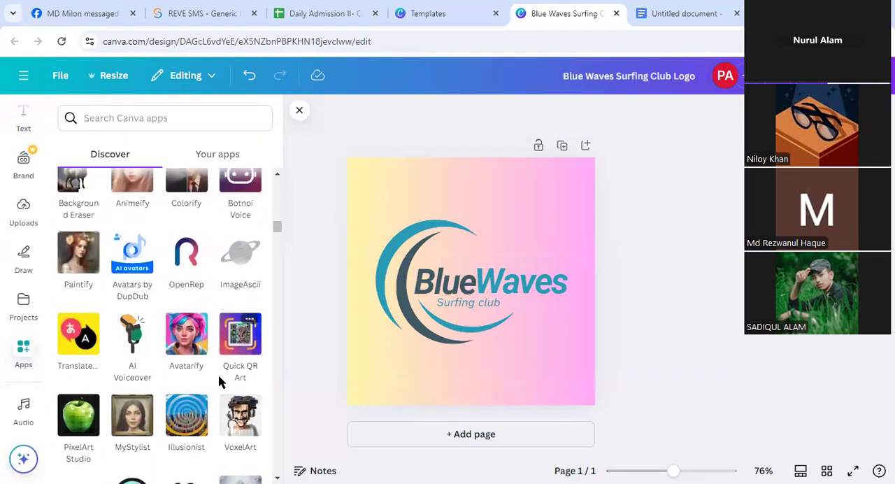
pyautogui.scroll(-3, 248, 377)
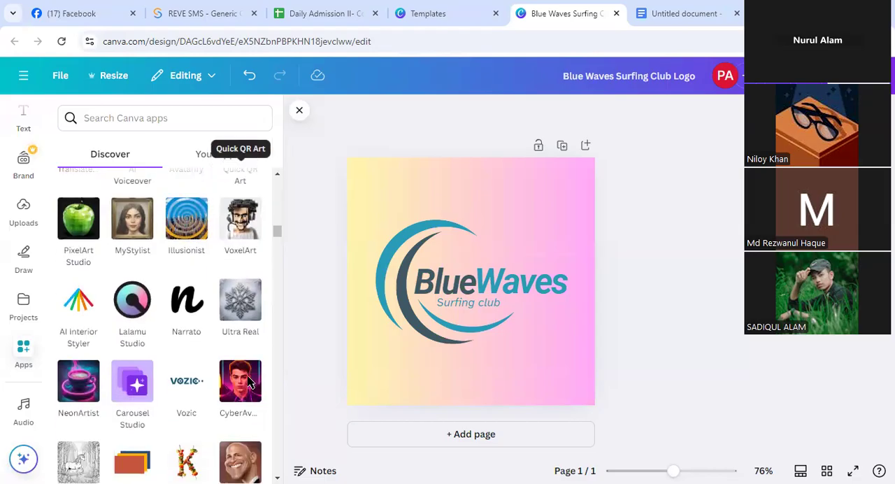
# Find the Replace Background app among the AI-powered apps and read its description and permissions
pyautogui.scroll(-5, 205, 360)
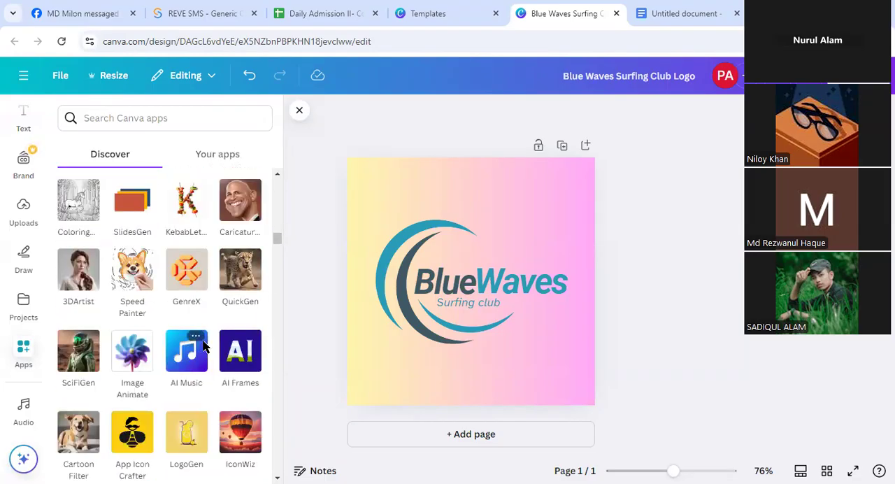
pyautogui.scroll(-5, 235, 334)
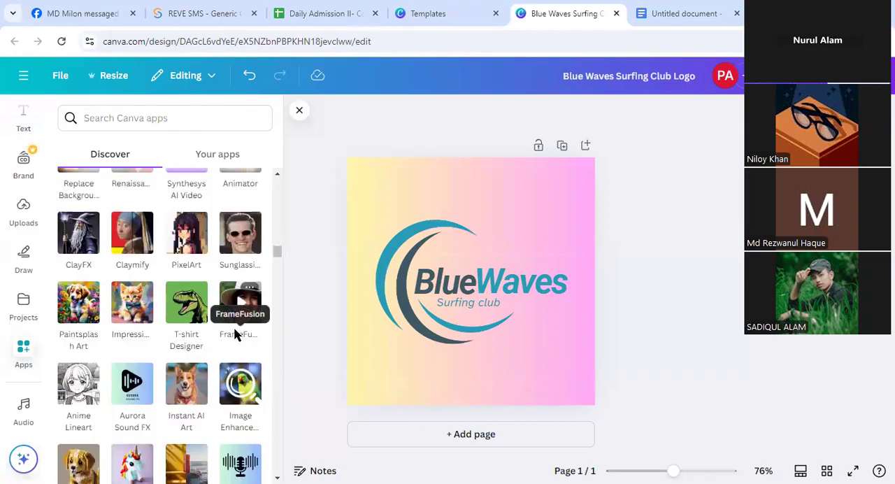
pyautogui.scroll(2, 234, 335)
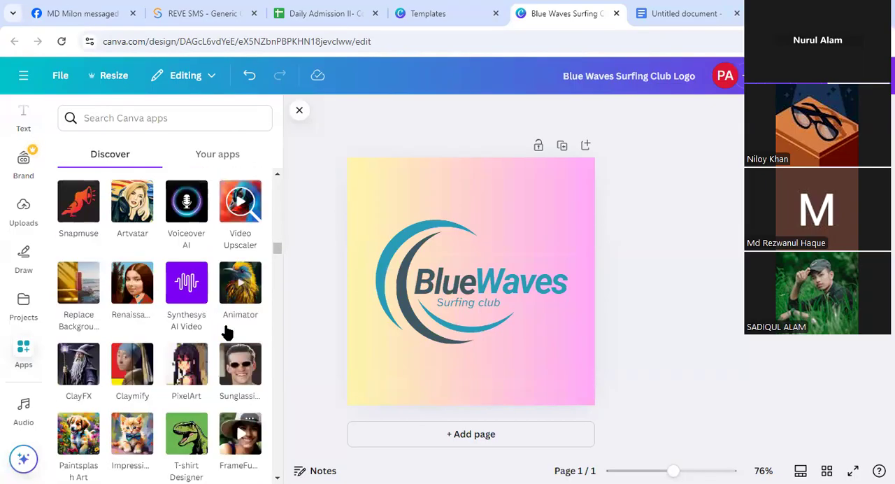
pyautogui.click(89, 292)
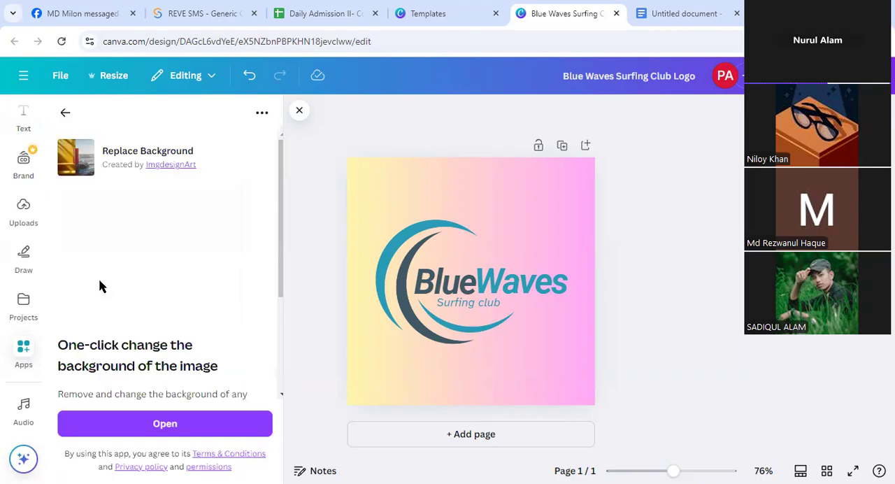
pyautogui.scroll(-3, 153, 273)
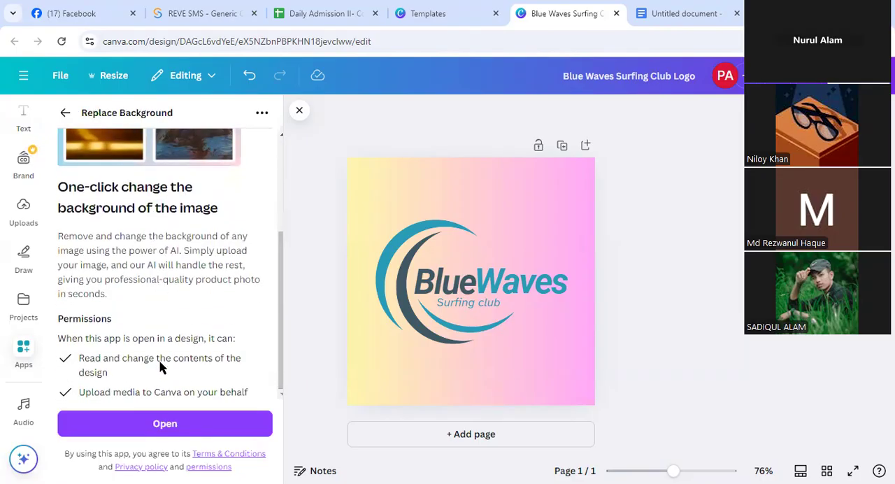
# Open the Replace Background app in the design, dismiss its app permissions notice and close the app
pyautogui.click(170, 421)
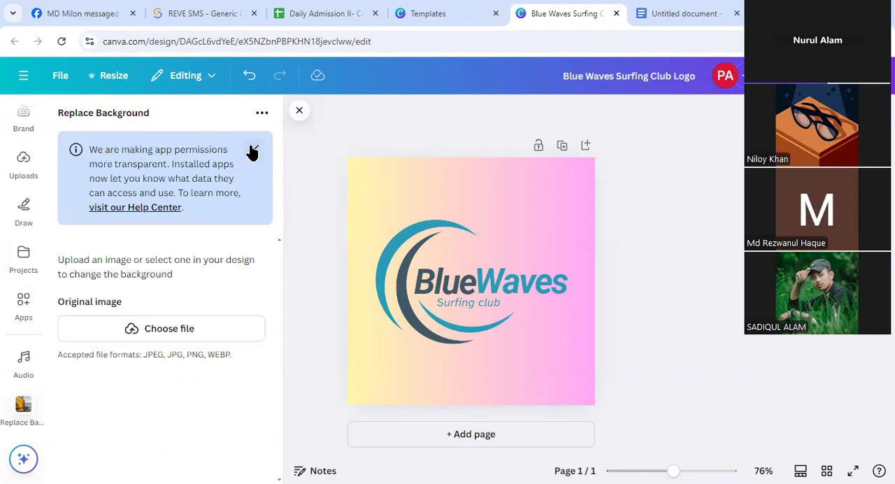
pyautogui.click(253, 150)
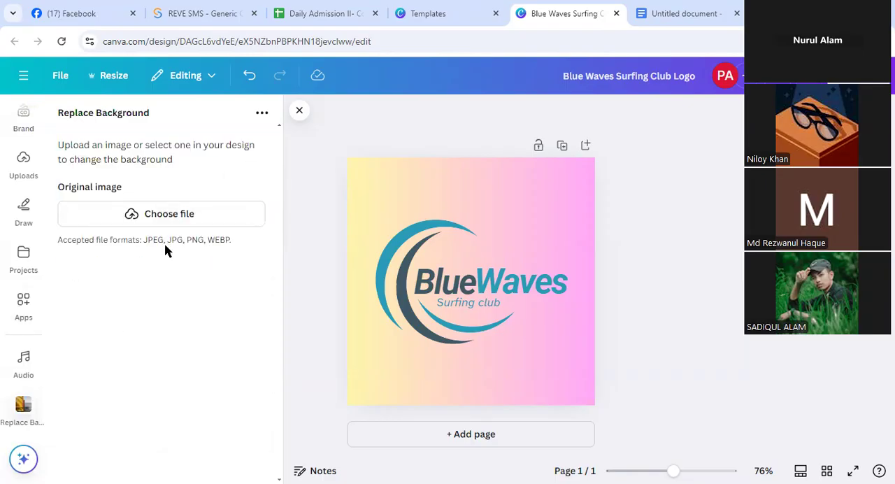
pyautogui.click(299, 112)
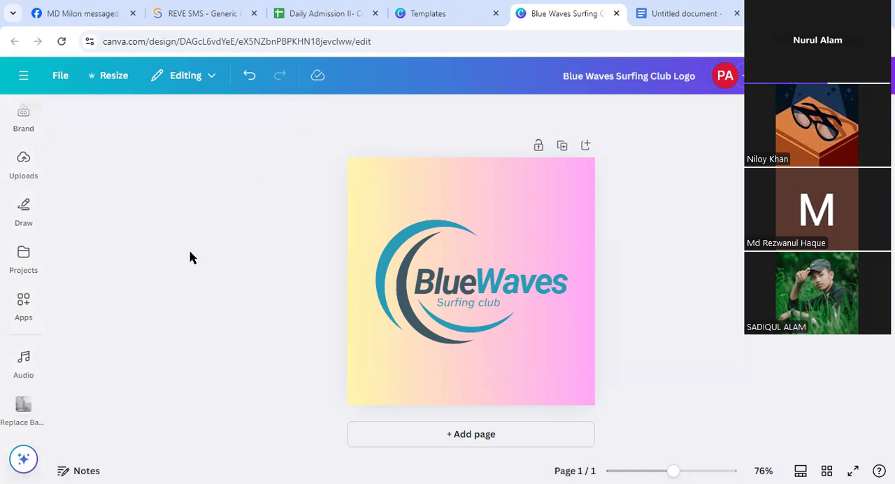
# Browse the Canva apps catalogue again, from the AI-powered apps down through the QR code, image, text and other design apps
pyautogui.click(26, 308)
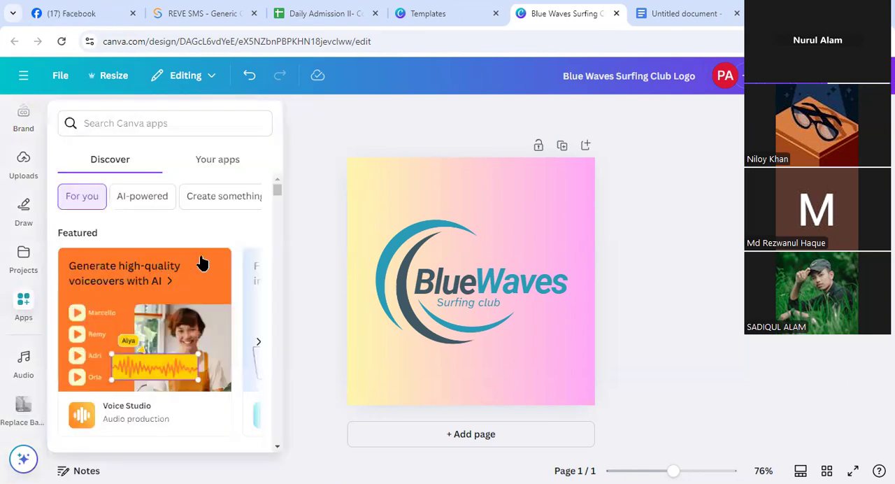
pyautogui.scroll(-5, 202, 260)
pyautogui.scroll(-10, 203, 262)
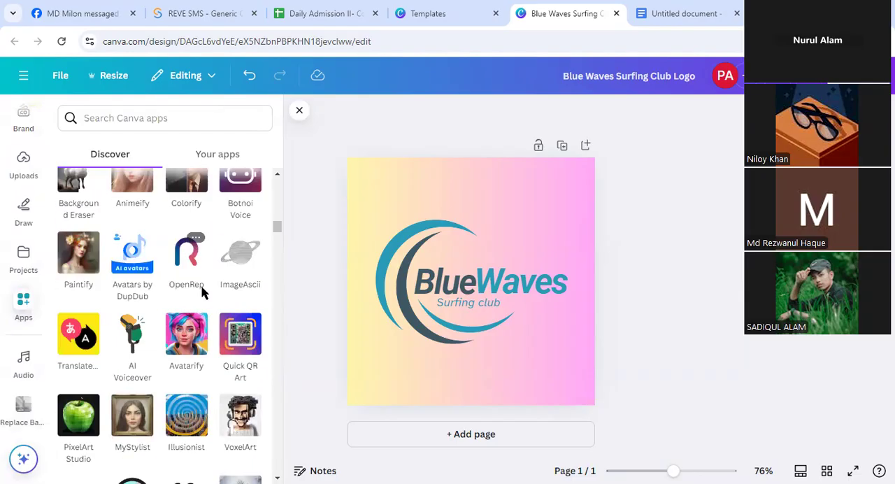
pyautogui.scroll(2, 203, 299)
pyautogui.scroll(-8, 206, 321)
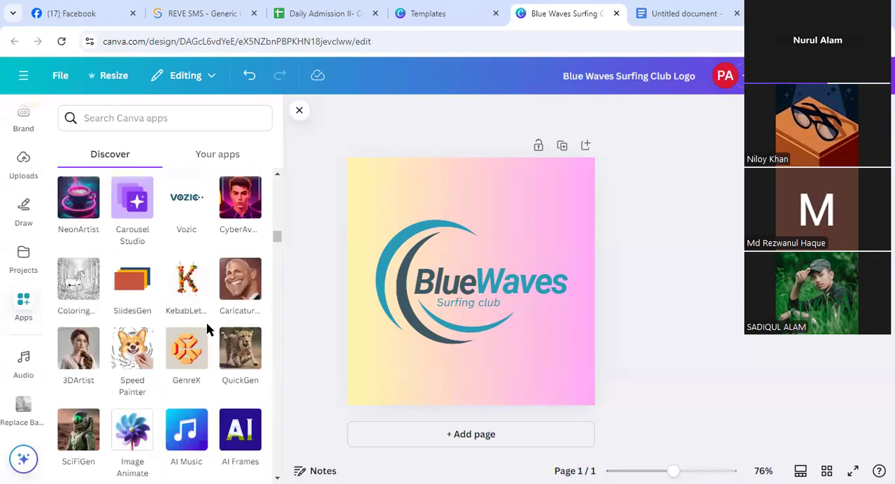
pyautogui.scroll(-8, 206, 324)
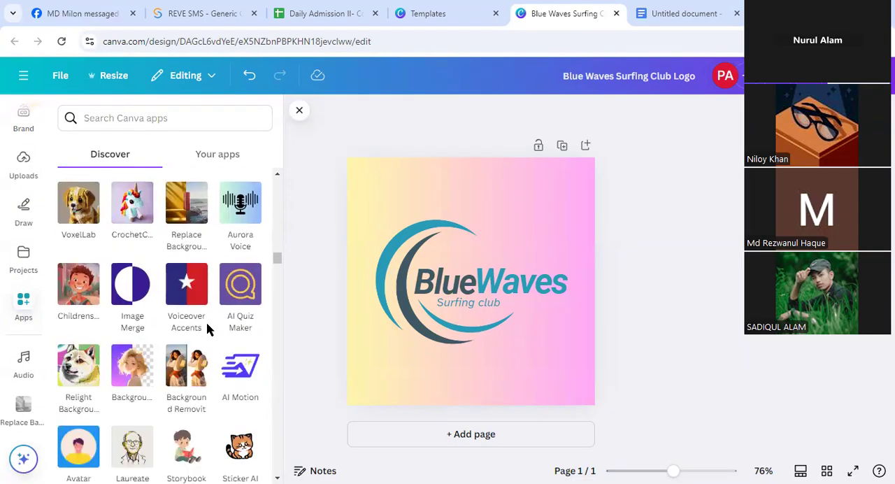
pyautogui.scroll(-3, 206, 322)
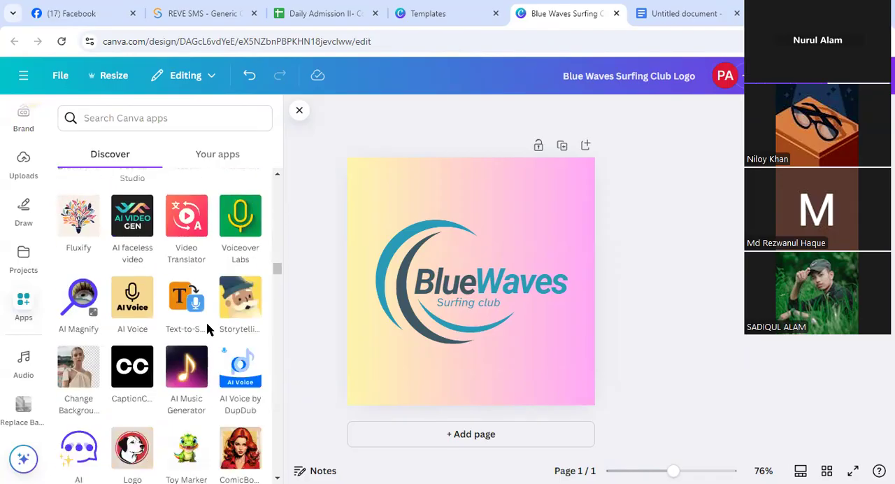
pyautogui.scroll(-4, 206, 321)
pyautogui.scroll(-5, 206, 322)
pyautogui.scroll(3, 207, 321)
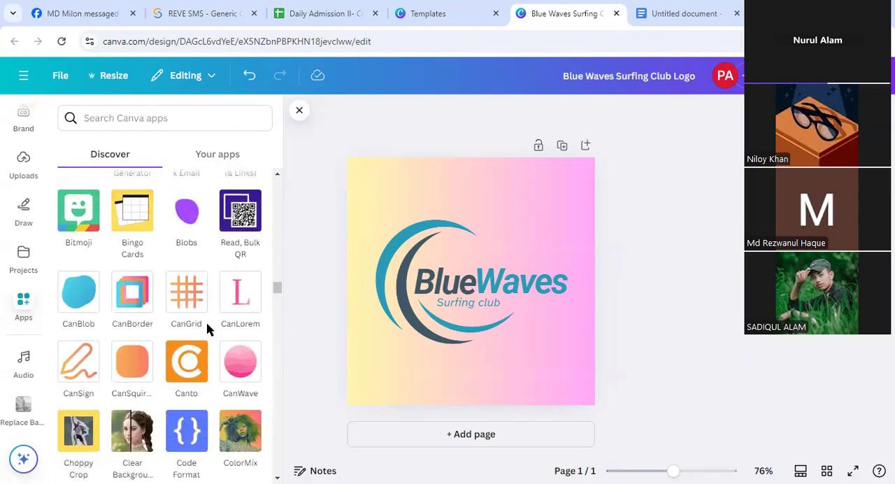
pyautogui.scroll(-5, 213, 348)
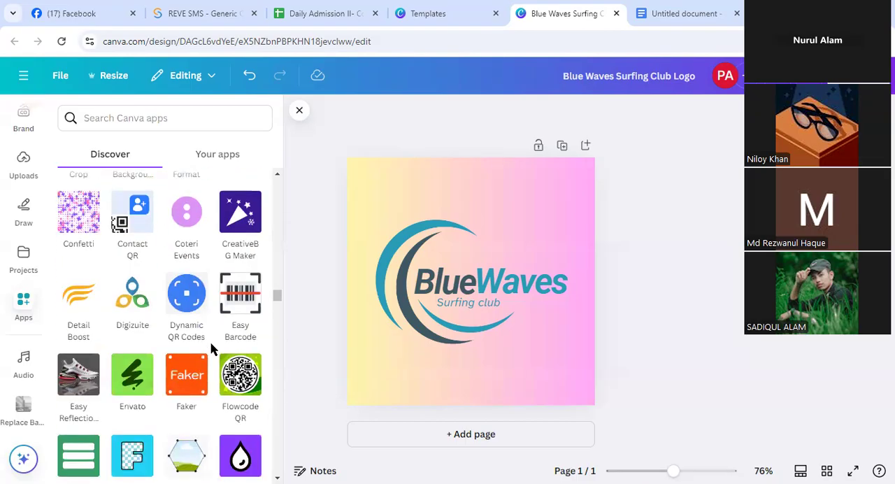
pyautogui.scroll(-3, 213, 348)
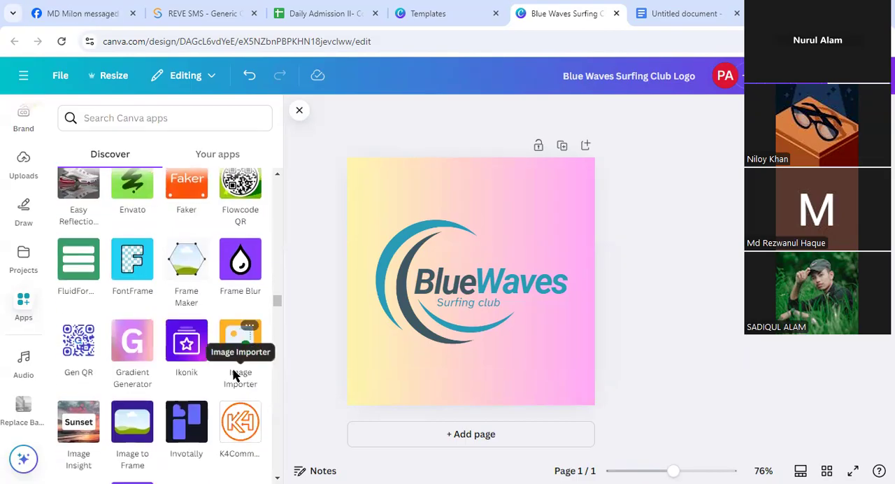
pyautogui.scroll(-3, 222, 374)
pyautogui.scroll(-3, 223, 374)
pyautogui.scroll(-3, 222, 374)
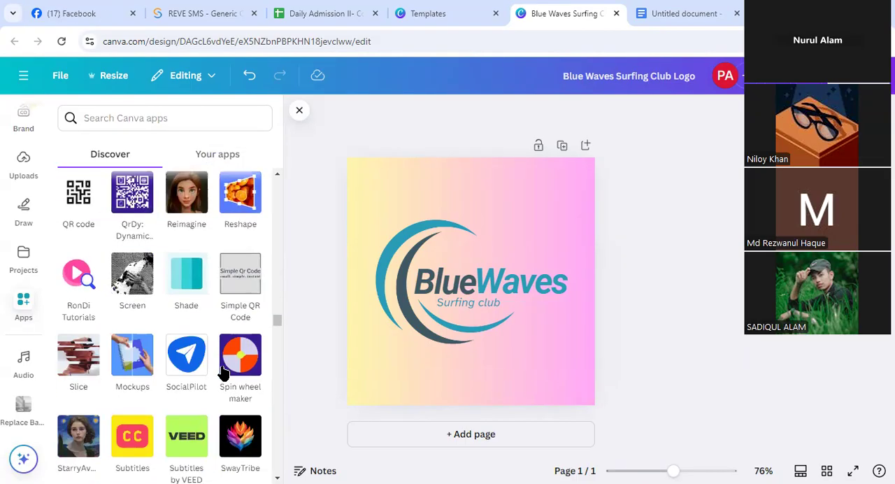
pyautogui.scroll(-5, 223, 374)
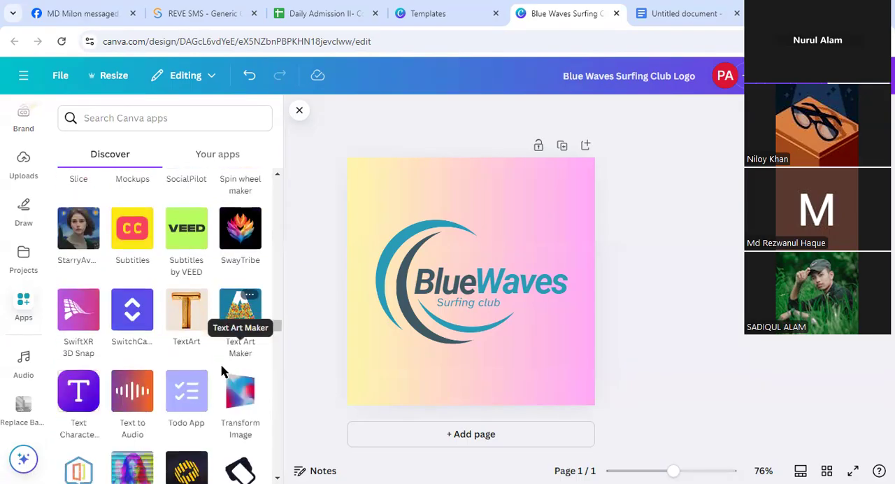
pyautogui.scroll(-5, 223, 373)
pyautogui.scroll(-1, 223, 374)
pyautogui.scroll(-2, 223, 373)
pyautogui.scroll(-3, 222, 373)
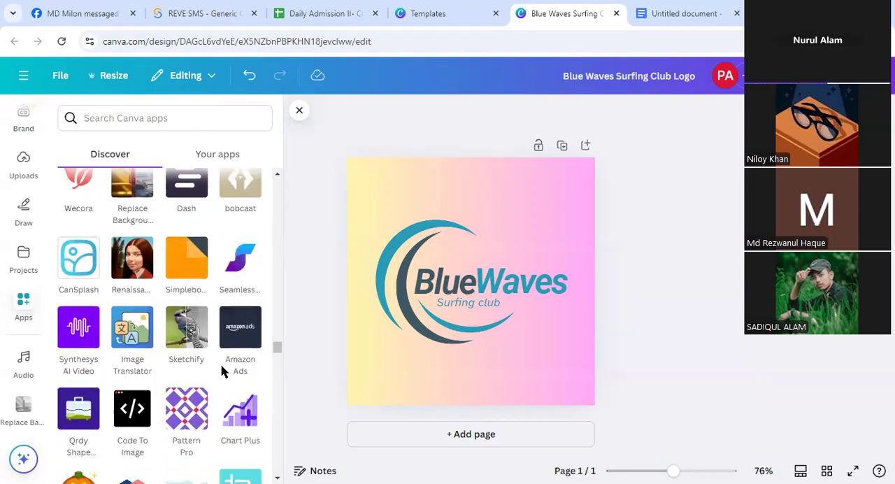
pyautogui.scroll(3, 222, 372)
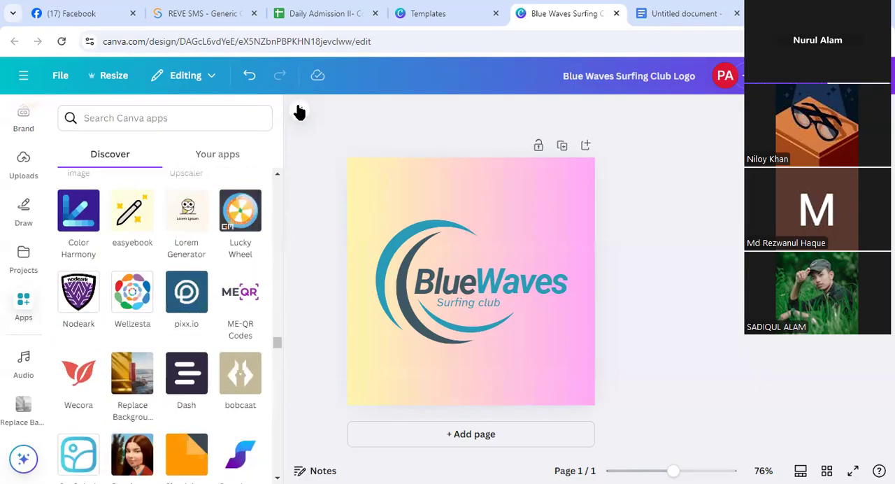
pyautogui.click(299, 113)
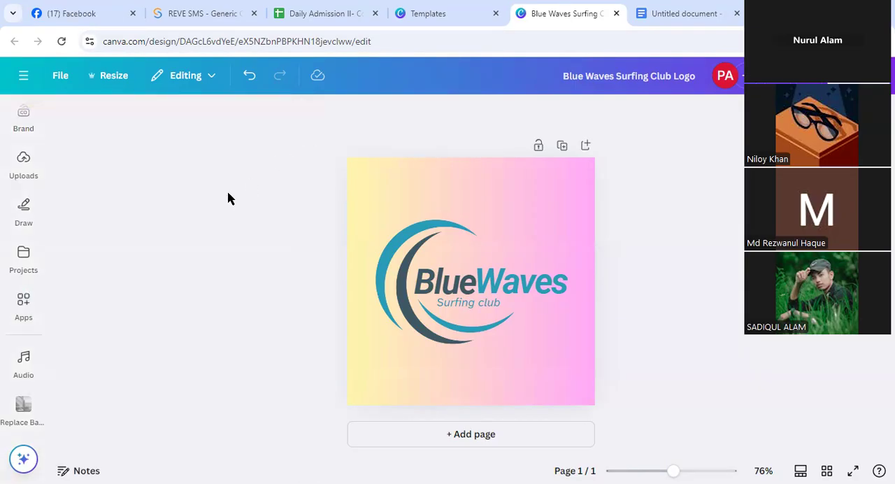
pyautogui.click(21, 308)
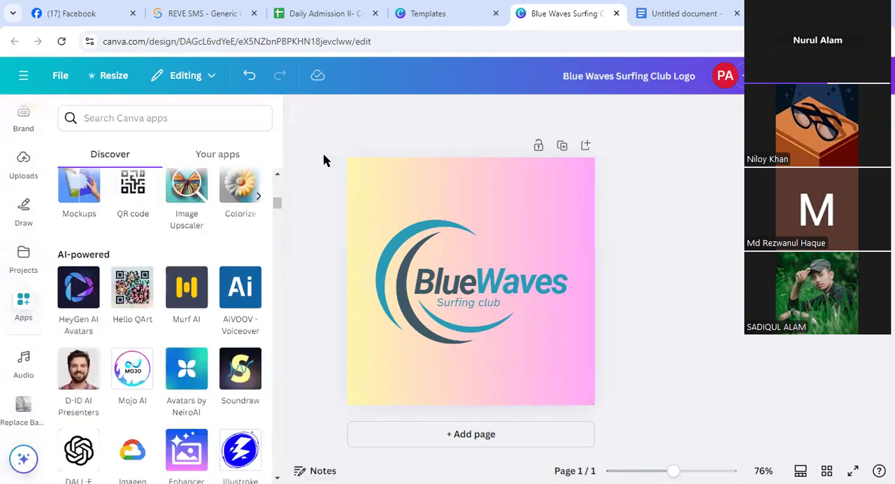
pyautogui.click(299, 114)
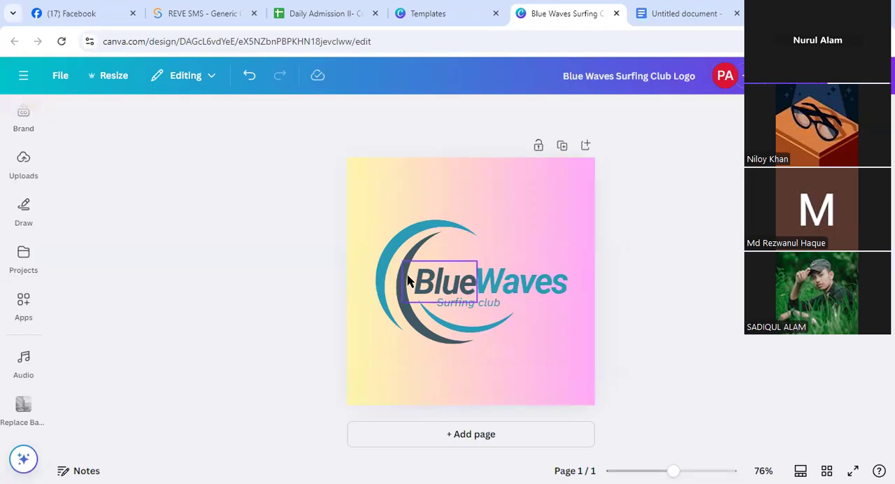
# Replace the word "Blue" in the logo with "Wabi"
pyautogui.doubleClick(451, 281)
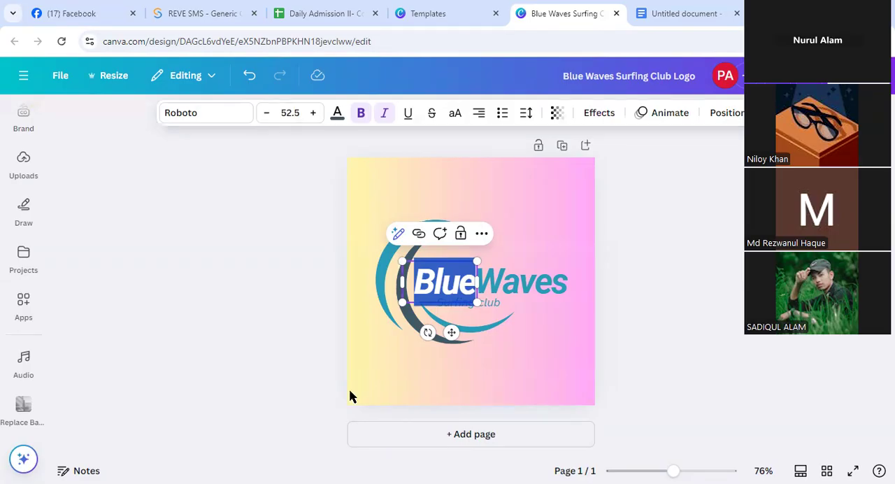
pyautogui.press('Escape')
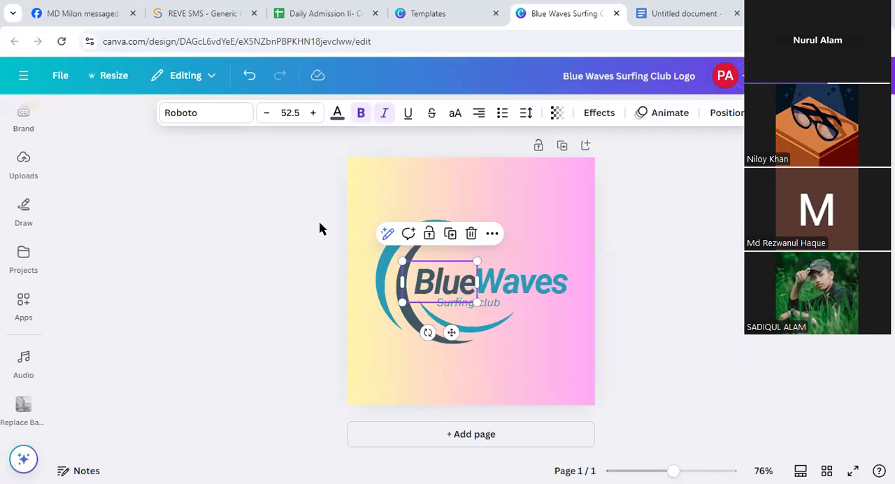
pyautogui.doubleClick(454, 286)
pyautogui.write('Waboi')
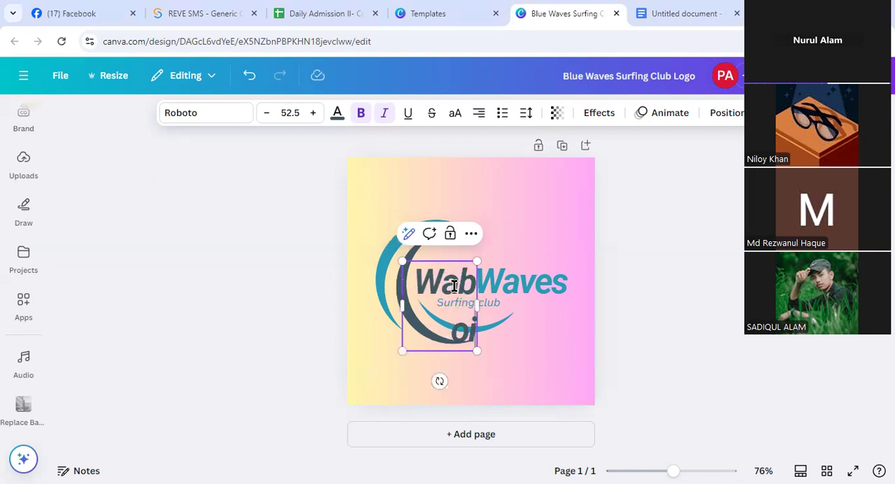
pyautogui.press('BackSpace')
pyautogui.press('BackSpace')
pyautogui.write('i')
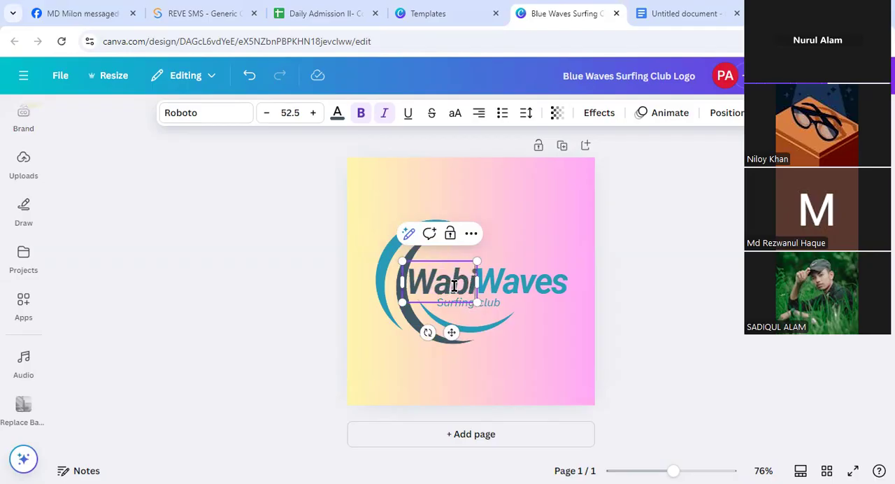
# Replace the word "Waves" in the logo with "Sabi"
pyautogui.click(504, 280)
pyautogui.doubleClick(506, 279)
pyautogui.write('Sabi')
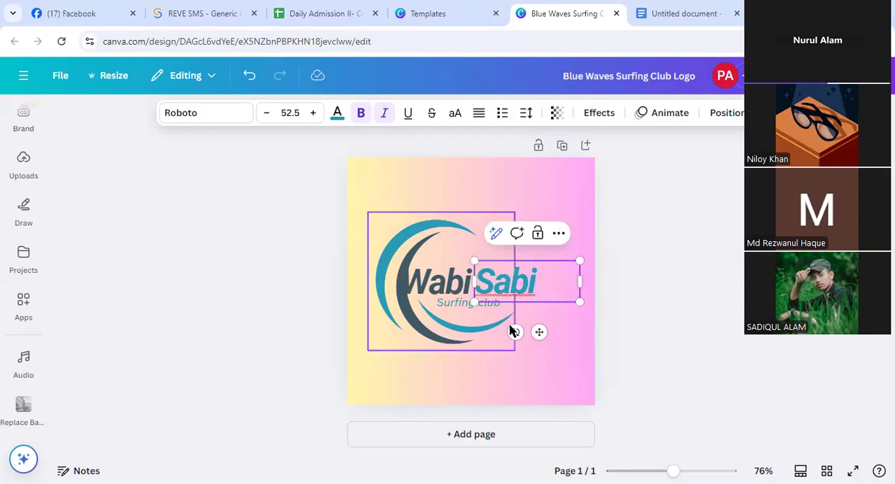
# Reduce the font size of the word "Wabi" in the logo by a few points
pyautogui.click(451, 287)
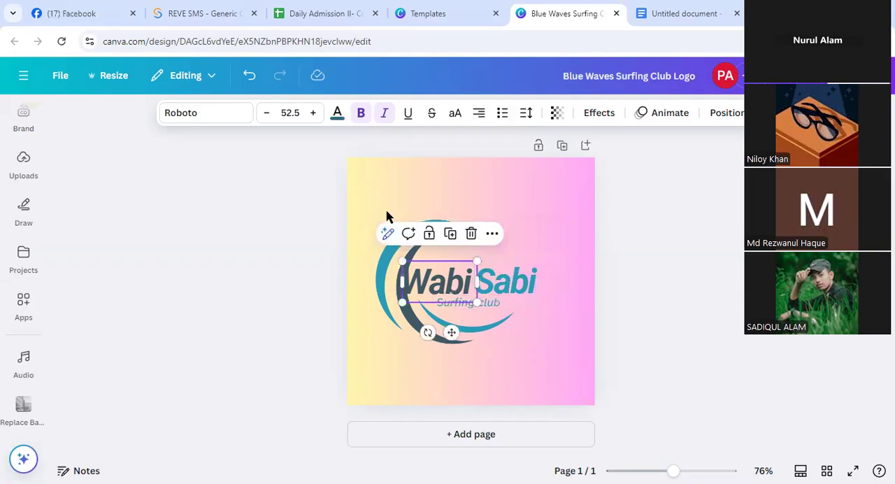
pyautogui.click(267, 112)
pyautogui.click(266, 112)
pyautogui.click(266, 113)
pyautogui.click(267, 113)
pyautogui.click(266, 112)
pyautogui.click(266, 113)
pyautogui.click(266, 112)
# Set the font size of the word "Sabi" in the logo to 45.5
pyautogui.click(505, 279)
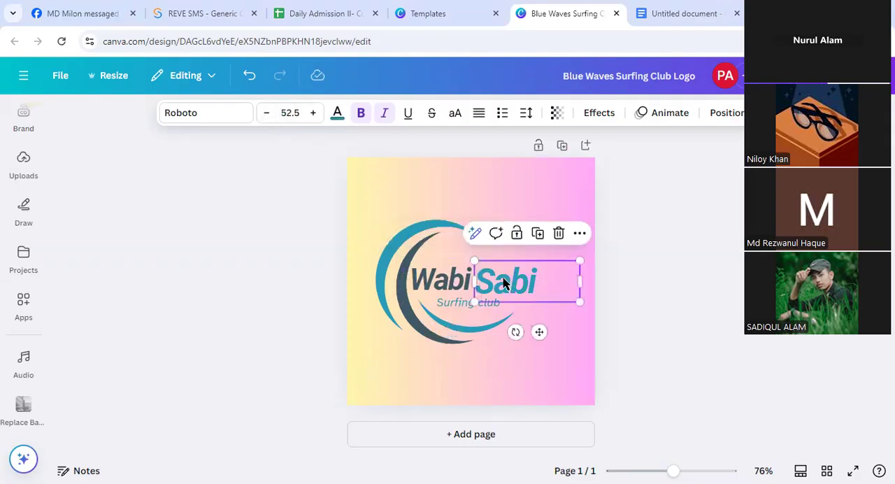
pyautogui.click(267, 114)
pyautogui.click(267, 114)
pyautogui.click(266, 113)
pyautogui.click(267, 114)
pyautogui.click(266, 114)
pyautogui.click(266, 113)
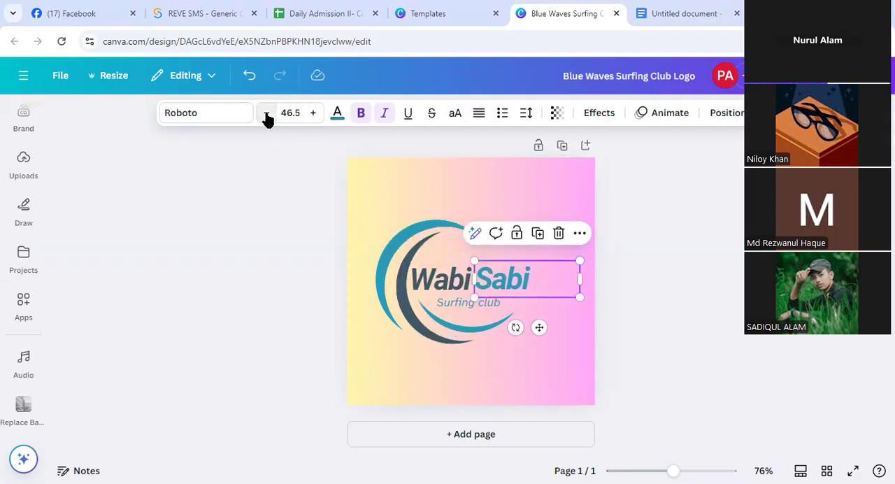
pyautogui.click(266, 114)
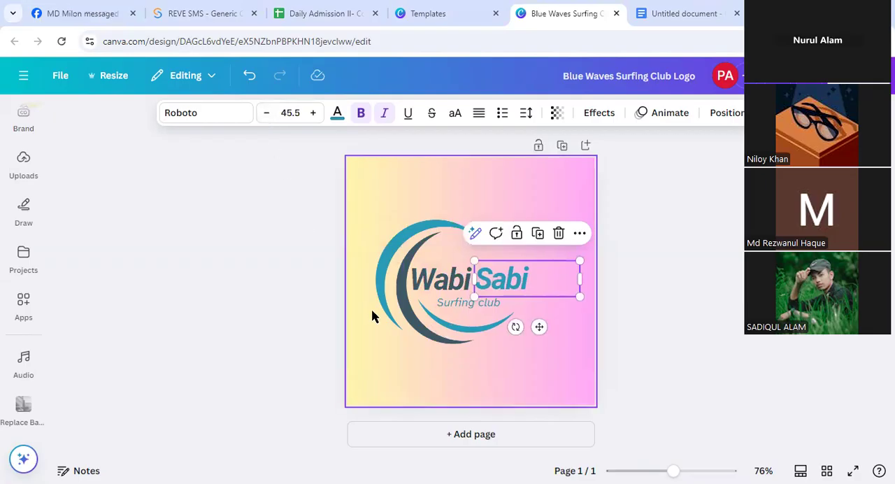
# Replace the "Surfing club" tagline in the logo with "Tasty Club"
pyautogui.click(435, 301)
pyautogui.doubleClick(462, 302)
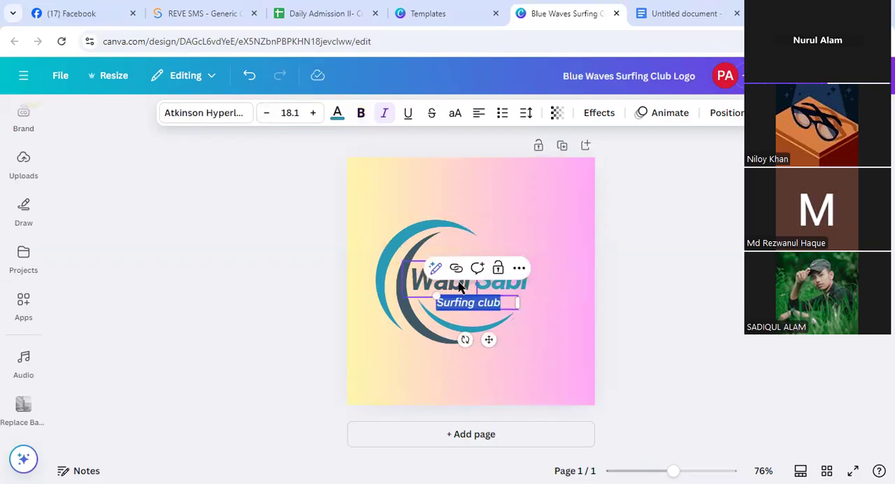
pyautogui.write('taty')
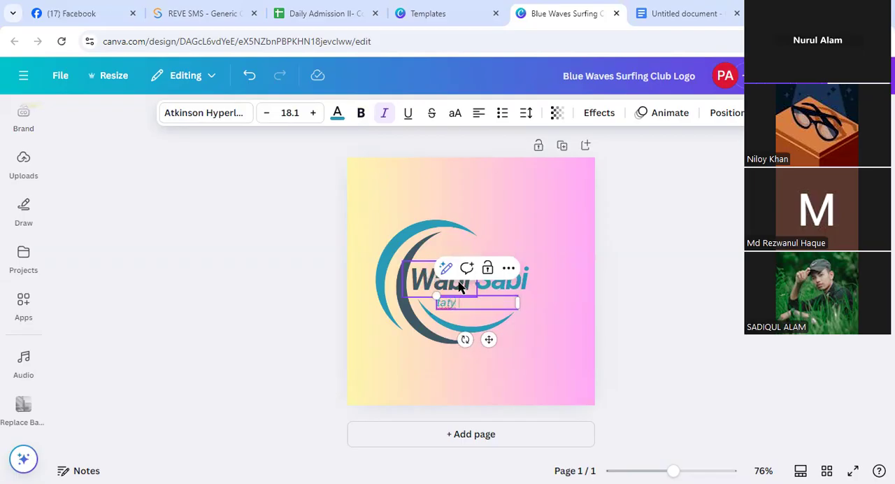
pyautogui.write(' Club')
pyautogui.press('BackSpace')
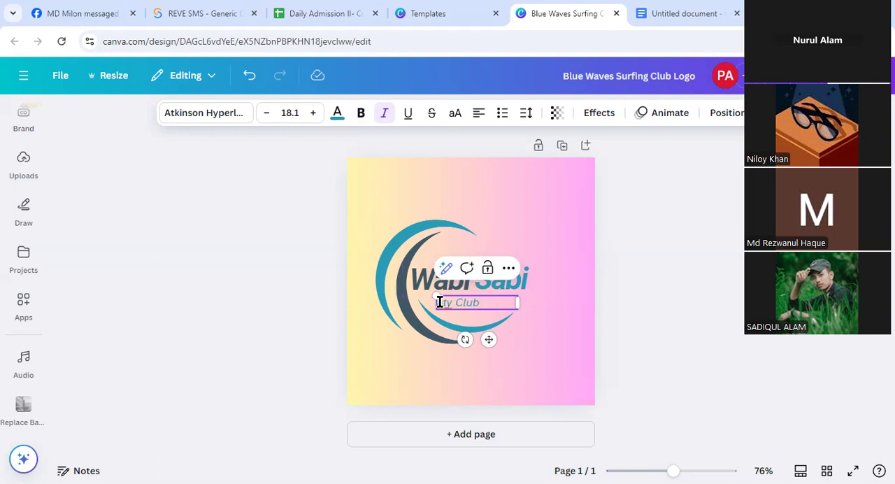
pyautogui.write('as')
pyautogui.click(536, 326)
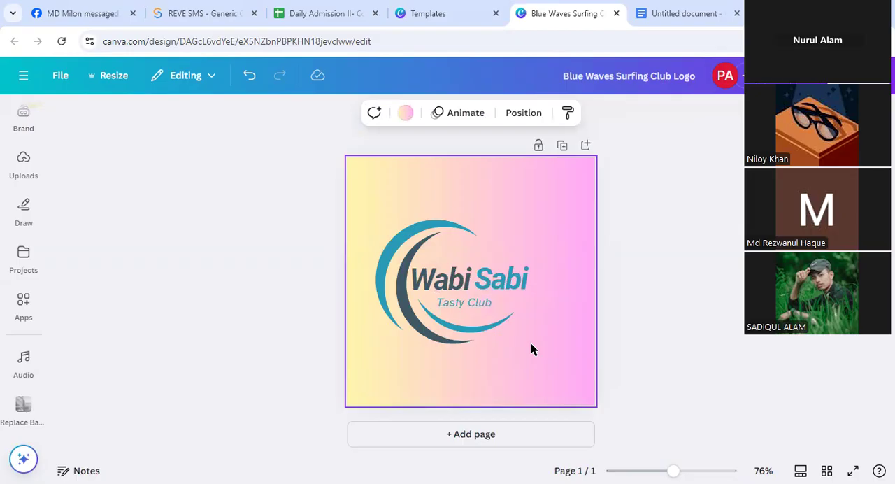
pyautogui.click(524, 278)
pyautogui.click(447, 309)
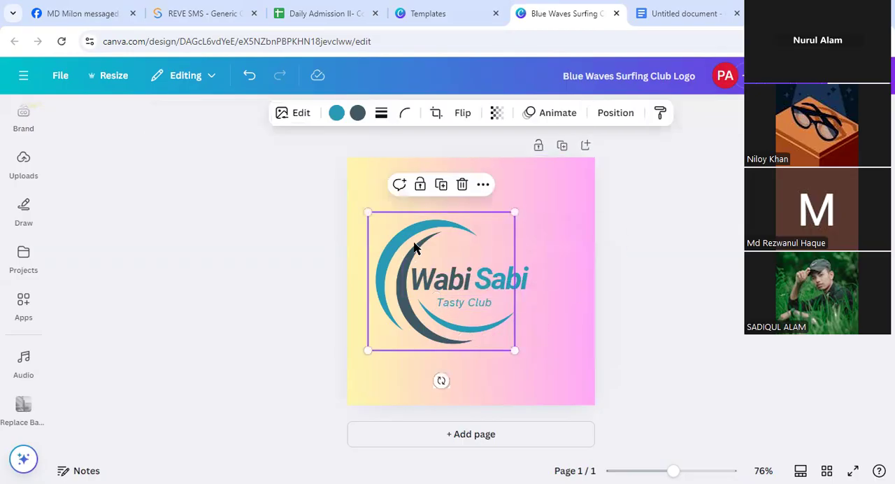
pyautogui.click(622, 341)
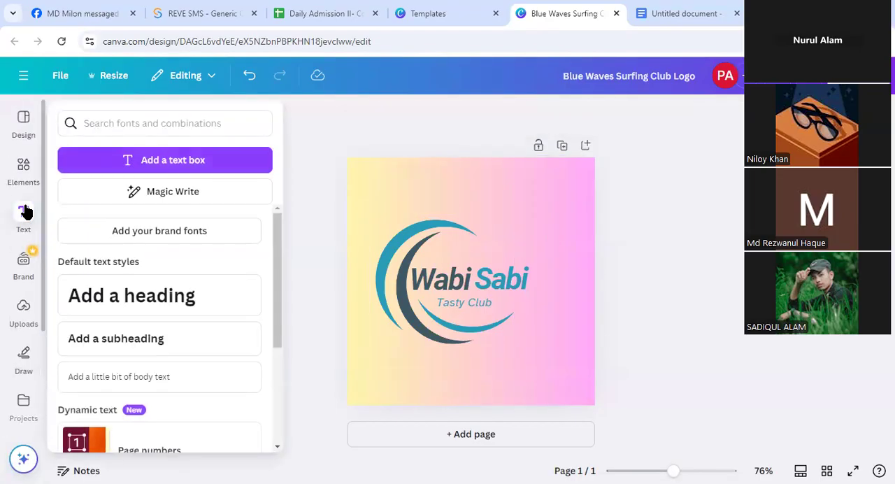
pyautogui.click(24, 170)
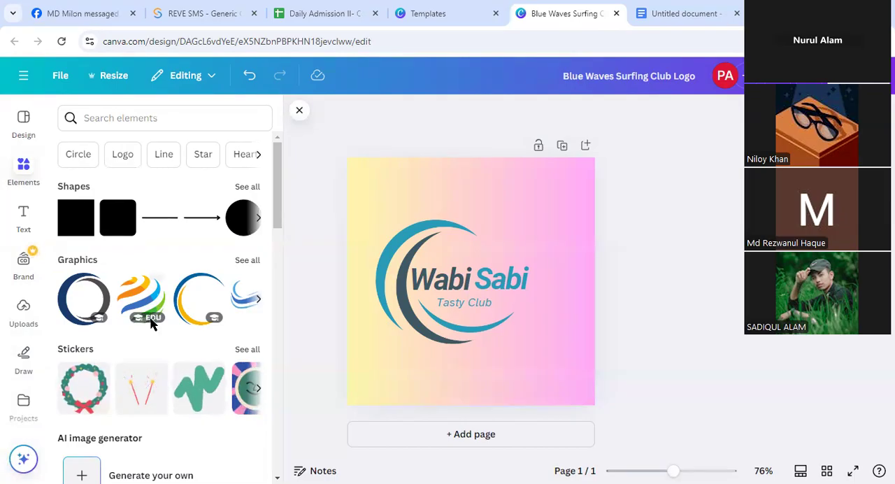
pyautogui.scroll(-6, 148, 318)
pyautogui.scroll(6, 140, 279)
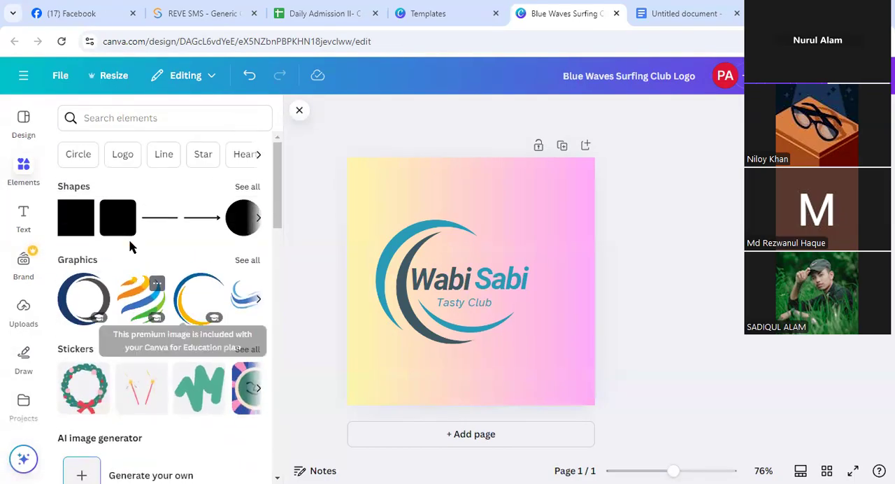
pyautogui.click(126, 118)
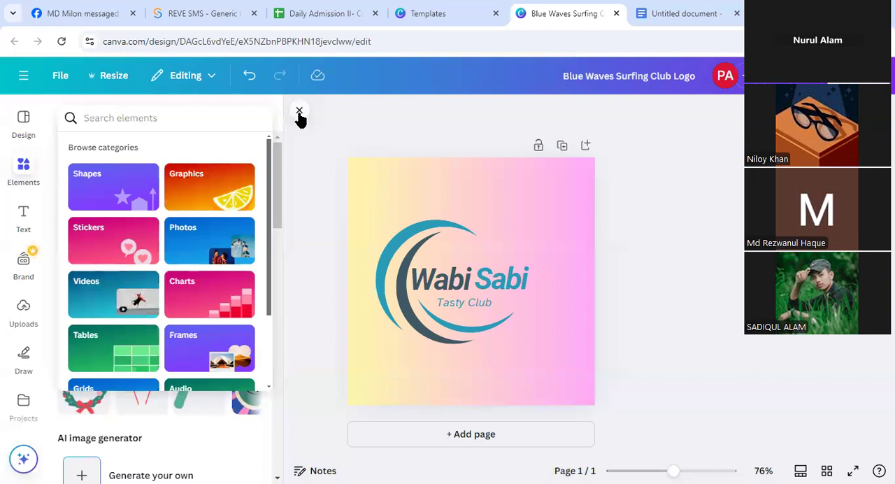
pyautogui.click(299, 116)
pyautogui.click(299, 111)
# Search the elements library for "food icon" and show all matching graphics
pyautogui.click(21, 176)
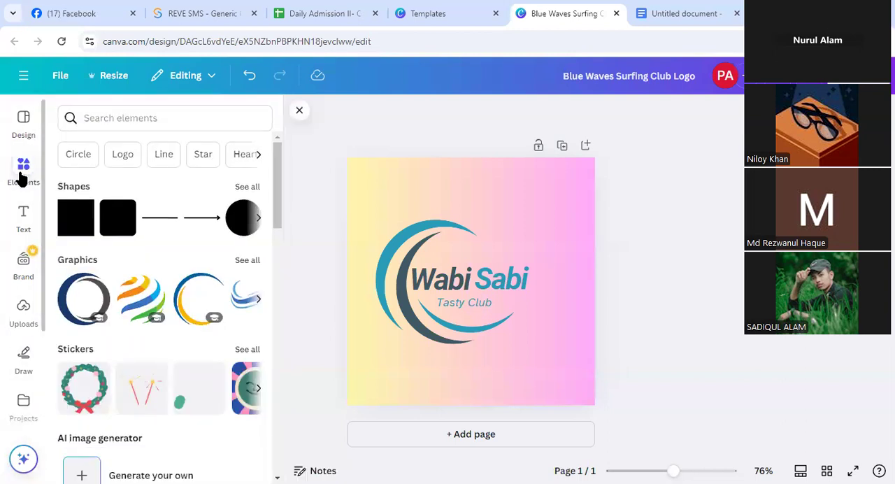
pyautogui.click(137, 117)
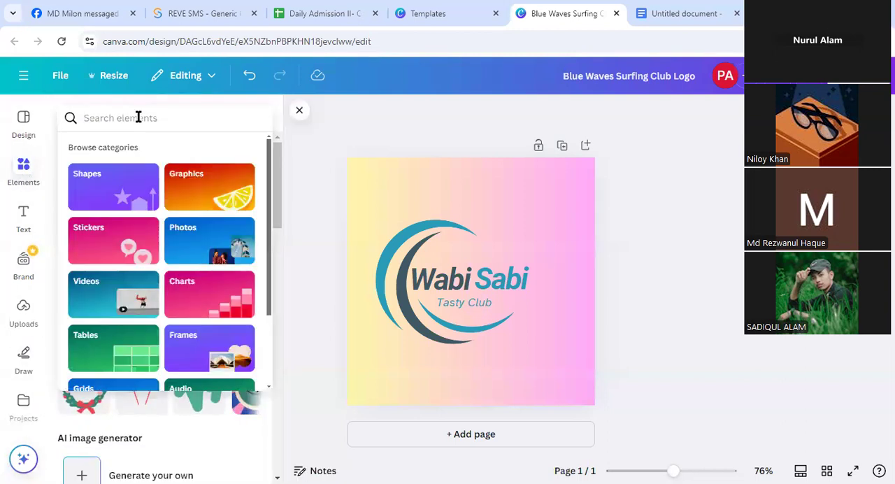
pyautogui.write('fo')
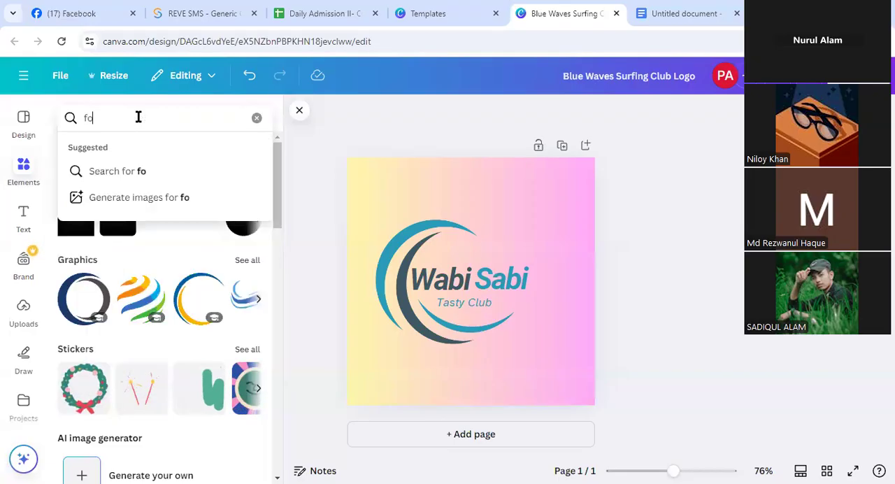
pyautogui.write('od icon')
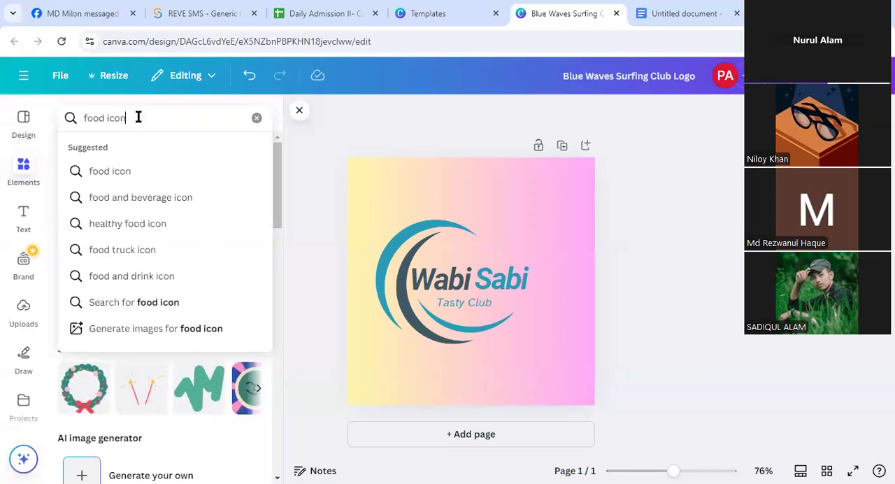
pyautogui.press('Return')
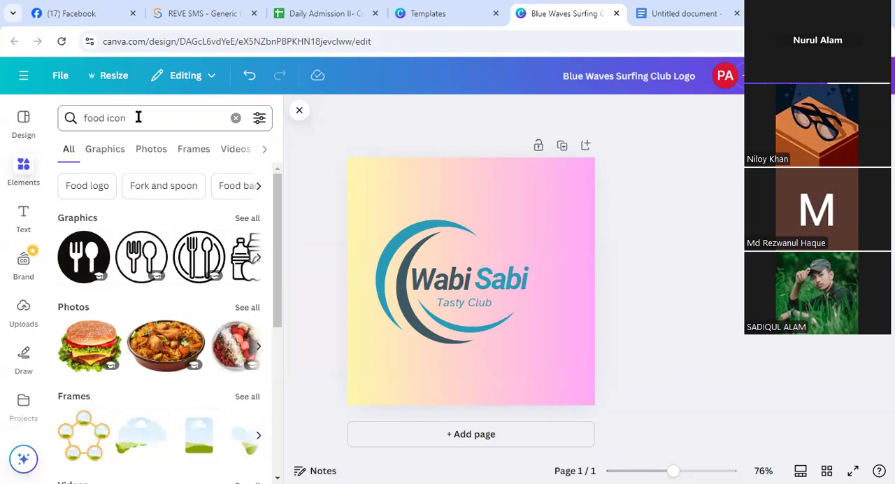
pyautogui.click(253, 216)
# Add the outlined vegetable bowl graphic to the design and place it over the logo
pyautogui.scroll(-3, 192, 260)
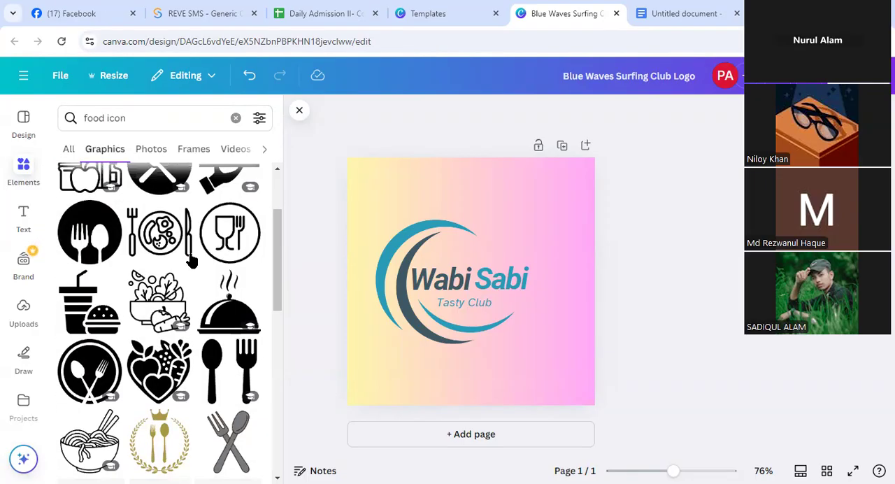
pyautogui.click(160, 276)
pyautogui.moveTo(518, 232); pyautogui.dragTo(527, 223)
pyautogui.moveTo(460, 244); pyautogui.dragTo(455, 249)
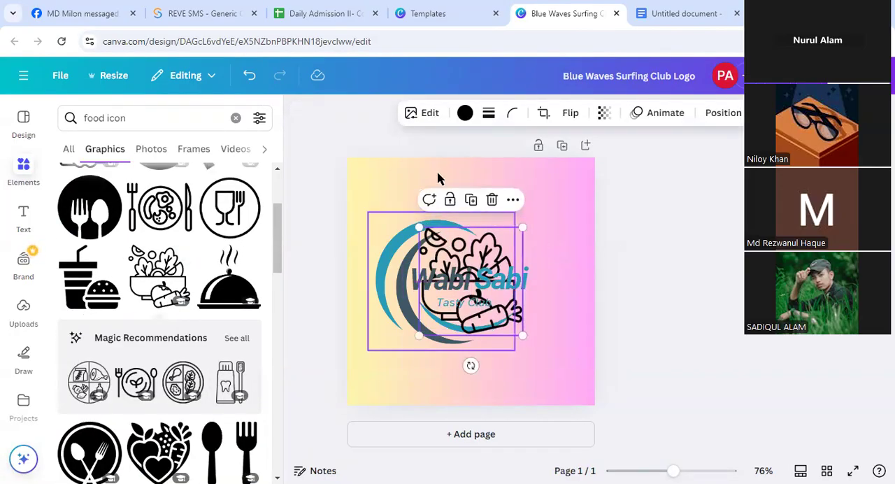
# Try yellow and teal on the vegetable bowl graphic, finishing with the light green default colour
pyautogui.click(464, 113)
pyautogui.scroll(-1, 189, 346)
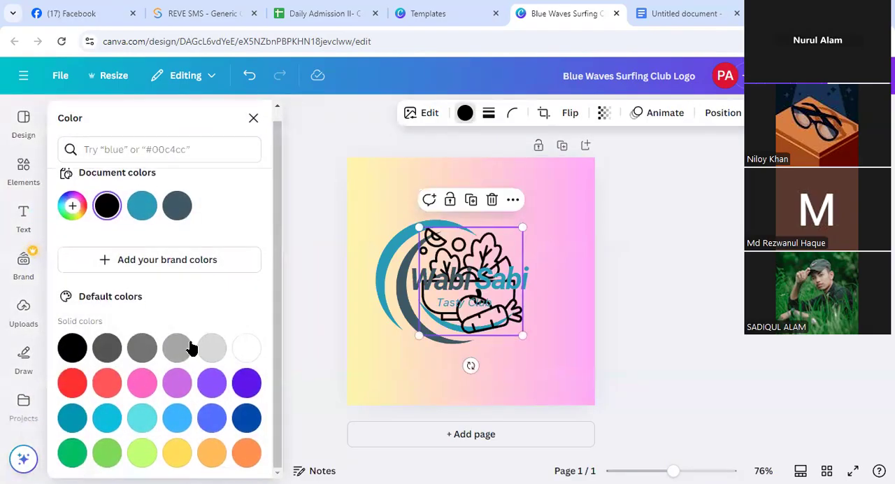
pyautogui.click(177, 452)
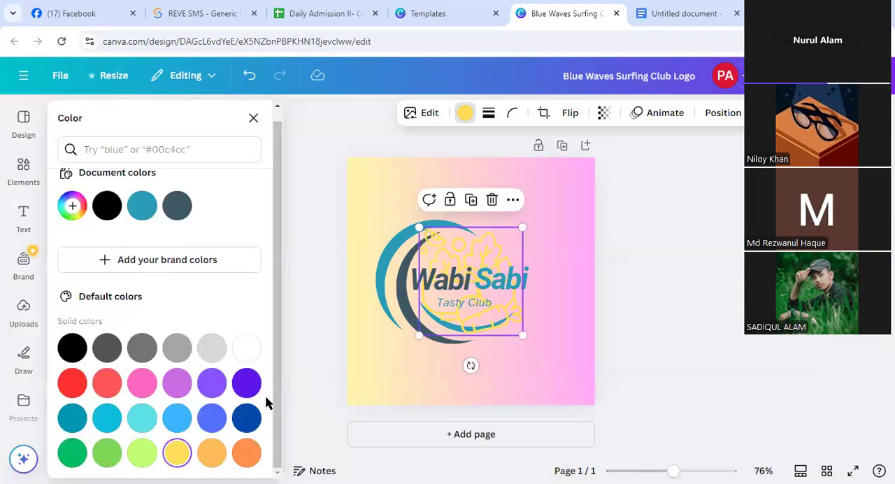
pyautogui.click(64, 417)
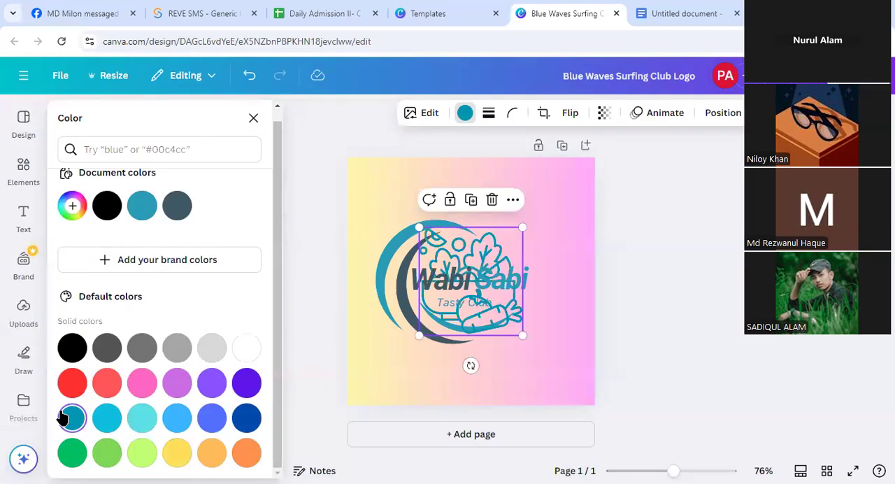
pyautogui.click(102, 455)
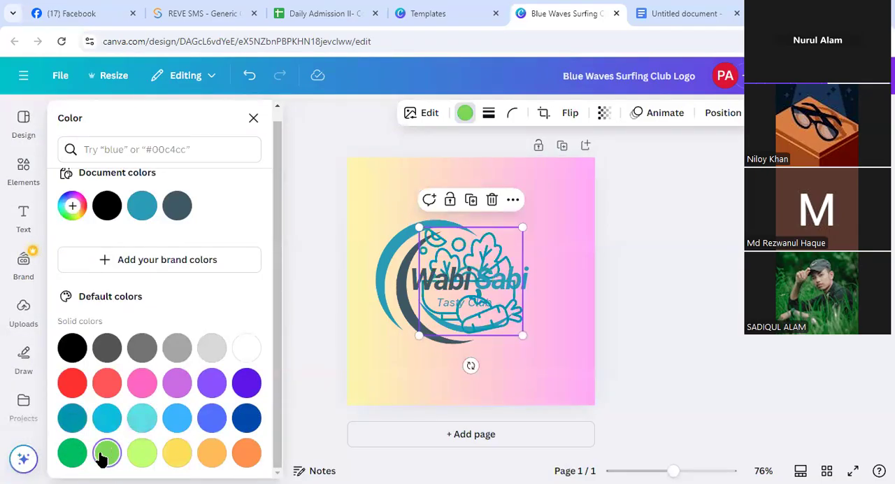
pyautogui.scroll(1, 175, 296)
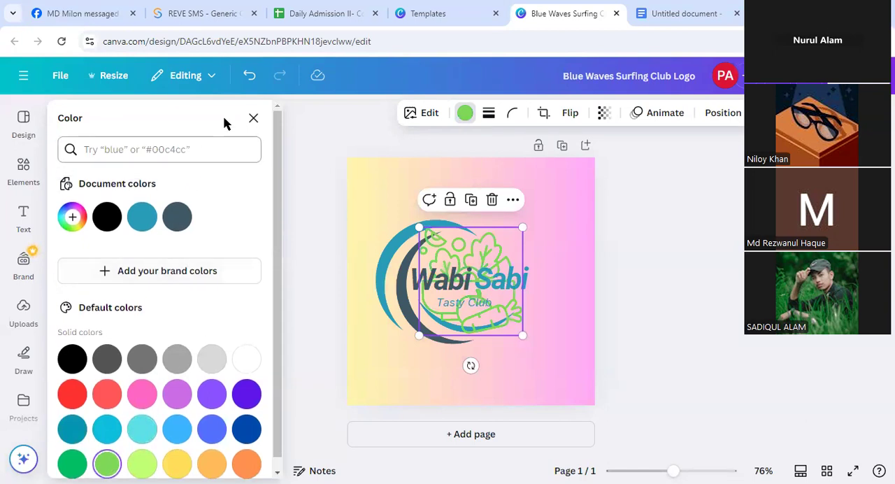
pyautogui.click(253, 119)
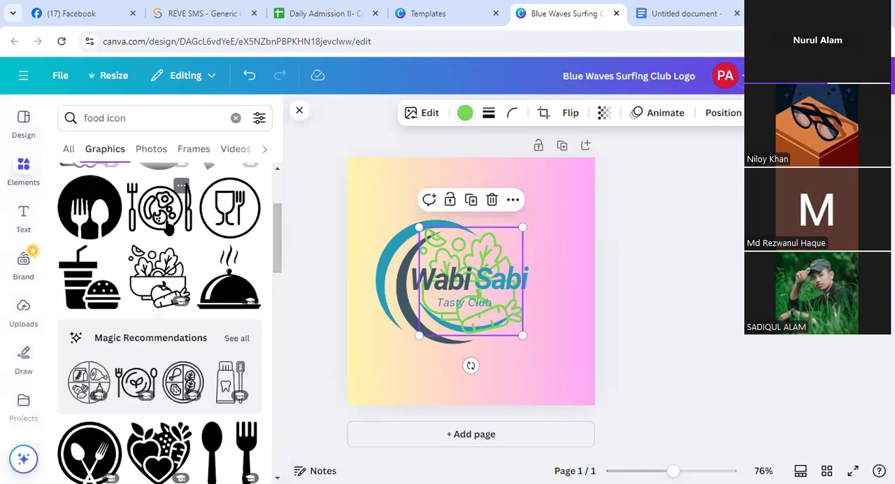
# Browse the food icon photos and add the taco photo with flames over the logo
pyautogui.click(151, 149)
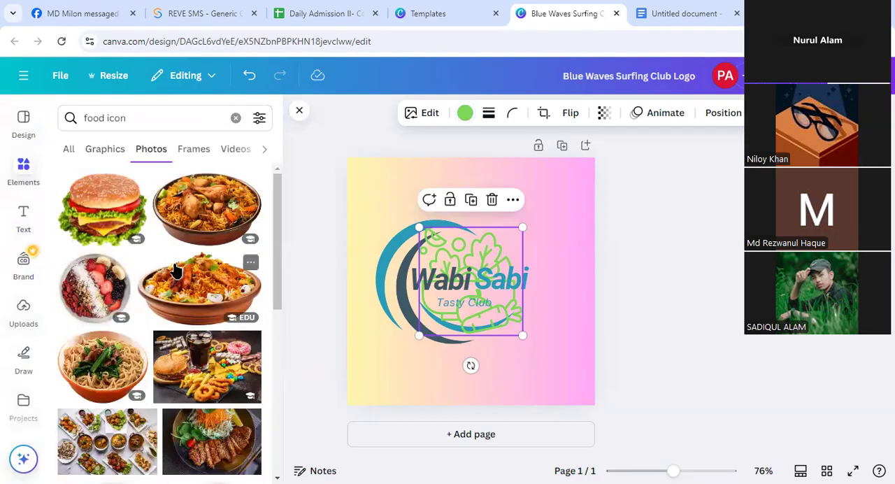
pyautogui.scroll(-10, 175, 269)
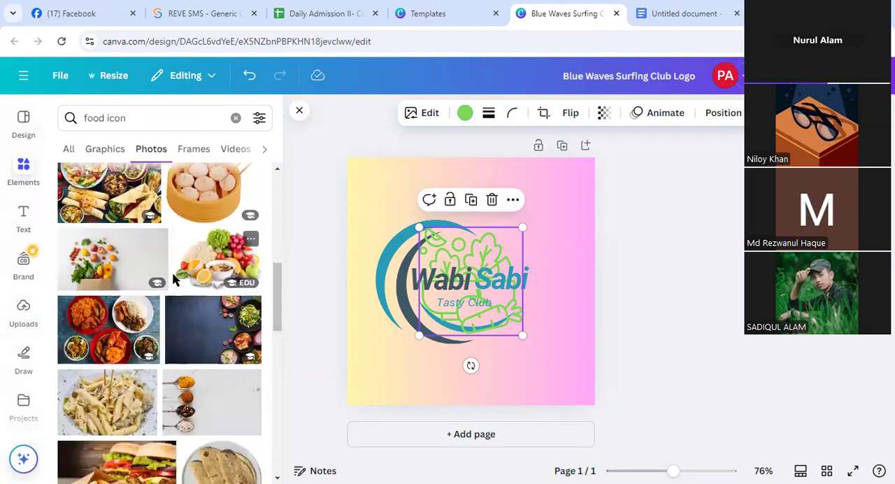
pyautogui.scroll(-5, 168, 308)
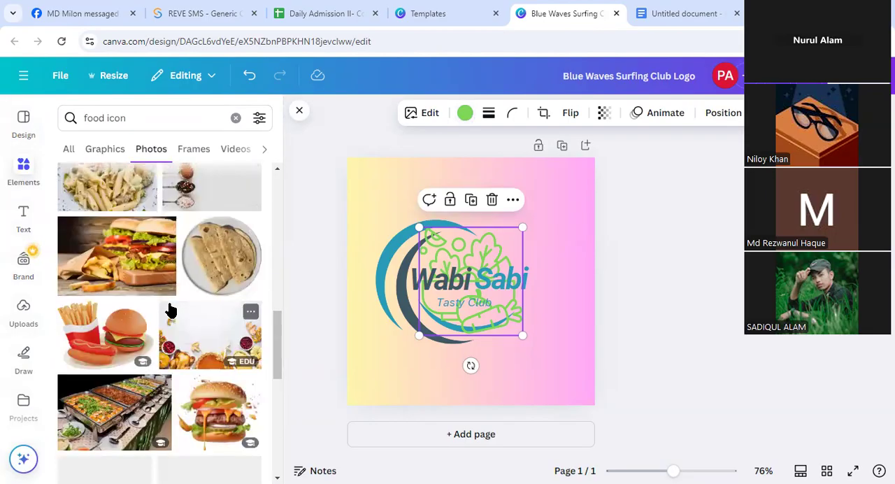
pyautogui.scroll(-2, 169, 308)
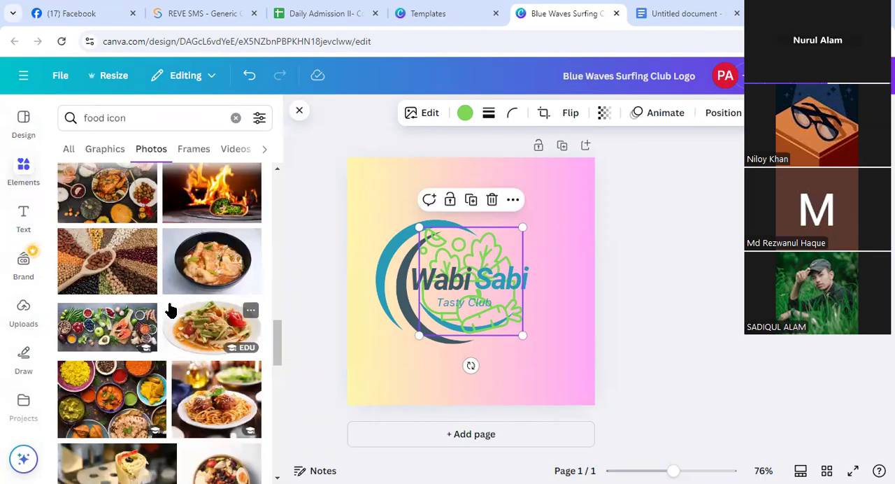
pyautogui.scroll(2, 171, 310)
pyautogui.click(211, 320)
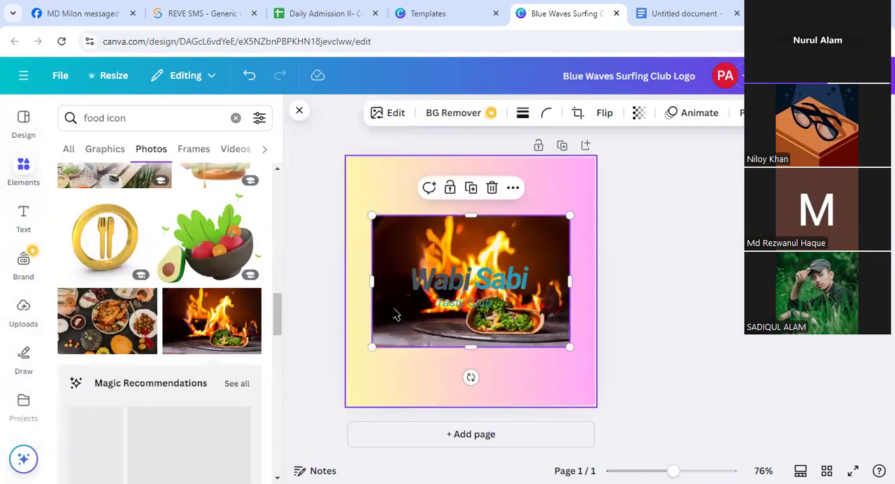
pyautogui.moveTo(419, 248)
pyautogui.mouseDown()
pyautogui.moveTo(398, 347)
pyautogui.moveTo(423, 252)
pyautogui.mouseUp()
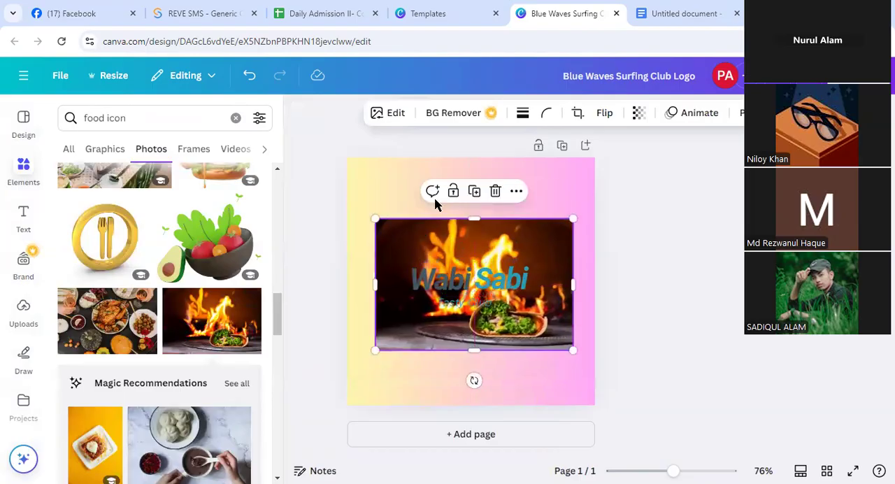
# Try the taco photo with its background removed, and delete both it and the green vegetable bowl graphic
pyautogui.click(442, 114)
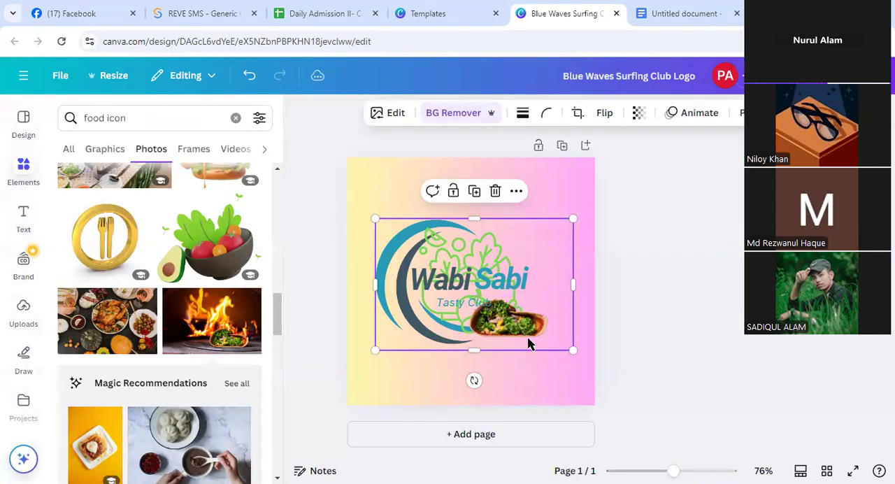
pyautogui.moveTo(571, 349)
pyautogui.mouseDown()
pyautogui.moveTo(643, 395)
pyautogui.moveTo(573, 349)
pyautogui.mouseUp()
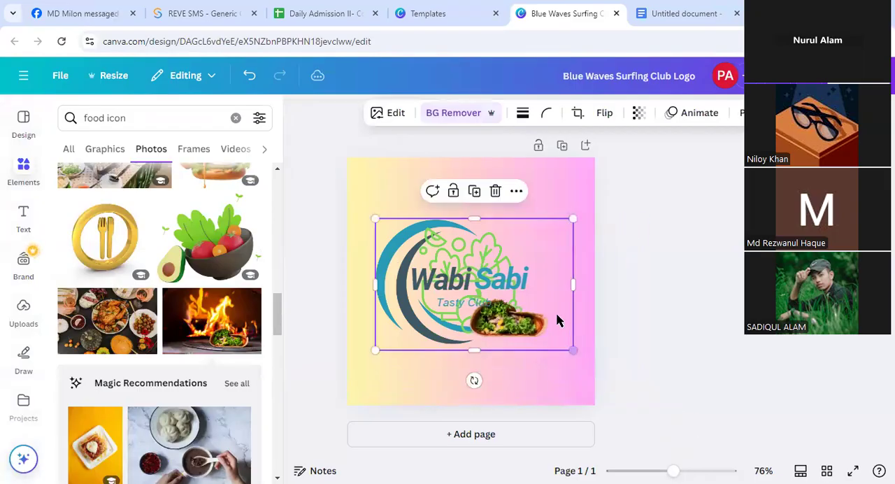
pyautogui.moveTo(590, 280); pyautogui.dragTo(682, 342)
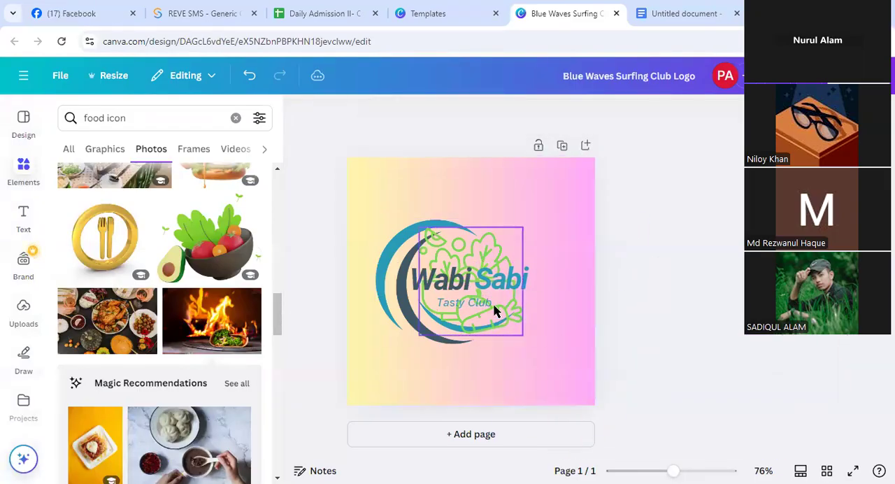
pyautogui.click(473, 249)
pyautogui.press('Delete')
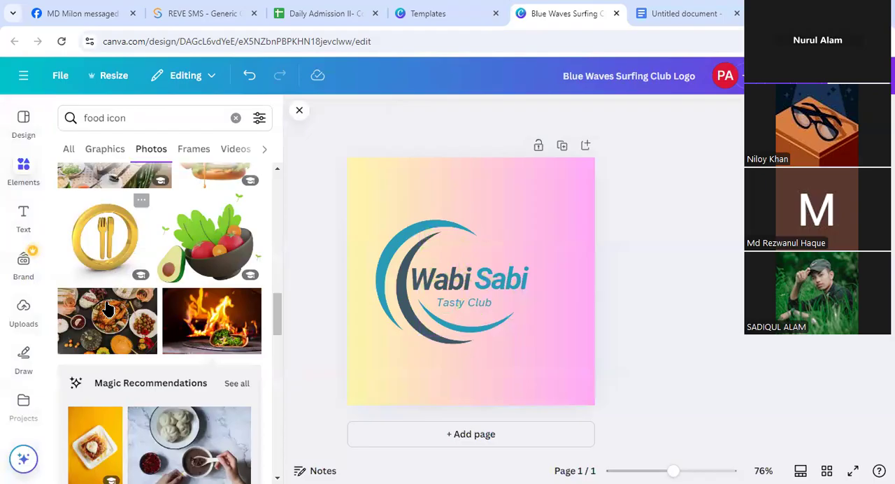
# Add the photo of the gold ring with cutlery to the logo and remove its background
pyautogui.scroll(2, 115, 327)
pyautogui.click(104, 365)
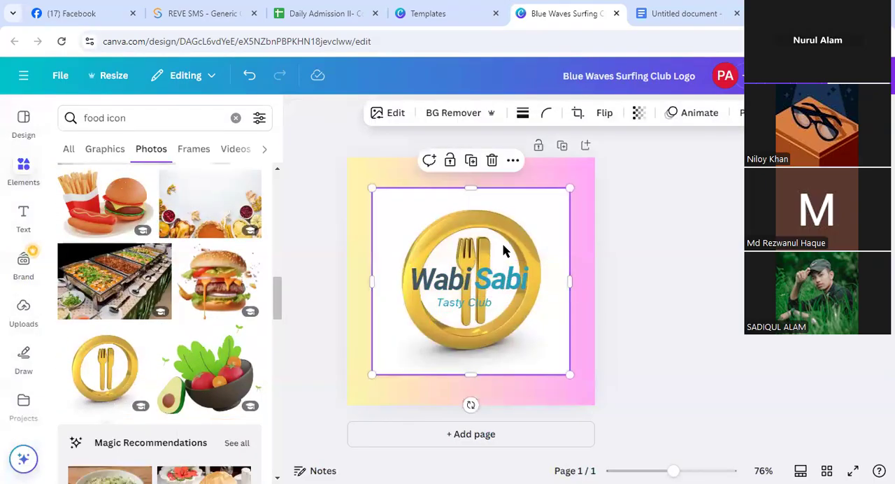
pyautogui.click(447, 114)
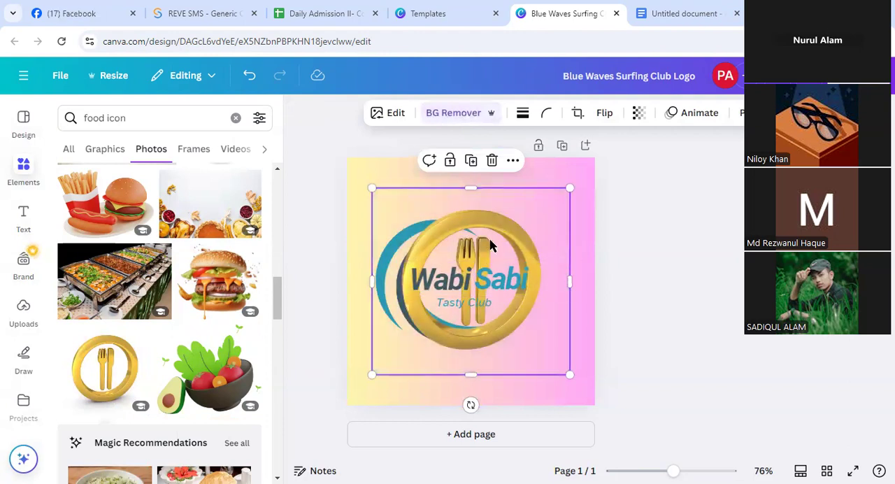
# Remove the crescent graphic from the logo and position the gold cutlery ring around the "Wabi Sabi" text
pyautogui.moveTo(487, 264); pyautogui.dragTo(407, 316)
pyautogui.click(447, 238)
pyautogui.moveTo(457, 231); pyautogui.dragTo(733, 257)
pyautogui.moveTo(395, 340); pyautogui.dragTo(480, 248)
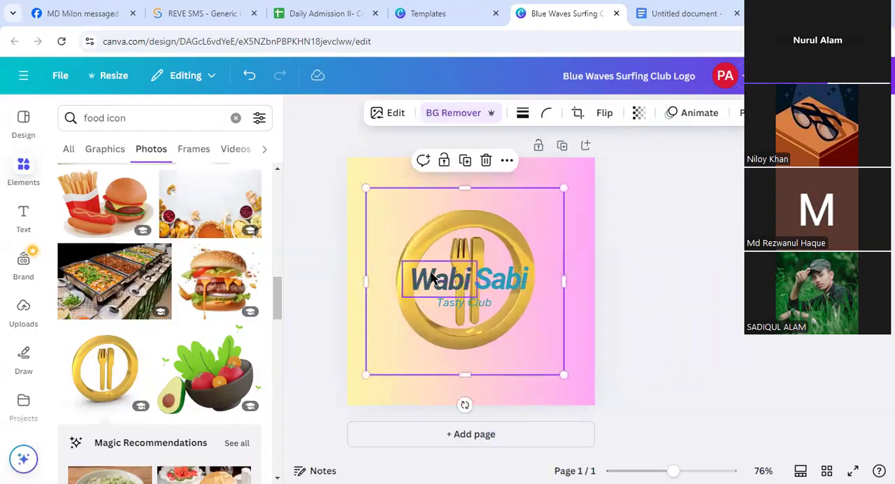
# Reduce the font size of the "Wabi" text to 42.5 and of the "Sabi" text to 40.5
pyautogui.click(426, 264)
pyautogui.click(448, 114)
pyautogui.click(448, 116)
pyautogui.click(449, 115)
pyautogui.click(494, 269)
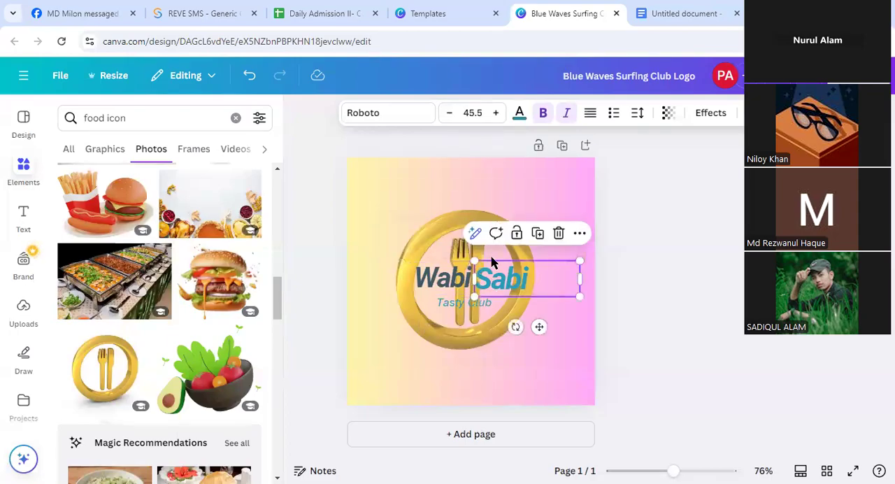
pyautogui.click(445, 114)
pyautogui.click(444, 114)
pyautogui.click(445, 114)
pyautogui.click(448, 113)
pyautogui.click(448, 113)
# Set the font size of the "Wabi" text to 40.5 to match "Sabi"
pyautogui.click(448, 276)
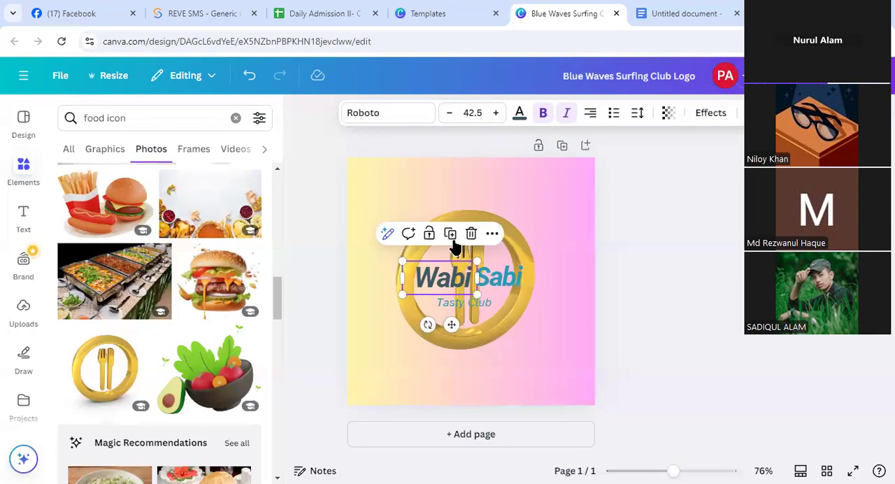
pyautogui.click(449, 114)
pyautogui.click(449, 114)
pyautogui.click(449, 114)
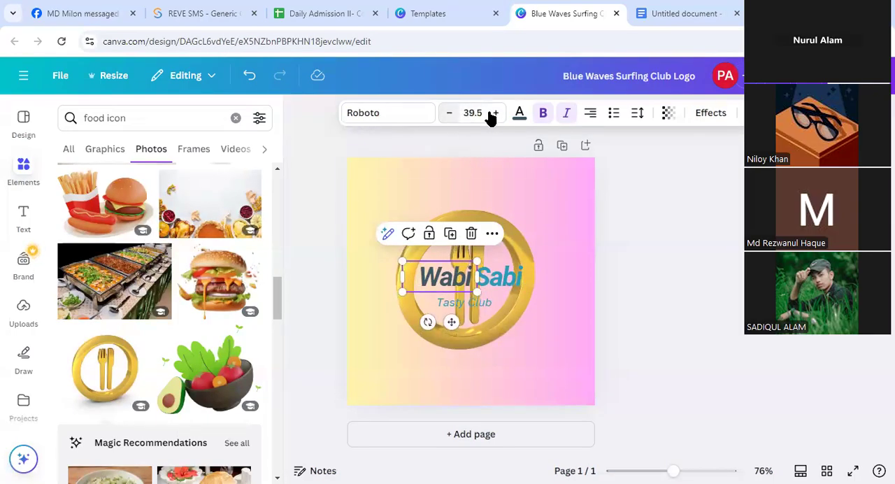
pyautogui.click(496, 113)
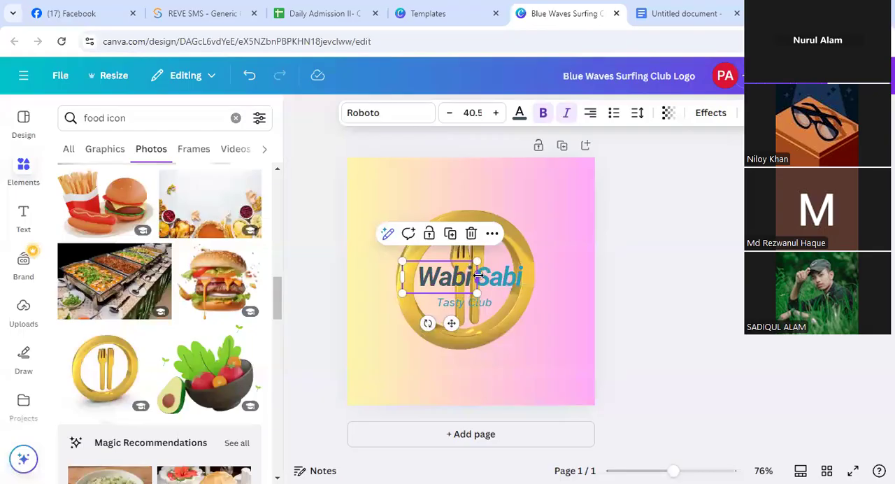
# Move the "Tasty Club" tagline slightly up, closer to the "Wabi Sabi" text
pyautogui.click(470, 309)
pyautogui.click(471, 305)
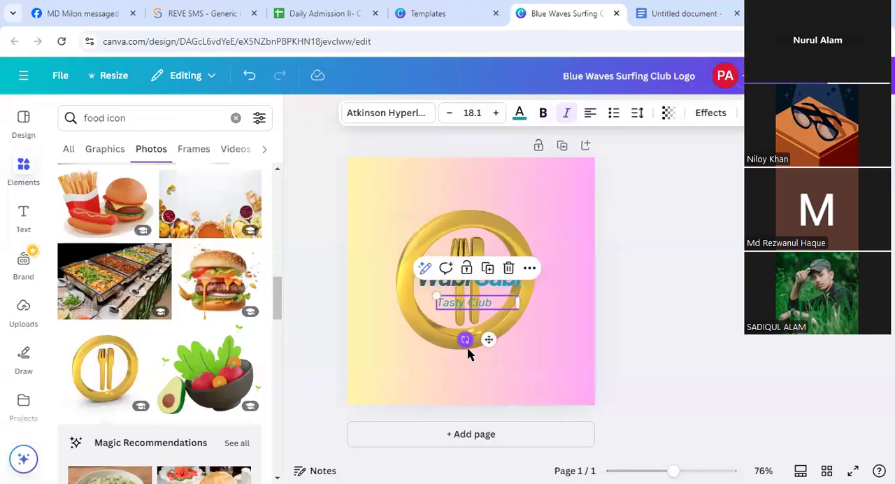
pyautogui.moveTo(488, 340); pyautogui.dragTo(487, 335)
pyautogui.click(511, 345)
# Reduce the font size of both the "Sabi" and "Wabi" texts to 37.5
pyautogui.click(497, 272)
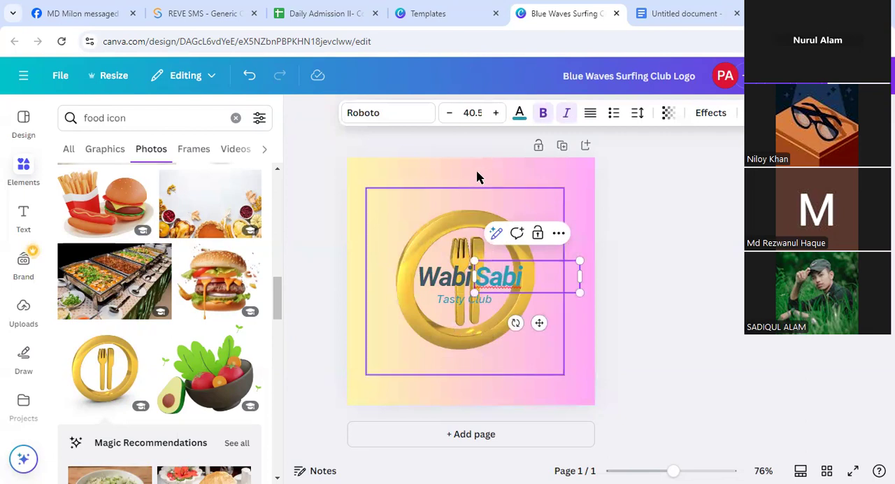
pyautogui.click(450, 114)
pyautogui.click(450, 114)
pyautogui.click(450, 114)
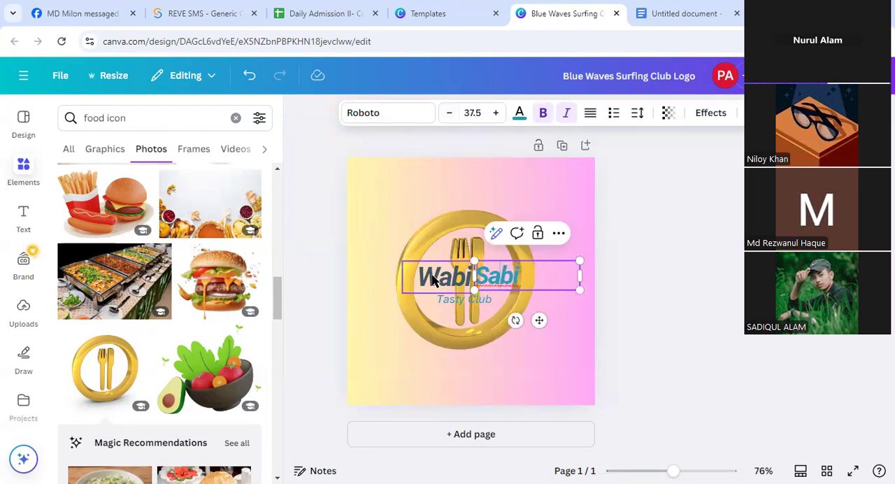
pyautogui.click(440, 278)
pyautogui.click(450, 114)
pyautogui.click(450, 113)
pyautogui.click(450, 114)
# Move the "Wabi" and "Sabi" texts slightly left so they sit level with each other inside the gold ring
pyautogui.click(573, 323)
pyautogui.click(453, 277)
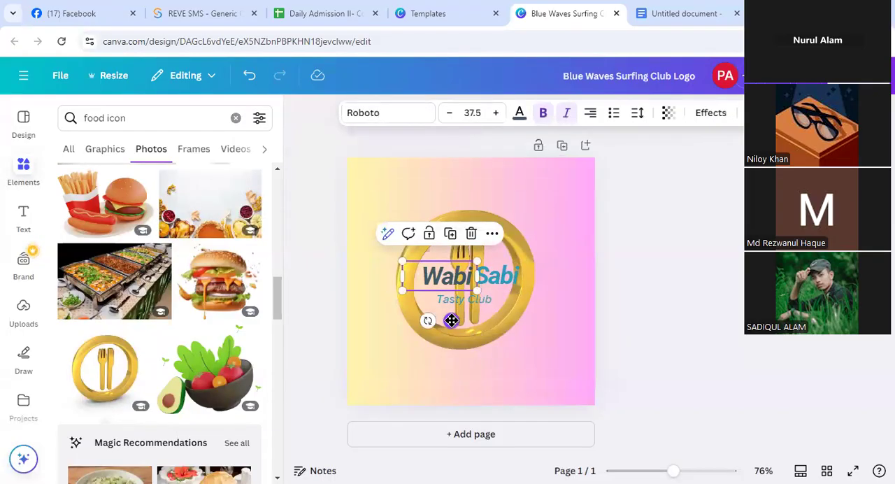
pyautogui.click(499, 288)
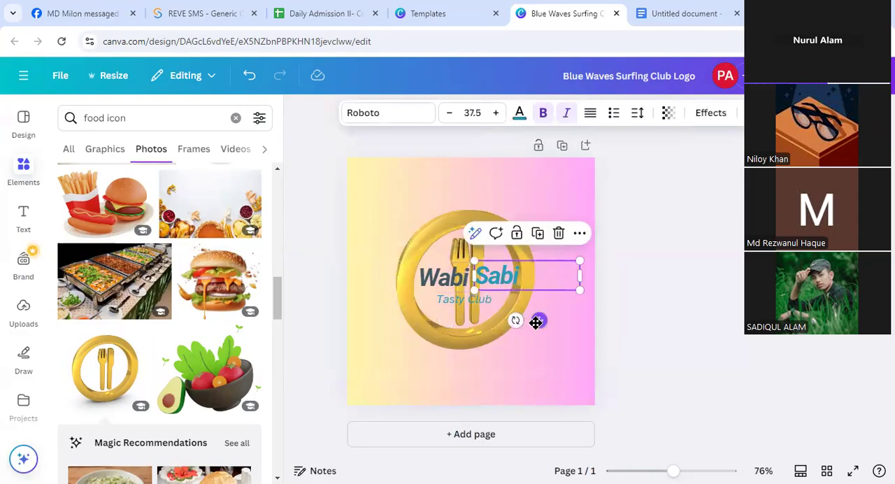
pyautogui.moveTo(532, 323); pyautogui.dragTo(530, 323)
pyautogui.click(525, 361)
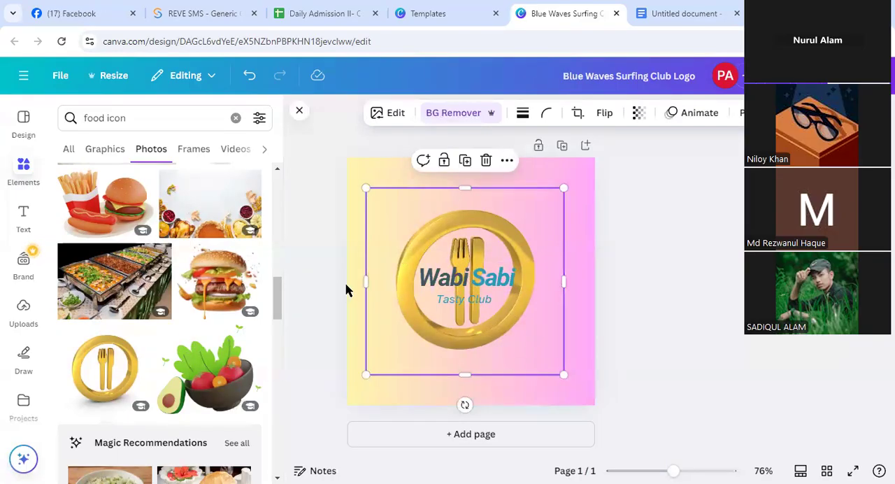
# Search the Canva apps for KebabLetters and open that app
pyautogui.scroll(-2, 24, 364)
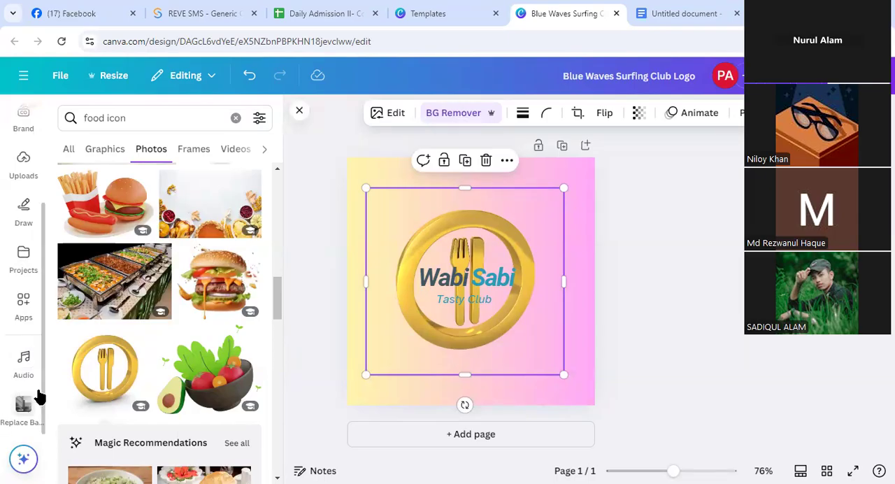
pyautogui.scroll(1, 30, 414)
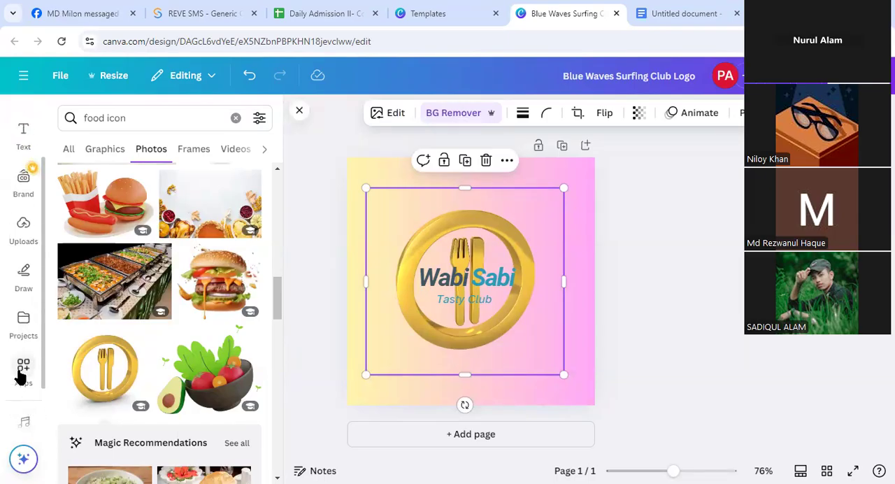
pyautogui.click(21, 377)
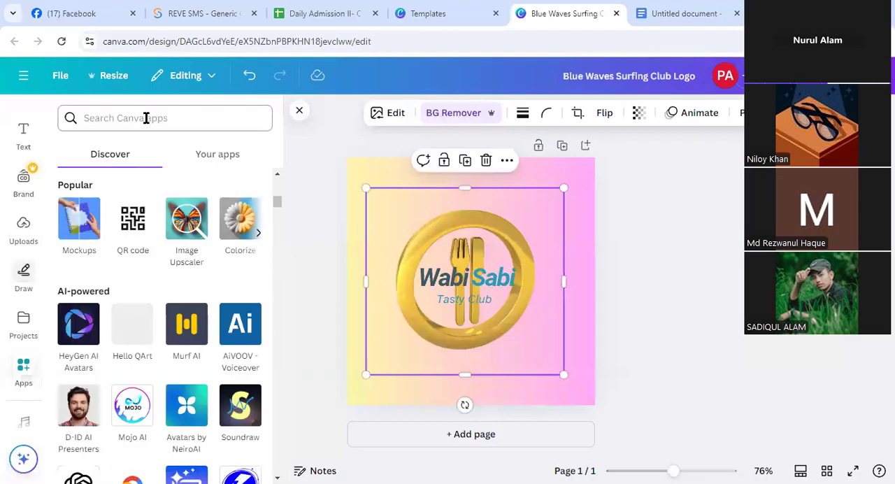
pyautogui.click(146, 118)
pyautogui.write('k')
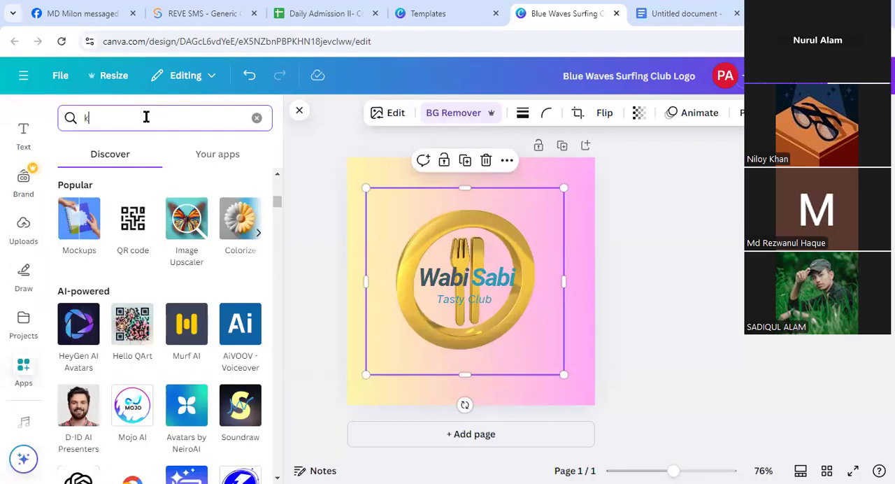
pyautogui.write('eba')
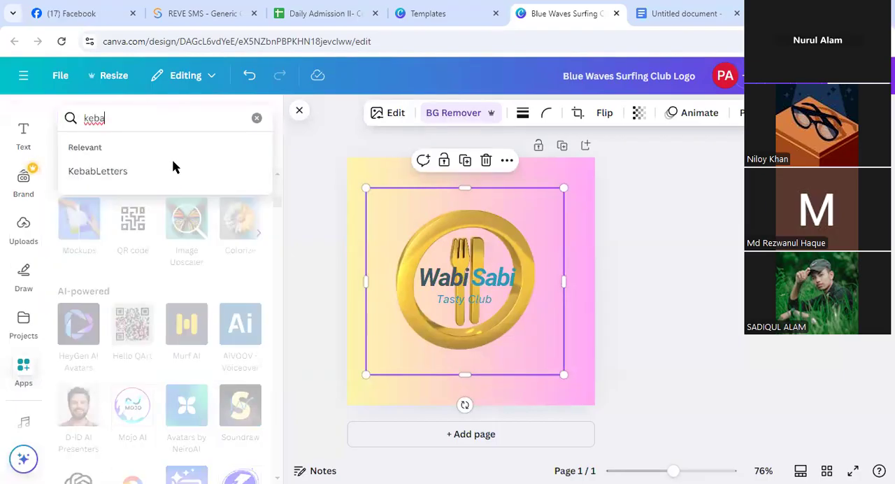
pyautogui.click(98, 171)
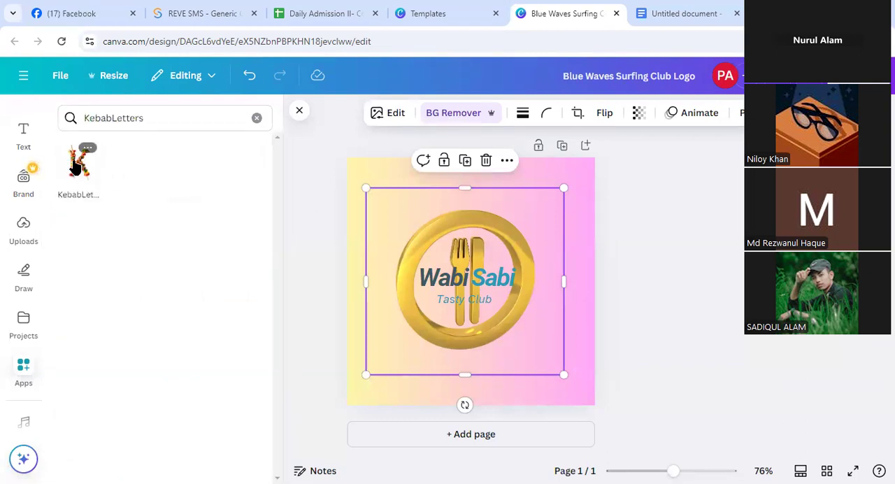
pyautogui.click(76, 166)
pyautogui.click(193, 422)
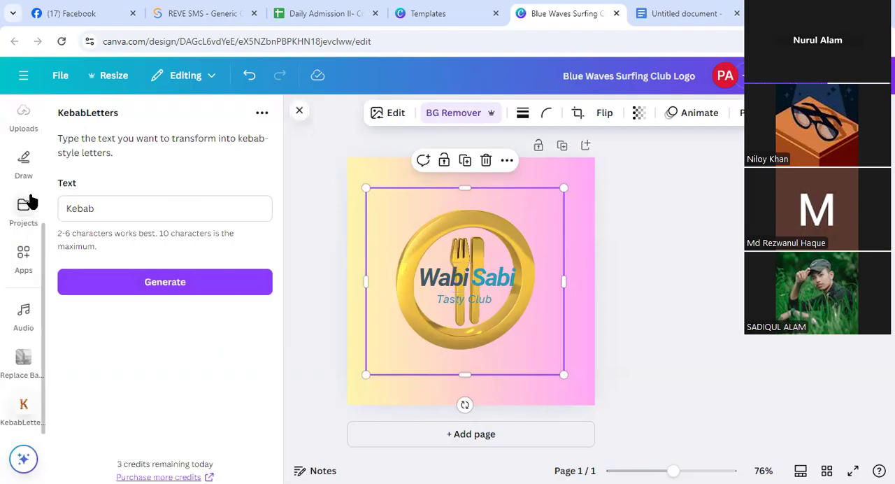
# Generate kebab-style lettering for "Wabi Sabi" and shift the gold cutlery ring slightly up and to the right
pyautogui.moveTo(102, 207); pyautogui.dragTo(47, 205)
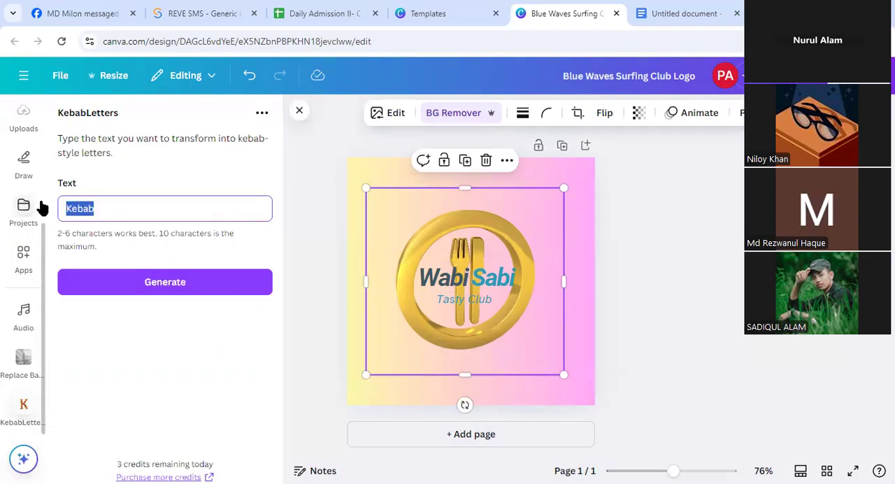
pyautogui.write('Wabi Sabi')
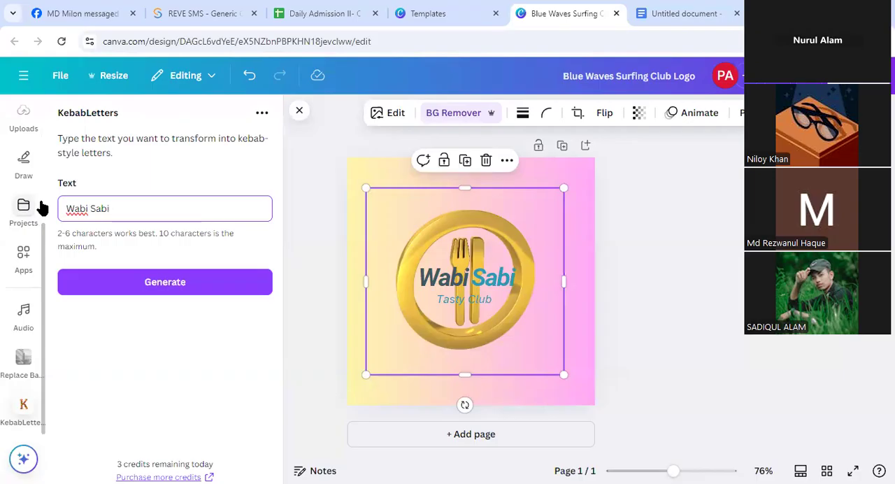
pyautogui.click(163, 282)
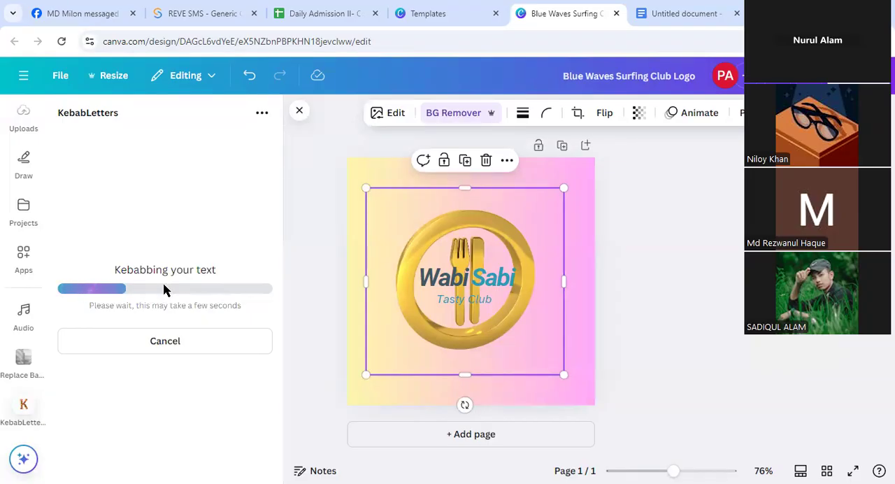
pyautogui.moveTo(424, 210); pyautogui.dragTo(427, 200)
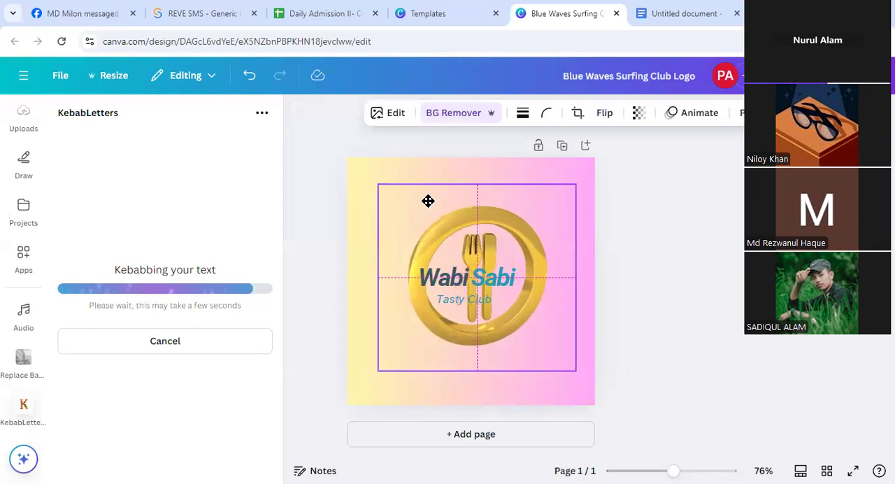
pyautogui.press('Escape')
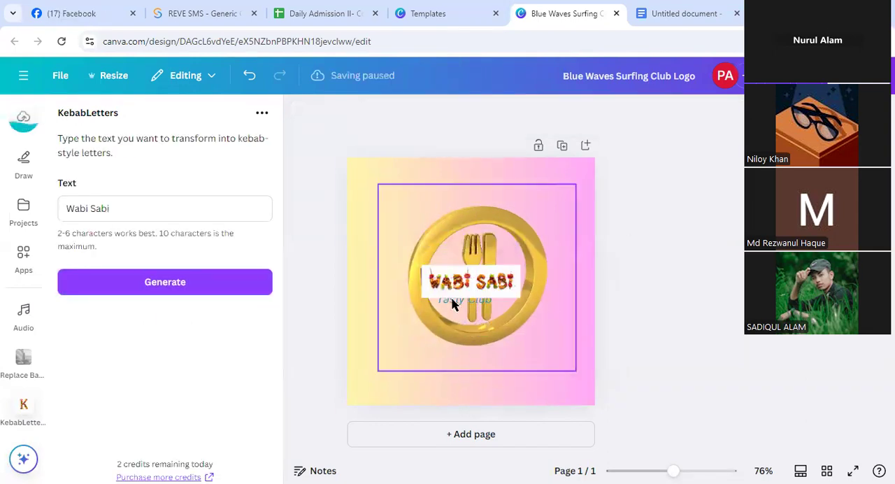
# Remove the background of the "Wabi Sabi" kebab lettering and move it above the plain text
pyautogui.click(465, 281)
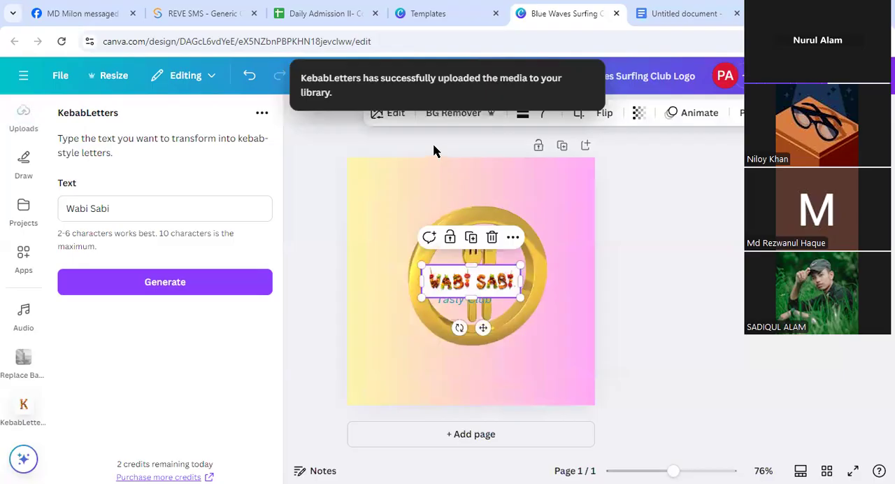
pyautogui.click(433, 115)
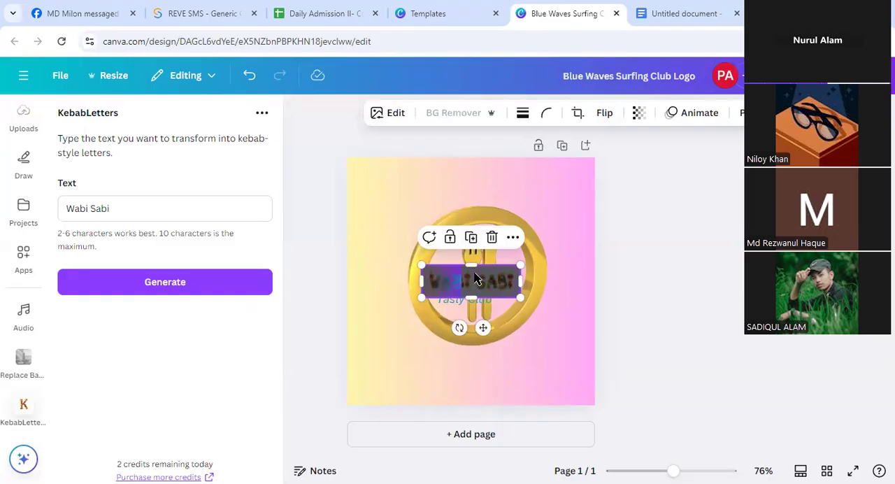
pyautogui.moveTo(474, 279); pyautogui.dragTo(474, 218)
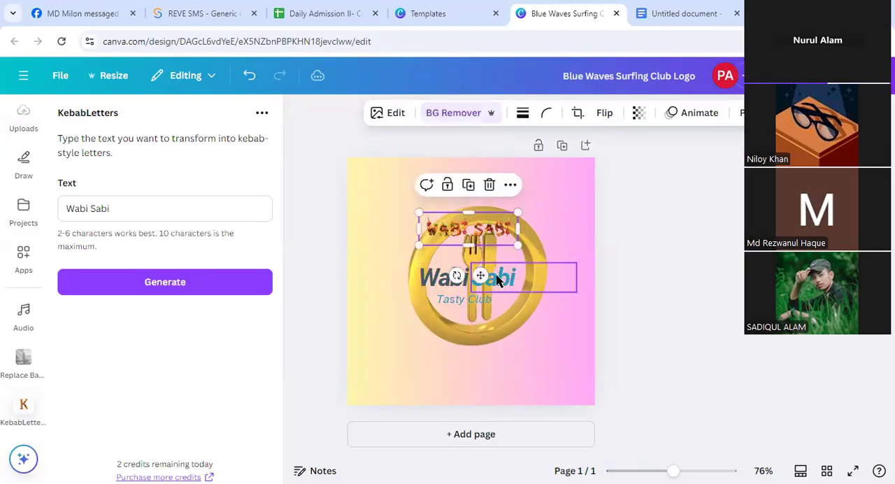
# Move the plain "Sabi" and "Wabi" texts off the page and put the kebab lettering in their place
pyautogui.moveTo(497, 278); pyautogui.dragTo(689, 265)
pyautogui.moveTo(447, 275); pyautogui.dragTo(709, 256)
pyautogui.moveTo(491, 220); pyautogui.dragTo(495, 272)
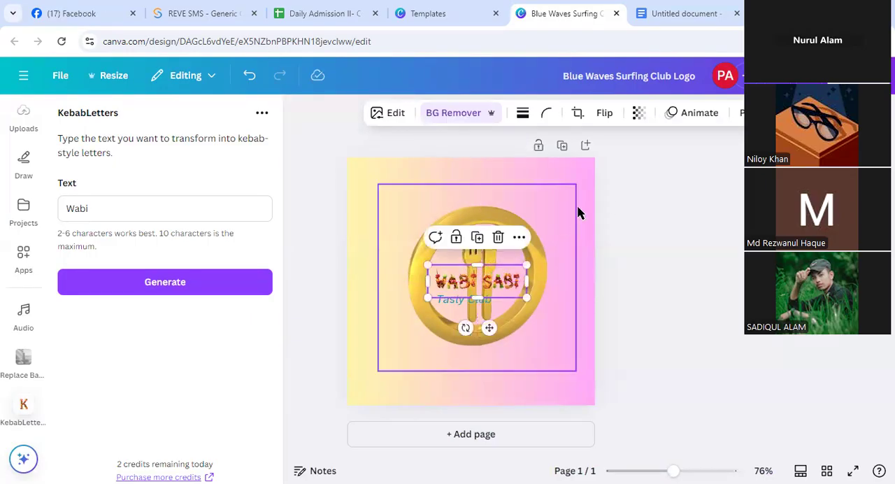
pyautogui.click(647, 233)
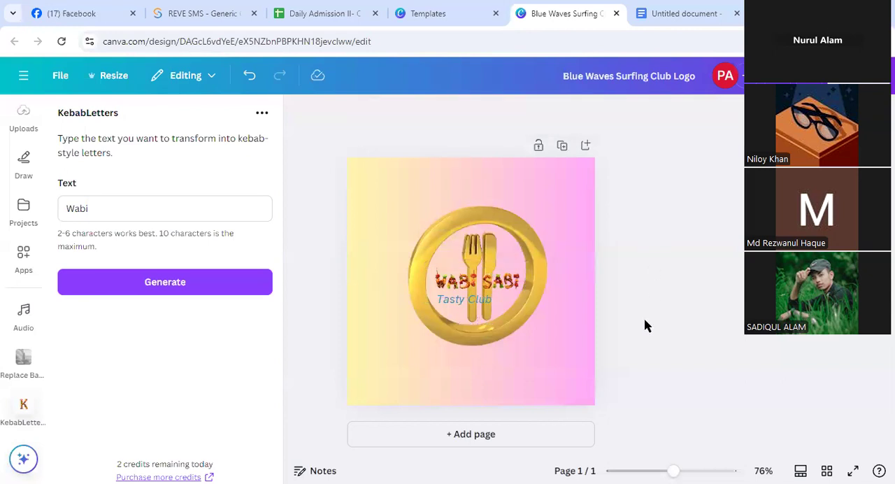
# Shift the "Tasty Club" tagline right beneath the kebab lettering and generate a kebab-style version of its text
pyautogui.click(481, 298)
pyautogui.moveTo(482, 298); pyautogui.dragTo(485, 298)
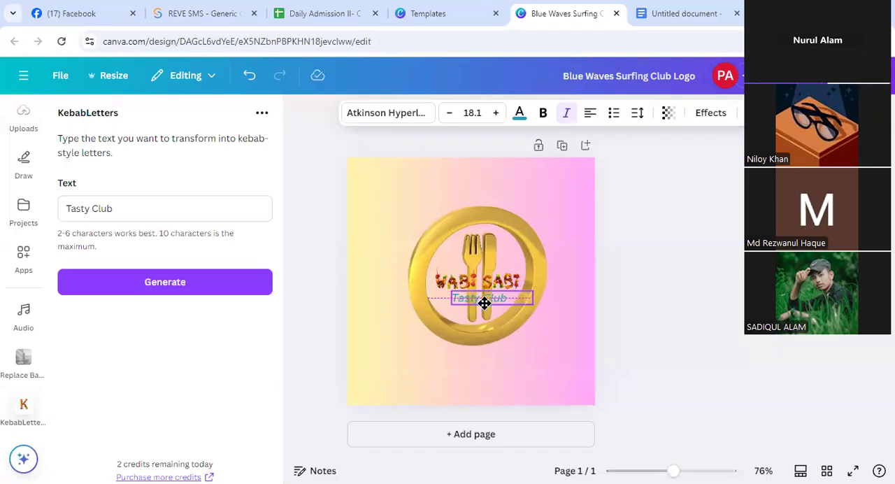
pyautogui.moveTo(484, 300); pyautogui.dragTo(484, 300)
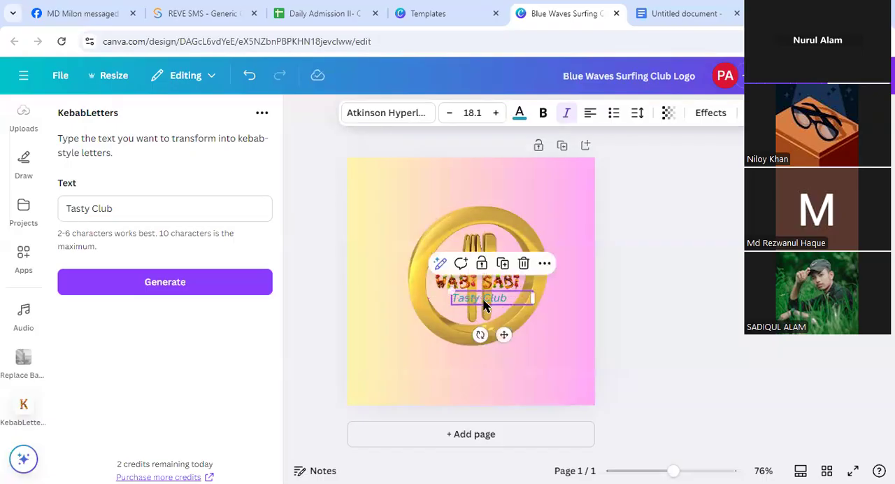
pyautogui.click(155, 281)
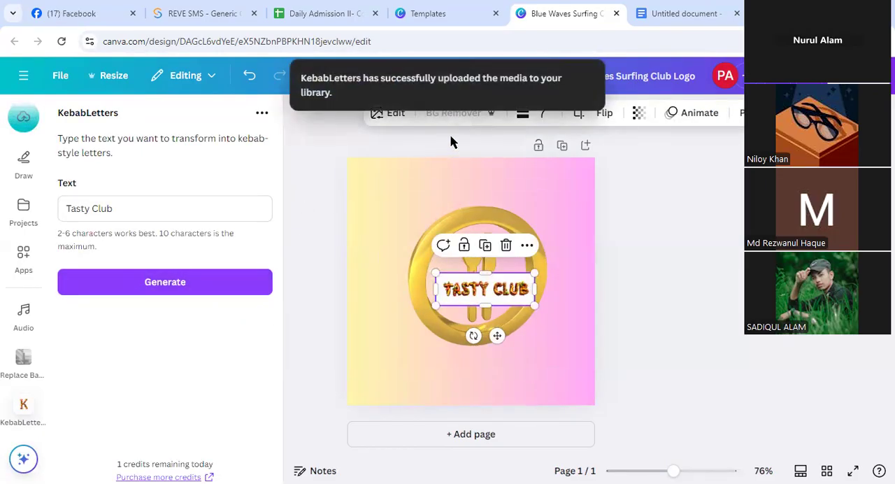
# Remove the background of the "Tasty Club" kebab lettering and move the plain tagline off the page
pyautogui.click(450, 116)
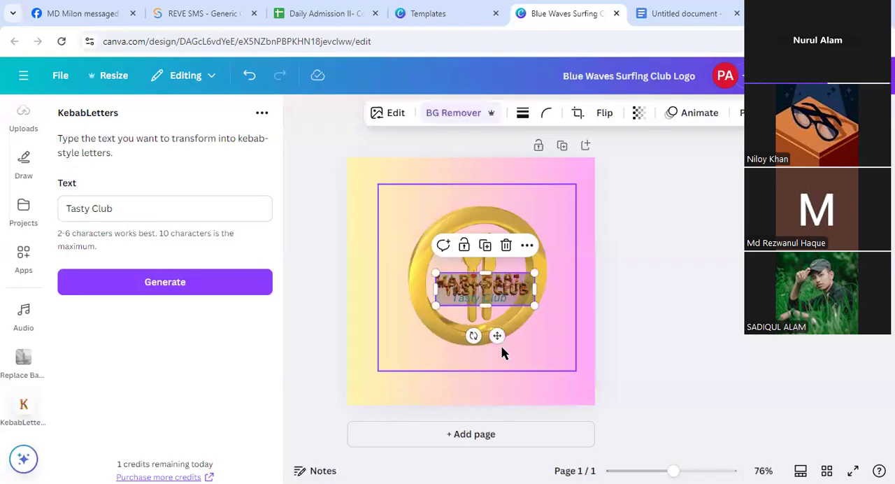
pyautogui.moveTo(497, 341); pyautogui.dragTo(454, 368)
pyautogui.moveTo(479, 297); pyautogui.dragTo(729, 297)
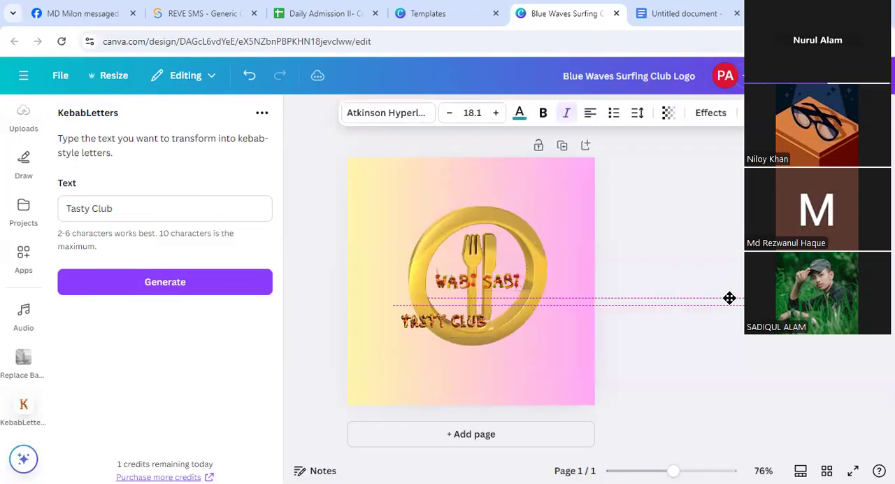
# Shrink the "Tasty Club" kebab lettering and center it directly below "Wabi Sabi" inside the gold ring
pyautogui.click(444, 348)
pyautogui.moveTo(452, 365); pyautogui.dragTo(488, 346)
pyautogui.moveTo(428, 286); pyautogui.dragTo(465, 301)
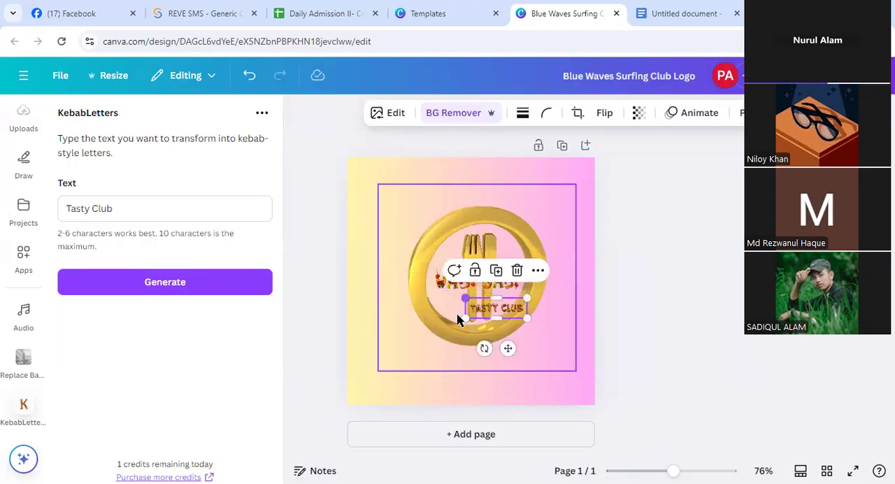
pyautogui.moveTo(509, 351); pyautogui.dragTo(494, 338)
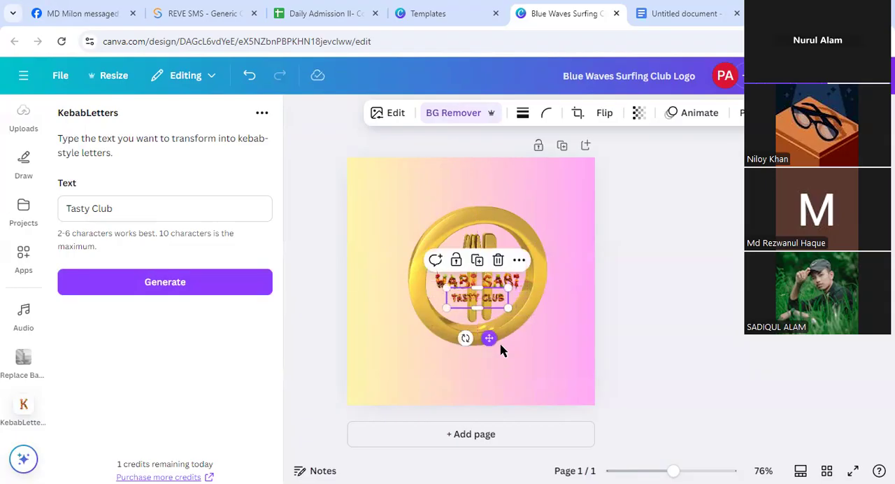
pyautogui.click(567, 342)
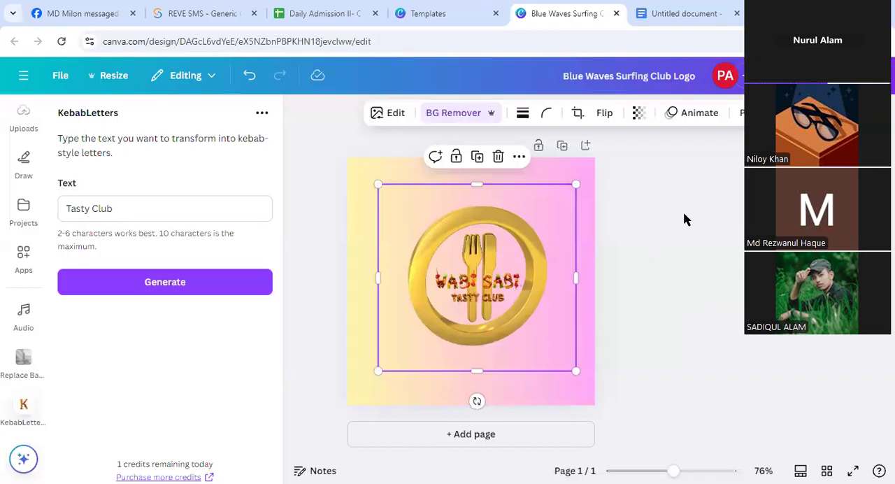
# Download the finished logo design as a PNG at 500 × 500 px
pyautogui.click(860, 76)
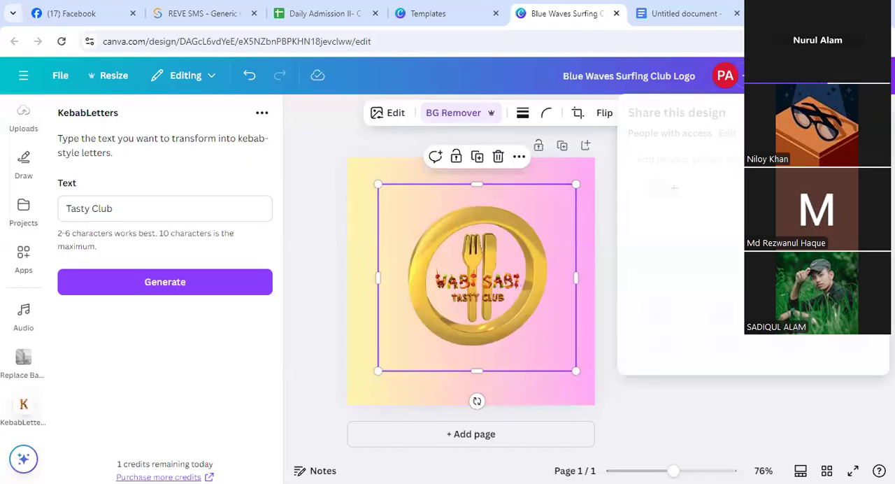
pyautogui.scroll(-1, 757, 263)
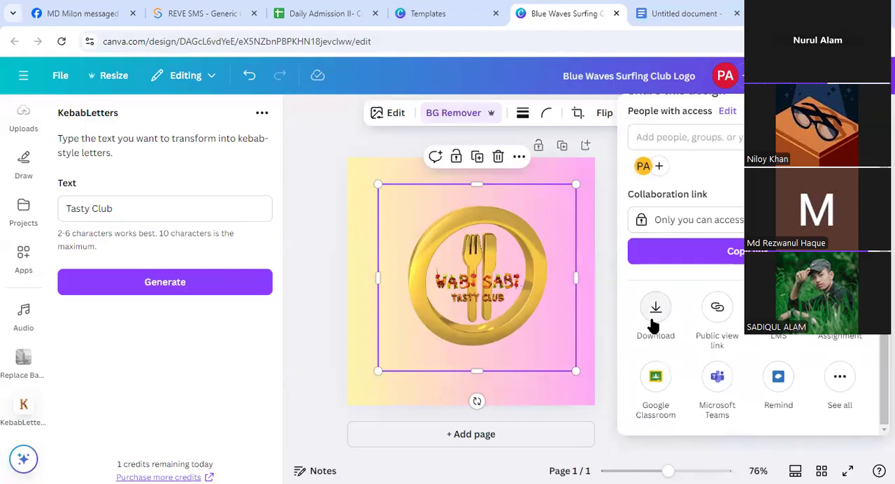
pyautogui.click(652, 320)
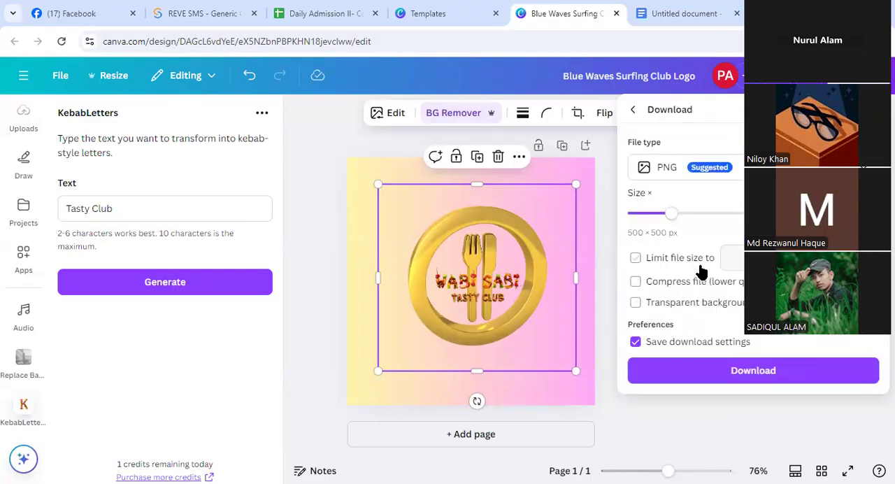
pyautogui.click(744, 372)
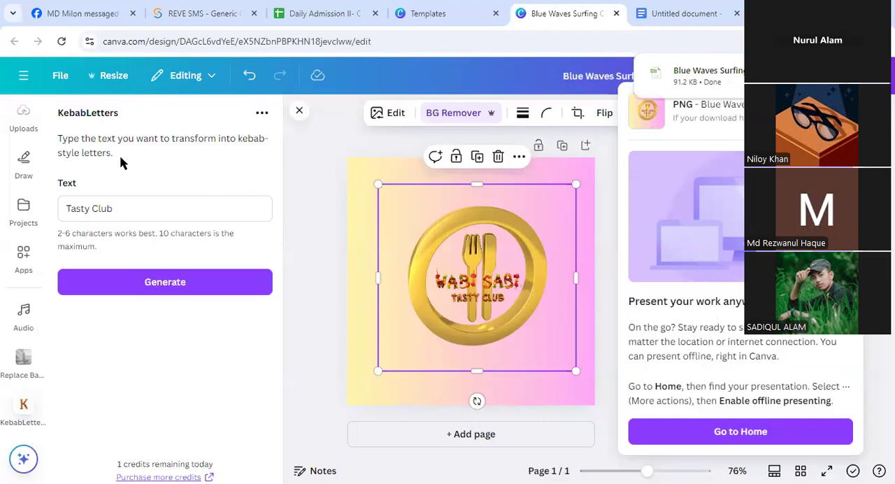
# Leave the logo design and return to the Canva home page
pyautogui.click(23, 75)
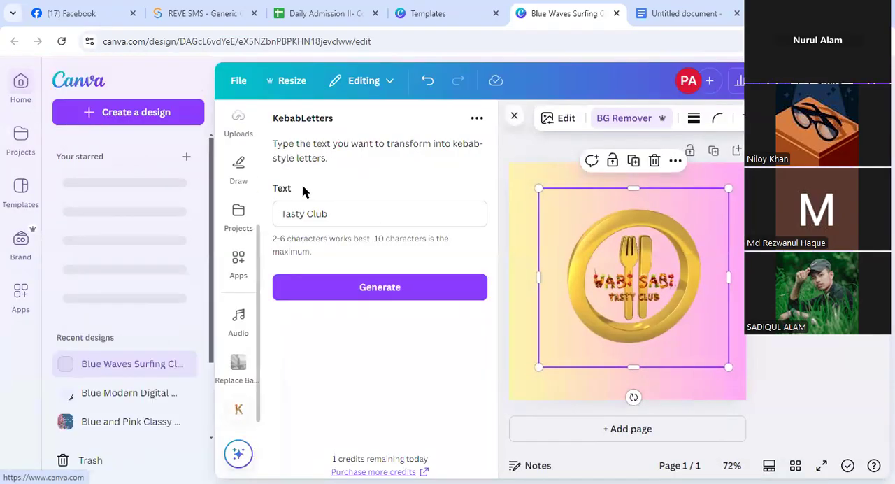
pyautogui.click(790, 369)
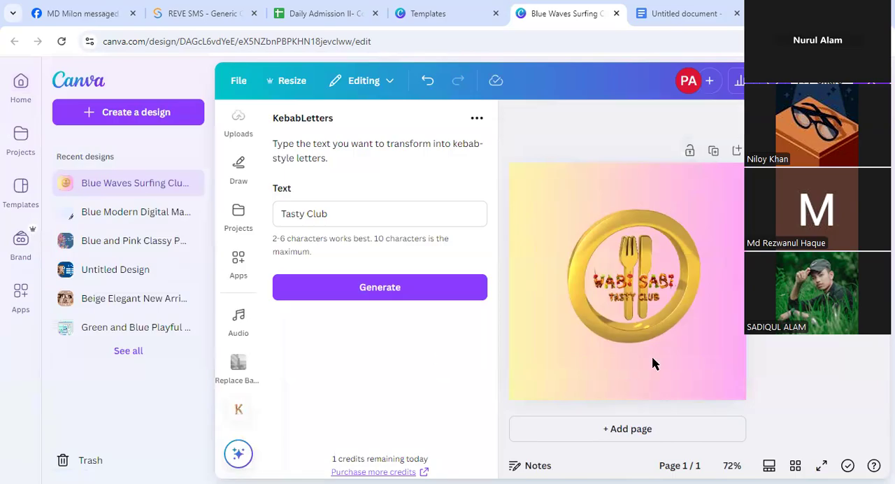
pyautogui.click(510, 118)
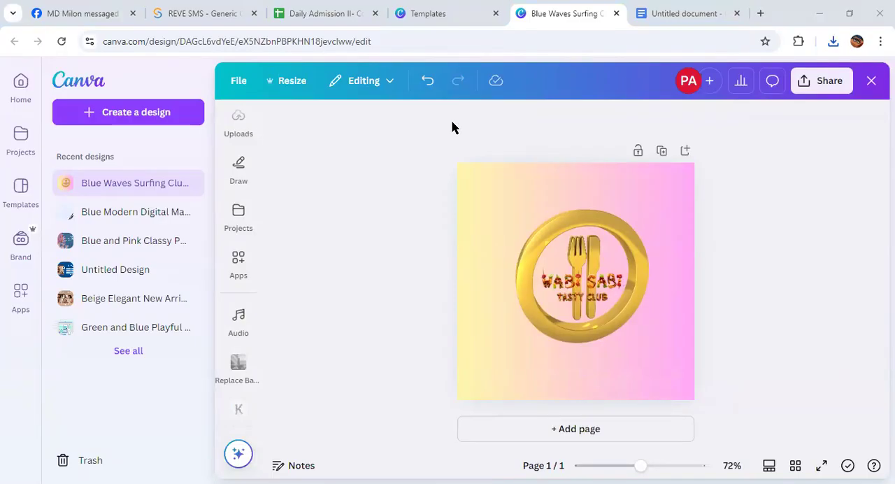
pyautogui.click(238, 216)
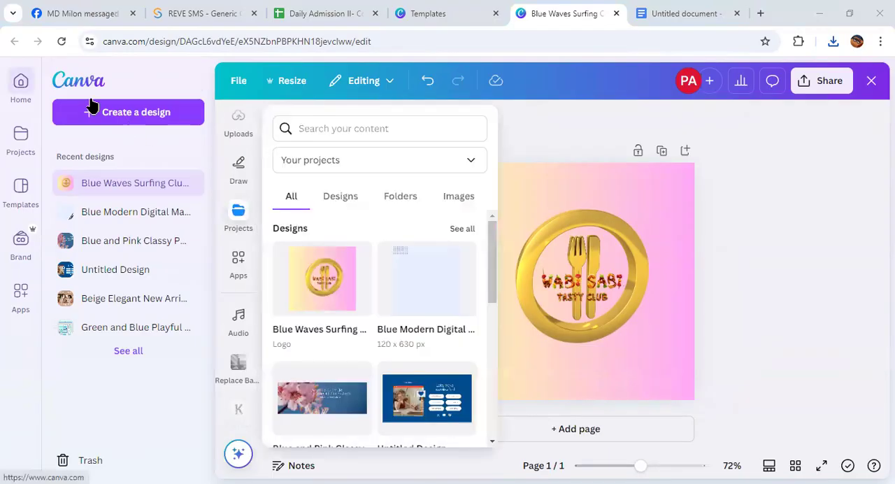
pyautogui.click(91, 104)
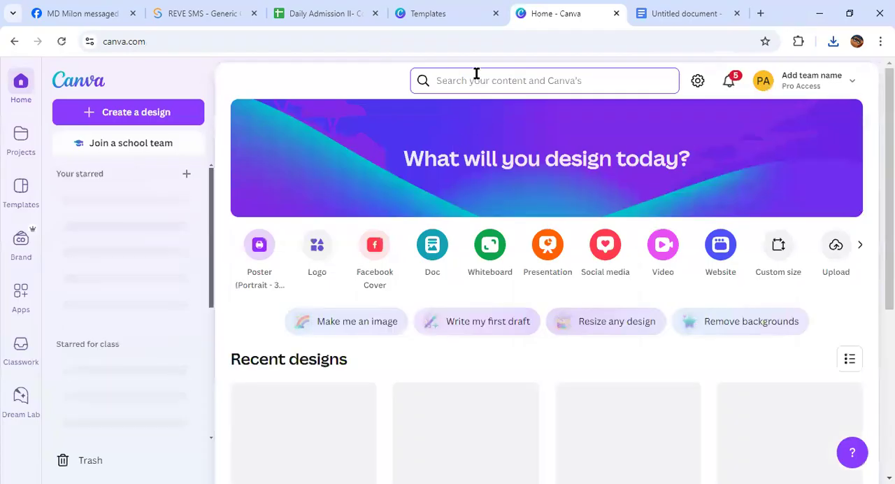
# Search Canva's content for "visiting card"
pyautogui.click(468, 82)
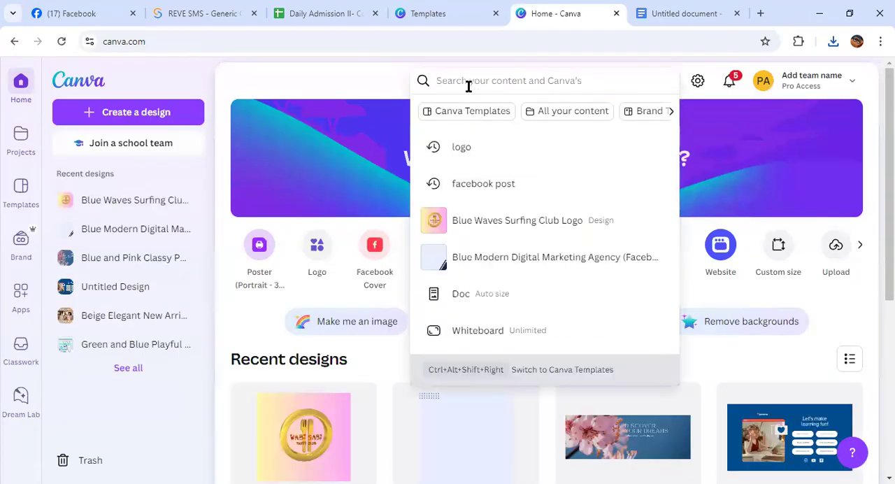
pyautogui.write('visiting card')
pyautogui.press('Return')
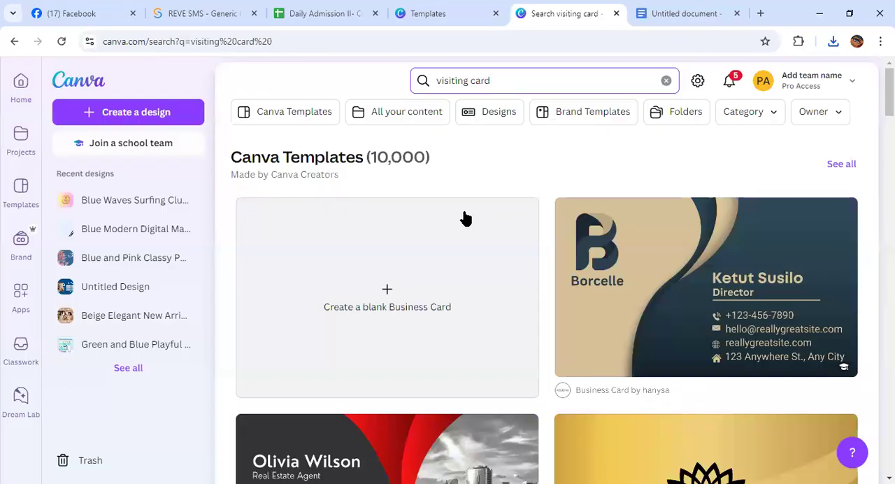
# Choose the "Gold and Blue Modern Identity Business Card" template from the results and open it for customizing
pyautogui.scroll(-10, 465, 218)
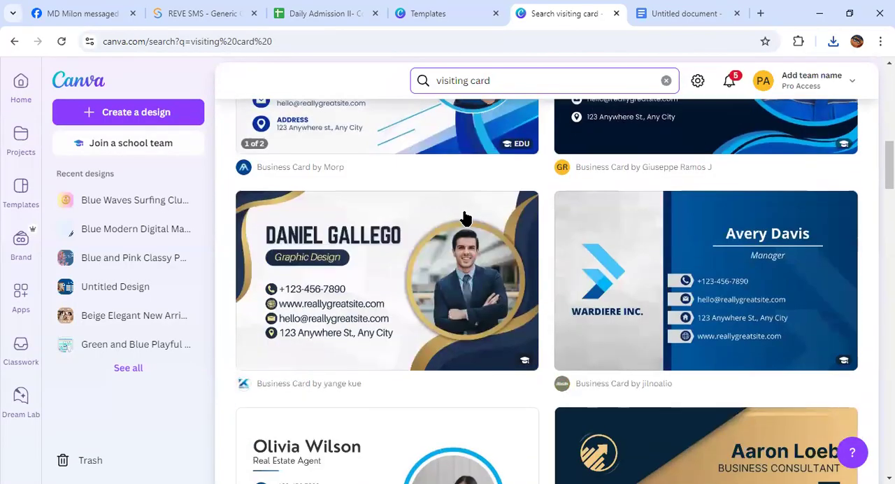
pyautogui.scroll(3, 465, 218)
pyautogui.scroll(-3, 464, 216)
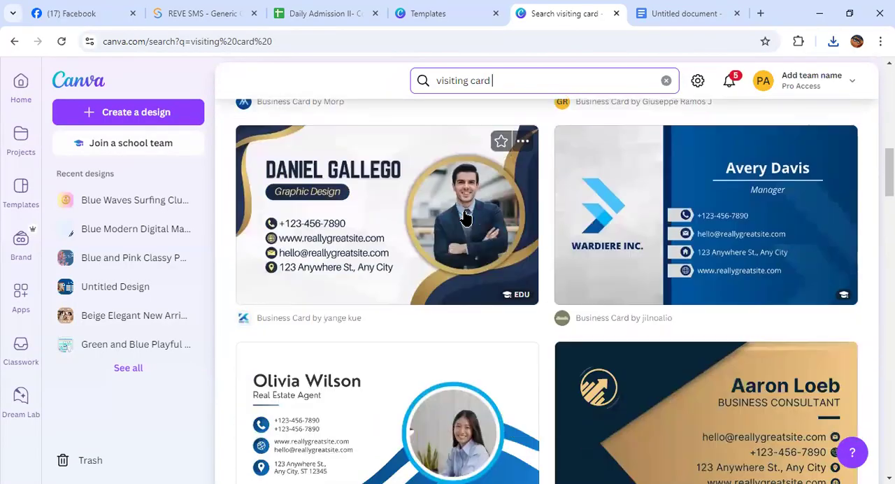
pyautogui.click(396, 246)
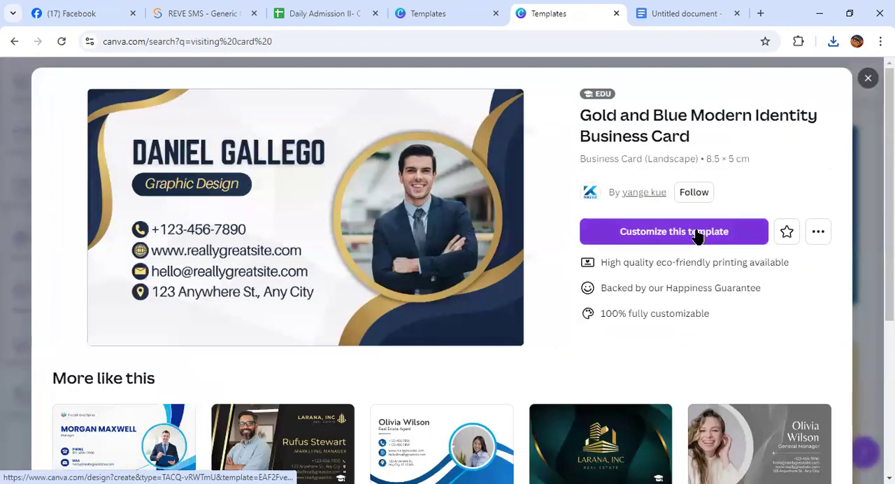
pyautogui.click(695, 233)
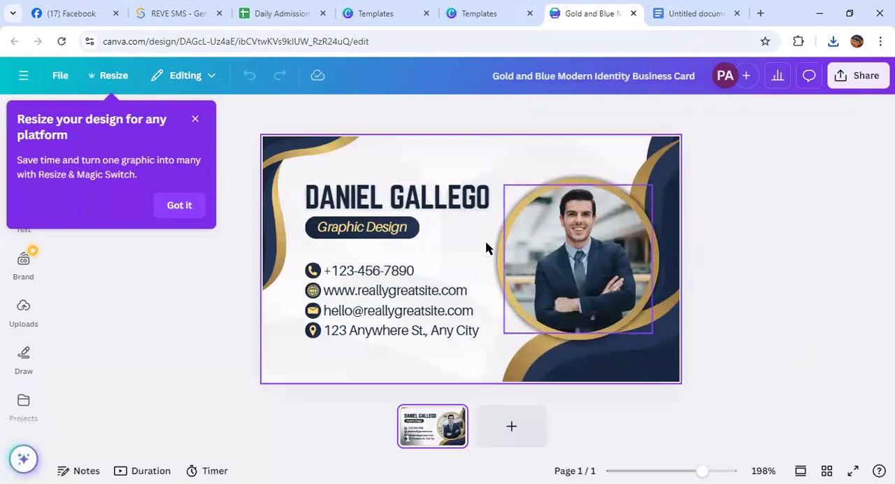
# Move the "Graphic Design" title off the card and shift its dark pill shape down to just above the phone number
pyautogui.doubleClick(378, 197)
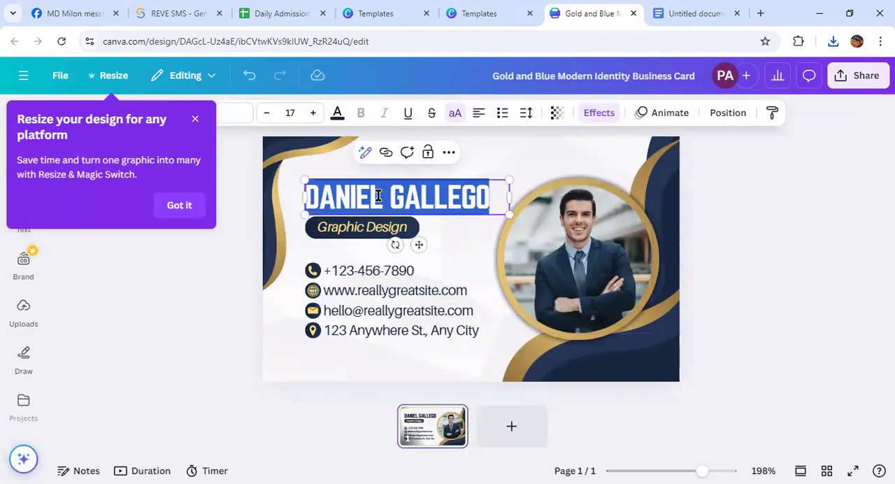
pyautogui.click(485, 255)
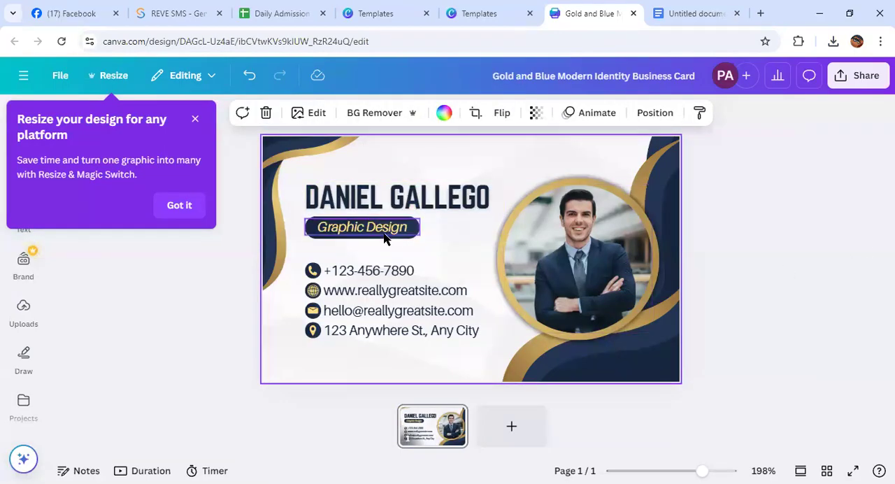
pyautogui.moveTo(383, 232); pyautogui.dragTo(873, 261)
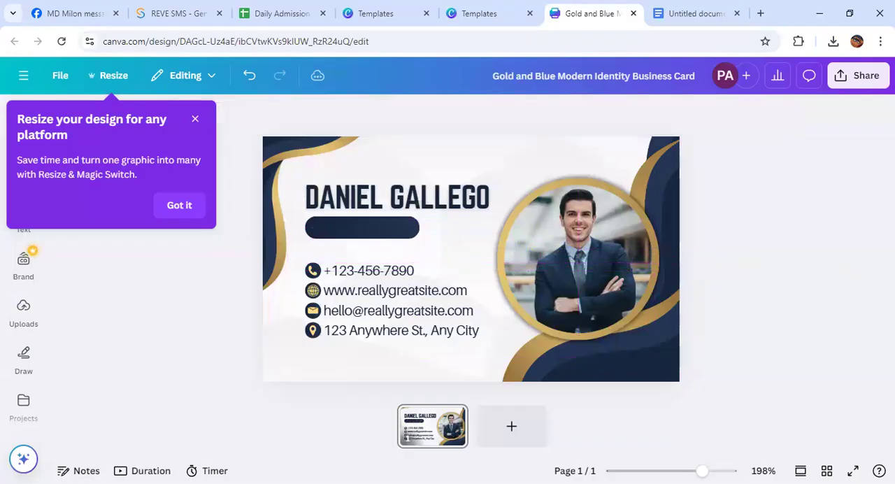
pyautogui.moveTo(360, 227); pyautogui.dragTo(391, 269)
pyautogui.click(196, 119)
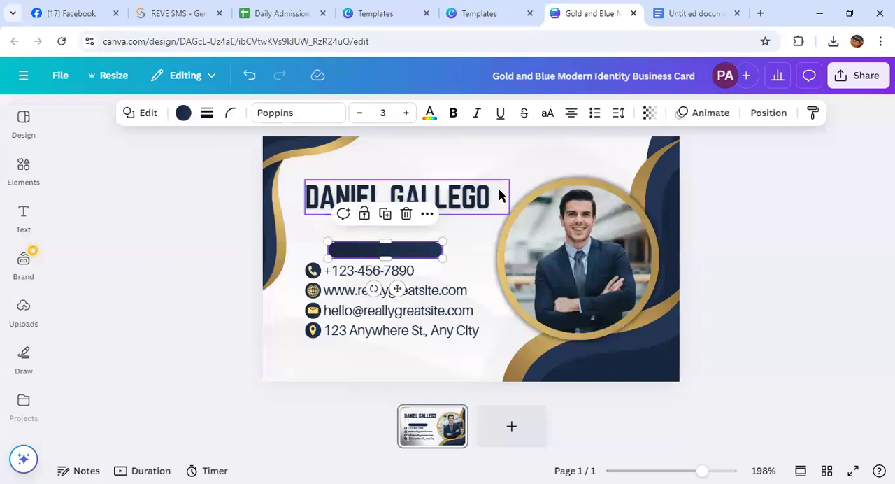
pyautogui.click(538, 167)
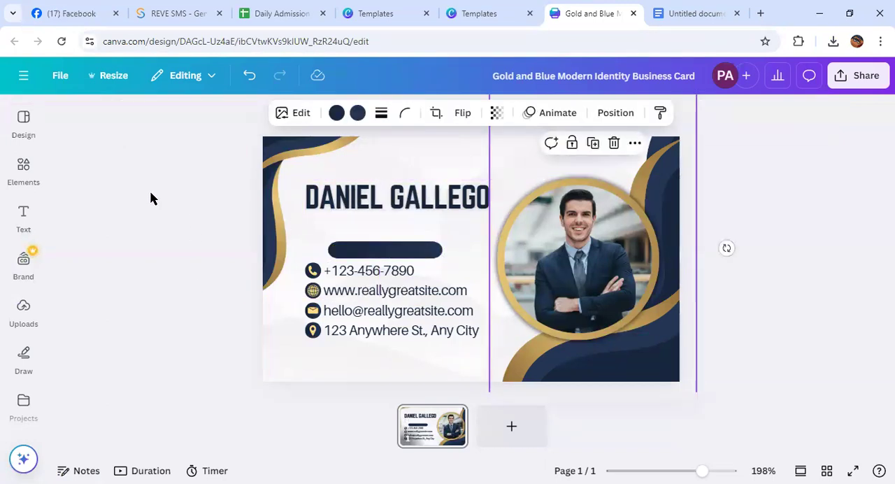
# Find line elements, add the ornamental gold line, and shrink it to sit directly beneath the name on the card
pyautogui.click(23, 173)
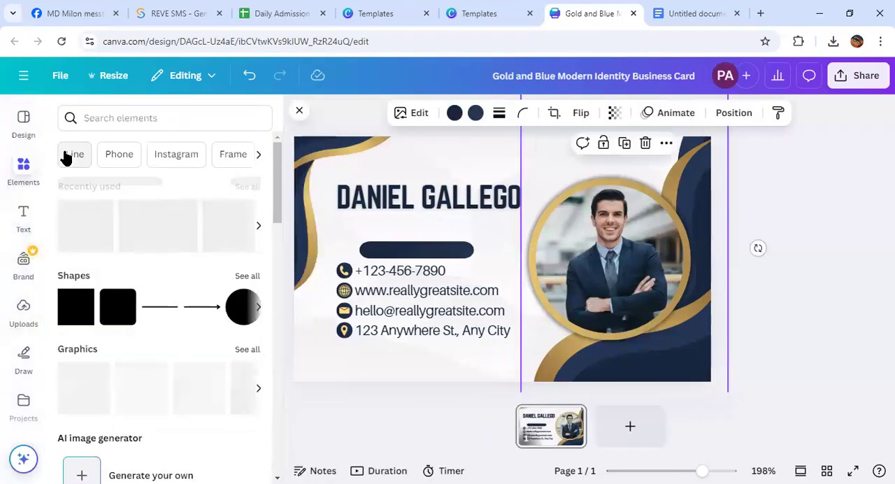
pyautogui.click(66, 158)
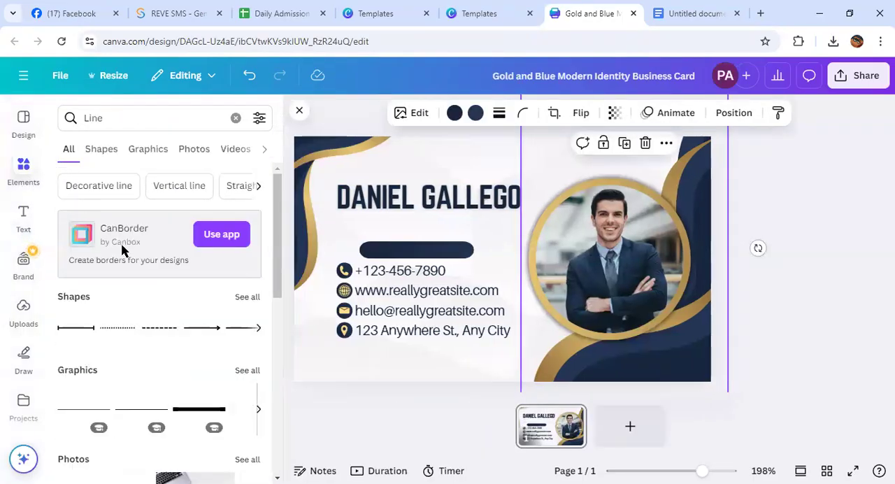
pyautogui.scroll(-4, 126, 263)
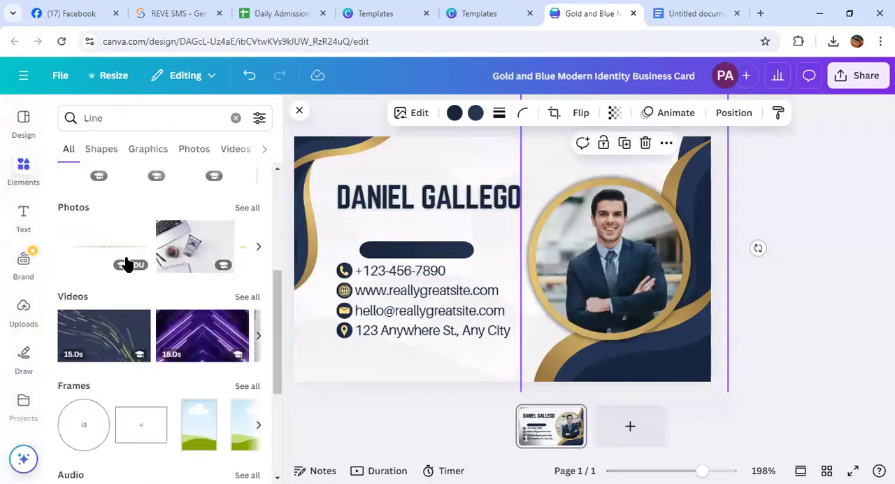
pyautogui.click(94, 241)
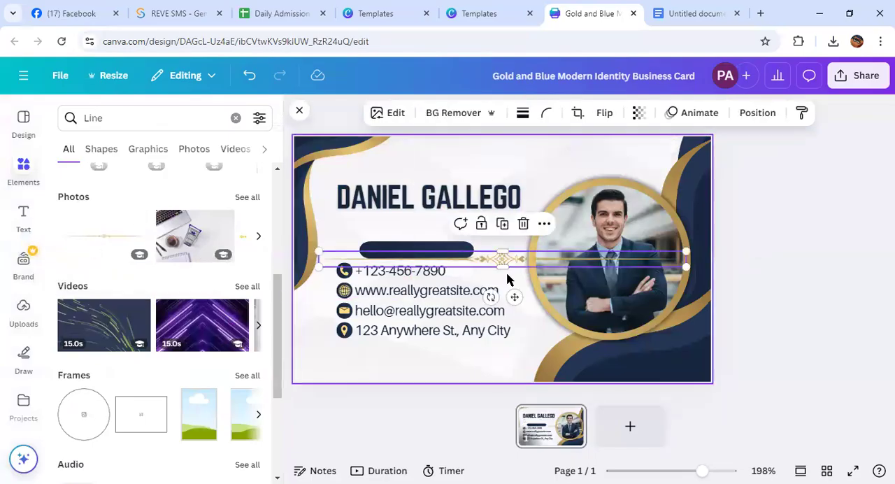
pyautogui.moveTo(689, 251); pyautogui.dragTo(504, 272)
pyautogui.moveTo(420, 295); pyautogui.dragTo(441, 251)
pyautogui.click(560, 153)
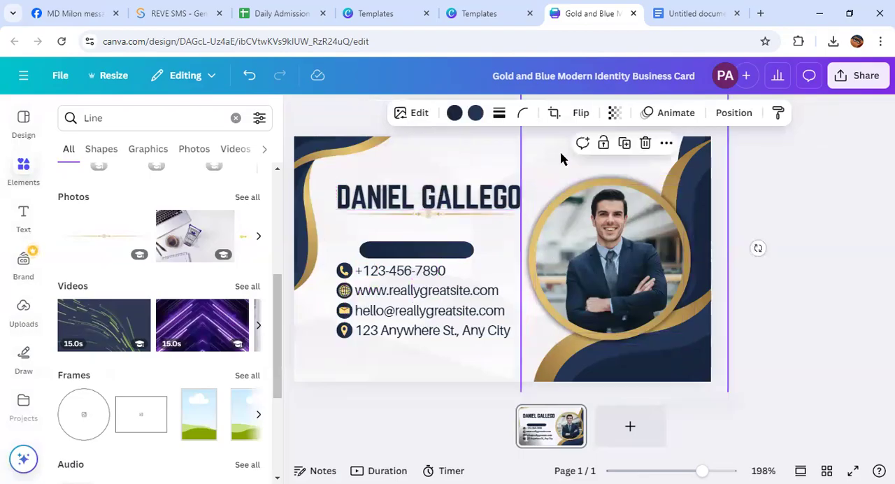
# Move the empty dark pill shape above the phone number off the card
pyautogui.moveTo(424, 252); pyautogui.dragTo(893, 231)
pyautogui.click(410, 233)
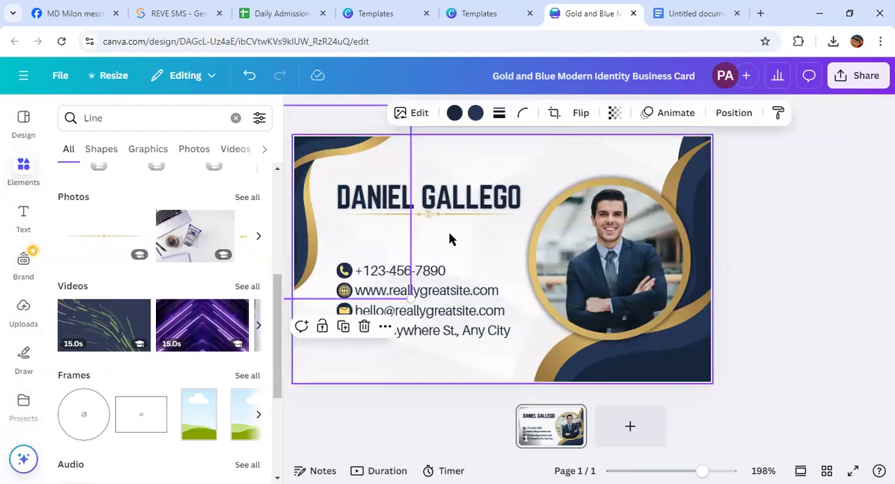
pyautogui.click(450, 237)
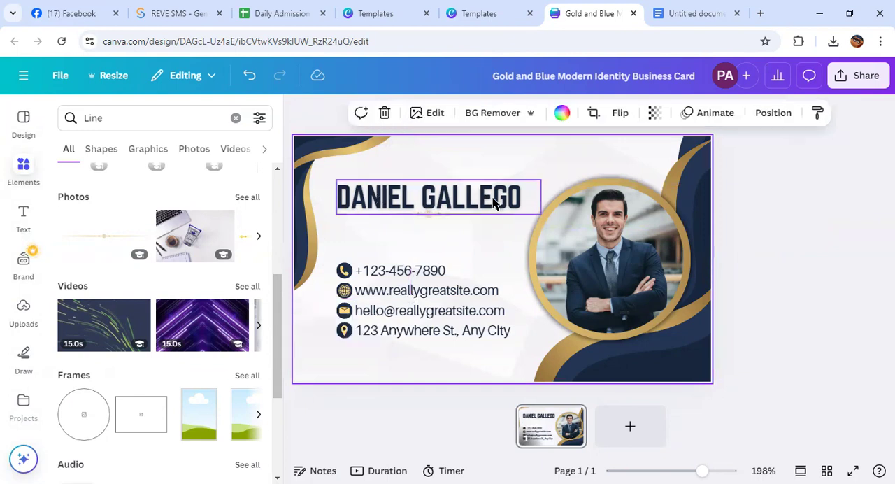
# Add a subheading text to the card reading "GM of Wabi Sabi"
pyautogui.click(237, 120)
pyautogui.click(23, 215)
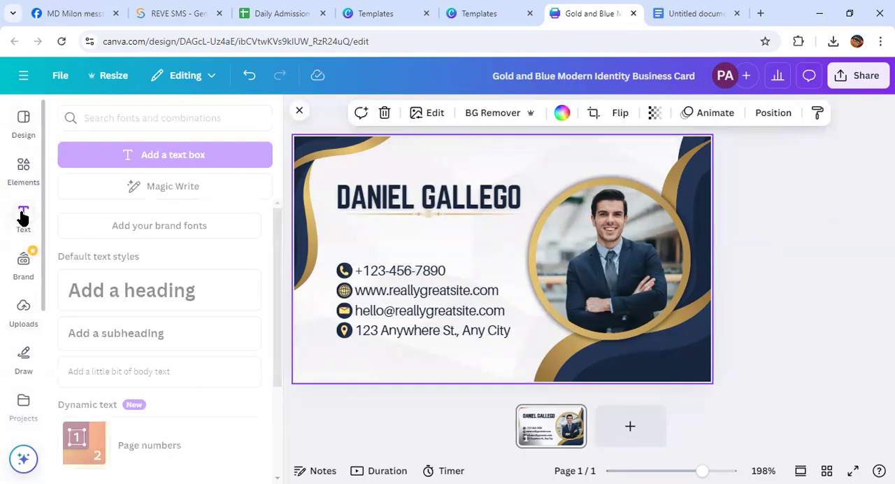
pyautogui.click(105, 336)
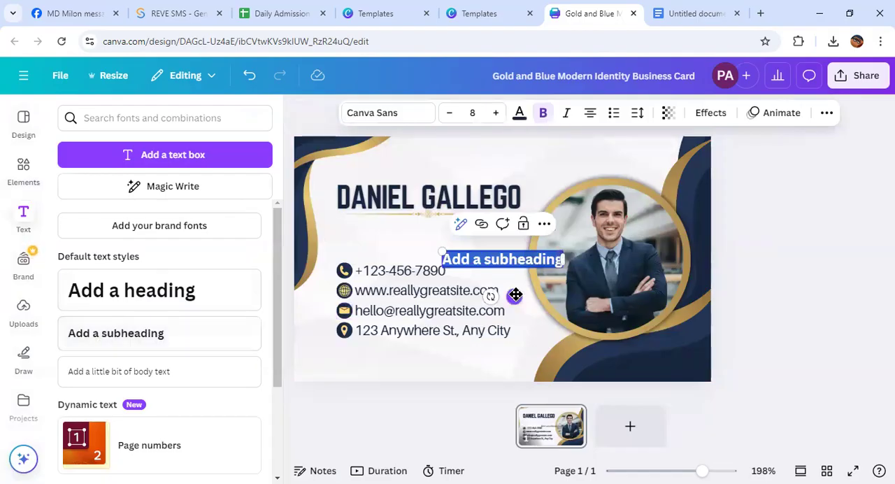
pyautogui.write('GM')
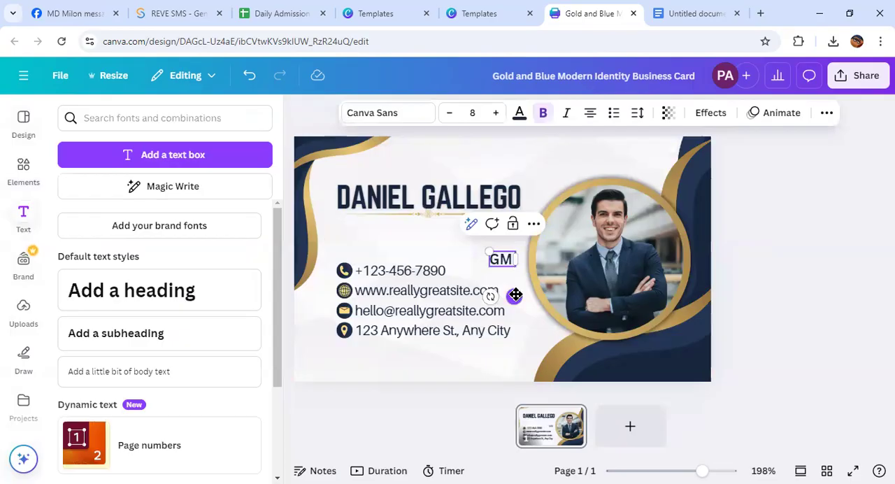
pyautogui.write(' OF')
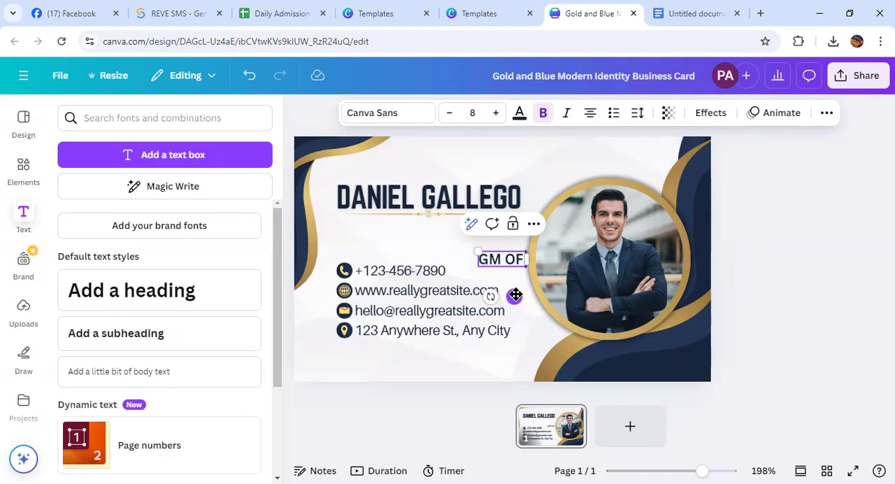
pyautogui.press('BackSpace')
pyautogui.press('BackSpace')
pyautogui.press('BackSpace')
pyautogui.press('BackSpace')
pyautogui.write('of')
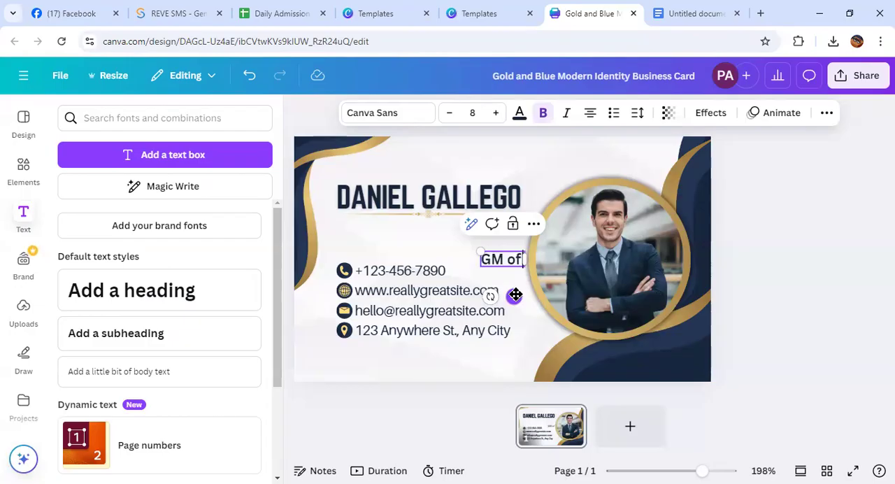
pyautogui.write('W')
pyautogui.write('i Sabi')
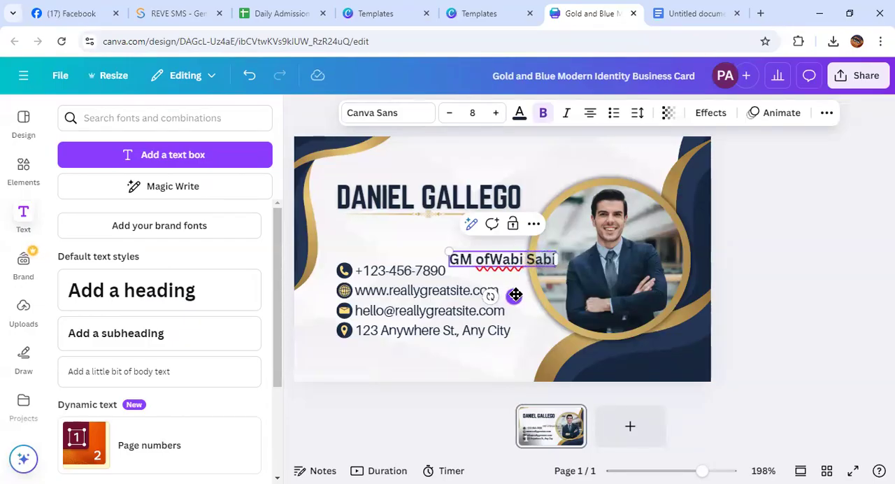
pyautogui.click(490, 258)
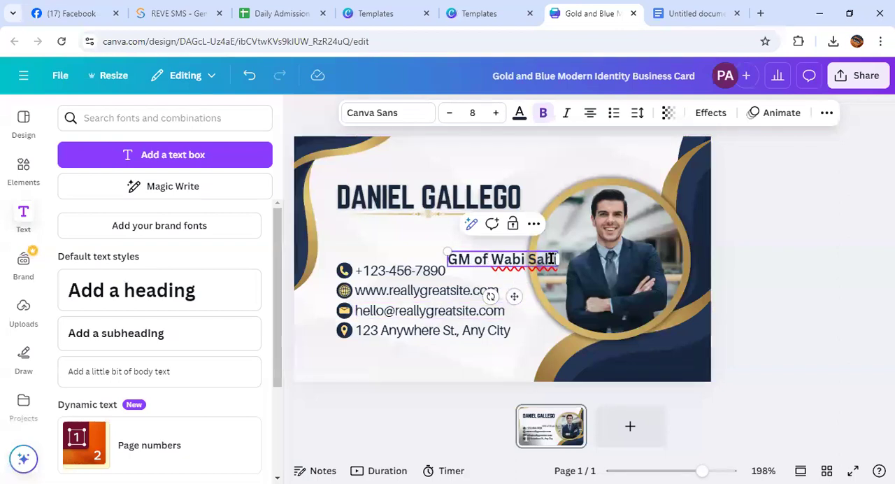
# Place the "GM of Wabi Sabi" text centered under the name, just below the gold ornamental line
pyautogui.moveTo(512, 295); pyautogui.dragTo(433, 258)
pyautogui.moveTo(479, 221); pyautogui.dragTo(489, 222)
pyautogui.moveTo(441, 260); pyautogui.dragTo(439, 260)
pyautogui.click(501, 261)
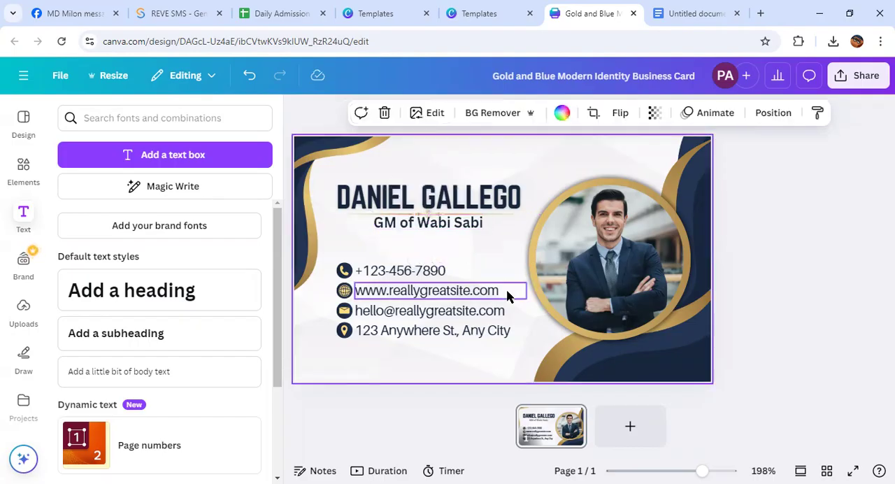
# Nudge the "GM of Wabi Sabi" text slightly lower beneath the gold ornamental line
pyautogui.click(449, 224)
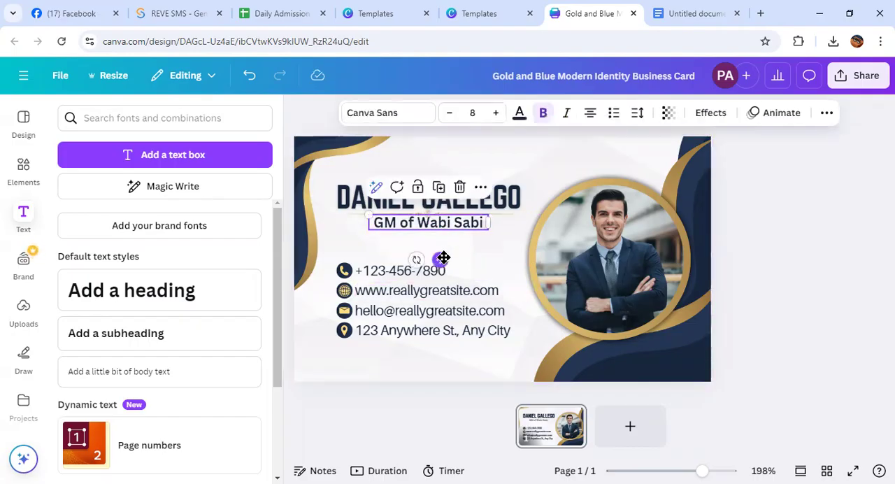
pyautogui.moveTo(442, 260); pyautogui.dragTo(439, 262)
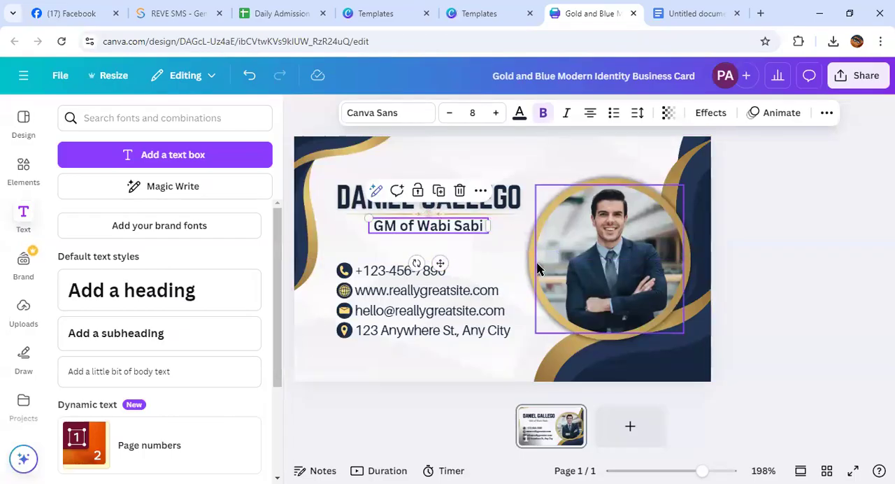
pyautogui.click(516, 277)
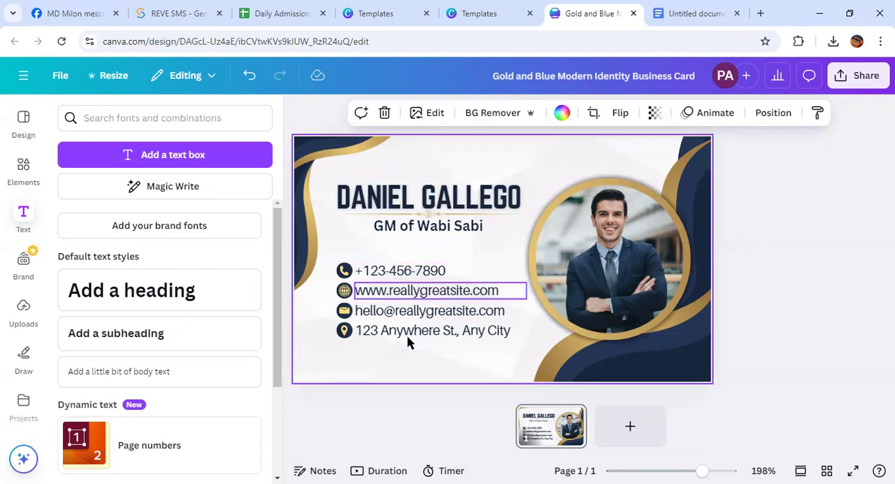
pyautogui.moveTo(509, 356); pyautogui.dragTo(441, 252)
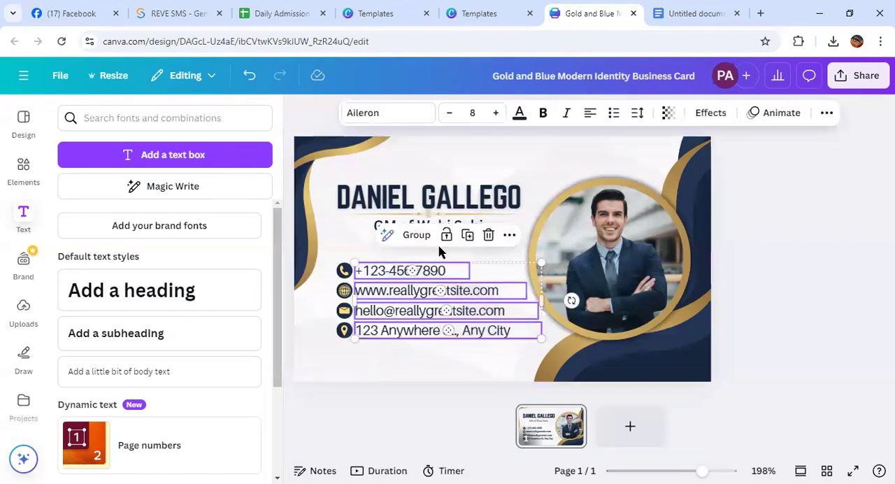
pyautogui.click(389, 365)
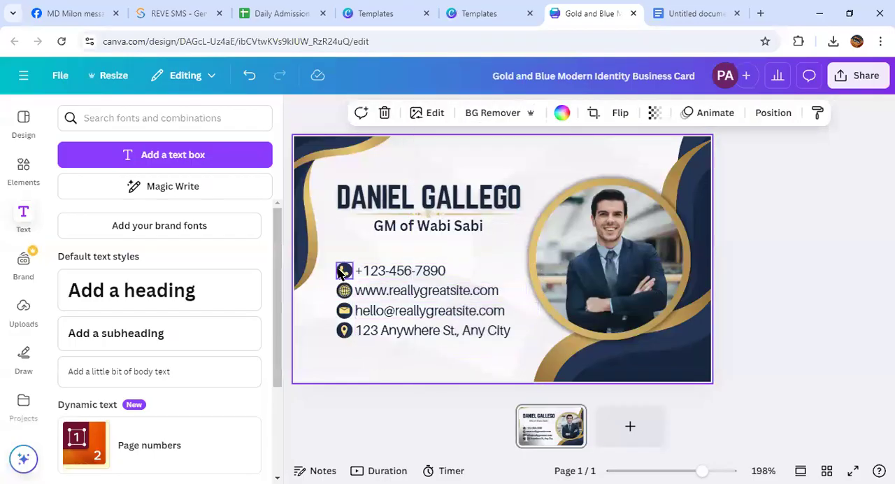
# Search the elements for "call icon" and look through the matching graphics and photos
pyautogui.click(24, 169)
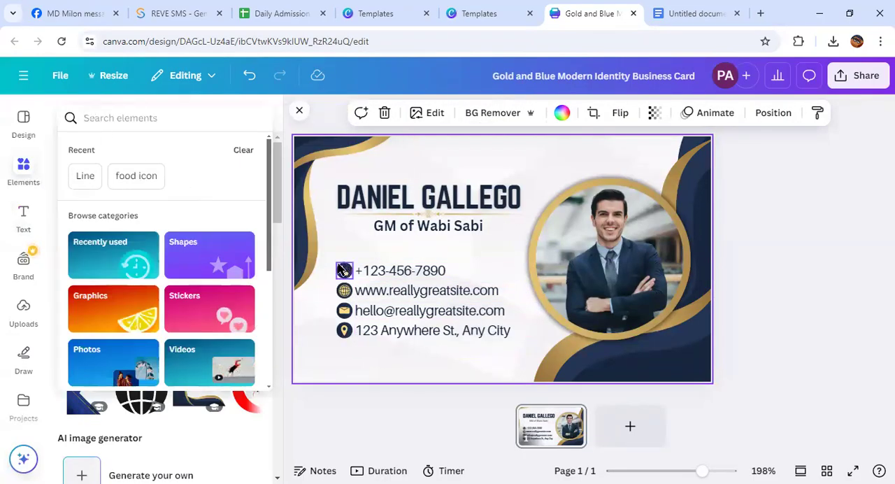
pyautogui.click(93, 118)
pyautogui.write('call')
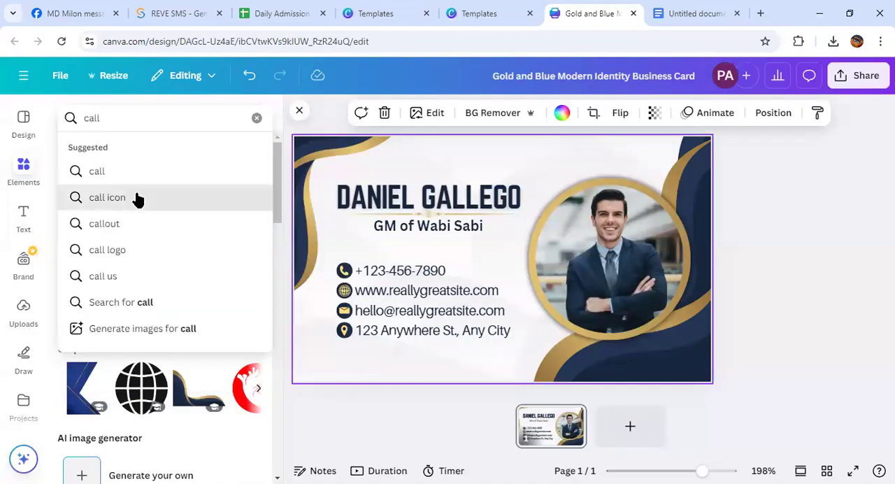
pyautogui.click(135, 199)
pyautogui.scroll(-1, 164, 289)
pyautogui.scroll(2, 164, 293)
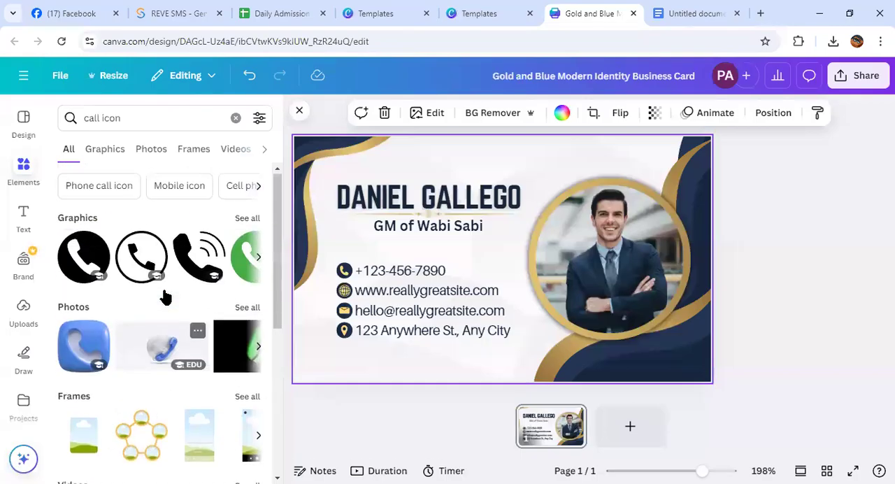
pyautogui.scroll(-1, 168, 340)
pyautogui.scroll(-4, 168, 341)
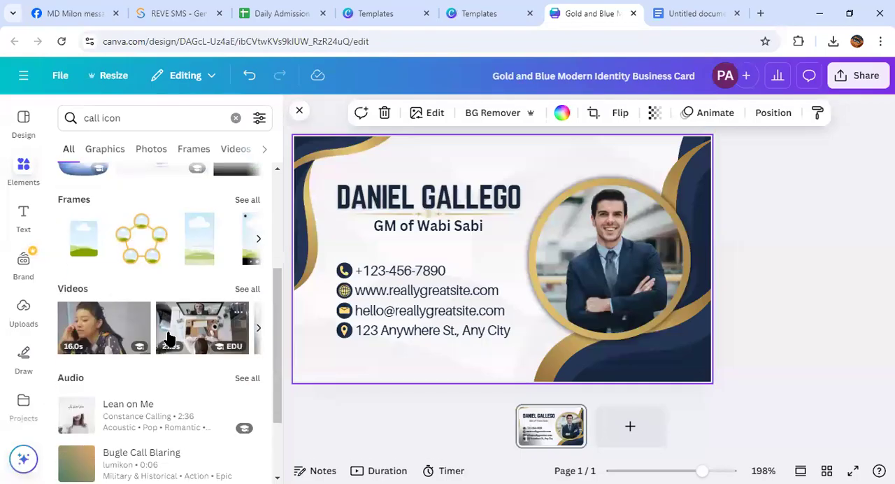
pyautogui.scroll(5, 170, 335)
pyautogui.moveTo(176, 335); pyautogui.dragTo(330, 314)
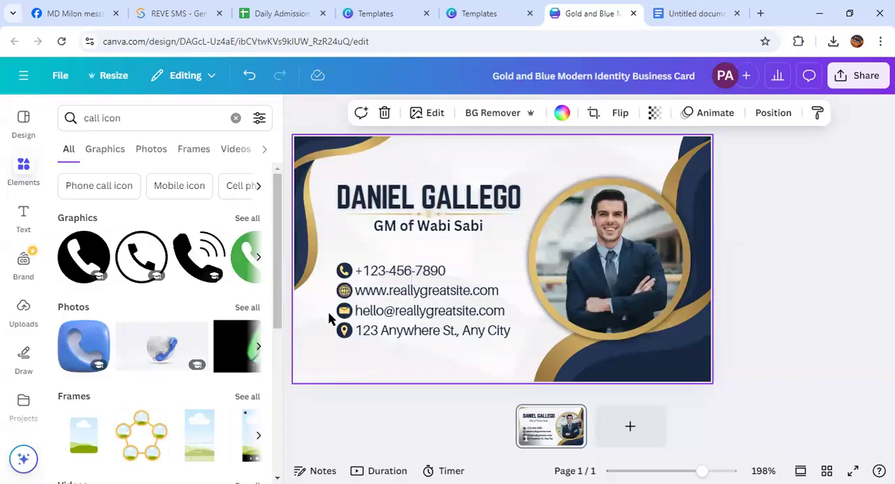
# Add a body text box below the address line and move the template's old phone number off the card
pyautogui.moveTo(472, 355); pyautogui.dragTo(399, 256)
pyautogui.click(21, 225)
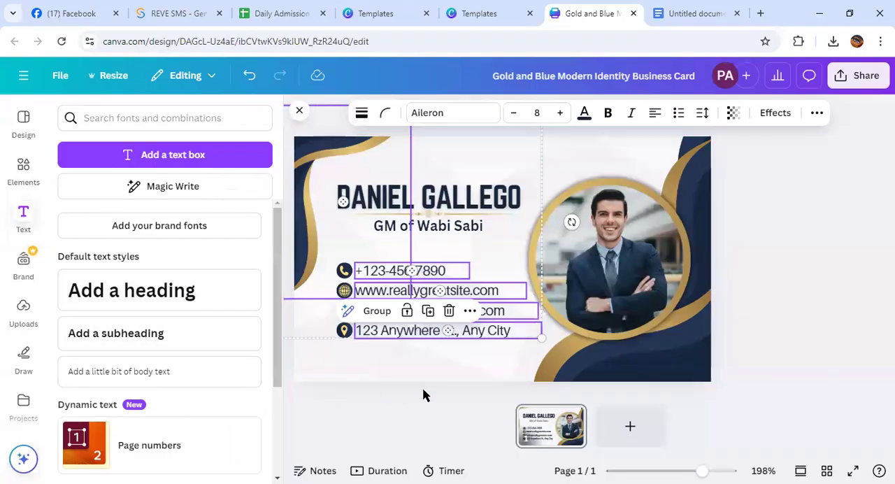
pyautogui.click(471, 336)
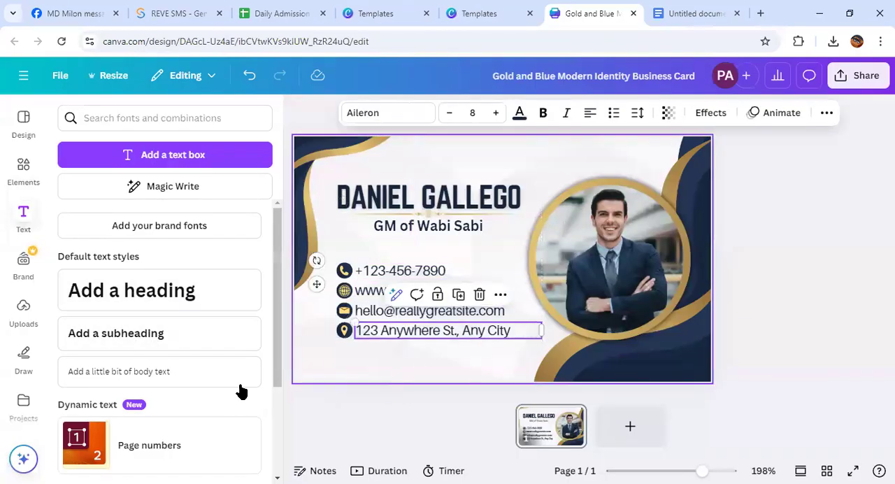
pyautogui.click(126, 378)
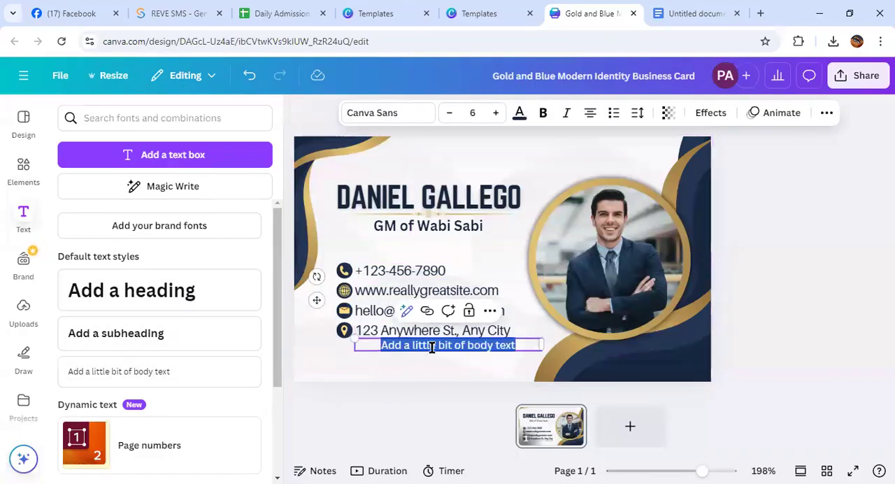
pyautogui.click(442, 348)
pyautogui.moveTo(408, 268); pyautogui.dragTo(893, 272)
# Replace the placeholder body text below the address with the new phone number
pyautogui.click(480, 344)
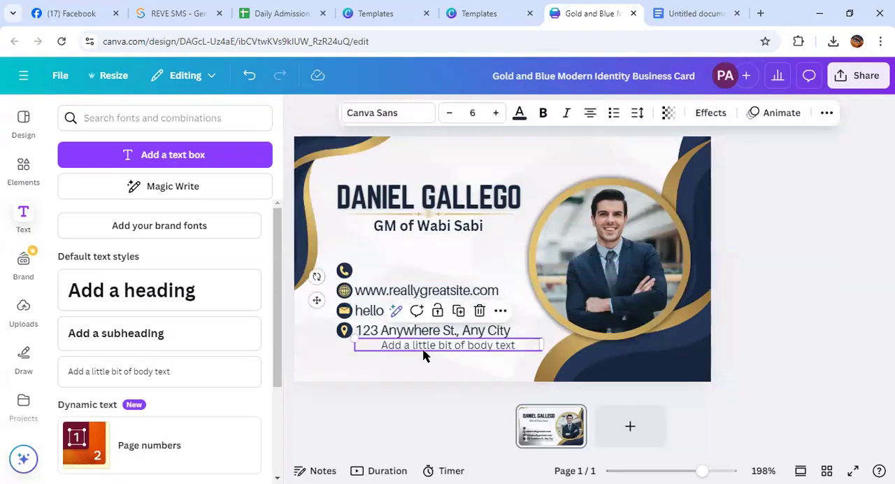
pyautogui.click(479, 344)
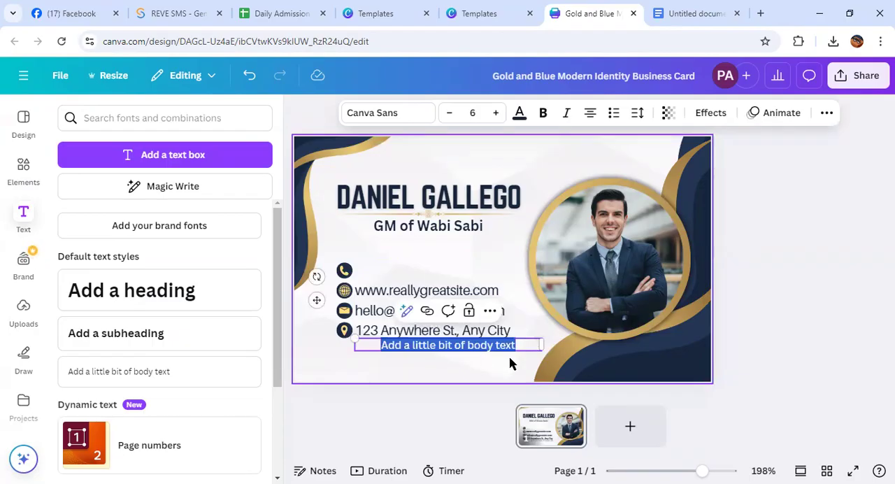
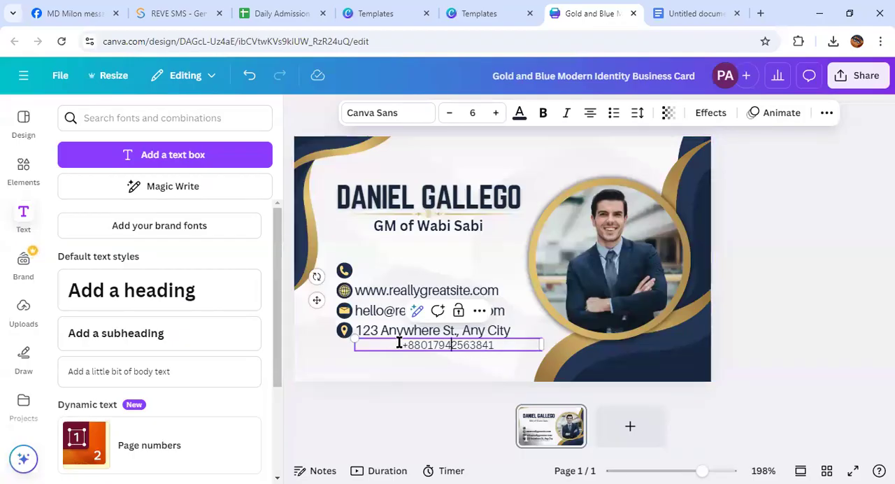
# Place the new phone number beside the phone icon and narrow its text box
pyautogui.moveTo(316, 300); pyautogui.dragTo(314, 228)
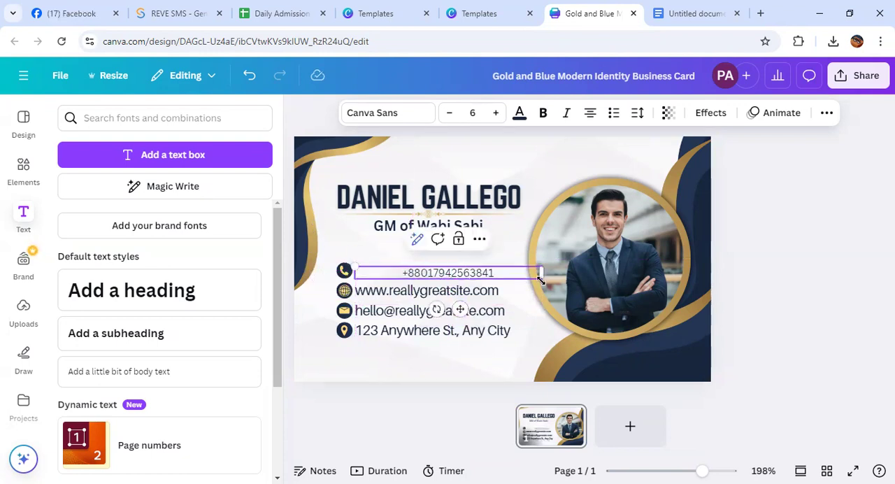
pyautogui.moveTo(540, 273); pyautogui.dragTo(438, 295)
pyautogui.click(443, 362)
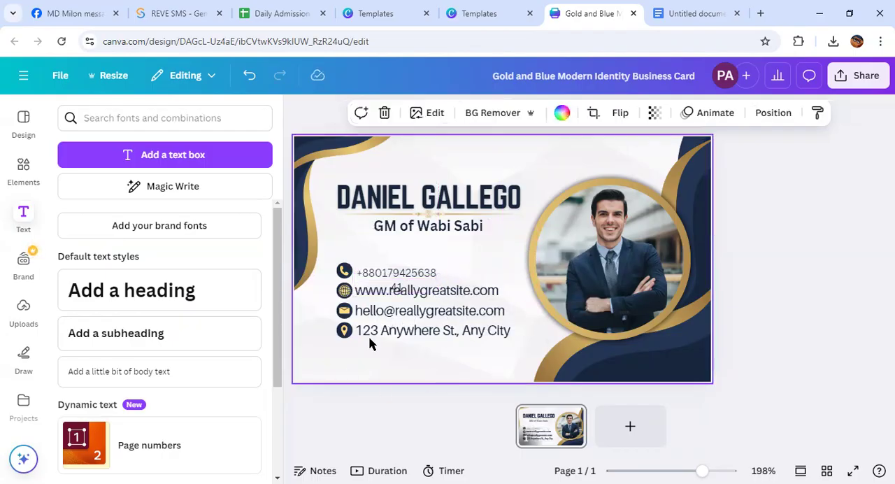
# Set the new phone number's font size to 8 and widen its text box so the number fits on one line
pyautogui.click(402, 273)
pyautogui.click(481, 297)
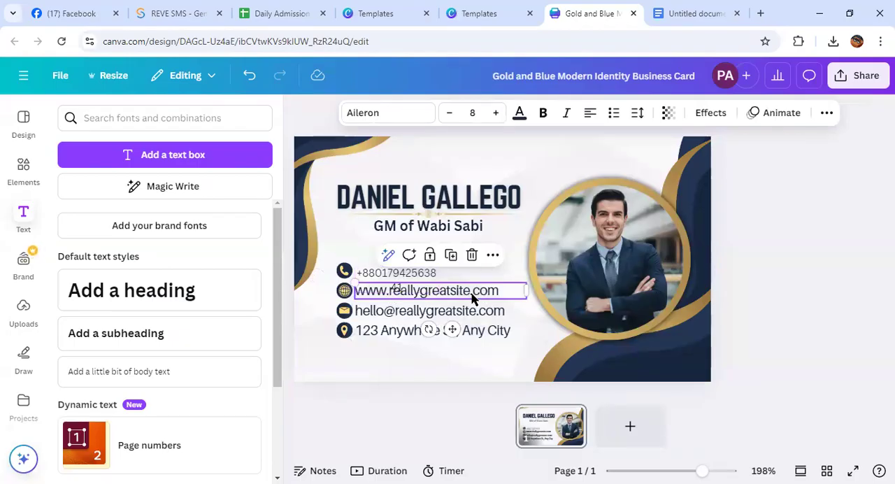
pyautogui.click(434, 274)
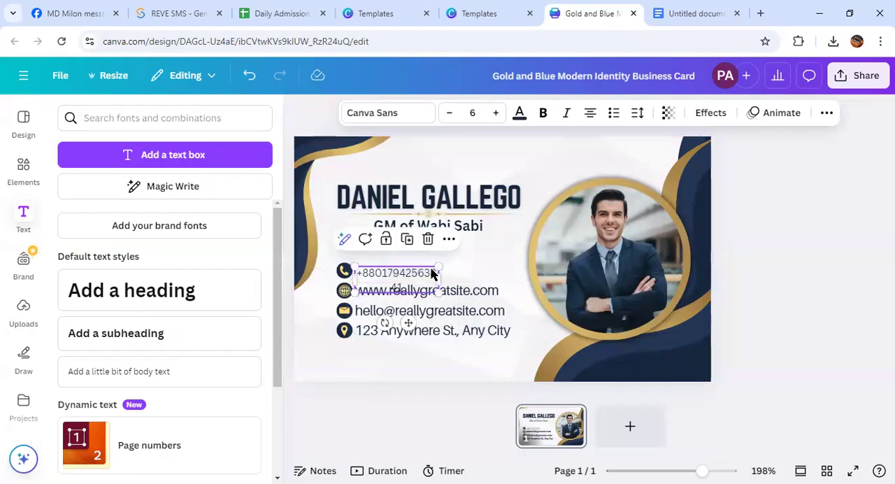
pyautogui.click(450, 115)
pyautogui.click(450, 115)
pyautogui.click(497, 113)
pyautogui.click(496, 113)
pyautogui.click(497, 113)
pyautogui.click(497, 113)
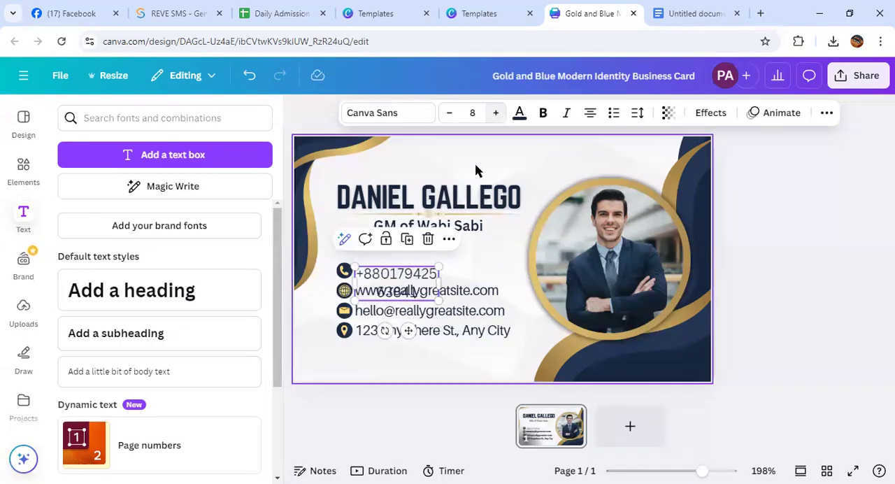
pyautogui.moveTo(440, 282); pyautogui.dragTo(488, 277)
pyautogui.click(517, 258)
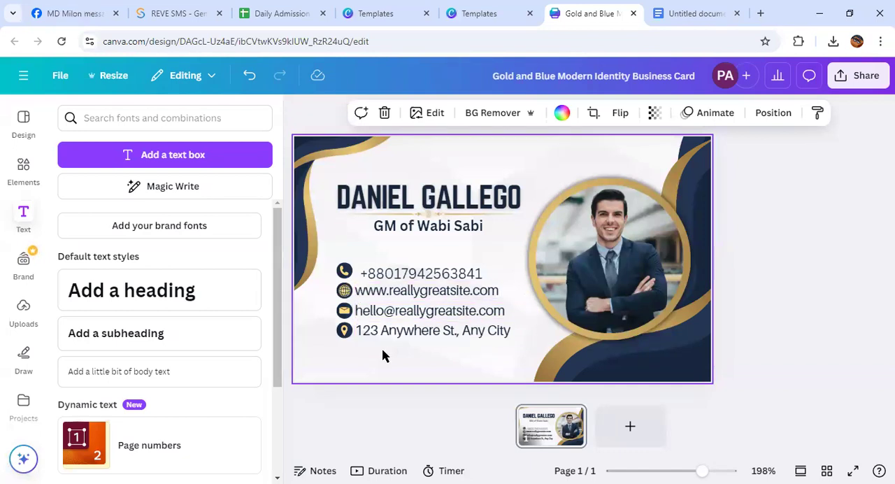
# Move the gold and navy corner waves, the portrait photo and its gold ring off the card
pyautogui.moveTo(654, 364); pyautogui.dragTo(894, 354)
pyautogui.moveTo(306, 145); pyautogui.dragTo(839, 230)
pyautogui.click(631, 248)
pyautogui.moveTo(631, 248); pyautogui.dragTo(845, 237)
pyautogui.moveTo(649, 255); pyautogui.dragTo(866, 236)
pyautogui.moveTo(599, 256); pyautogui.dragTo(878, 226)
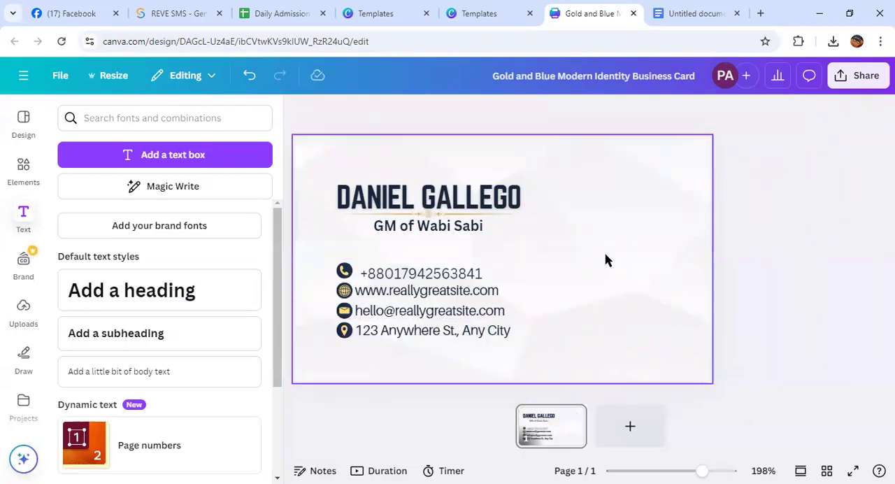
# Apply the pastel yellow-to-pink default gradient to the card's background
pyautogui.click(324, 159)
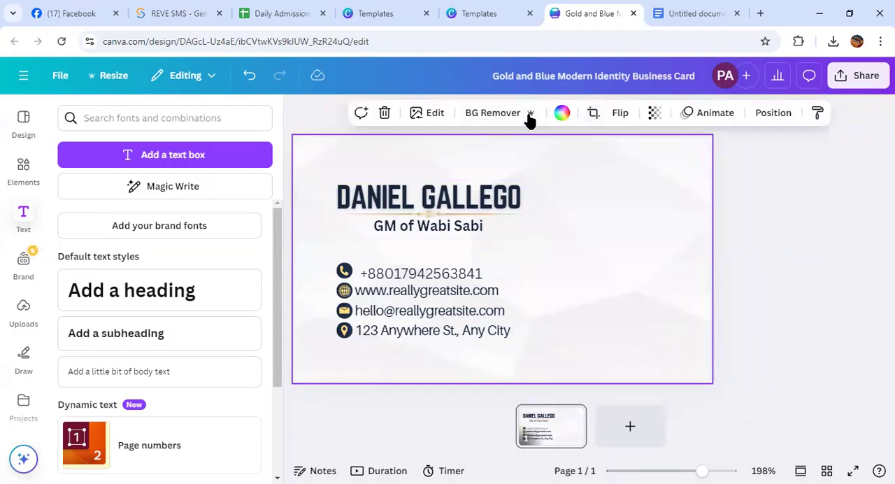
pyautogui.click(562, 112)
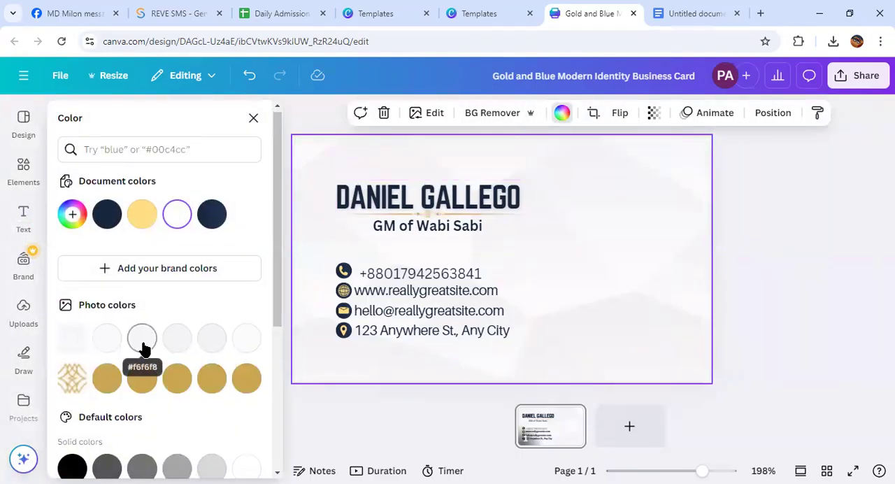
pyautogui.scroll(-4, 142, 347)
pyautogui.scroll(3, 130, 355)
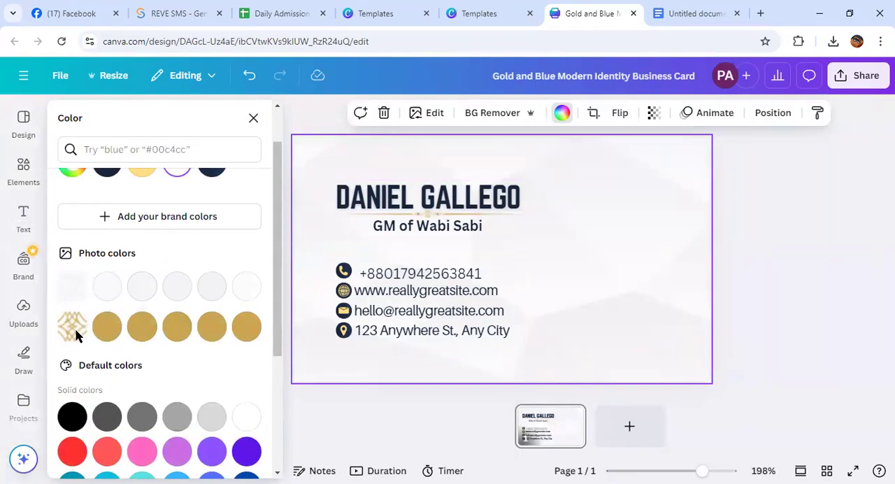
pyautogui.scroll(-3, 76, 332)
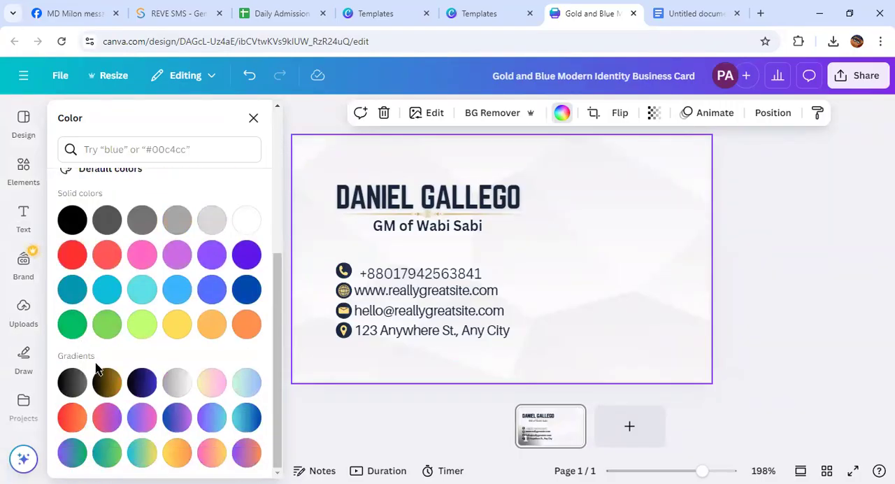
pyautogui.click(212, 382)
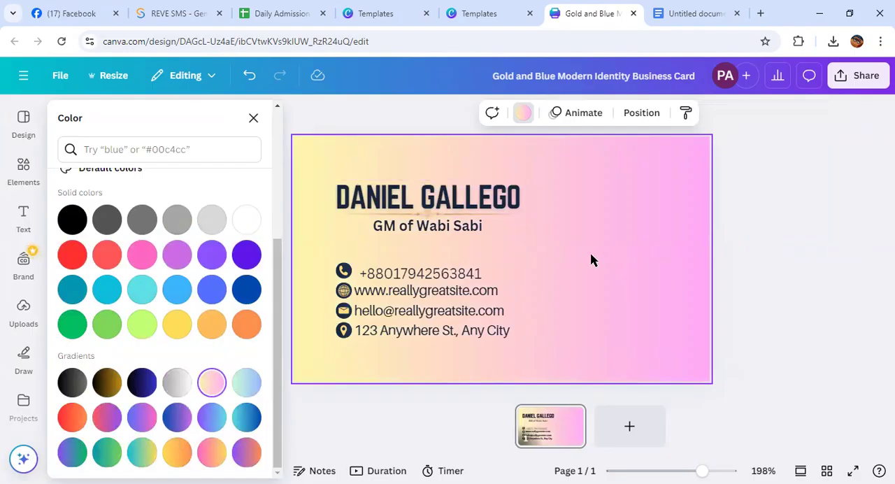
pyautogui.click(253, 120)
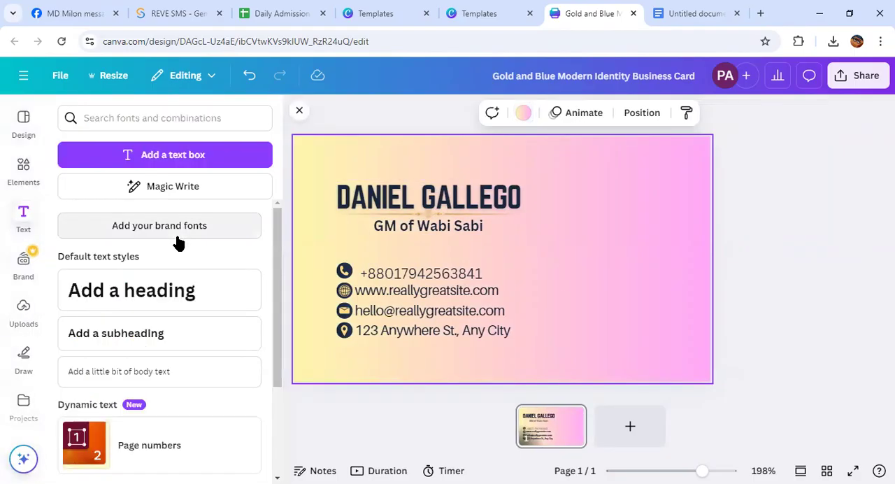
# Search the elements library for "corner" and show all of the graphics results
pyautogui.click(20, 171)
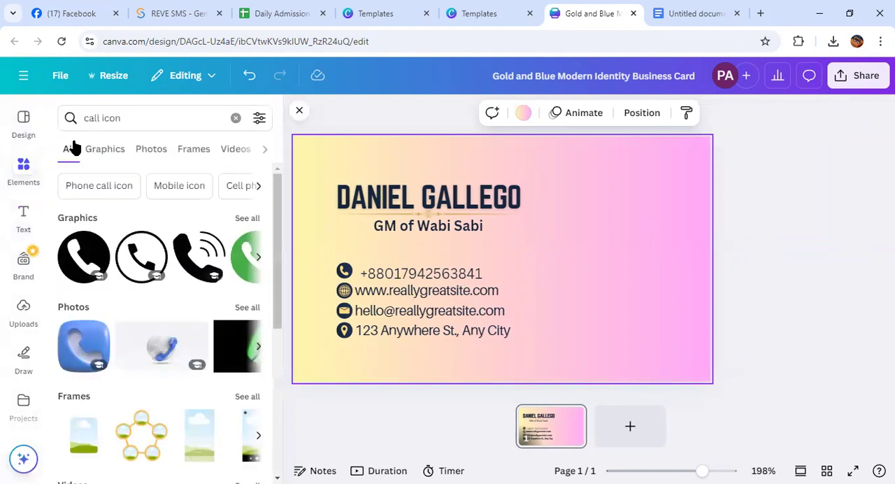
pyautogui.click(126, 118)
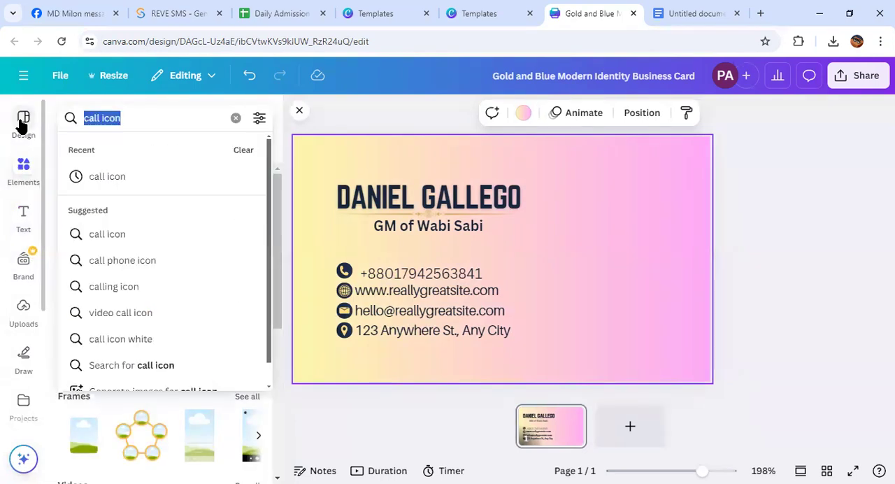
pyautogui.write('corner')
pyautogui.press('Return')
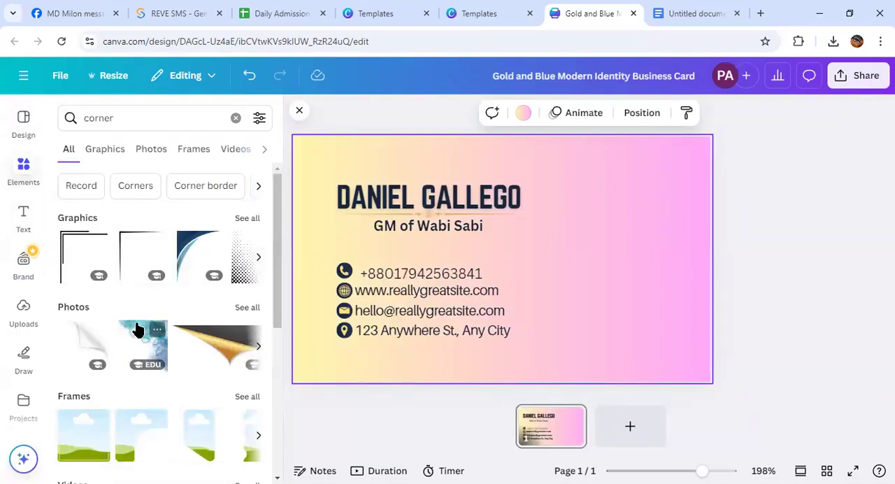
pyautogui.click(248, 219)
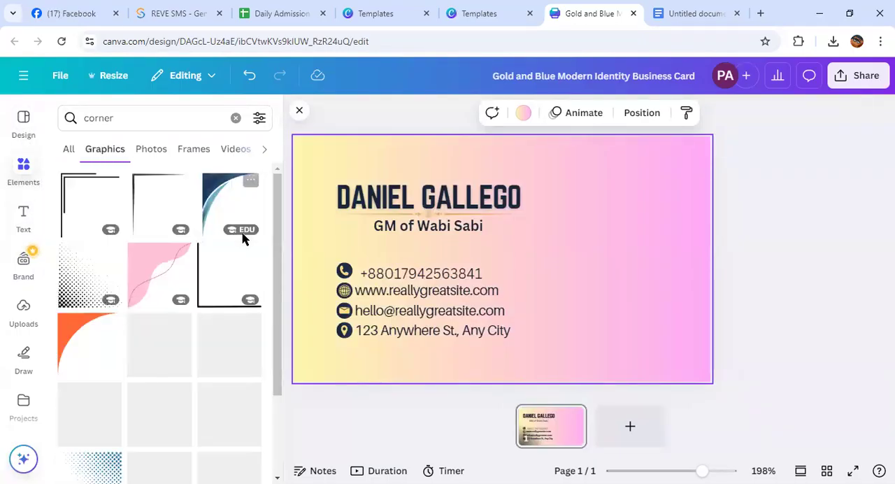
# Add the green wave corner graphic from the results to the business card
pyautogui.scroll(-3, 212, 271)
pyautogui.scroll(-10, 212, 280)
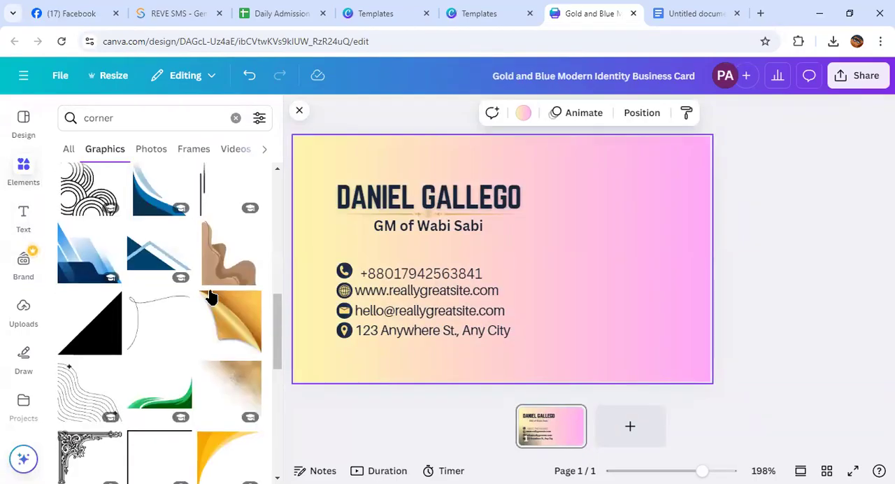
pyautogui.scroll(-3, 210, 301)
pyautogui.scroll(-2, 207, 315)
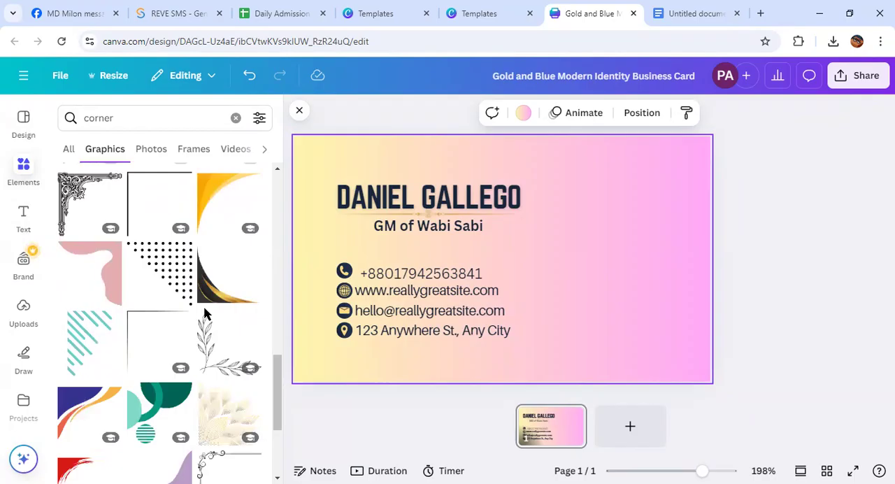
pyautogui.scroll(-2, 206, 314)
pyautogui.scroll(-6, 206, 315)
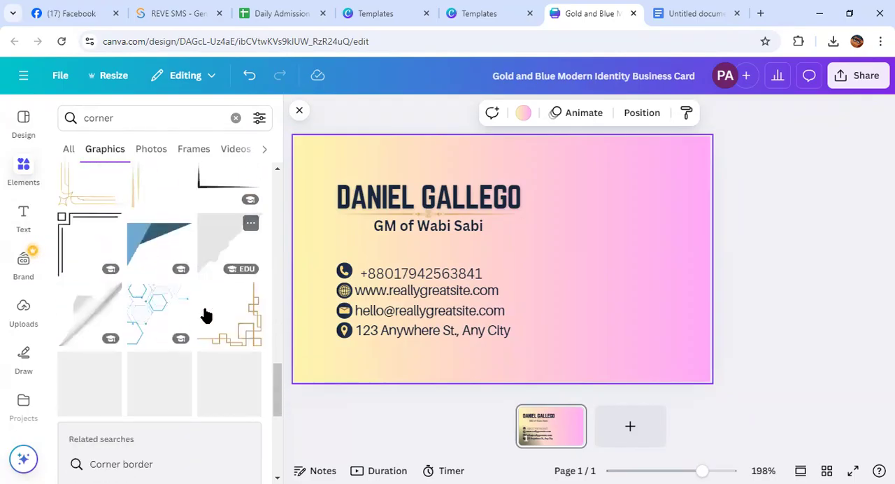
pyautogui.scroll(5, 204, 313)
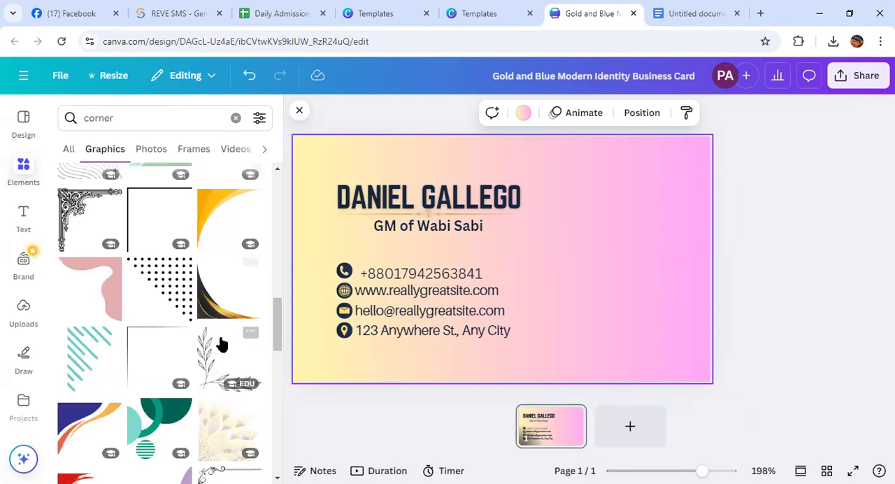
pyautogui.scroll(3, 225, 350)
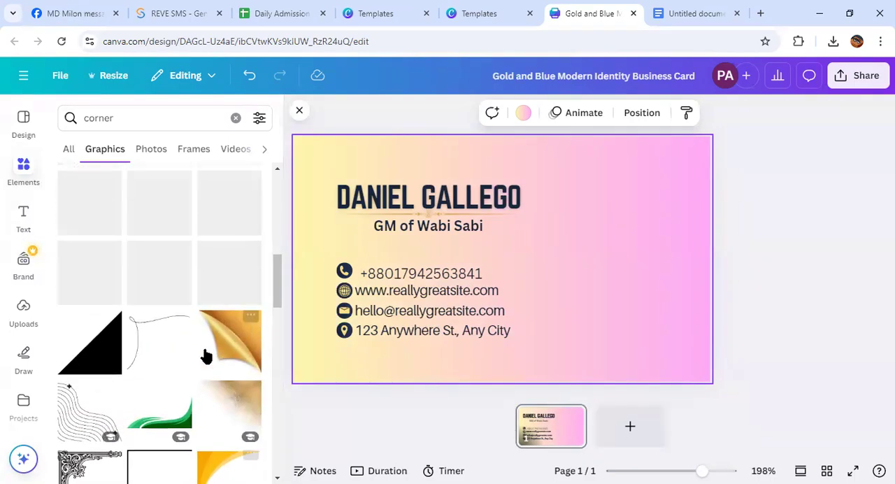
pyautogui.click(181, 419)
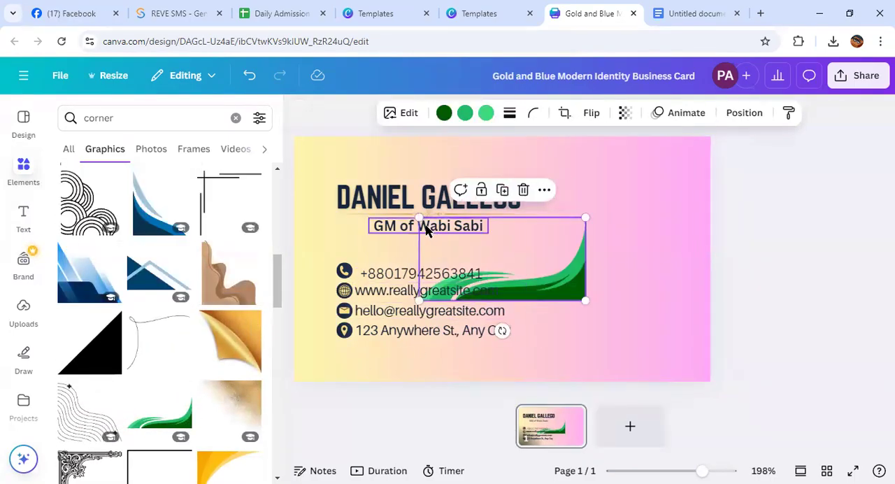
# Enlarge the green wave beyond the card's width and position it along the bottom edge, below the contact details
pyautogui.moveTo(420, 218); pyautogui.dragTo(194, 184)
pyautogui.moveTo(529, 244); pyautogui.dragTo(668, 343)
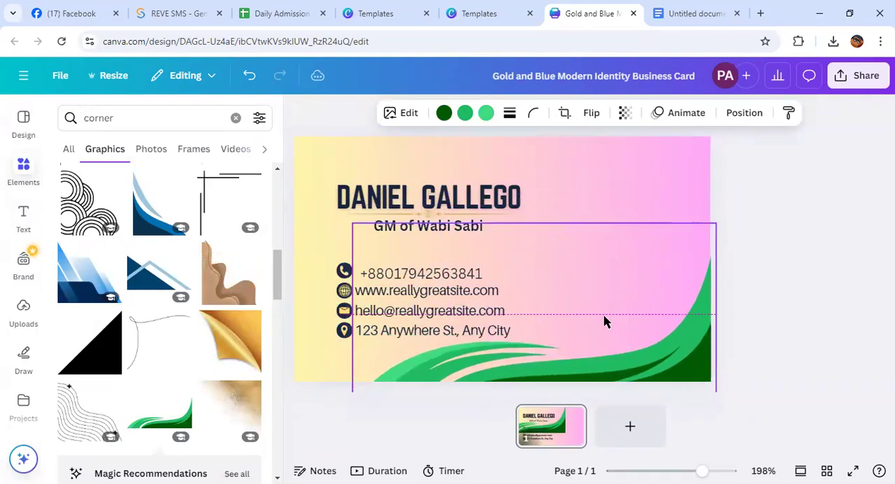
pyautogui.moveTo(332, 206); pyautogui.dragTo(280, 180)
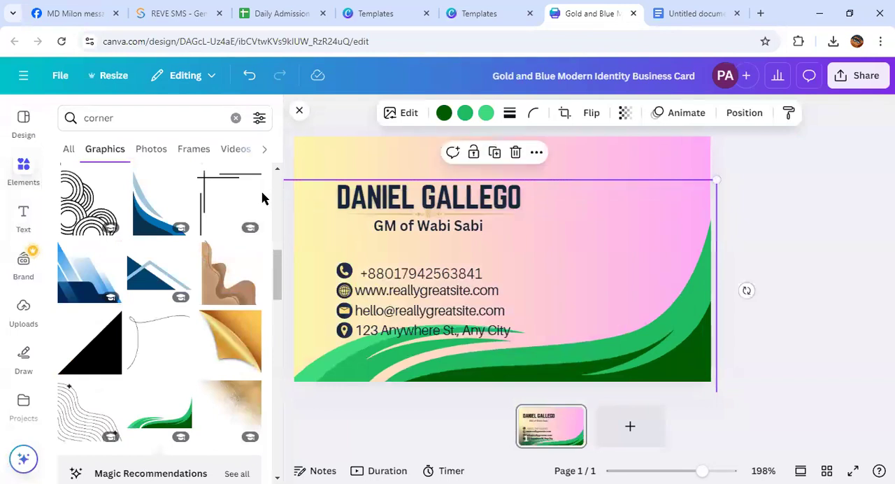
pyautogui.moveTo(666, 367); pyautogui.dragTo(653, 399)
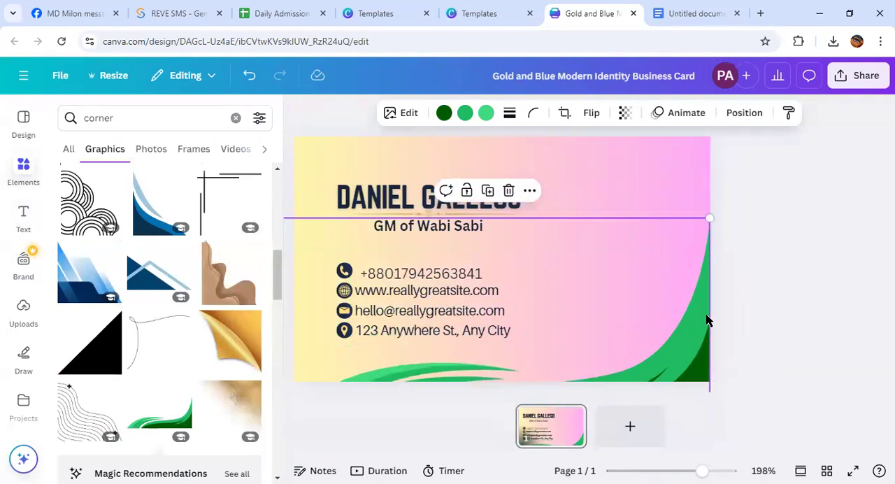
pyautogui.moveTo(708, 218); pyautogui.dragTo(779, 226)
pyautogui.moveTo(653, 371); pyautogui.dragTo(611, 369)
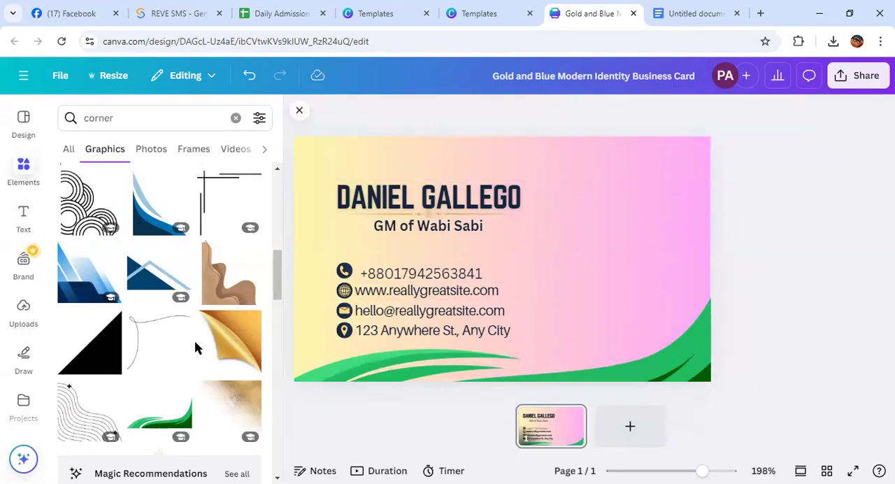
pyautogui.scroll(-1, 195, 347)
pyautogui.scroll(4, 195, 348)
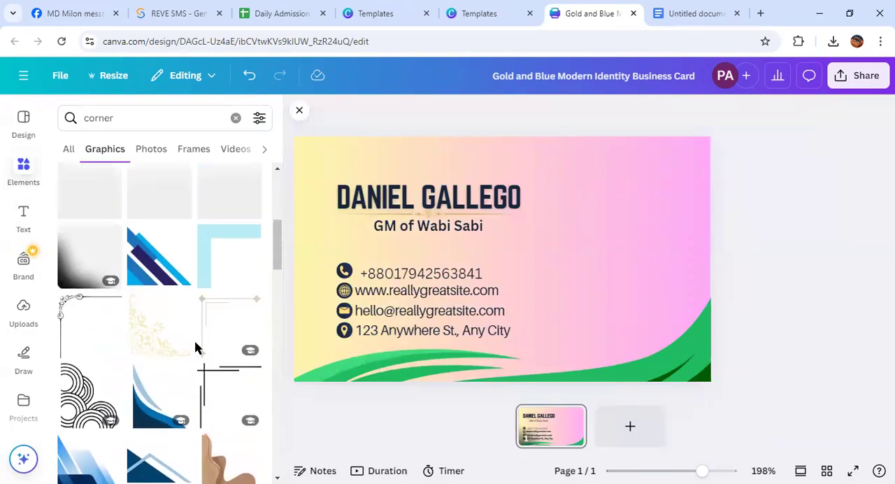
pyautogui.scroll(2, 194, 346)
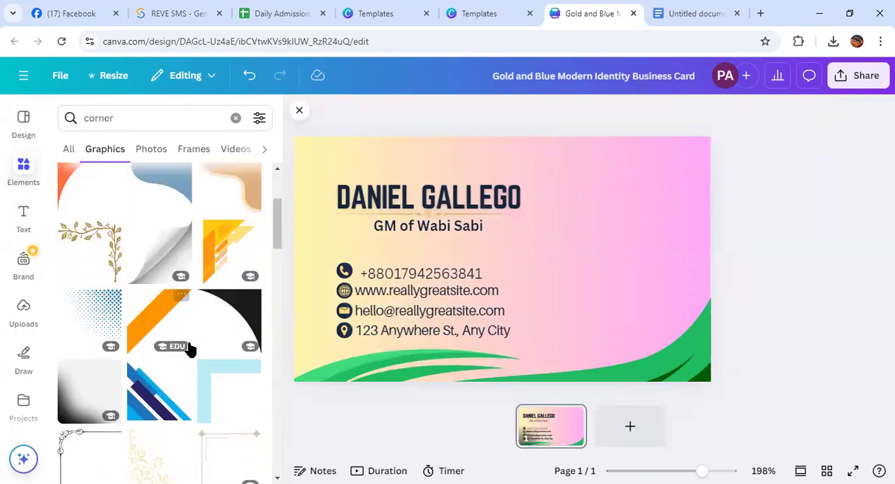
pyautogui.scroll(1, 188, 348)
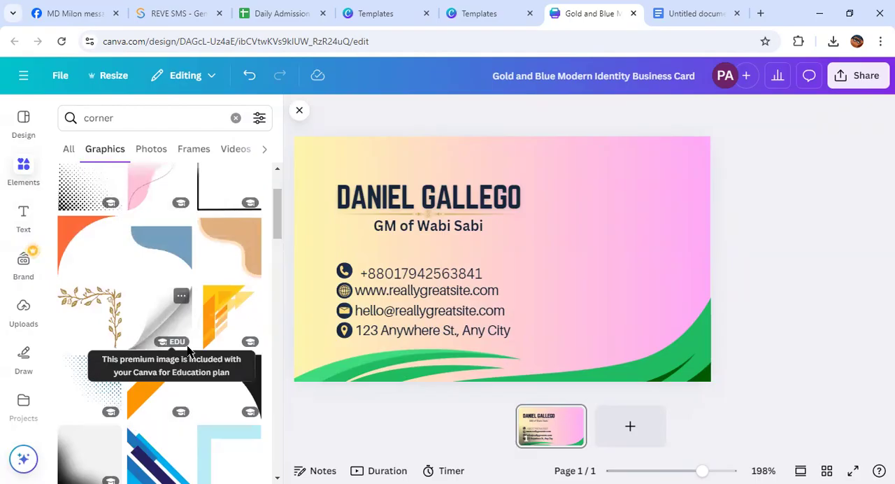
pyautogui.scroll(1, 146, 333)
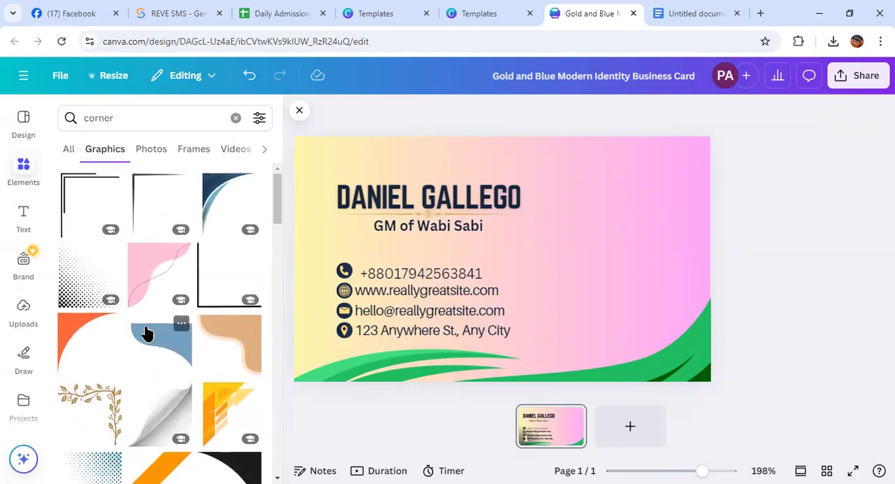
pyautogui.scroll(-8, 146, 333)
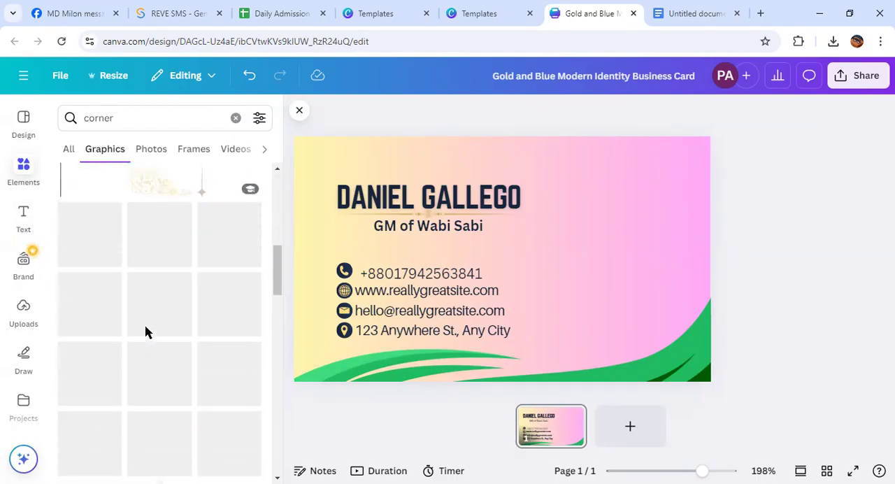
# Duplicate the green wave, move the copy up the card, and flip it horizontally and vertically
pyautogui.click(684, 372)
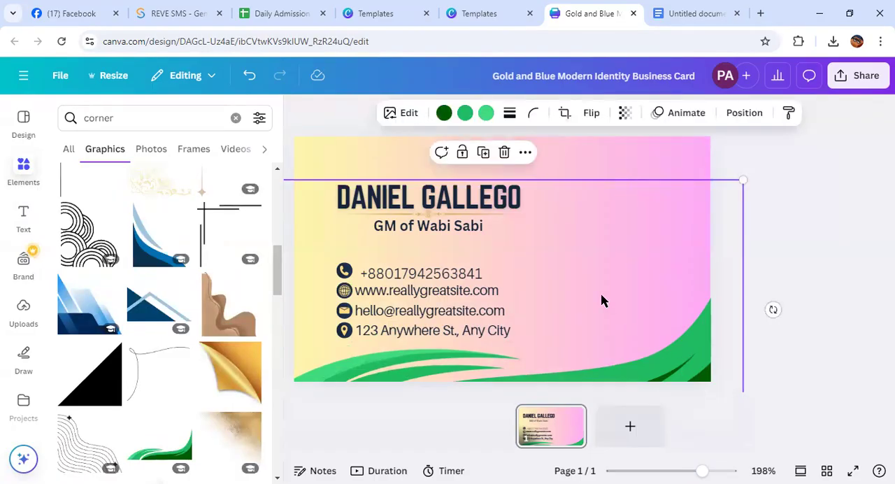
pyautogui.moveTo(563, 266); pyautogui.dragTo(554, 170)
pyautogui.moveTo(627, 202); pyautogui.dragTo(610, 244)
pyautogui.click(590, 113)
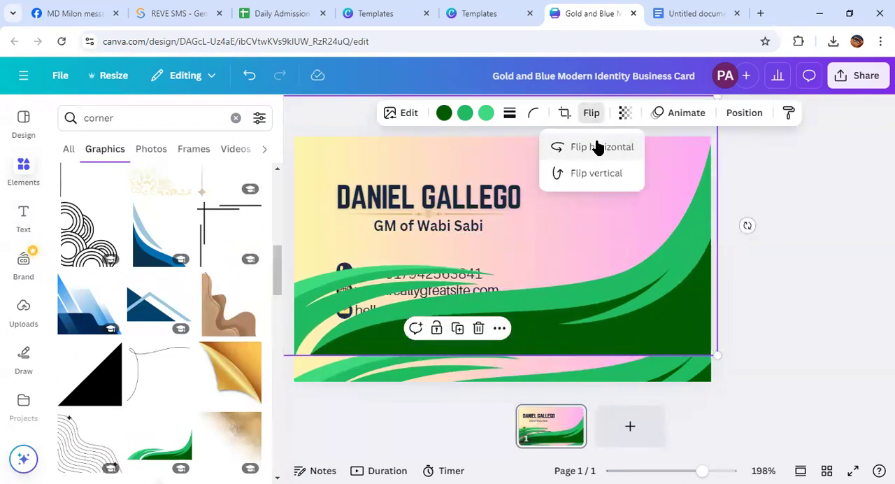
pyautogui.click(597, 147)
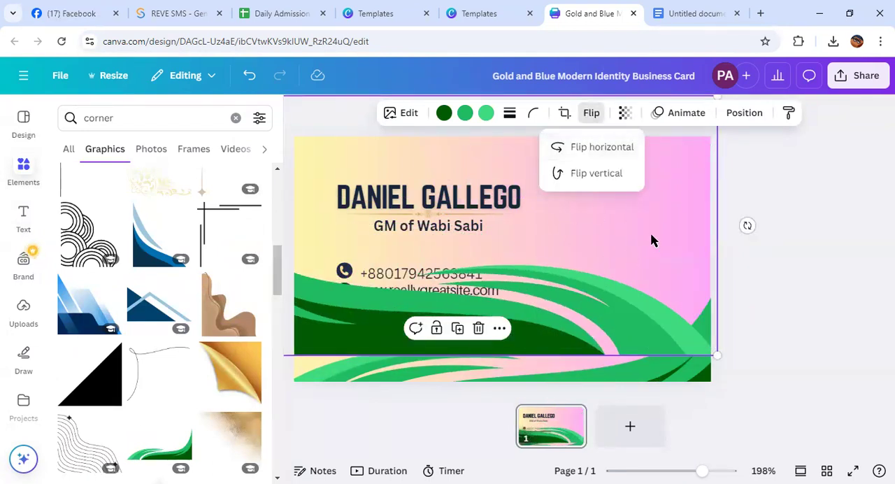
pyautogui.click(595, 173)
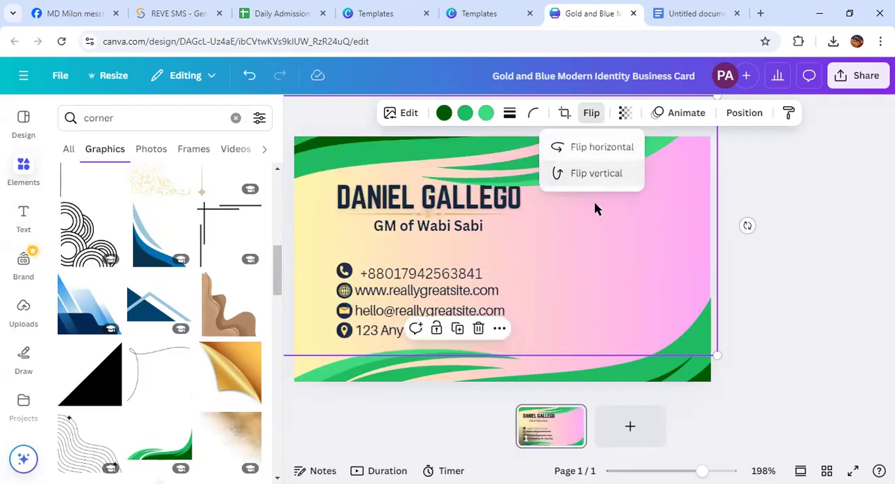
# Move the flipped wave to the card's top-left corner and scale it down so it clears the name
pyautogui.moveTo(487, 162); pyautogui.dragTo(584, 118)
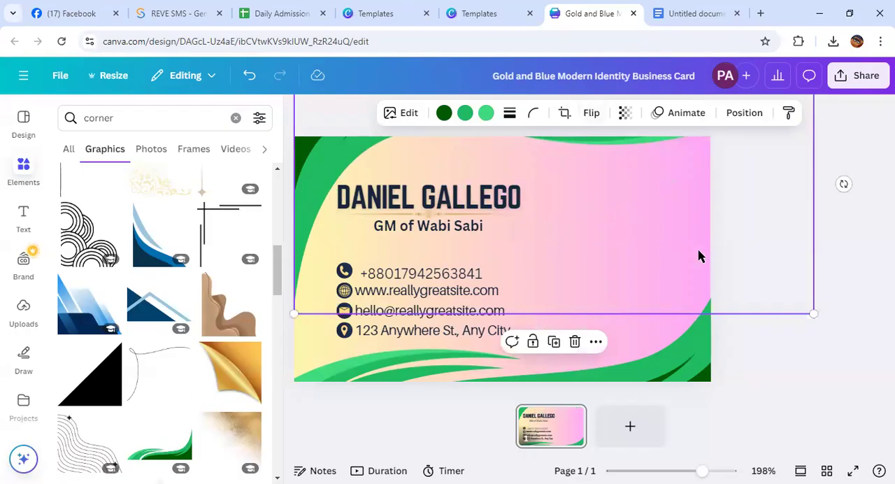
pyautogui.moveTo(812, 311); pyautogui.dragTo(770, 292)
pyautogui.moveTo(655, 188); pyautogui.dragTo(649, 206)
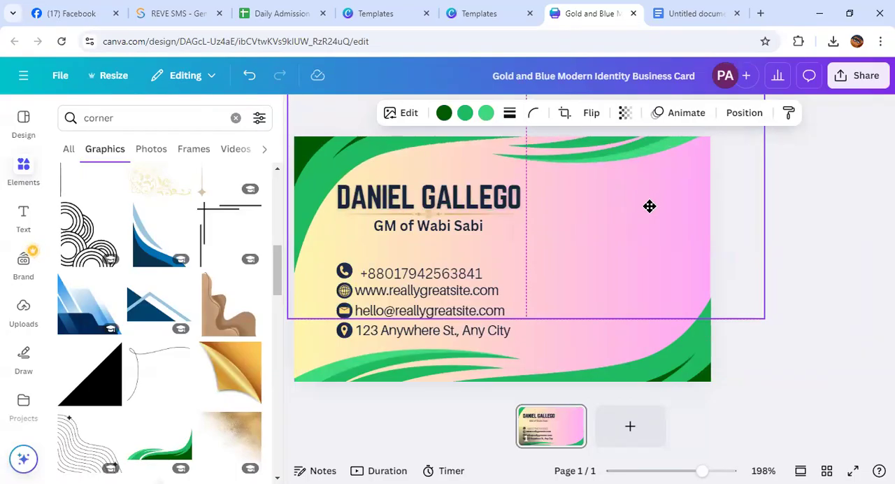
pyautogui.moveTo(646, 206); pyautogui.dragTo(609, 235)
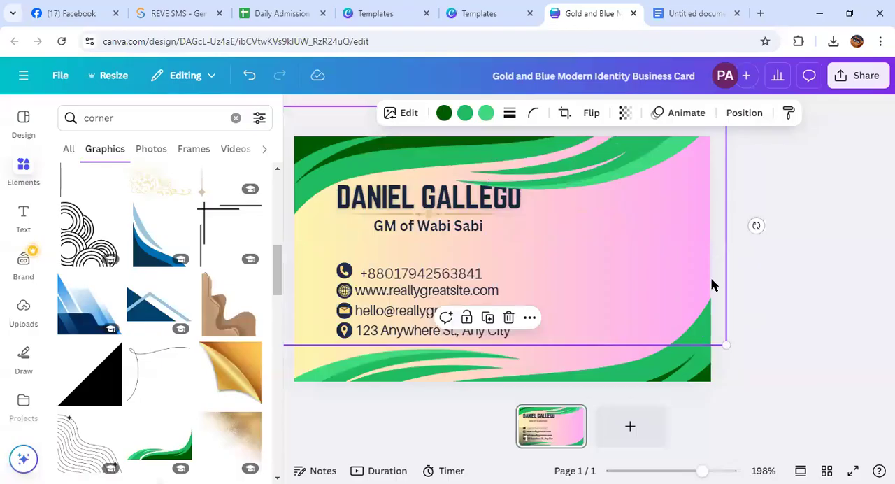
pyautogui.moveTo(724, 343); pyautogui.dragTo(687, 324)
pyautogui.moveTo(609, 232); pyautogui.dragTo(643, 206)
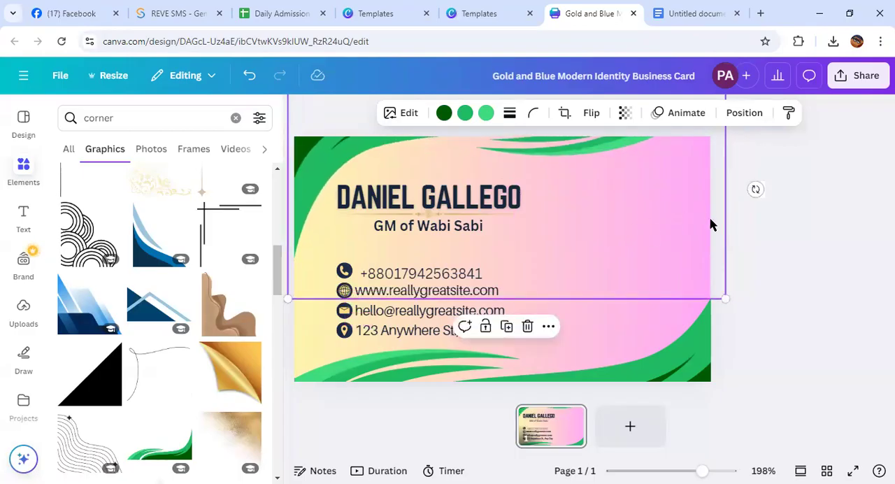
# Enlarge the top wave and fine-tune its position so it spans the card's top edge without covering the name
pyautogui.moveTo(724, 297); pyautogui.dragTo(777, 321)
pyautogui.moveTo(669, 262); pyautogui.dragTo(673, 242)
pyautogui.moveTo(784, 306); pyautogui.dragTo(832, 333)
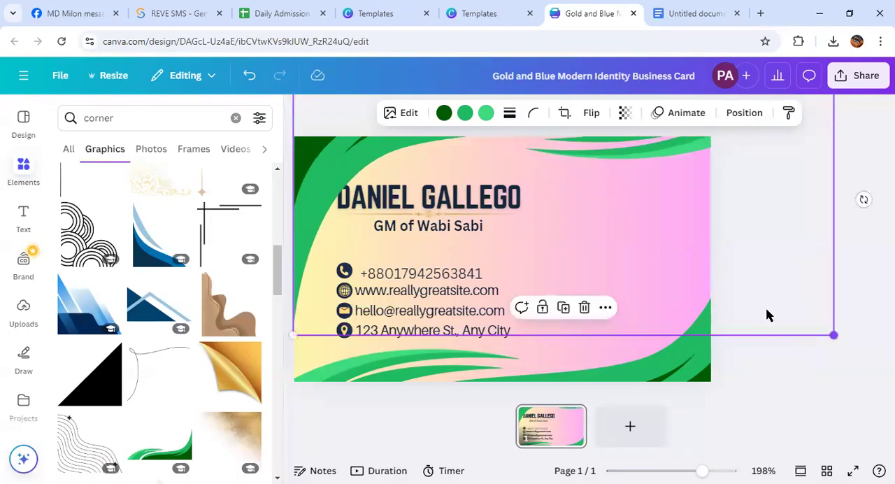
pyautogui.moveTo(652, 265)
pyautogui.mouseDown()
pyautogui.moveTo(644, 253)
pyautogui.moveTo(639, 267)
pyautogui.mouseUp()
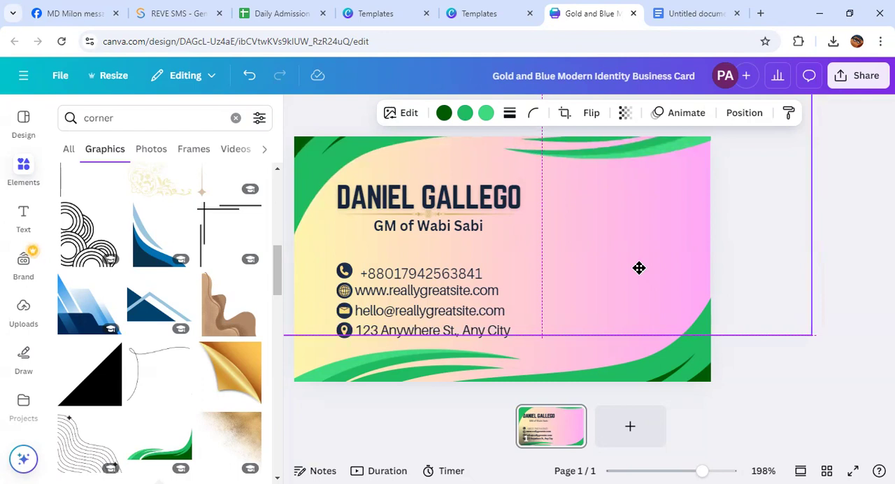
pyautogui.moveTo(638, 268); pyautogui.dragTo(639, 269)
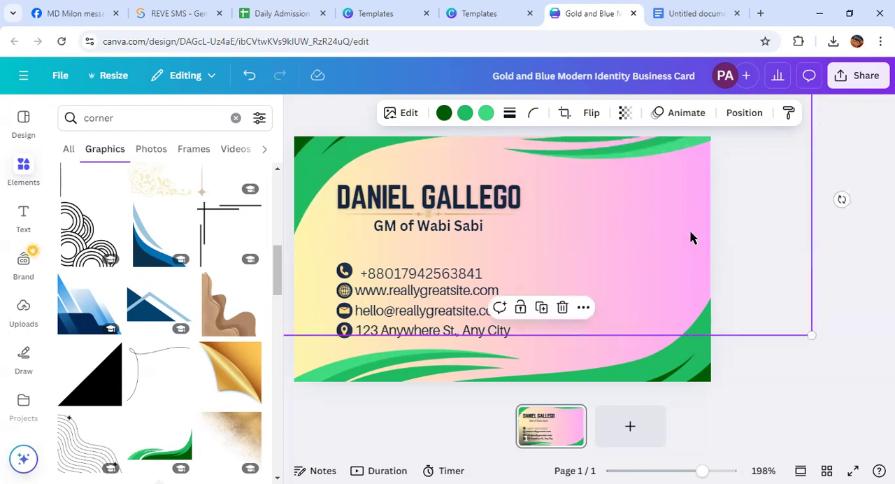
pyautogui.moveTo(690, 234); pyautogui.dragTo(692, 236)
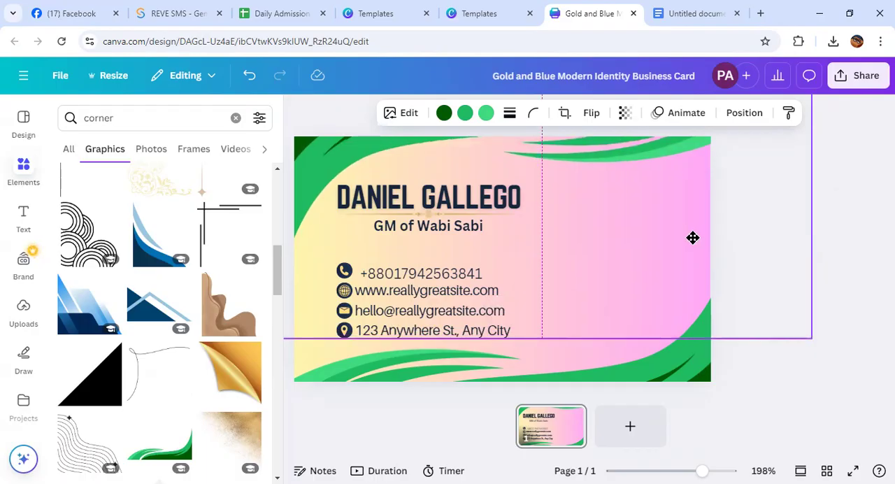
pyautogui.moveTo(693, 239); pyautogui.dragTo(693, 238)
pyautogui.click(860, 273)
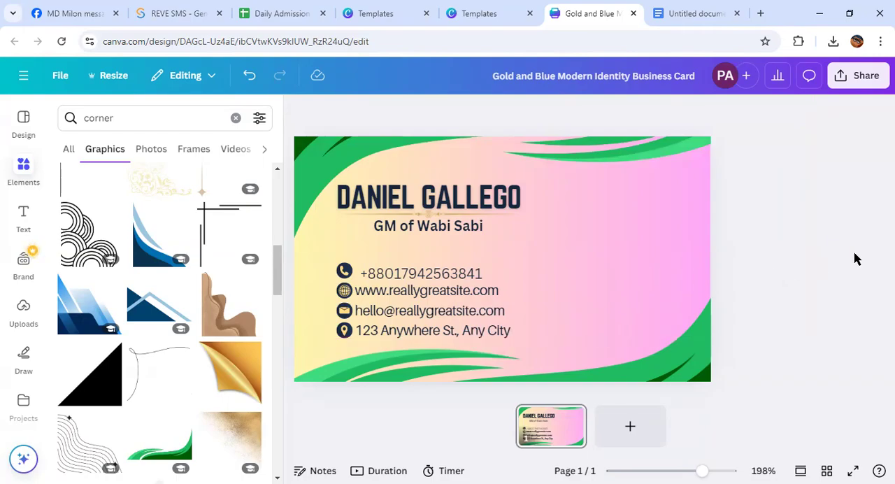
# Search the graphics for "frime" and clear the search
pyautogui.scroll(5, 163, 340)
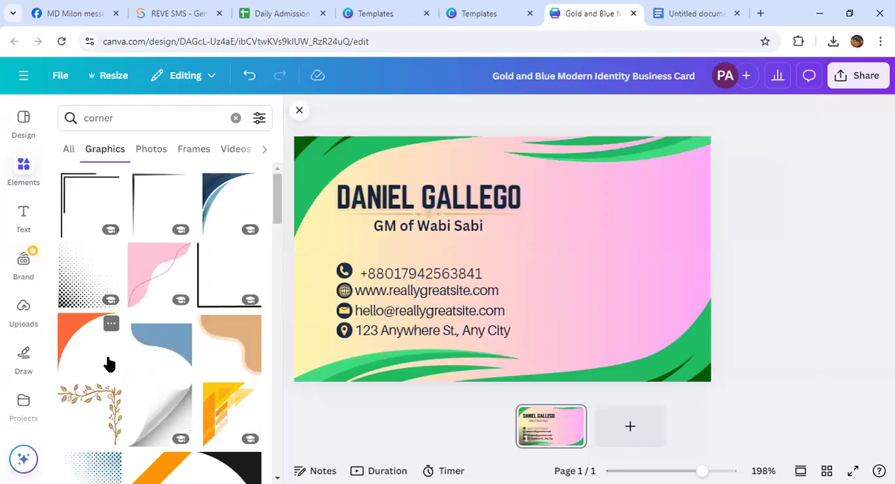
pyautogui.moveTo(124, 119); pyautogui.dragTo(84, 119)
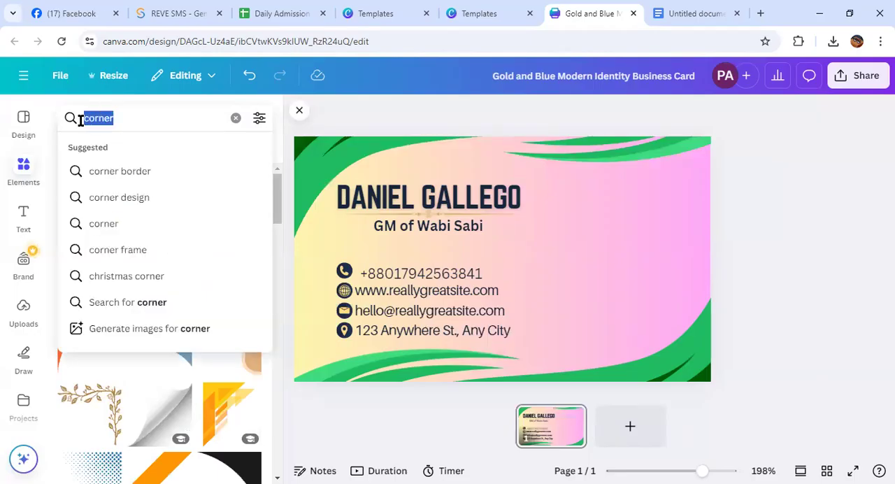
pyautogui.write('fri')
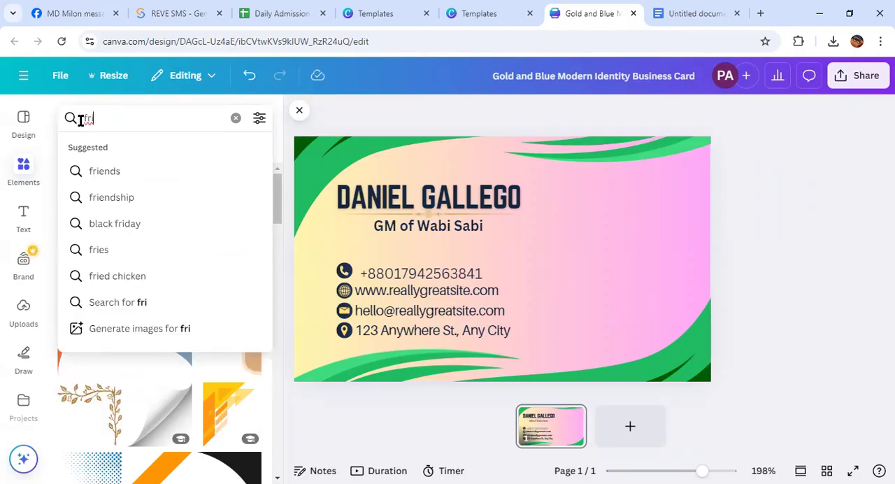
pyautogui.write('me')
pyautogui.press('Return')
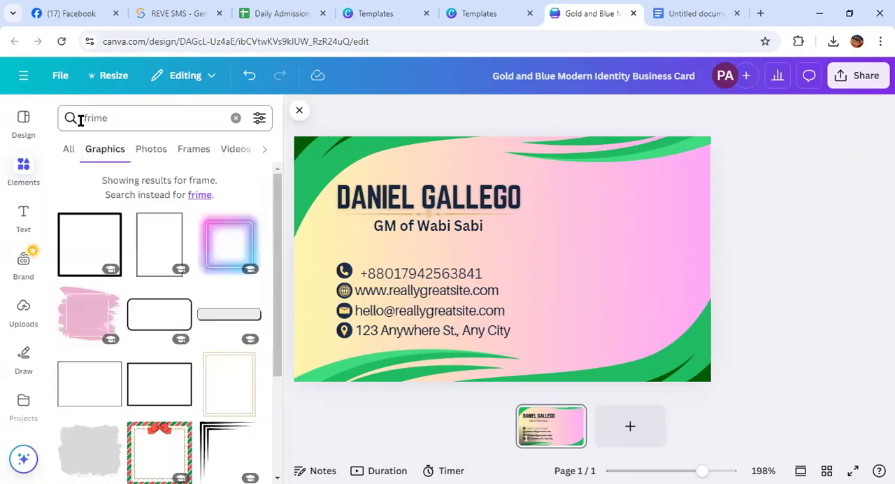
pyautogui.click(235, 117)
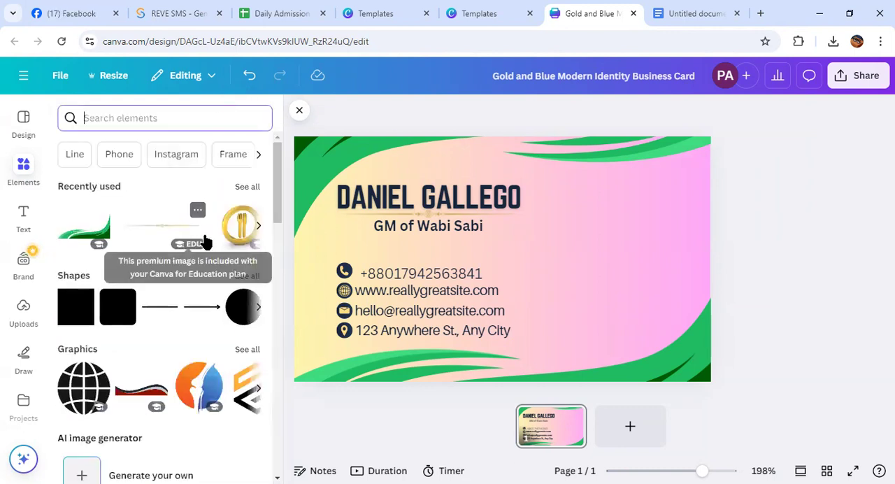
pyautogui.scroll(-3, 193, 266)
pyautogui.scroll(3, 189, 278)
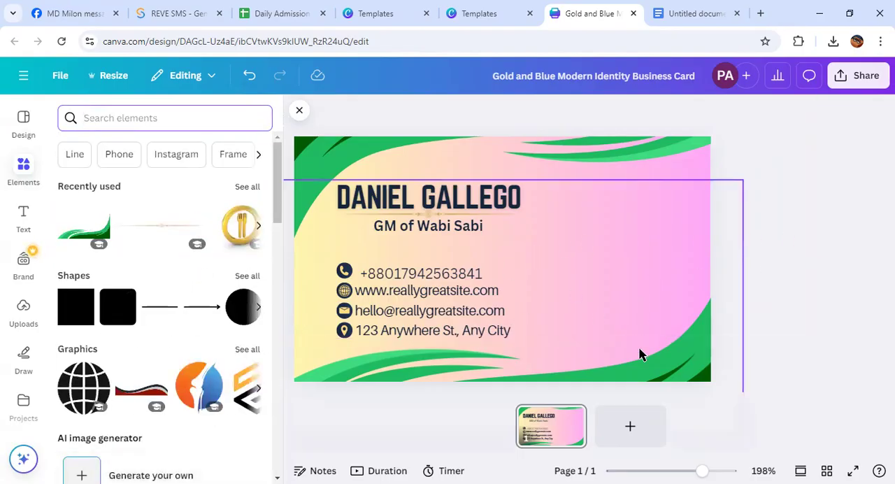
# Recolour the bottom wave's dark green corner accents purple and its medium green bands coral red
pyautogui.click(657, 365)
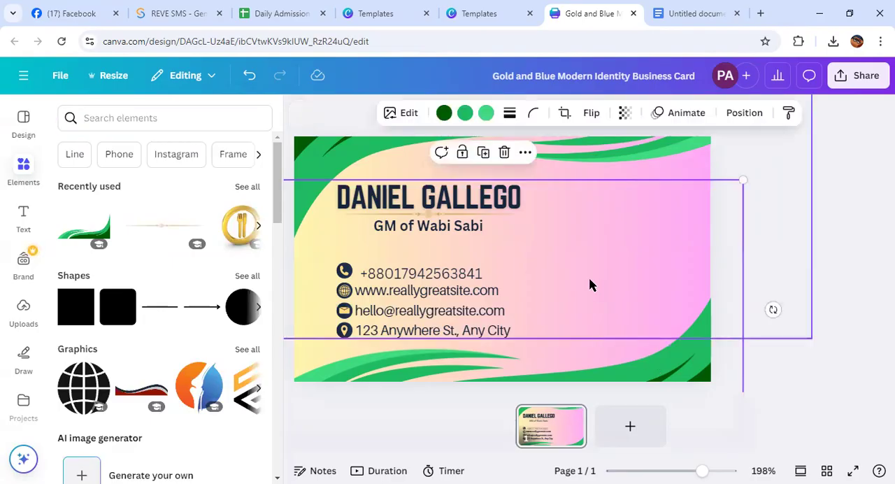
pyautogui.click(443, 113)
pyautogui.scroll(-3, 177, 299)
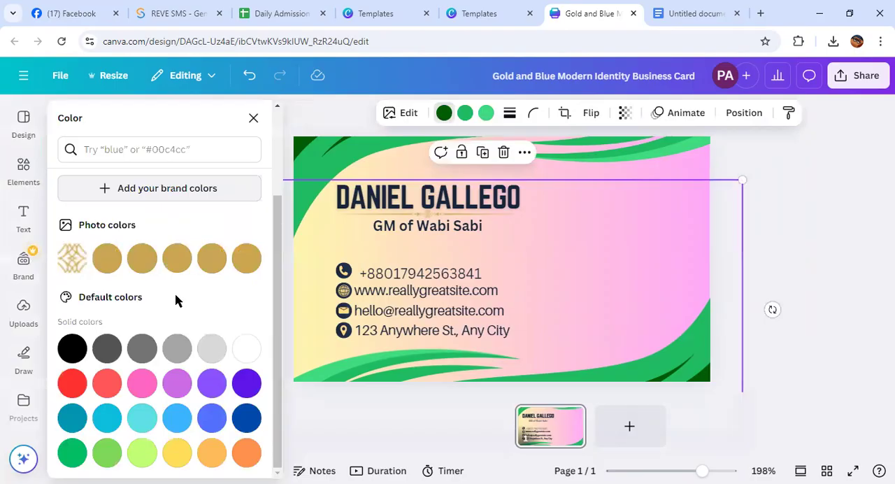
pyautogui.click(178, 388)
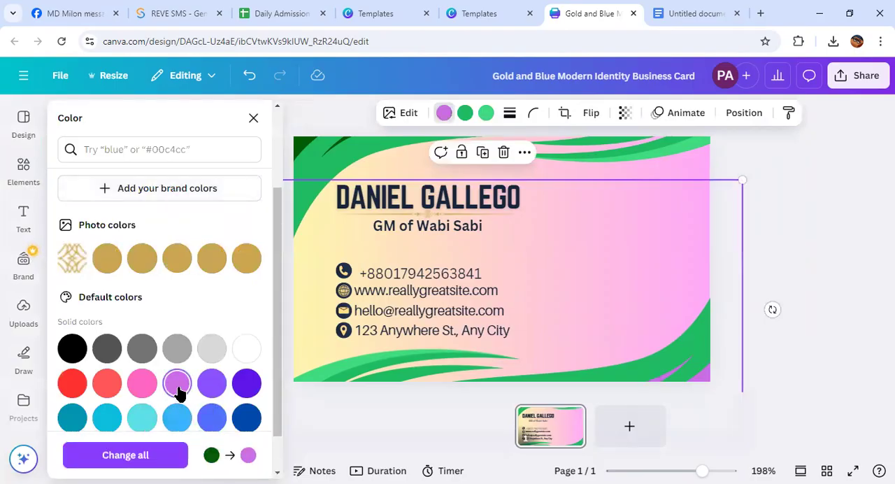
pyautogui.click(465, 114)
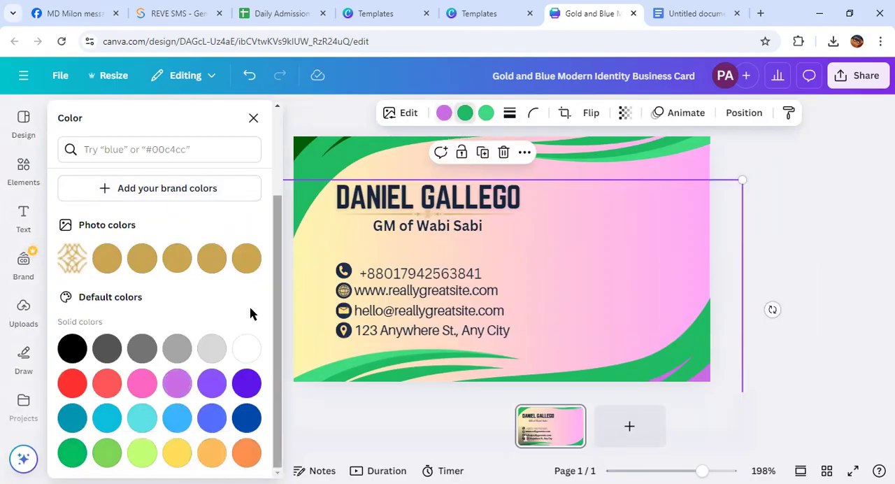
pyautogui.click(108, 384)
# Recolour the bottom wave's lightest green band, trying yellow and gold before settling on lime
pyautogui.click(486, 112)
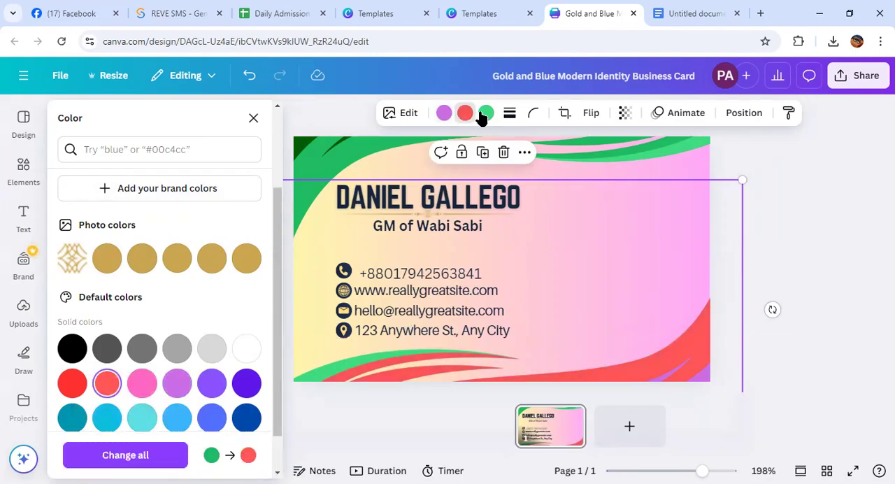
pyautogui.click(177, 452)
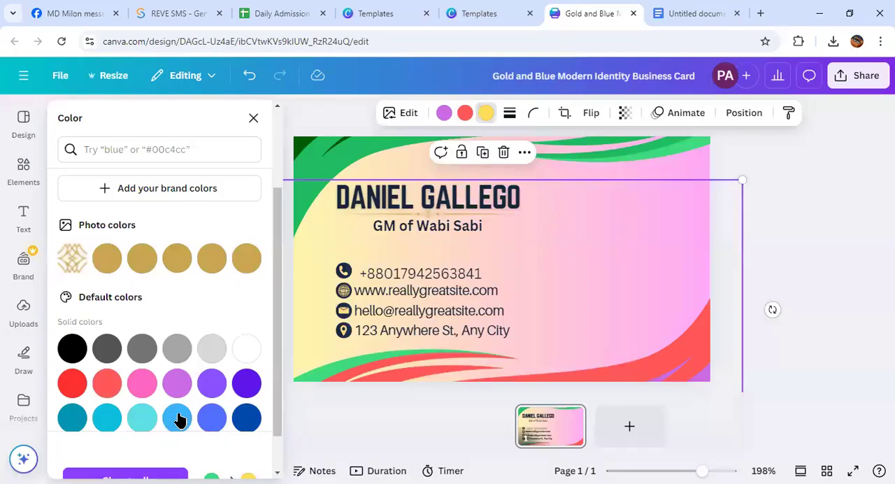
pyautogui.click(108, 263)
pyautogui.scroll(-1, 120, 336)
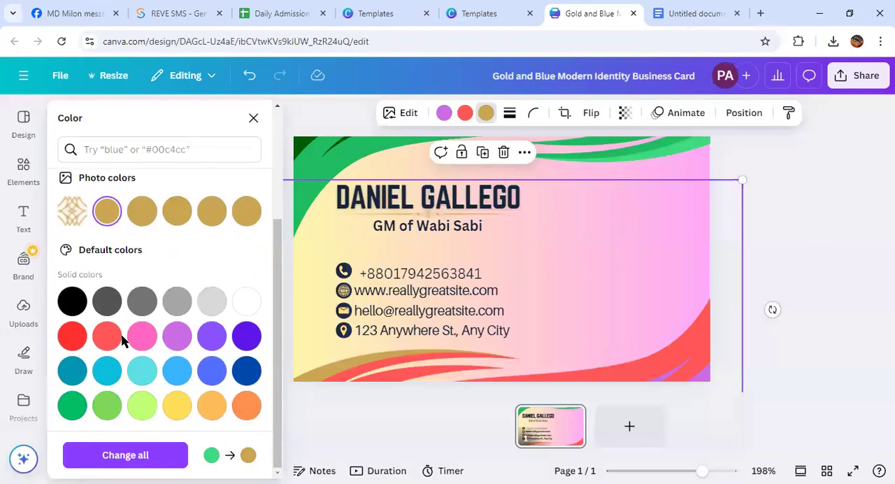
pyautogui.click(142, 405)
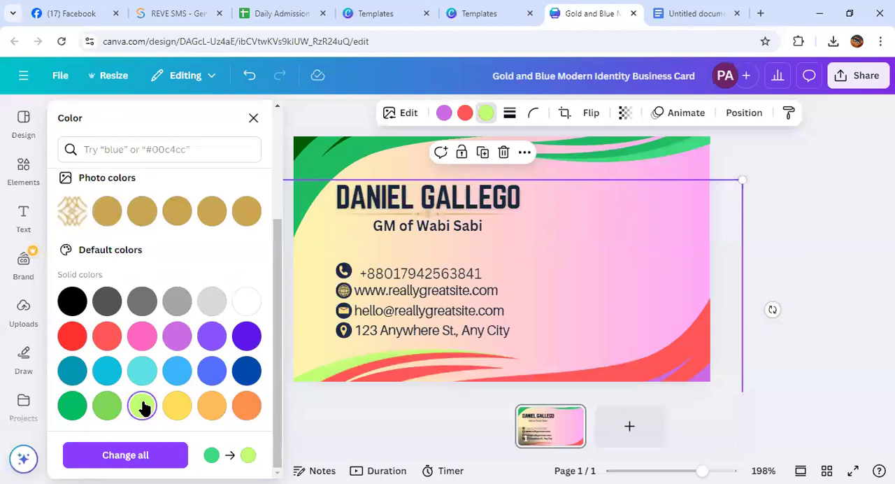
# Recolour the bottom wave's coral red bands grass green and its purple corner accents turquoise
pyautogui.click(464, 112)
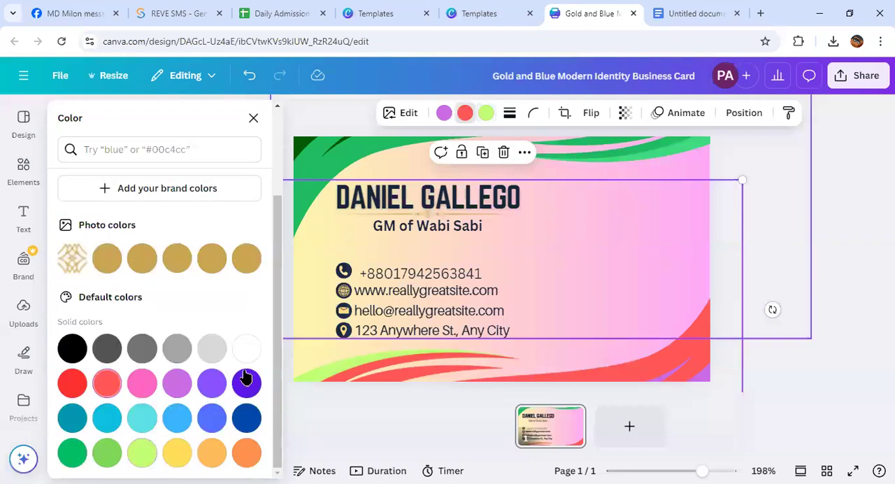
pyautogui.click(102, 454)
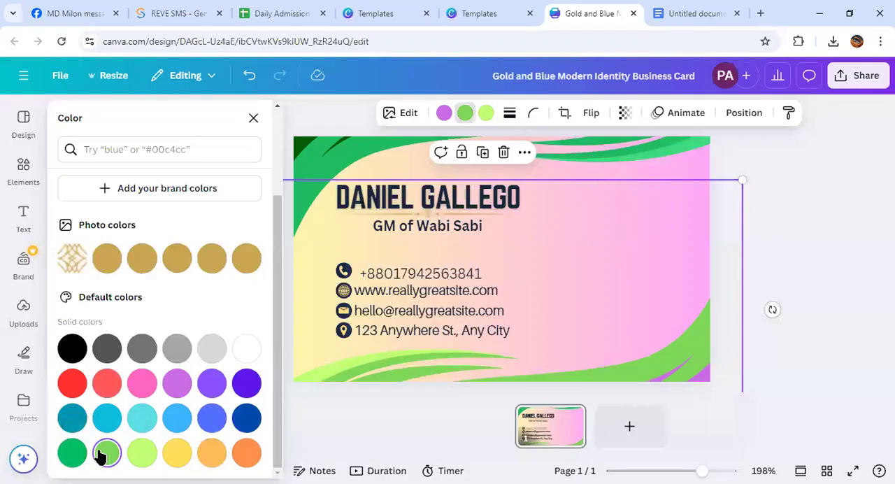
pyautogui.click(444, 112)
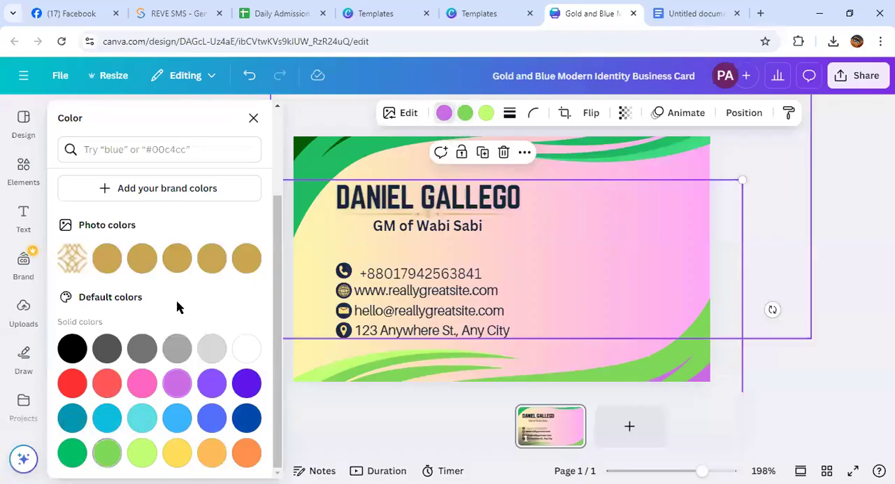
pyautogui.click(142, 432)
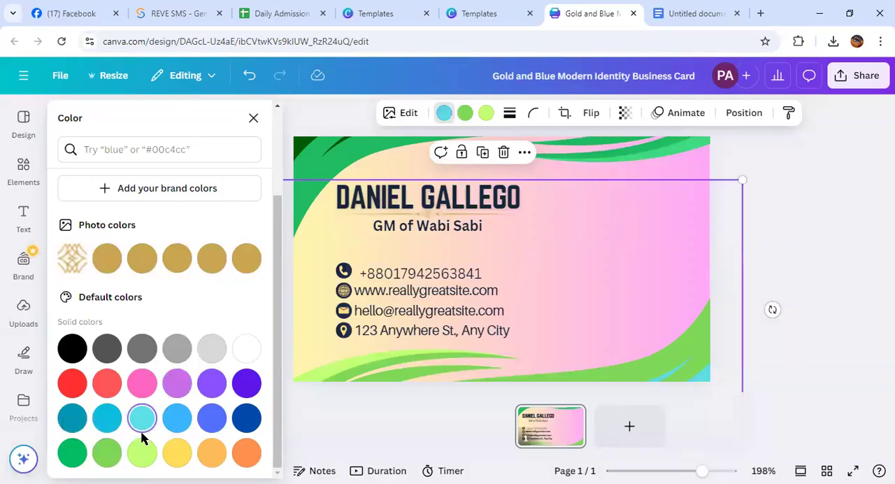
# Recolour the top wave to match the bottom one, with turquoise accents, grass green bands and a lime edge
pyautogui.click(316, 154)
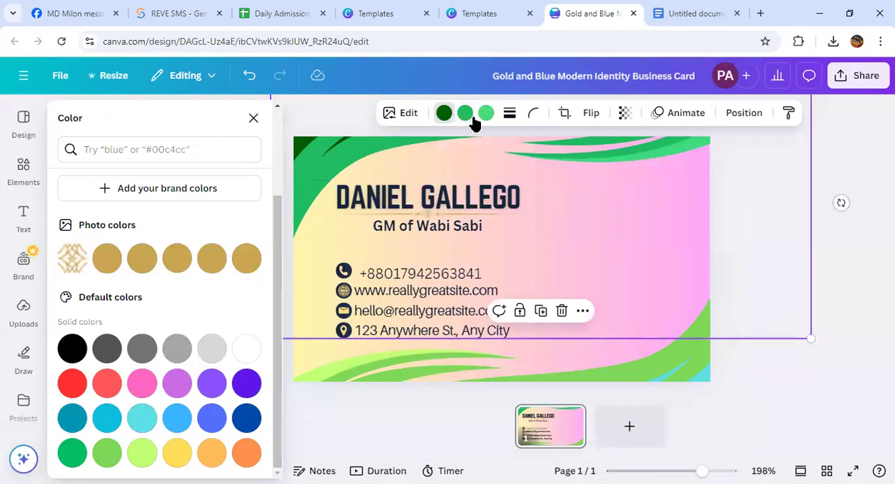
pyautogui.click(438, 113)
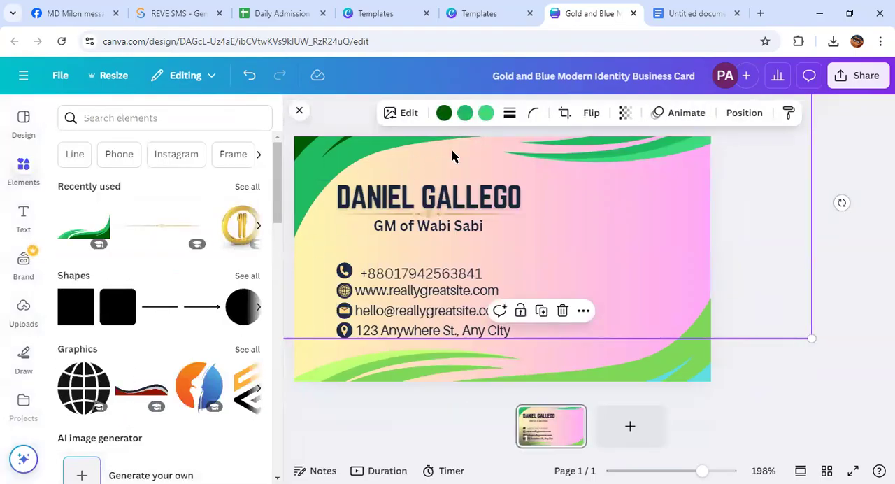
pyautogui.click(486, 112)
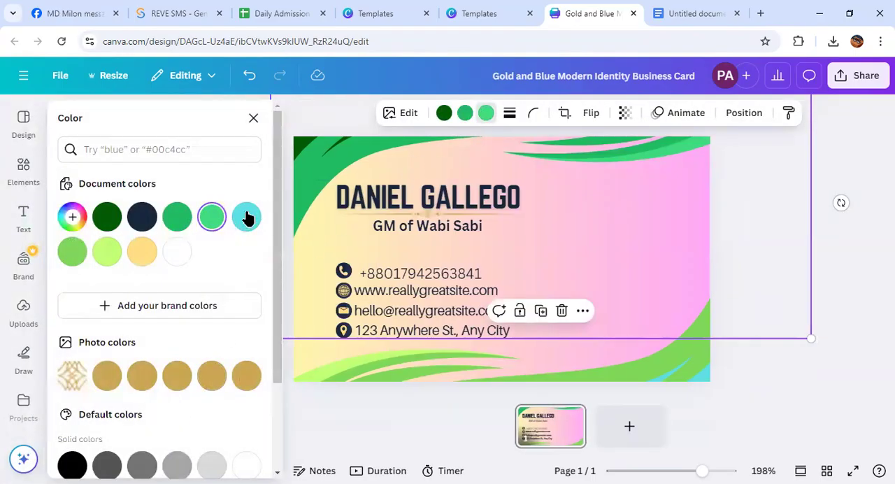
pyautogui.click(246, 217)
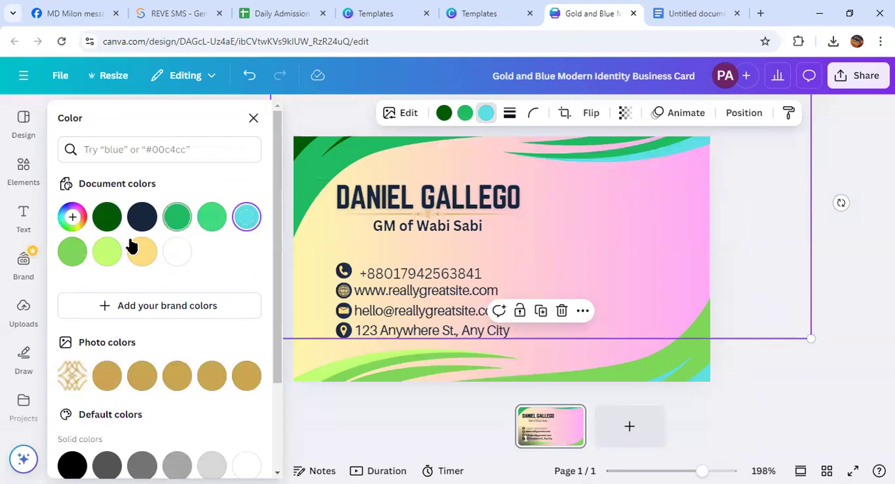
pyautogui.click(109, 251)
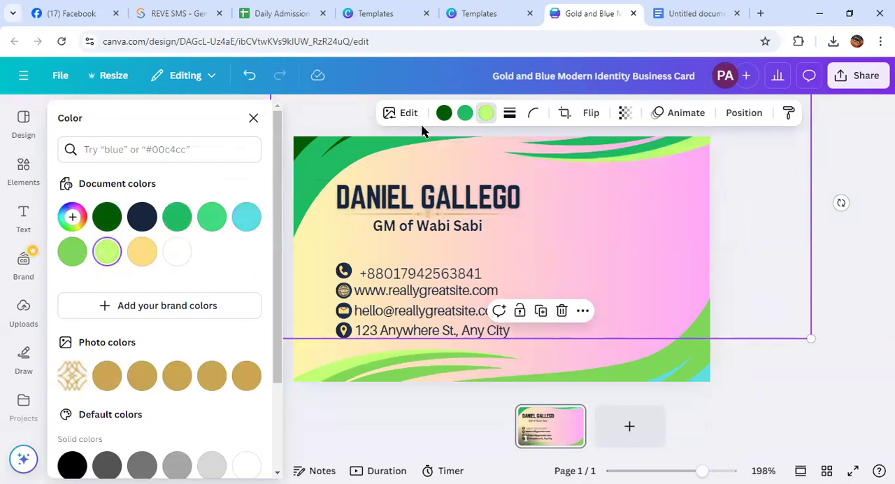
pyautogui.click(247, 220)
pyautogui.click(464, 112)
pyautogui.click(72, 253)
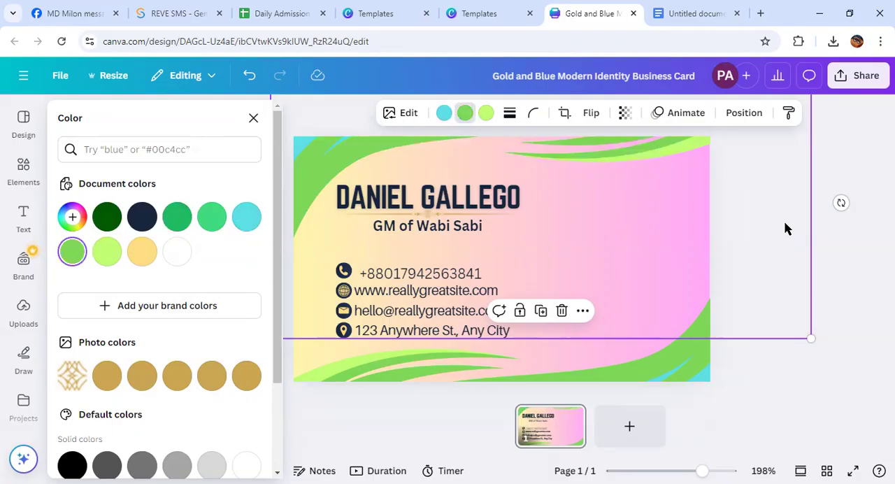
pyautogui.click(868, 269)
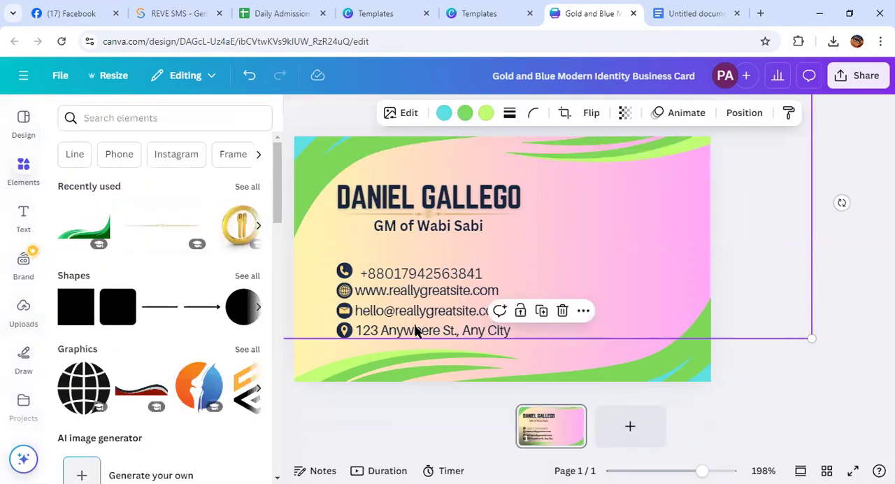
pyautogui.click(25, 162)
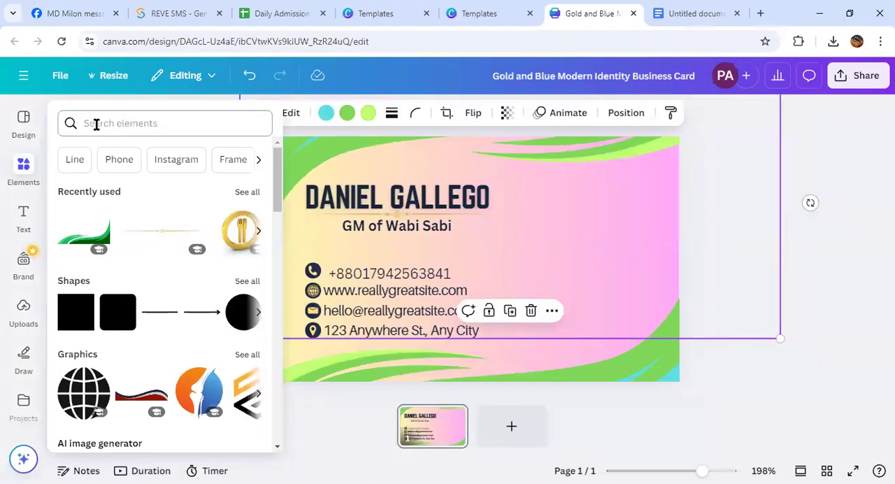
pyautogui.click(99, 123)
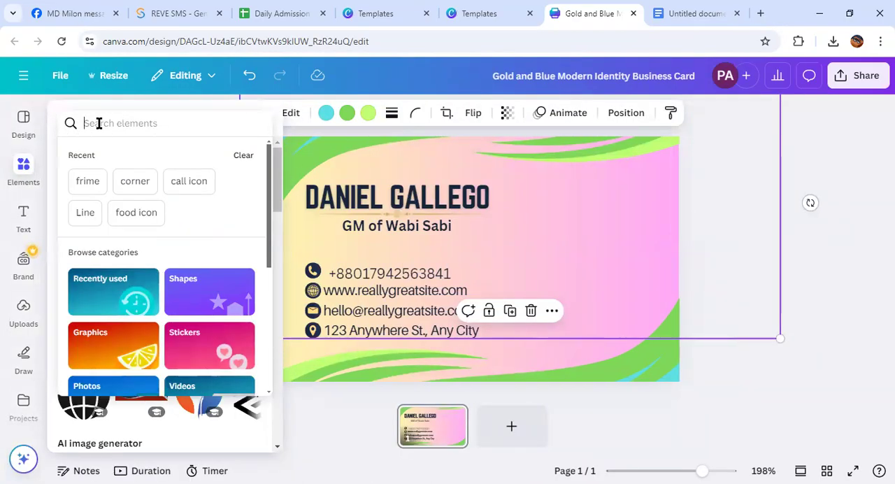
pyautogui.scroll(-5, 150, 225)
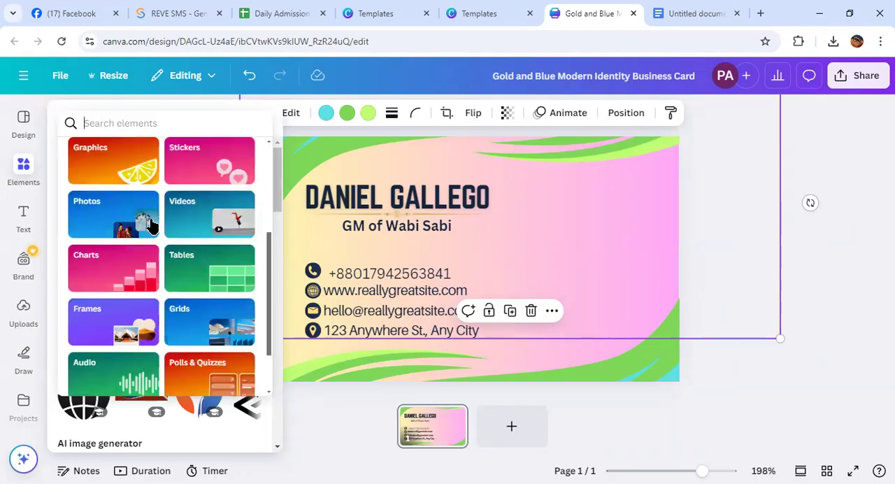
pyautogui.scroll(5, 140, 252)
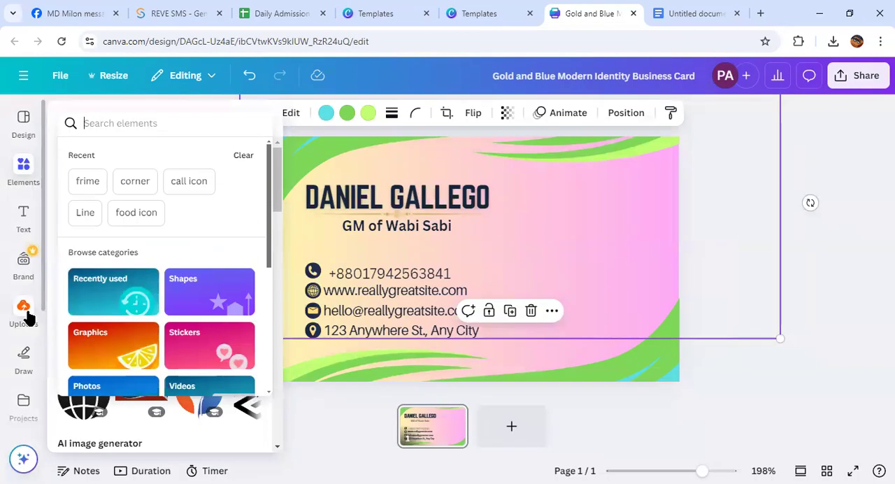
# Upload the image "maha" from the computer's Downloads folder to the design's uploads
pyautogui.click(28, 318)
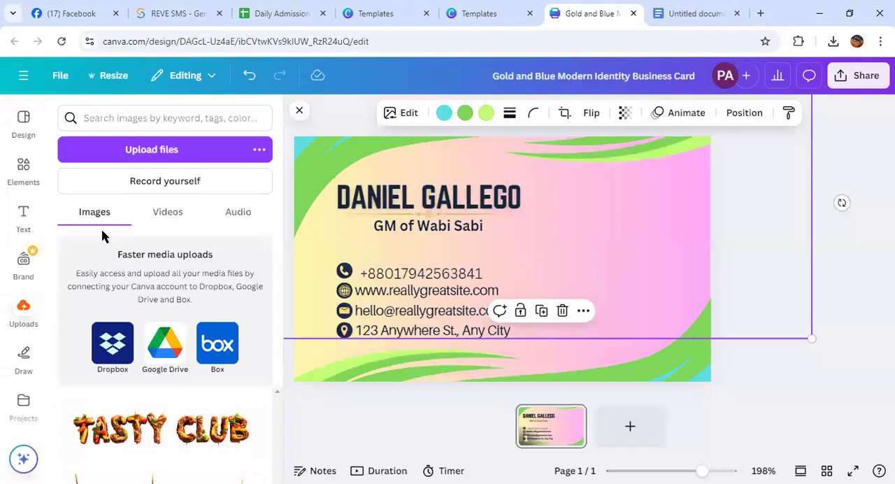
pyautogui.click(135, 148)
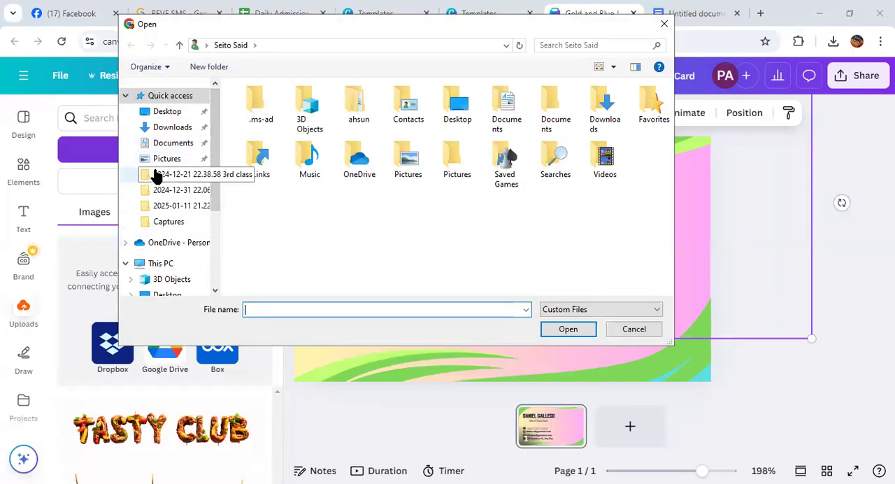
pyautogui.click(180, 127)
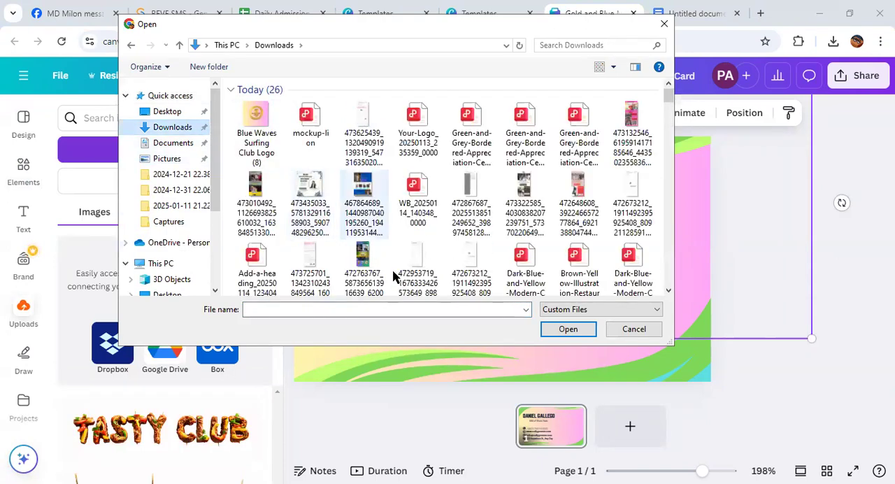
pyautogui.scroll(-5, 387, 225)
pyautogui.scroll(-5, 386, 225)
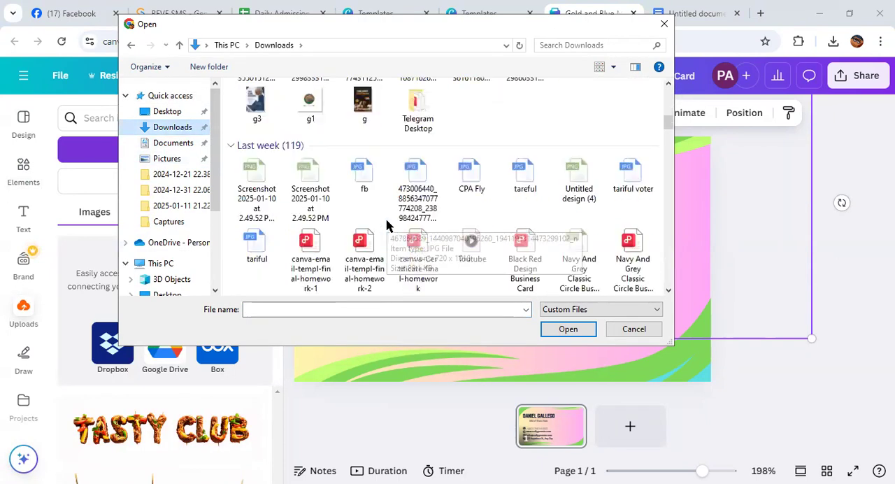
pyautogui.scroll(5, 386, 225)
pyautogui.scroll(-5, 386, 225)
pyautogui.scroll(-10, 387, 225)
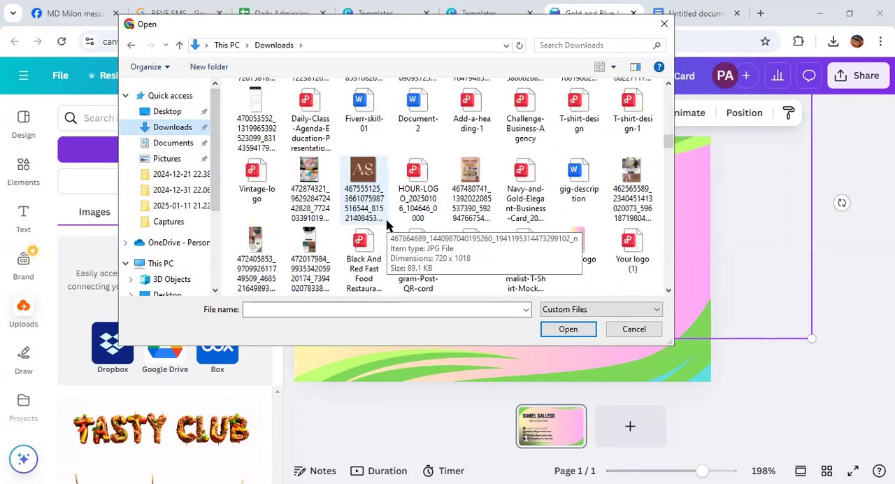
pyautogui.scroll(-15, 387, 225)
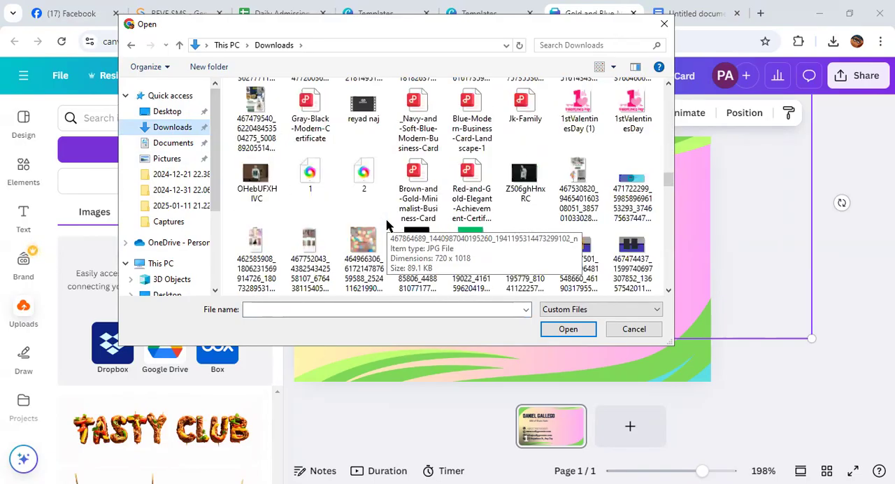
pyautogui.scroll(-15, 386, 225)
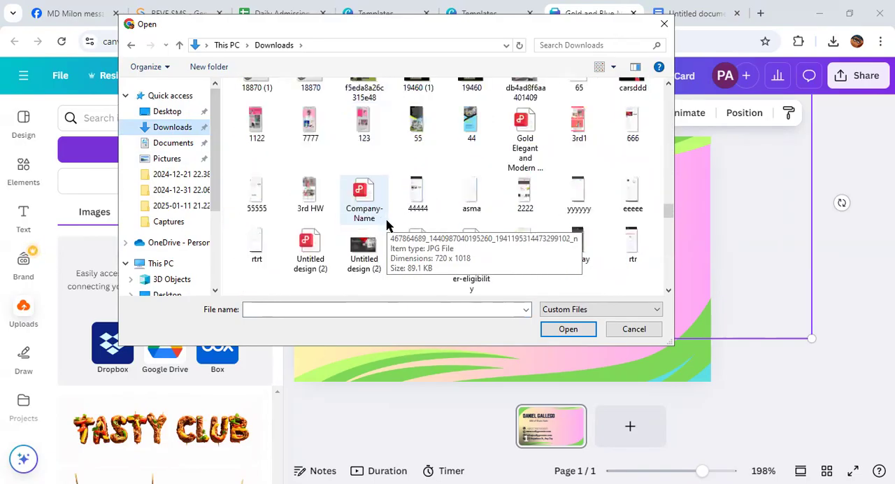
pyautogui.scroll(-10, 396, 201)
pyautogui.click(579, 175)
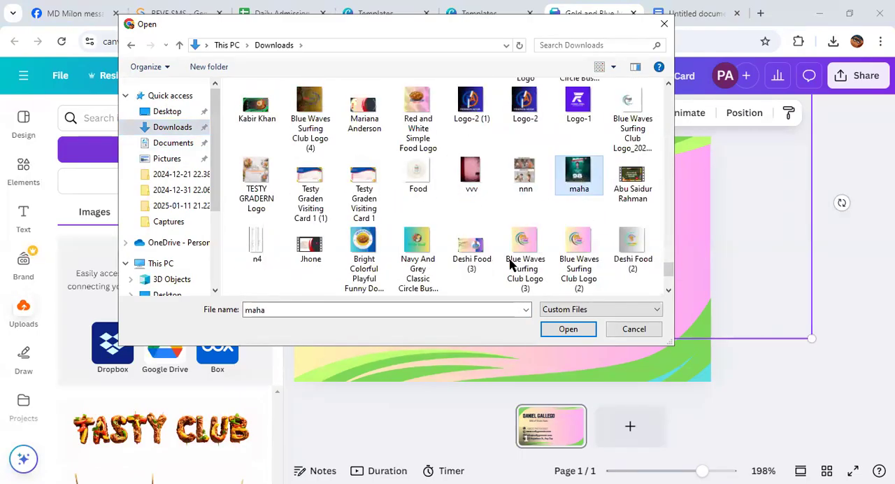
pyautogui.click(551, 331)
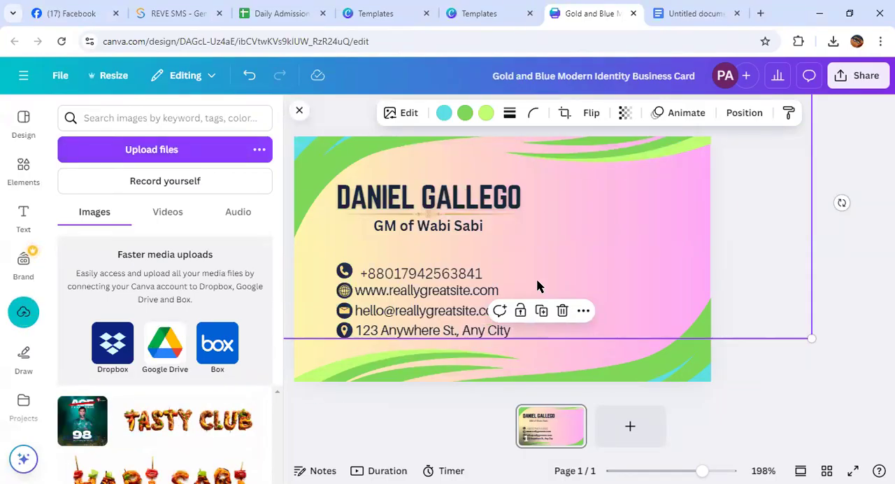
# Insert the uploaded photo into the card and move it over the contact text, leaving the card's right half free
pyautogui.click(83, 420)
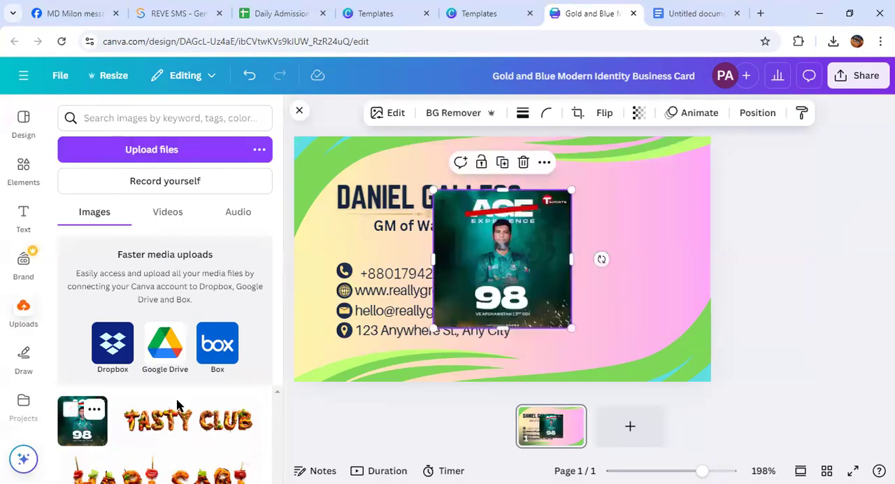
pyautogui.moveTo(471, 282); pyautogui.dragTo(627, 249)
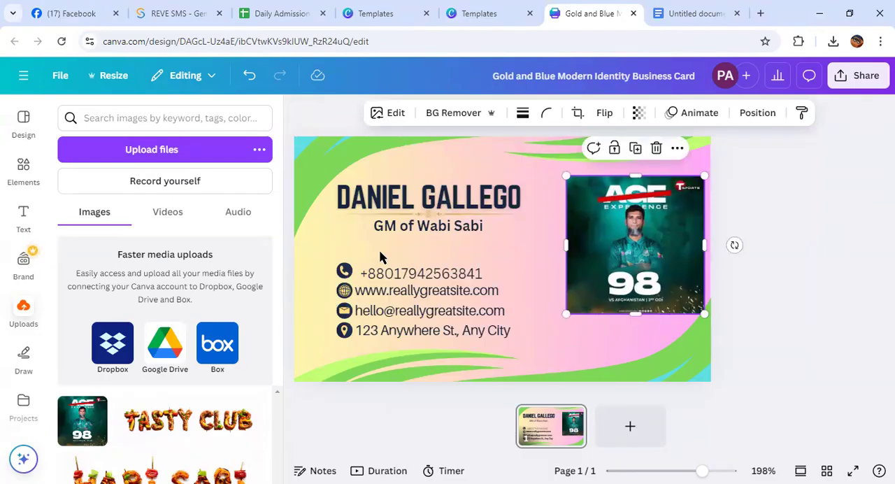
pyautogui.click(25, 175)
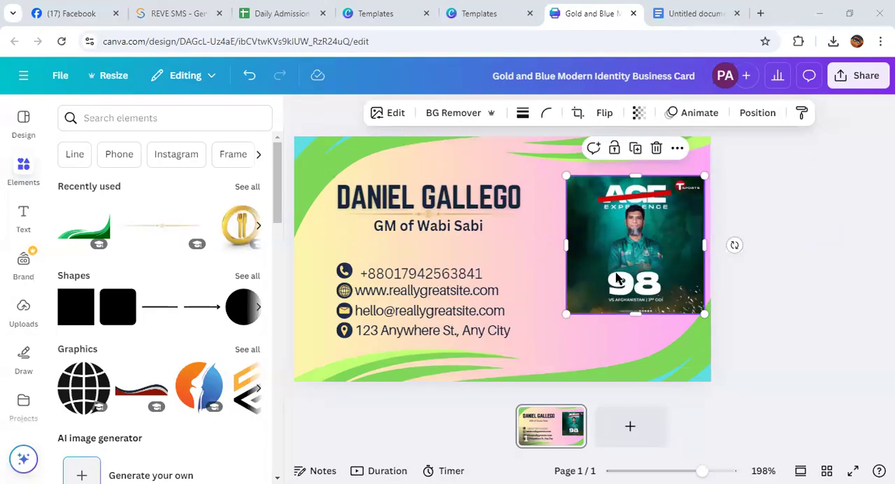
pyautogui.moveTo(615, 278); pyautogui.dragTo(418, 286)
# Search the elements for "frame" and show all matching frames
pyautogui.click(116, 122)
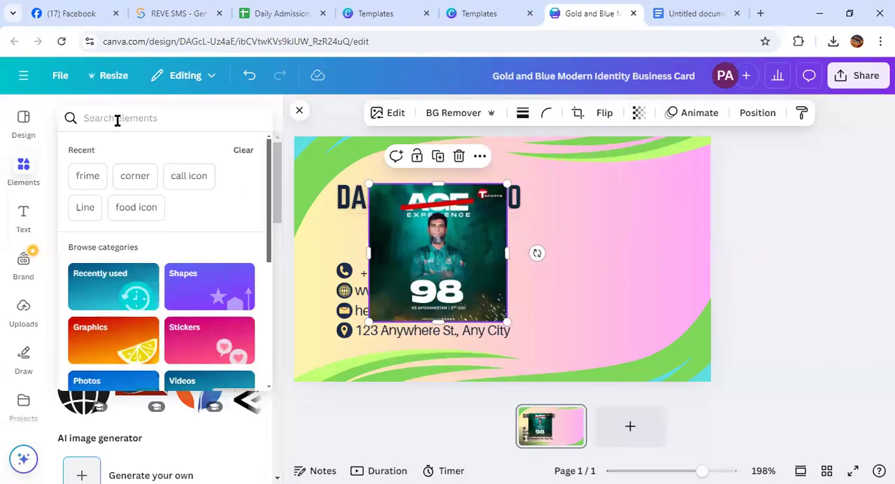
pyautogui.write('f')
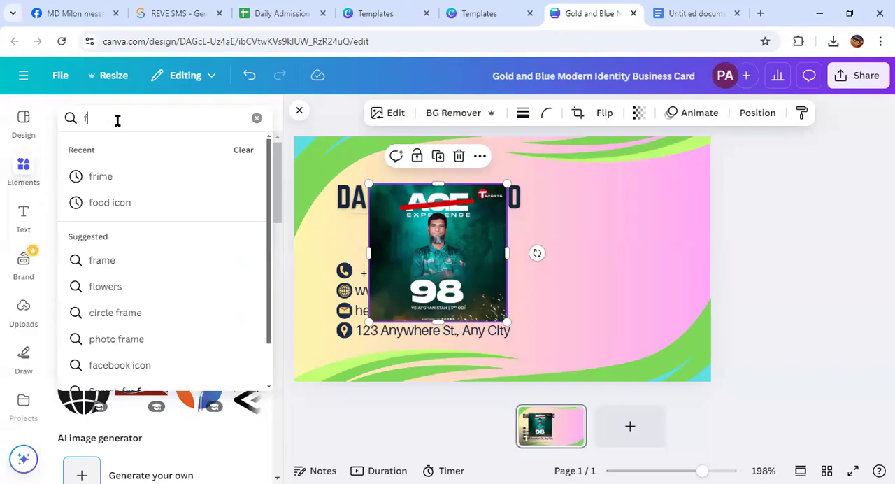
pyautogui.write('ram')
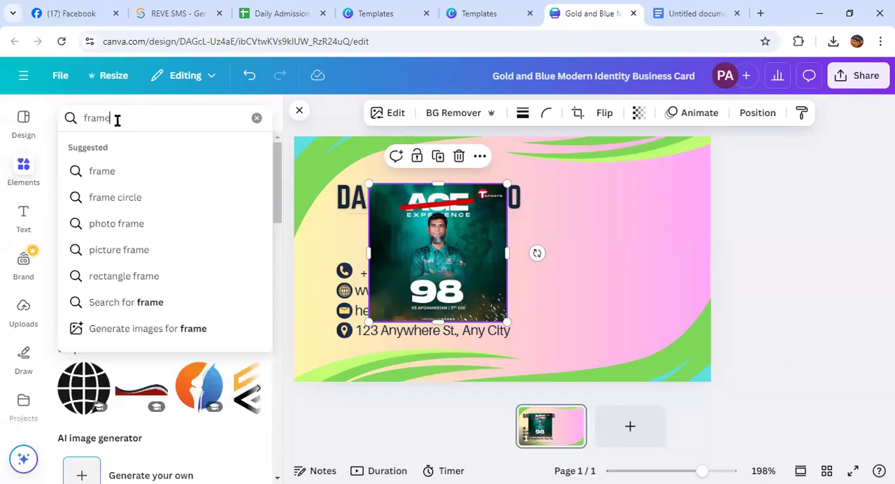
pyautogui.write('e')
pyautogui.press('Return')
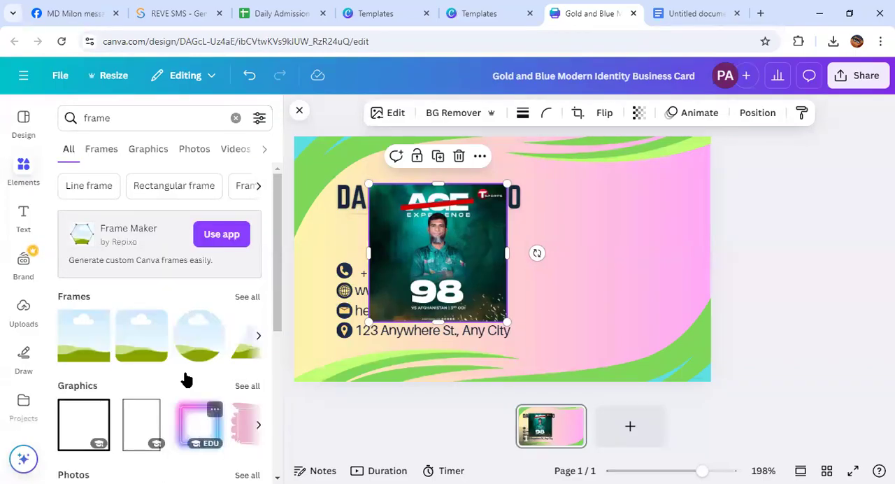
pyautogui.click(247, 298)
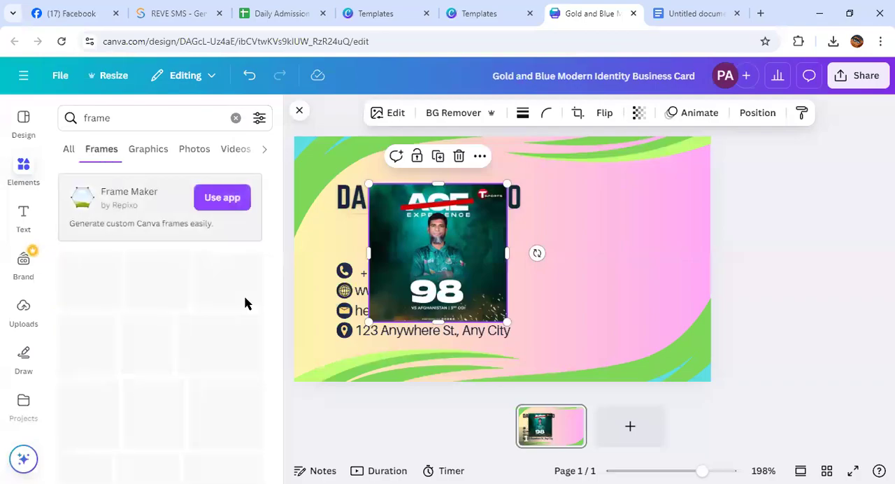
# Add a circular frame near the card's right edge, fill it with the uploaded photo and shift it slightly upward
pyautogui.scroll(-3, 162, 325)
pyautogui.scroll(-6, 160, 382)
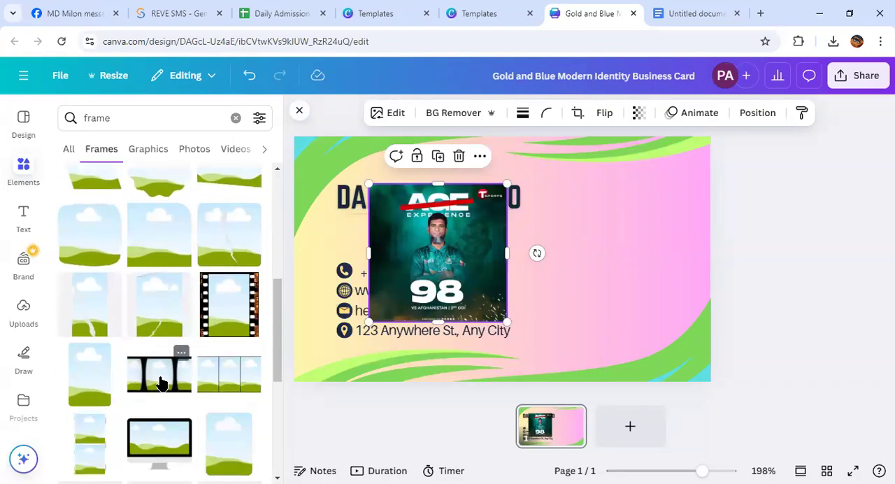
pyautogui.scroll(10, 160, 383)
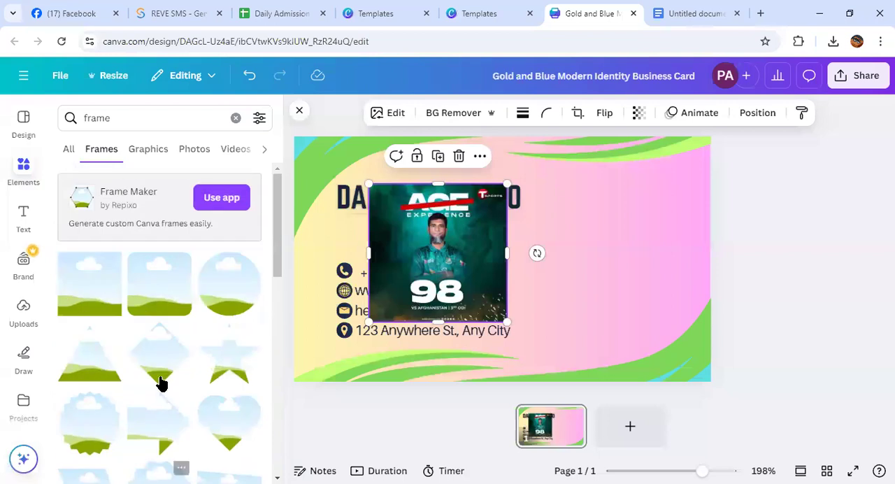
pyautogui.click(224, 284)
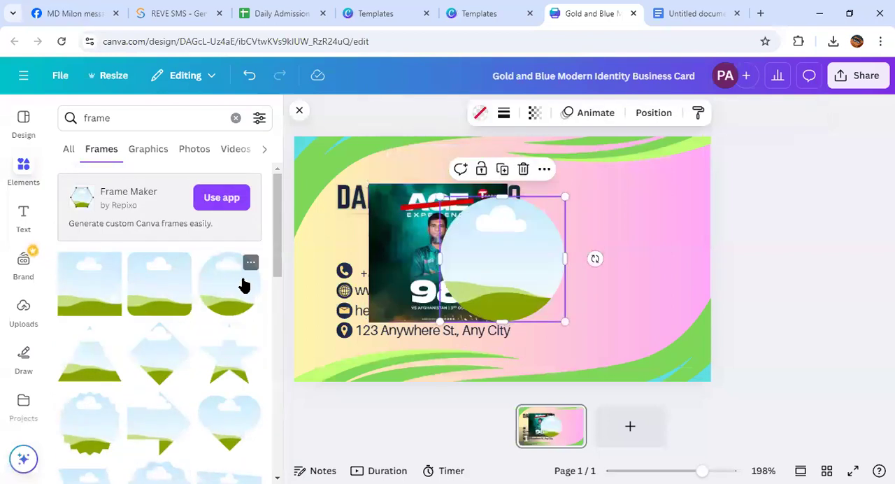
pyautogui.moveTo(466, 245); pyautogui.dragTo(627, 236)
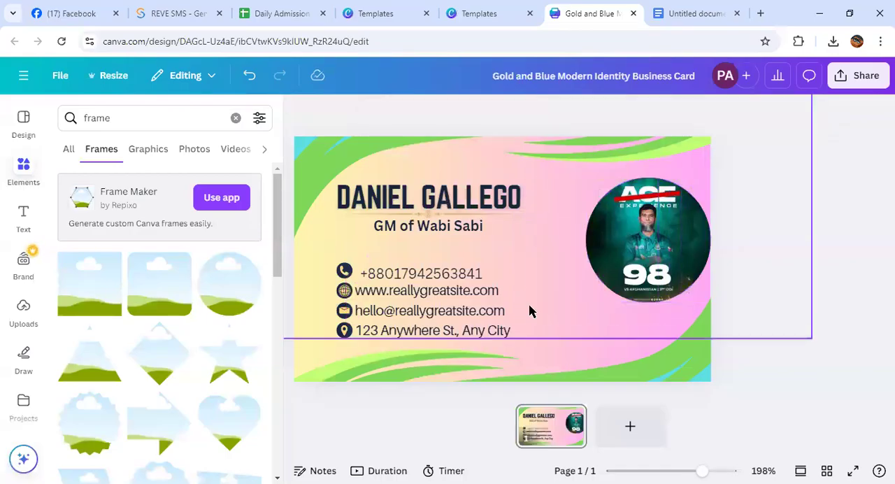
pyautogui.moveTo(683, 223); pyautogui.dragTo(658, 288)
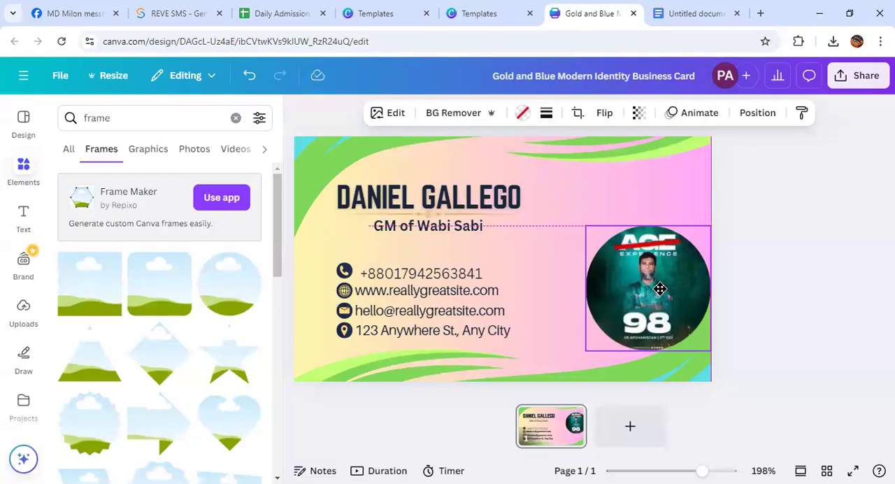
pyautogui.moveTo(659, 289); pyautogui.dragTo(661, 229)
# Try raising and enlarging the bottom wave so it sweeps beneath the circular photo
pyautogui.moveTo(640, 348); pyautogui.dragTo(648, 290)
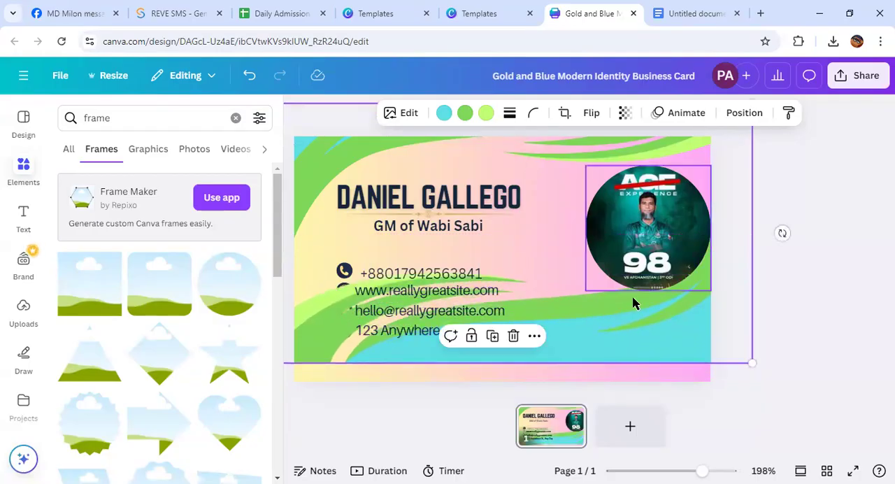
pyautogui.click(860, 296)
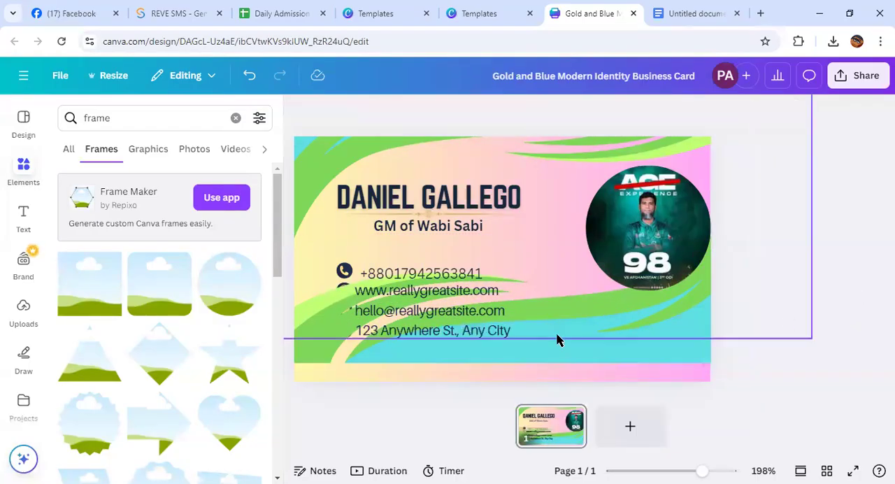
pyautogui.click(585, 354)
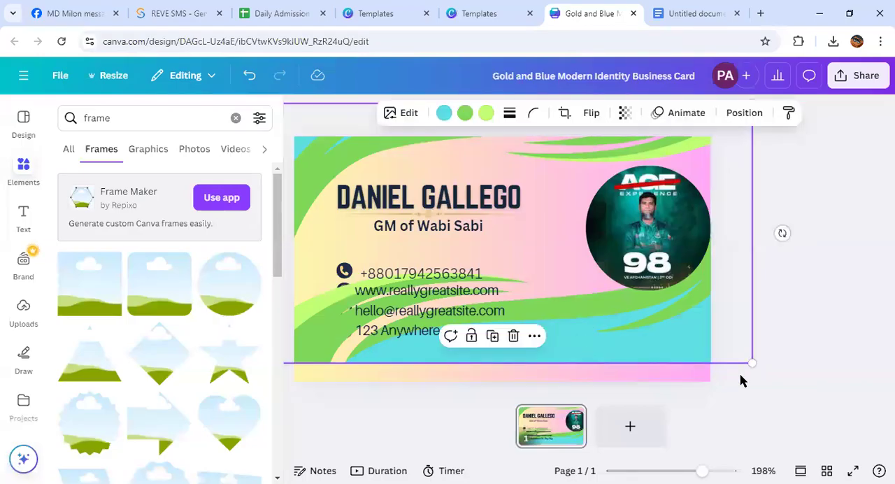
pyautogui.moveTo(752, 363); pyautogui.dragTo(821, 465)
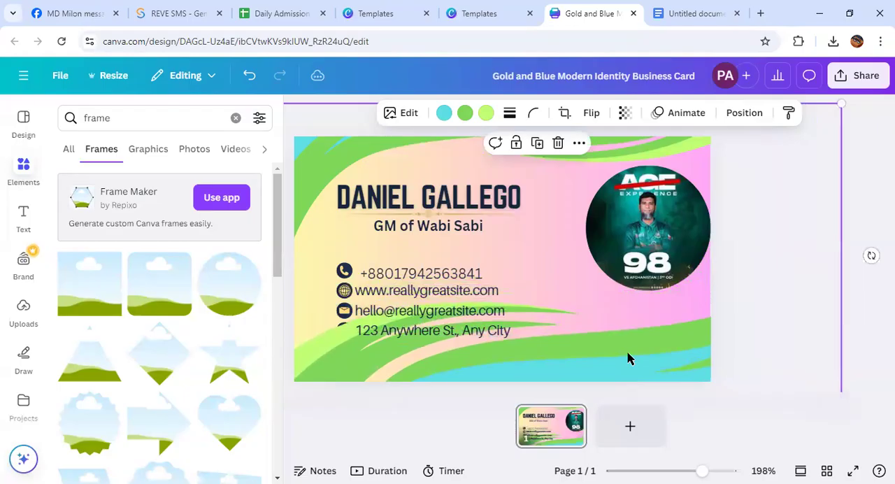
pyautogui.moveTo(588, 347); pyautogui.dragTo(543, 338)
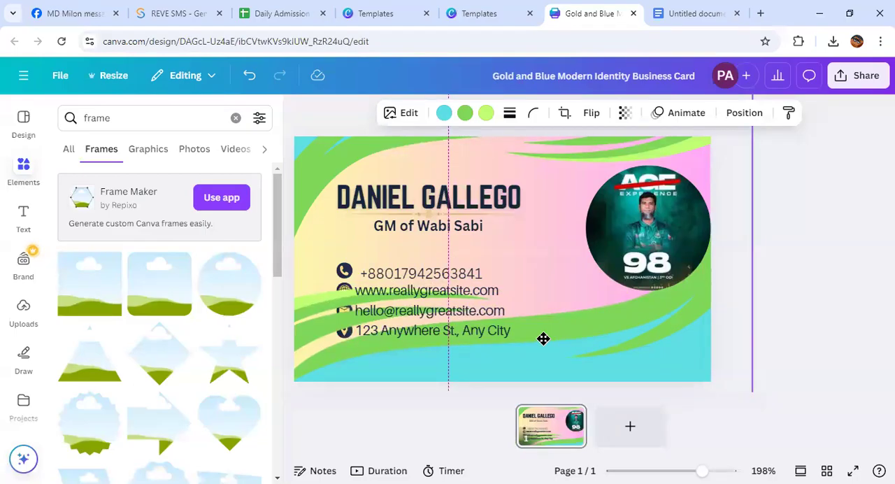
pyautogui.moveTo(543, 338); pyautogui.dragTo(543, 338)
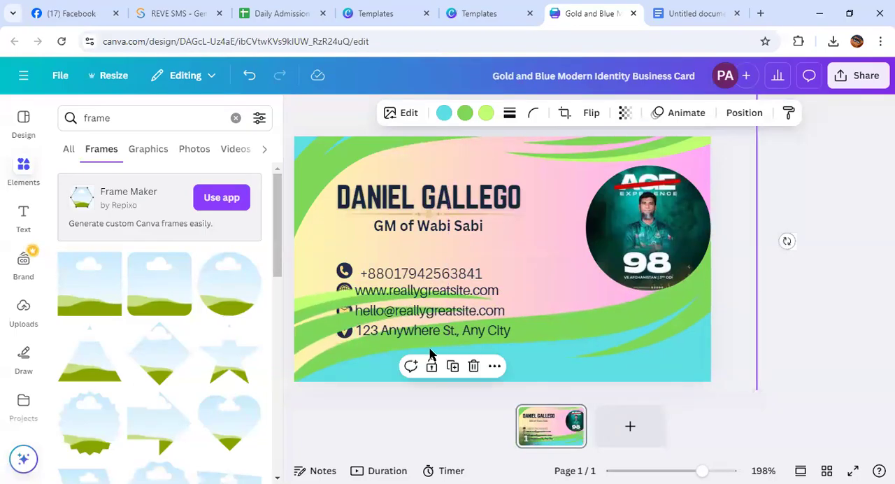
# Shrink the bottom wave to a little over half the card's width and place it in the lower-right corner
pyautogui.moveTo(322, 357); pyautogui.dragTo(617, 295)
pyautogui.moveTo(560, 233); pyautogui.dragTo(416, 214)
pyautogui.moveTo(367, 183); pyautogui.dragTo(701, 349)
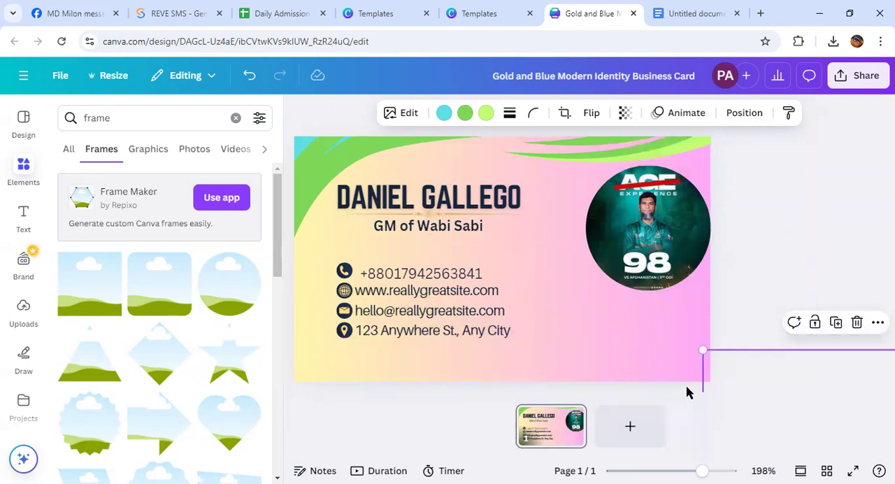
pyautogui.moveTo(703, 350); pyautogui.dragTo(448, 173)
pyautogui.moveTo(396, 162); pyautogui.dragTo(661, 362)
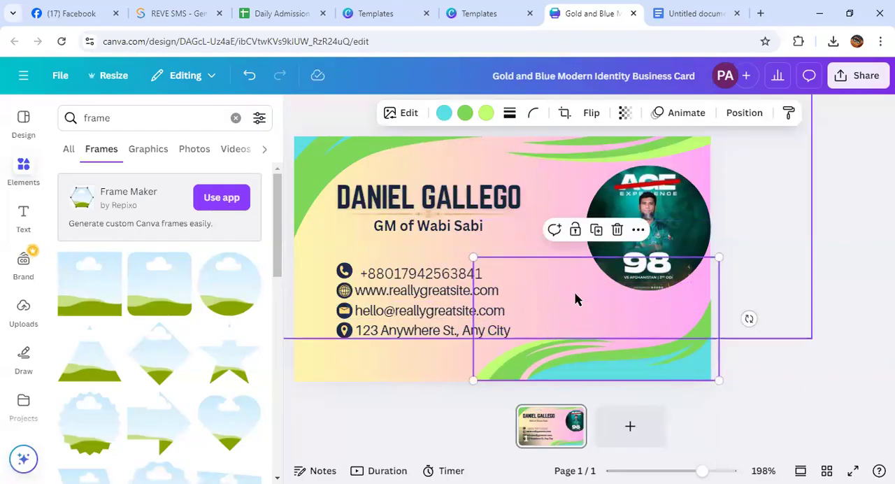
# Rotate the small wave diagonally and place it under the circular photo on page 1, undoing its placement on a new second page
pyautogui.moveTo(748, 318); pyautogui.dragTo(699, 419)
pyautogui.moveTo(569, 329); pyautogui.dragTo(573, 241)
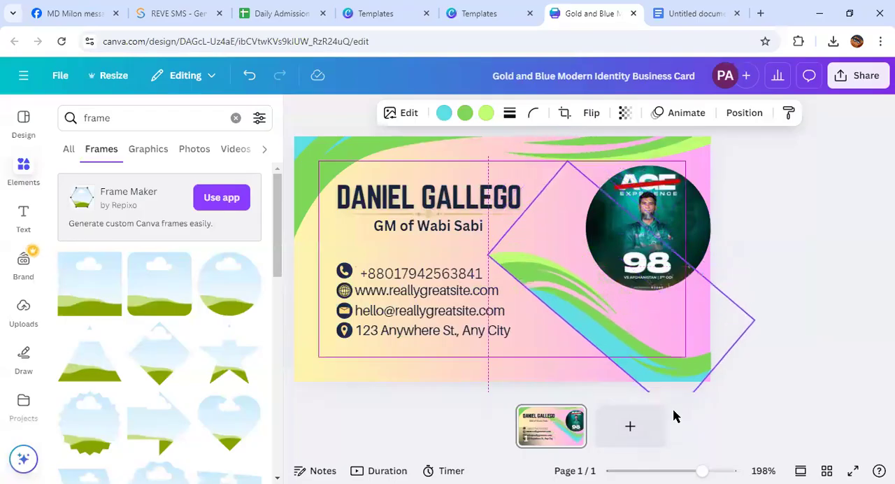
pyautogui.click(657, 421)
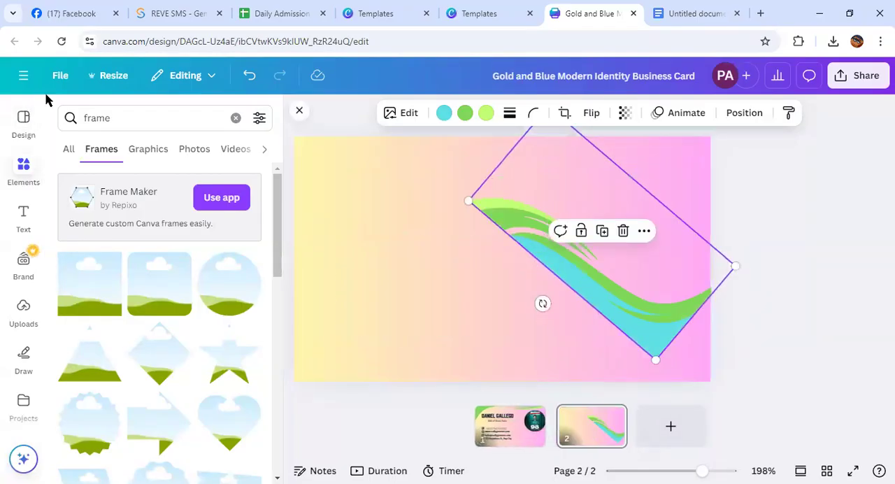
pyautogui.click(249, 75)
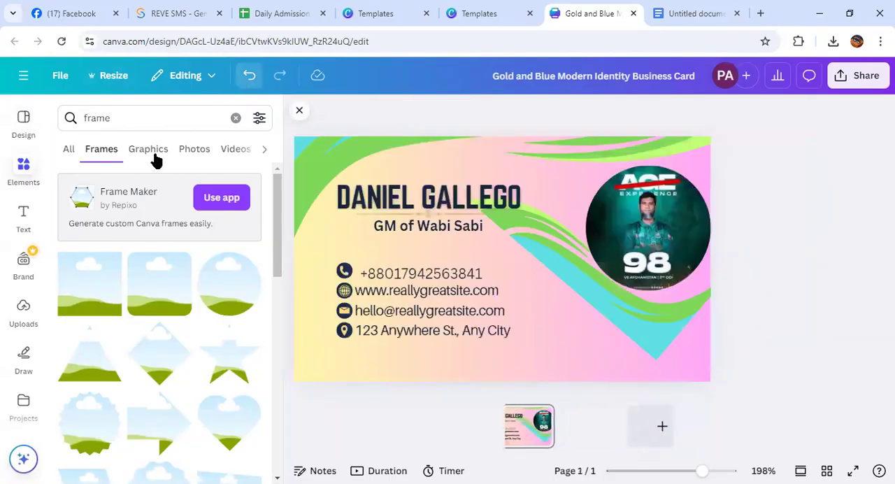
# Take the top wave off the card and move the tilted wave down toward the bottom edge, below the photo
pyautogui.click(613, 294)
pyautogui.click(544, 246)
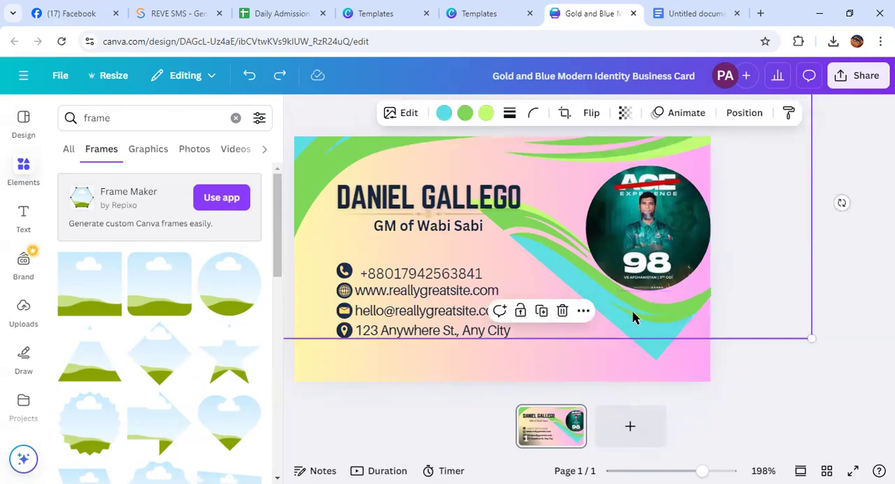
pyautogui.moveTo(763, 292); pyautogui.dragTo(538, 154)
pyautogui.moveTo(633, 311); pyautogui.dragTo(589, 353)
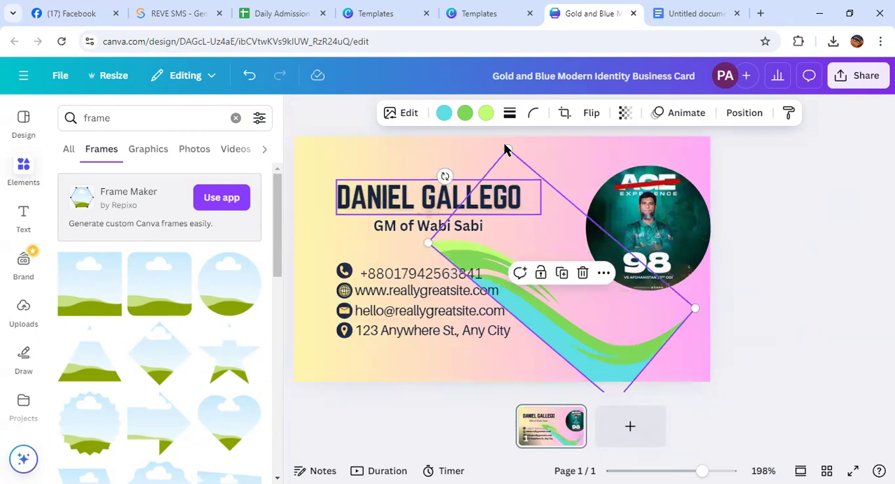
# Try enlarging the wave and rotating it more steeply so it sweeps diagonally across the card beneath the circular photo
pyautogui.moveTo(507, 148); pyautogui.dragTo(495, 10)
pyautogui.moveTo(515, 293); pyautogui.dragTo(536, 238)
pyautogui.moveTo(649, 354); pyautogui.dragTo(678, 391)
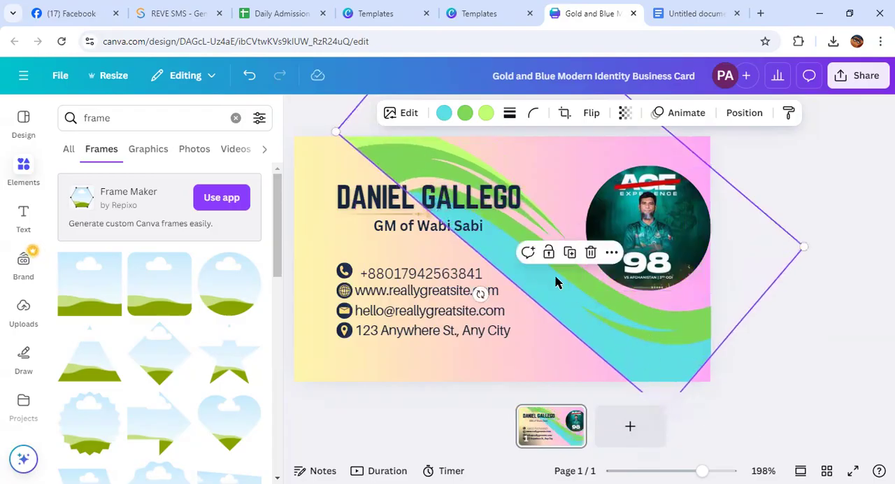
pyautogui.moveTo(479, 293)
pyautogui.mouseDown()
pyautogui.moveTo(486, 306)
pyautogui.moveTo(476, 287)
pyautogui.mouseUp()
pyautogui.moveTo(499, 238); pyautogui.dragTo(538, 222)
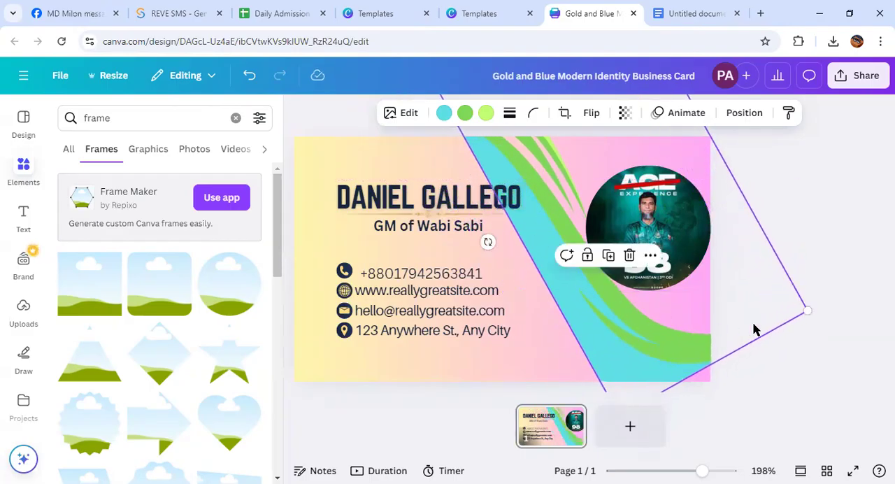
pyautogui.moveTo(807, 310); pyautogui.dragTo(830, 304)
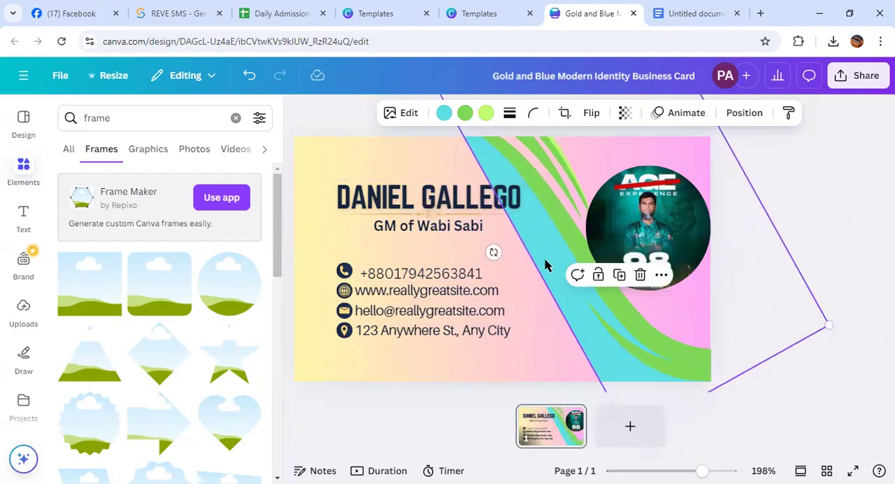
# Move the enlarged, rotated wave completely off the card, beyond its right edge
pyautogui.moveTo(543, 230); pyautogui.dragTo(493, 189)
pyautogui.moveTo(522, 250); pyautogui.dragTo(864, 318)
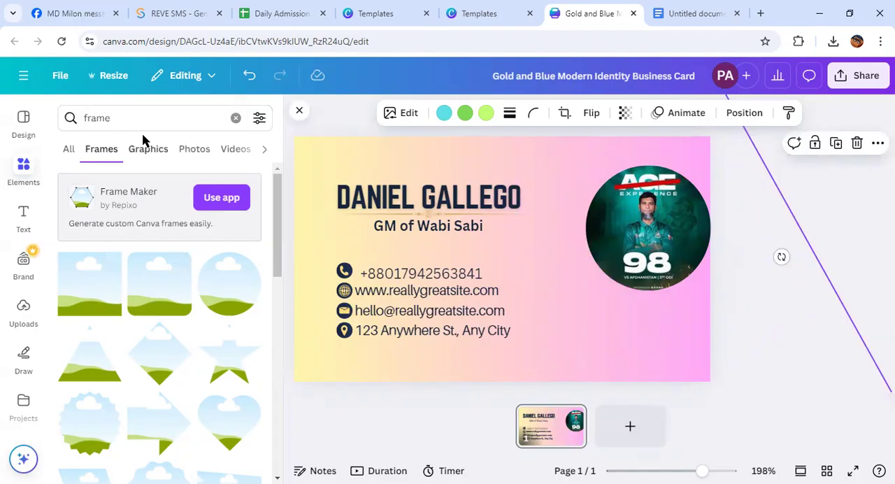
# Replace the "frame" element search with a frame search for "corner"
pyautogui.click(83, 118)
pyautogui.press('BackSpace')
pyautogui.write('corner')
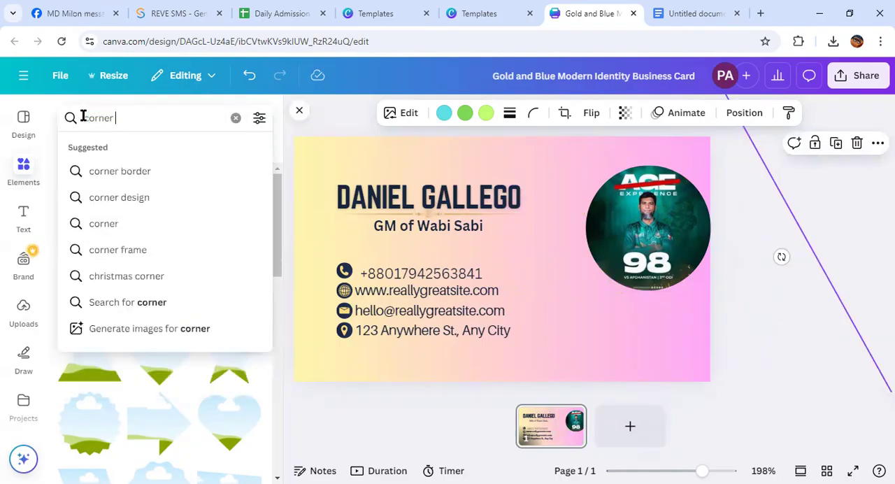
pyautogui.press('Return')
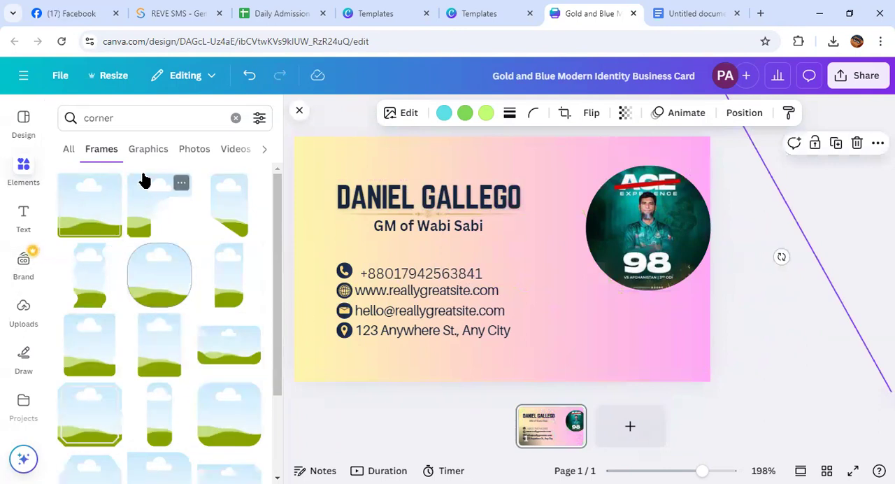
pyautogui.click(22, 172)
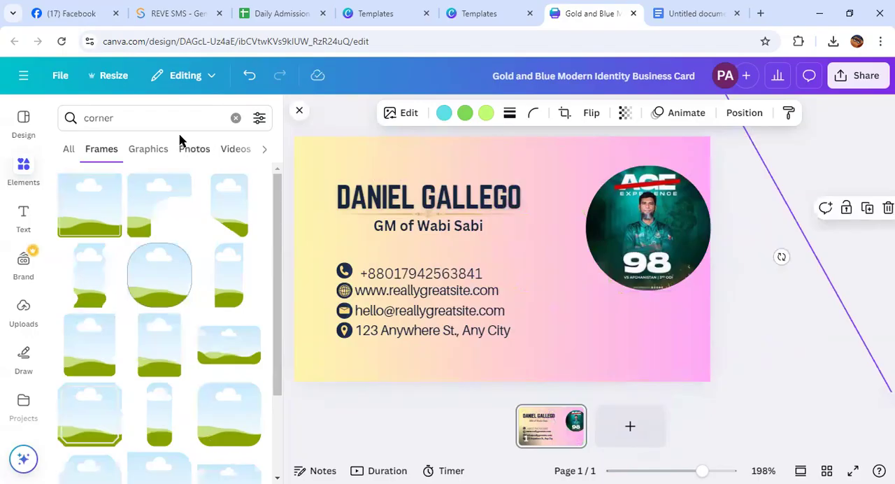
pyautogui.click(299, 110)
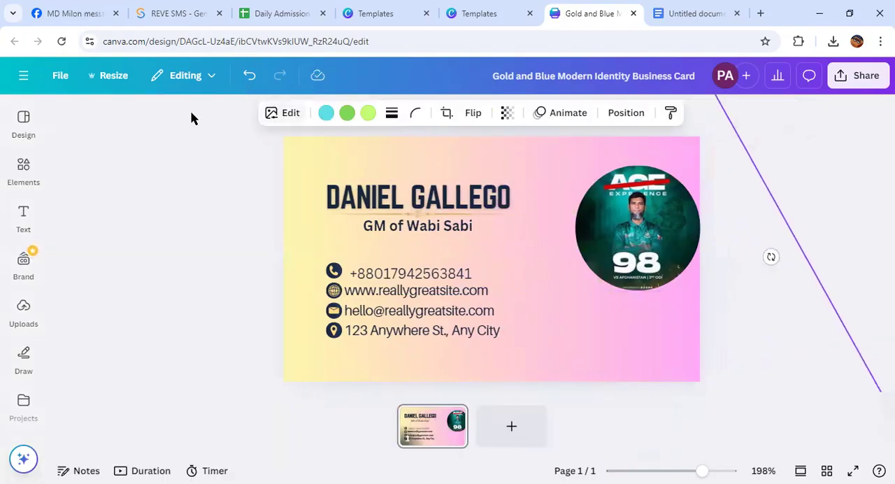
pyautogui.click(25, 176)
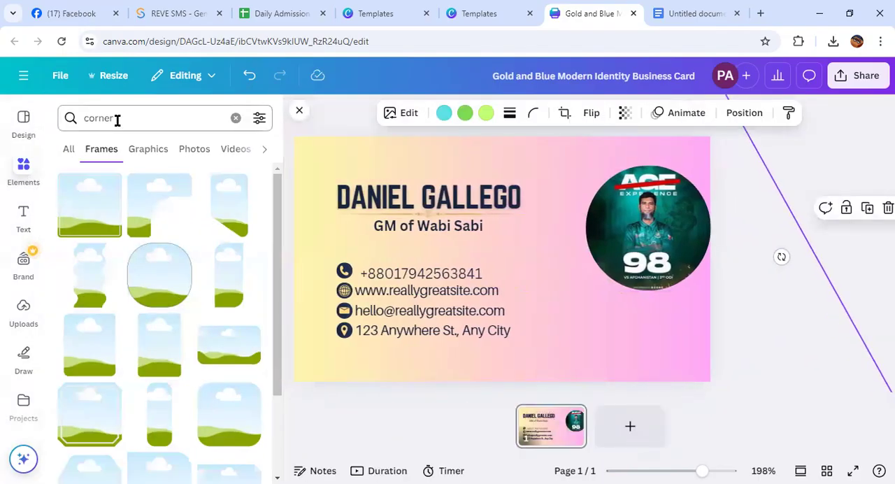
pyautogui.click(18, 129)
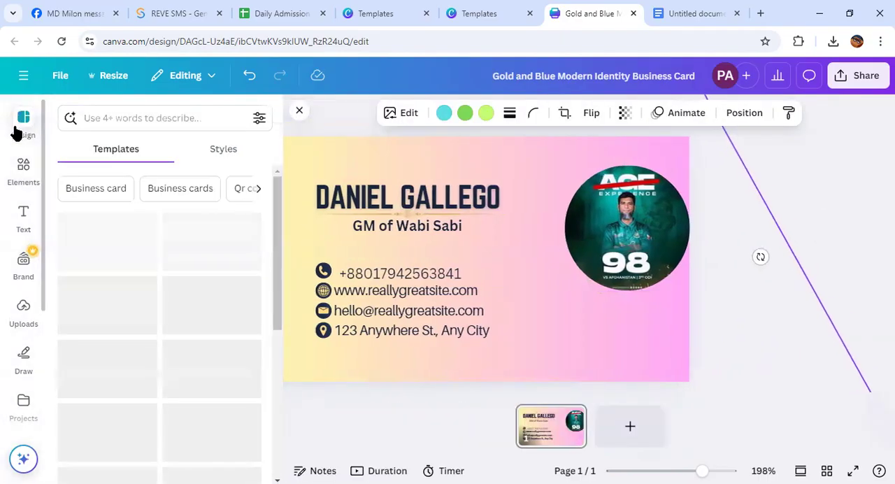
pyautogui.click(25, 172)
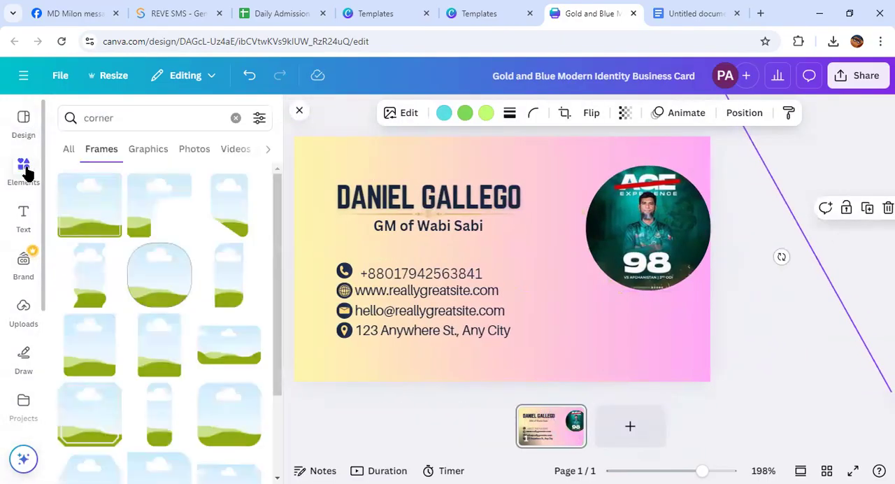
pyautogui.click(298, 111)
pyautogui.click(23, 175)
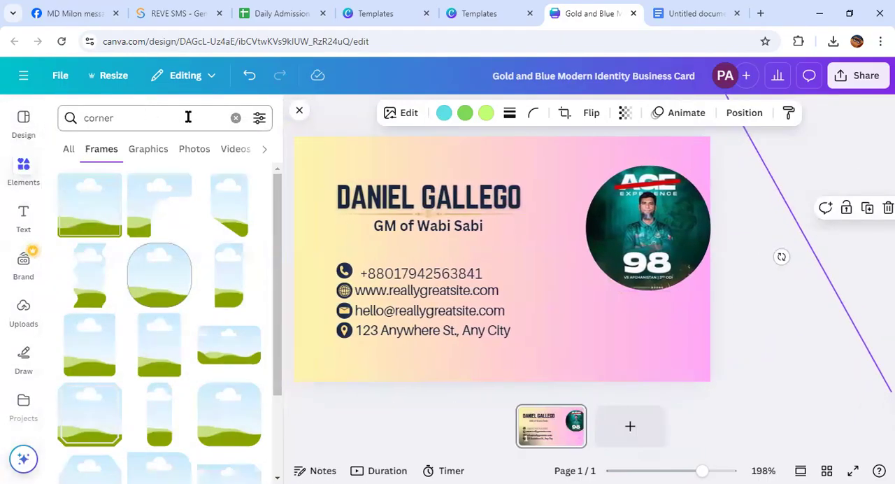
# Clear the "corner" search and look through the general element categories and the full set of recently used elements
pyautogui.click(235, 122)
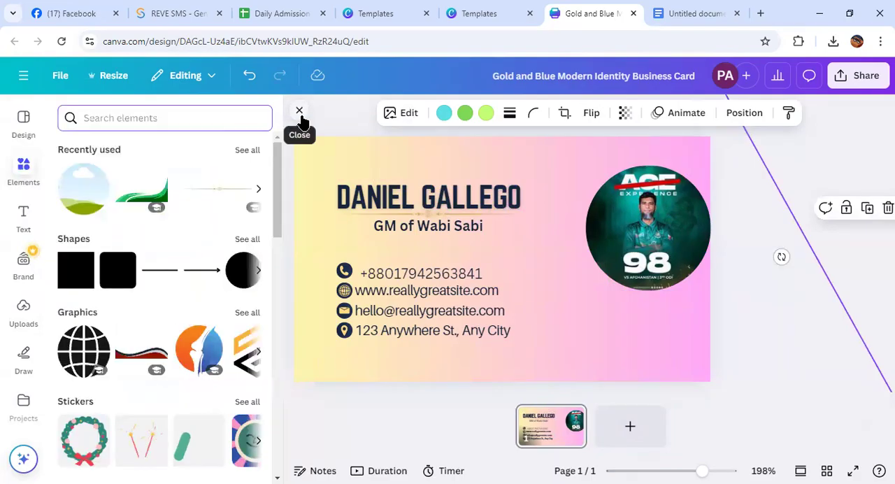
pyautogui.click(299, 111)
pyautogui.click(23, 175)
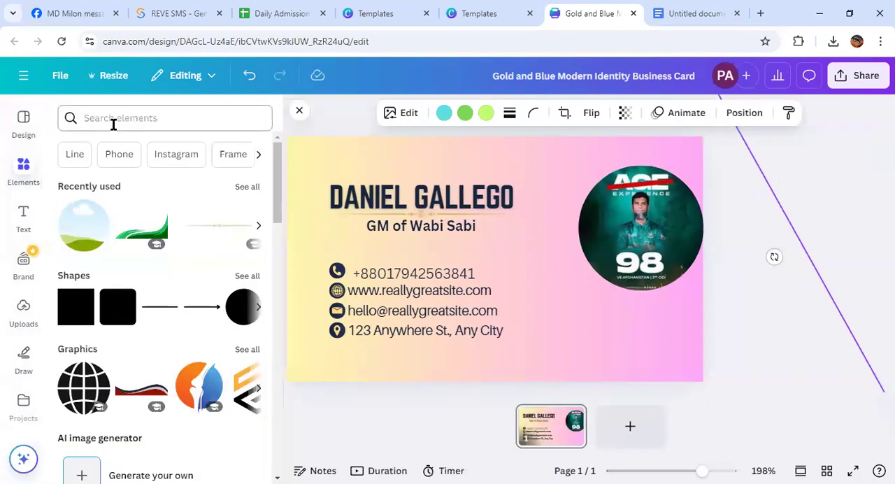
pyautogui.scroll(-3, 166, 278)
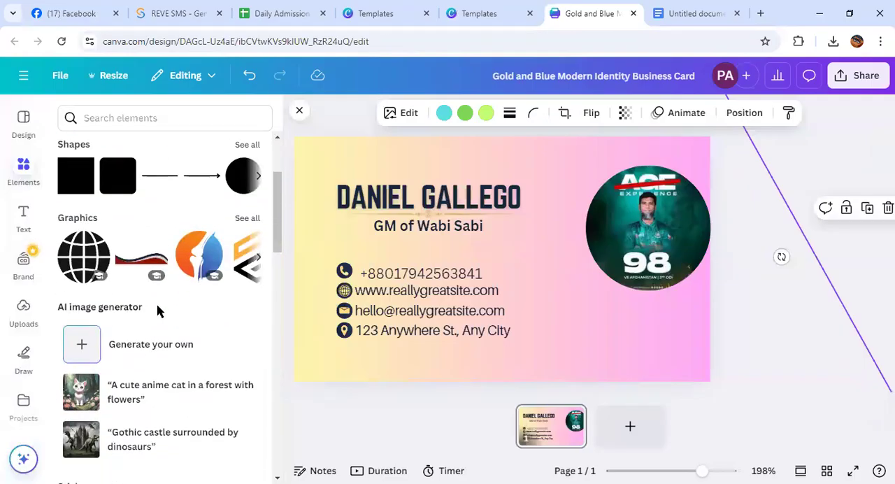
pyautogui.scroll(3, 202, 244)
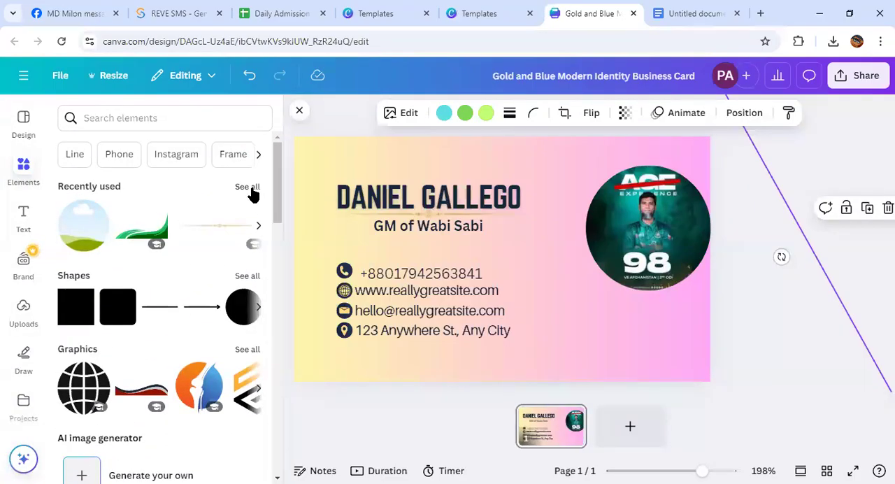
pyautogui.click(249, 187)
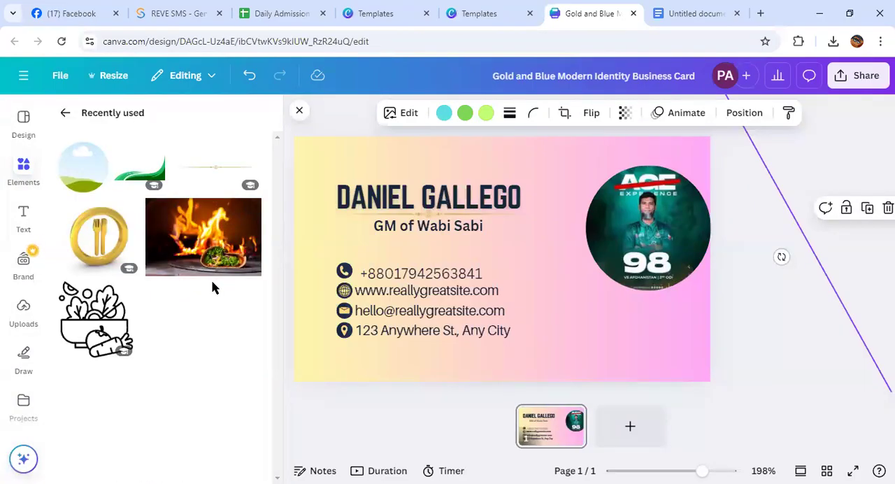
pyautogui.click(299, 111)
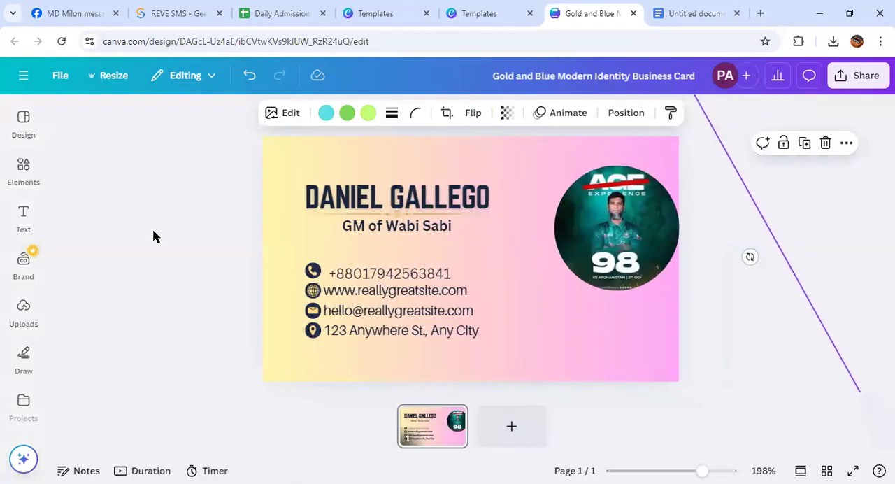
pyautogui.click(23, 171)
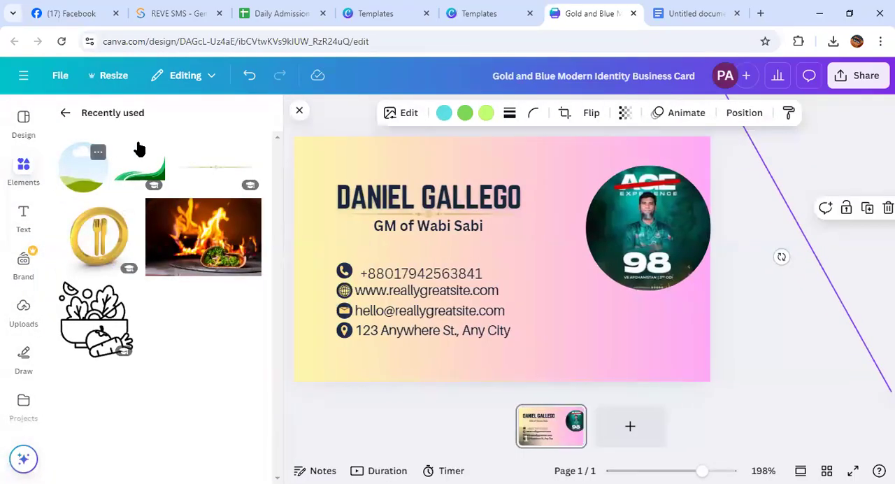
pyautogui.click(65, 112)
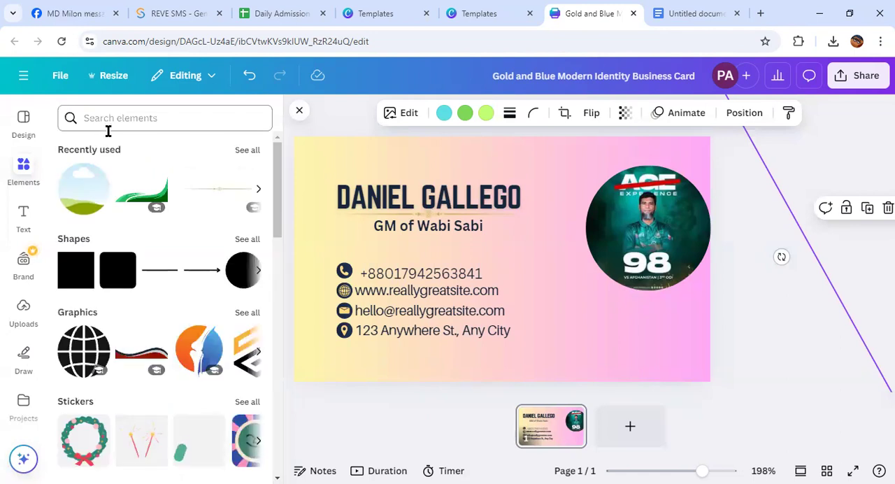
# Search all element types for "corner" and look through the results
pyautogui.click(138, 117)
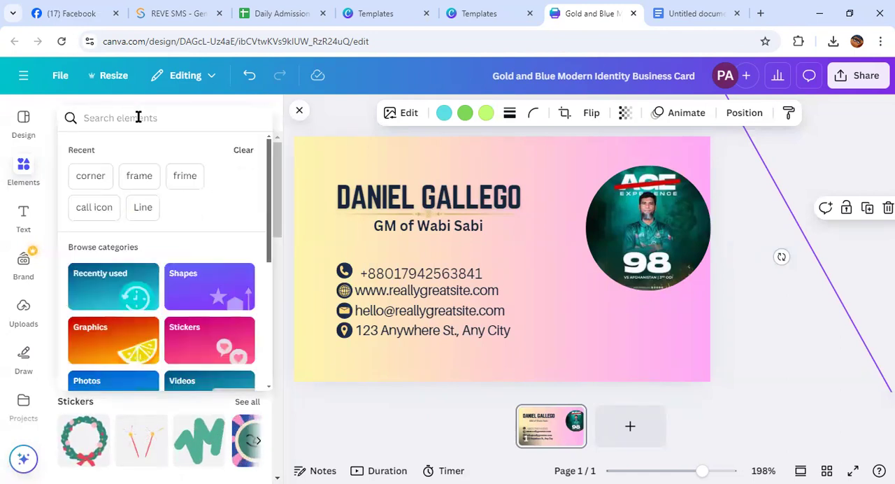
pyautogui.write('corner')
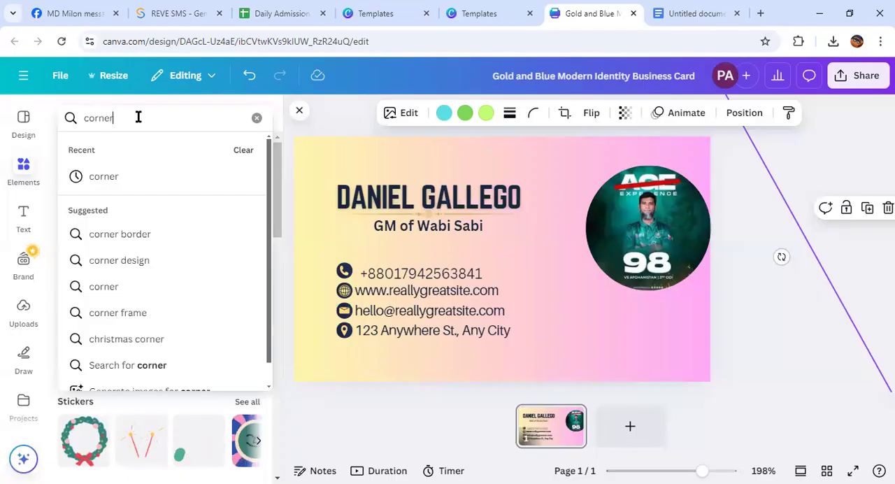
pyautogui.press('Return')
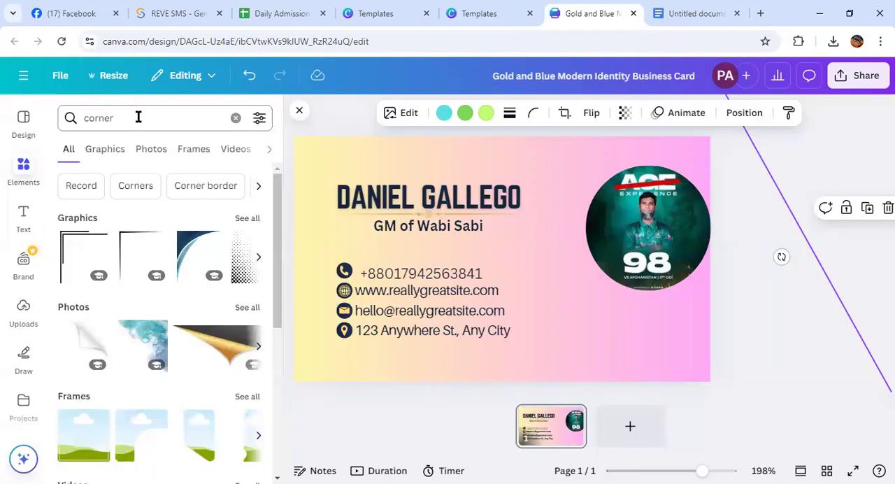
pyautogui.scroll(-1, 140, 277)
pyautogui.scroll(-4, 138, 280)
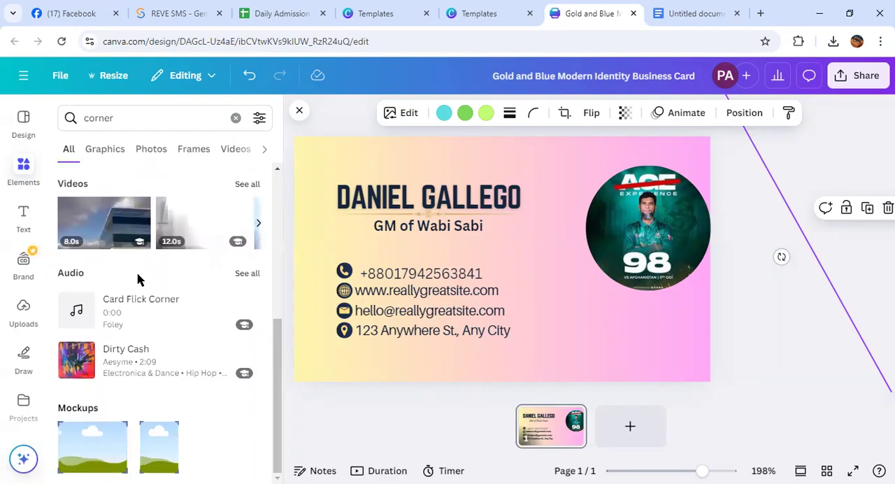
pyautogui.scroll(5, 138, 280)
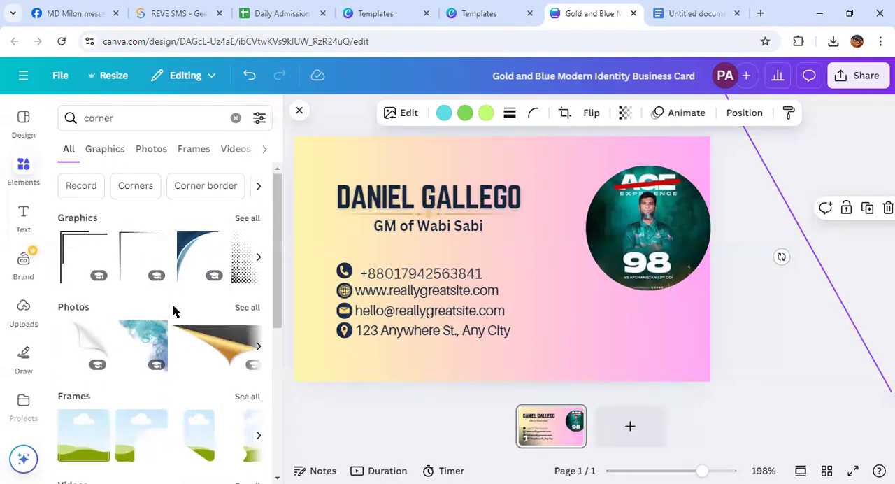
# Browse all "corner" photo results for a decoration that suits the card
pyautogui.click(249, 308)
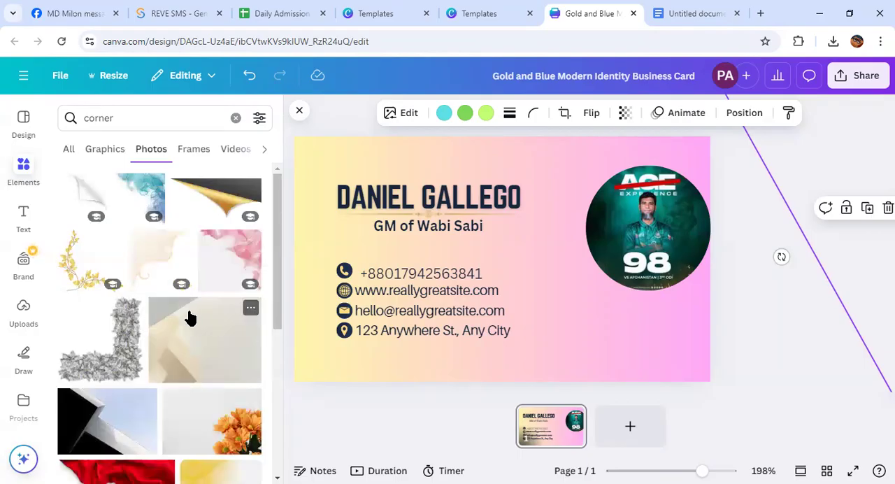
pyautogui.scroll(-5, 190, 318)
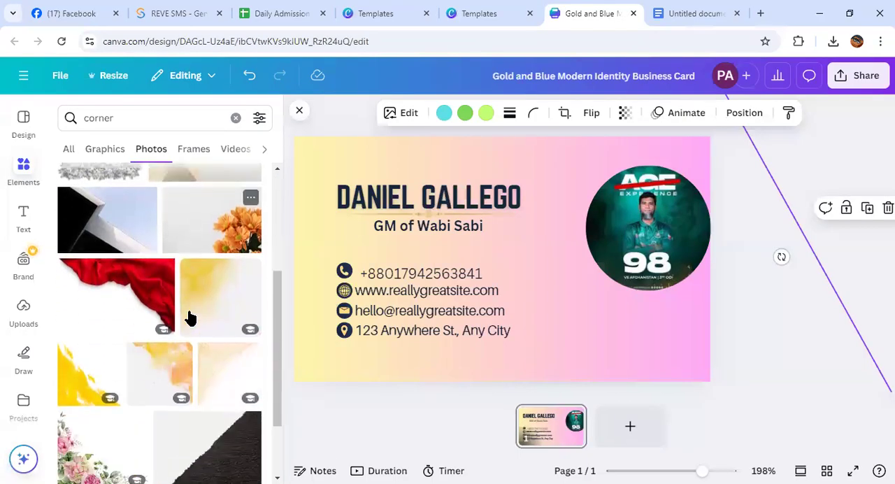
pyautogui.scroll(-1, 190, 318)
pyautogui.scroll(5, 189, 320)
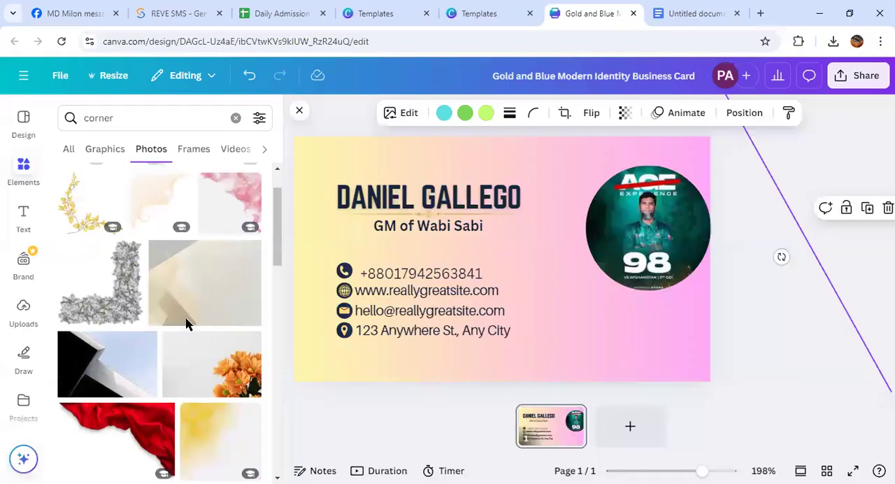
pyautogui.scroll(-10, 188, 325)
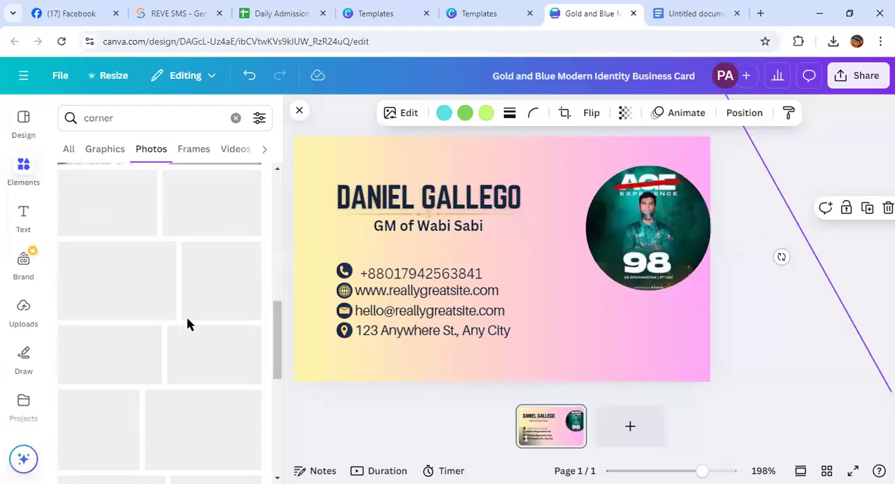
pyautogui.scroll(-6, 189, 329)
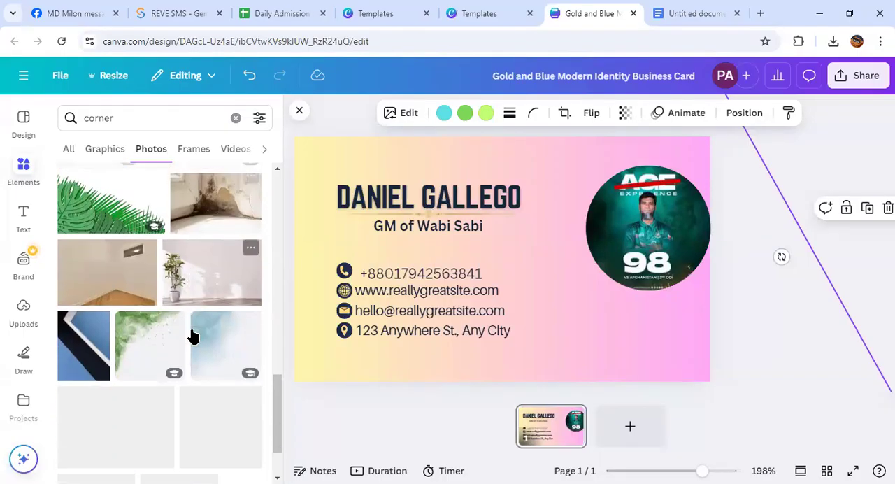
pyautogui.scroll(-3, 201, 347)
pyautogui.scroll(4, 202, 348)
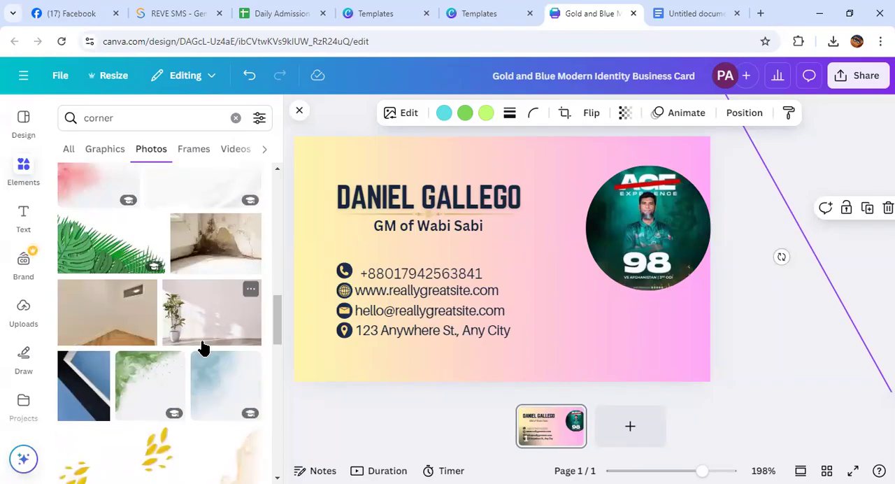
# Try adding the green palm-leaf photo to the card, shrunk toward its own lower-left corner, and delete it
pyautogui.scroll(1, 202, 350)
pyautogui.click(119, 311)
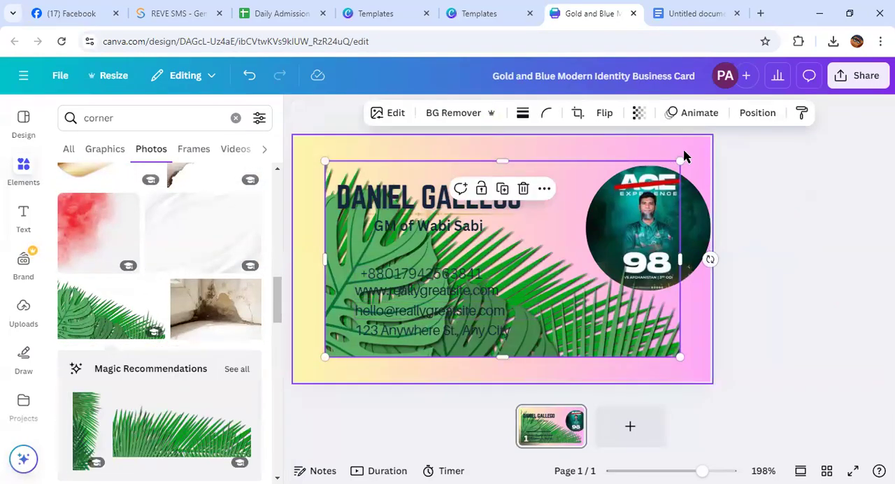
pyautogui.moveTo(673, 159); pyautogui.dragTo(375, 330)
pyautogui.press('Delete')
# Browse the "corner" graphics results for a decoration that suits the card
pyautogui.scroll(3, 105, 279)
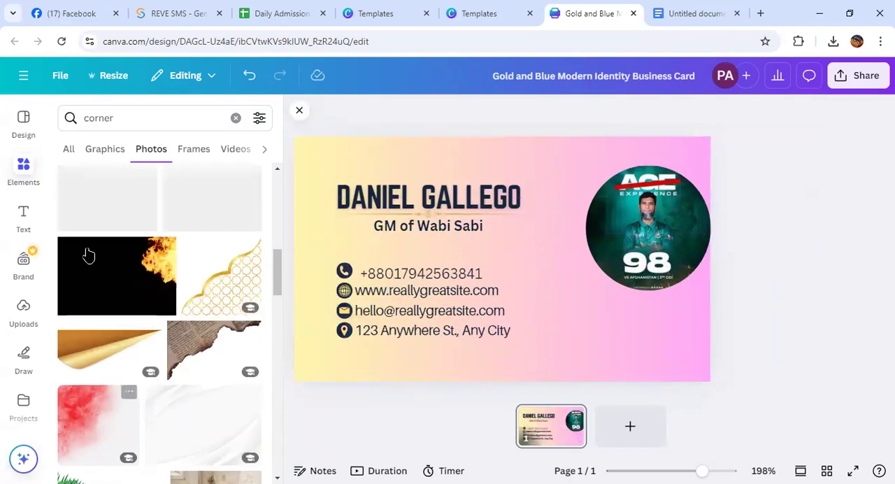
pyautogui.click(111, 149)
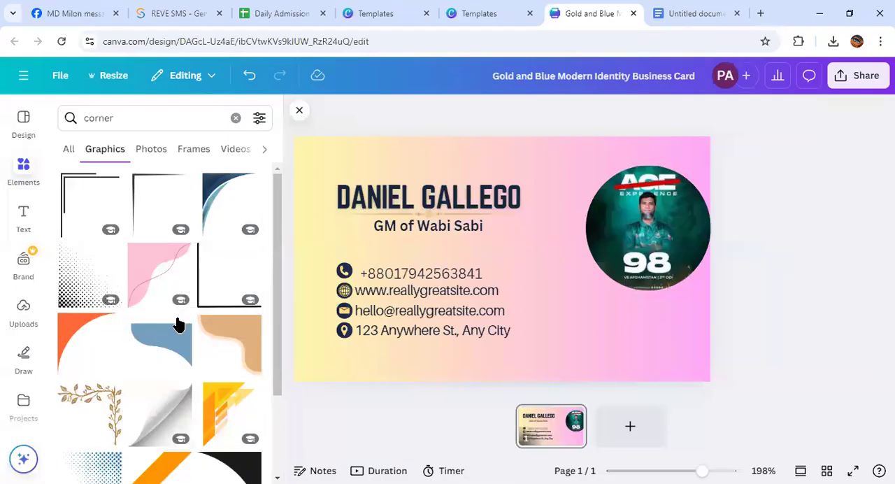
pyautogui.scroll(-2, 177, 324)
pyautogui.scroll(-2, 174, 326)
pyautogui.scroll(-3, 174, 342)
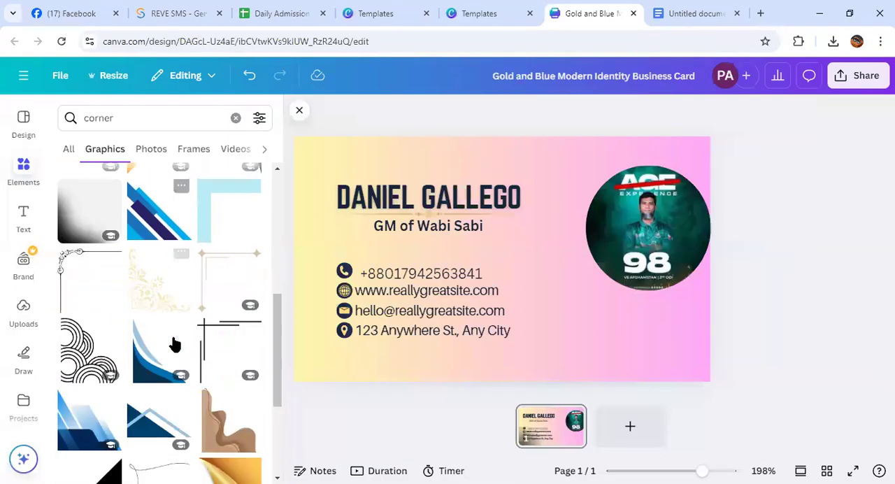
pyautogui.scroll(-3, 163, 387)
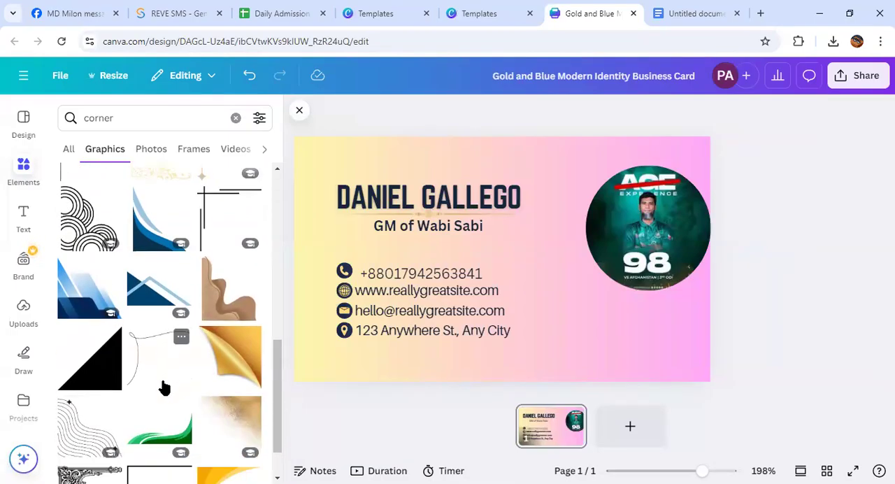
pyautogui.scroll(-1, 163, 388)
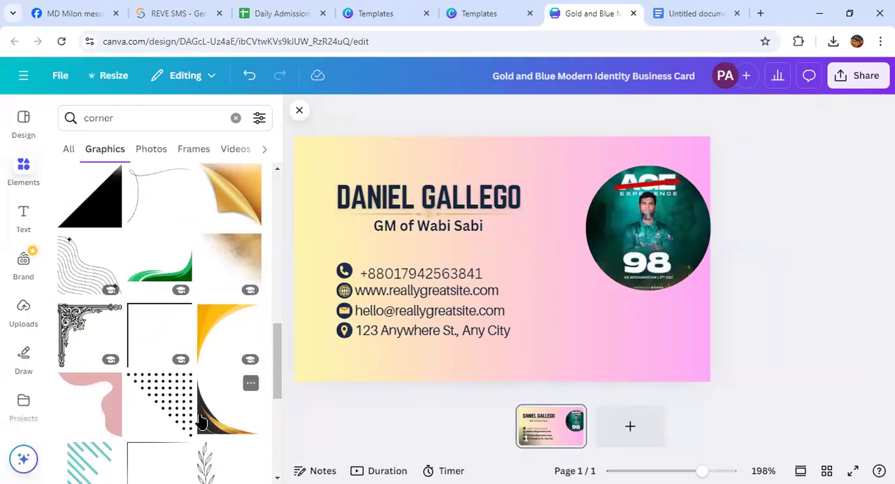
# Try adding the curved black-and-gold corner graphic, enlarged and rotated around the card's lower-right area, and delete it
pyautogui.click(241, 391)
pyautogui.moveTo(495, 256); pyautogui.dragTo(609, 295)
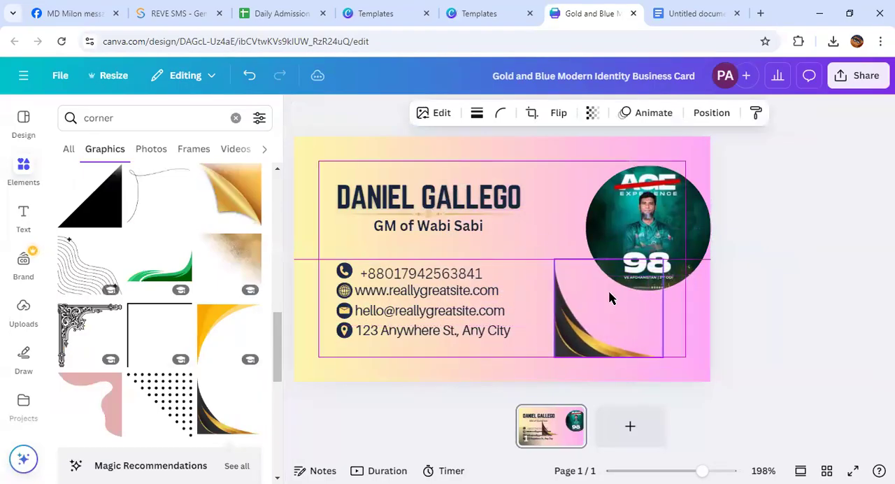
pyautogui.moveTo(691, 307); pyautogui.dragTo(687, 269)
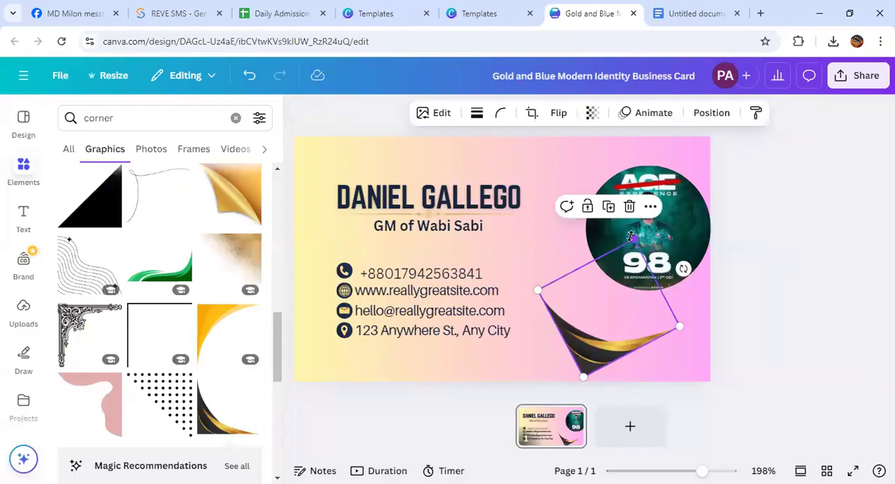
pyautogui.moveTo(632, 238); pyautogui.dragTo(570, 6)
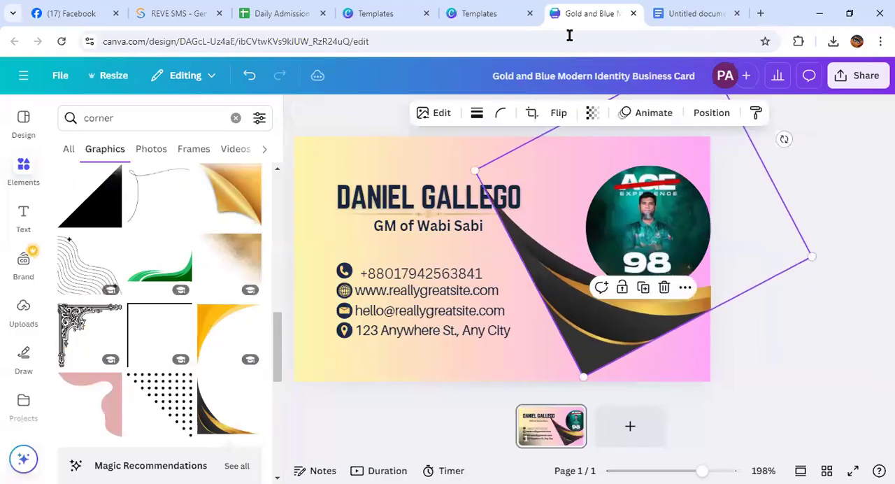
pyautogui.keyDown('shift'); pyautogui.click(515, 204); pyautogui.keyUp('shift')
pyautogui.click(854, 316)
pyautogui.click(551, 320)
pyautogui.moveTo(552, 320); pyautogui.dragTo(550, 339)
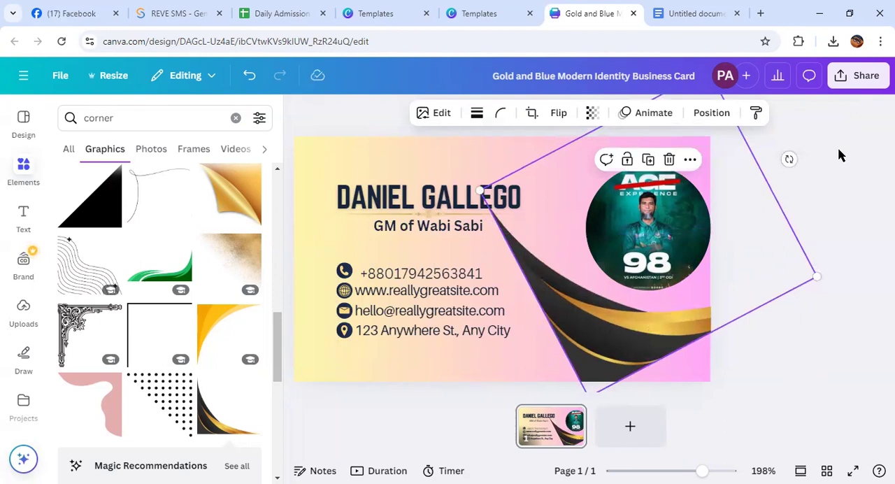
pyautogui.moveTo(789, 156); pyautogui.dragTo(806, 203)
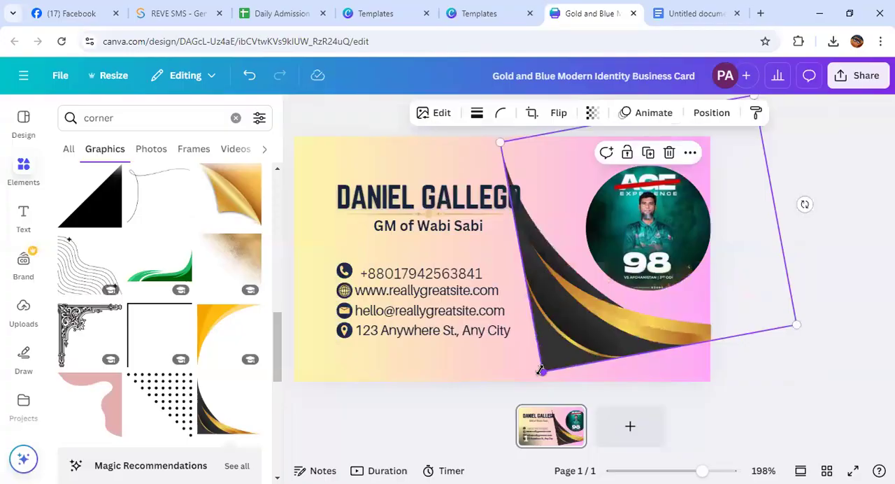
pyautogui.press('Delete')
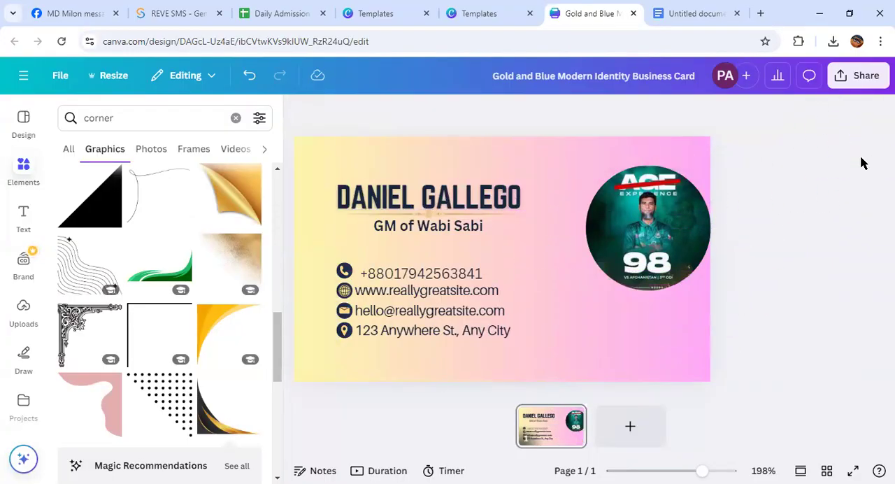
# Undo the recent decoration, photo and text changes back to the card's navy-and-gold corner waves
pyautogui.click(248, 75)
pyautogui.click(248, 74)
pyautogui.click(248, 75)
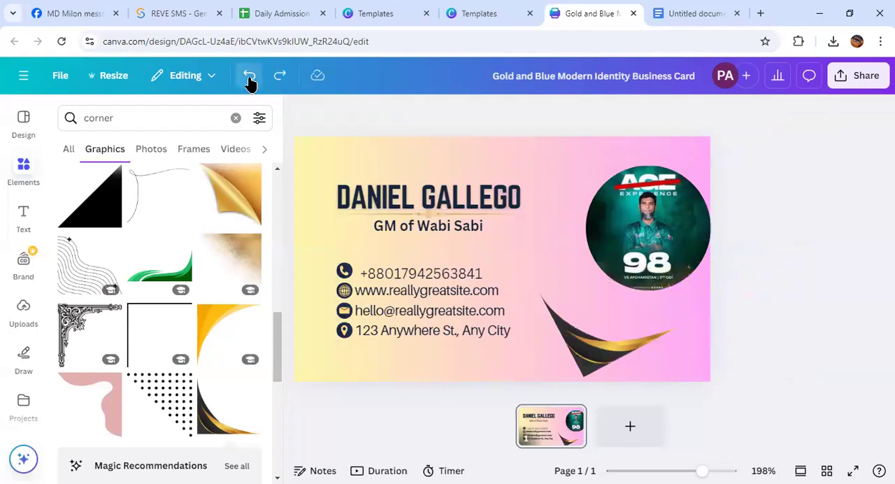
pyautogui.click(249, 77)
pyautogui.click(249, 77)
pyautogui.click(249, 76)
pyautogui.click(249, 77)
pyautogui.click(250, 78)
pyautogui.click(250, 78)
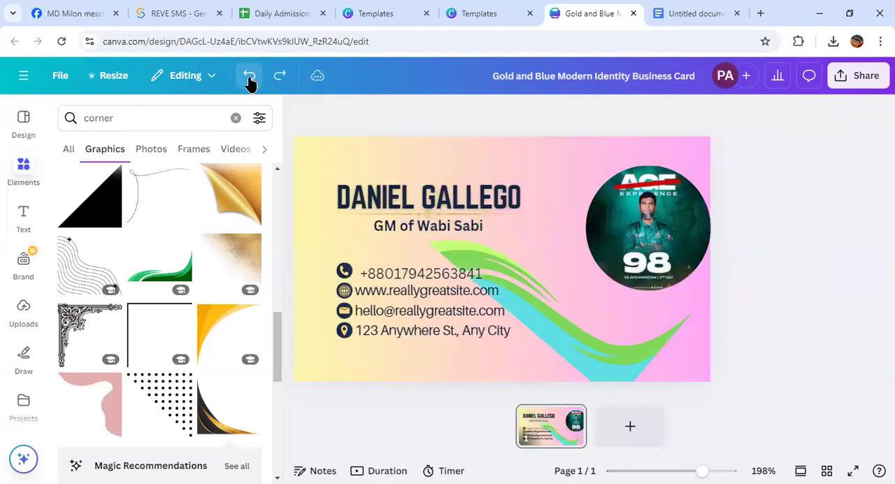
pyautogui.click(249, 78)
pyautogui.click(250, 78)
pyautogui.click(249, 78)
pyautogui.click(249, 79)
pyautogui.click(249, 79)
pyautogui.click(250, 78)
pyautogui.click(250, 78)
pyautogui.click(249, 78)
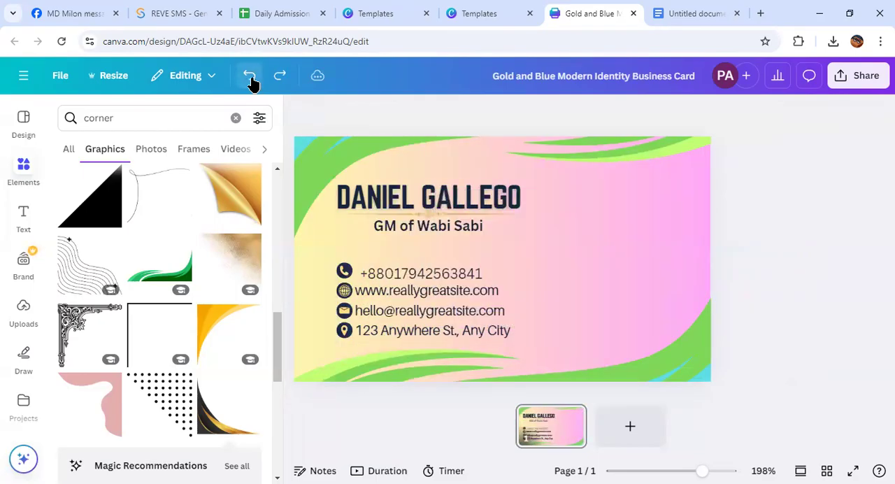
pyautogui.click(250, 78)
pyautogui.click(253, 81)
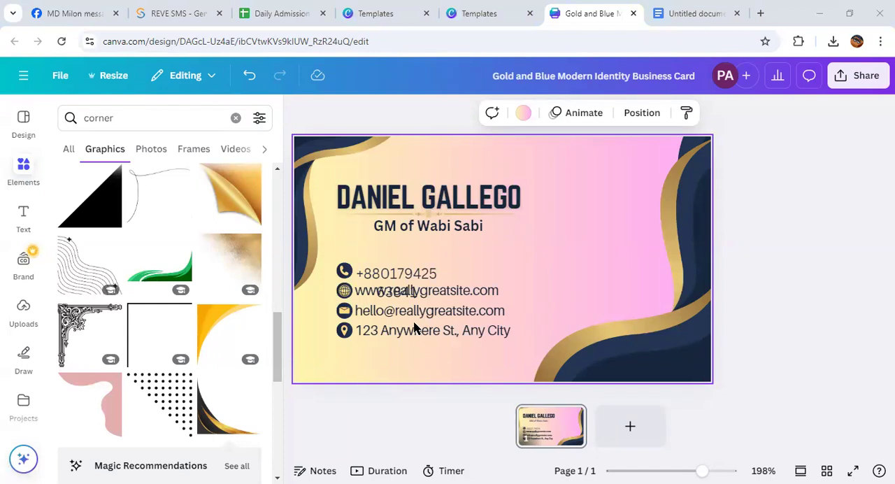
# Widen the phone number's text box so it fits on one line and align it beside the phone icon
pyautogui.click(868, 278)
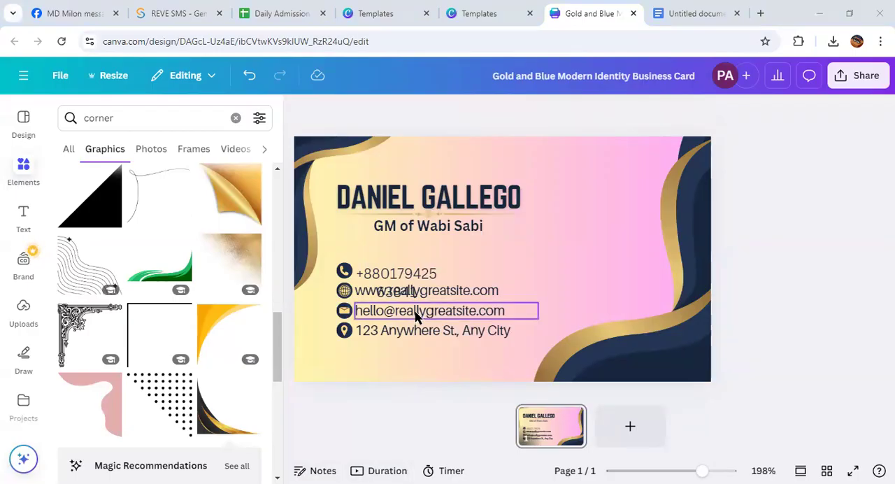
pyautogui.moveTo(408, 296); pyautogui.dragTo(405, 276)
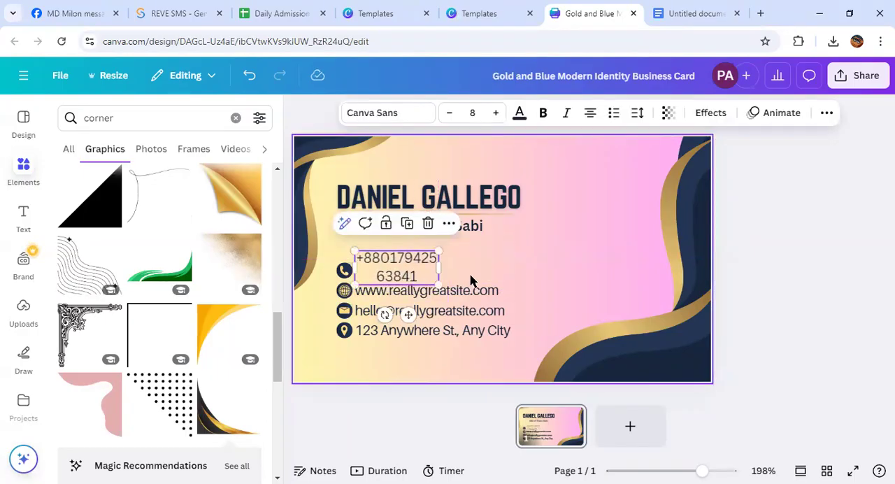
pyautogui.click(437, 268)
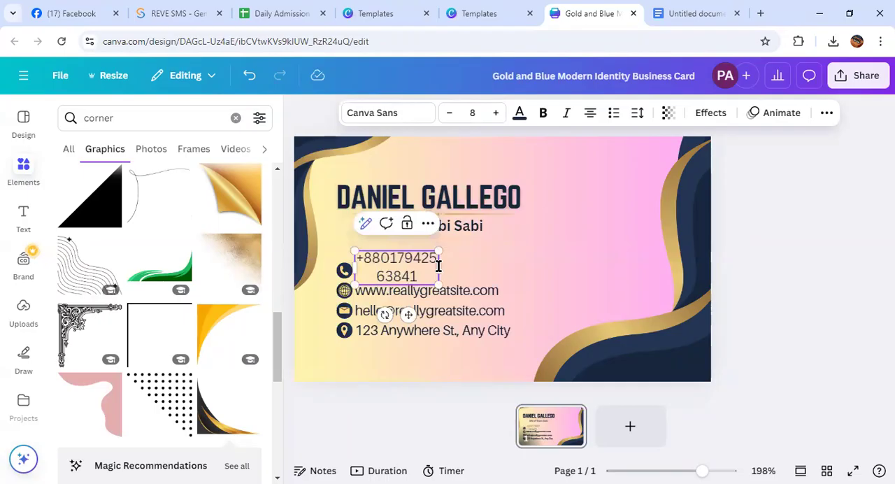
pyautogui.moveTo(440, 266); pyautogui.dragTo(502, 264)
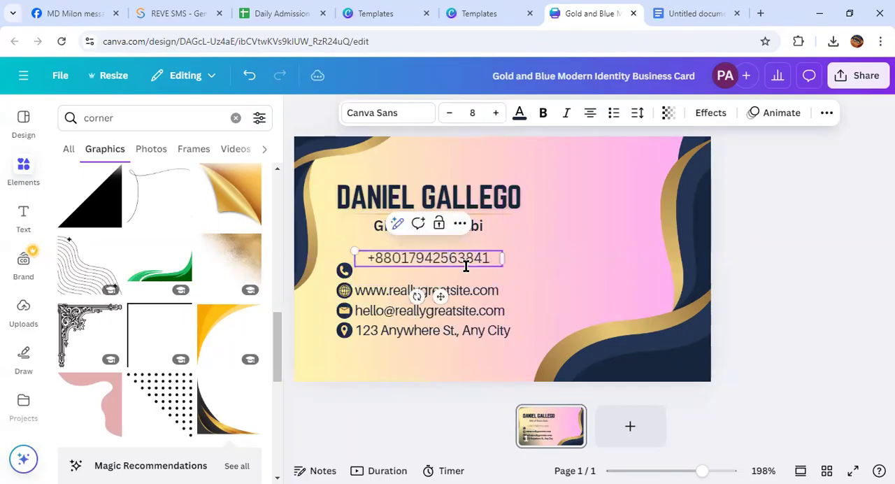
pyautogui.moveTo(443, 293); pyautogui.dragTo(428, 309)
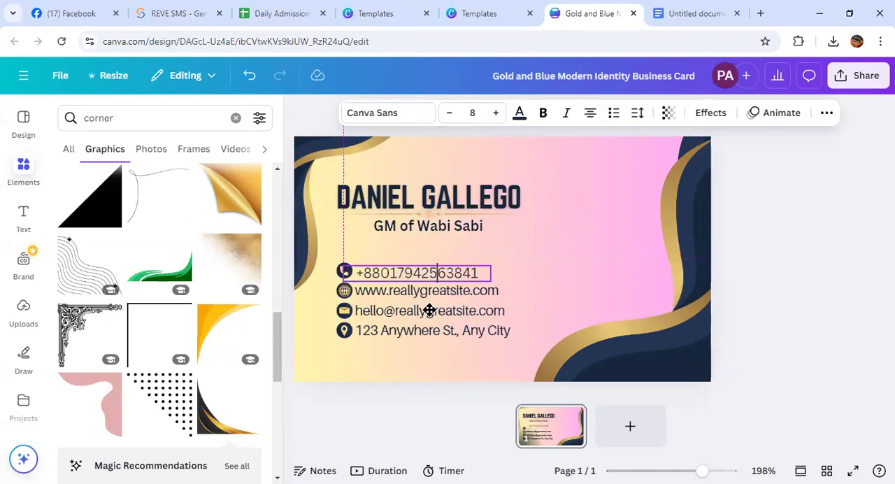
pyautogui.click(635, 276)
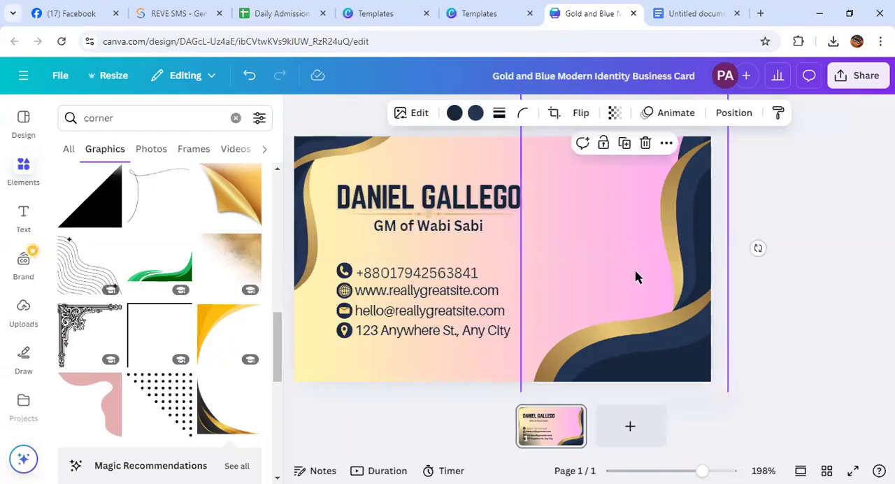
# Clear the "corner" search and place the recently used plain circular frame on the card's right side
pyautogui.click(818, 246)
pyautogui.click(24, 170)
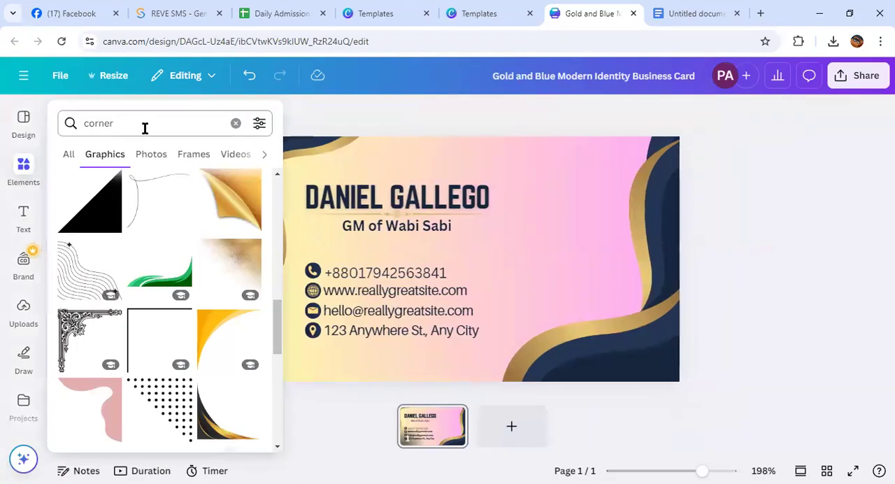
pyautogui.click(236, 122)
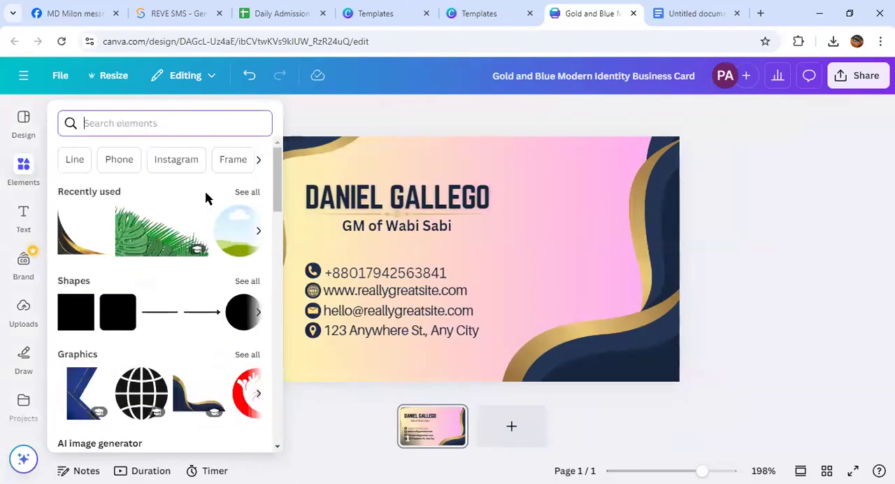
pyautogui.click(241, 242)
pyautogui.moveTo(475, 269); pyautogui.dragTo(603, 270)
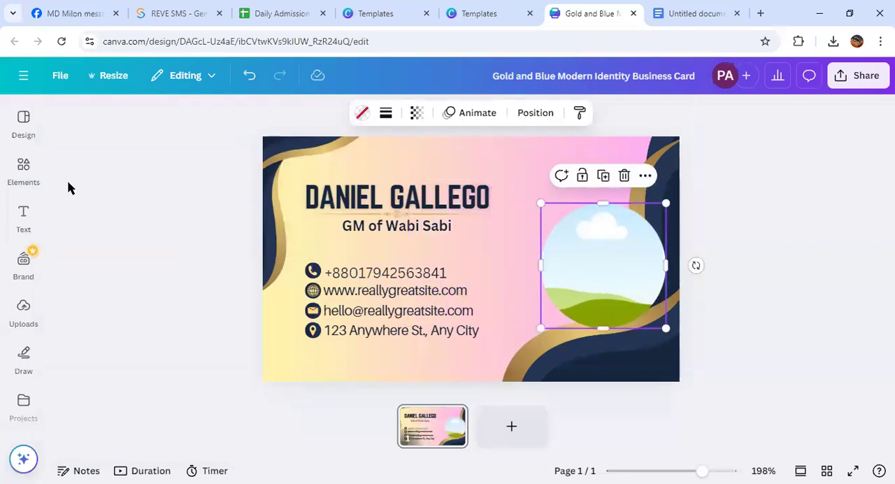
# Search the elements for "round circle" and add the gold-rimmed circular frame to the card
pyautogui.click(24, 171)
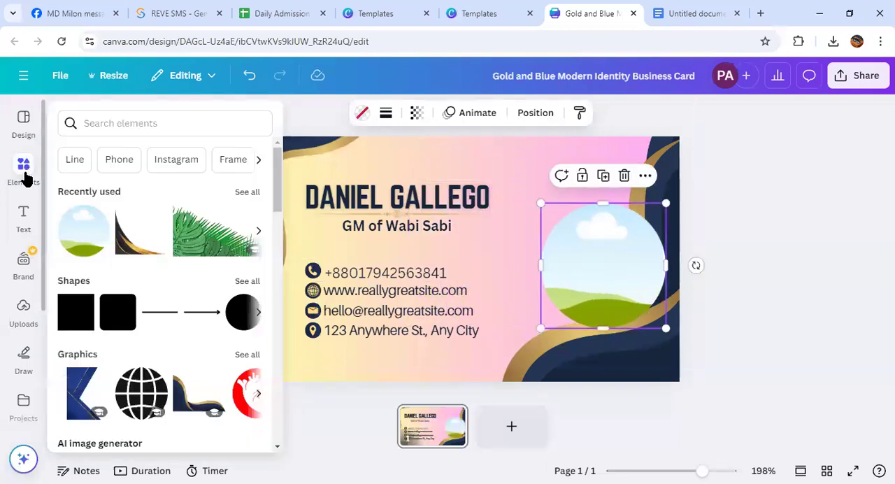
pyautogui.click(98, 124)
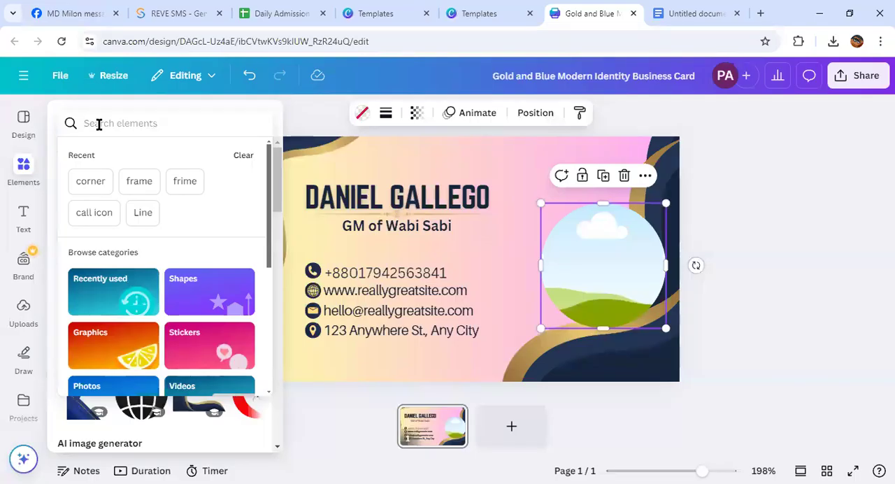
pyautogui.write('round')
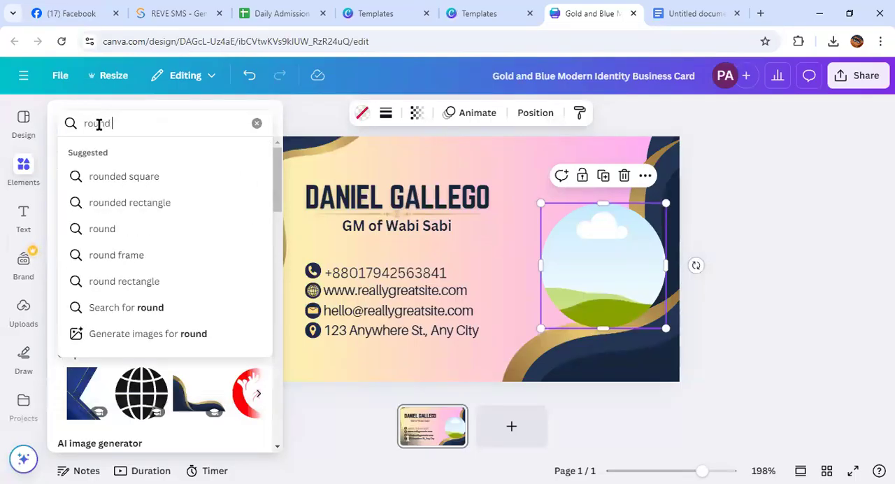
pyautogui.write(' c')
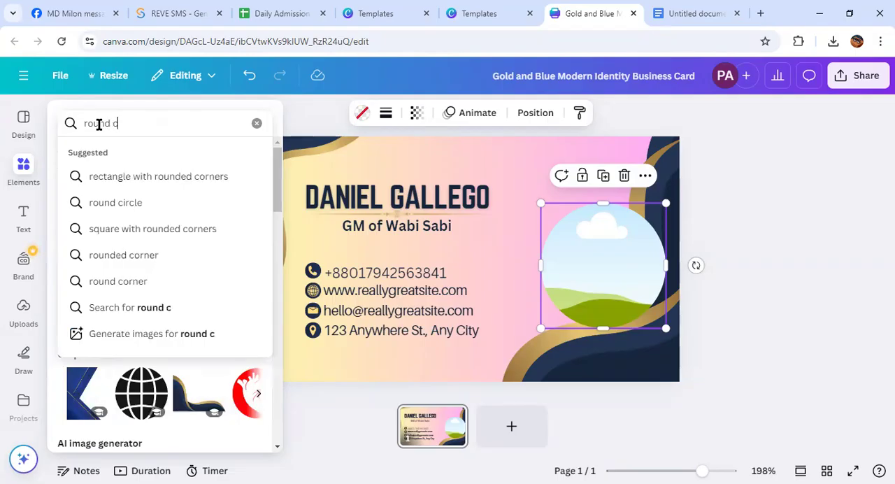
pyautogui.write('ircle')
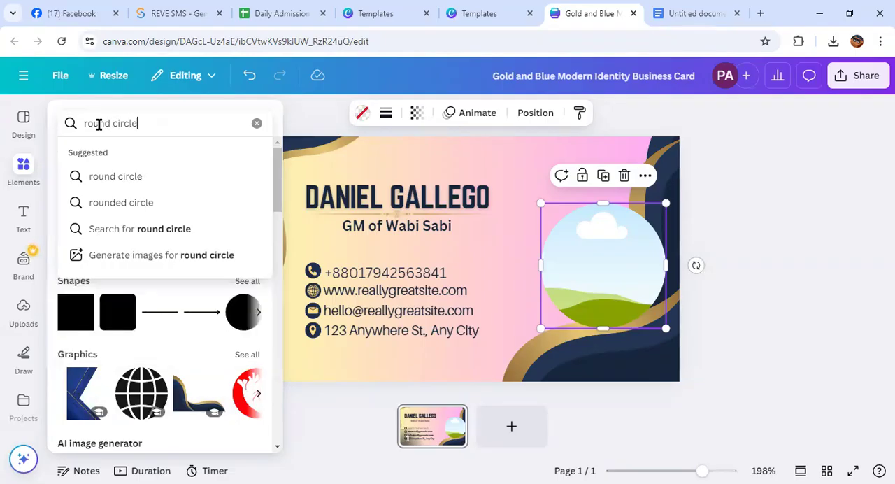
pyautogui.press('Return')
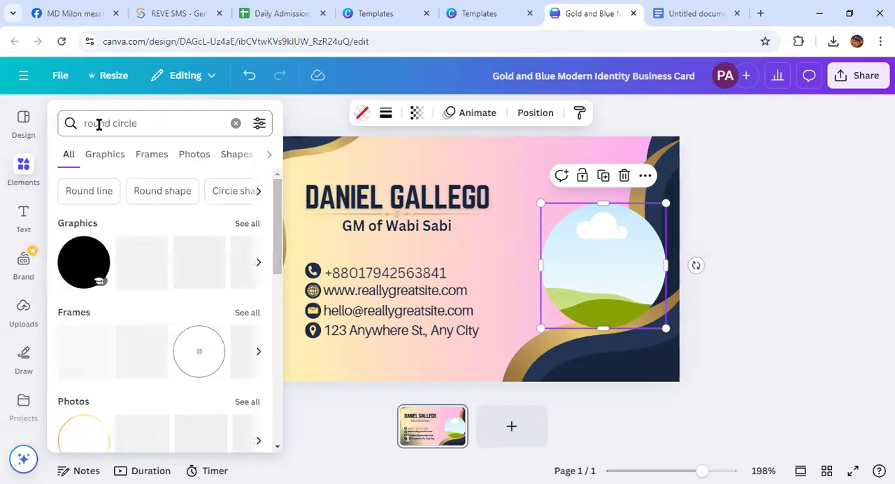
pyautogui.scroll(-2, 154, 312)
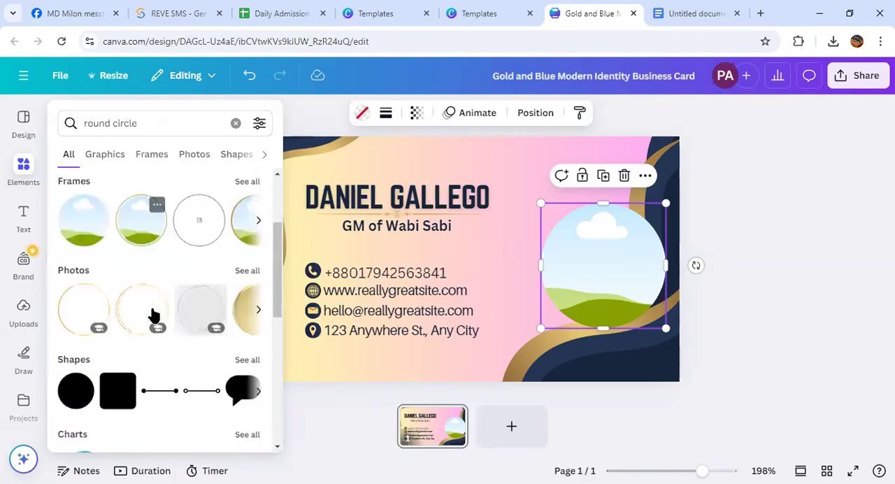
pyautogui.click(251, 224)
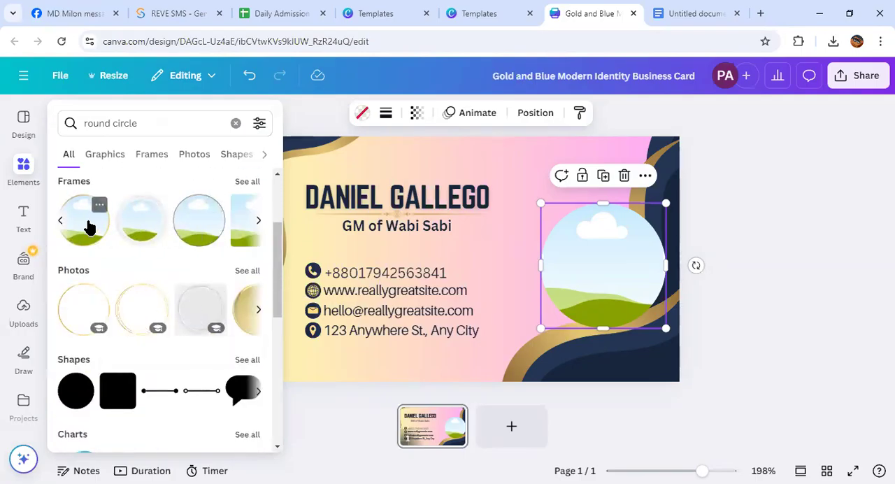
pyautogui.click(88, 223)
# Delete the plain circular frame and move the gold-rimmed frame into its place on the card's right side
pyautogui.click(581, 270)
pyautogui.press('Delete')
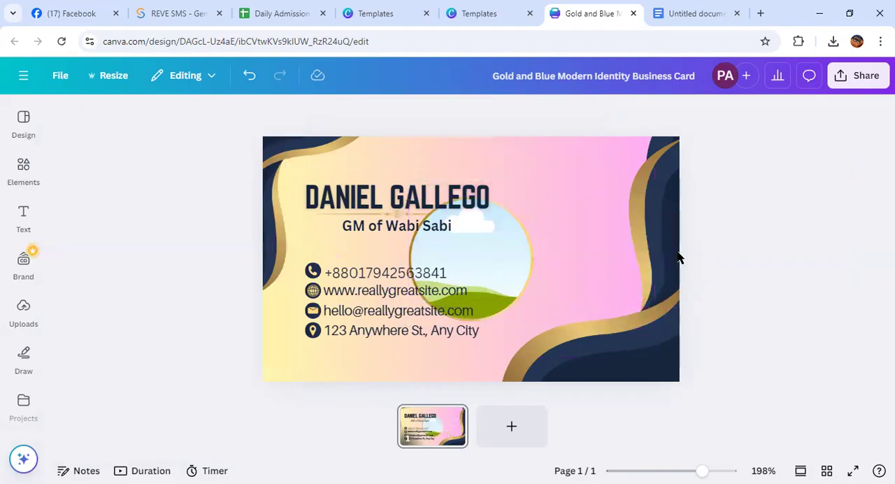
pyautogui.moveTo(488, 265); pyautogui.dragTo(602, 271)
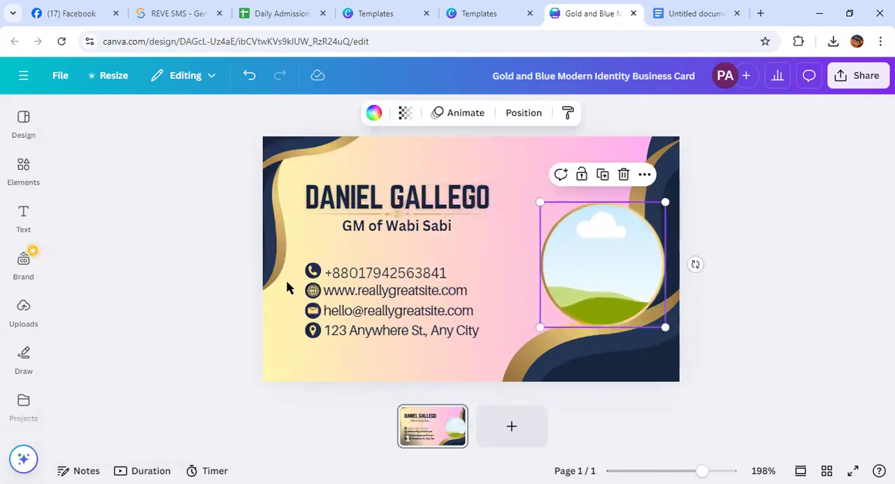
# Add the uploaded green "98" cricketer poster to the card and fit it into the gold-rimmed circular frame
pyautogui.click(21, 314)
pyautogui.click(80, 427)
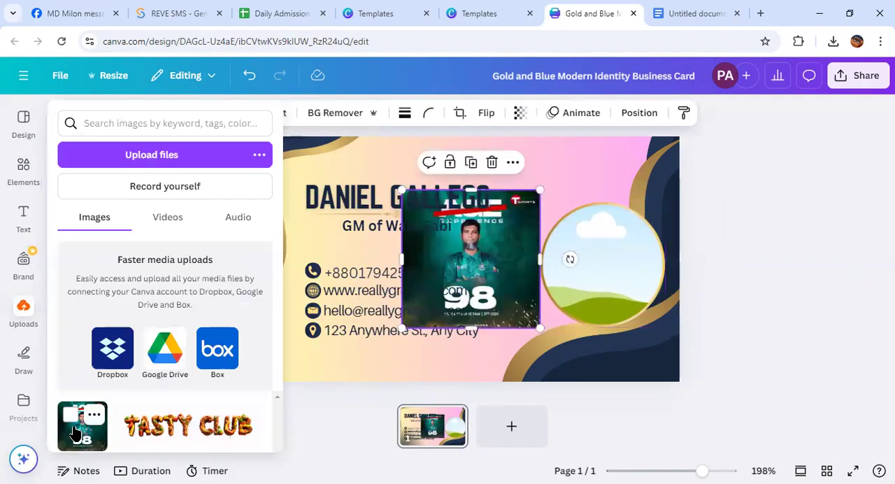
pyautogui.moveTo(487, 244); pyautogui.dragTo(544, 247)
pyautogui.moveTo(591, 251); pyautogui.dragTo(591, 253)
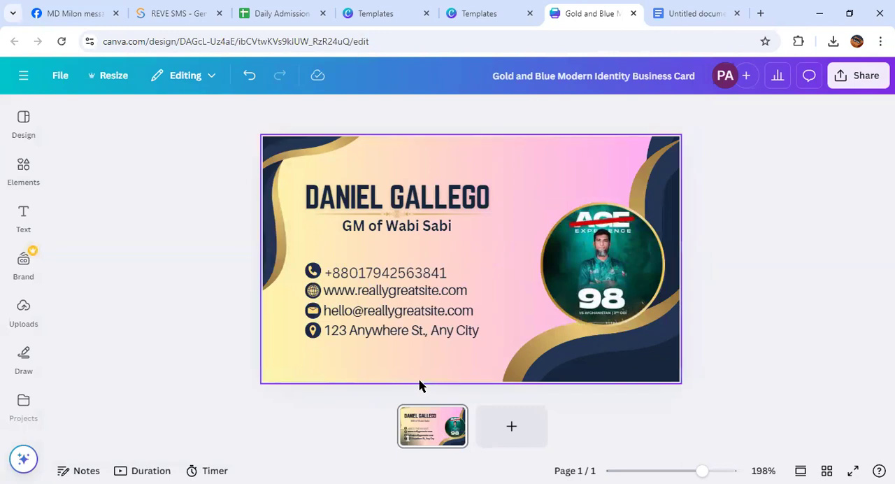
# Search the elements for "corner" and add the Alcohol Ink Watercolor Corner photo to the card
pyautogui.click(19, 176)
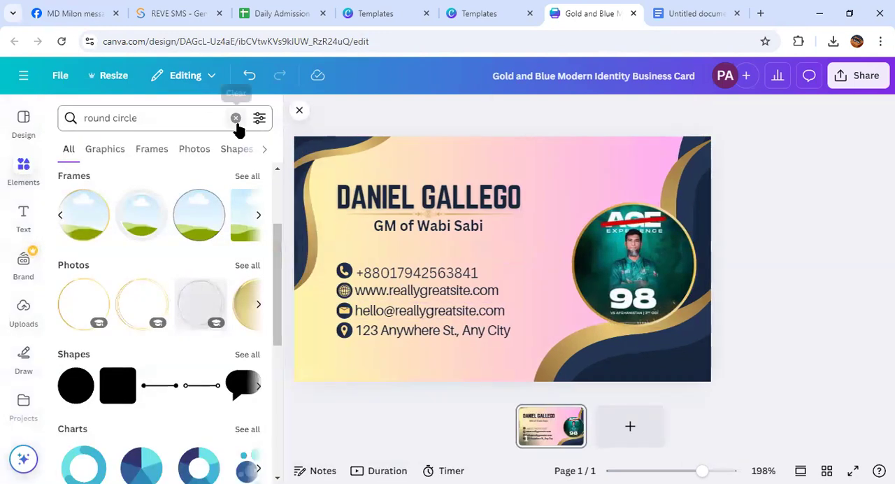
pyautogui.click(236, 118)
pyautogui.write('c')
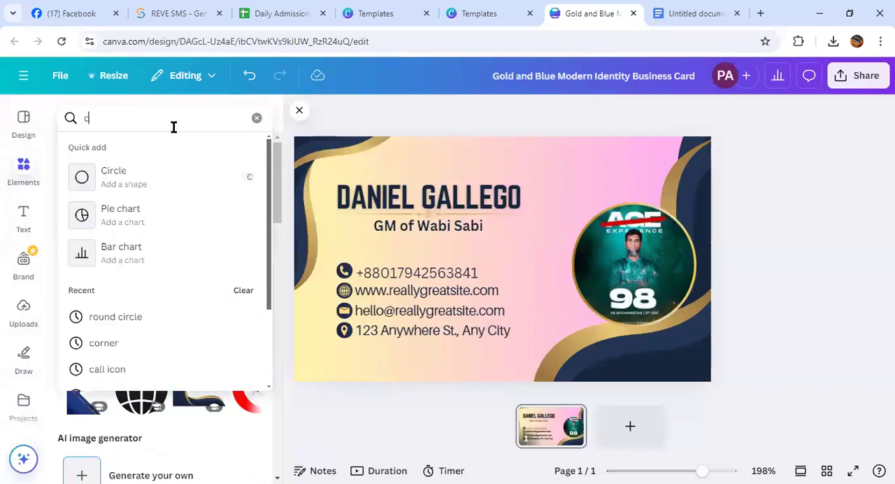
pyautogui.write('orner')
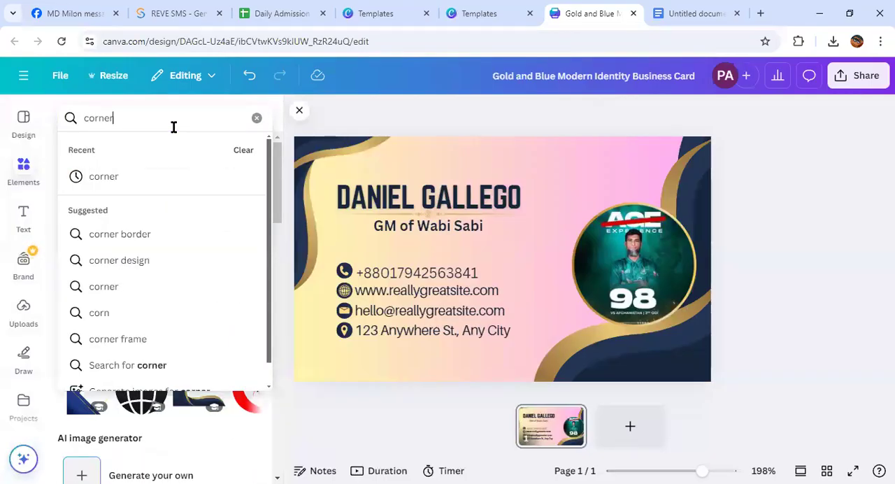
pyautogui.press('Return')
pyautogui.scroll(-4, 147, 237)
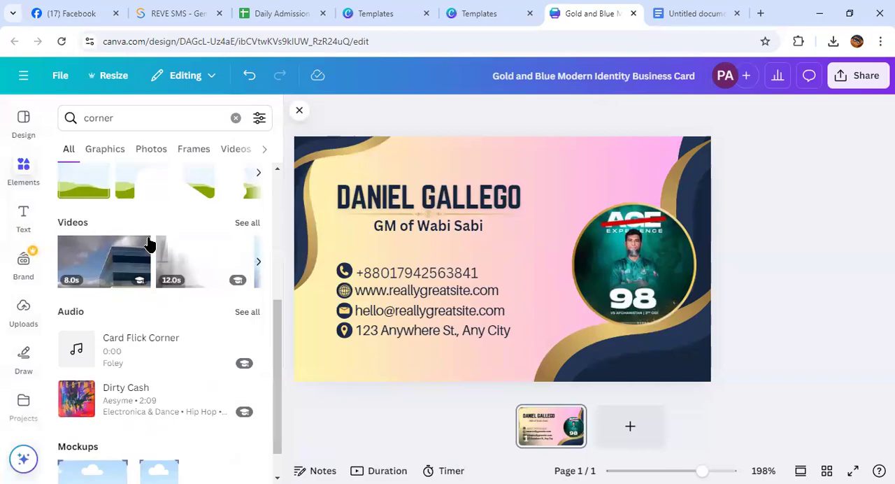
pyautogui.scroll(3, 147, 239)
pyautogui.click(156, 291)
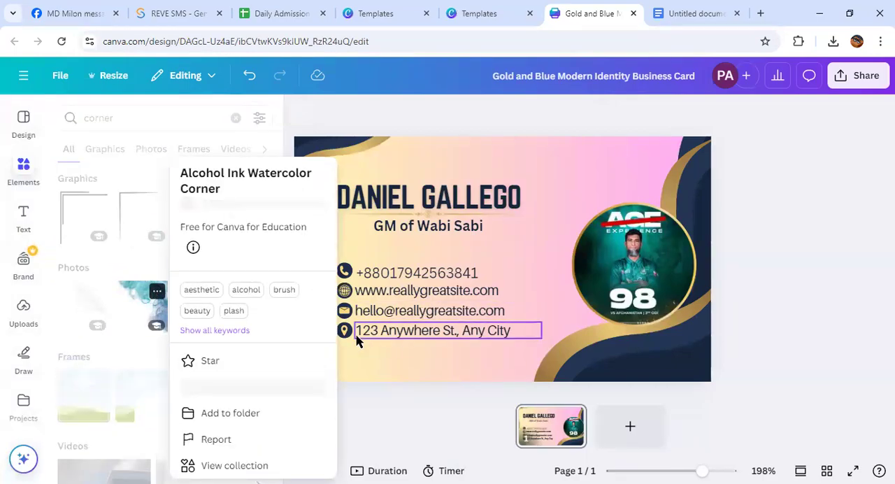
pyautogui.click(299, 111)
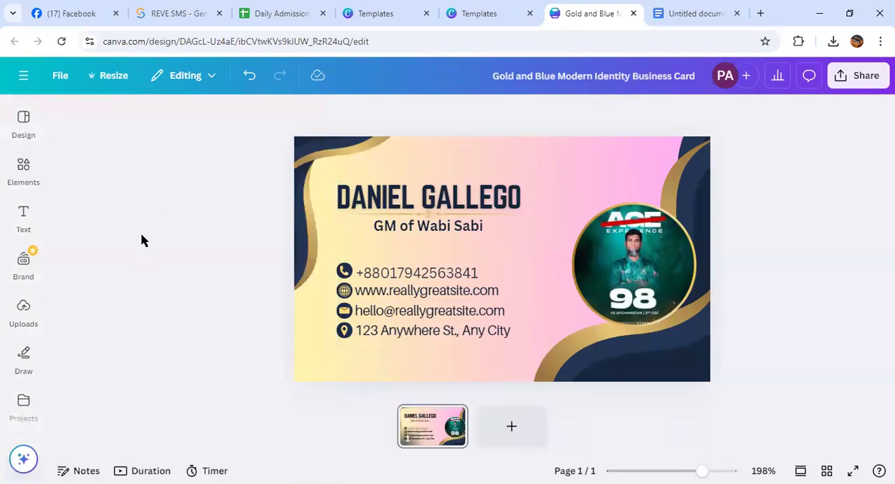
pyautogui.click(10, 173)
pyautogui.click(144, 307)
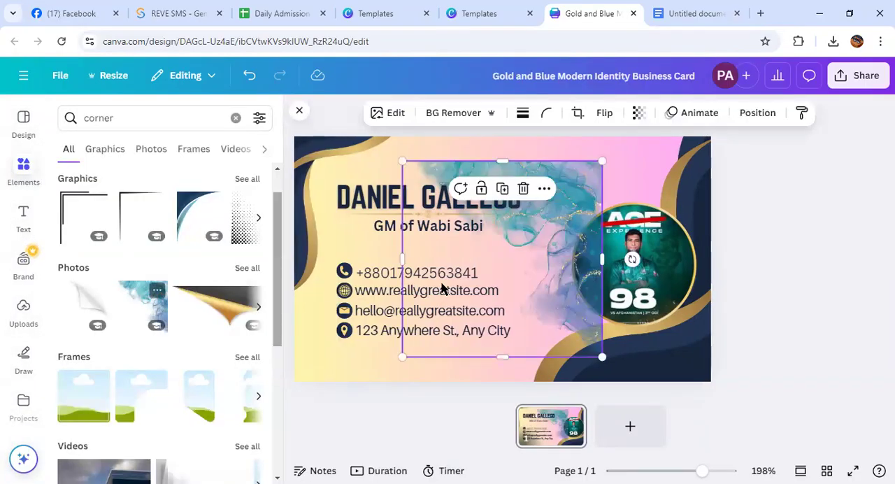
# Reposition the watercolor corner image near the card's center and duplicate it twice
pyautogui.moveTo(442, 288); pyautogui.dragTo(543, 266)
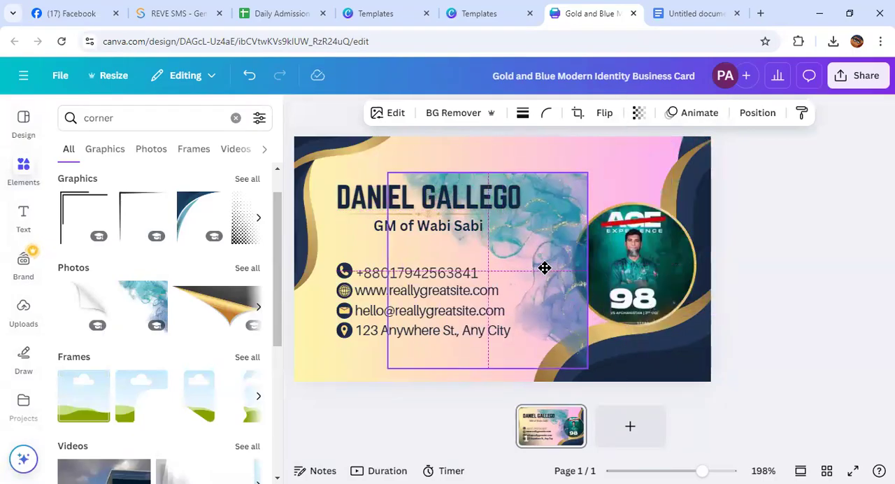
pyautogui.click(487, 145)
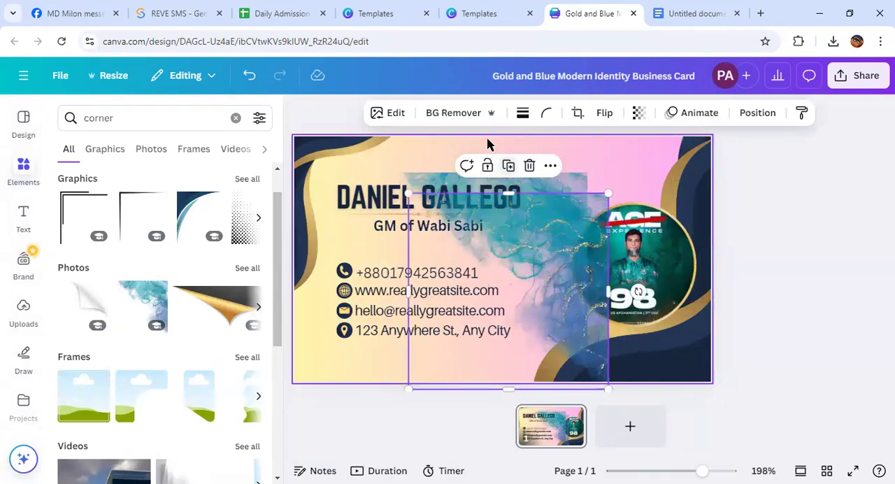
pyautogui.click(507, 169)
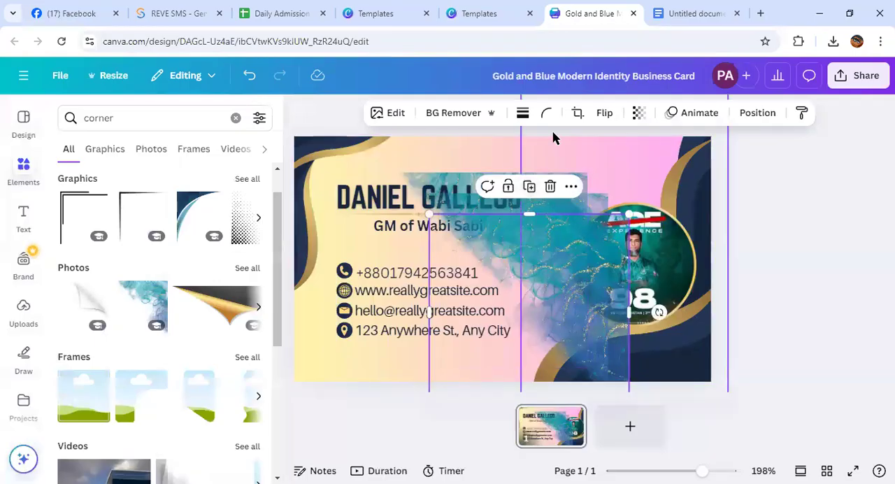
pyautogui.click(575, 113)
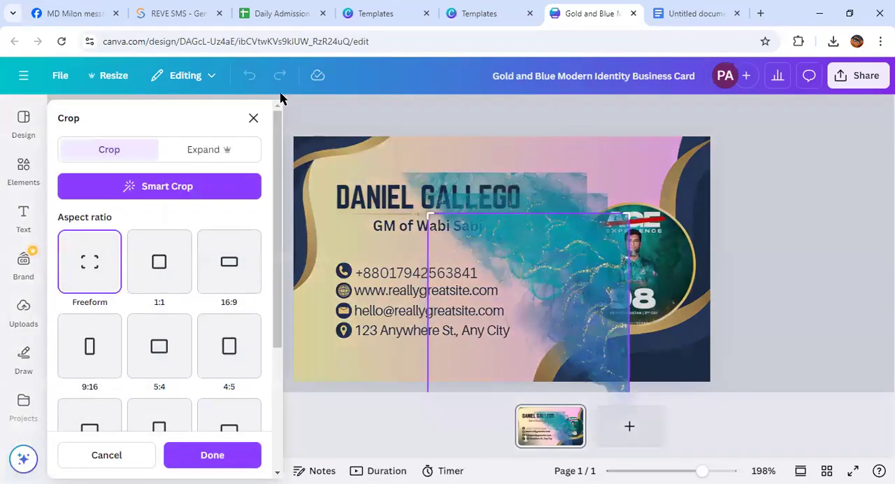
pyautogui.click(254, 119)
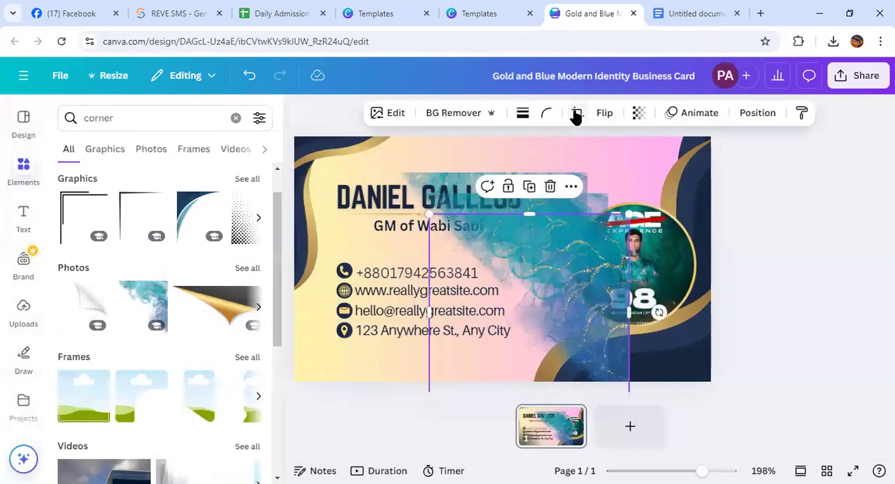
pyautogui.click(575, 113)
pyautogui.click(248, 118)
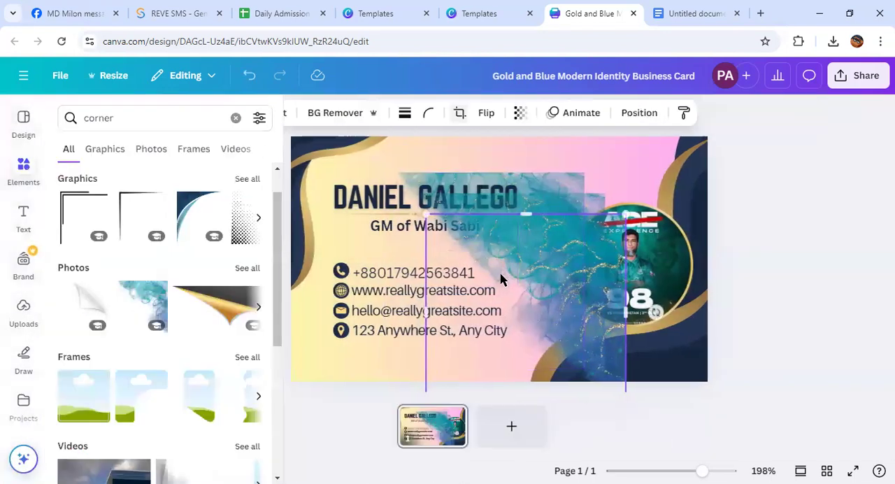
# Flip the newest watercolor copy horizontally and vertically, and move it to the card's bottom-left corner
pyautogui.click(604, 113)
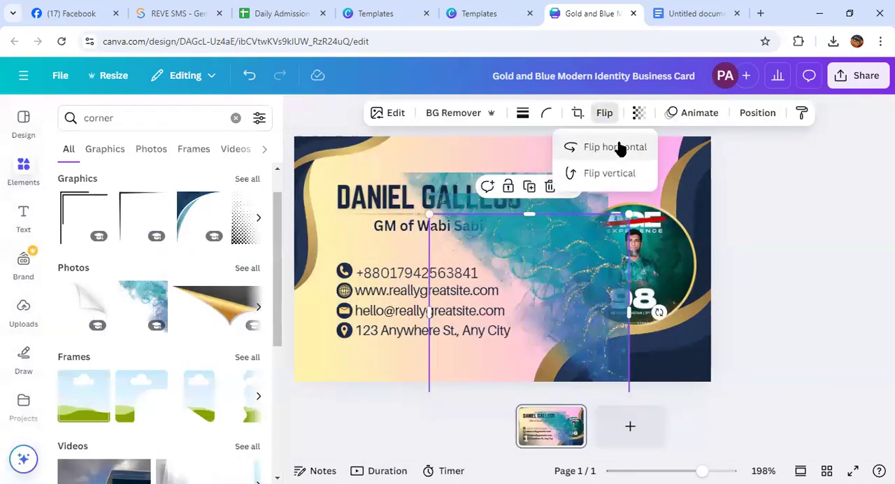
pyautogui.click(615, 146)
pyautogui.click(603, 174)
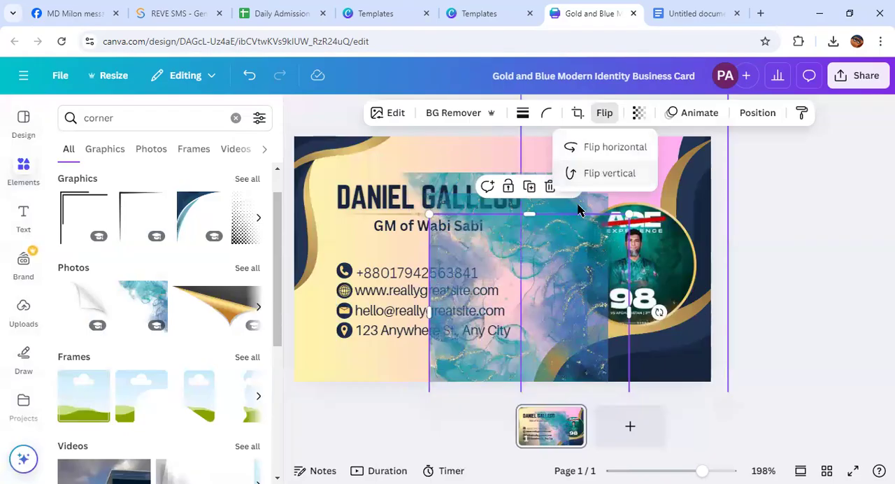
pyautogui.moveTo(467, 347); pyautogui.dragTo(322, 431)
# Delete the spare watercolor copy and move the remaining one to the card's top-right corner
pyautogui.click(549, 247)
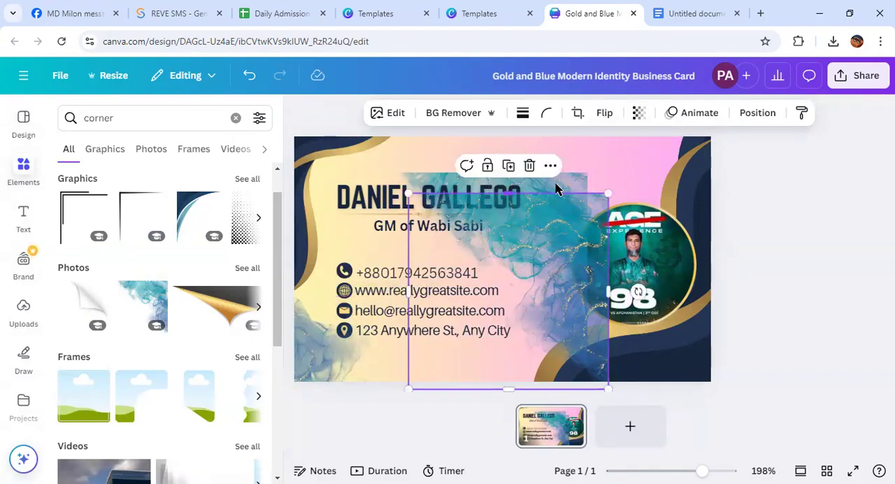
pyautogui.click(526, 175)
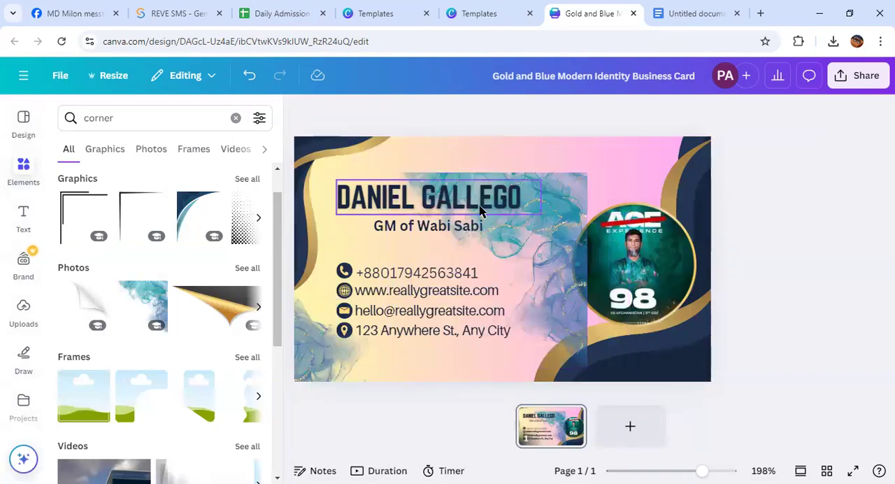
pyautogui.moveTo(559, 245); pyautogui.dragTo(758, 187)
pyautogui.click(854, 200)
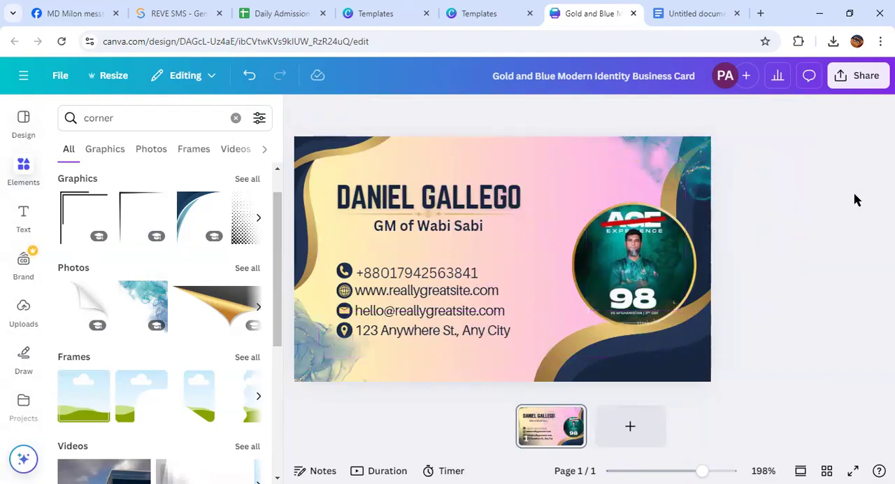
# Clear the "corner" search and upload the logo file "Blue Waves Surfing Club Logo (8)" from the Downloads folder
pyautogui.click(21, 174)
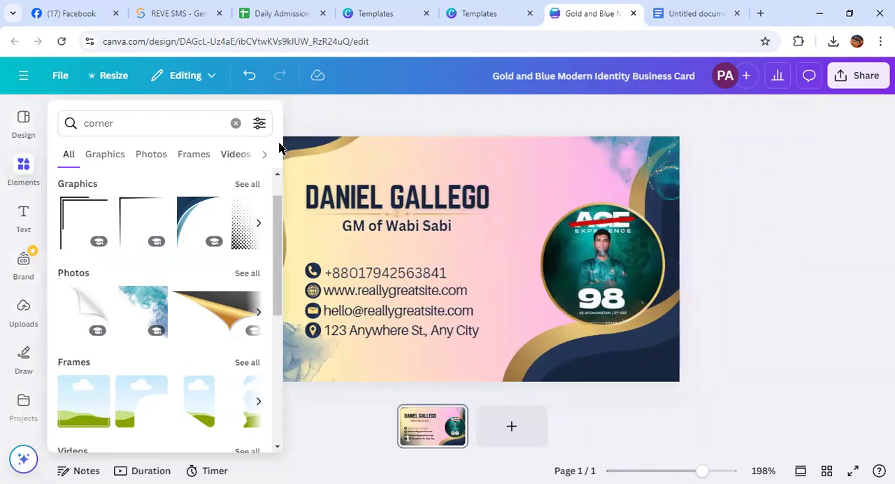
pyautogui.click(232, 123)
pyautogui.click(21, 315)
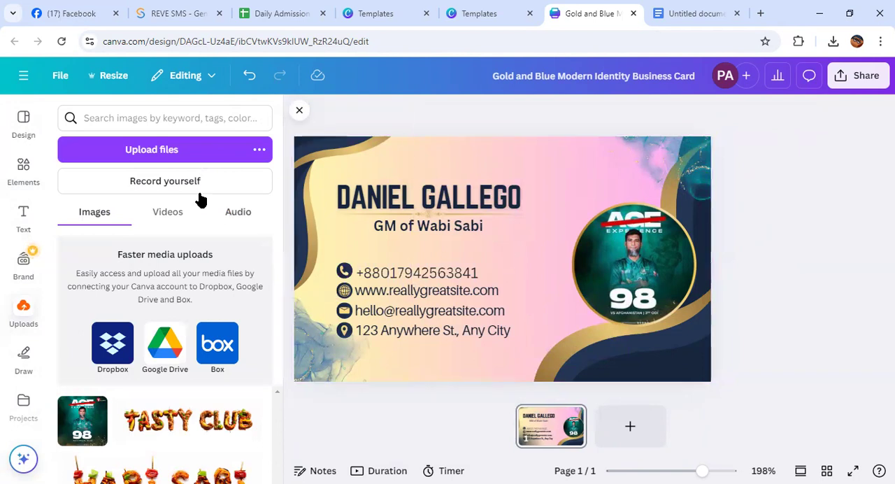
pyautogui.click(163, 149)
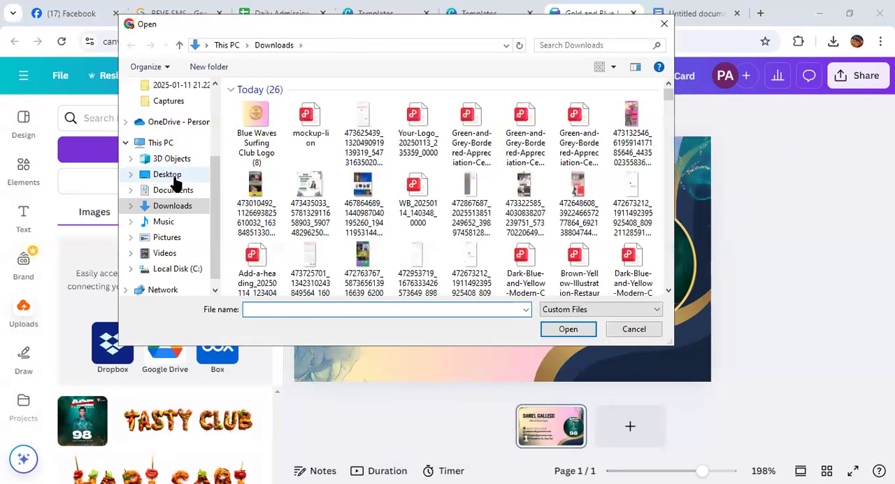
pyautogui.click(248, 144)
pyautogui.click(568, 328)
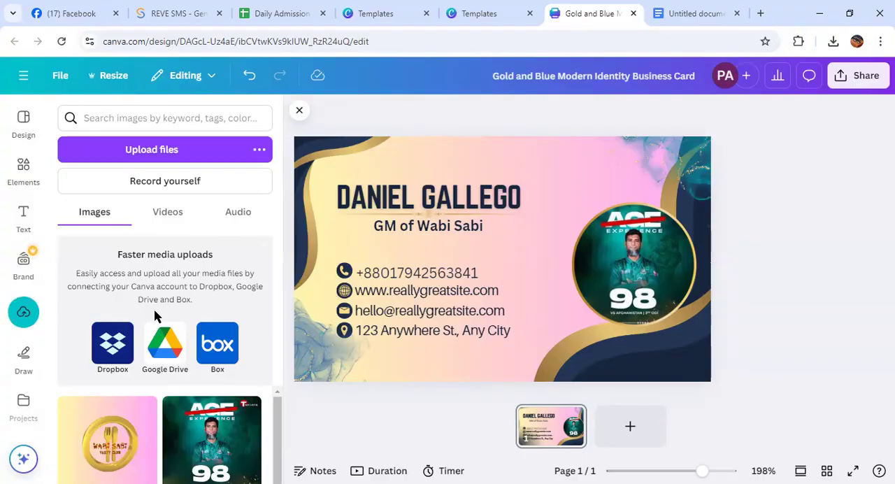
# Add the uploaded Wabi Sabi Tasty Club logo to the card and remove its background
pyautogui.click(98, 430)
pyautogui.moveTo(509, 286); pyautogui.dragTo(530, 276)
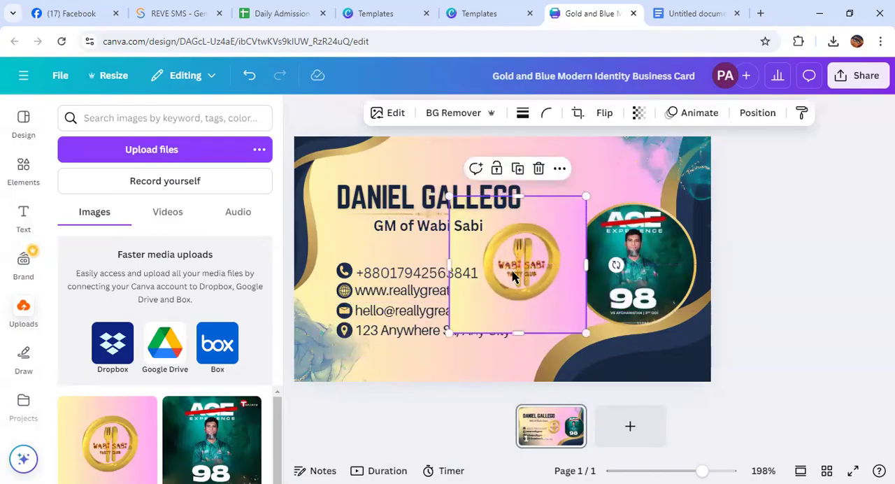
pyautogui.click(451, 113)
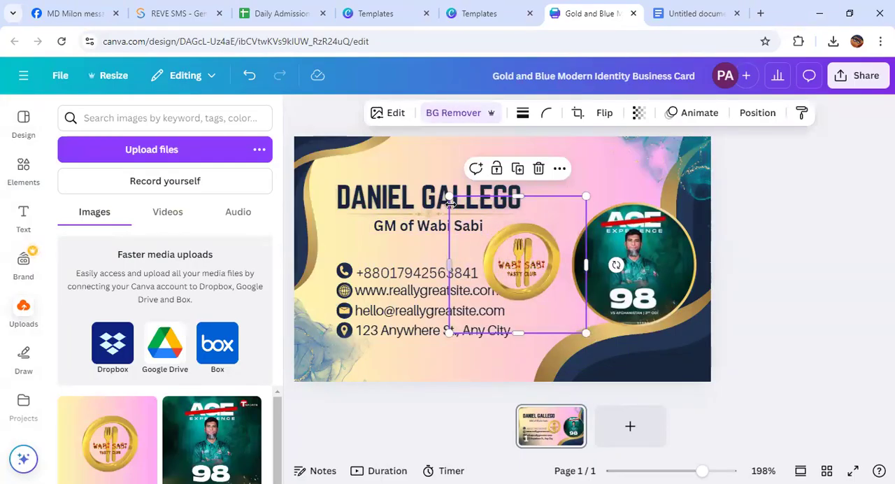
# Enlarge the logo, center it on the card, and lower its opacity to a faint watermark
pyautogui.moveTo(448, 195); pyautogui.dragTo(410, 160)
pyautogui.moveTo(510, 255)
pyautogui.mouseDown()
pyautogui.moveTo(519, 271)
pyautogui.moveTo(522, 264)
pyautogui.mouseUp()
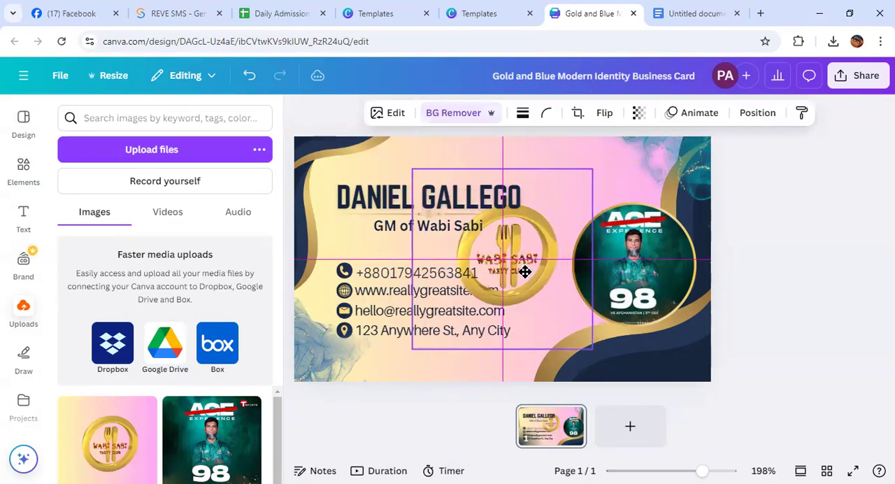
pyautogui.click(637, 113)
pyautogui.moveTo(669, 166); pyautogui.dragTo(578, 193)
pyautogui.click(745, 196)
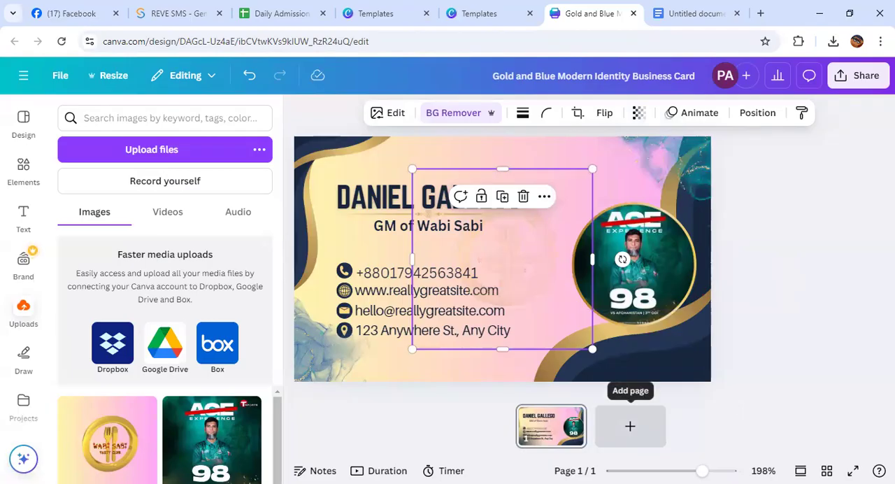
pyautogui.click(776, 278)
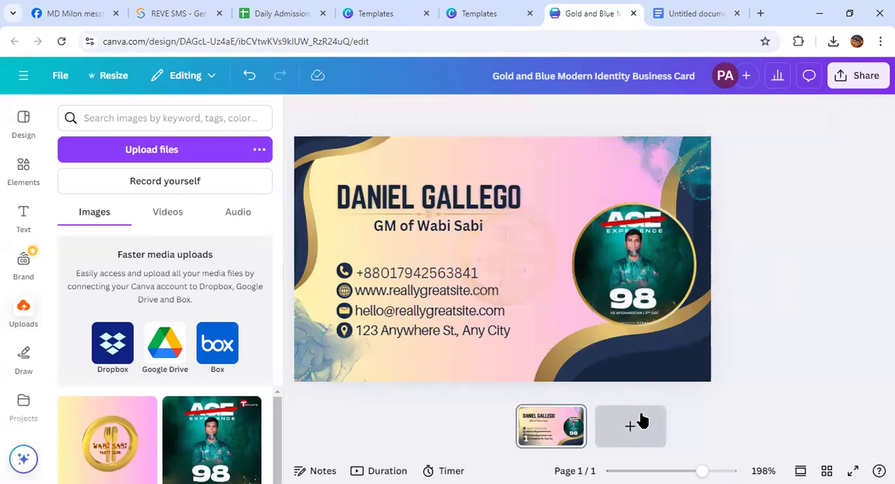
# Add a second page and place the Wabi Sabi Tasty Club logo without its background at the page's center
pyautogui.click(633, 424)
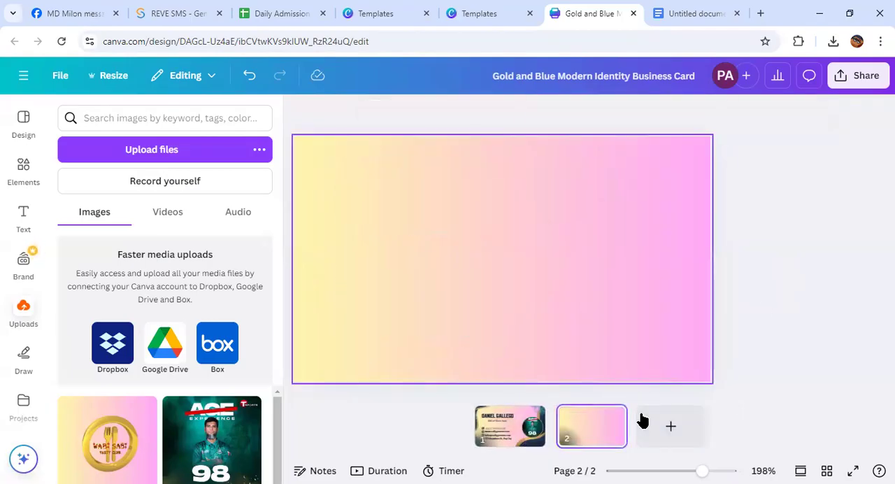
pyautogui.click(101, 442)
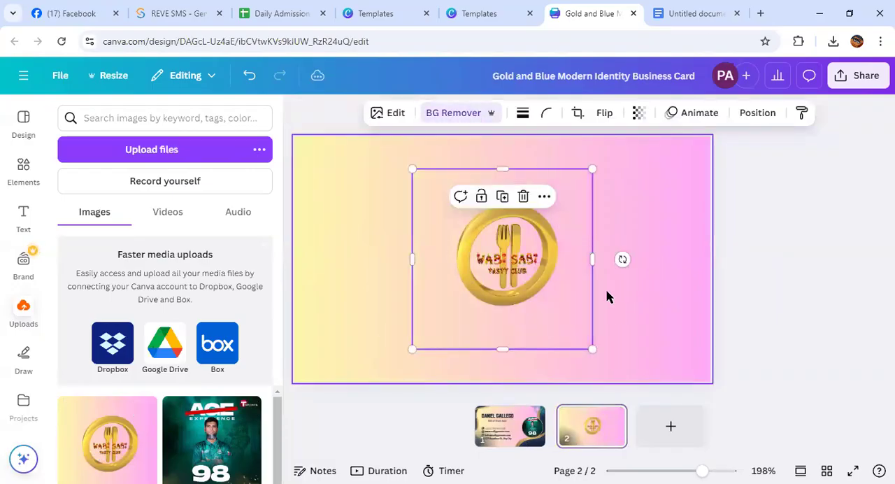
pyautogui.moveTo(521, 266)
pyautogui.mouseDown()
pyautogui.moveTo(529, 264)
pyautogui.moveTo(520, 260)
pyautogui.mouseUp()
pyautogui.click(628, 300)
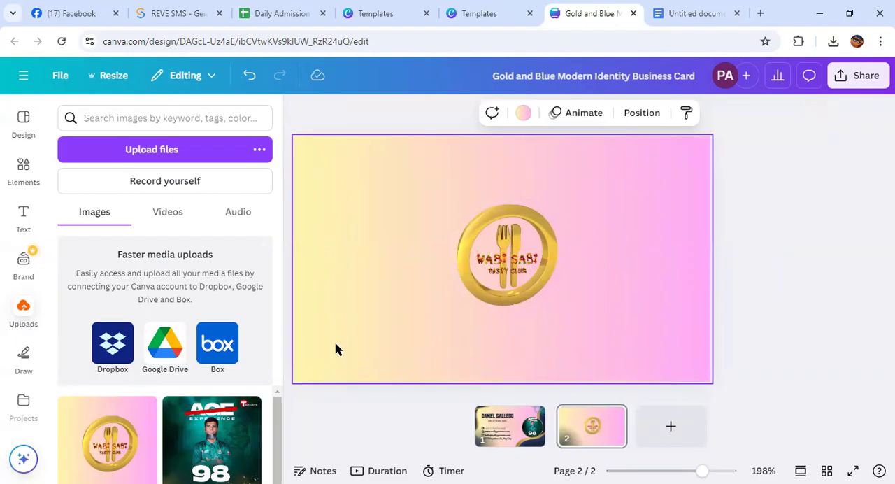
# Check both business card pages and download all pages as a PDF Print file
pyautogui.moveTo(400, 348); pyautogui.dragTo(434, 362)
pyautogui.scroll(5, 392, 412)
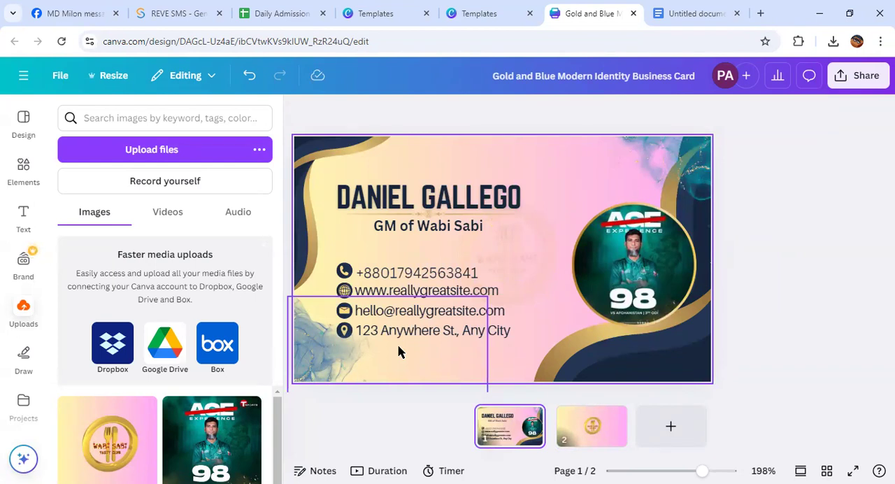
pyautogui.click(628, 411)
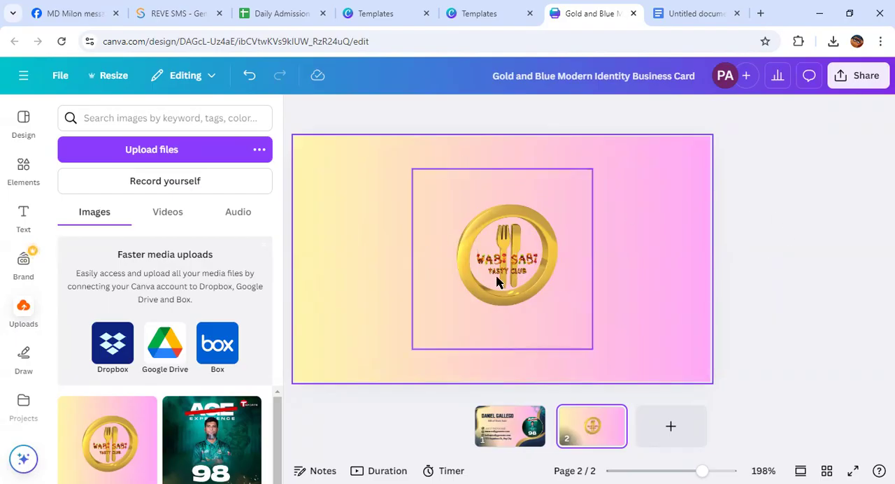
pyautogui.click(857, 79)
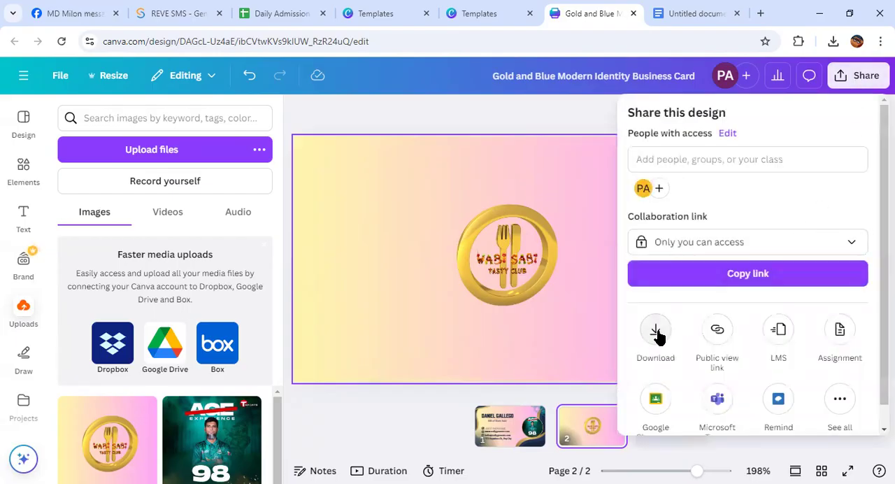
pyautogui.click(656, 332)
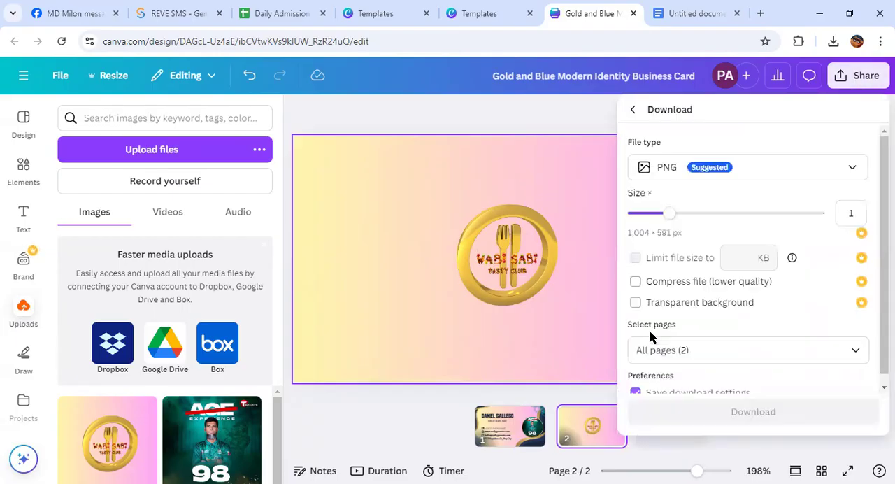
pyautogui.click(854, 170)
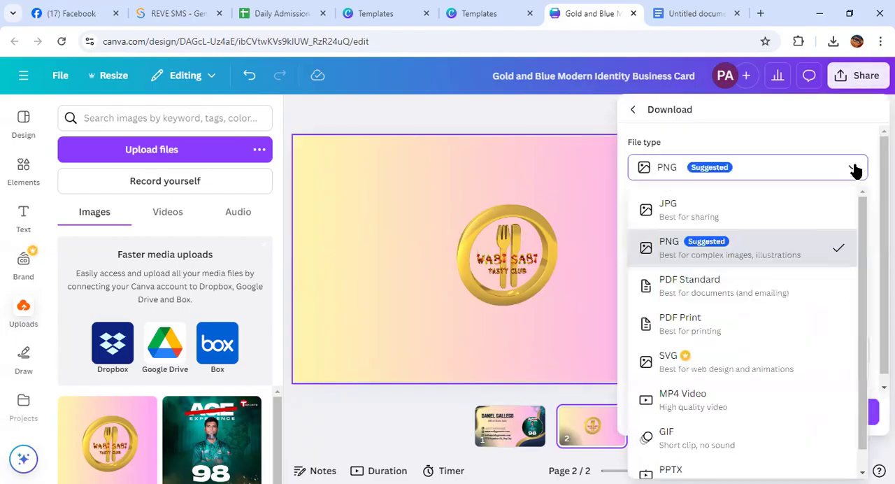
pyautogui.click(701, 326)
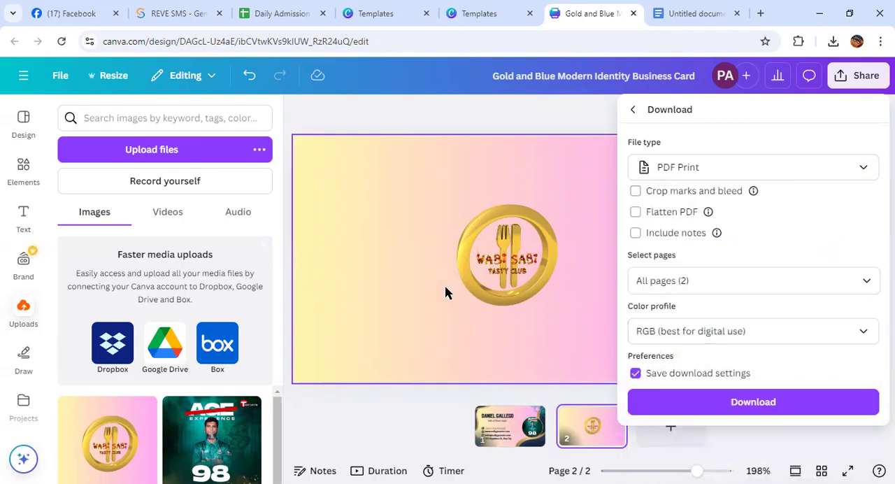
pyautogui.click(754, 403)
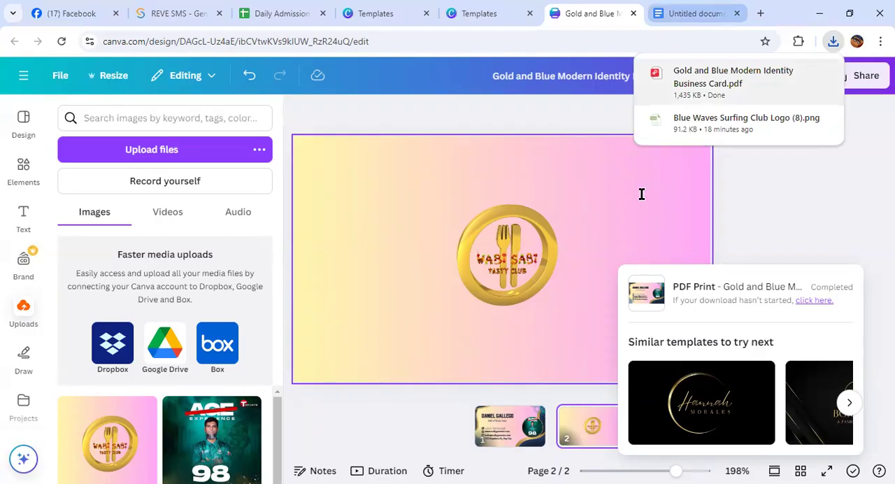
# Return to the logo templates tab, close the Blue Waves Surfing Club Logo preview, and open Canva's home page
pyautogui.click(696, 13)
pyautogui.click(370, 14)
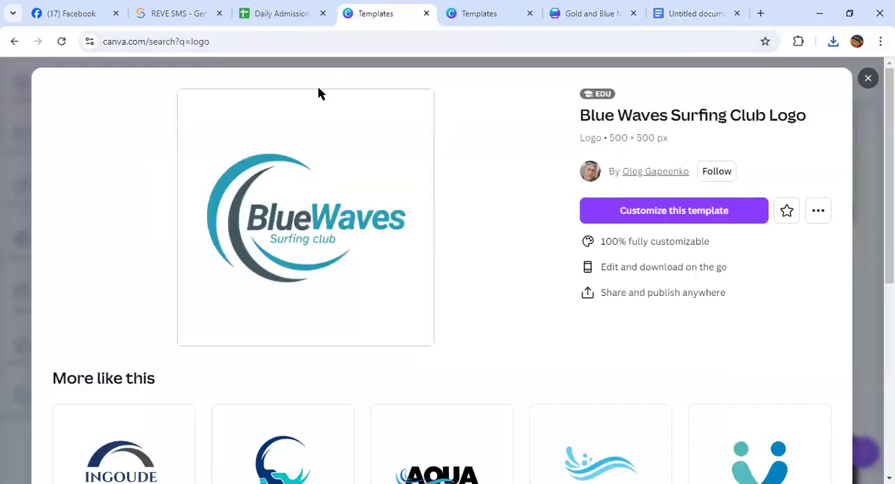
pyautogui.click(868, 77)
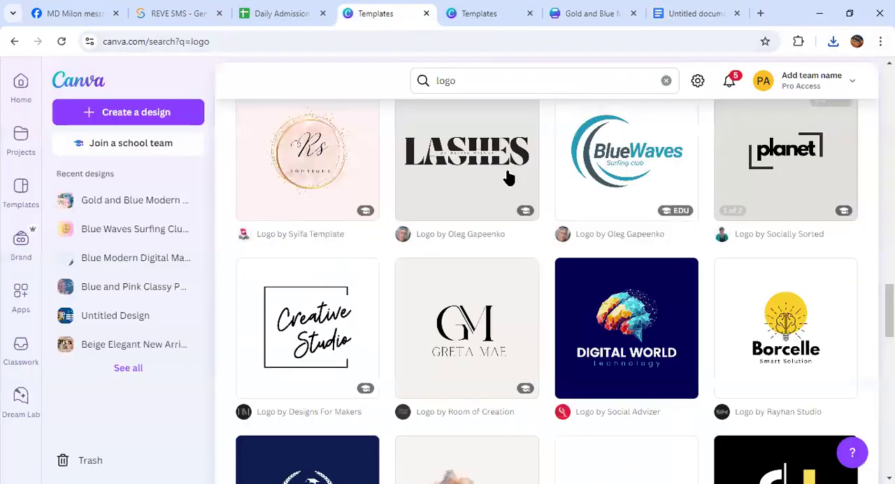
pyautogui.click(21, 83)
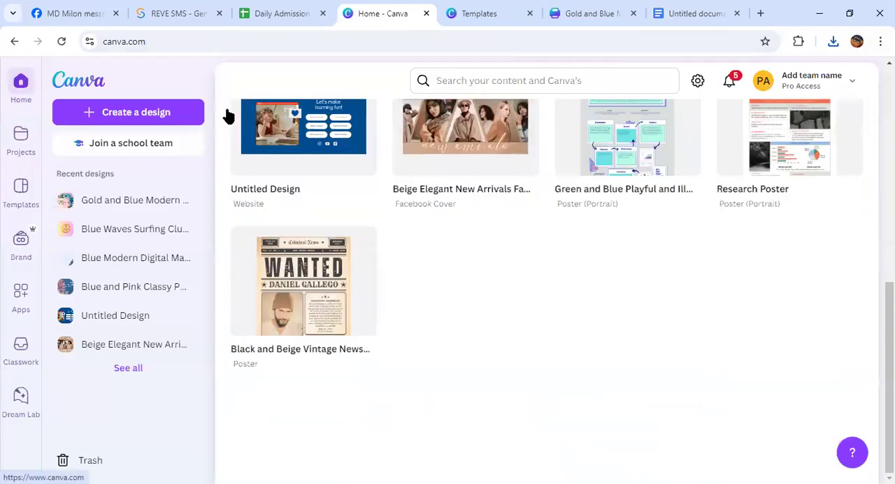
pyautogui.scroll(7, 427, 175)
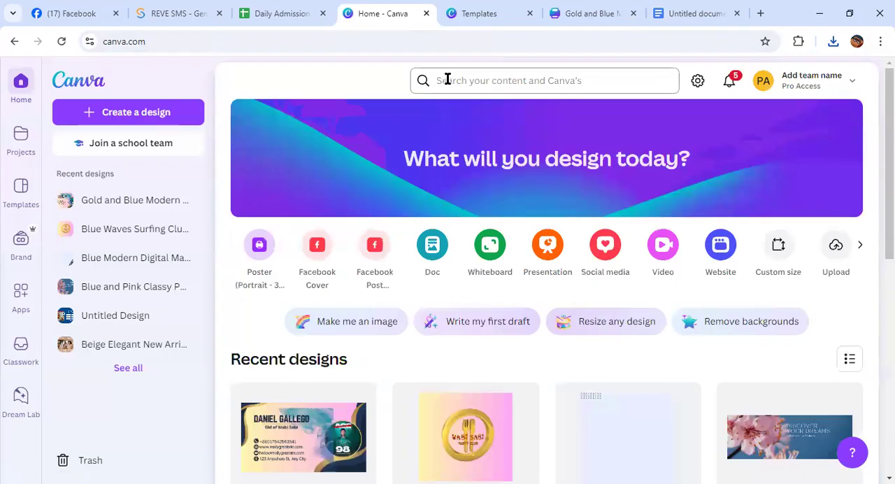
# Search for "poster" from the home page and browse the poster templates
pyautogui.click(446, 79)
pyautogui.write('p')
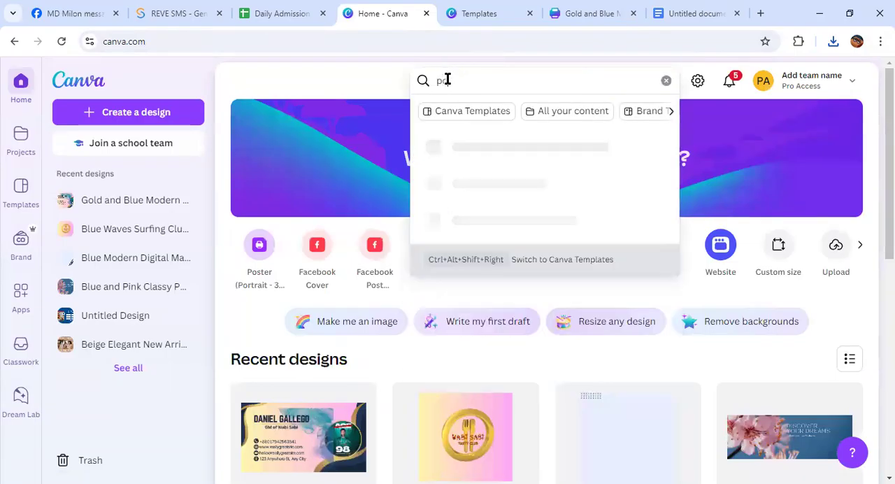
pyautogui.write('oster')
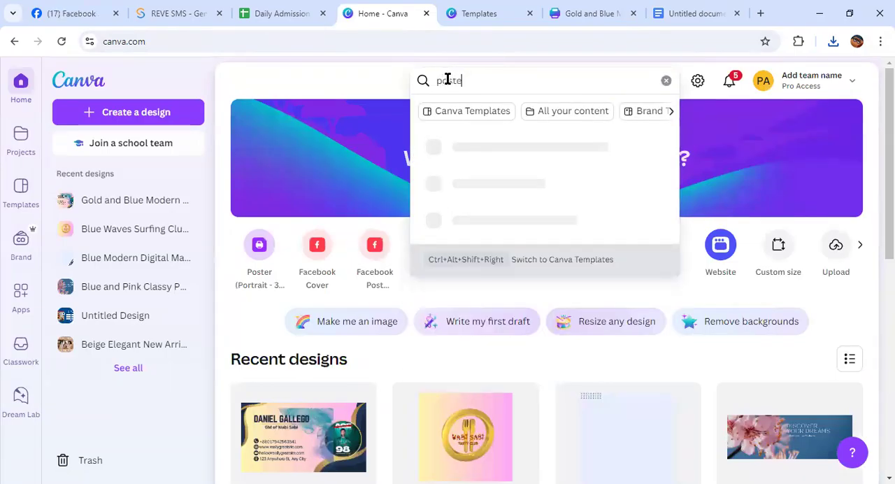
pyautogui.press('Return')
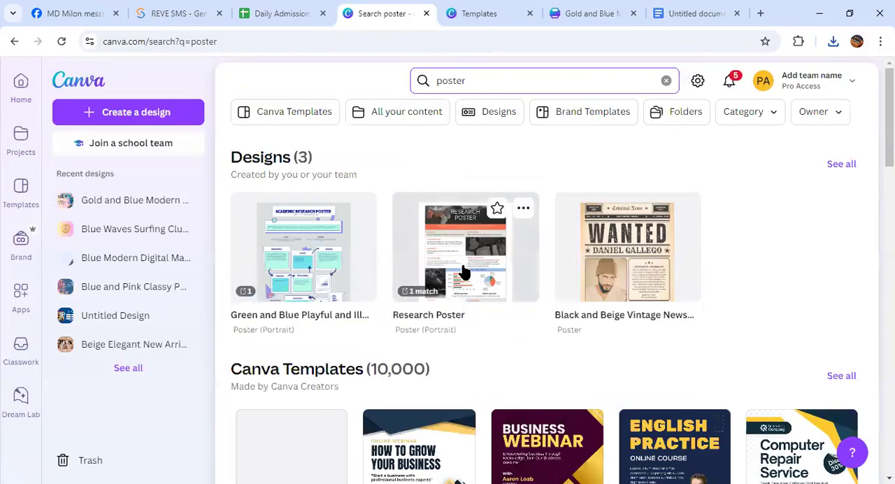
pyautogui.scroll(-3, 463, 271)
pyautogui.scroll(3, 463, 272)
pyautogui.scroll(-4, 463, 271)
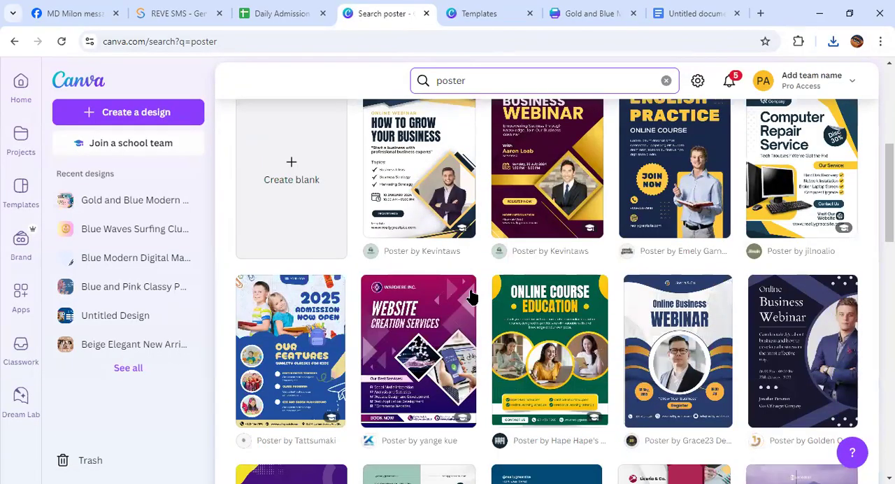
pyautogui.moveTo(471, 296)
pyautogui.scroll(-10, 471, 297)
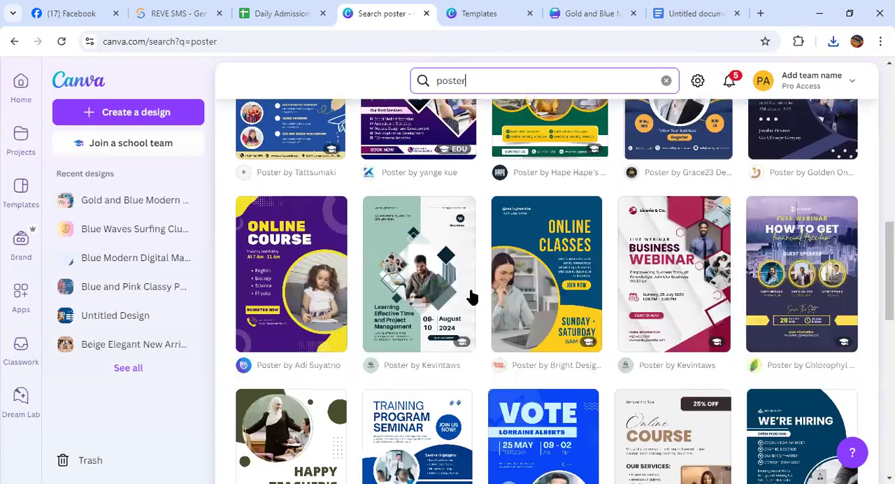
pyautogui.scroll(3, 471, 297)
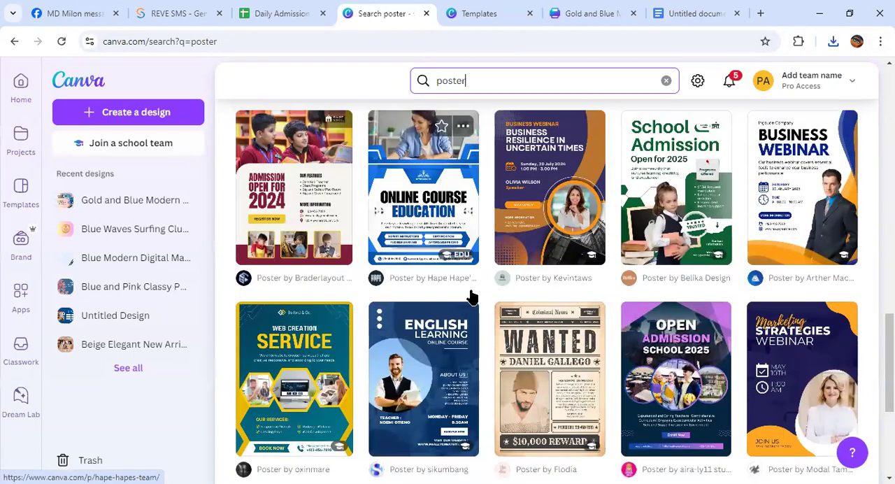
pyautogui.scroll(8, 471, 296)
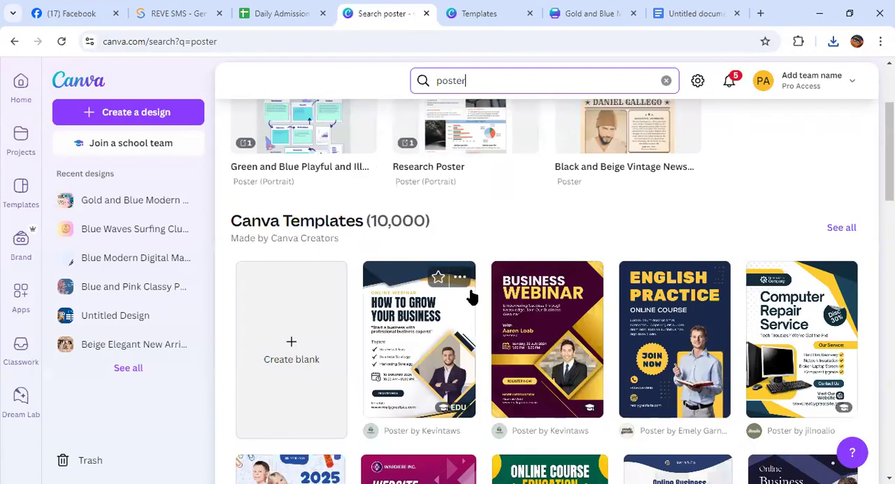
# Refine the template search to "restaruant poster"
pyautogui.click(437, 80)
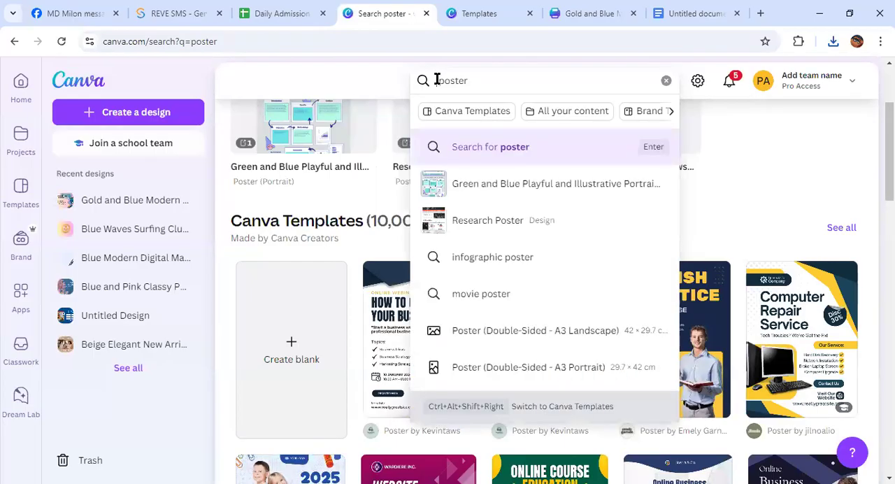
pyautogui.write('restaru ')
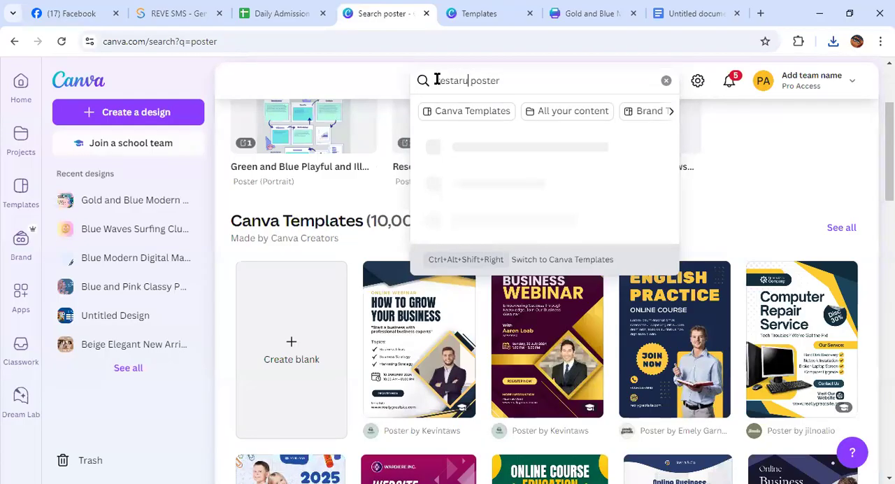
pyautogui.write('ant')
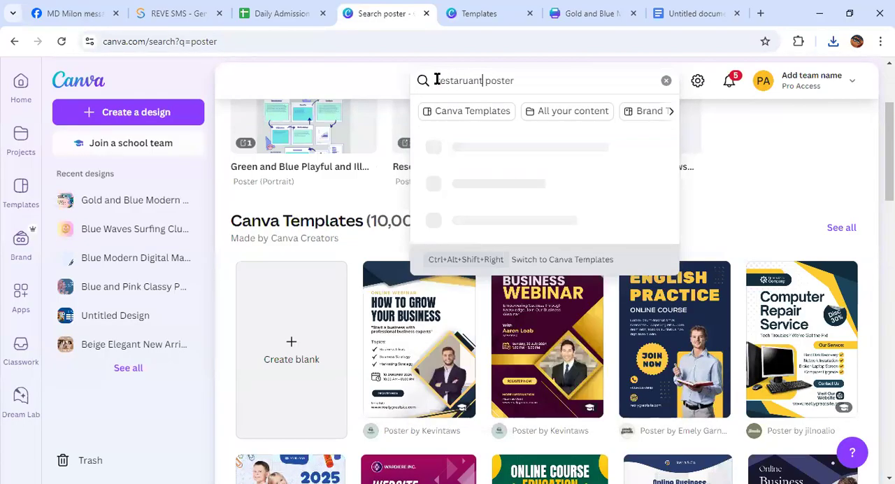
pyautogui.press('Return')
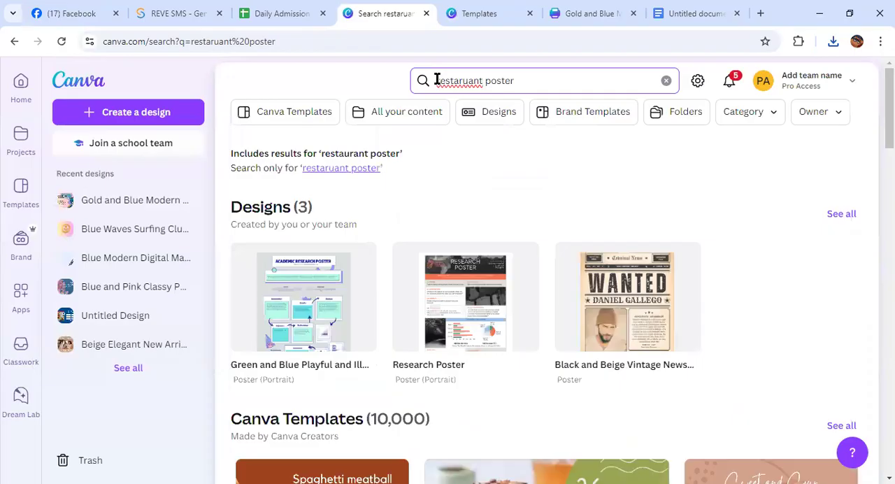
# Find the "Orange Modern Food Catering Poster" template among the results and open it for customizing
pyautogui.scroll(-4, 368, 217)
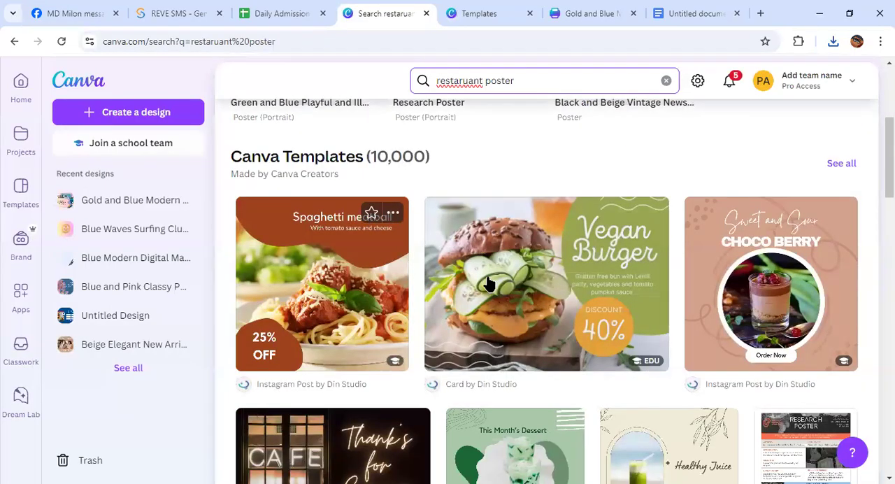
pyautogui.scroll(-3, 502, 283)
pyautogui.scroll(-2, 502, 283)
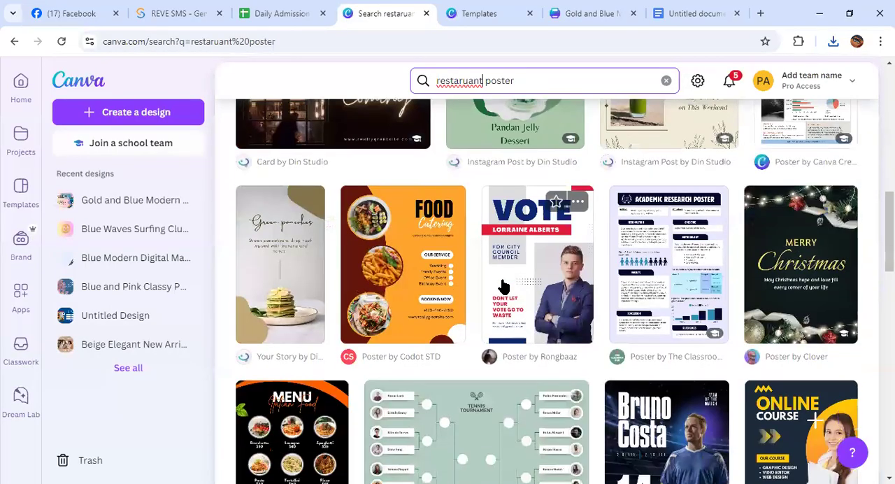
pyautogui.scroll(-3, 502, 283)
pyautogui.scroll(-6, 502, 283)
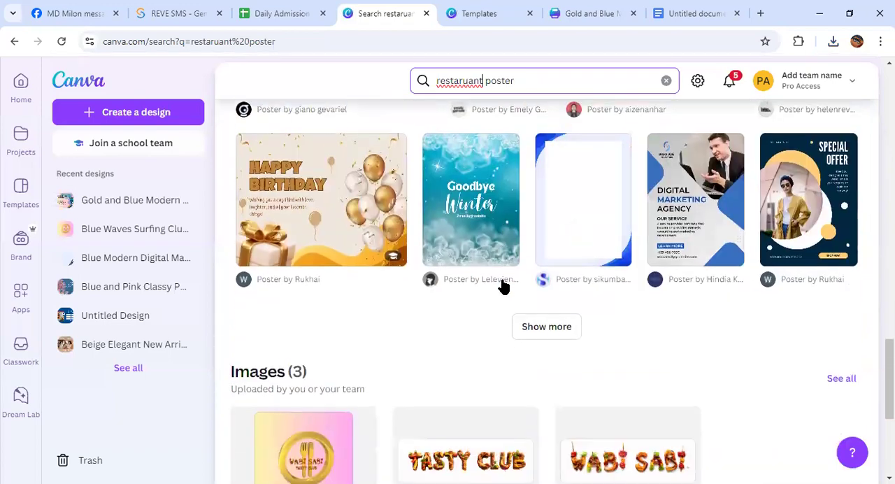
pyautogui.scroll(13, 503, 285)
pyautogui.scroll(-3, 503, 283)
pyautogui.click(421, 238)
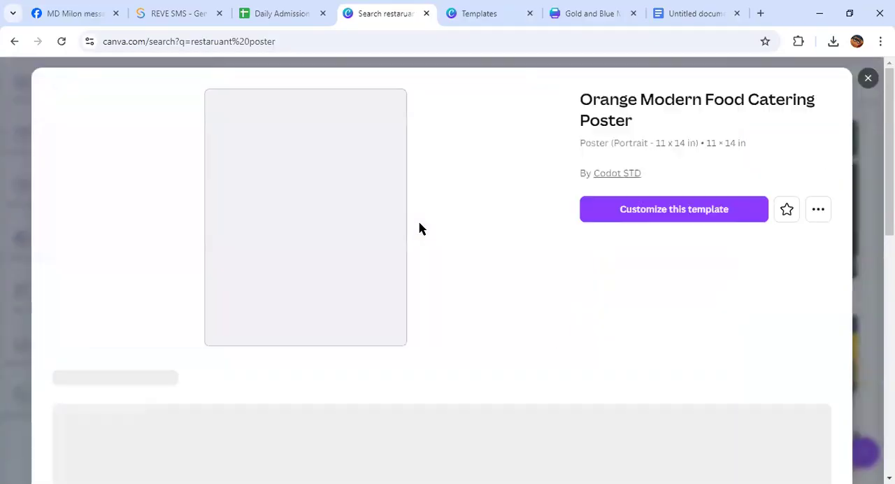
pyautogui.click(621, 212)
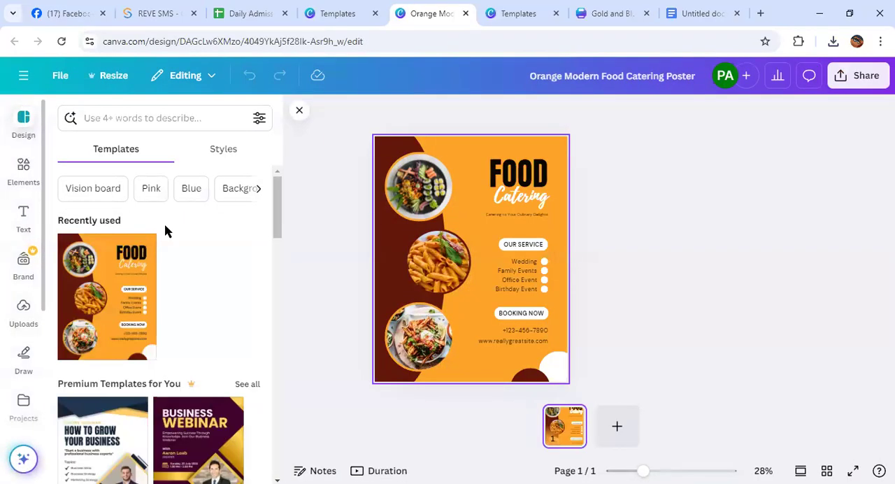
pyautogui.scroll(-7, 165, 231)
pyautogui.scroll(4, 185, 269)
pyautogui.scroll(-1, 189, 278)
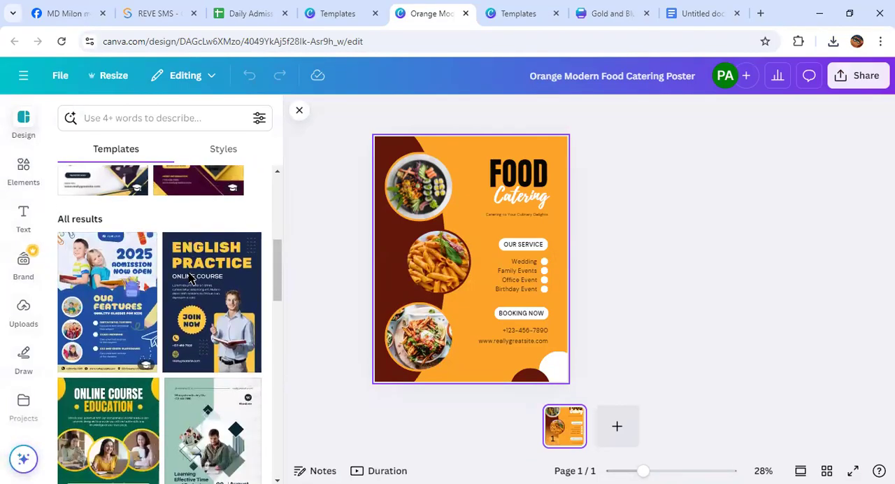
pyautogui.scroll(-10, 189, 278)
pyautogui.scroll(3, 191, 281)
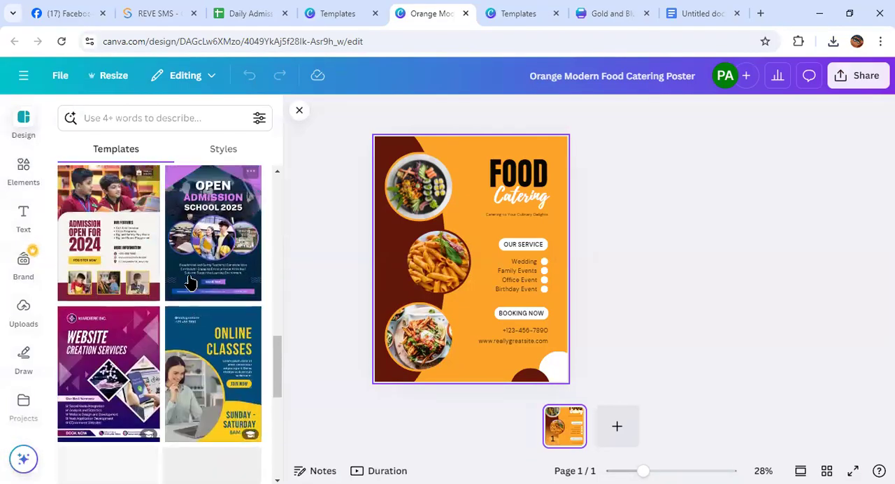
pyautogui.scroll(4, 189, 281)
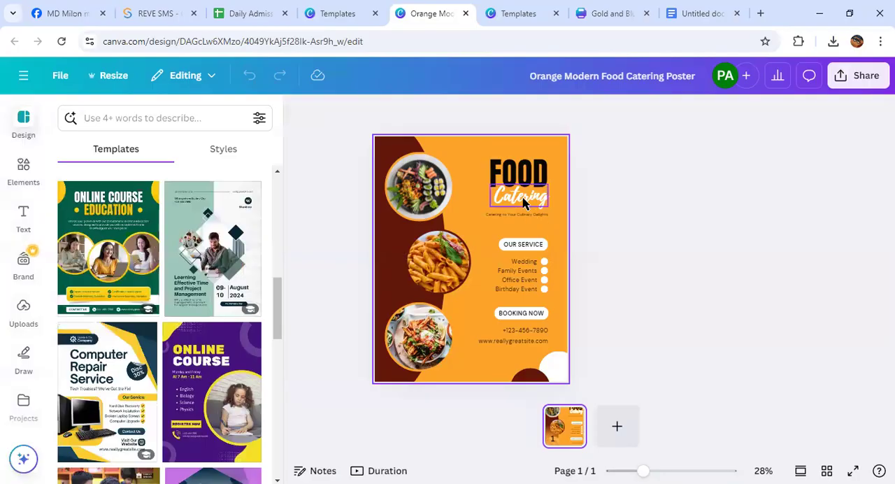
# Replace the poster heading "FOOD" with "WABI SABI" on two lines
pyautogui.doubleClick(529, 175)
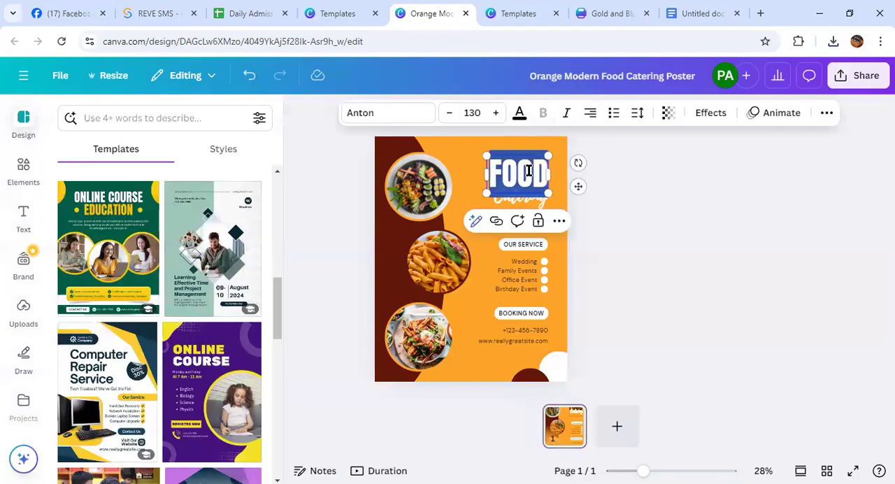
pyautogui.write('WABI')
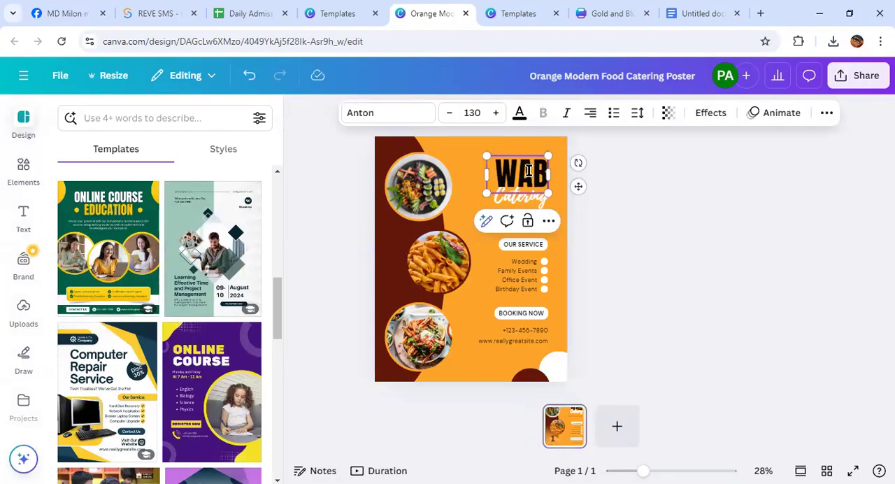
pyautogui.press('Return')
pyautogui.write('SABI')
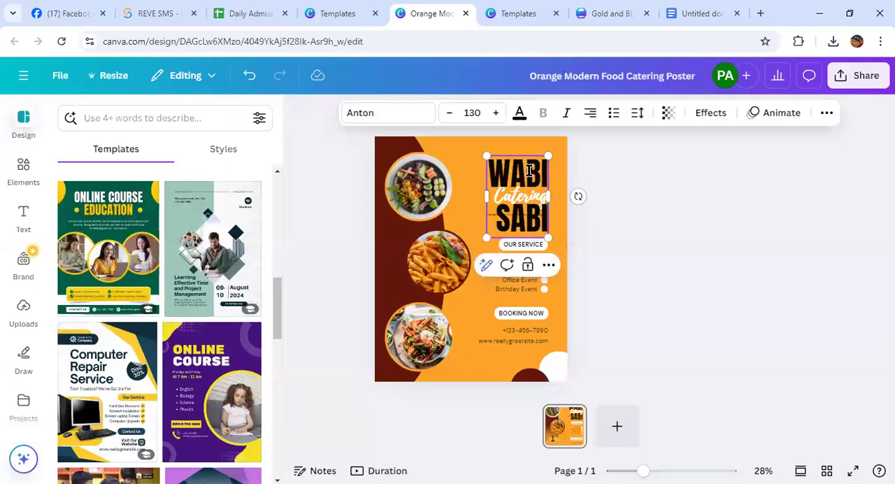
pyautogui.press('Return')
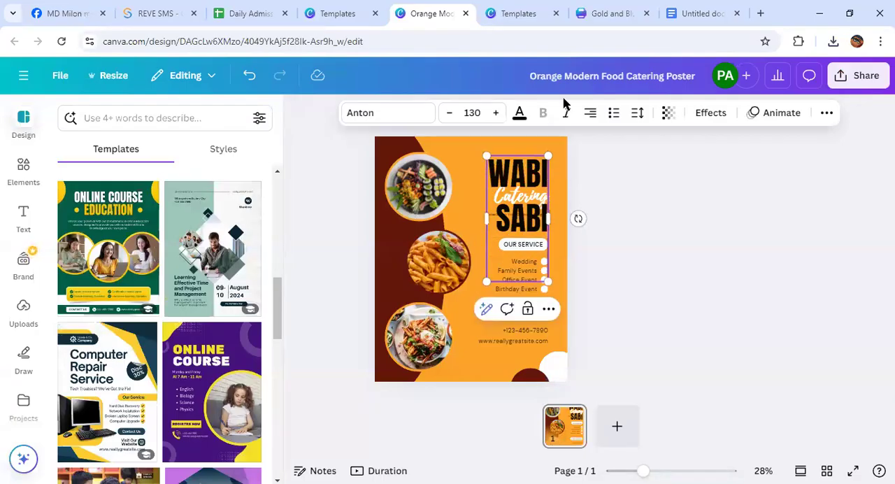
# Widen the "WABI SABI" heading's text box on both sides so the two words fit on one line
pyautogui.click(448, 112)
pyautogui.click(448, 113)
pyautogui.click(448, 113)
pyautogui.click(448, 113)
pyautogui.click(448, 114)
pyautogui.click(448, 114)
pyautogui.click(448, 113)
pyautogui.click(448, 114)
pyautogui.click(448, 114)
pyautogui.click(448, 114)
pyautogui.moveTo(547, 212); pyautogui.dragTo(605, 172)
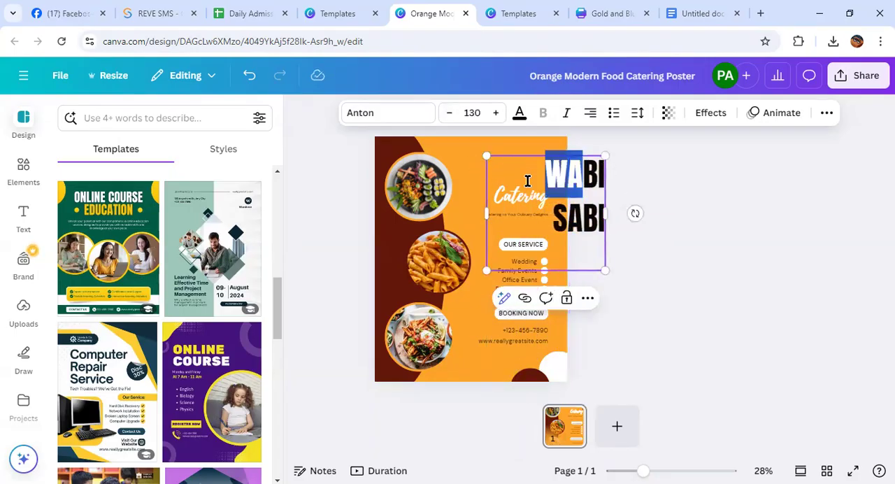
pyautogui.moveTo(482, 214); pyautogui.dragTo(390, 222)
# Reduce the "WABI SABI" heading's font size to 100
pyautogui.moveTo(566, 179); pyautogui.dragTo(513, 160)
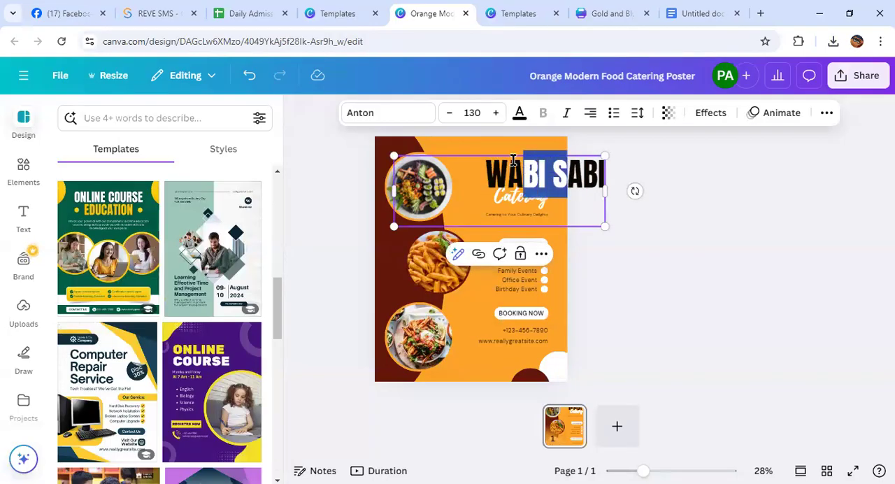
pyautogui.click(447, 113)
pyautogui.click(447, 114)
pyautogui.click(447, 114)
pyautogui.click(448, 114)
pyautogui.click(448, 114)
pyautogui.click(447, 114)
pyautogui.click(448, 113)
pyautogui.click(494, 185)
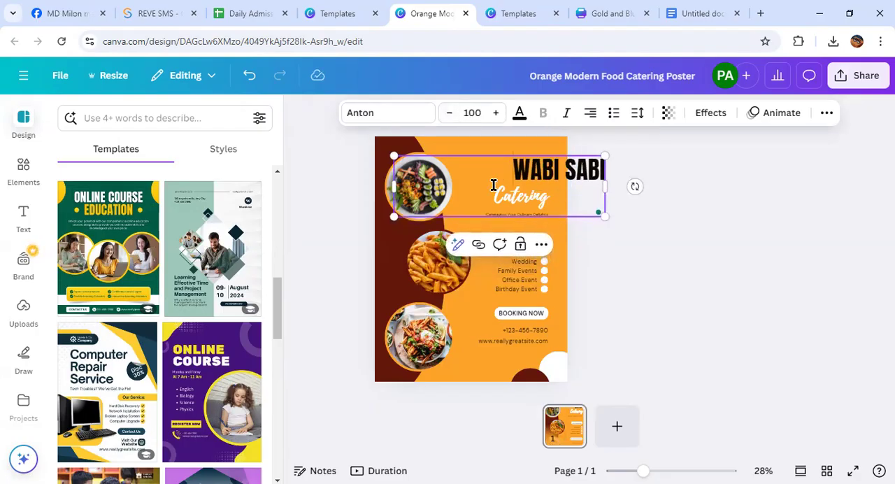
# Pull the heading box's right edge inside the poster and reduce the "WABI SABI" font size to 78
pyautogui.moveTo(605, 183); pyautogui.dragTo(557, 184)
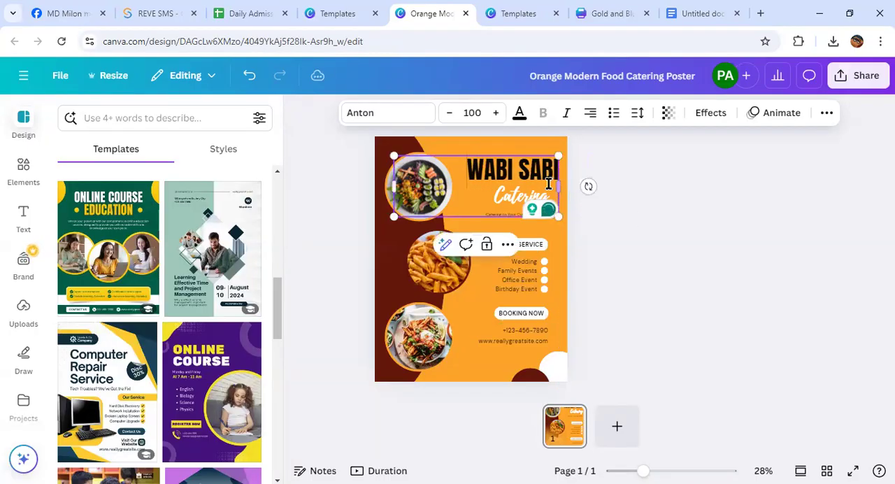
pyautogui.click(449, 115)
pyautogui.click(449, 115)
pyautogui.click(448, 115)
pyautogui.click(448, 116)
pyautogui.click(449, 115)
pyautogui.click(448, 115)
pyautogui.click(449, 116)
pyautogui.click(449, 115)
pyautogui.click(449, 115)
pyautogui.click(449, 115)
pyautogui.click(449, 116)
pyautogui.click(449, 115)
pyautogui.click(449, 116)
pyautogui.click(449, 116)
pyautogui.click(448, 115)
pyautogui.click(449, 116)
pyautogui.click(449, 115)
pyautogui.click(448, 116)
pyautogui.click(449, 115)
pyautogui.click(449, 116)
pyautogui.click(449, 116)
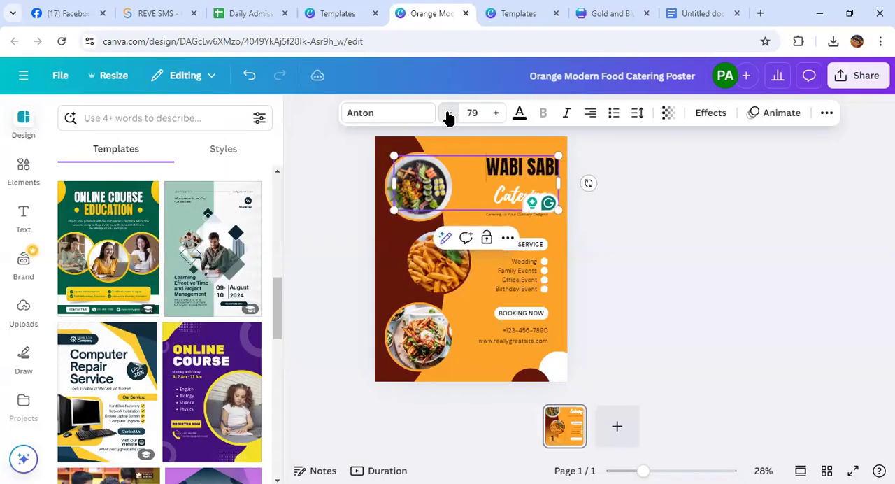
pyautogui.click(625, 226)
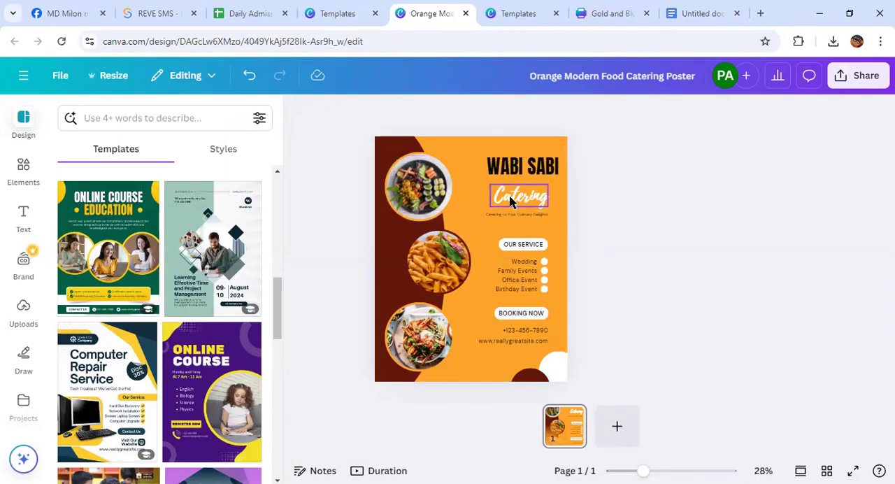
# Replace the "Catering" text with "Tasty Cub", widen it to a single line and position it beneath the heading
pyautogui.doubleClick(510, 197)
pyautogui.press('BackSpace')
pyautogui.write('Tasty Cu')
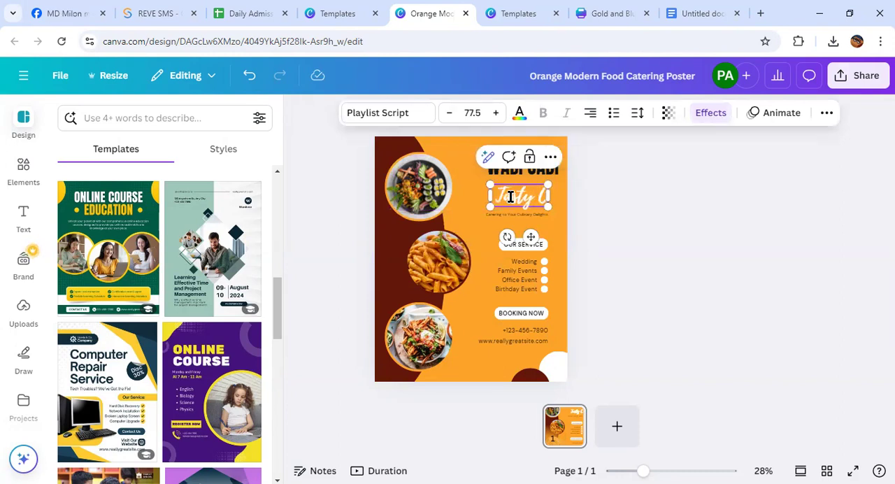
pyautogui.write('b')
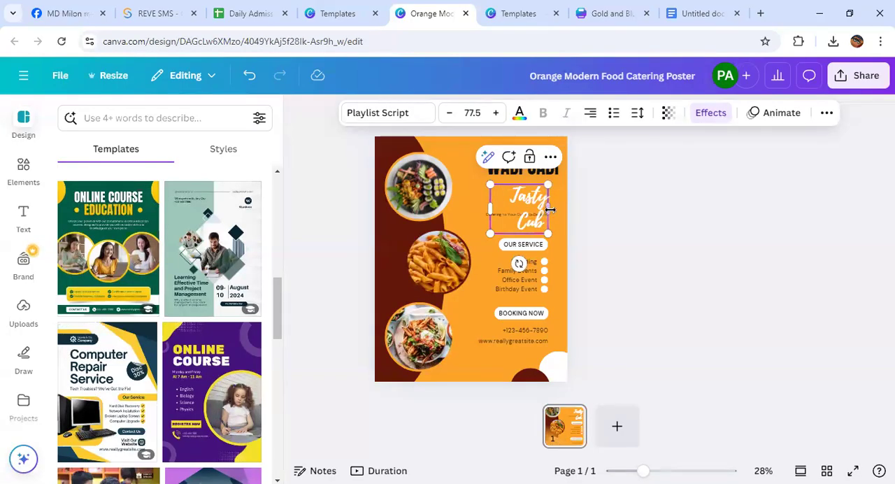
pyautogui.moveTo(552, 210); pyautogui.dragTo(580, 206)
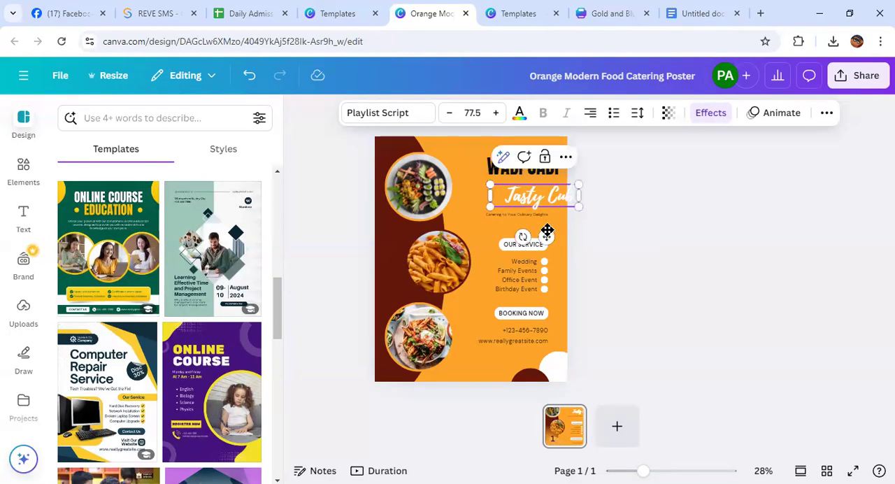
pyautogui.moveTo(545, 238); pyautogui.dragTo(533, 233)
pyautogui.click(595, 236)
# Change the "WABI SABI" heading's font to Lilita One
pyautogui.click(525, 174)
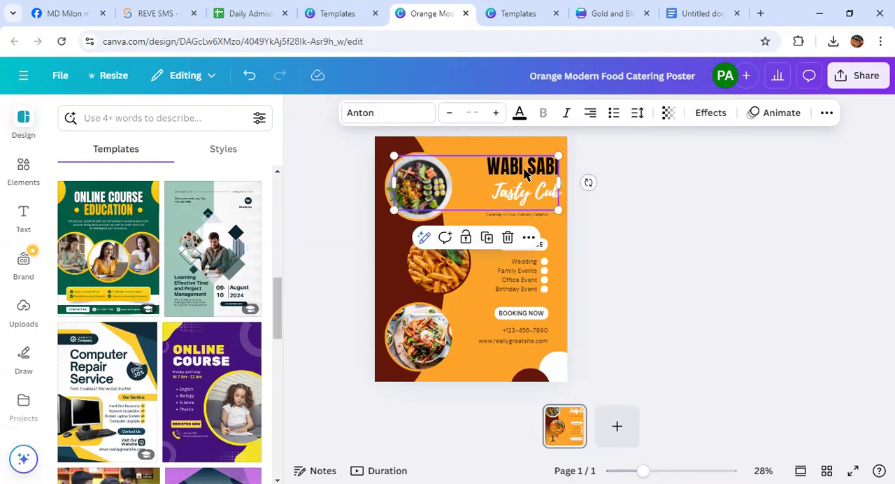
pyautogui.click(366, 123)
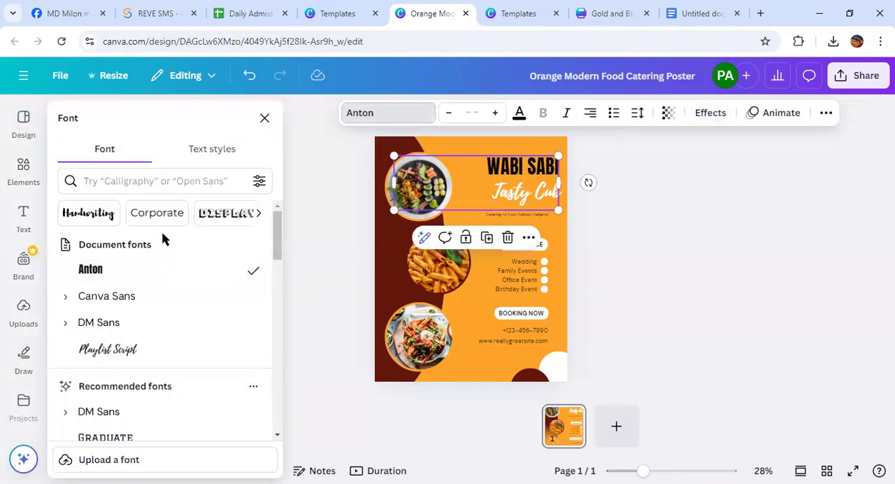
pyautogui.scroll(-5, 165, 293)
pyautogui.scroll(-8, 164, 358)
pyautogui.scroll(3, 164, 362)
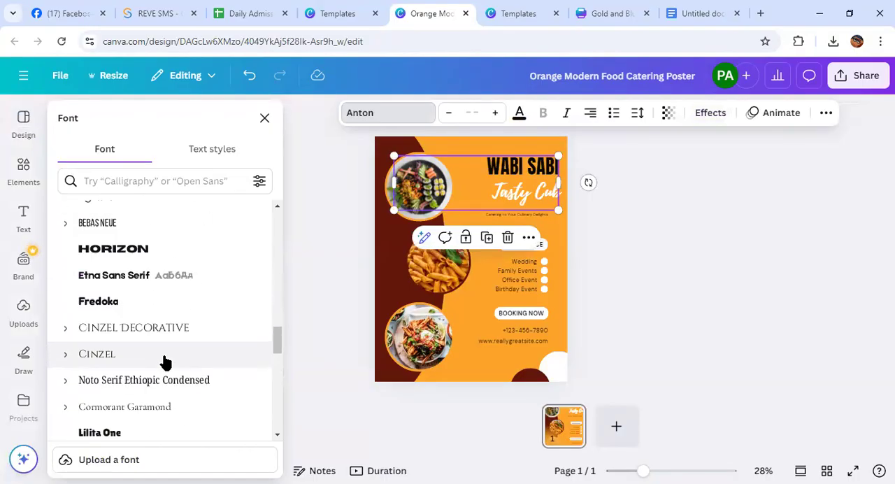
pyautogui.click(144, 434)
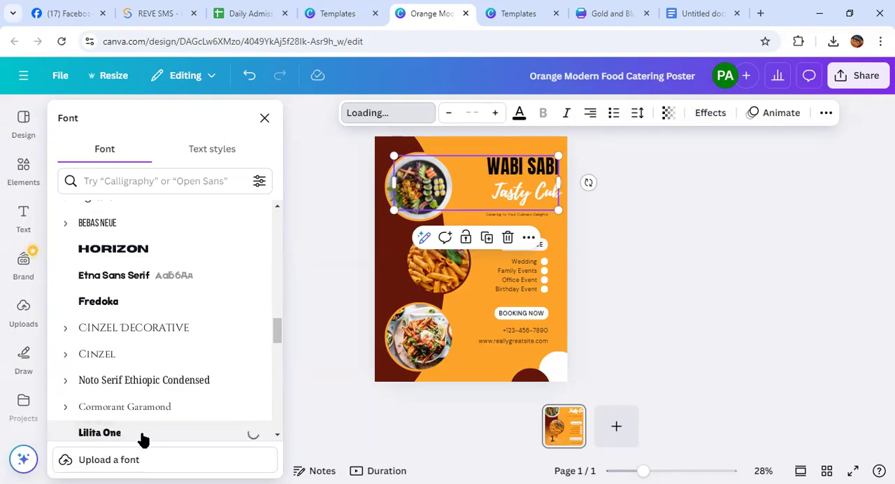
# Browse the available fonts for the "Tasty Cub" text and view the option for uploading a custom font
pyautogui.click(510, 198)
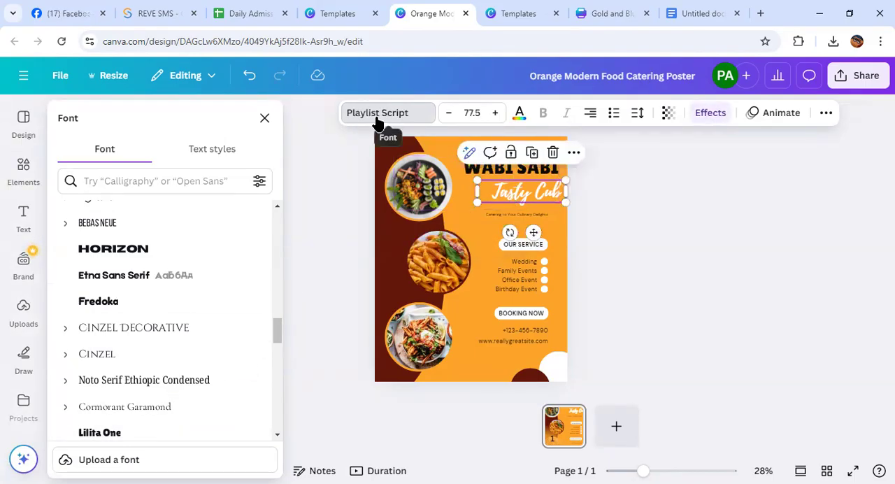
pyautogui.scroll(-10, 170, 300)
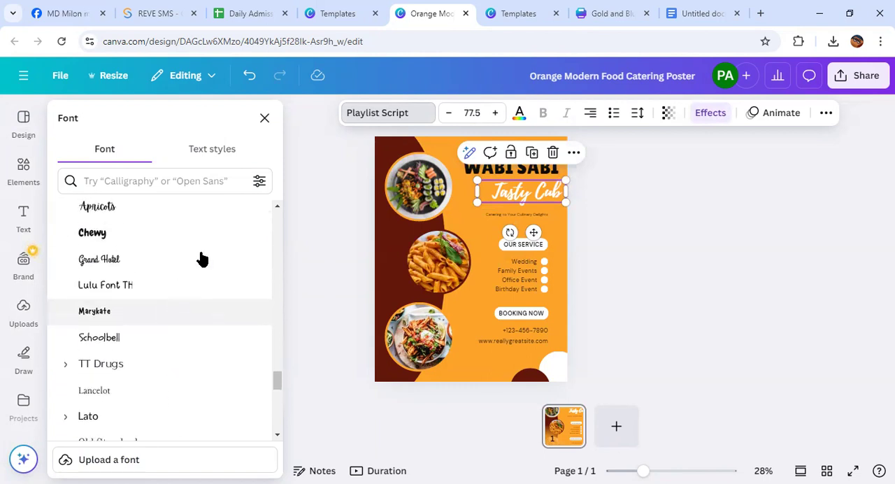
pyautogui.click(396, 115)
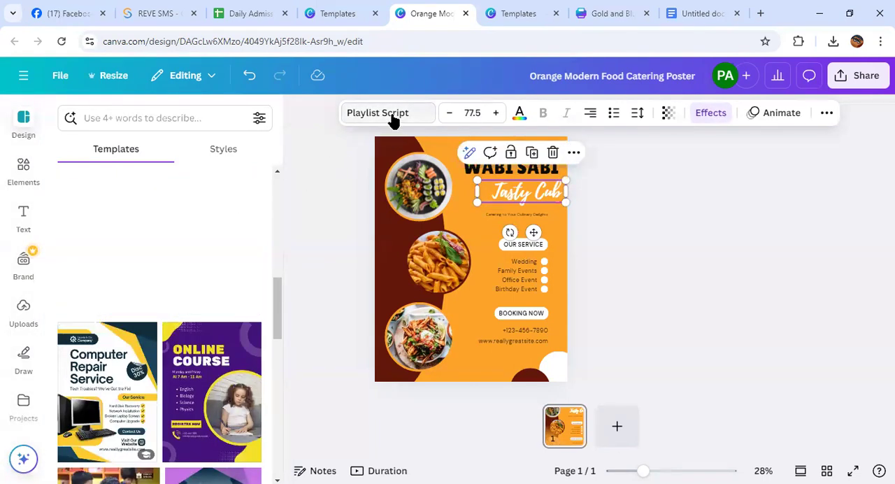
pyautogui.click(389, 112)
pyautogui.scroll(-5, 182, 272)
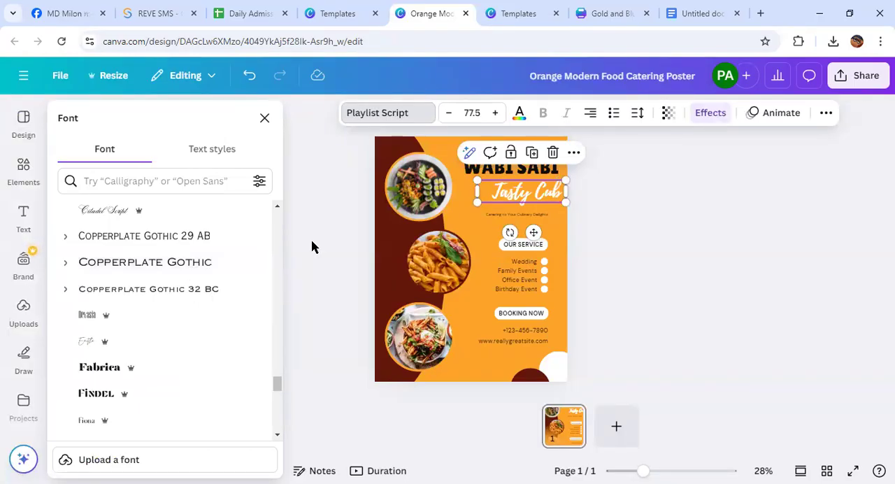
pyautogui.click(123, 461)
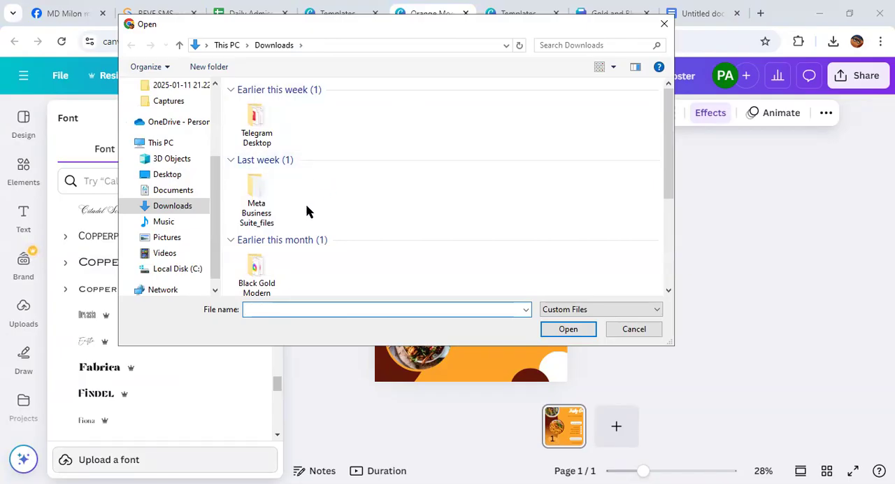
pyautogui.click(269, 138)
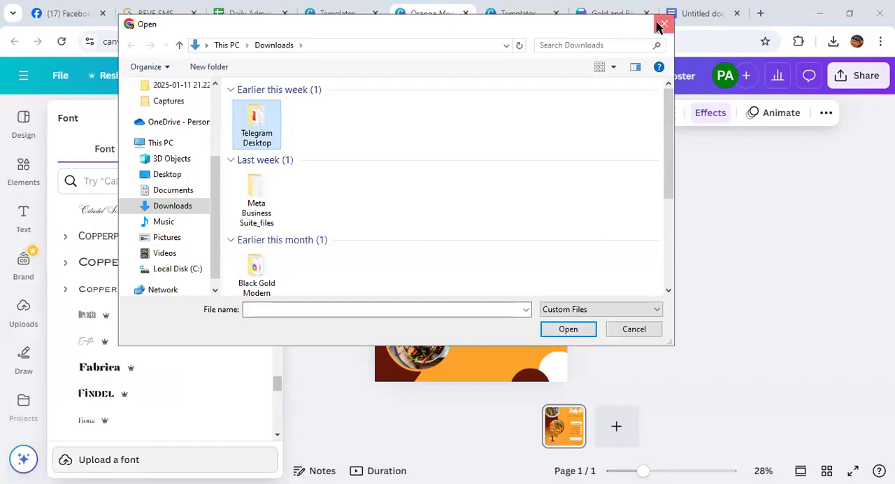
pyautogui.press('Escape')
pyautogui.scroll(5, 174, 293)
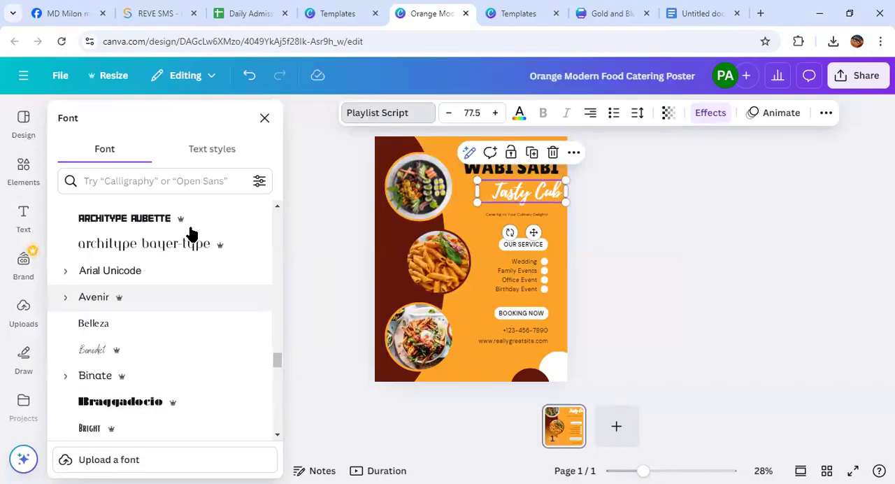
# Review all document text styles and check which ones the heading, "Tasty Cub" and "Wedding" texts use
pyautogui.click(224, 157)
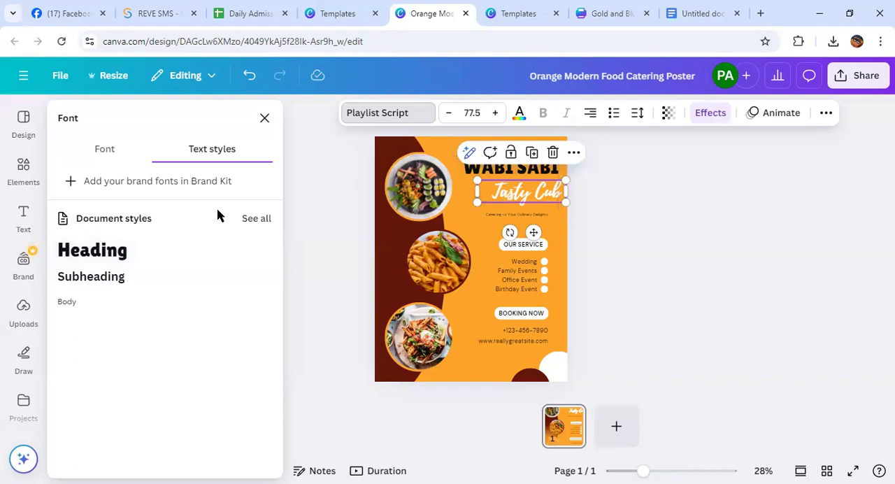
pyautogui.click(256, 221)
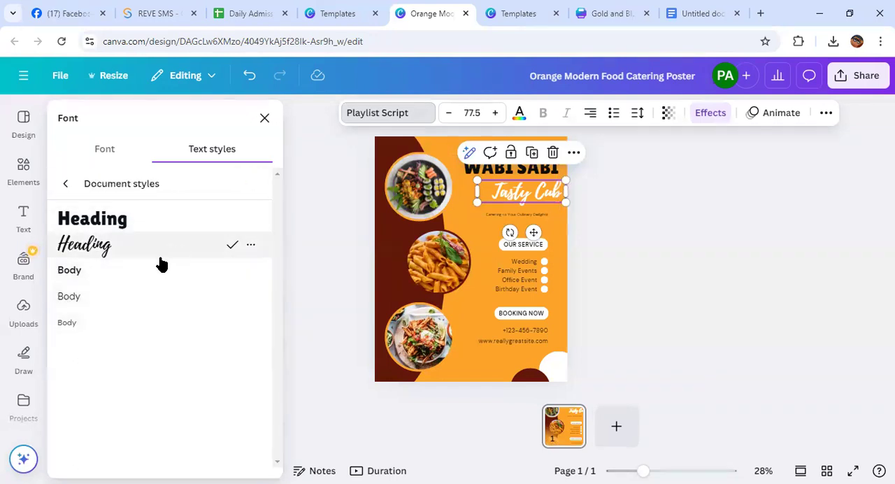
pyautogui.click(506, 170)
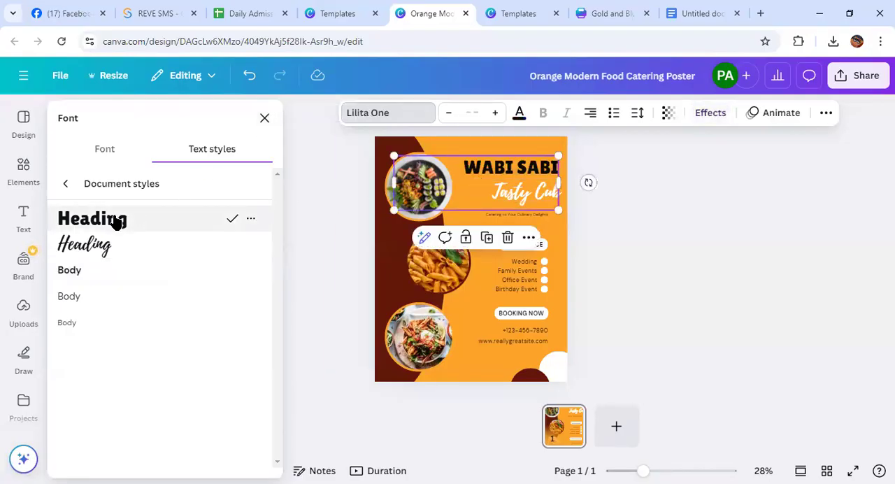
pyautogui.click(512, 196)
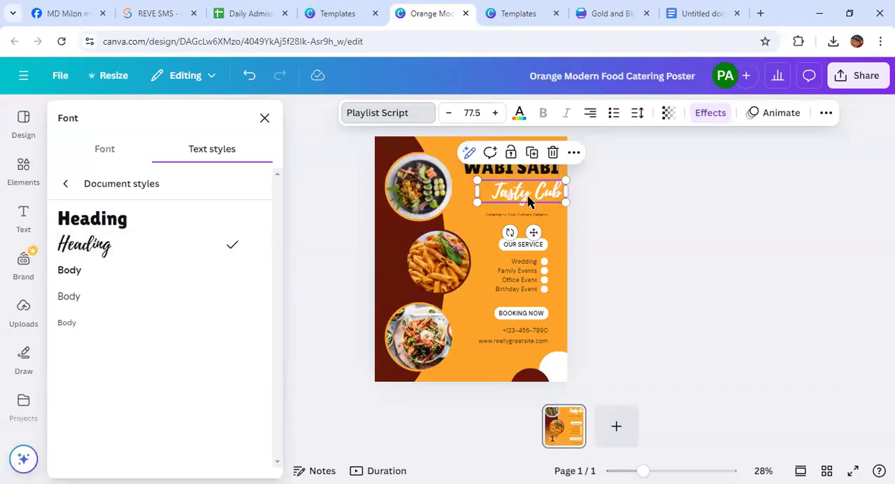
pyautogui.click(515, 263)
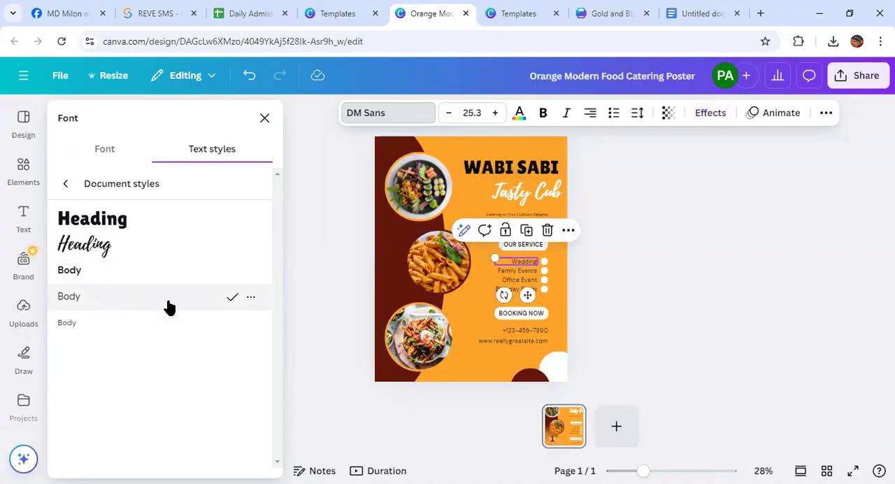
pyautogui.click(264, 119)
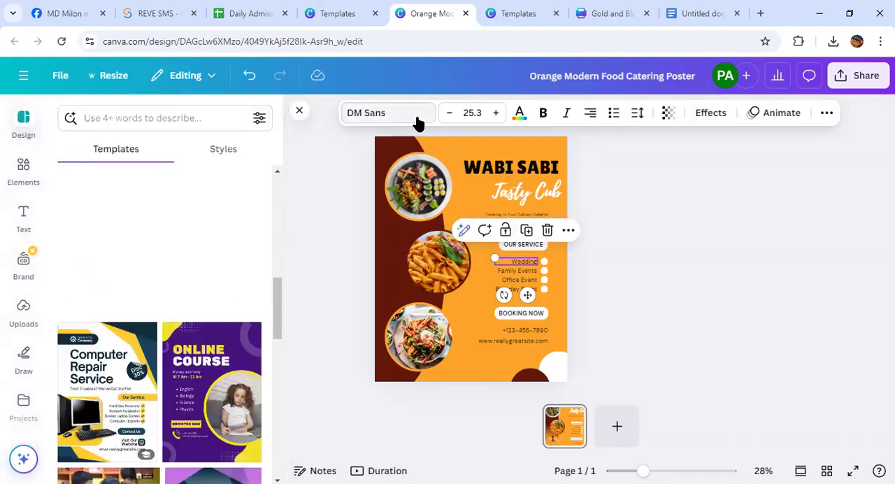
# Look through the text effects and shape options available for the "WABI SABI" heading
pyautogui.click(511, 168)
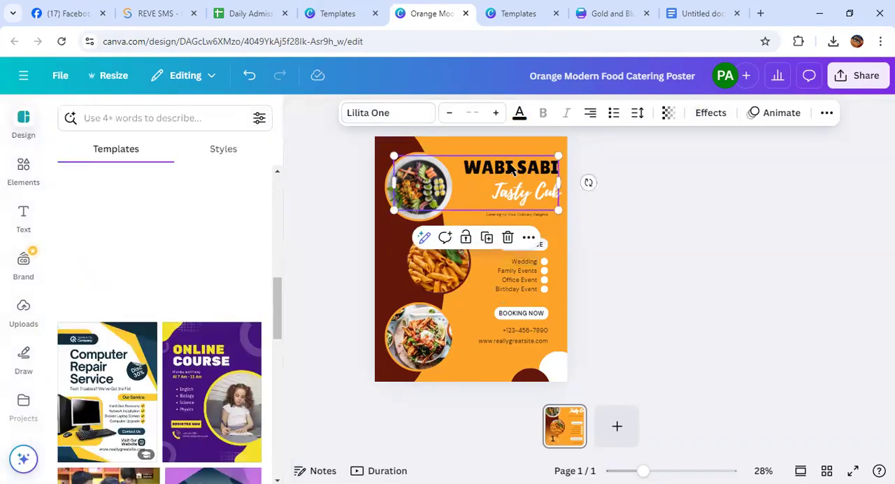
pyautogui.click(513, 193)
pyautogui.click(507, 166)
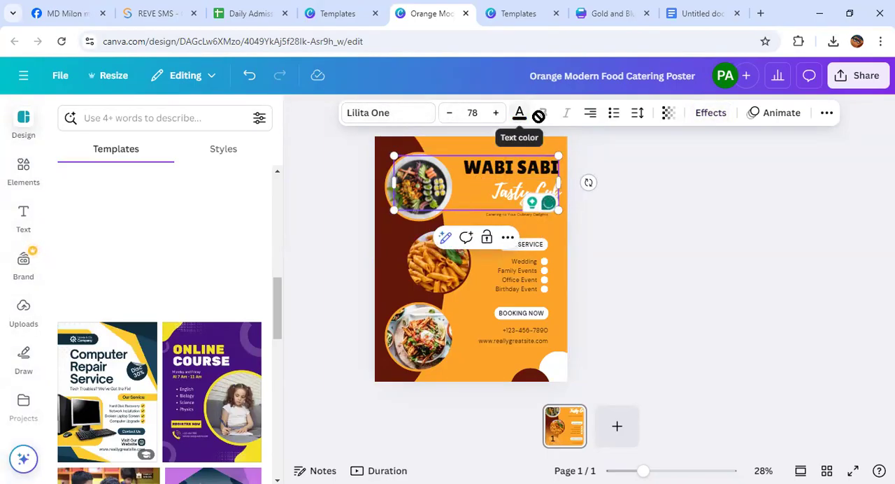
pyautogui.click(710, 112)
pyautogui.scroll(-3, 231, 251)
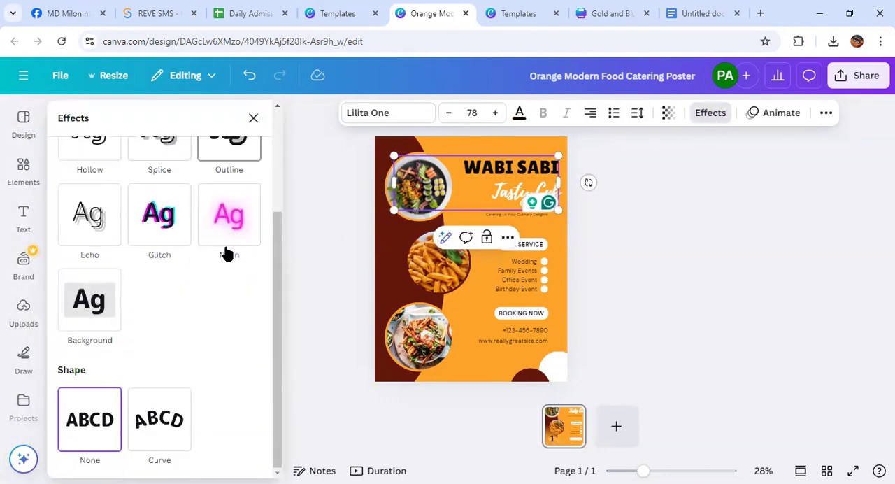
pyautogui.scroll(3, 144, 391)
pyautogui.scroll(-3, 147, 383)
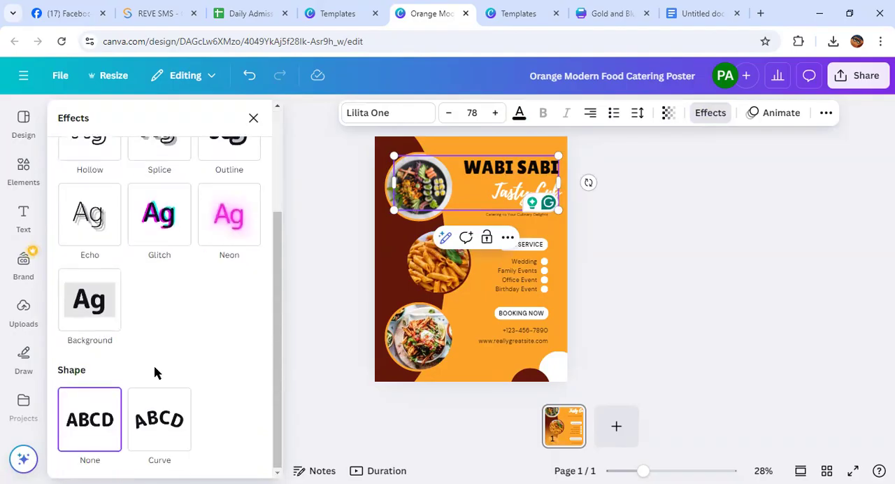
pyautogui.click(252, 118)
# View the KebabLetters app and browse the catalog of other available apps
pyautogui.scroll(-5, 17, 347)
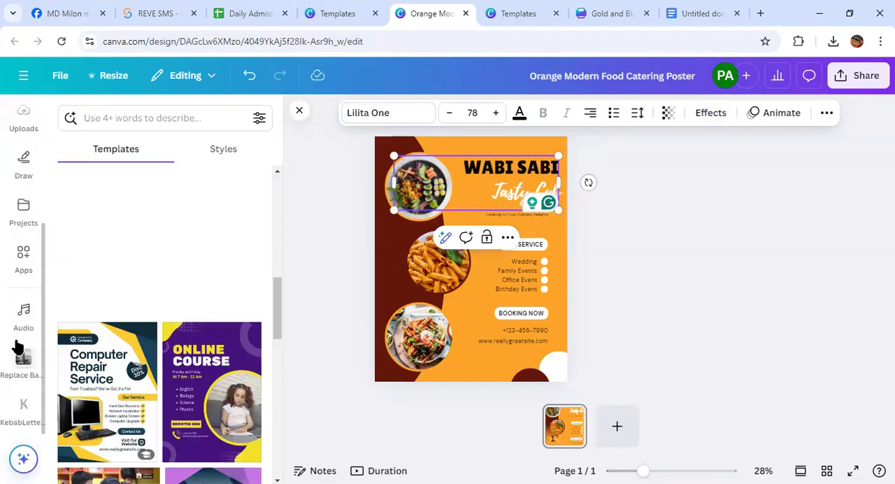
pyautogui.click(14, 405)
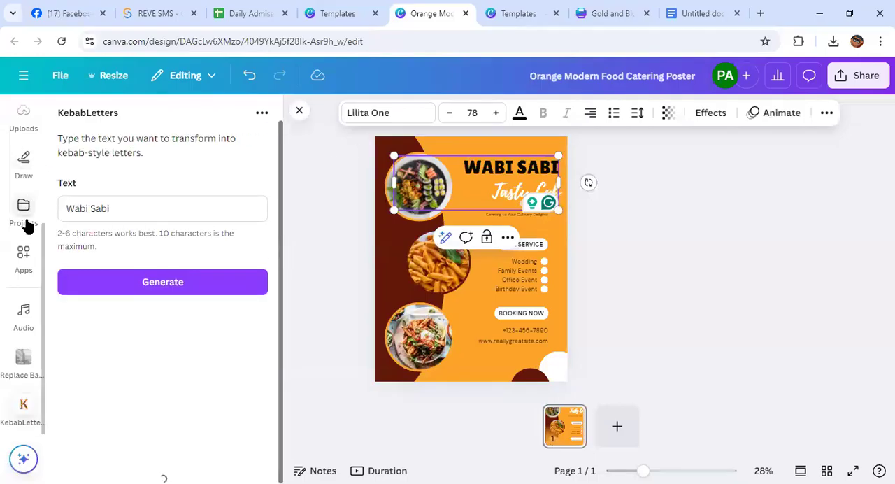
pyautogui.click(21, 256)
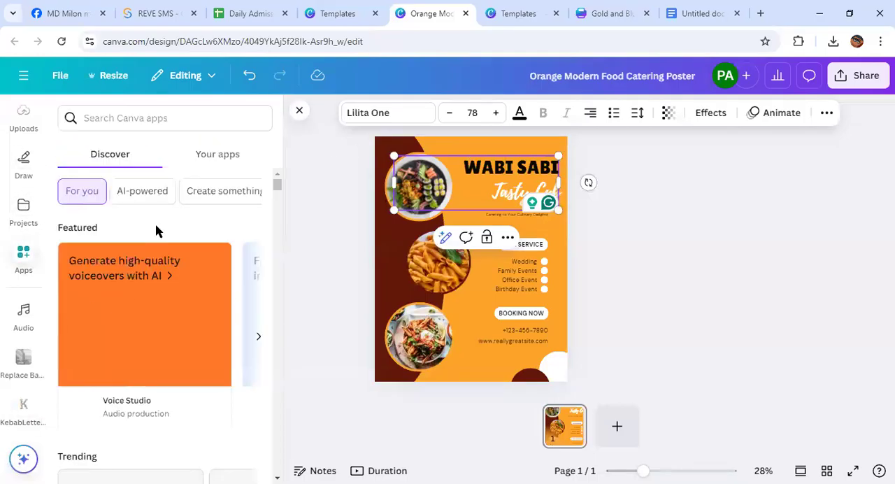
pyautogui.scroll(-5, 156, 231)
pyautogui.scroll(-5, 156, 231)
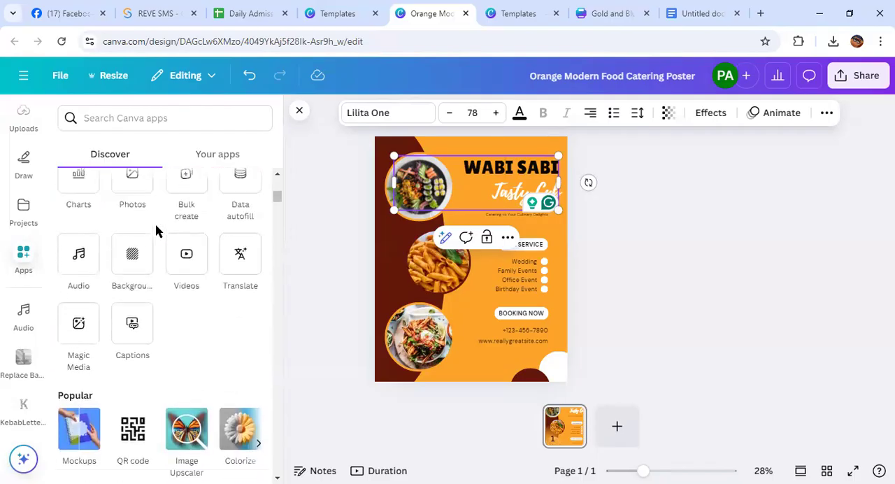
pyautogui.scroll(-3, 174, 327)
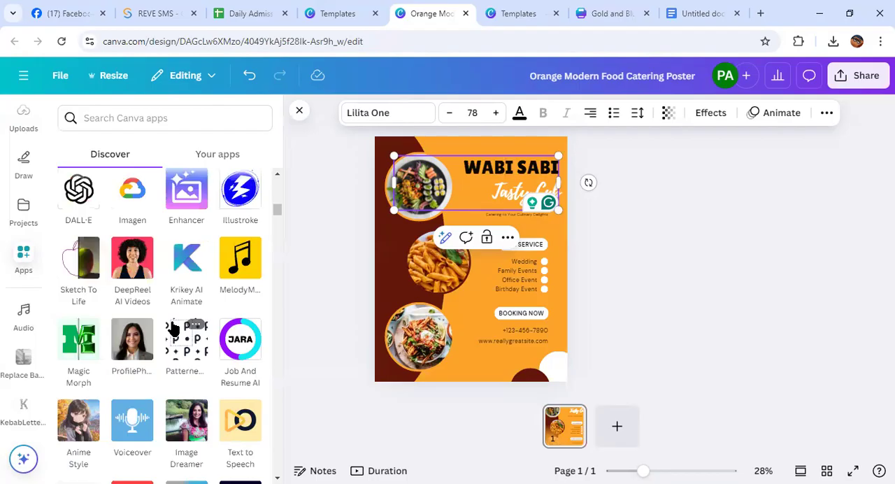
# Look through the AI apps and the "Create something new" apps in the catalog for a text design app
pyautogui.scroll(-3, 173, 328)
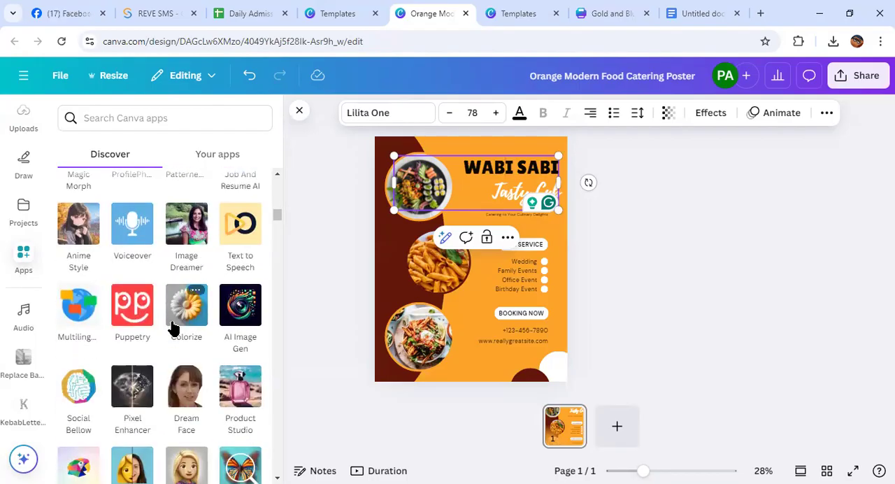
pyautogui.scroll(-3, 173, 329)
pyautogui.scroll(-2, 175, 323)
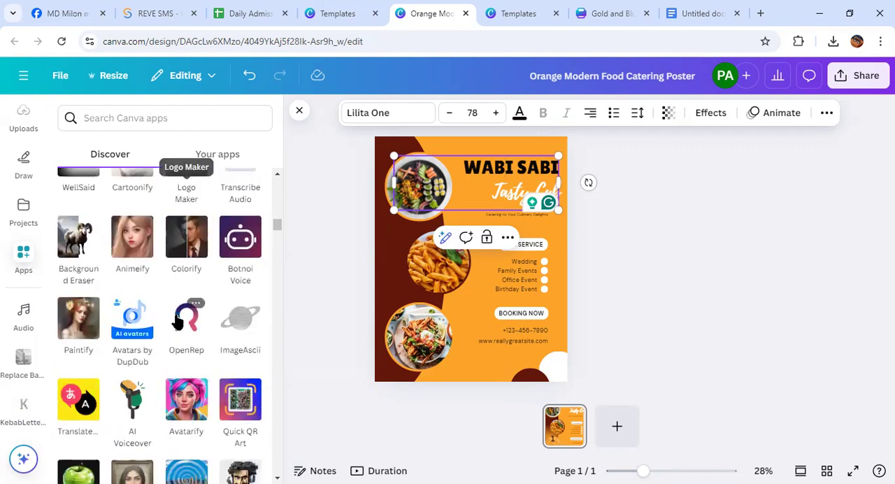
pyautogui.scroll(-3, 175, 321)
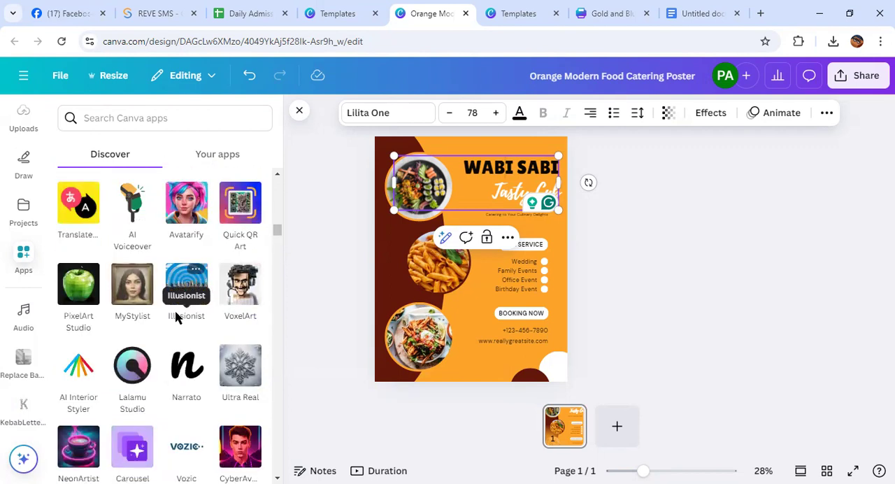
pyautogui.scroll(-3, 180, 308)
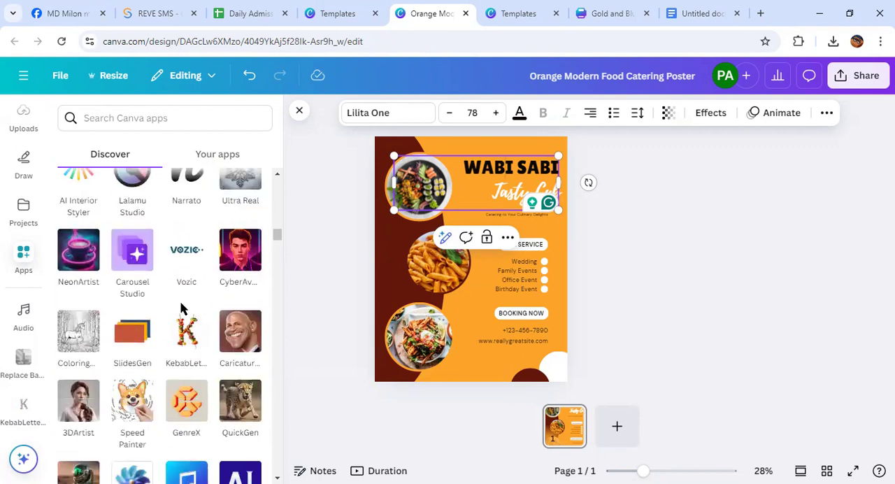
pyautogui.scroll(-3, 192, 334)
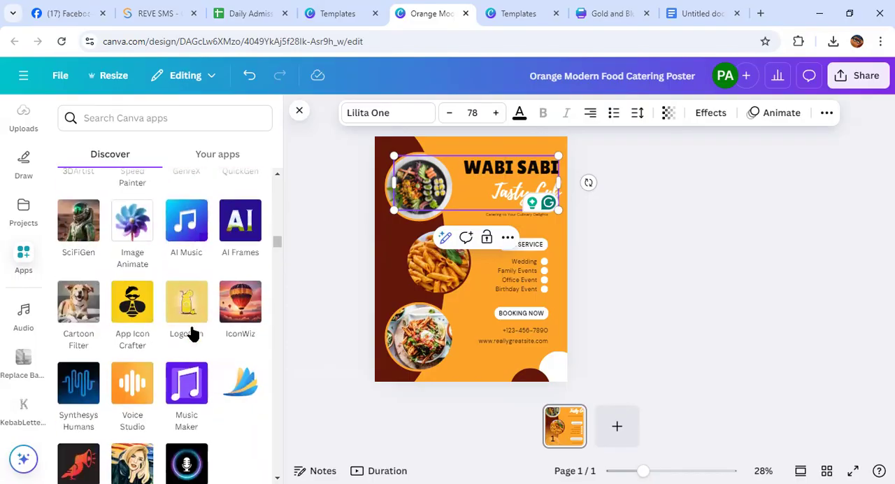
pyautogui.scroll(-3, 193, 334)
pyautogui.scroll(-7, 192, 334)
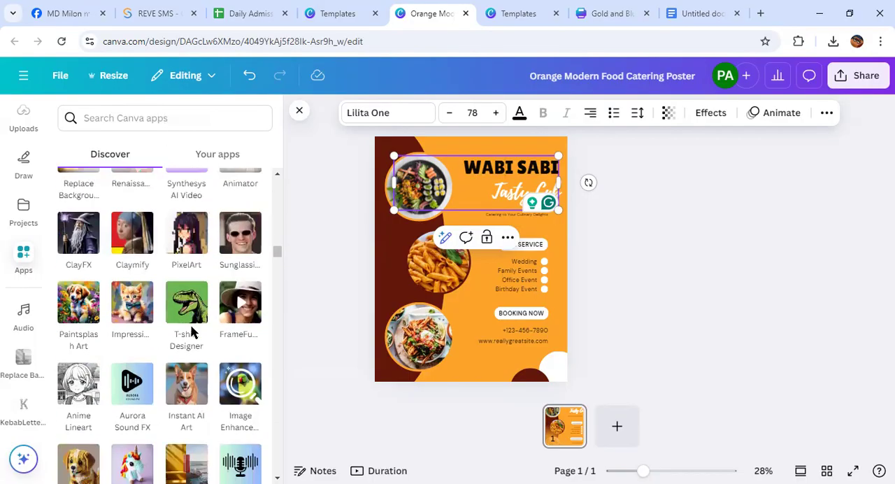
pyautogui.scroll(-2, 193, 334)
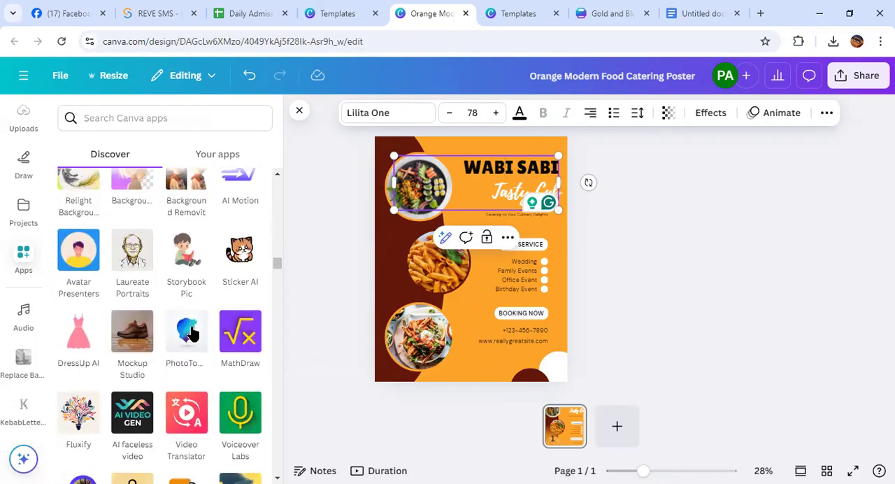
pyautogui.scroll(-3, 193, 334)
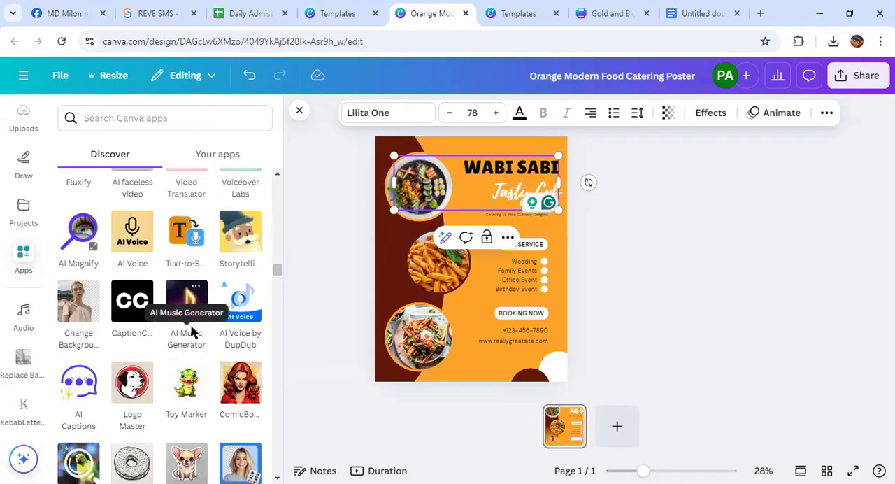
pyautogui.scroll(-2, 193, 334)
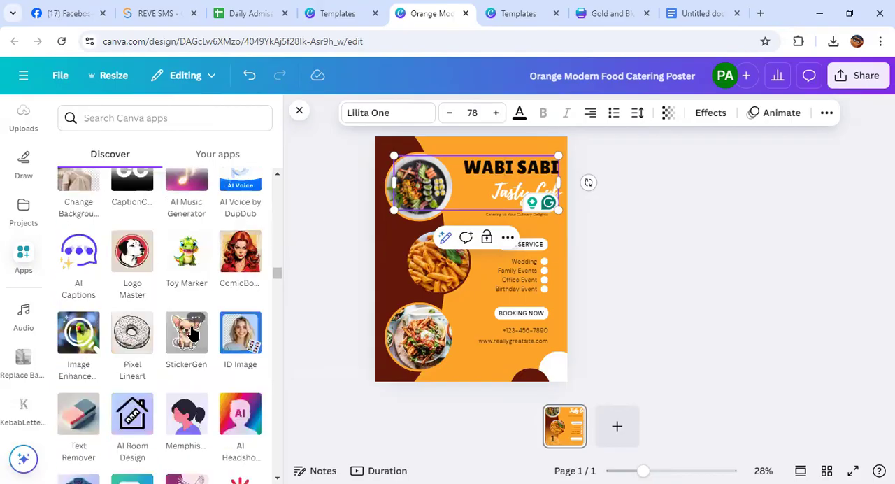
pyautogui.scroll(-2, 193, 334)
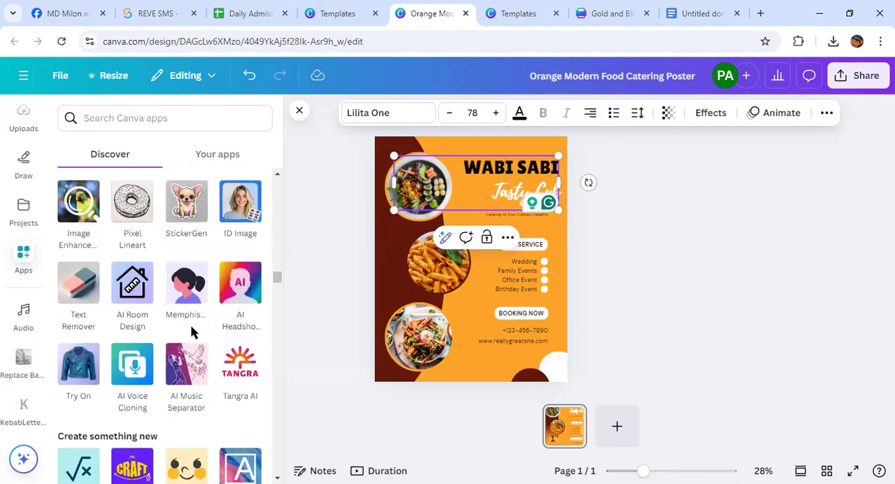
pyautogui.scroll(-5, 193, 334)
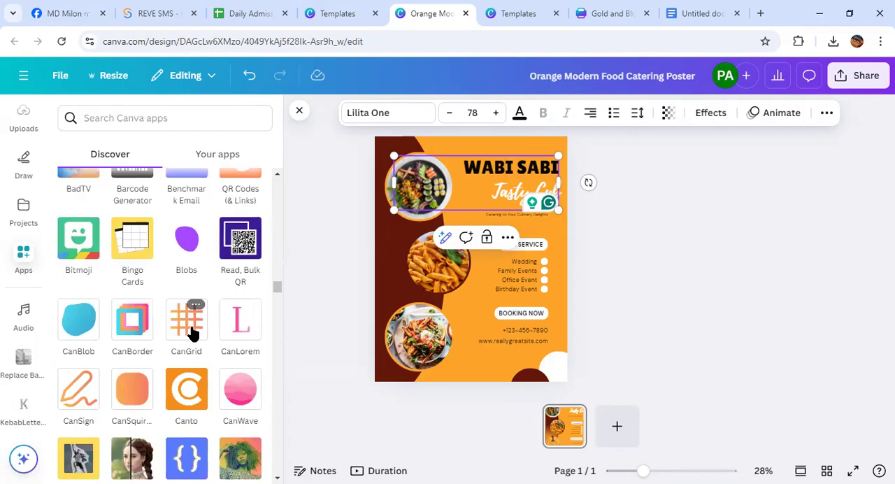
pyautogui.scroll(-2, 192, 334)
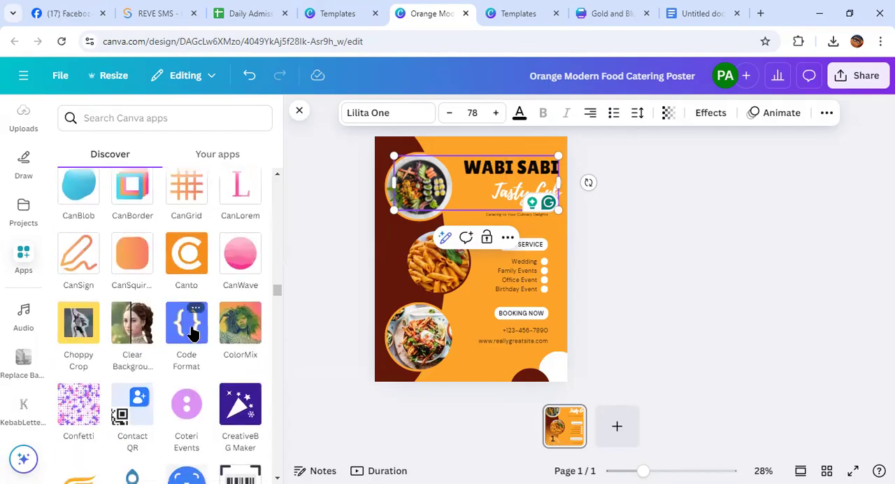
pyautogui.scroll(-2, 193, 334)
pyautogui.scroll(-4, 193, 334)
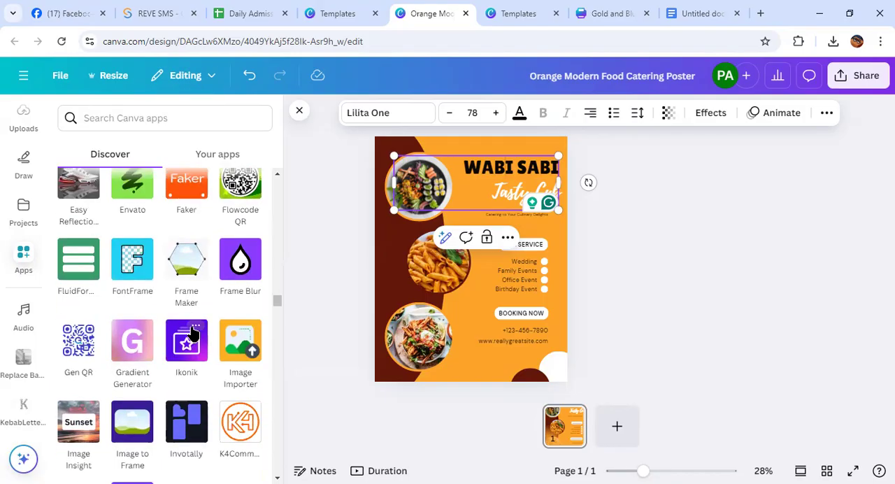
pyautogui.scroll(-2, 193, 334)
pyautogui.scroll(2, 186, 319)
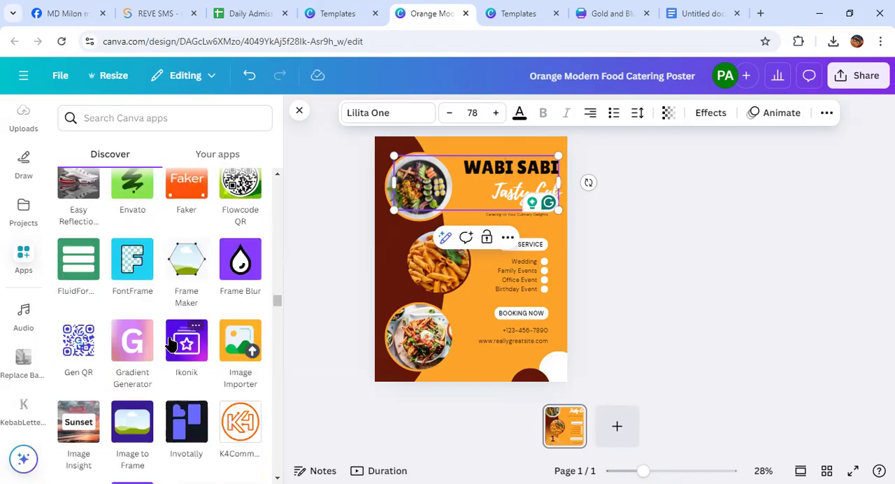
# Create image-filled "Wabi Sabi" lettering with the FontFrame app and add it to the poster
pyautogui.click(134, 269)
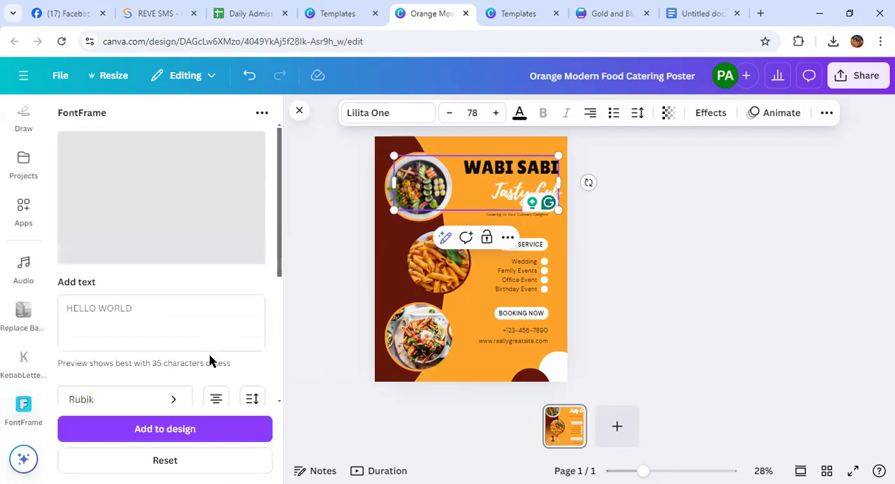
pyautogui.click(138, 305)
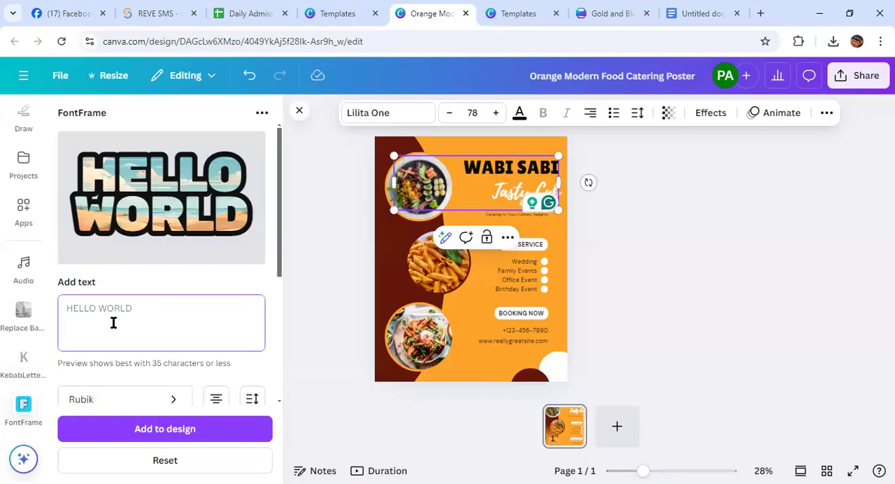
pyautogui.write('W')
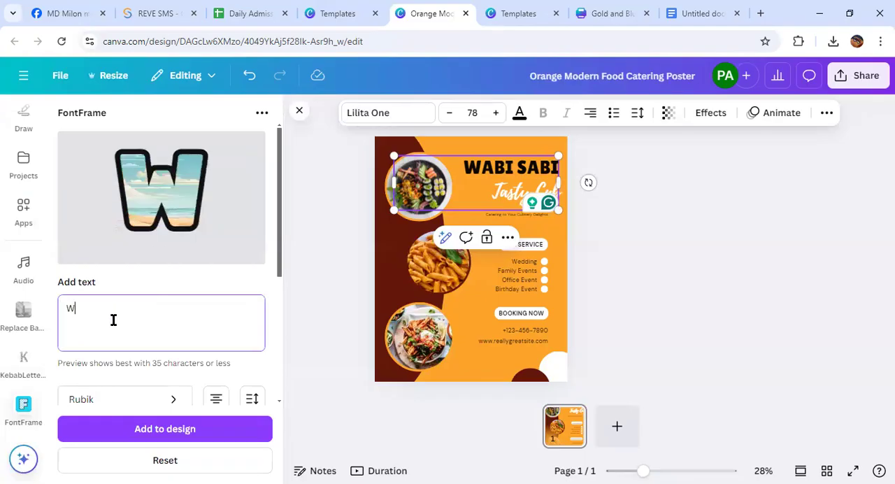
pyautogui.write('abi Sabi')
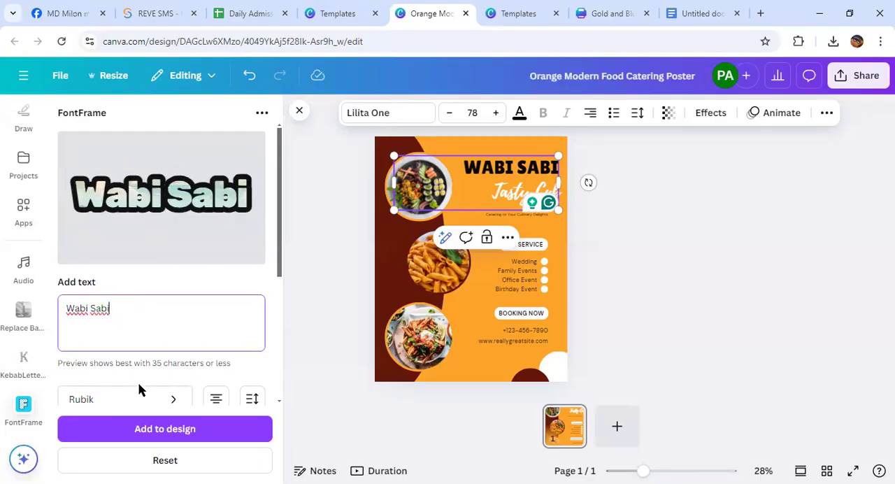
pyautogui.click(143, 418)
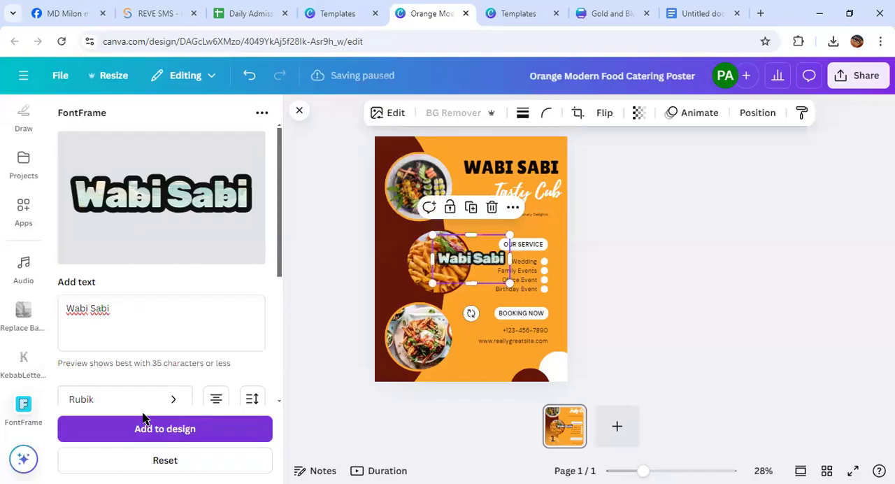
pyautogui.click(143, 418)
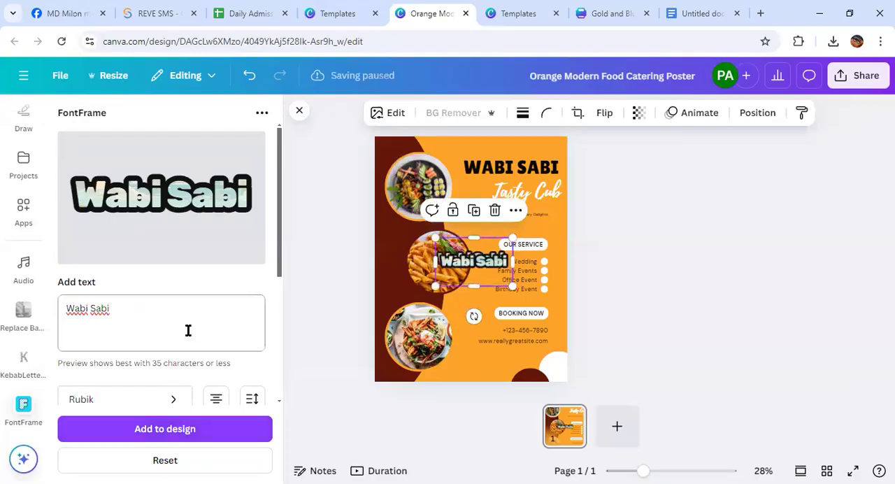
pyautogui.scroll(-5, 183, 366)
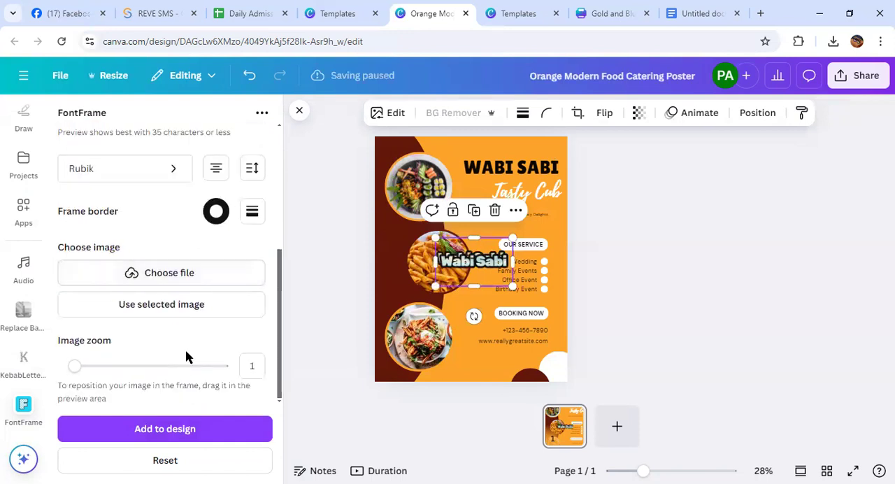
pyautogui.scroll(2, 185, 350)
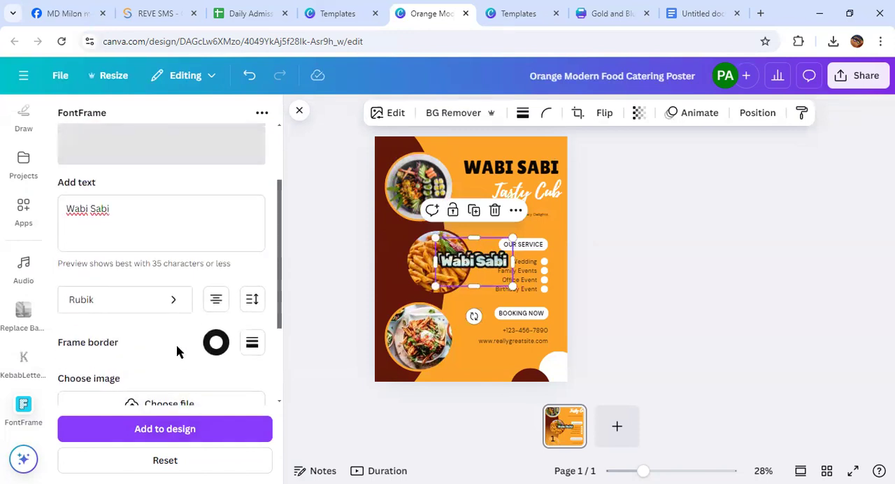
pyautogui.scroll(2, 176, 349)
pyautogui.click(159, 420)
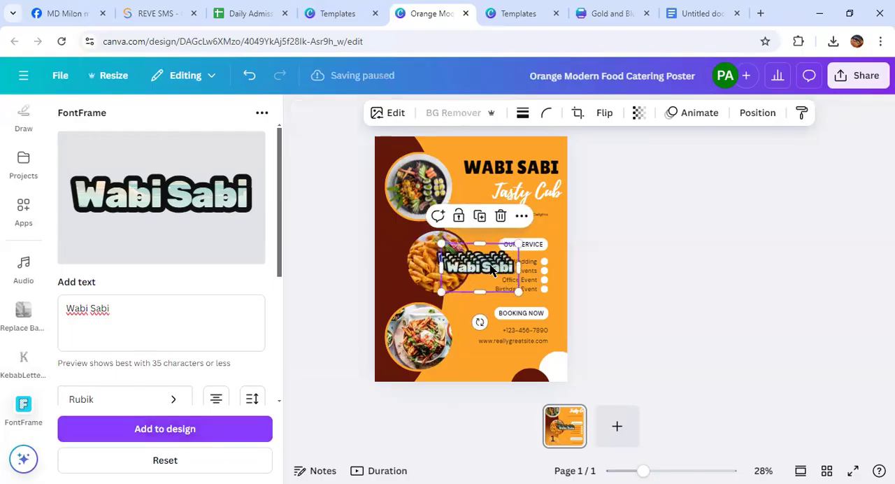
# Delete the original "WABI SABI" heading and the extra lettering copies, and enlarge and place the FontFrame lettering above "Tasty Cub"
pyautogui.moveTo(492, 269)
pyautogui.mouseDown()
pyautogui.moveTo(717, 285)
pyautogui.moveTo(476, 262)
pyautogui.mouseUp()
pyautogui.click(508, 169)
pyautogui.press('Delete')
pyautogui.moveTo(457, 257); pyautogui.dragTo(566, 169)
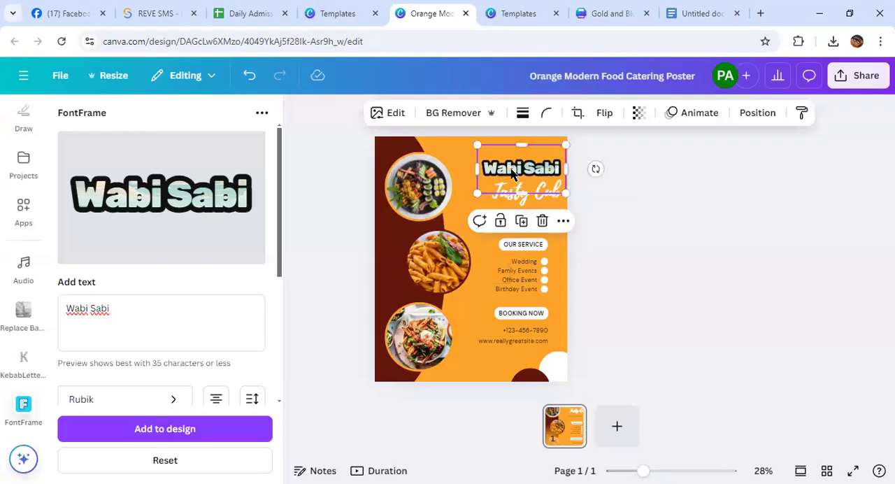
pyautogui.moveTo(511, 173); pyautogui.dragTo(504, 168)
# Review FontFrame's font, frame border, image source and image zoom options for the "Wabi Sabi" lettering
pyautogui.scroll(-3, 188, 310)
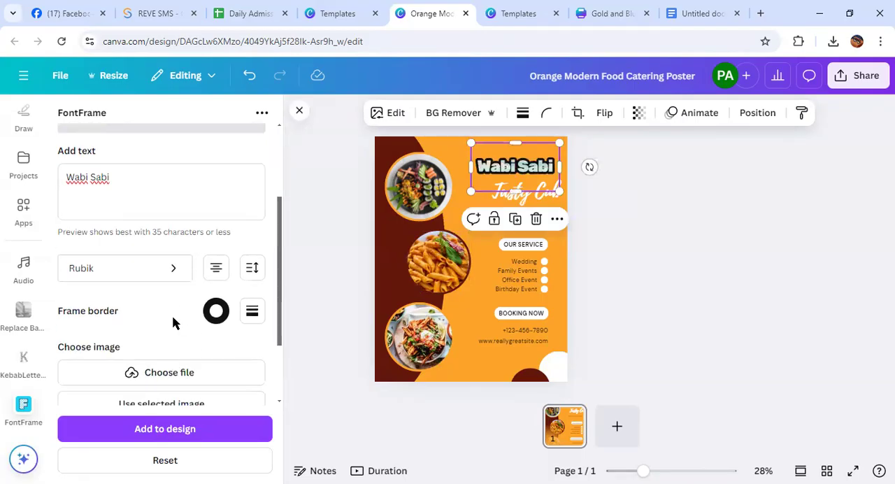
pyautogui.scroll(-1, 172, 315)
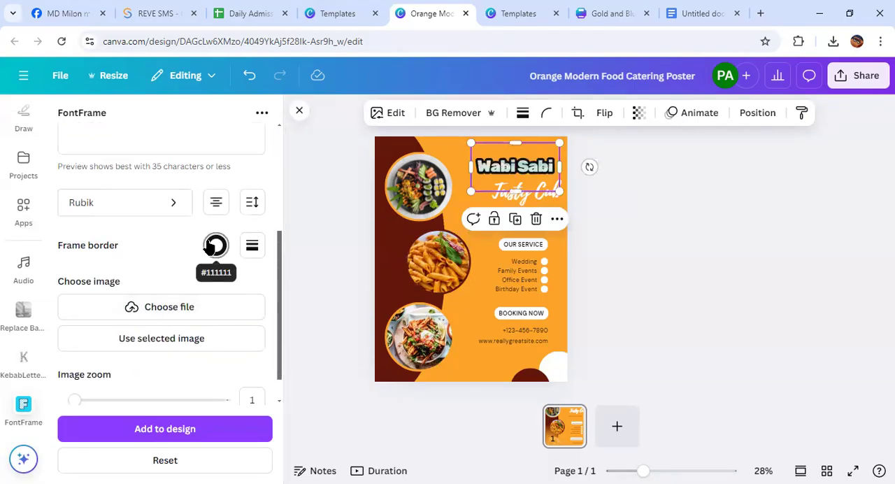
pyautogui.scroll(-1, 220, 352)
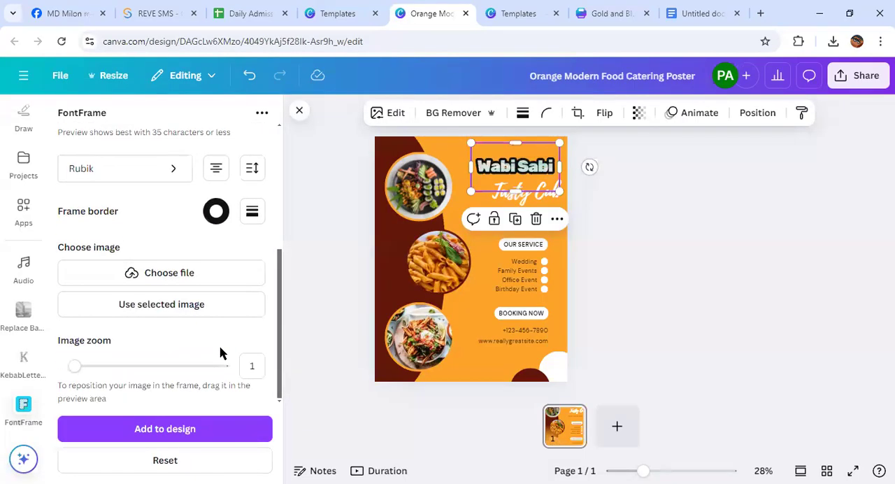
pyautogui.scroll(3, 172, 373)
pyautogui.scroll(4, 172, 372)
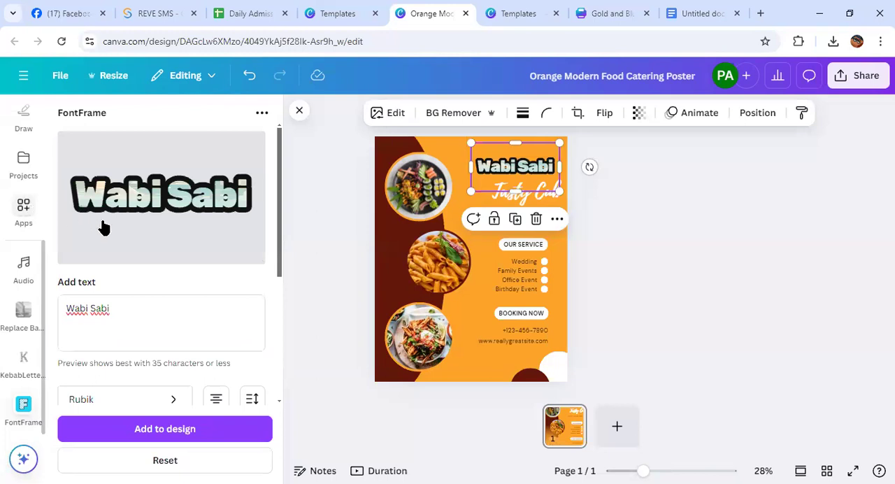
# Browse the app catalog from the AI apps down to the "Create something new" apps for further design tools
pyautogui.click(23, 209)
pyautogui.scroll(-5, 206, 252)
pyautogui.scroll(-8, 207, 253)
pyautogui.scroll(-4, 207, 300)
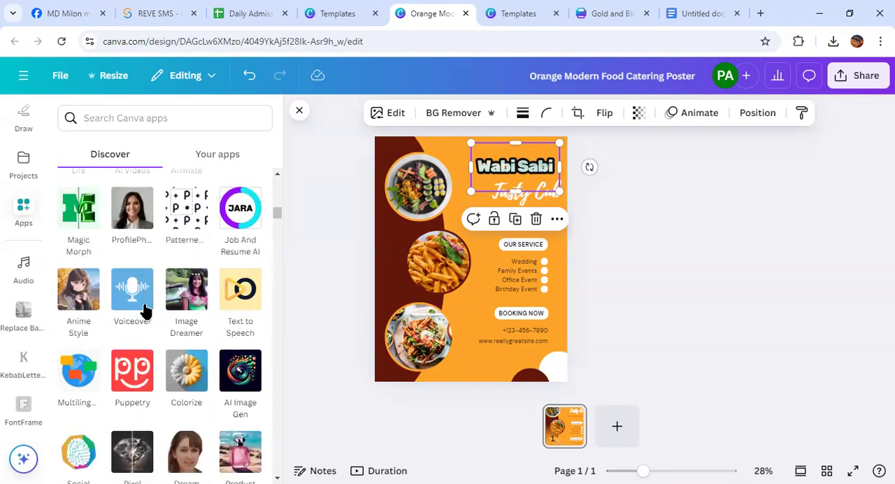
pyautogui.scroll(-2, 185, 335)
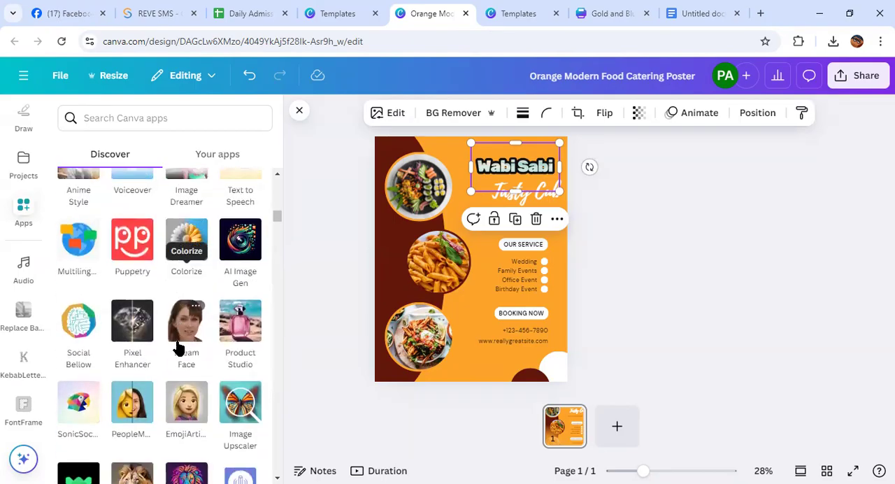
pyautogui.scroll(-2, 183, 353)
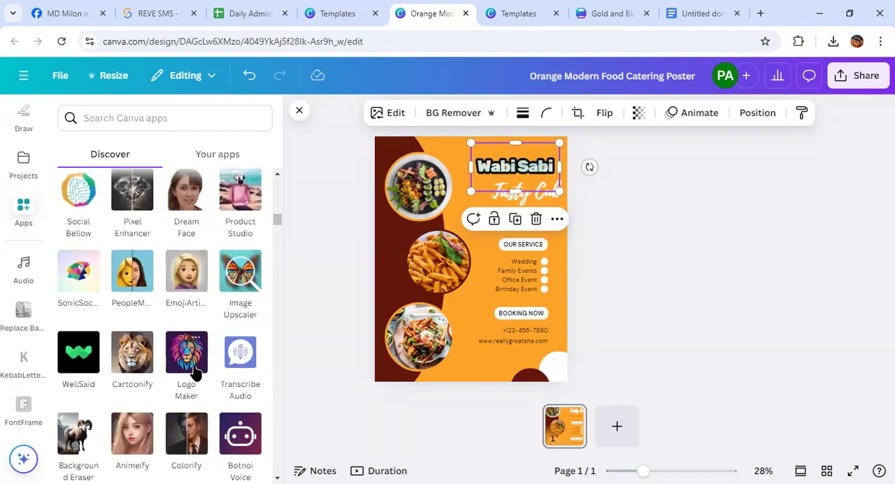
pyautogui.scroll(-2, 190, 378)
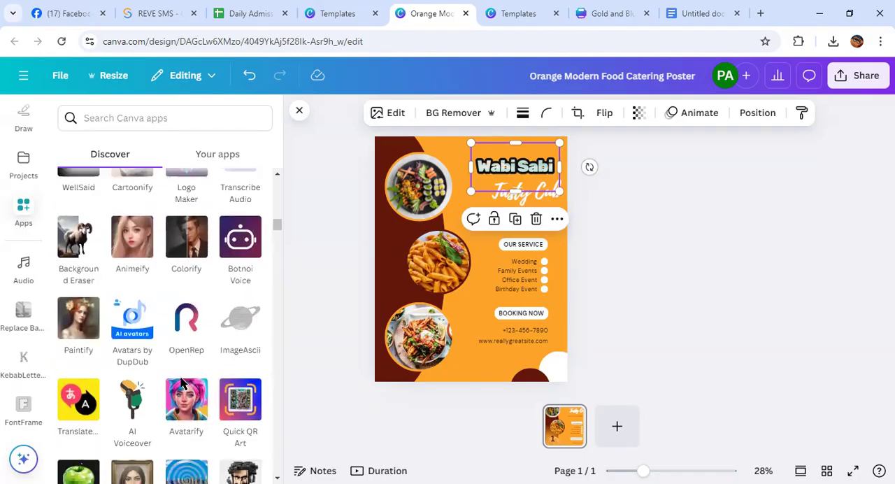
pyautogui.scroll(-1, 176, 380)
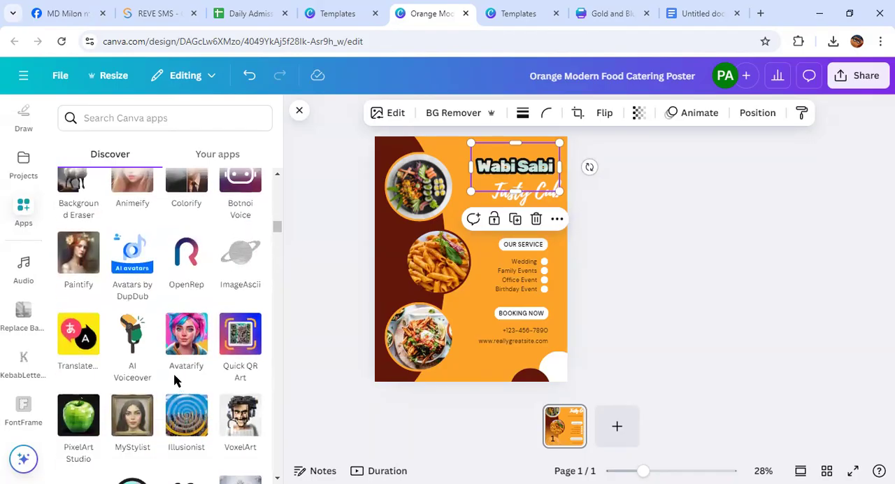
pyautogui.scroll(-3, 175, 379)
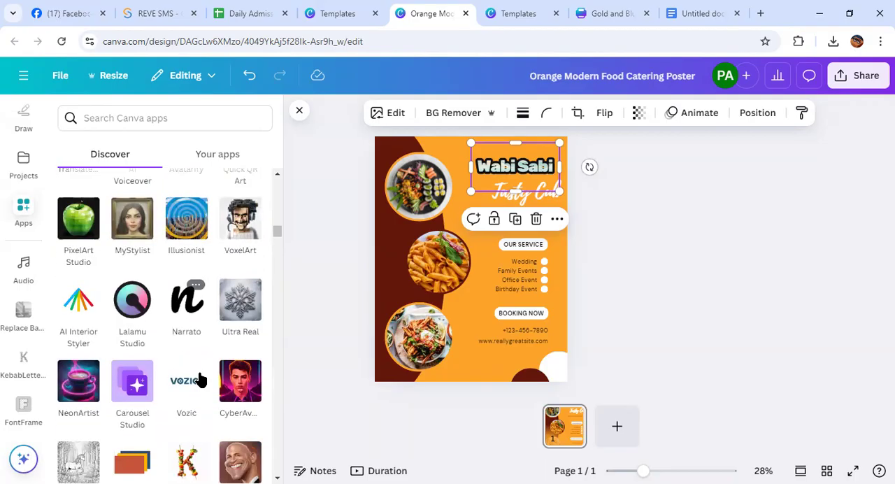
pyautogui.scroll(-1, 199, 379)
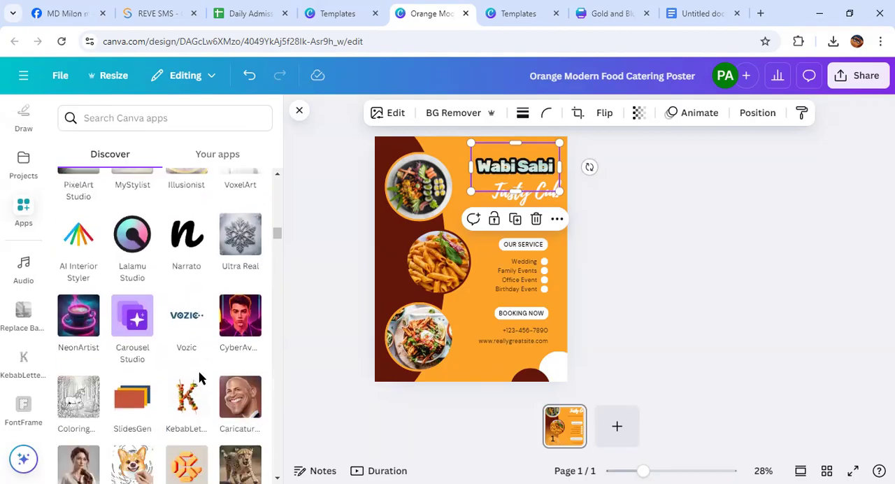
pyautogui.scroll(-2, 199, 378)
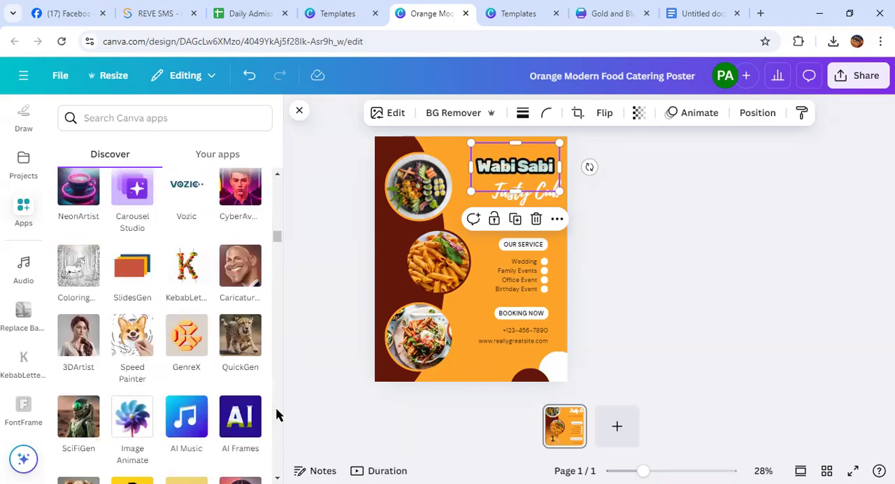
pyautogui.scroll(-3, 180, 339)
pyautogui.scroll(-5, 179, 339)
pyautogui.scroll(-1, 196, 356)
pyautogui.scroll(-1, 197, 356)
pyautogui.scroll(2, 196, 356)
pyautogui.scroll(-4, 197, 357)
pyautogui.scroll(-5, 197, 357)
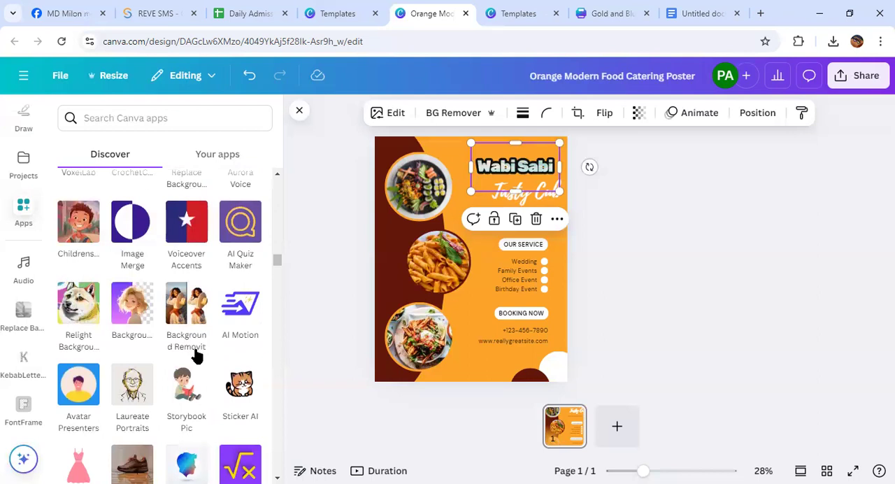
pyautogui.scroll(2, 196, 356)
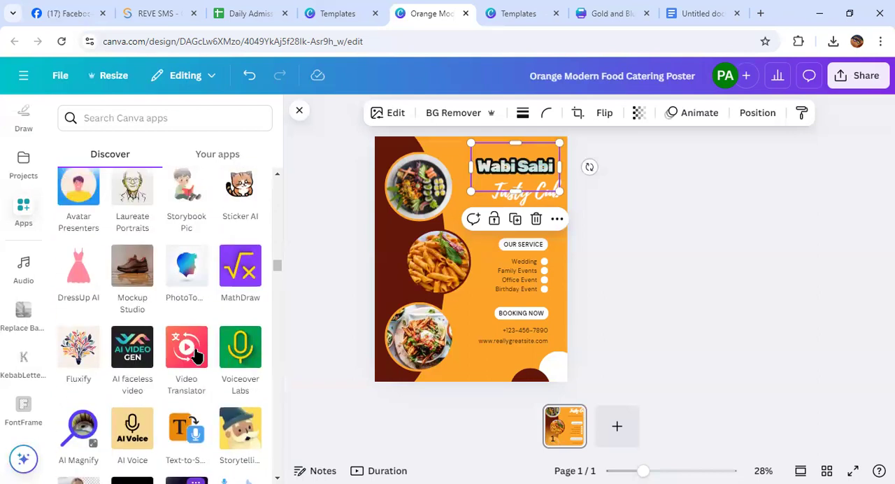
pyautogui.scroll(-3, 197, 356)
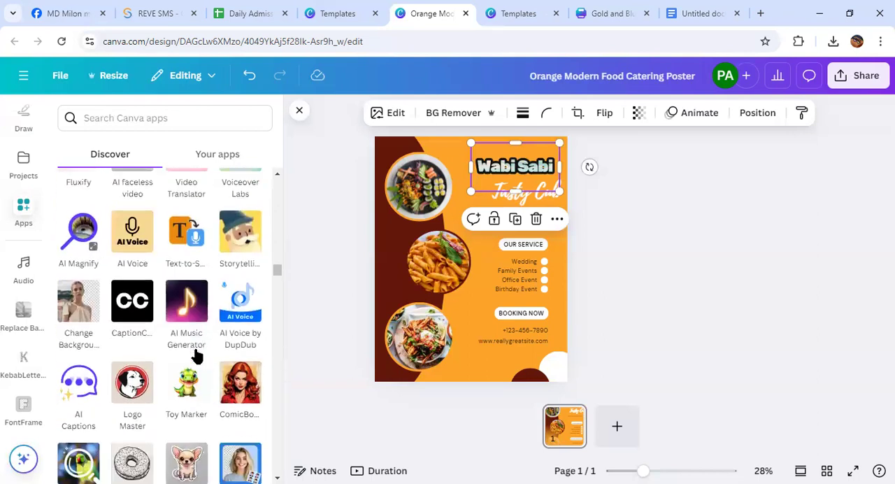
pyautogui.scroll(-3, 196, 354)
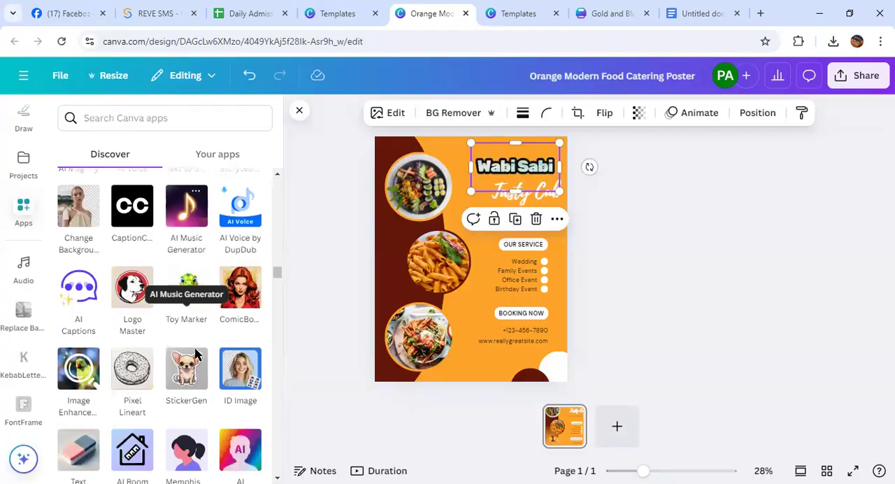
pyautogui.scroll(-5, 197, 357)
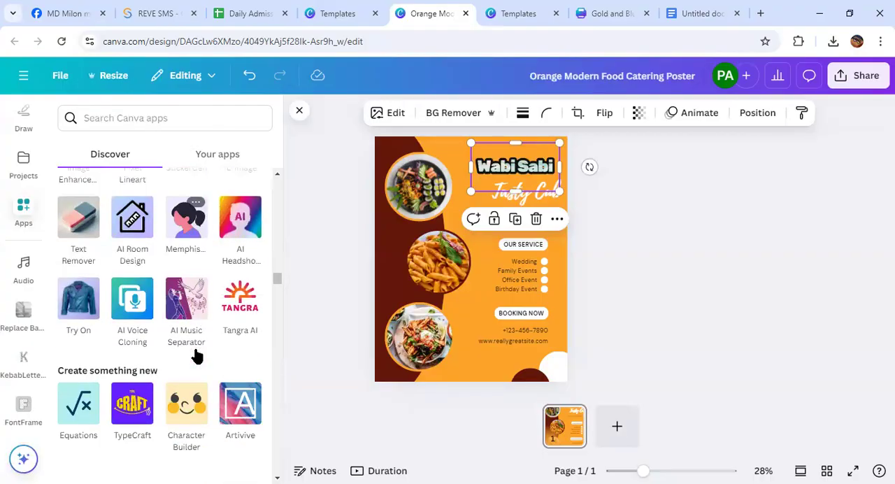
pyautogui.scroll(-3, 196, 356)
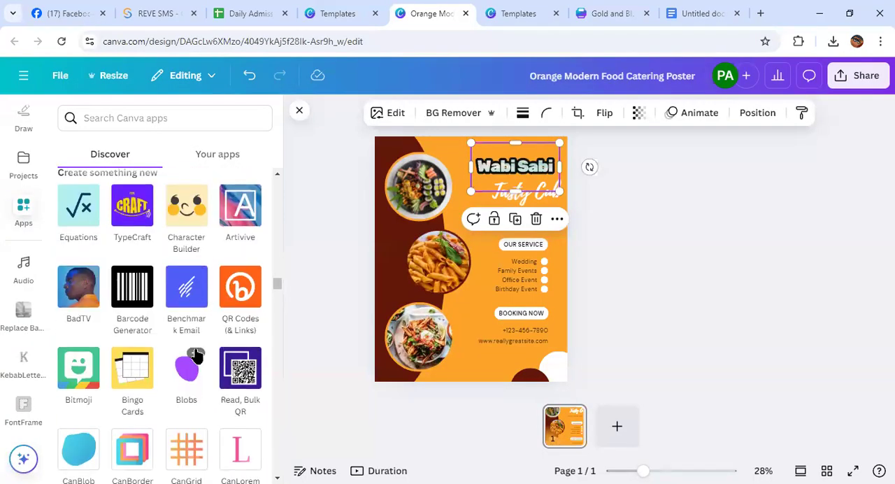
# Deselect the "Wabi Sabi" lettering and shift the middle circular pasta photo slightly right on the poster
pyautogui.click(801, 301)
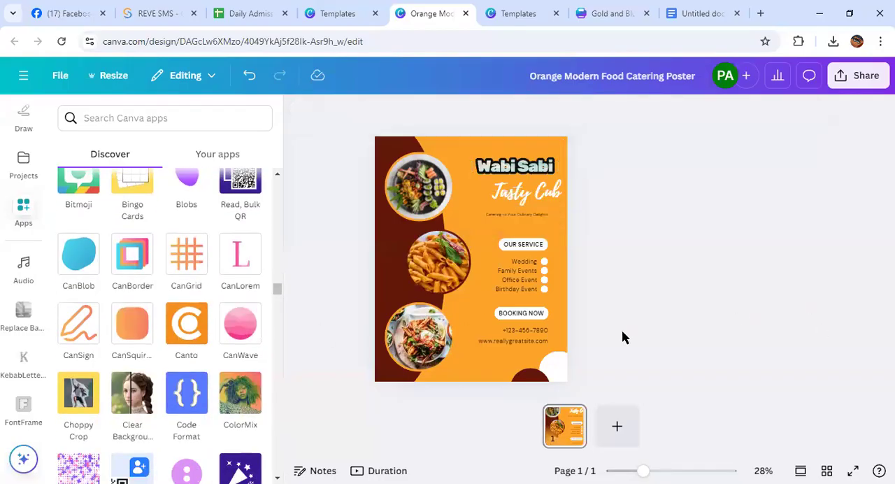
pyautogui.moveTo(439, 265)
pyautogui.mouseDown()
pyautogui.moveTo(713, 264)
pyautogui.moveTo(442, 260)
pyautogui.moveTo(454, 269)
pyautogui.mouseUp()
pyautogui.click(764, 289)
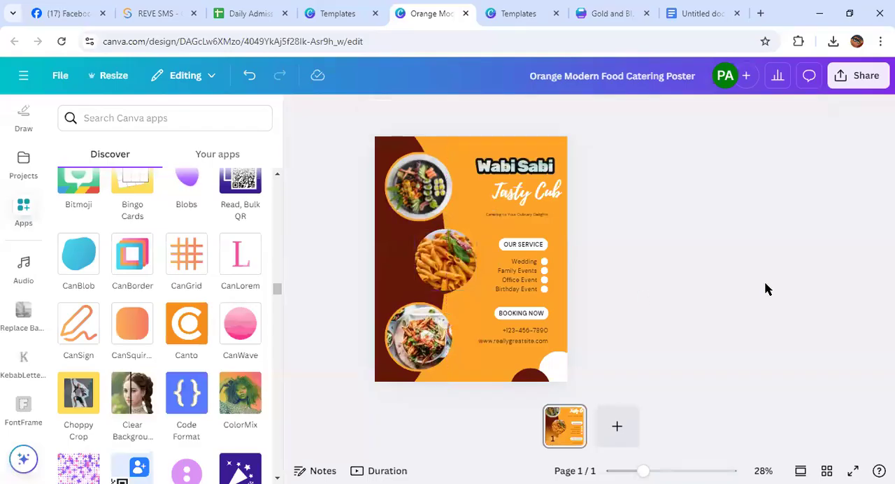
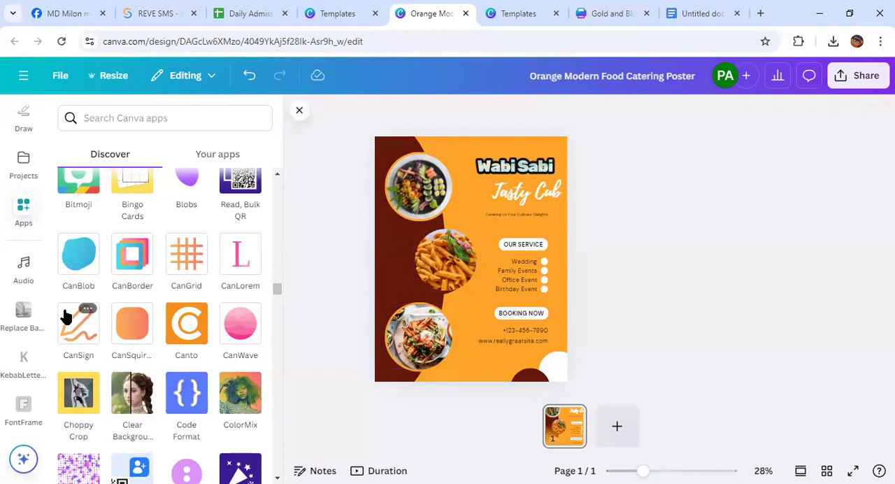
# Find the Photos app among the "More from Canva" apps, open it and look over its photos
pyautogui.click(21, 230)
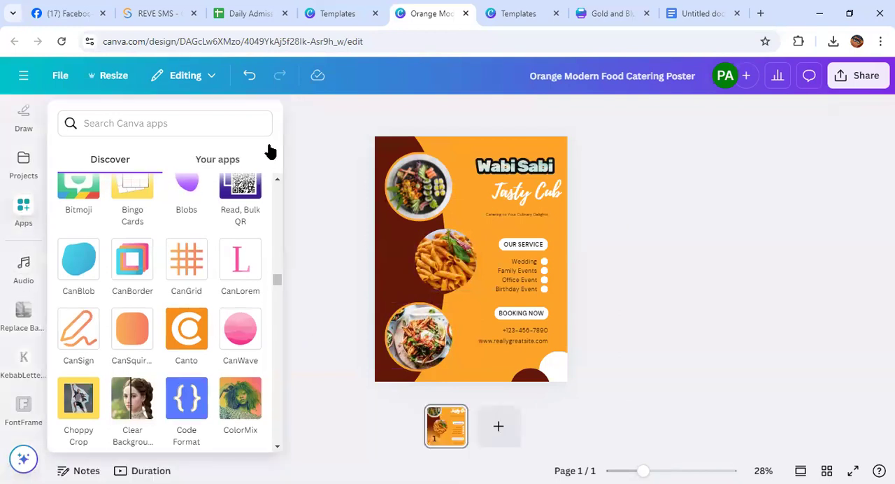
pyautogui.moveTo(11, 251)
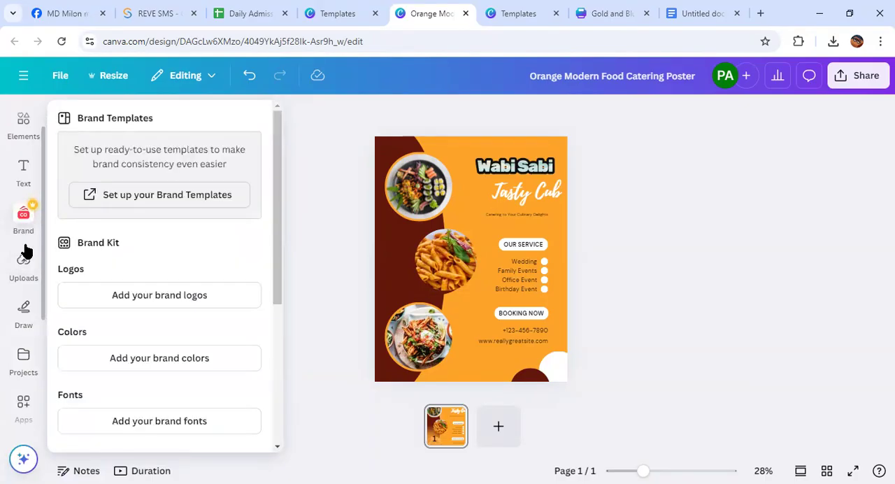
pyautogui.scroll(1, 28, 280)
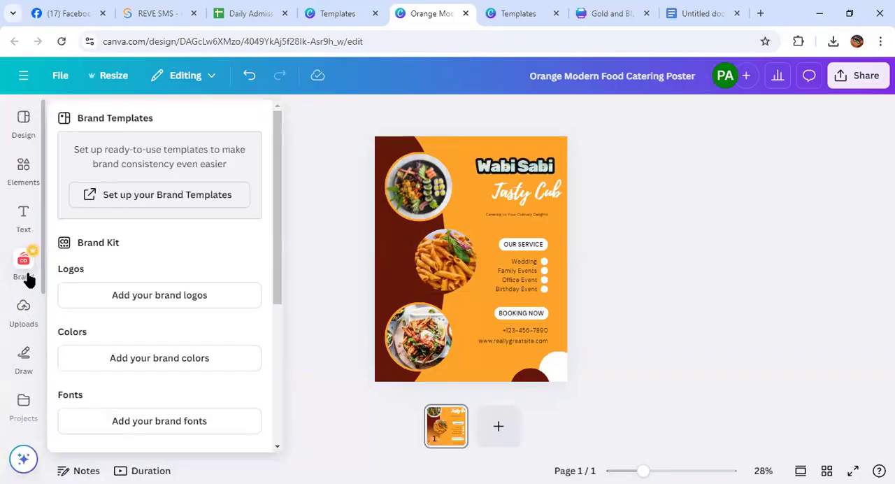
pyautogui.scroll(-4, 16, 209)
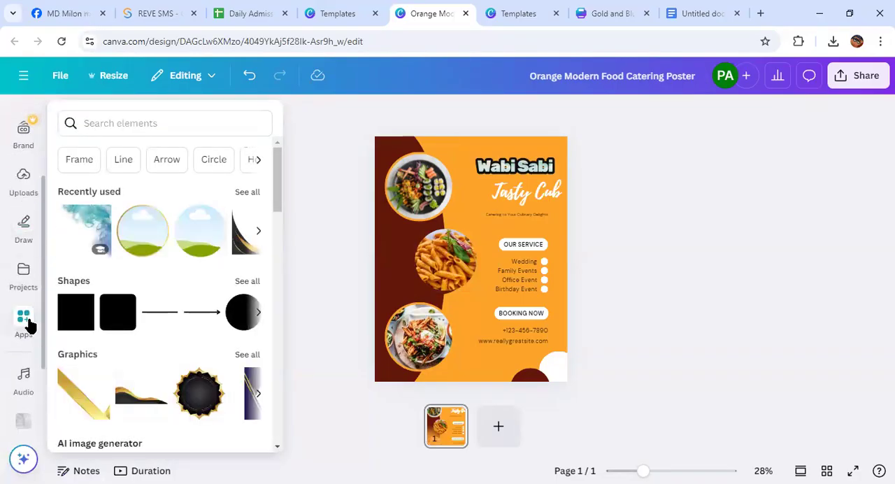
pyautogui.click(26, 322)
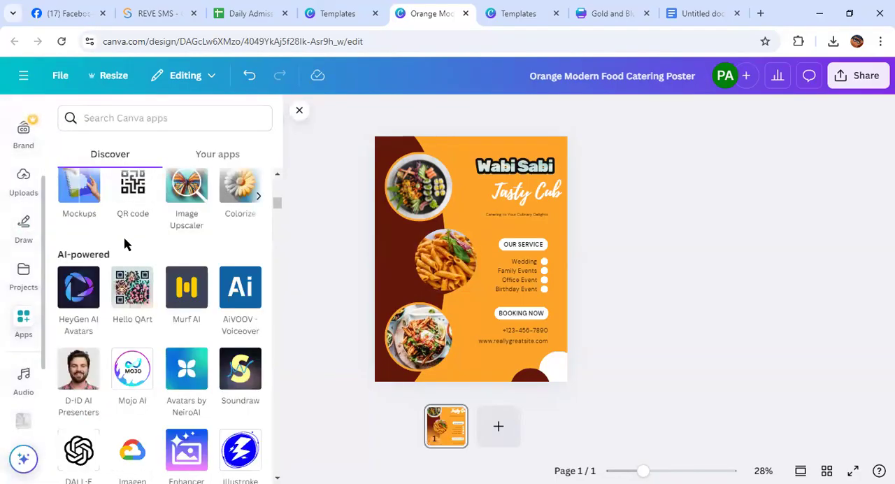
pyautogui.scroll(6, 115, 198)
pyautogui.scroll(-6, 116, 199)
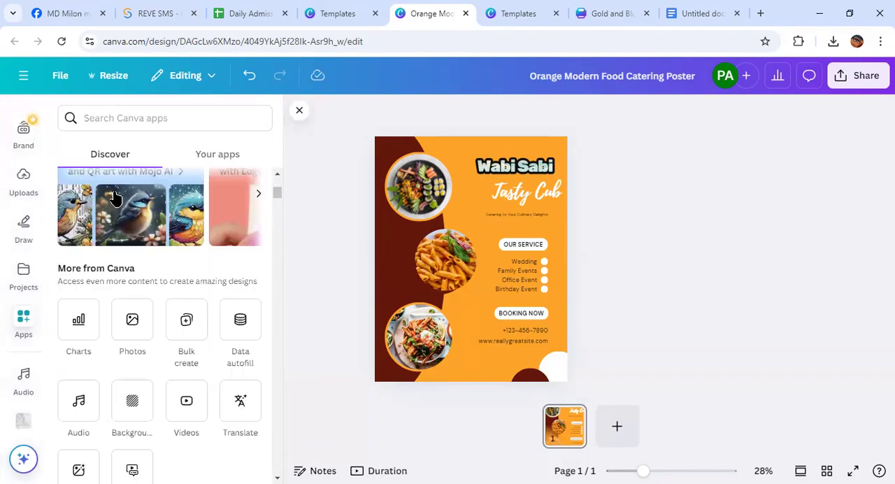
pyautogui.scroll(-1, 133, 281)
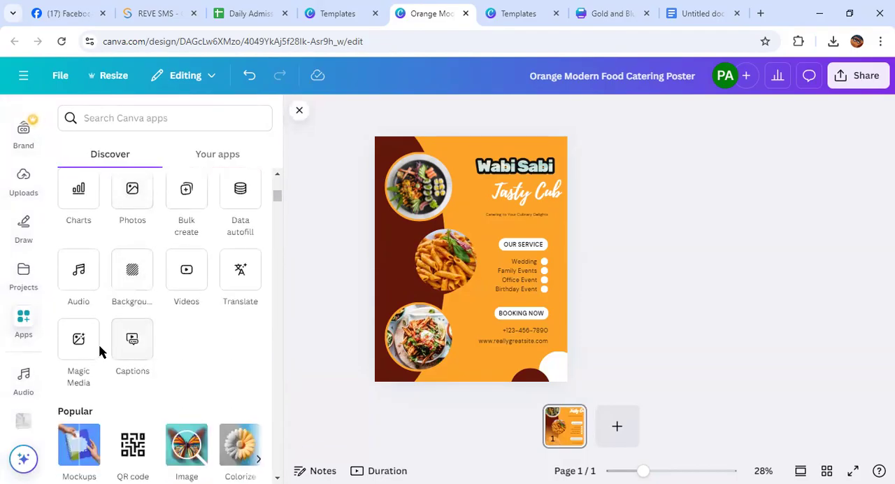
pyautogui.click(130, 192)
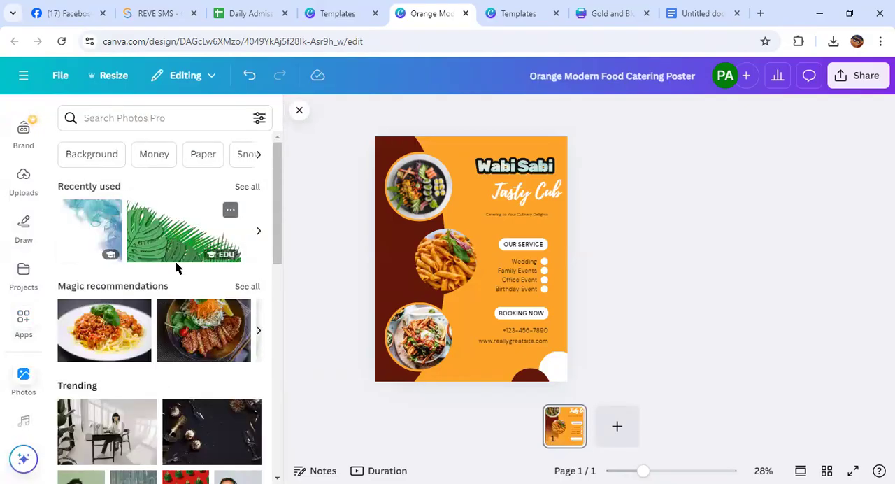
pyautogui.scroll(-8, 175, 263)
pyautogui.scroll(3, 175, 268)
# Search the photos for "pizaa" and add the cut-out pizza in an oval dark pan to the poster
pyautogui.click(154, 119)
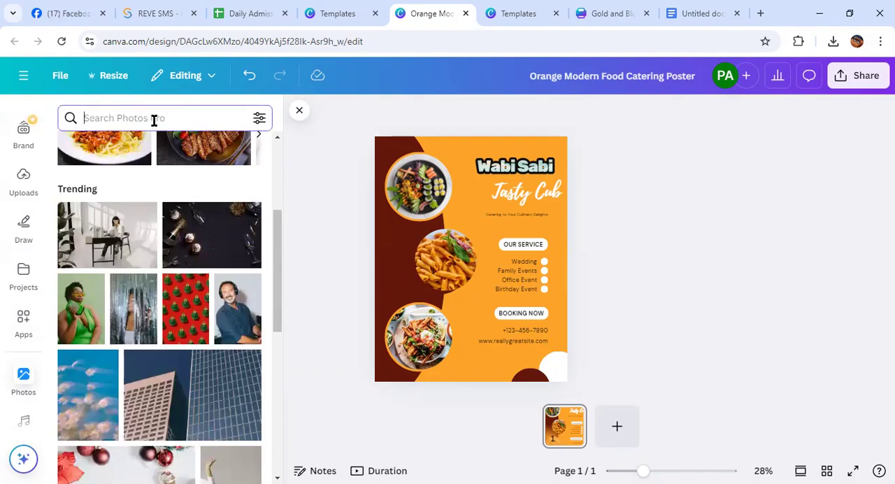
pyautogui.write('pizaa')
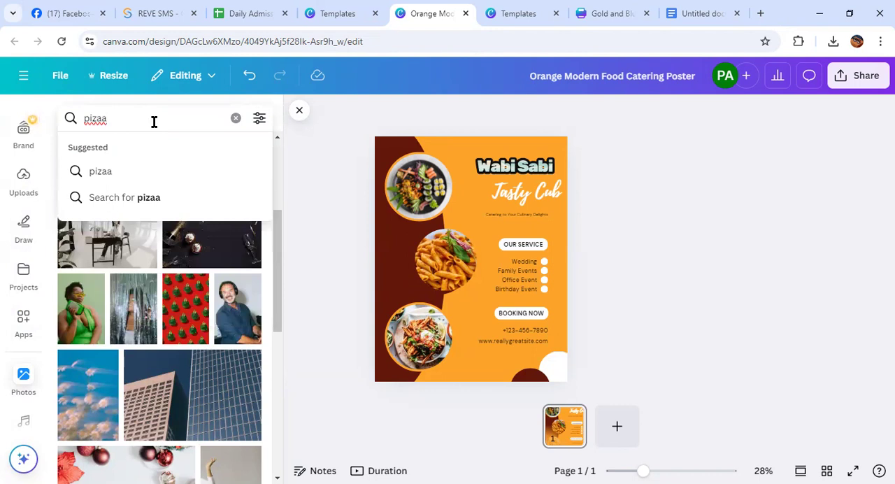
pyautogui.press('Return')
pyautogui.scroll(-2, 159, 234)
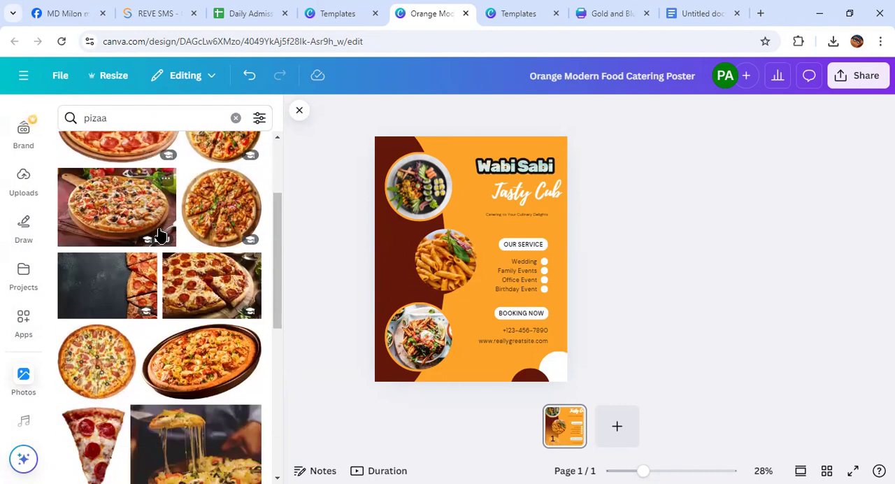
pyautogui.scroll(-2, 159, 235)
pyautogui.click(206, 233)
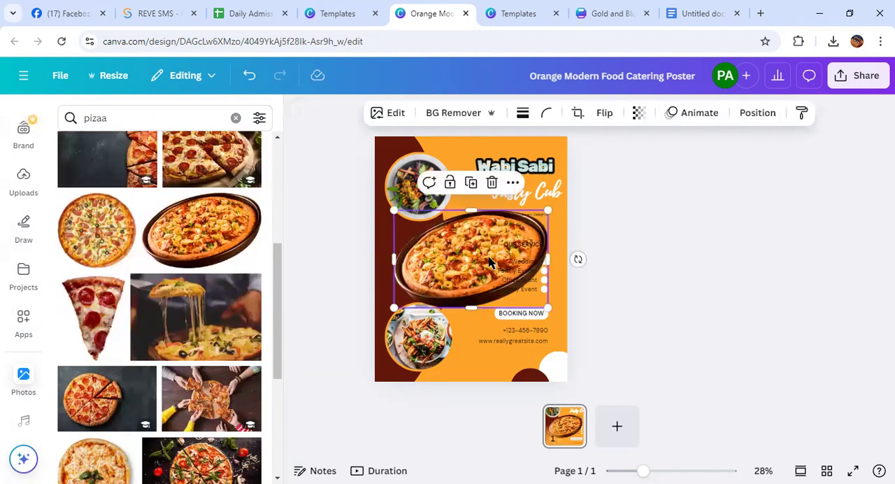
# Shrink the pizza photo to about half its size and park it over the area between the top food photo and the heading
pyautogui.moveTo(497, 260); pyautogui.dragTo(417, 314)
pyautogui.click(436, 309)
pyautogui.click(539, 253)
pyautogui.click(465, 174)
pyautogui.moveTo(494, 370); pyautogui.dragTo(437, 334)
pyautogui.moveTo(398, 299); pyautogui.dragTo(475, 187)
# Delete the lowest circular food photo together with the orange circle behind it
pyautogui.moveTo(413, 343)
pyautogui.mouseDown()
pyautogui.moveTo(433, 335)
pyautogui.moveTo(414, 342)
pyautogui.mouseUp()
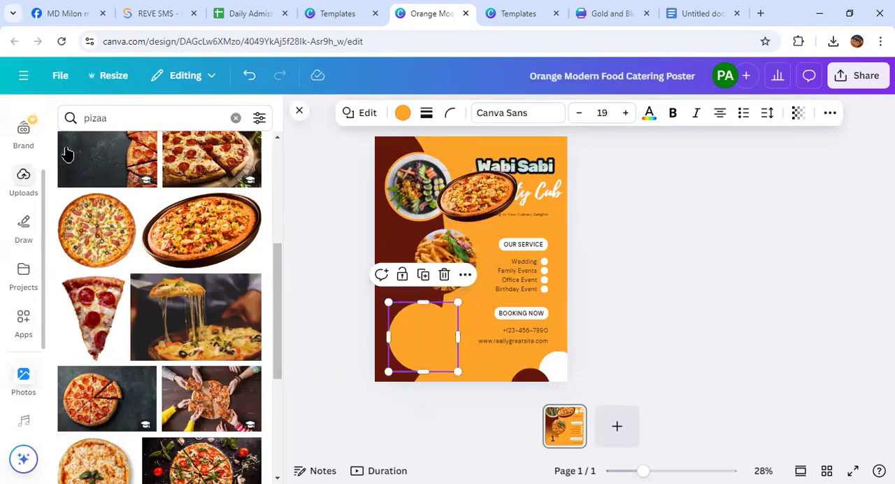
pyautogui.moveTo(109, 118); pyautogui.dragTo(88, 119)
pyautogui.moveTo(423, 336); pyautogui.dragTo(685, 339)
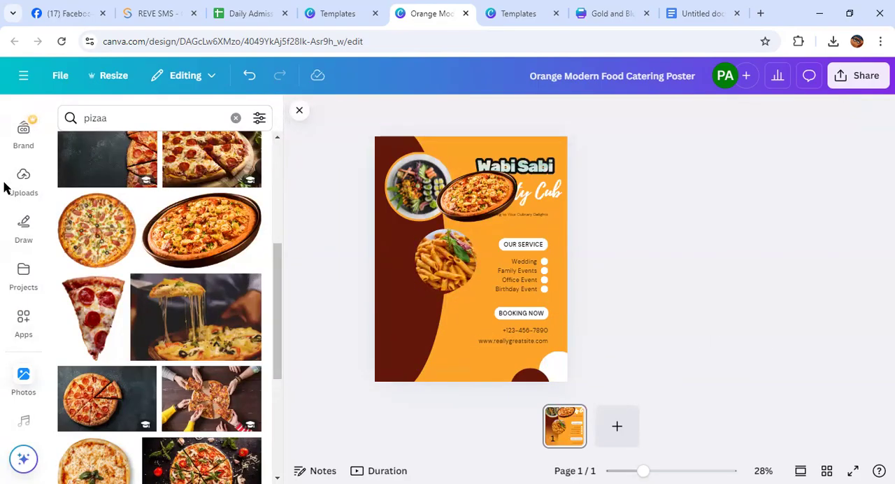
# Add the recently used plain circular frame, shrink it into the spot of the deleted photo, and fill it with the pizza photo
pyautogui.click(298, 110)
pyautogui.scroll(2, 25, 214)
pyautogui.click(25, 212)
pyautogui.click(20, 168)
pyautogui.click(207, 244)
pyautogui.moveTo(471, 264); pyautogui.dragTo(406, 329)
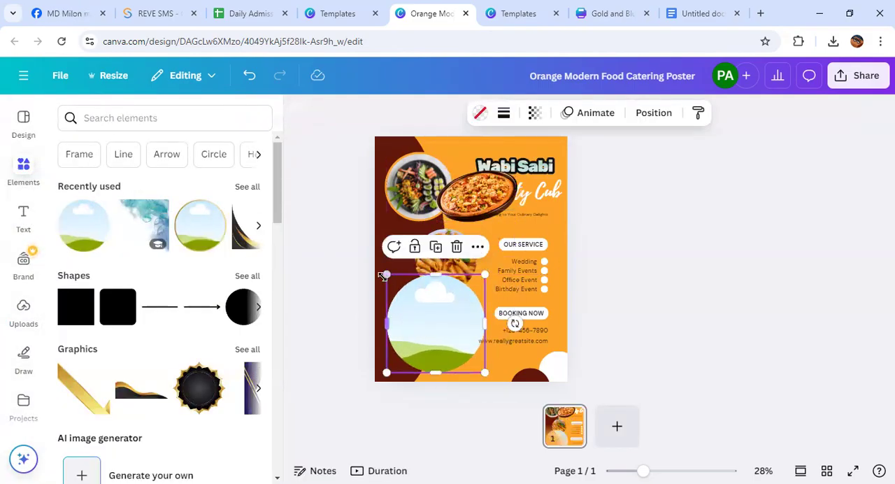
pyautogui.moveTo(383, 275); pyautogui.dragTo(405, 296)
pyautogui.moveTo(429, 340); pyautogui.dragTo(401, 328)
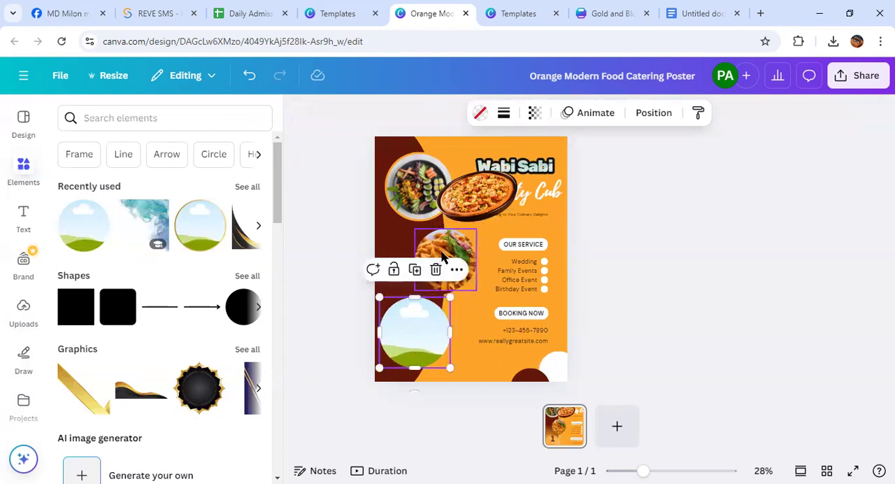
pyautogui.moveTo(471, 200); pyautogui.dragTo(412, 330)
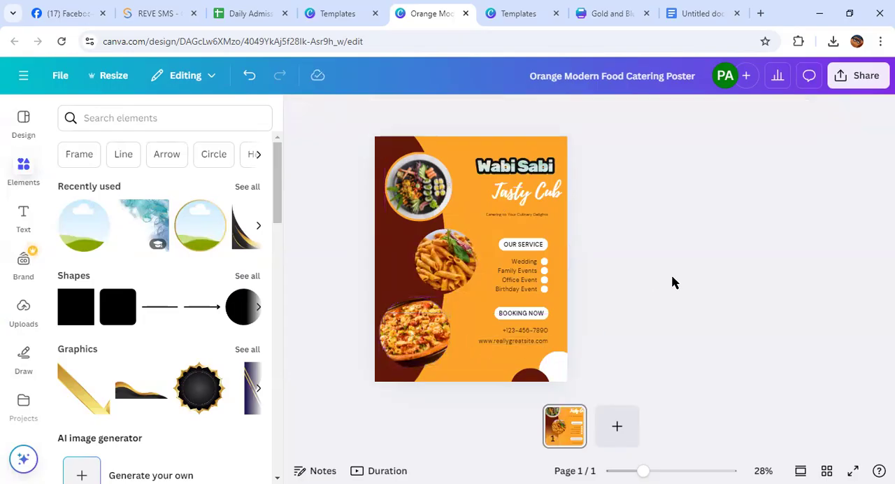
# Shrink the circular pizza photo slightly and shift the middle pasta photo slightly left
pyautogui.click(419, 331)
pyautogui.moveTo(451, 297)
pyautogui.mouseDown()
pyautogui.moveTo(443, 309)
pyautogui.moveTo(452, 303)
pyautogui.mouseUp()
pyautogui.click(682, 289)
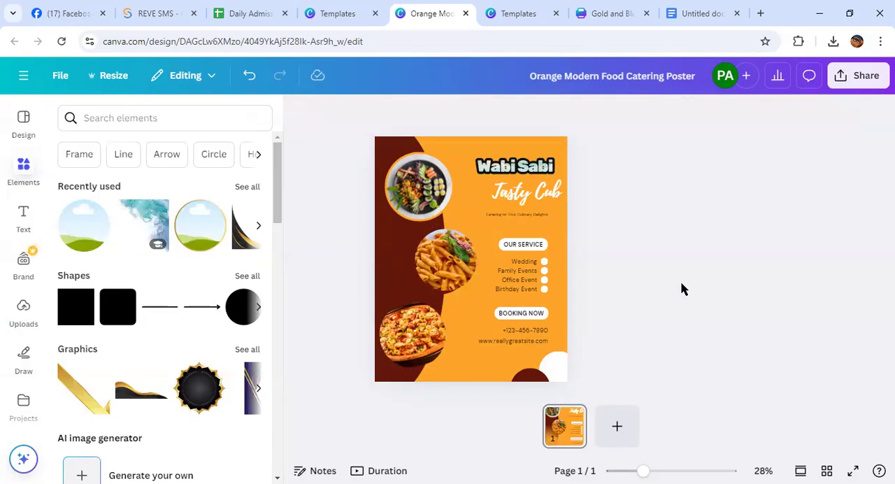
pyautogui.moveTo(445, 251)
pyautogui.mouseDown()
pyautogui.moveTo(597, 255)
pyautogui.moveTo(429, 248)
pyautogui.mouseUp()
pyautogui.click(609, 273)
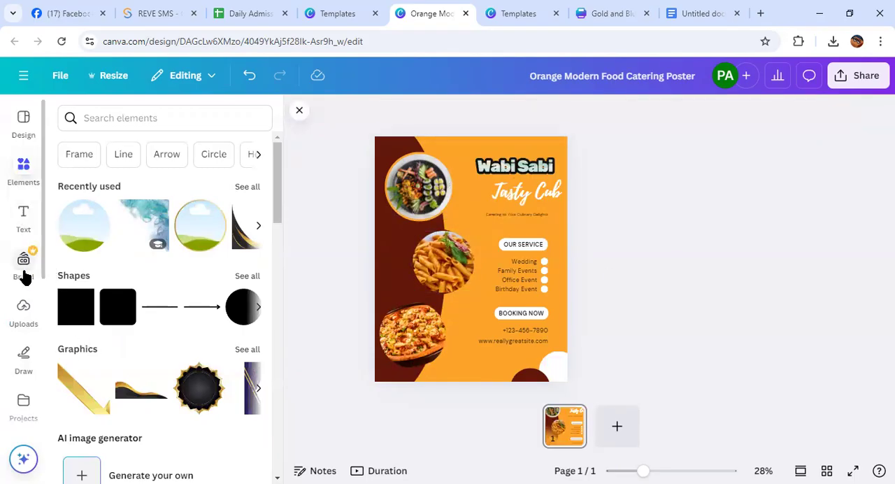
# Open the Background app from the "More from Canva" apps
pyautogui.scroll(-3, 24, 293)
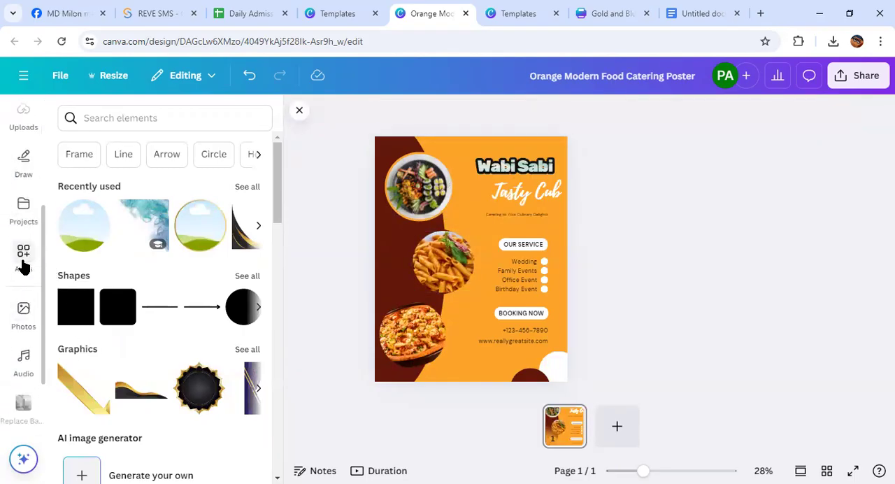
pyautogui.click(23, 259)
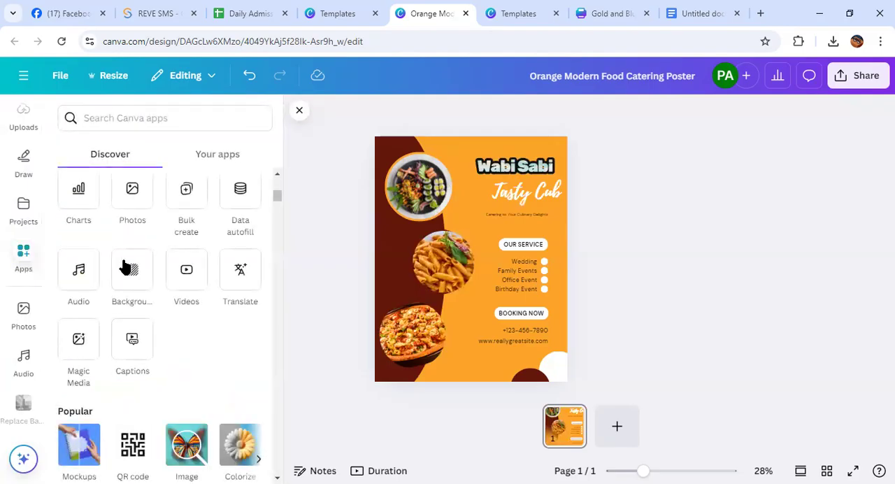
pyautogui.scroll(-5, 128, 263)
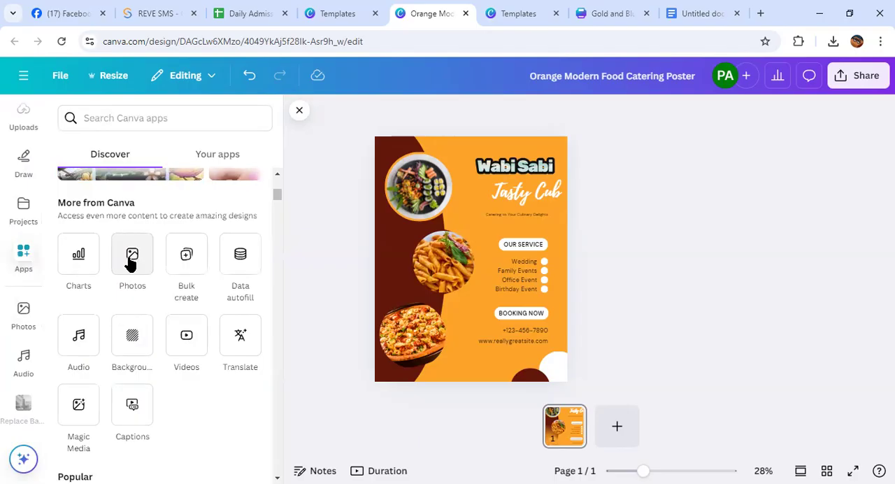
pyautogui.click(130, 350)
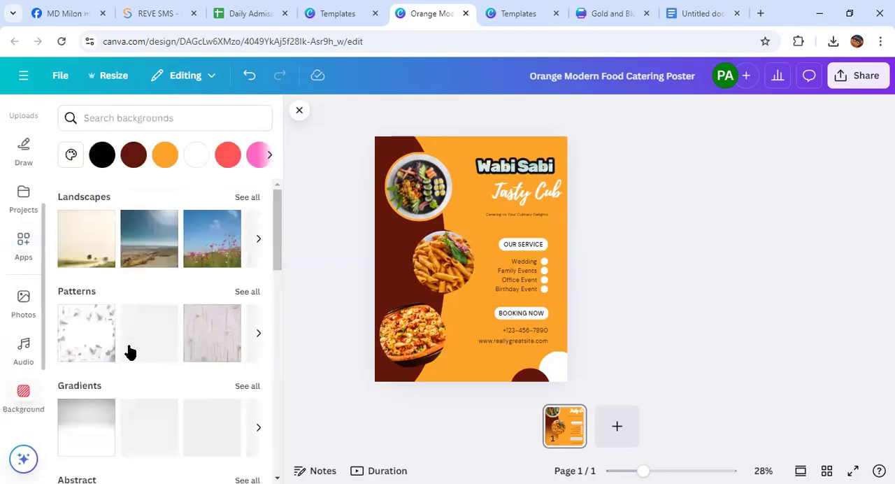
# Search for "background for food", try the pumpkin image, and apply the dark brown image as the poster background
pyautogui.click(104, 120)
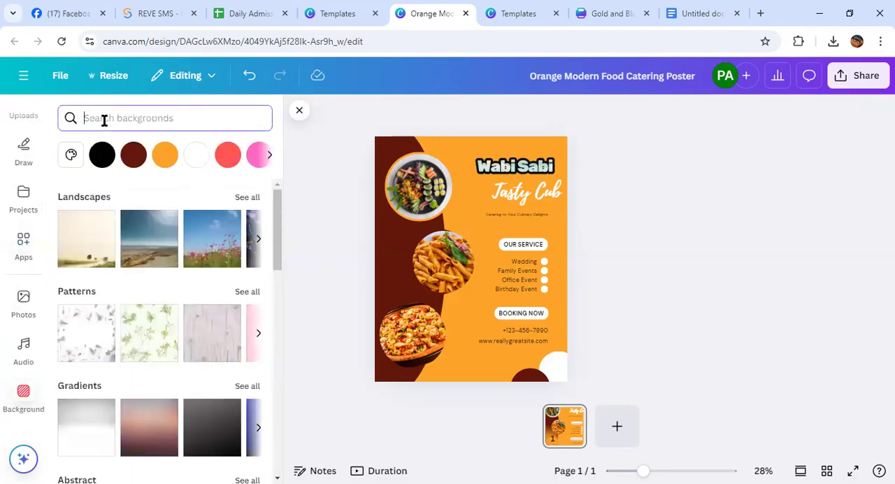
pyautogui.write('food')
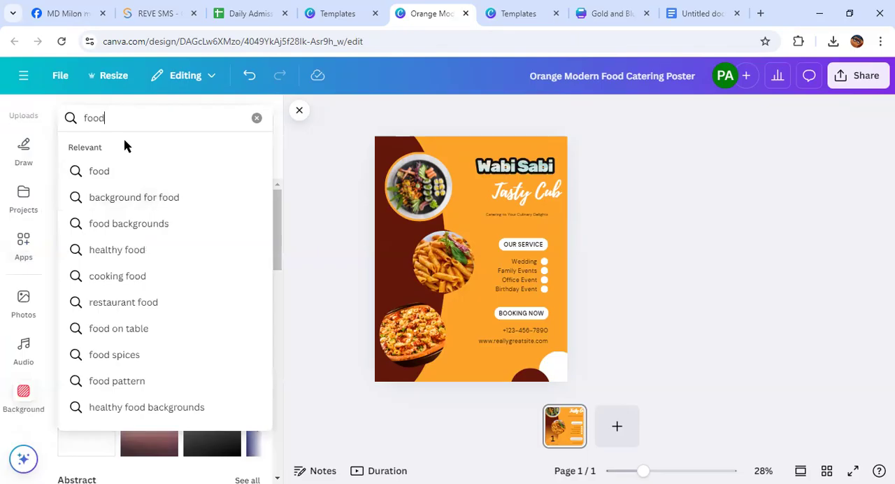
pyautogui.click(142, 196)
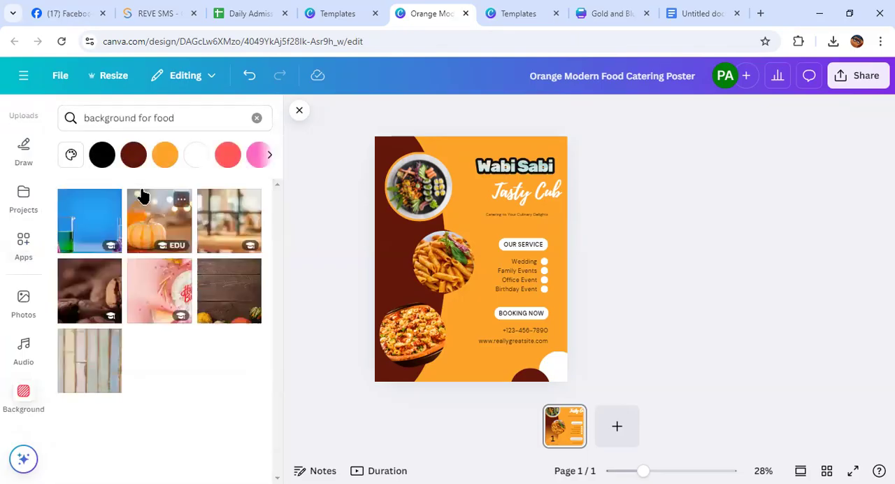
pyautogui.click(150, 220)
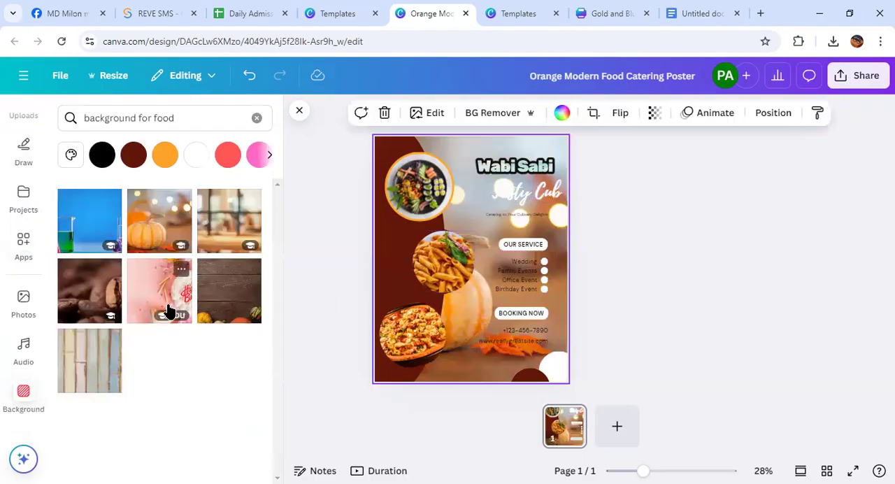
pyautogui.click(62, 290)
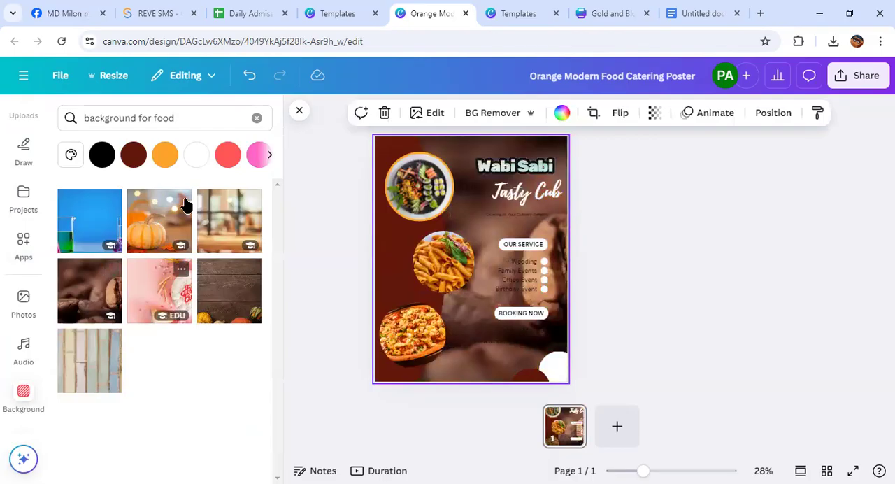
# Replace the background search term and search for "food bacground for poster"
pyautogui.moveTo(175, 117); pyautogui.dragTo(79, 118)
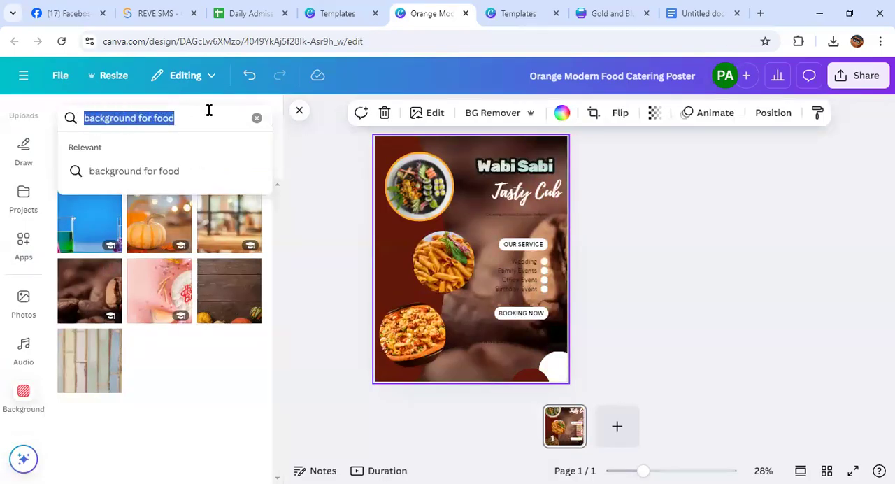
pyautogui.click(177, 118)
pyautogui.moveTo(176, 118); pyautogui.dragTo(82, 118)
pyautogui.write('foo')
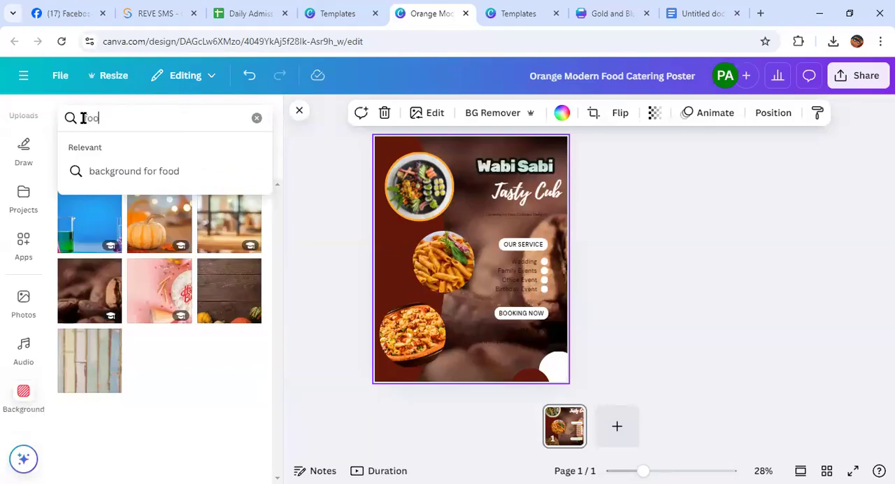
pyautogui.write('d bacground for poster')
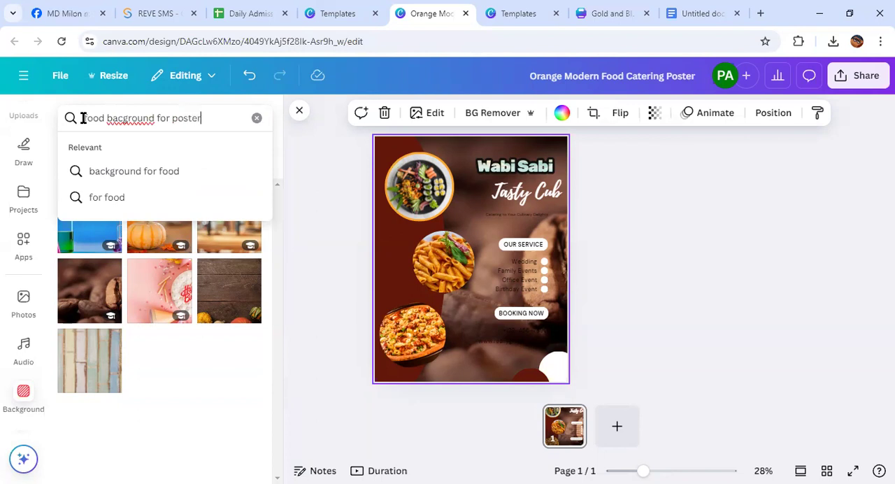
pyautogui.press('Return')
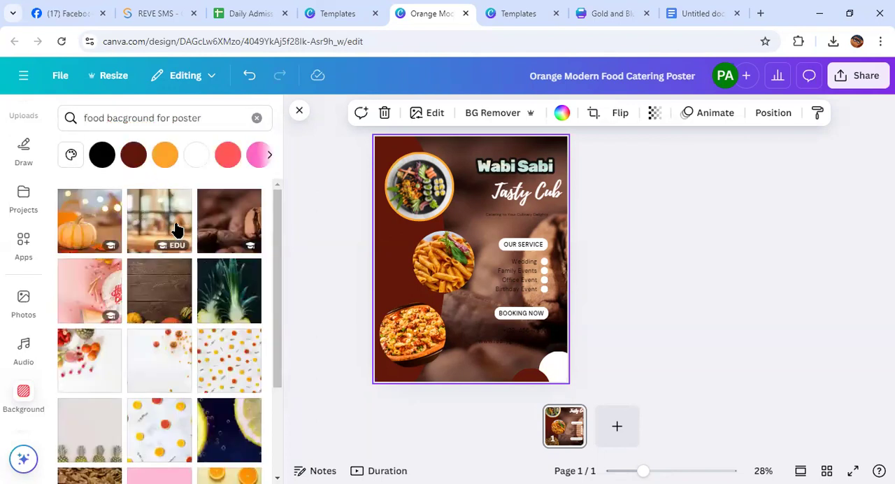
# Browse the food poster background results from beginning to end for a suitable poster image
pyautogui.scroll(-6, 171, 252)
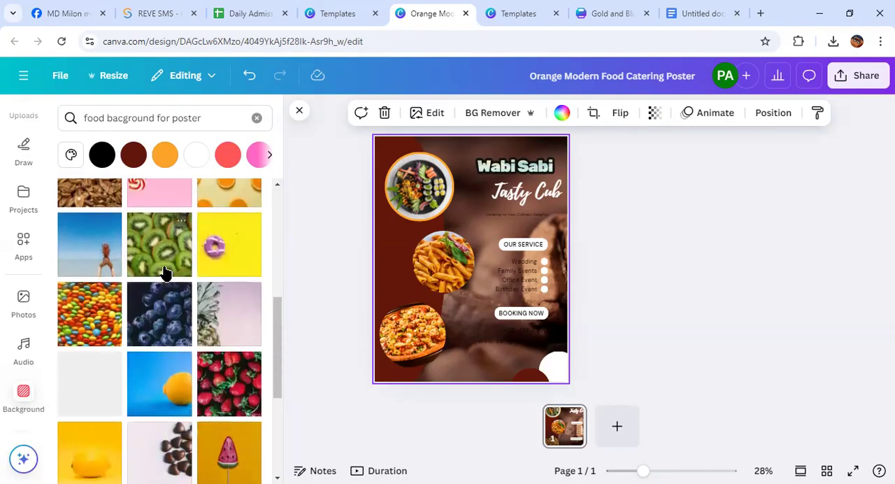
pyautogui.scroll(-10, 166, 272)
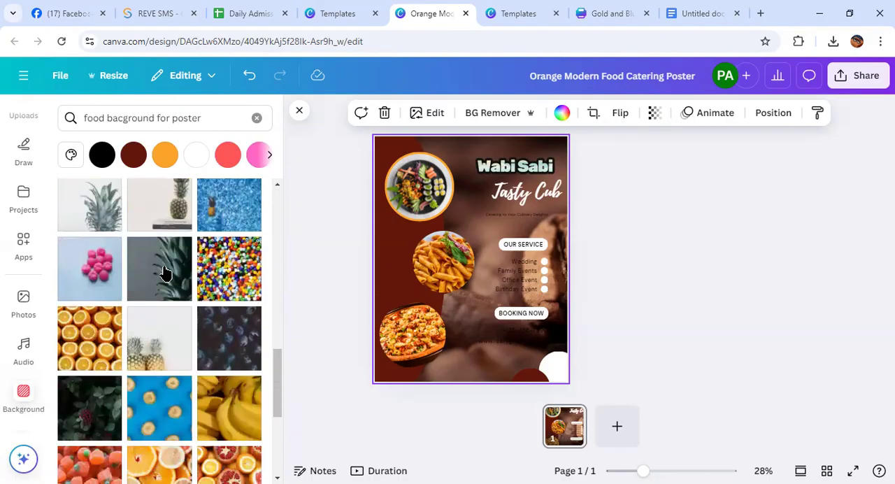
pyautogui.scroll(-10, 164, 279)
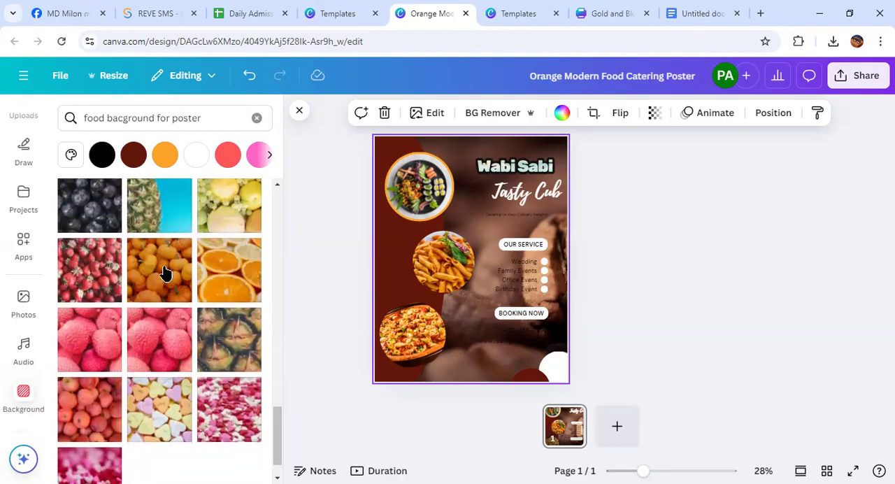
pyautogui.scroll(15, 168, 301)
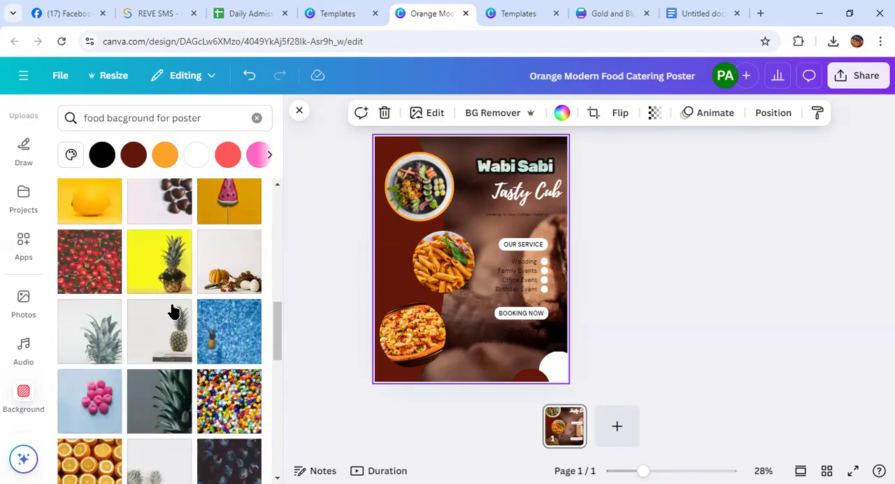
pyautogui.scroll(5, 175, 309)
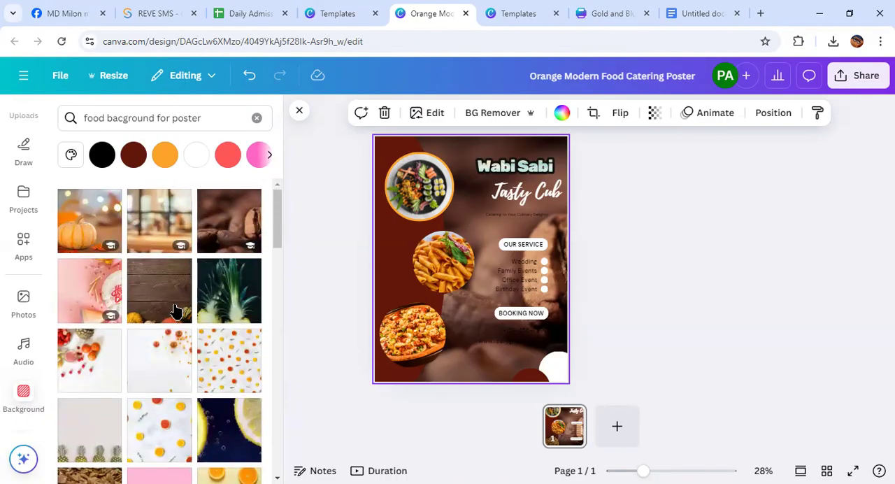
pyautogui.scroll(-3, 174, 309)
pyautogui.scroll(1, 175, 310)
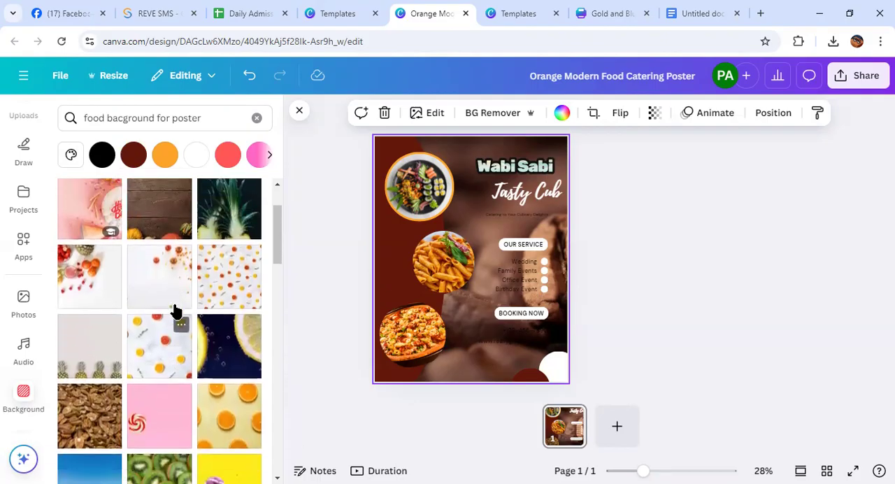
pyautogui.scroll(-8, 175, 309)
pyautogui.scroll(-12, 175, 309)
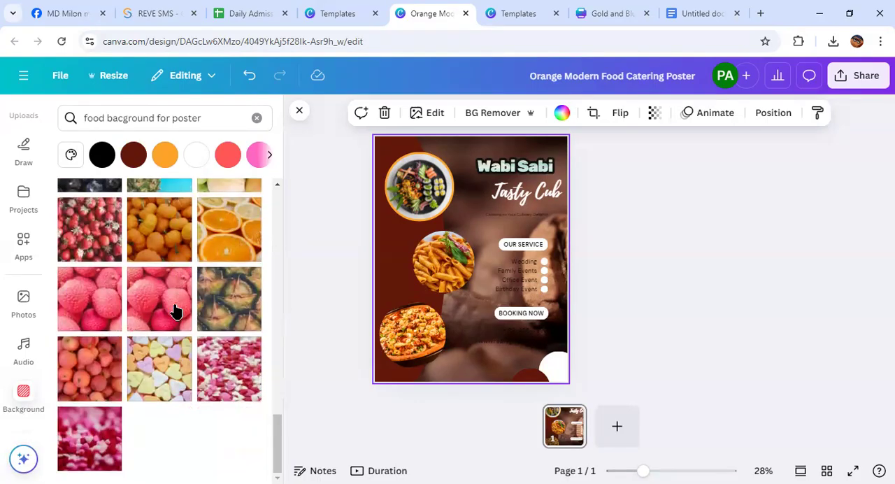
pyautogui.scroll(10, 175, 310)
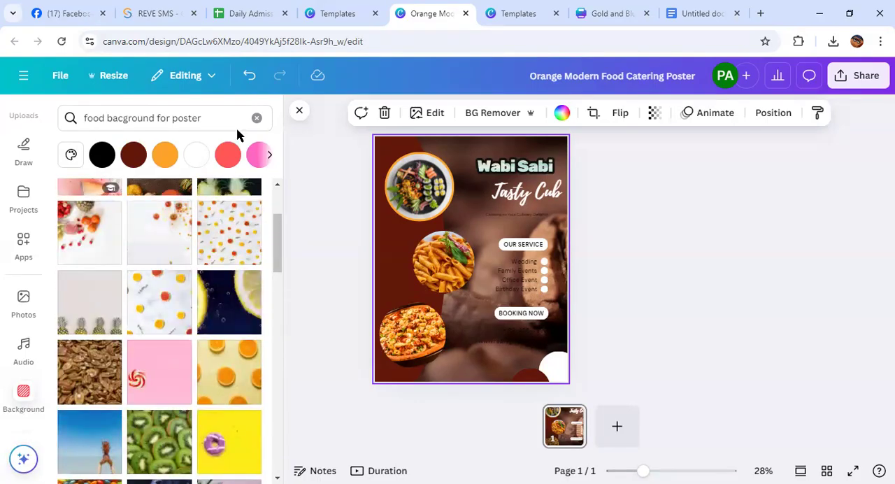
# Search the backgrounds for "food bacground forreataruant" and look through the results for a fitting image
pyautogui.click(204, 117)
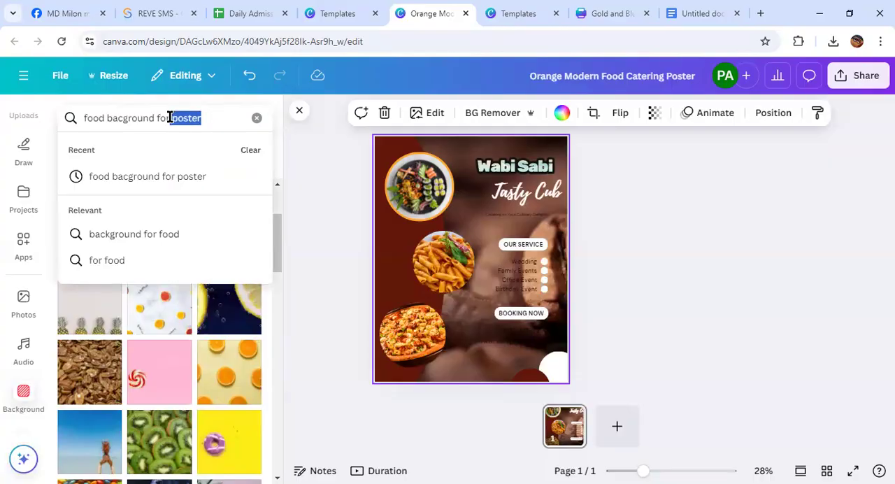
pyautogui.write('eataruant')
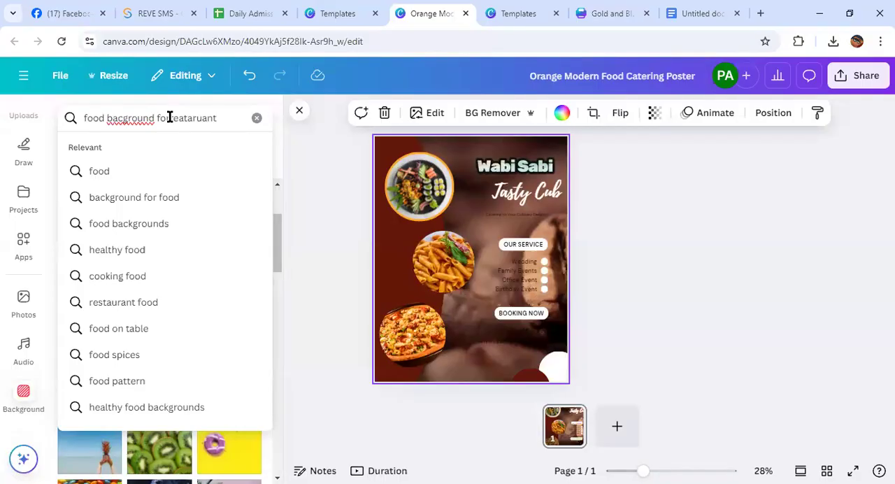
pyautogui.press('Return')
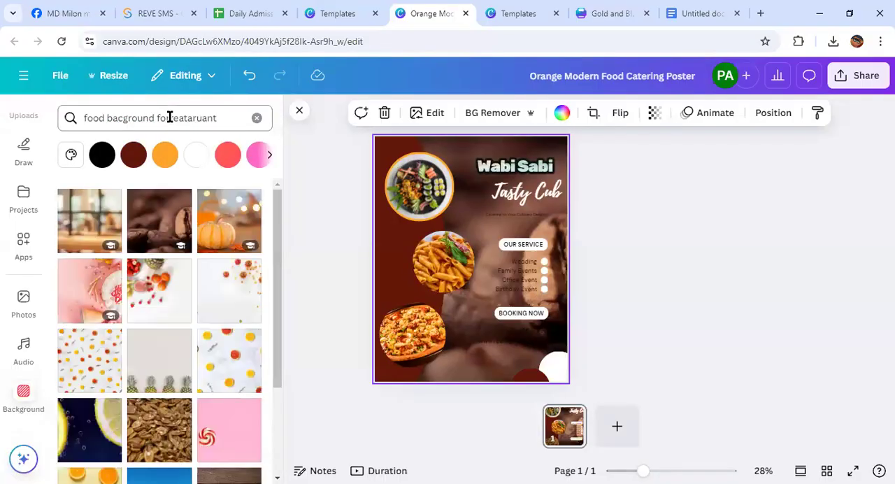
pyautogui.scroll(-10, 168, 271)
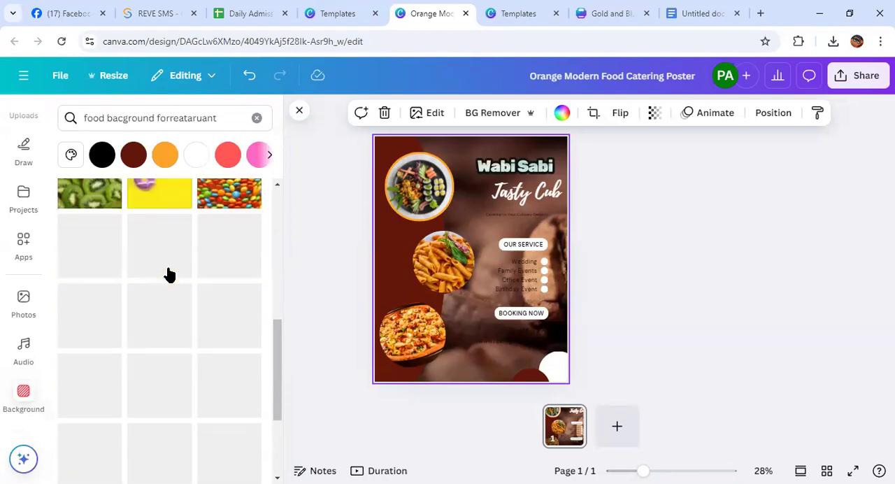
pyautogui.scroll(-15, 168, 272)
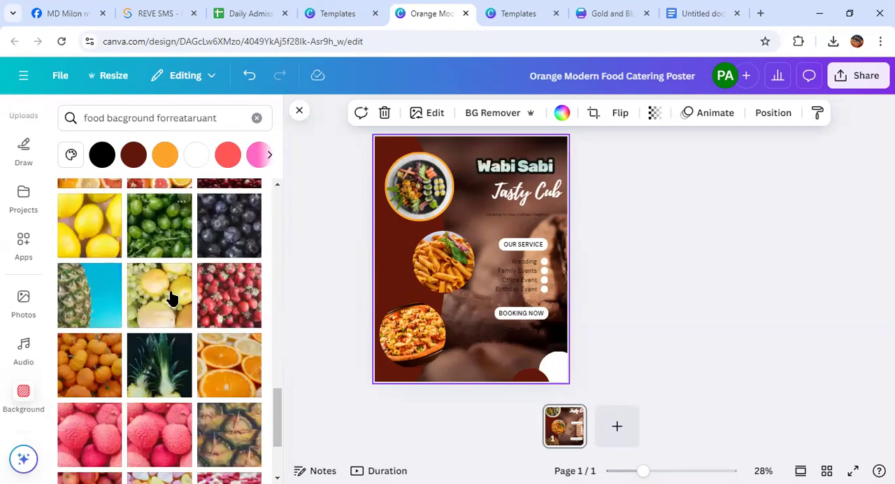
pyautogui.scroll(10, 175, 307)
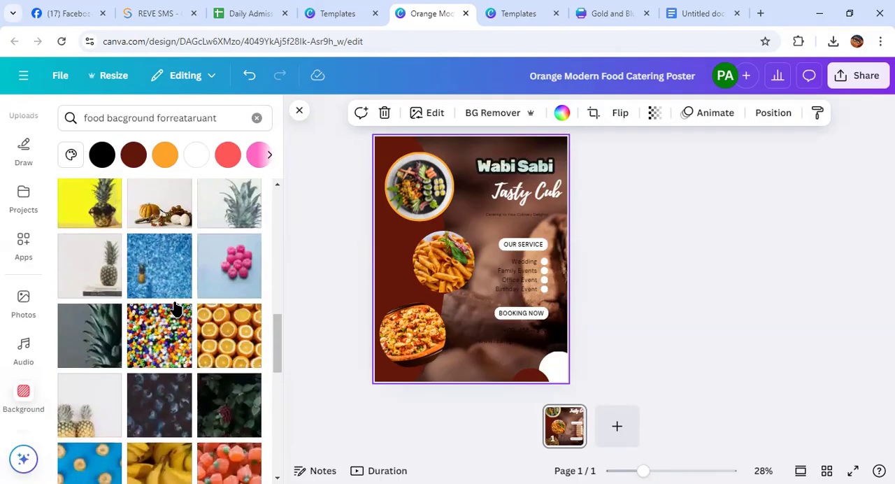
pyautogui.scroll(10, 179, 343)
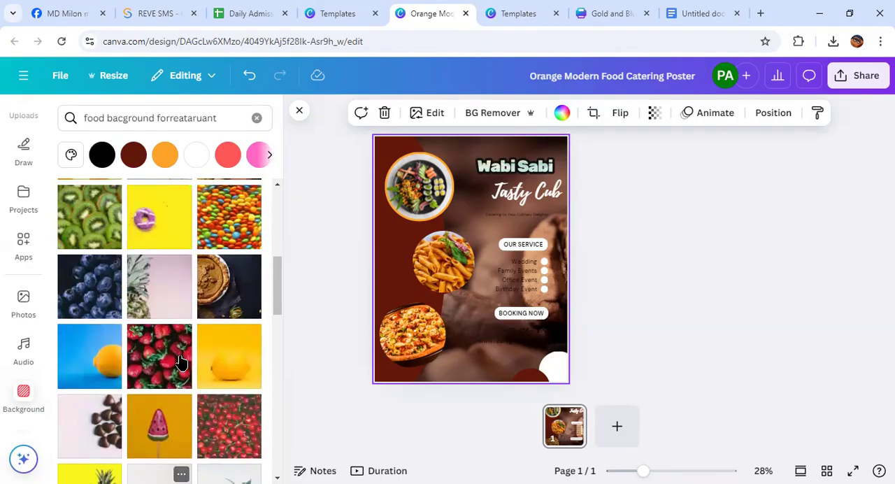
pyautogui.scroll(1, 180, 362)
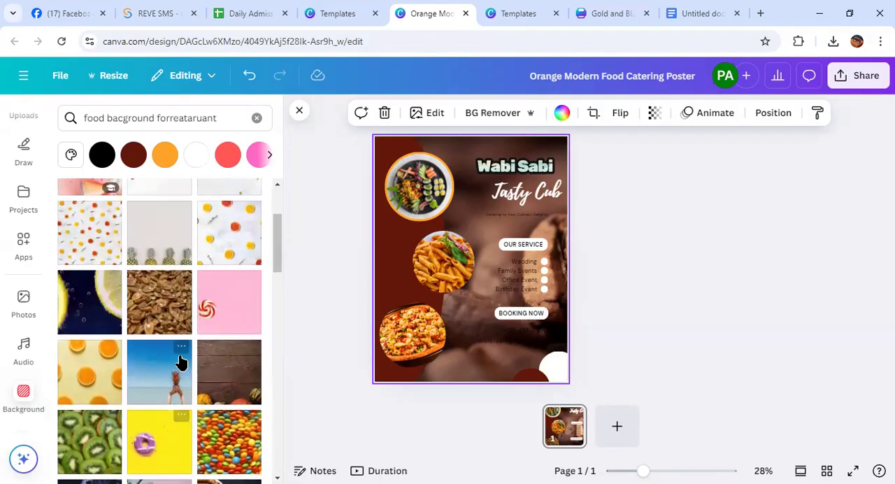
# Try the dark wood image with pumpkins, the orange slices, and both white citrus patterns as the poster background
pyautogui.click(216, 374)
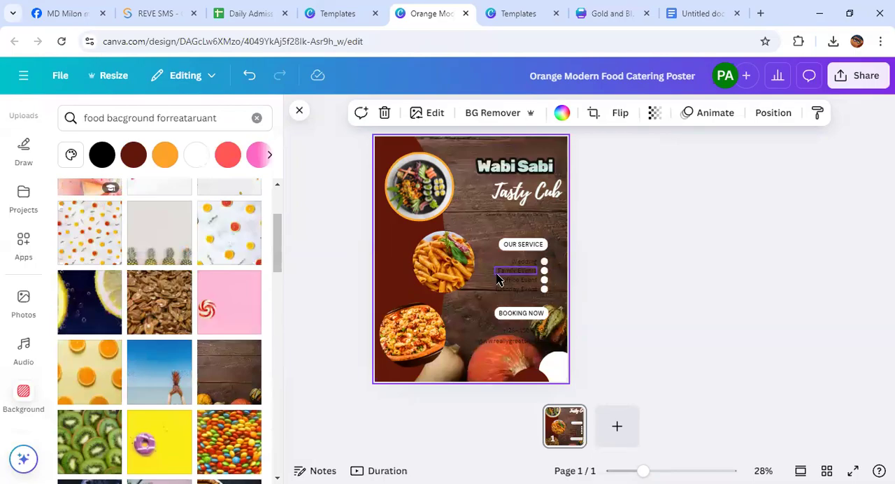
pyautogui.click(72, 391)
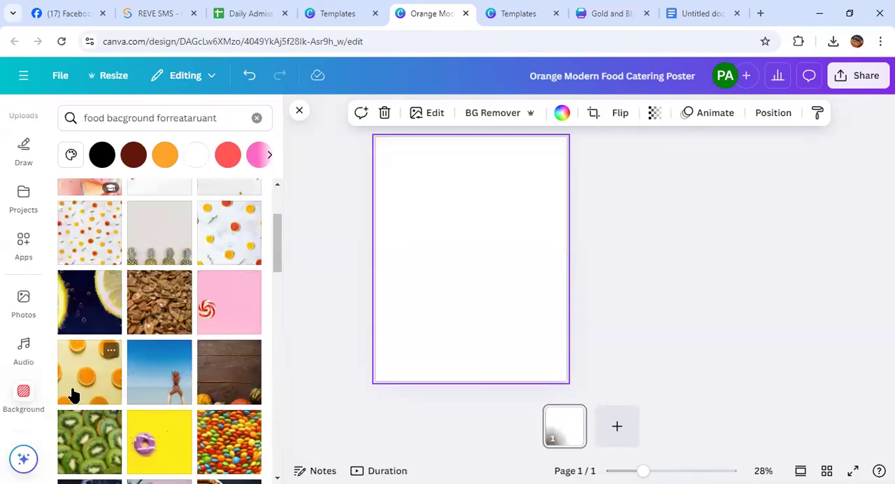
pyautogui.click(81, 264)
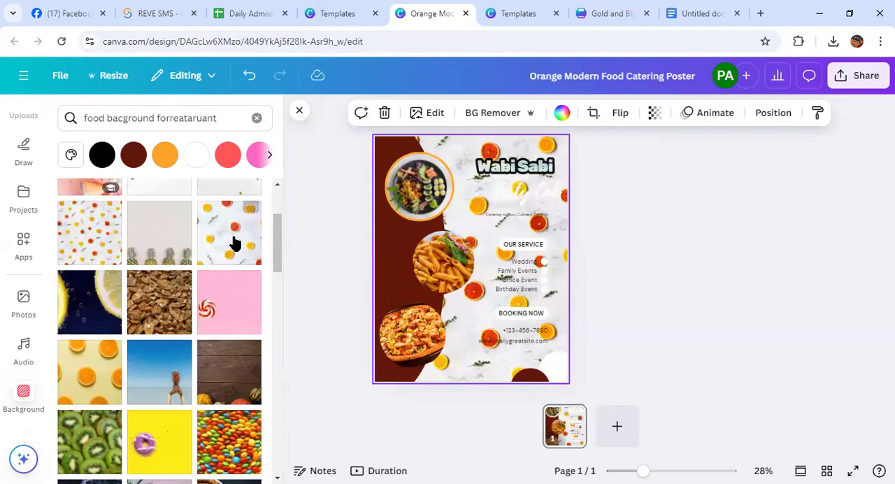
pyautogui.click(233, 242)
# Try solid orange, coral red and pink as the poster's background color
pyautogui.scroll(2, 160, 270)
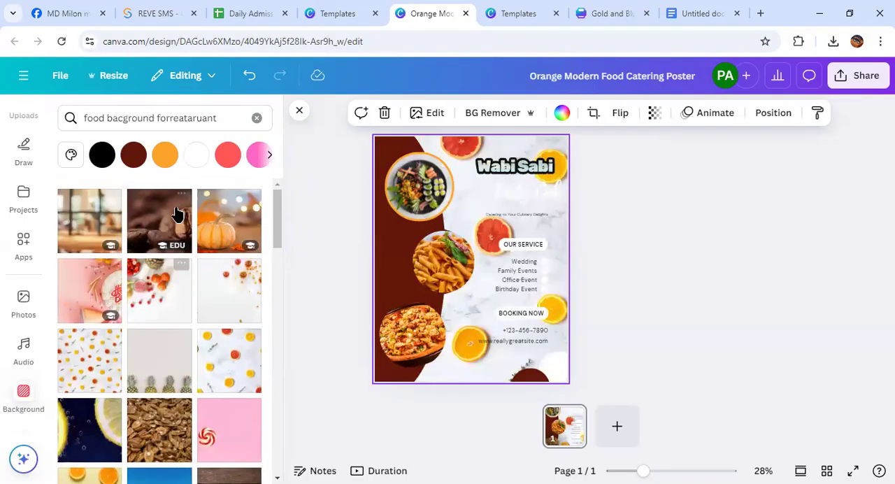
pyautogui.click(163, 156)
pyautogui.click(229, 158)
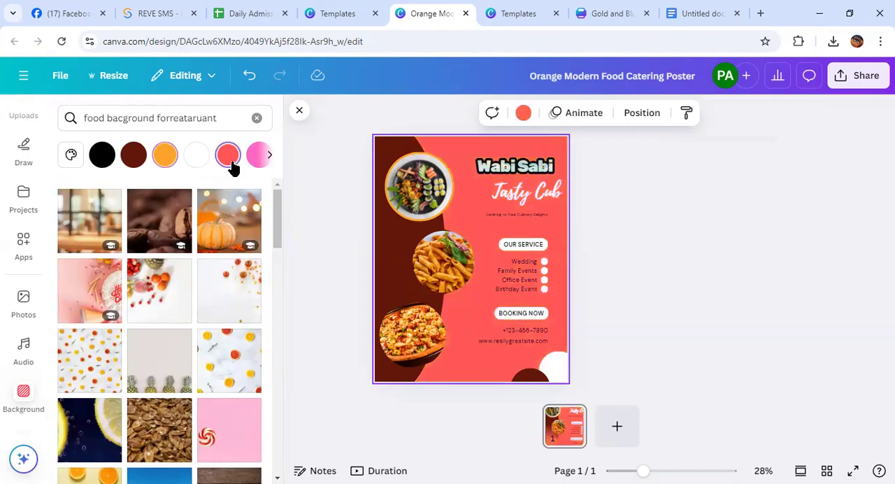
pyautogui.click(256, 159)
# Try the dark pie image and the blue pineapple image as the poster background
pyautogui.scroll(-5, 166, 309)
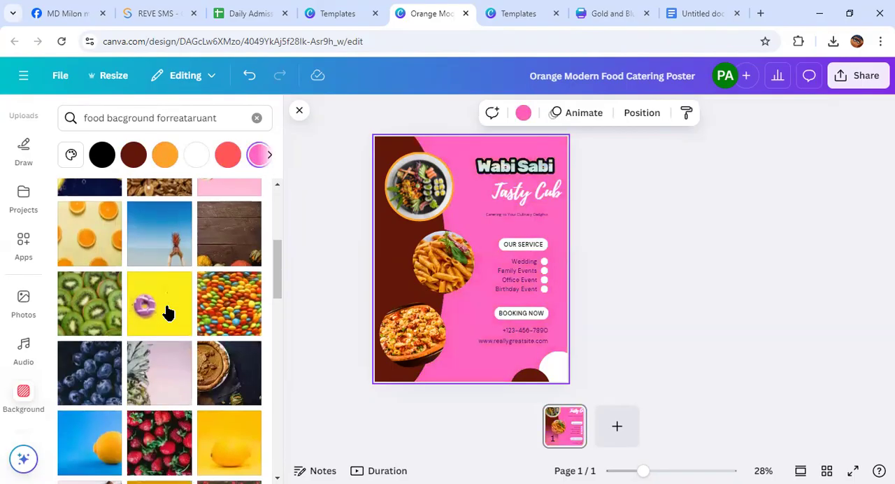
pyautogui.click(222, 270)
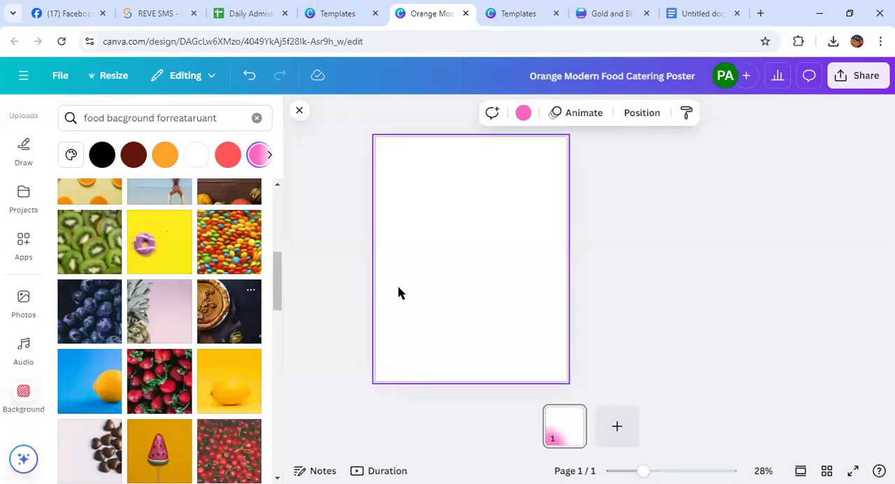
pyautogui.click(232, 312)
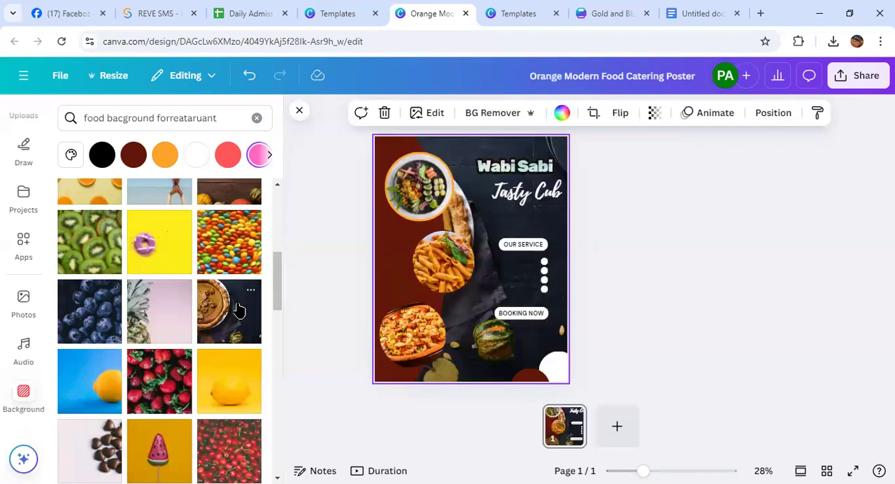
pyautogui.scroll(-5, 253, 311)
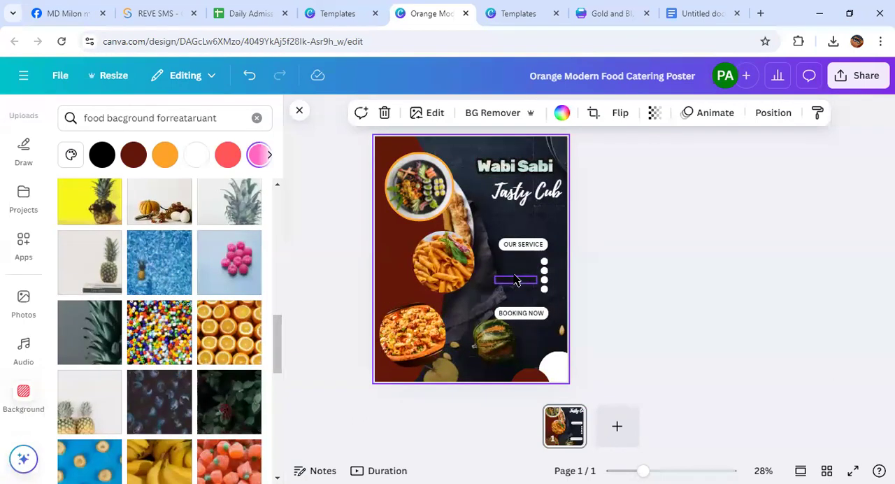
pyautogui.click(183, 290)
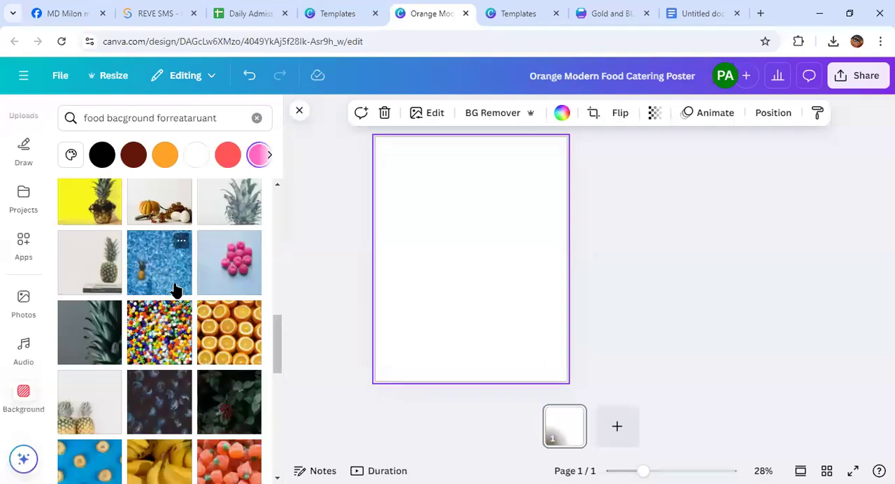
# Look through the remaining images and apply the solid orange color as the poster background
pyautogui.scroll(-2, 188, 319)
pyautogui.scroll(-5, 188, 319)
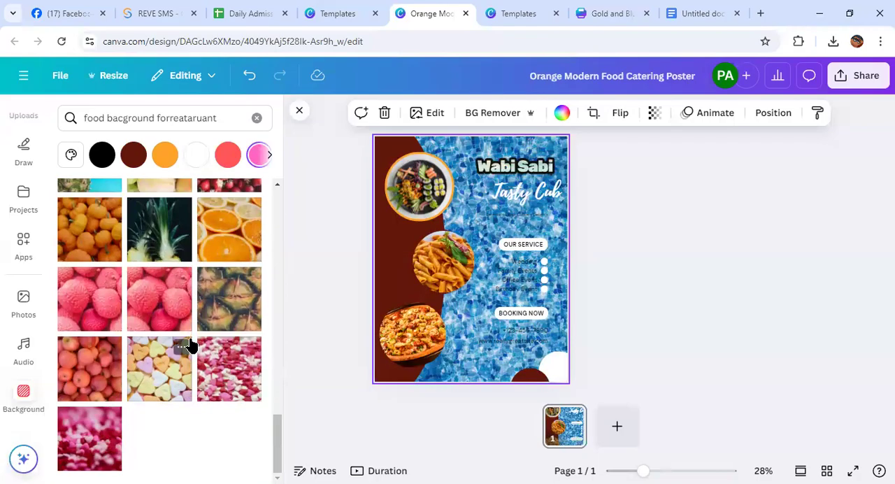
pyautogui.scroll(5, 207, 362)
pyautogui.click(165, 154)
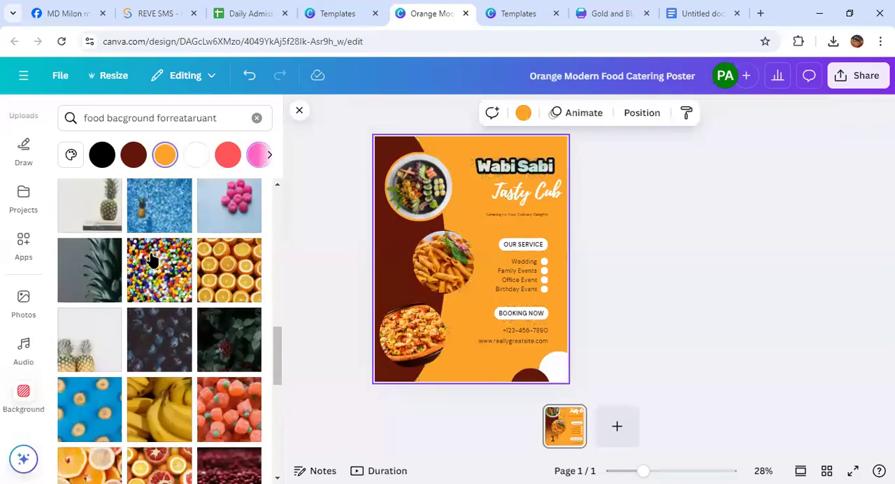
# Apply the Flicker add-on animation effect to the round pasta photo in the middle of the poster
pyautogui.click(747, 253)
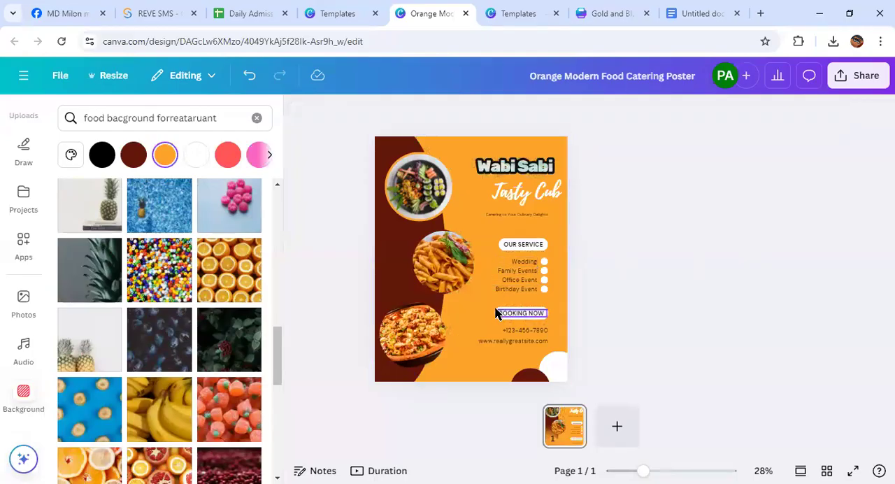
pyautogui.click(463, 147)
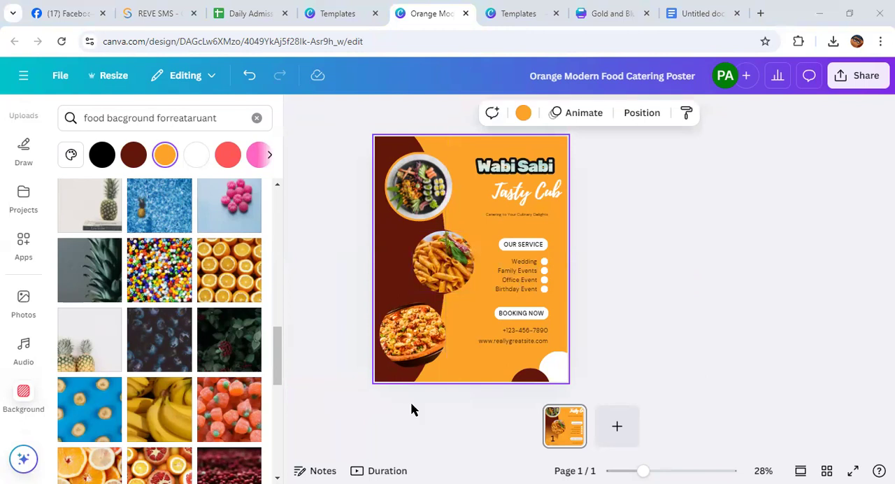
pyautogui.click(583, 113)
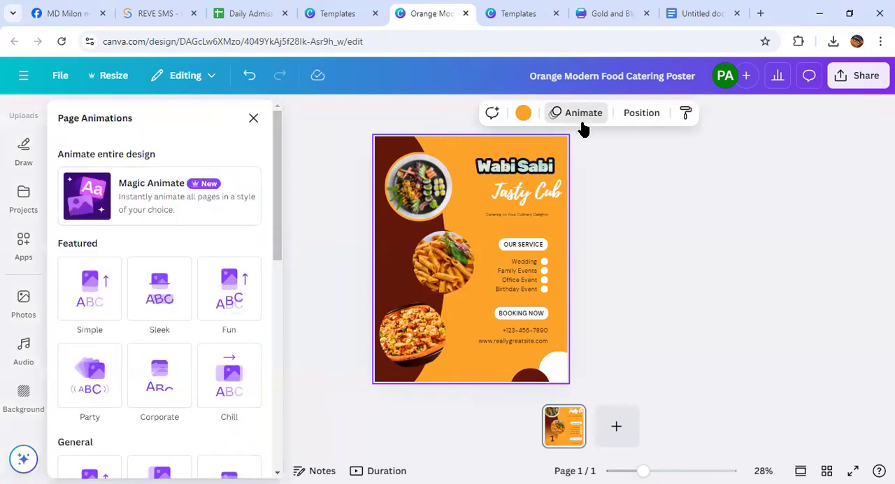
pyautogui.scroll(-4, 193, 300)
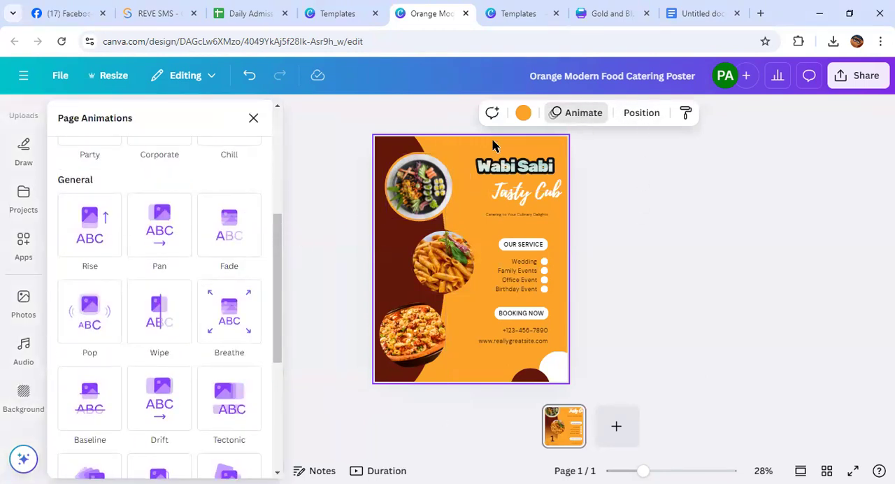
pyautogui.click(456, 258)
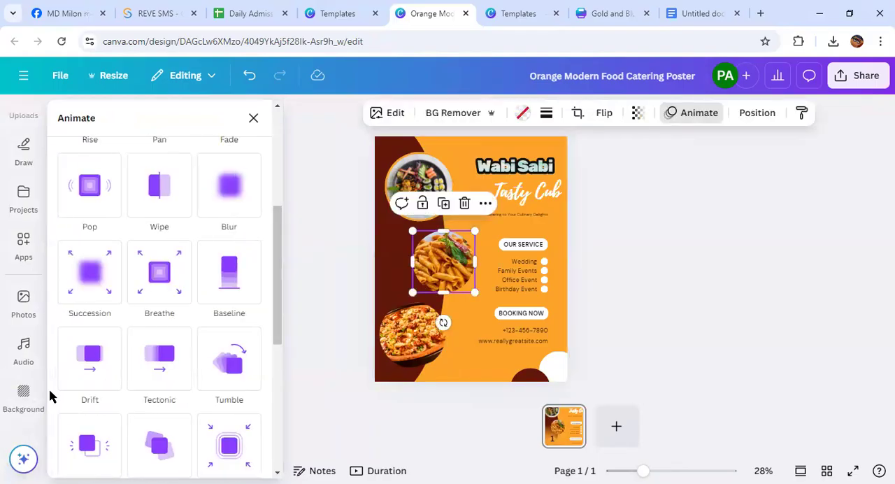
pyautogui.scroll(-5, 128, 371)
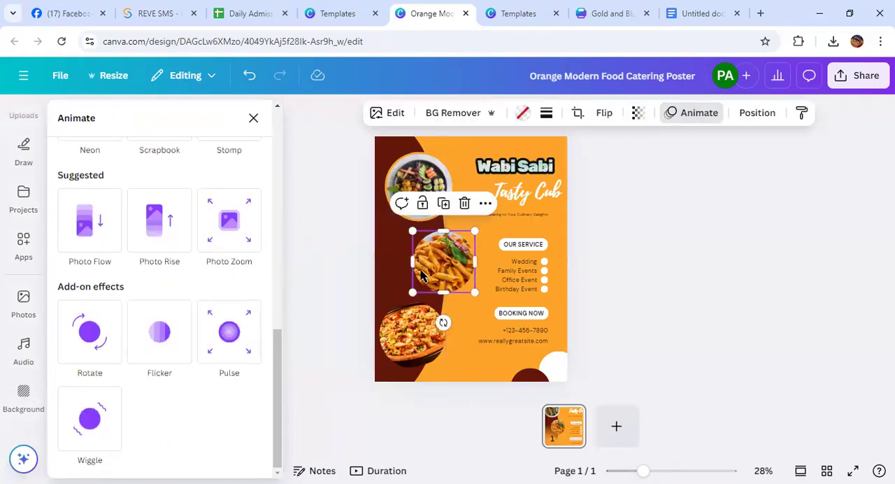
pyautogui.click(161, 347)
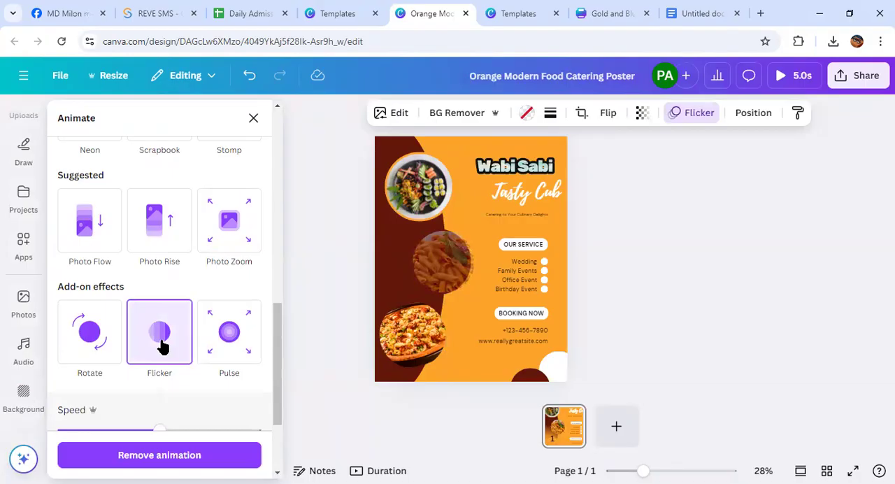
# Apply the Drift animation to the whole poster page and preview its playback
pyautogui.click(395, 144)
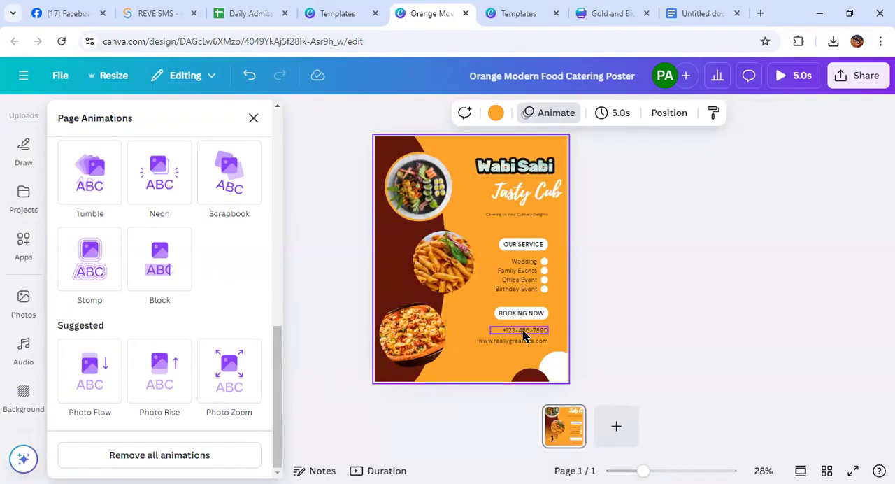
pyautogui.scroll(10, 176, 302)
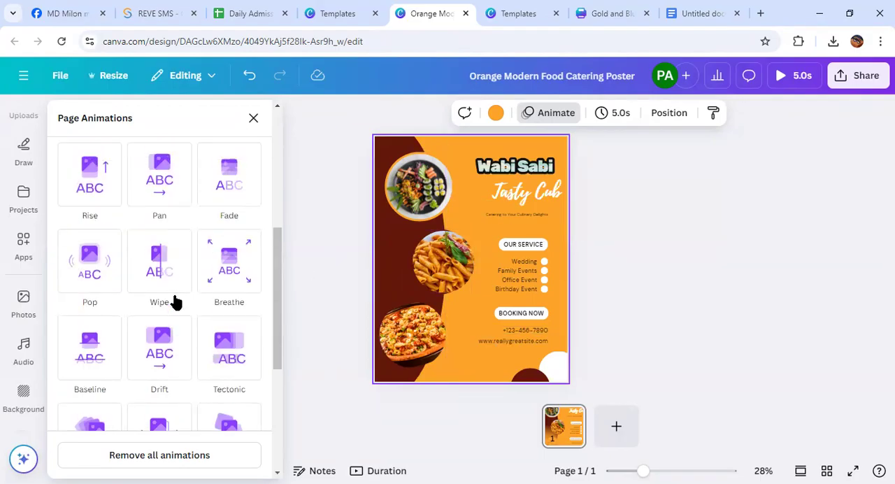
pyautogui.scroll(-5, 175, 302)
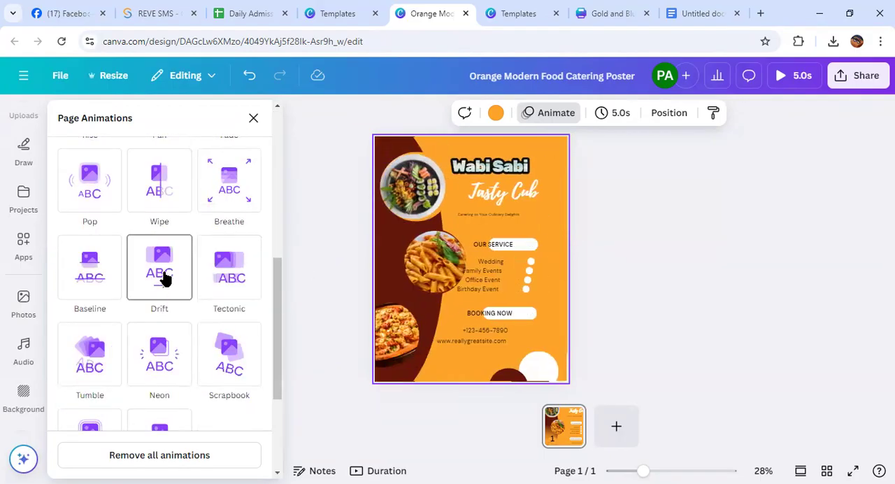
pyautogui.click(164, 278)
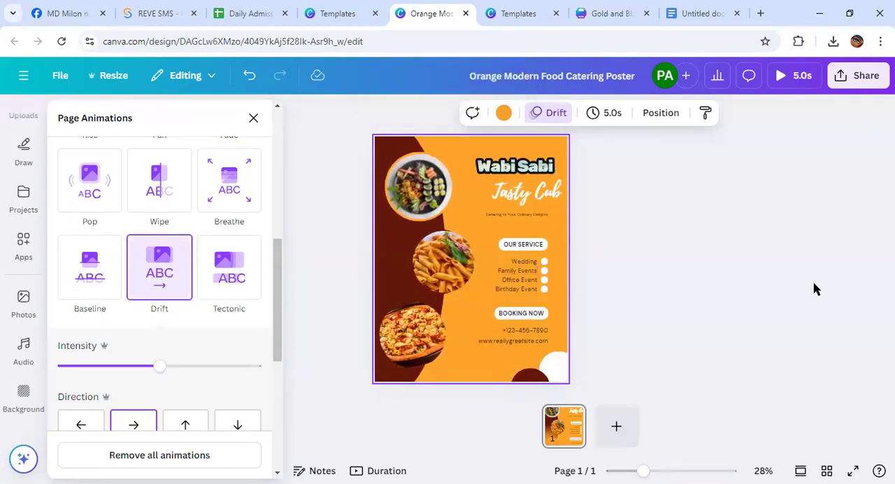
pyautogui.click(751, 280)
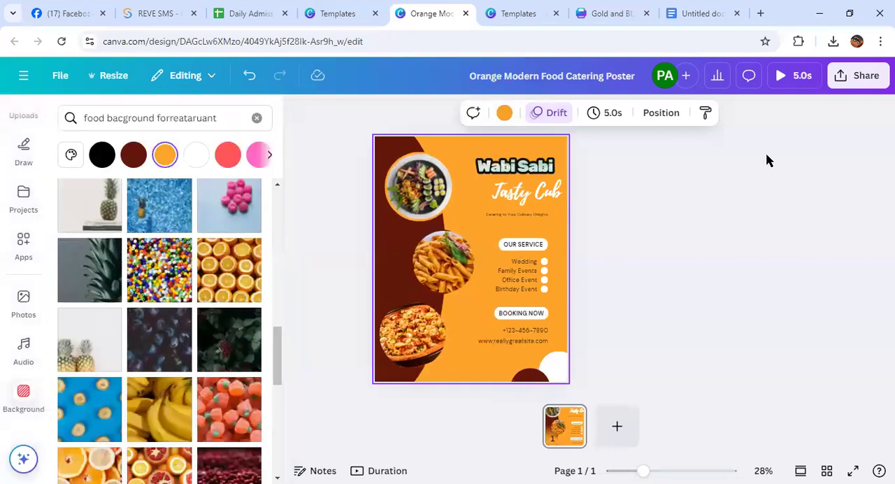
pyautogui.click(784, 74)
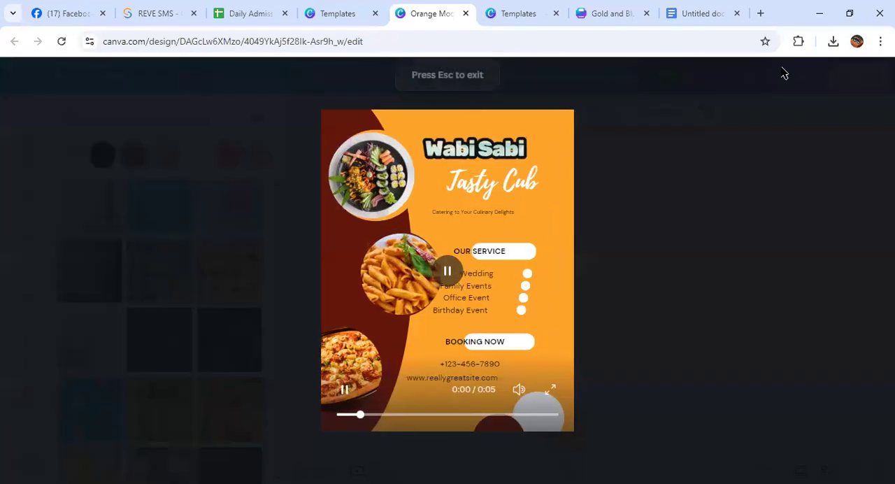
pyautogui.click(33, 100)
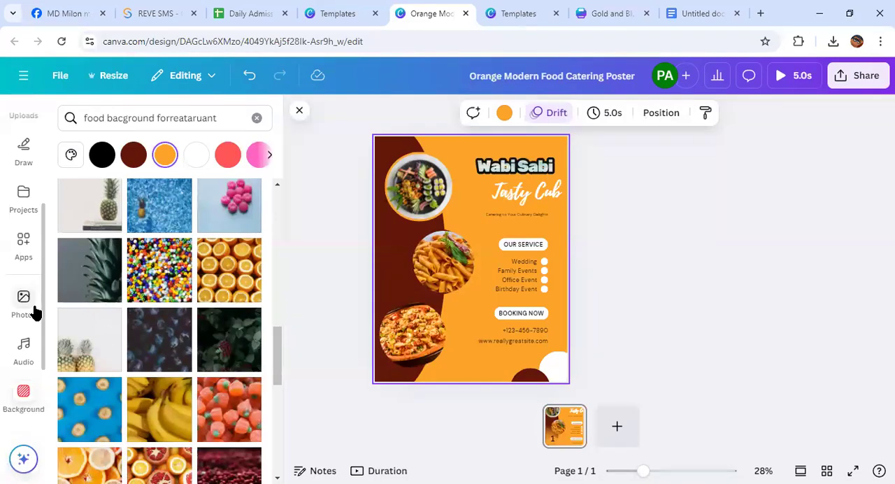
# Open the uploaded media and check its audio section
pyautogui.scroll(-2, 16, 316)
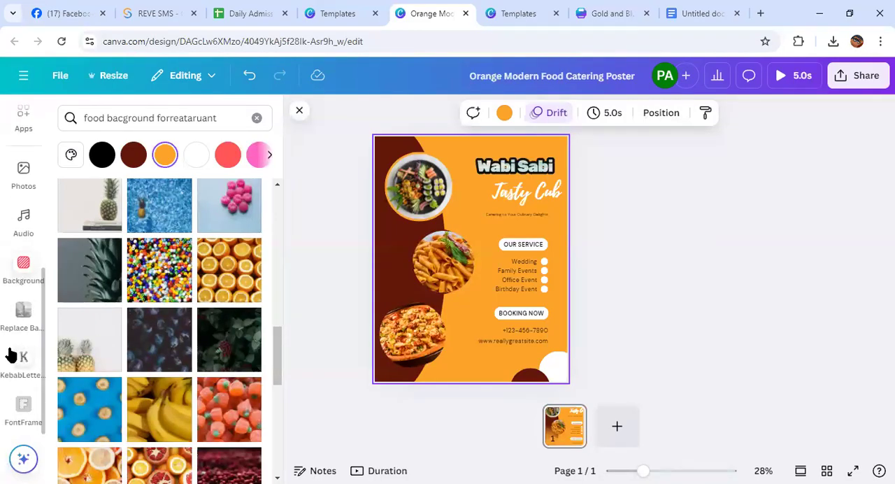
pyautogui.scroll(4, 17, 330)
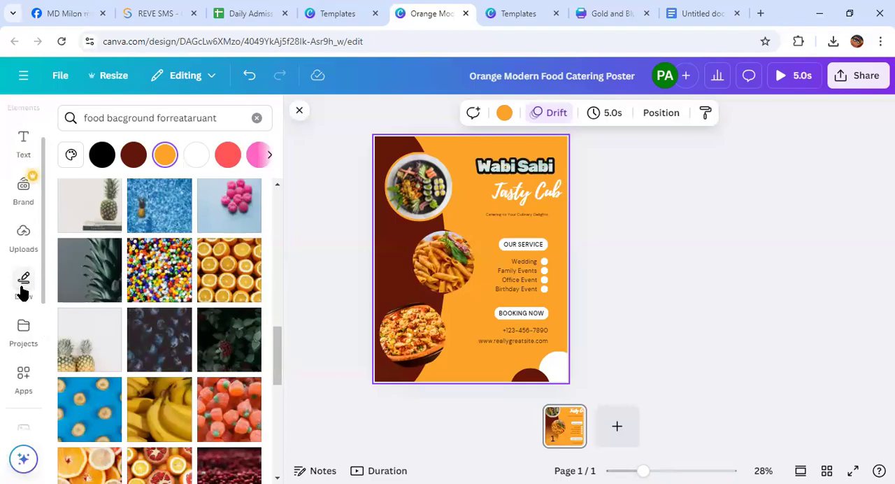
pyautogui.click(23, 236)
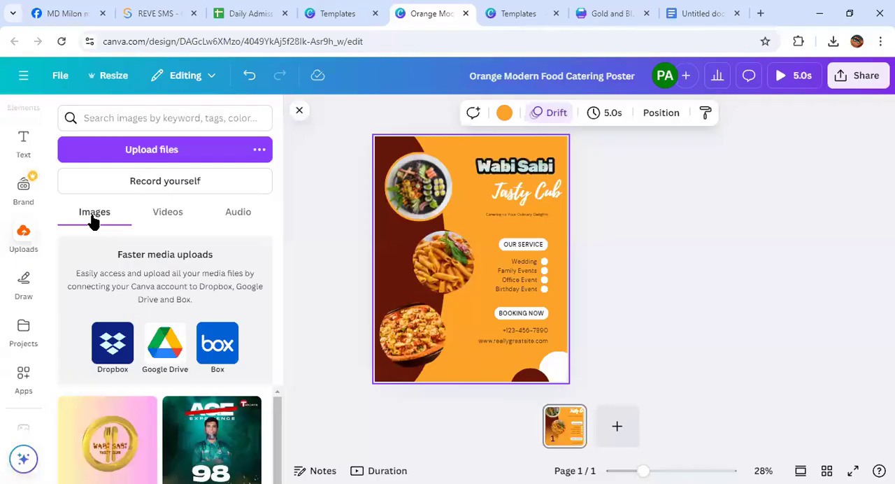
pyautogui.click(238, 213)
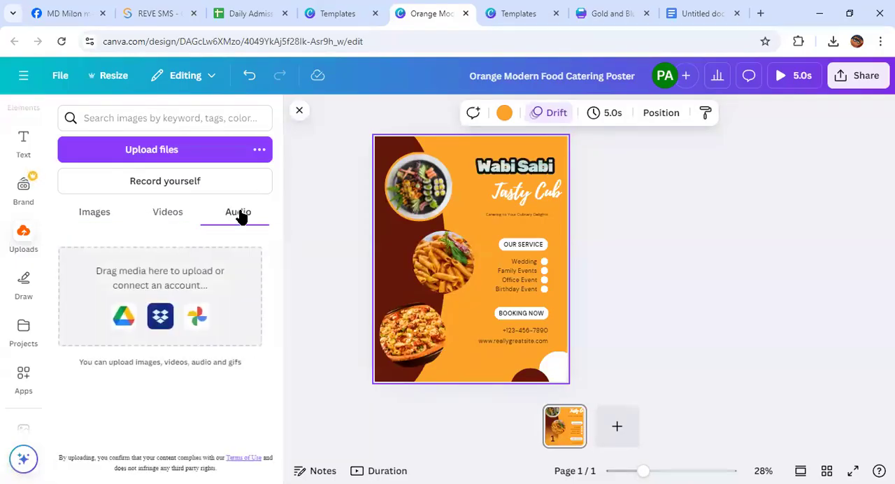
pyautogui.click(179, 151)
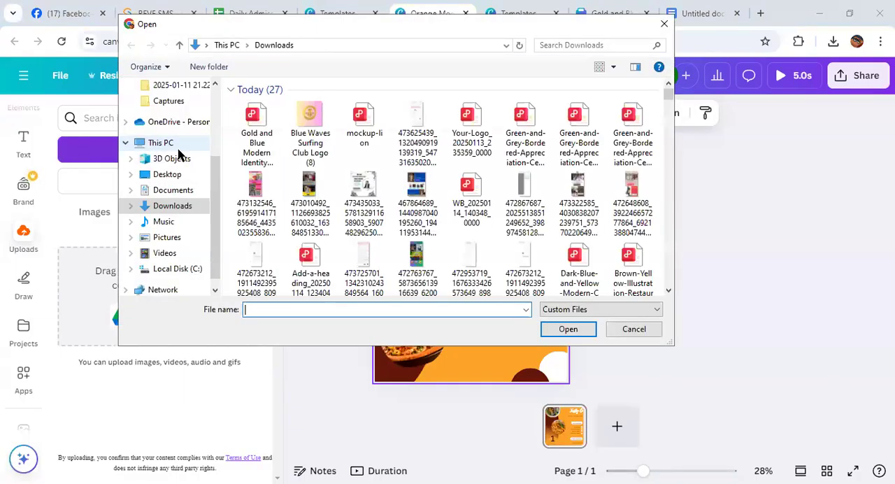
pyautogui.click(164, 220)
pyautogui.click(183, 207)
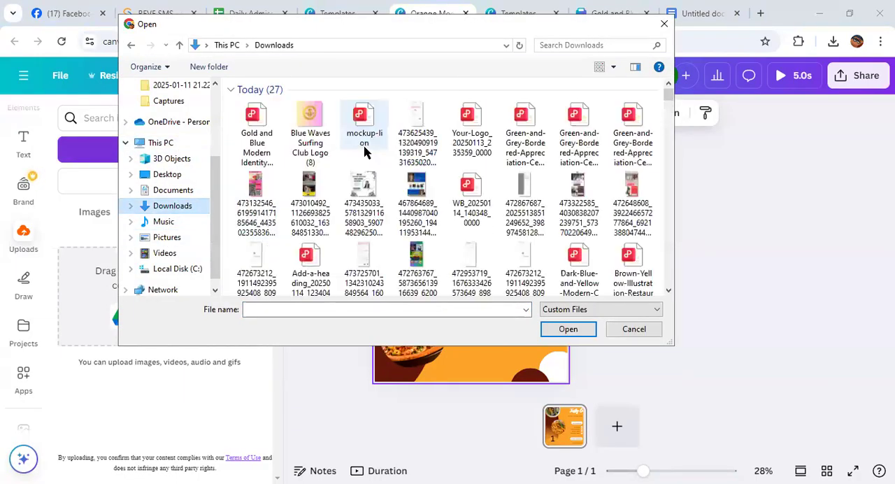
pyautogui.click(357, 203)
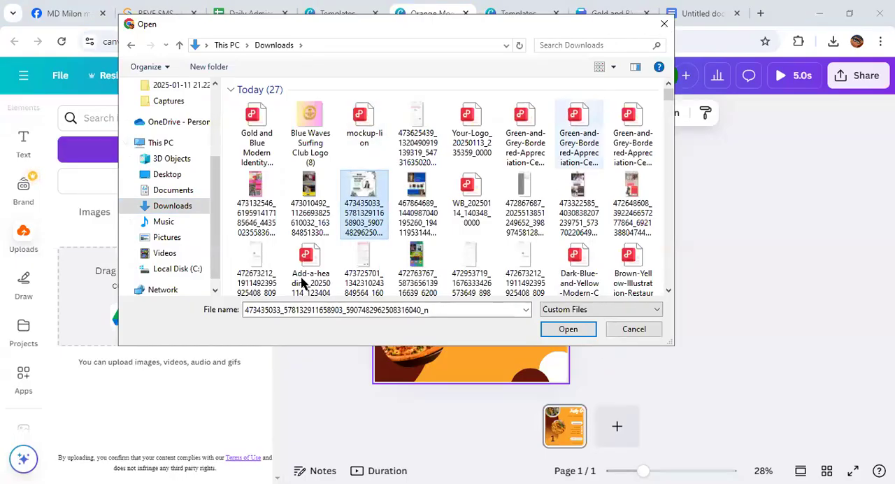
pyautogui.press('Escape')
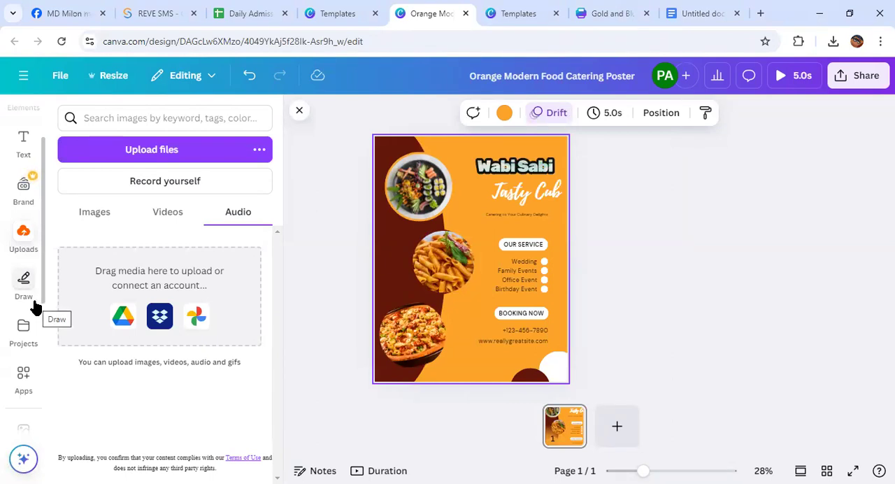
# Open the Audio library from the Canva apps collection
pyautogui.scroll(-2, 25, 309)
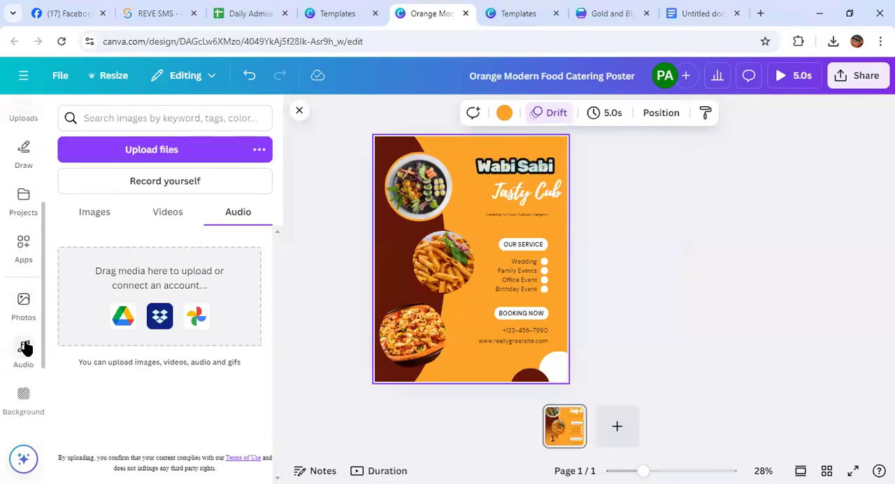
pyautogui.scroll(2, 25, 350)
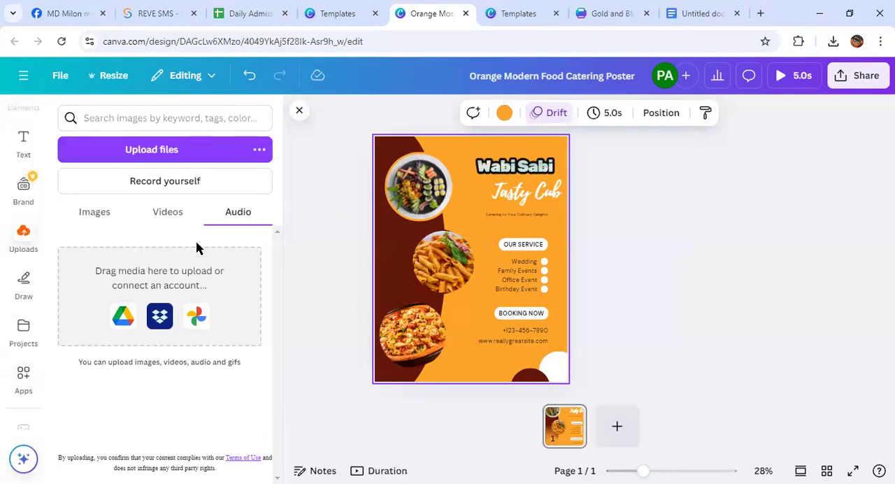
pyautogui.scroll(-2, 24, 346)
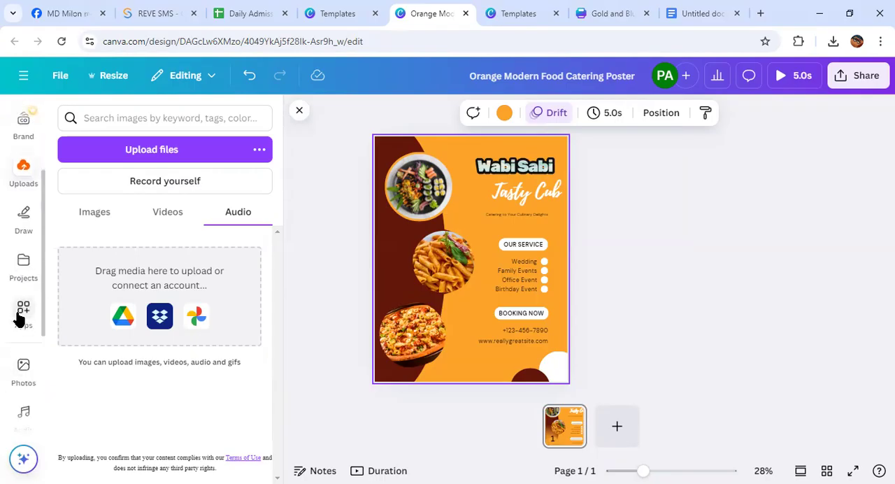
pyautogui.click(19, 318)
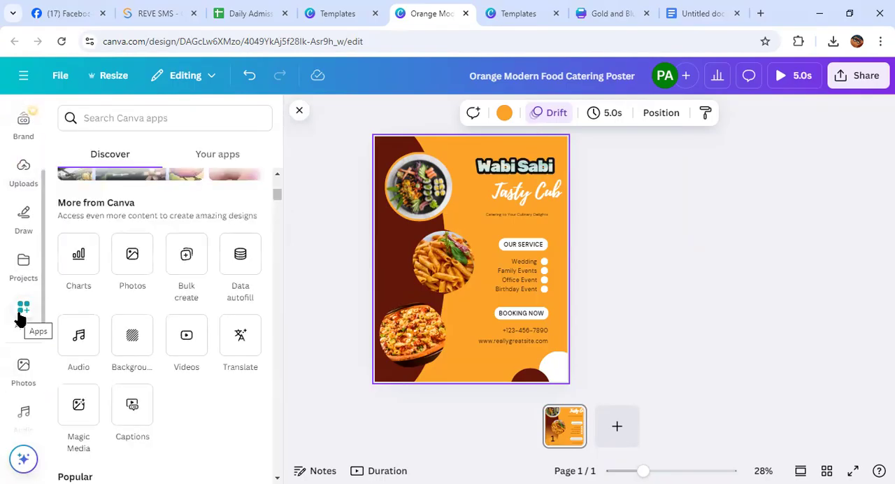
pyautogui.click(78, 342)
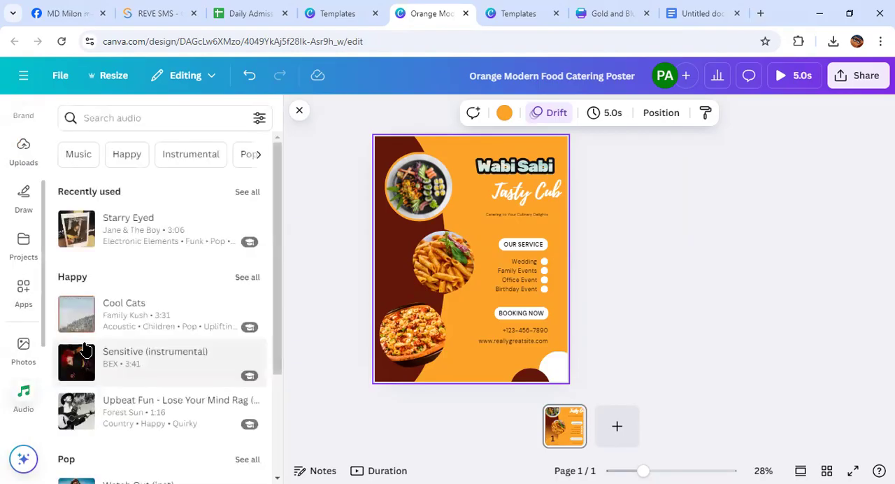
# Look through the suggested music tracks in the Happy, Pop, Epic, Piano, Ambient and Sad categories
pyautogui.scroll(-3, 132, 321)
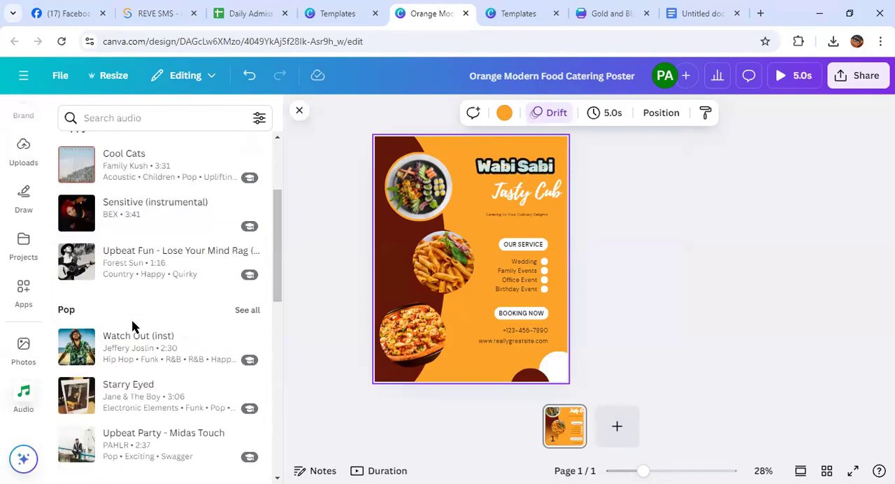
pyautogui.scroll(-15, 131, 318)
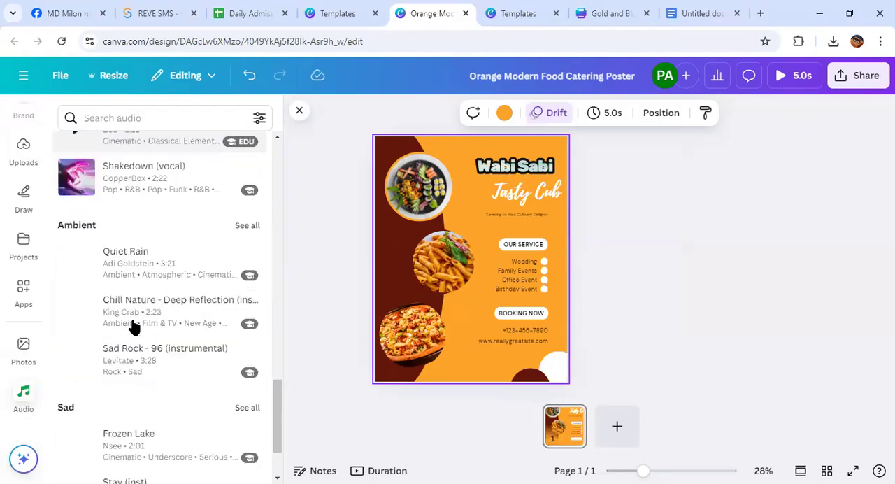
pyautogui.scroll(-3, 132, 324)
pyautogui.scroll(10, 132, 324)
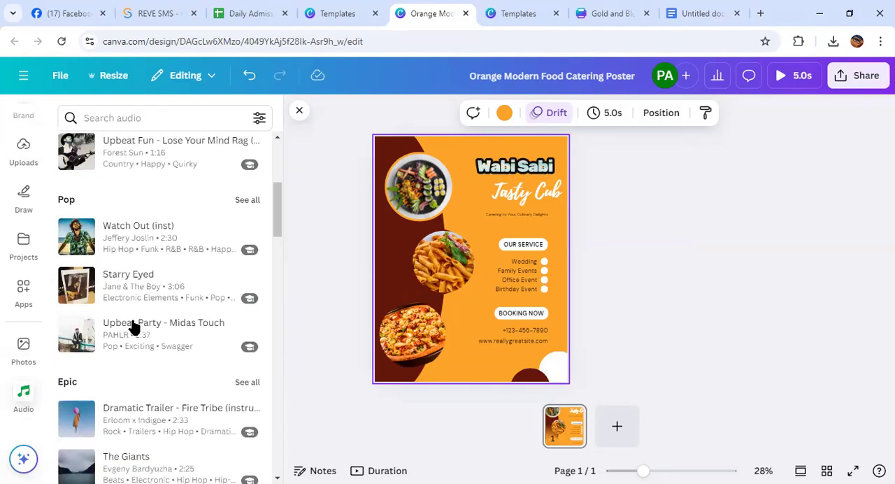
pyautogui.scroll(5, 133, 327)
pyautogui.moveTo(134, 326)
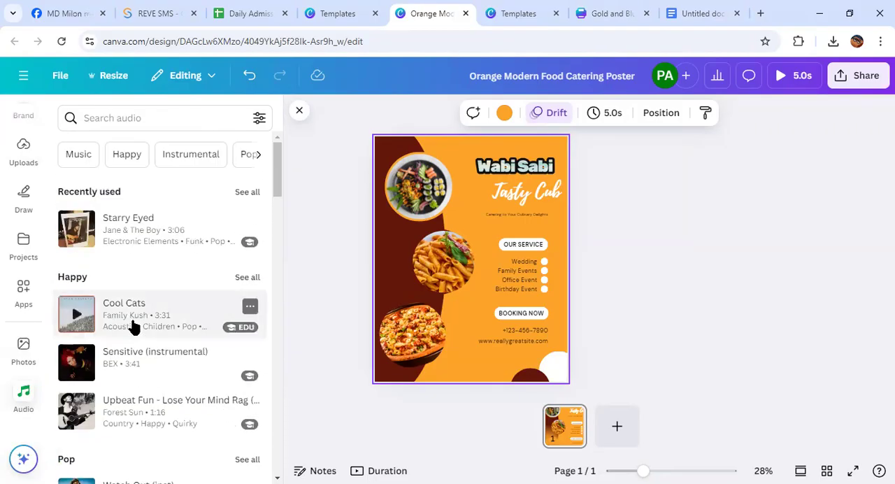
pyautogui.scroll(-2, 147, 349)
pyautogui.scroll(2, 148, 350)
pyautogui.scroll(-4, 149, 352)
pyautogui.scroll(-4, 149, 353)
pyautogui.scroll(10, 149, 354)
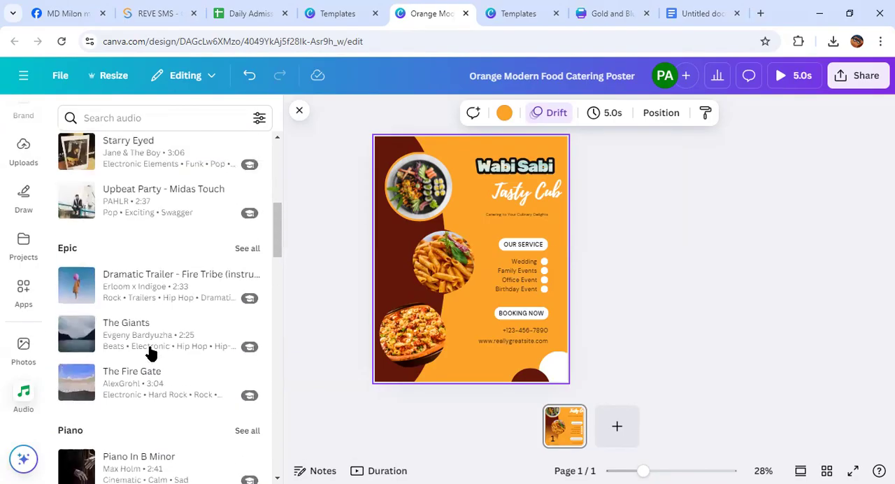
# Search the audio library for "bangla music"
pyautogui.click(141, 119)
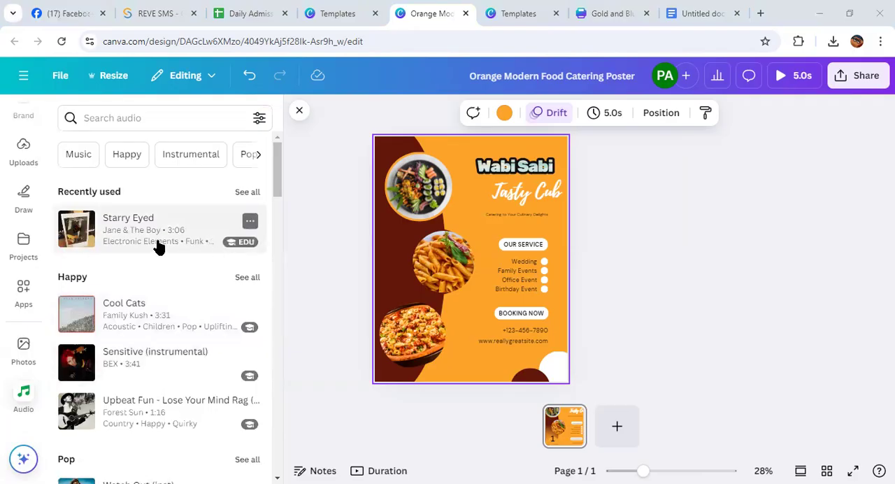
pyautogui.scroll(-3, 158, 246)
pyautogui.scroll(2, 158, 245)
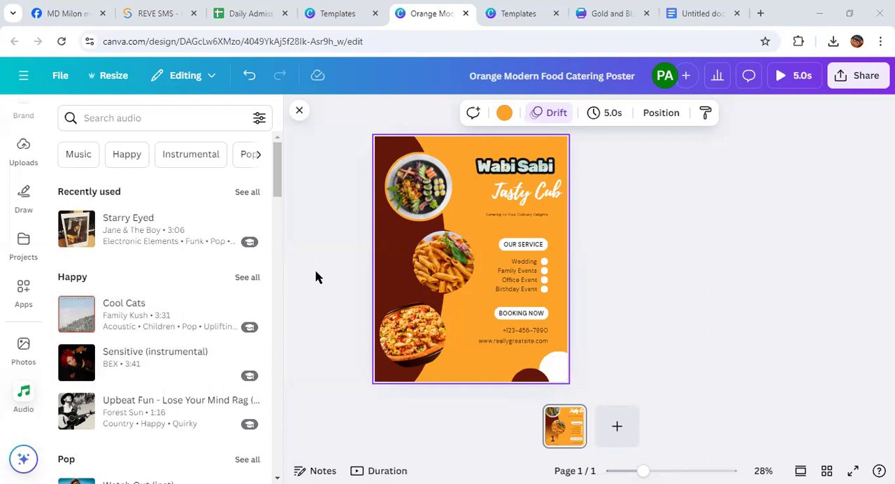
pyautogui.click(136, 117)
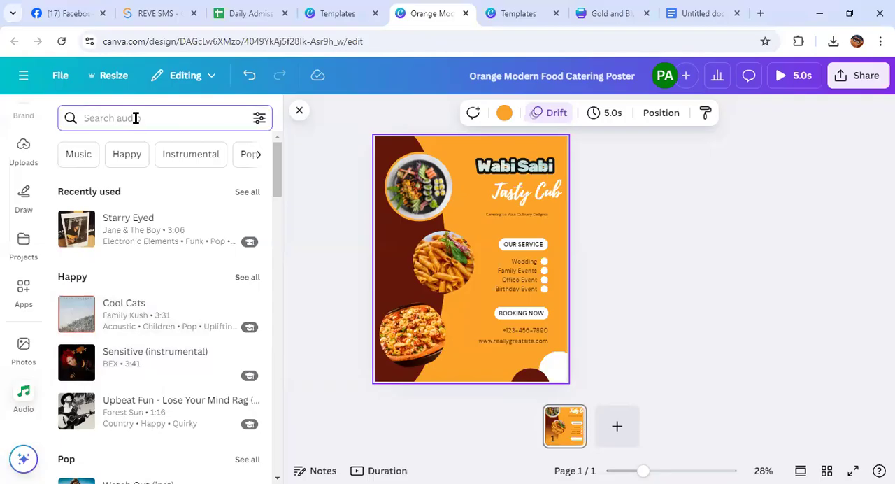
pyautogui.write('bangla music')
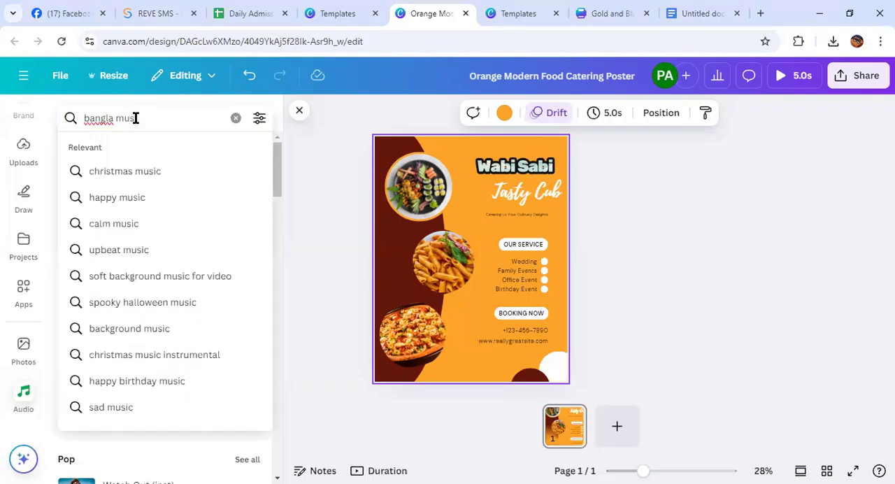
pyautogui.press('Return')
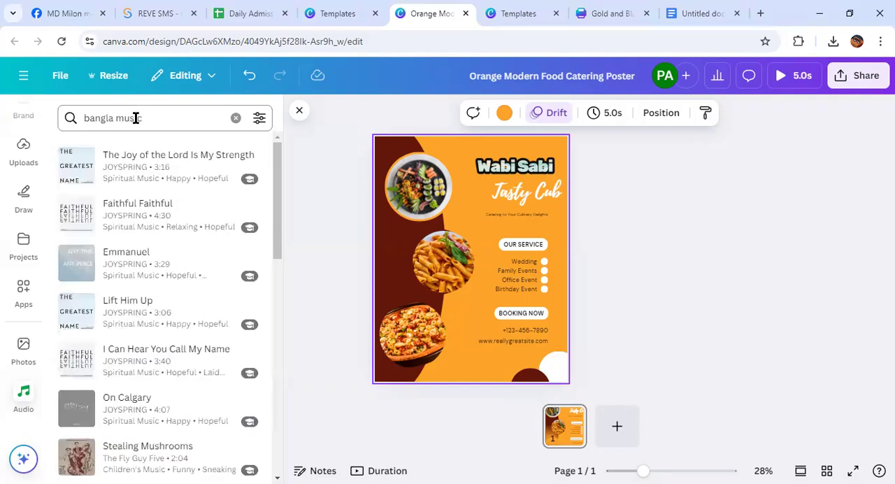
# Add the track "Lift Him Up" to the poster and preview the design with its sound
pyautogui.click(174, 312)
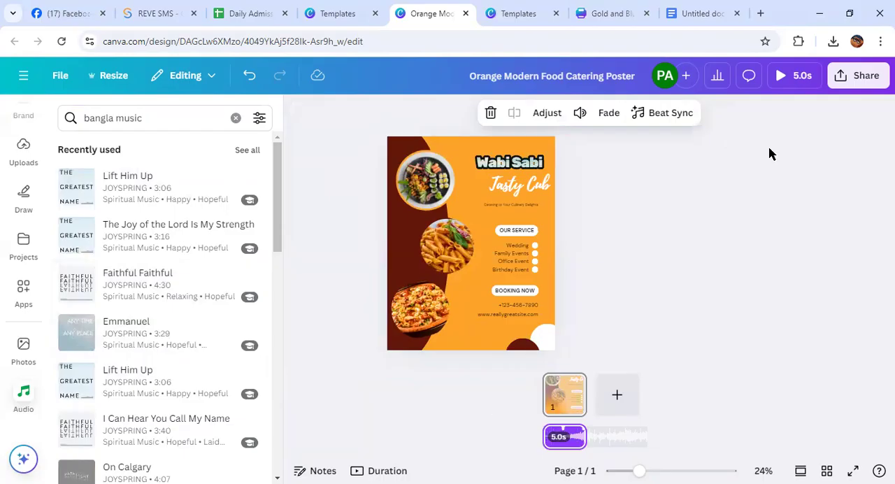
pyautogui.click(777, 78)
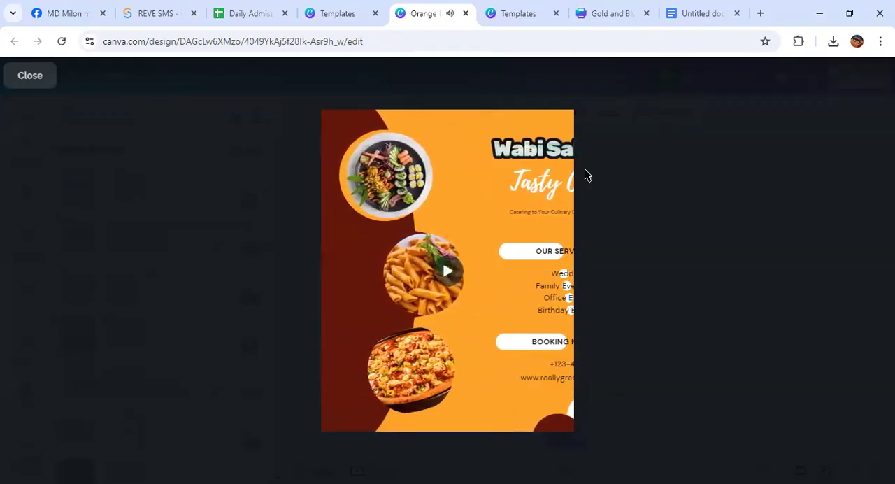
pyautogui.click(448, 274)
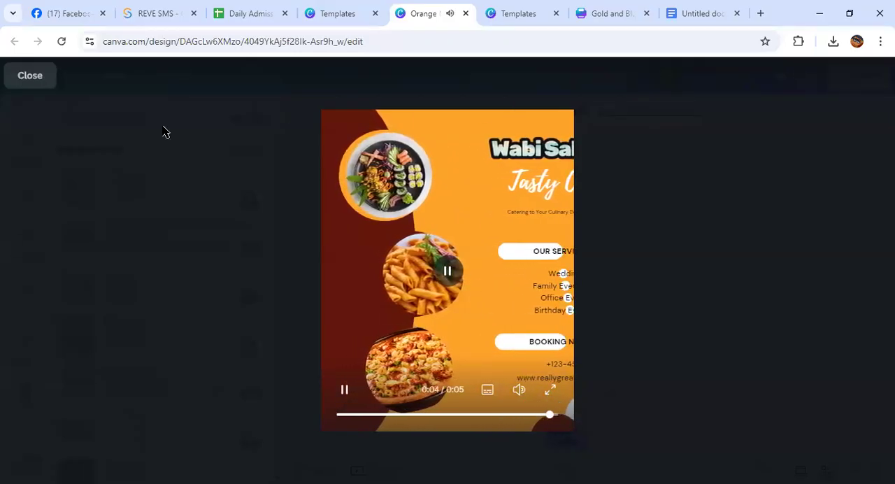
pyautogui.click(27, 76)
# Add a second copy of the recently used track "Lift Him Up" to the poster and preview the playback
pyautogui.scroll(-4, 140, 393)
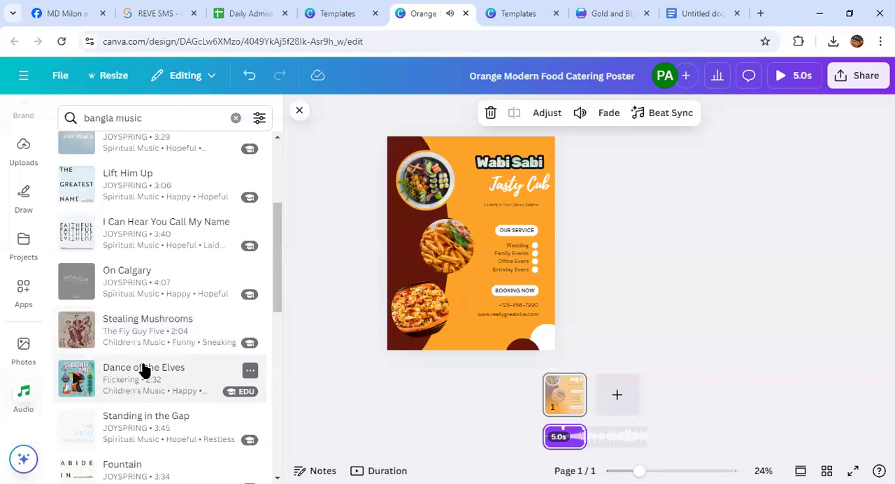
pyautogui.scroll(4, 144, 368)
pyautogui.click(156, 194)
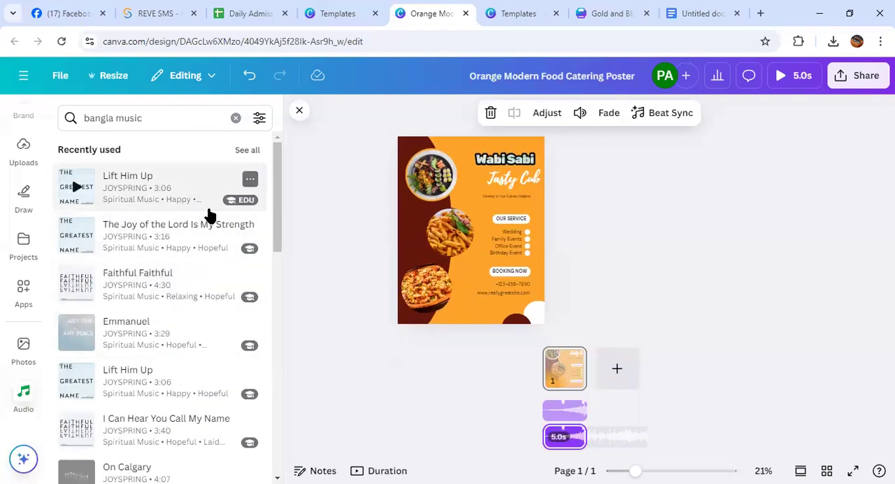
pyautogui.click(779, 76)
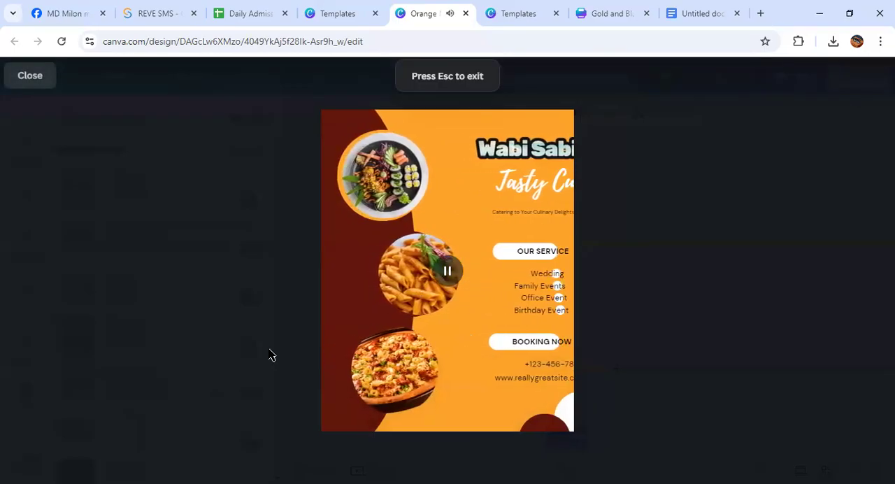
pyautogui.press('Escape')
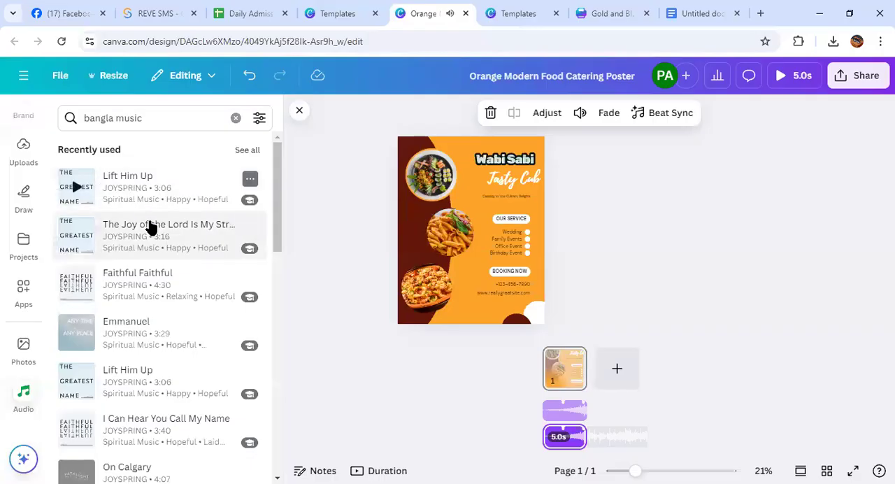
# Add the track "The Joy of the Lord Is My Strength" to the poster and preview the playback
pyautogui.click(148, 225)
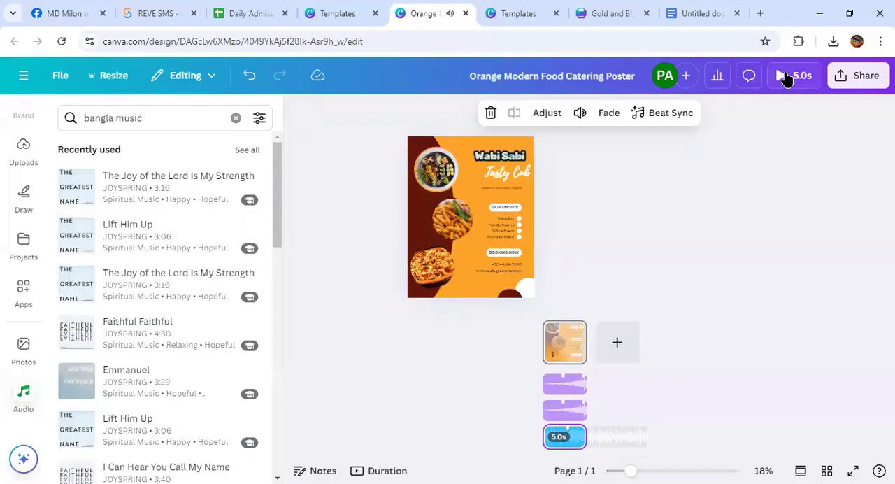
pyautogui.click(781, 77)
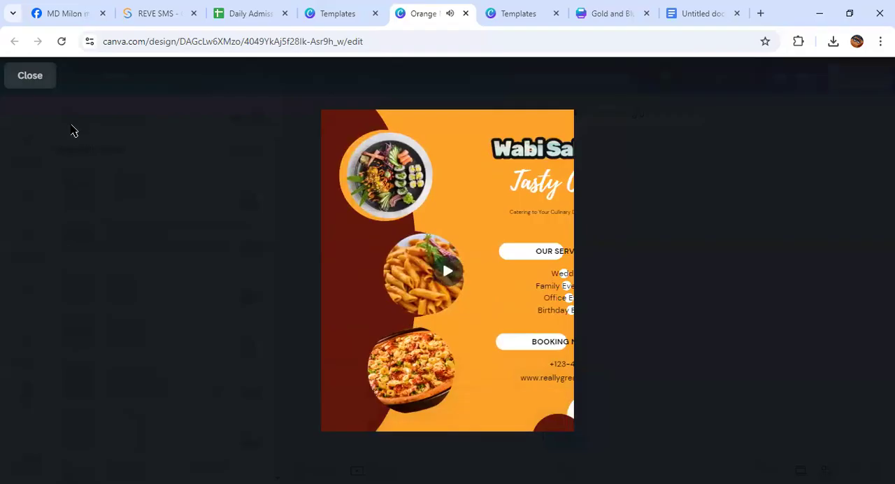
pyautogui.press('Escape')
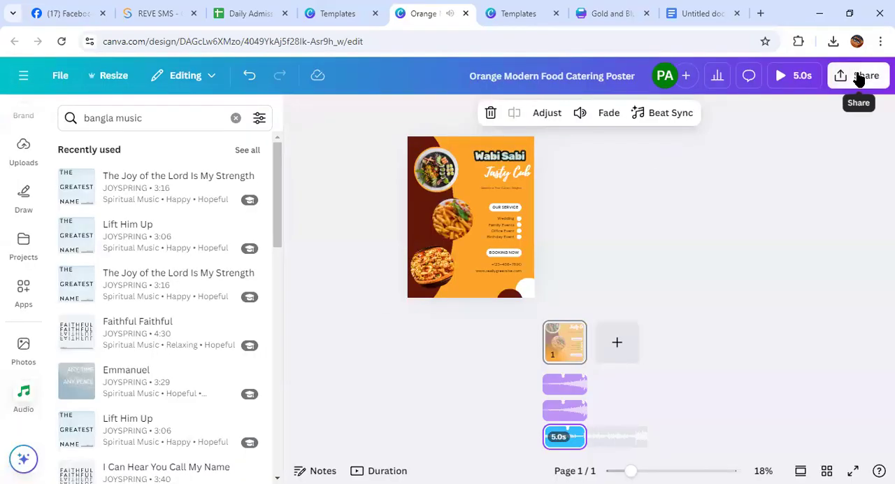
# Download the poster as an MP4 video and close the audio library
pyautogui.click(858, 79)
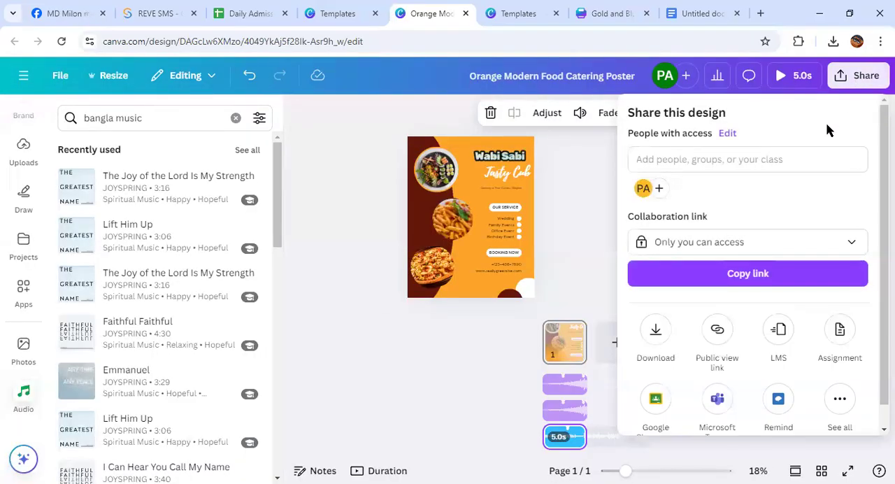
pyautogui.scroll(-1, 685, 313)
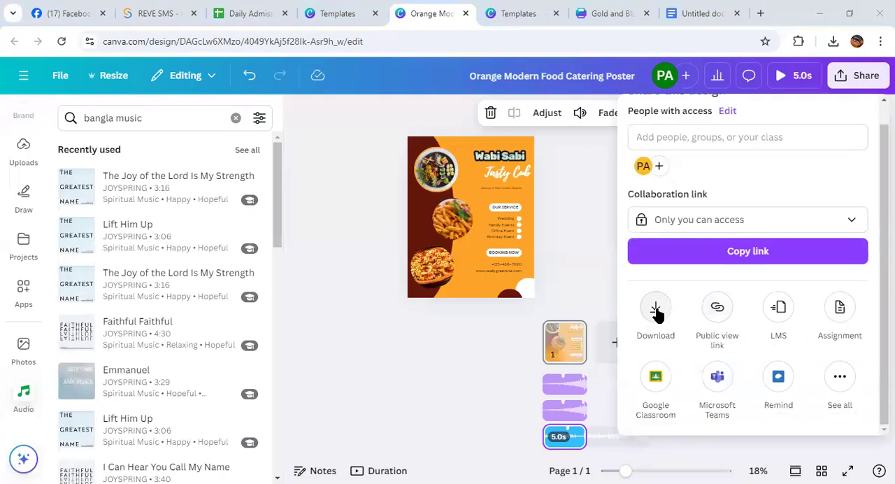
pyautogui.click(655, 311)
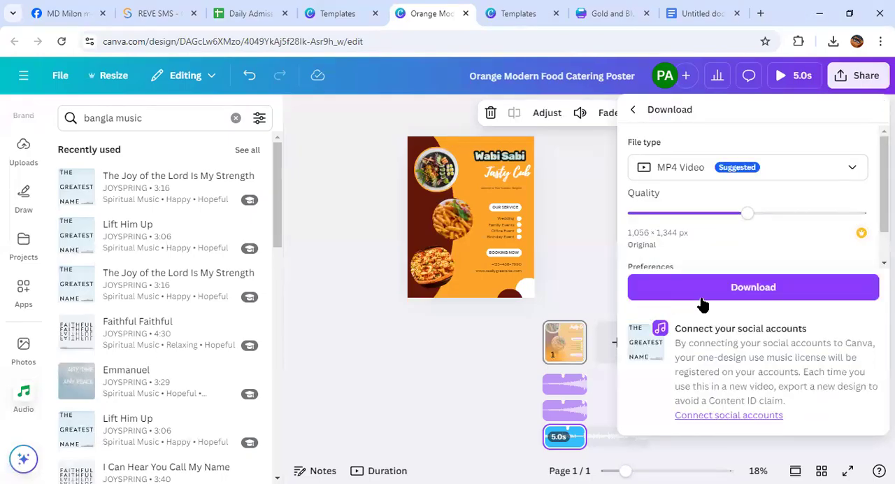
pyautogui.click(741, 289)
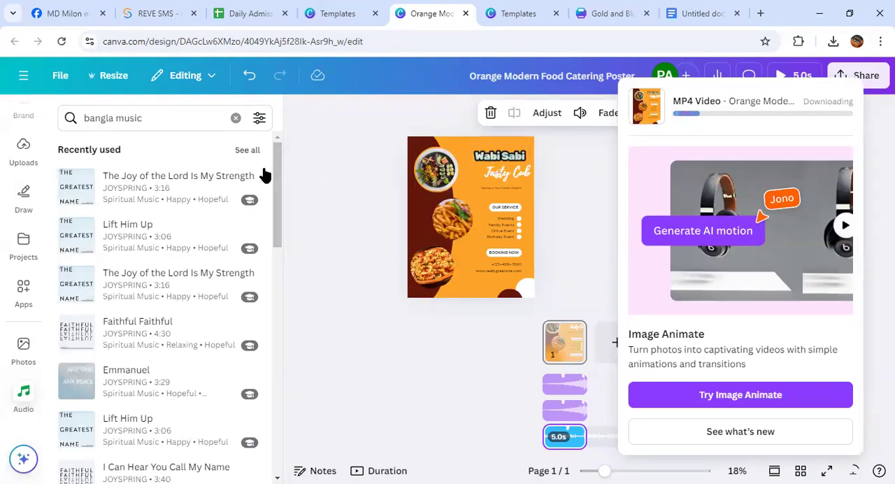
pyautogui.scroll(-2, 264, 174)
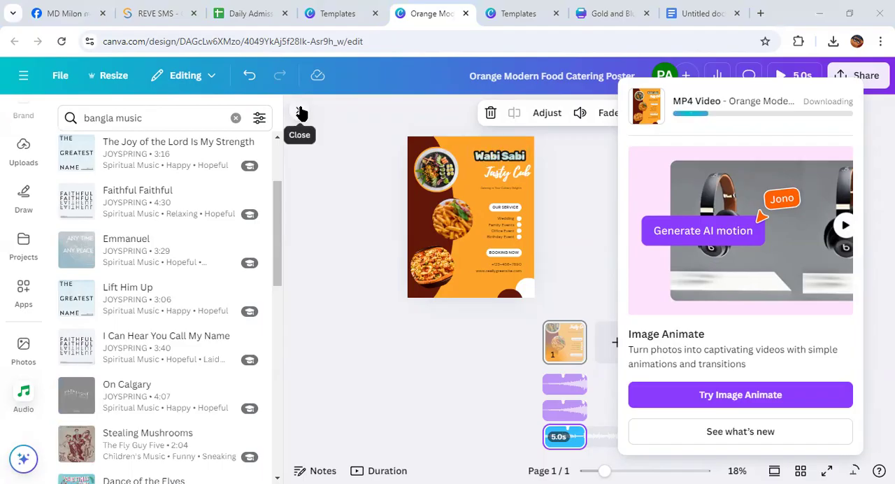
pyautogui.click(300, 113)
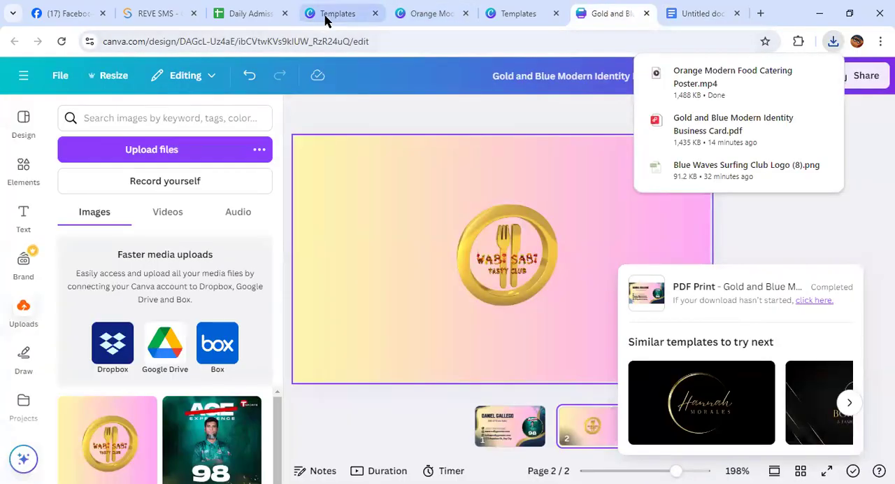
# Switch to the Canva templates page, return to the Canva home page and open its search
pyautogui.click(313, 13)
pyautogui.click(867, 78)
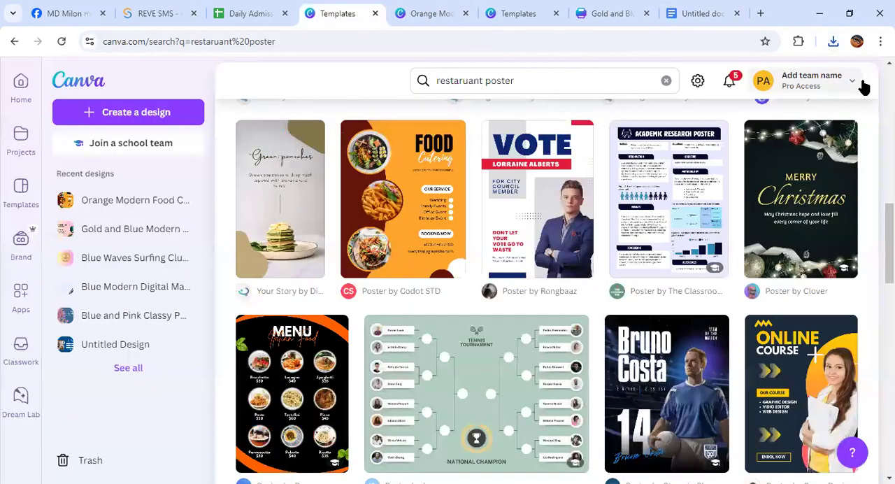
pyautogui.click(21, 87)
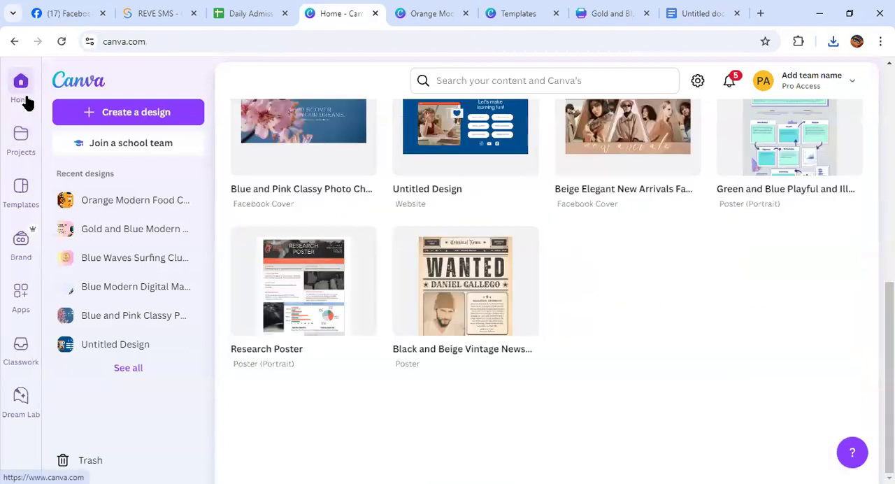
pyautogui.click(462, 78)
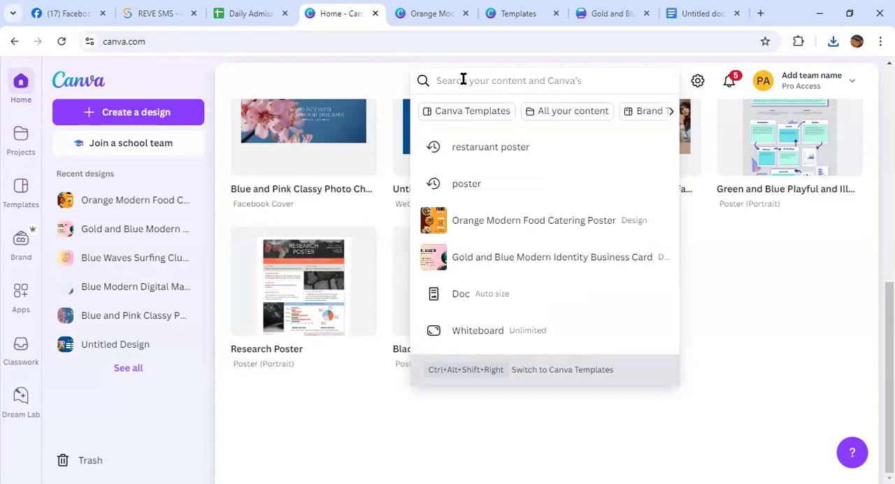
# Switch to the Google Docs course outline and review its "Poster, Banner, leaflet/flyer" item
pyautogui.click(708, 15)
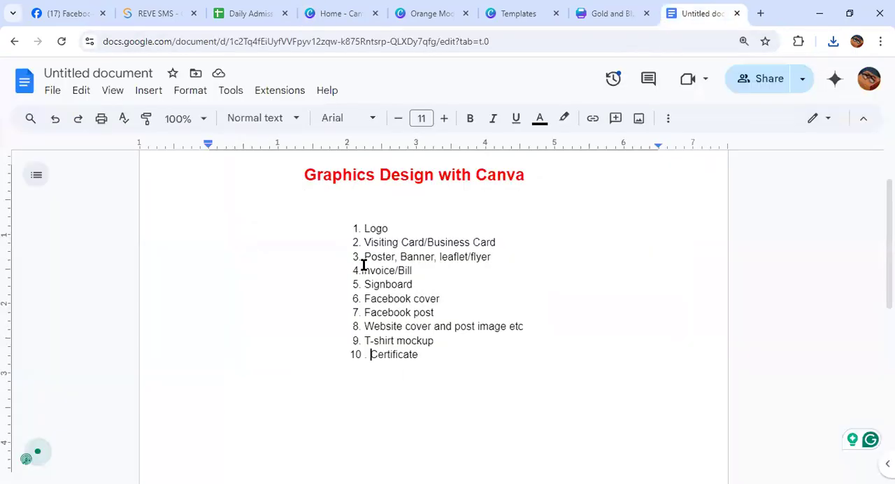
pyautogui.moveTo(361, 256); pyautogui.dragTo(432, 258)
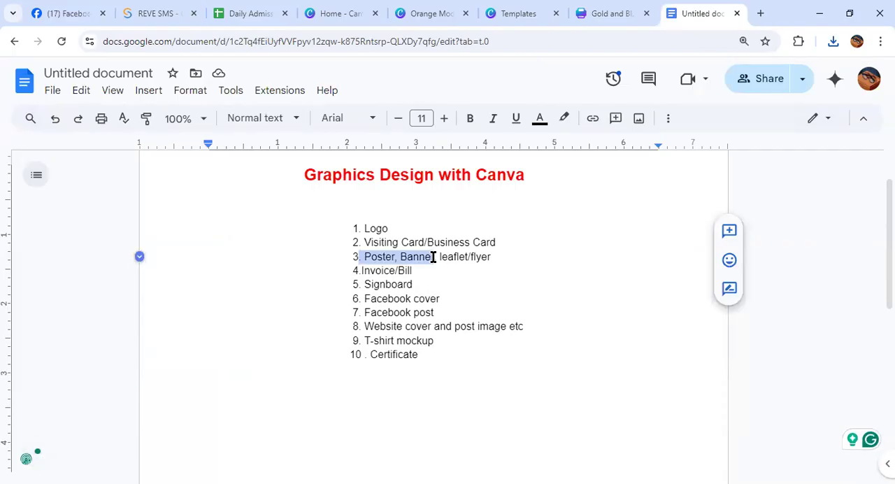
pyautogui.moveTo(484, 256); pyautogui.dragTo(431, 254)
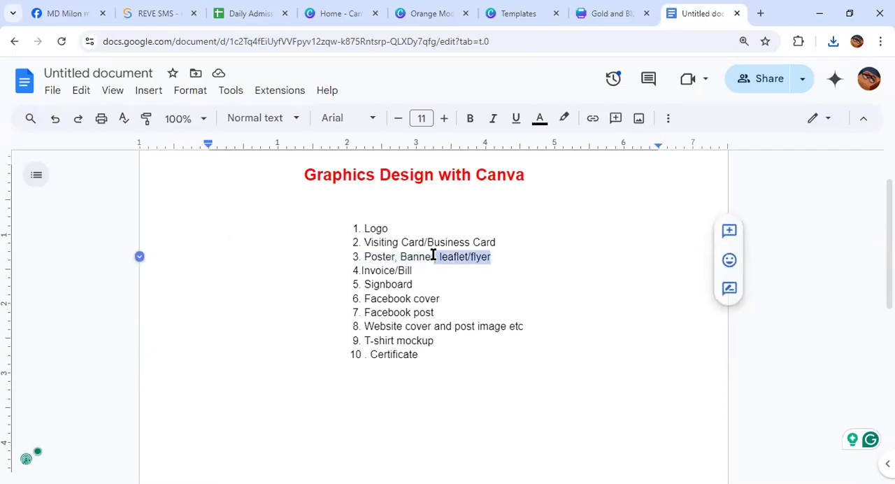
pyautogui.click(538, 257)
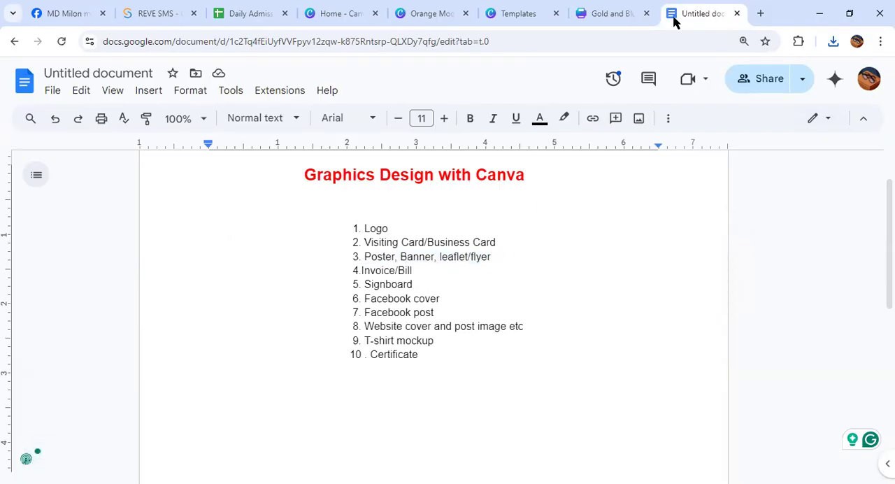
# Switch back to the Canva home page, search for "falyer" and look through the results
pyautogui.click(353, 14)
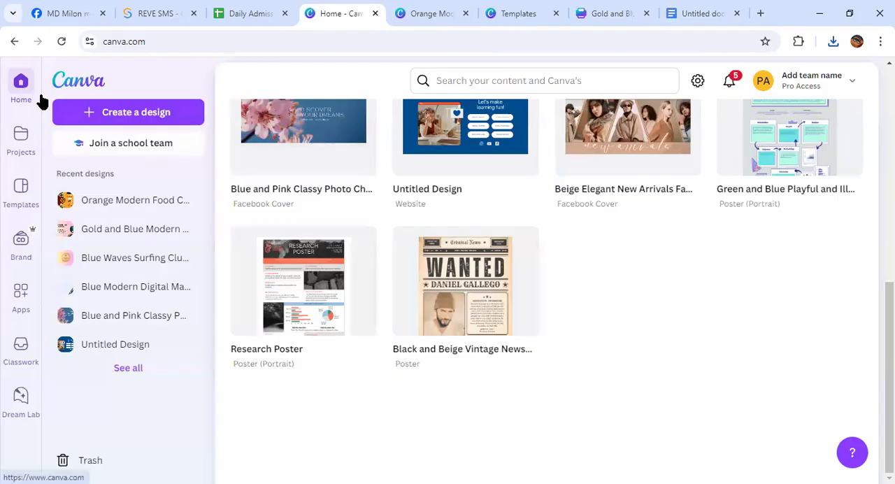
pyautogui.click(455, 81)
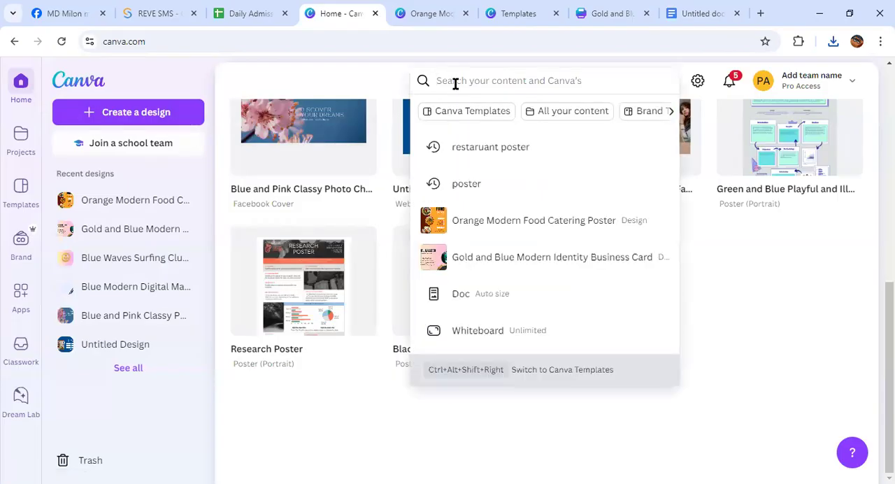
pyautogui.write('fal')
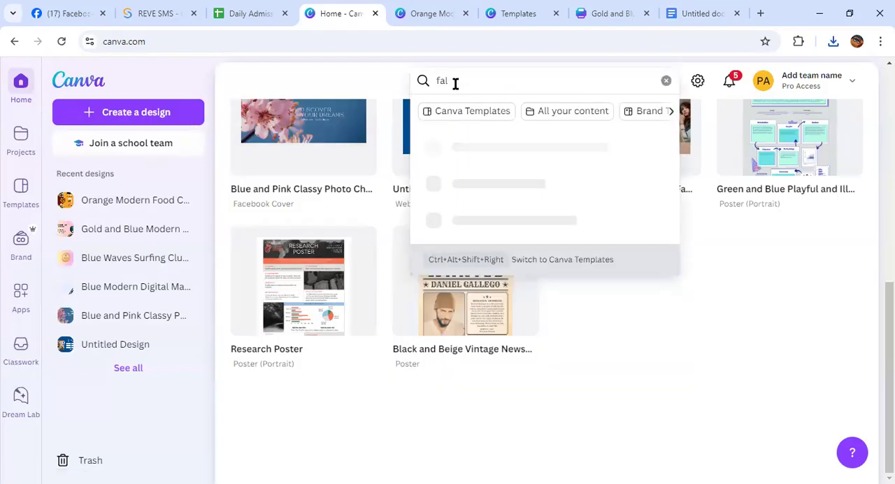
pyautogui.write('yer')
pyautogui.press('Return')
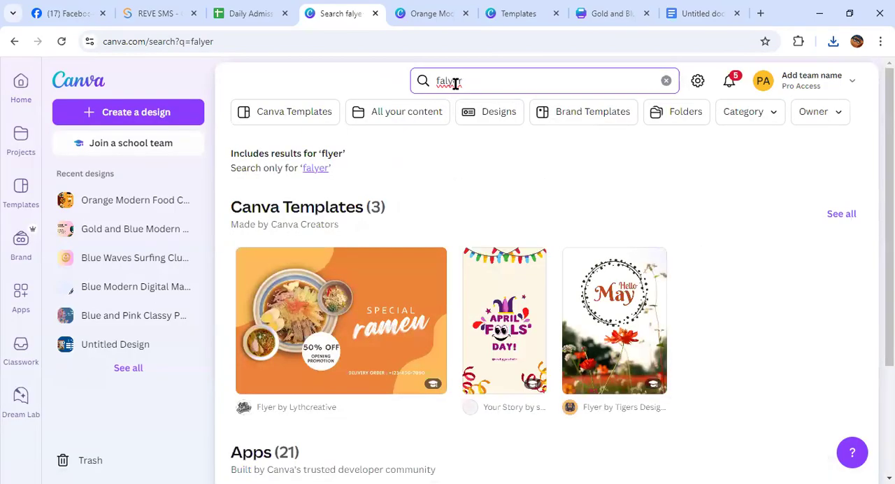
pyautogui.scroll(-3, 507, 209)
pyautogui.scroll(3, 496, 140)
# Replace the search term with "restaruant flyer" and run the search
pyautogui.moveTo(486, 77); pyautogui.dragTo(425, 81)
pyautogui.write('restaruant f')
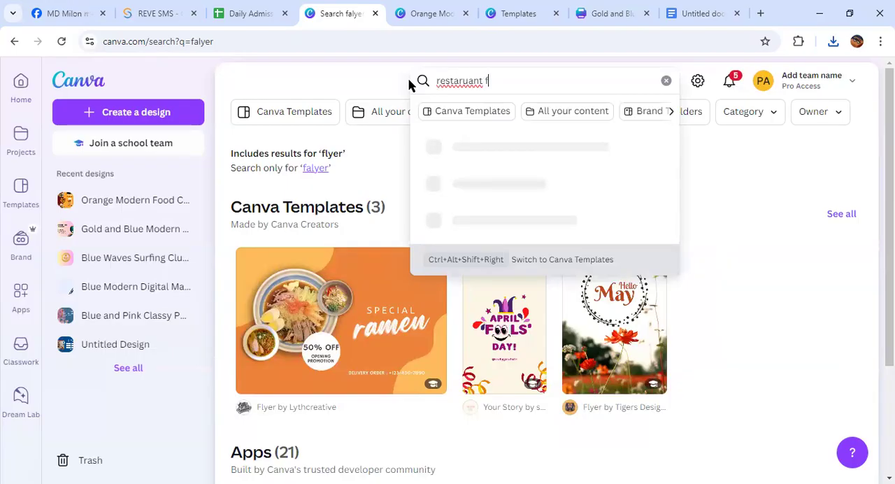
pyautogui.write('lyer')
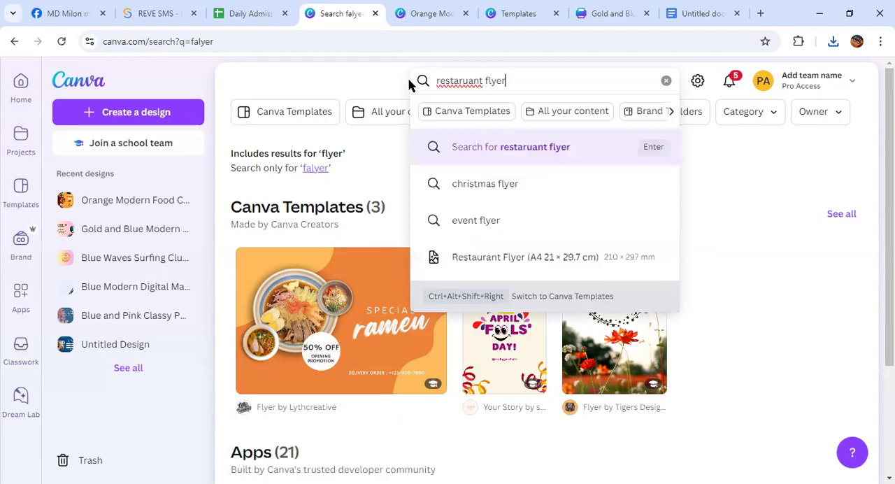
pyautogui.press('Return')
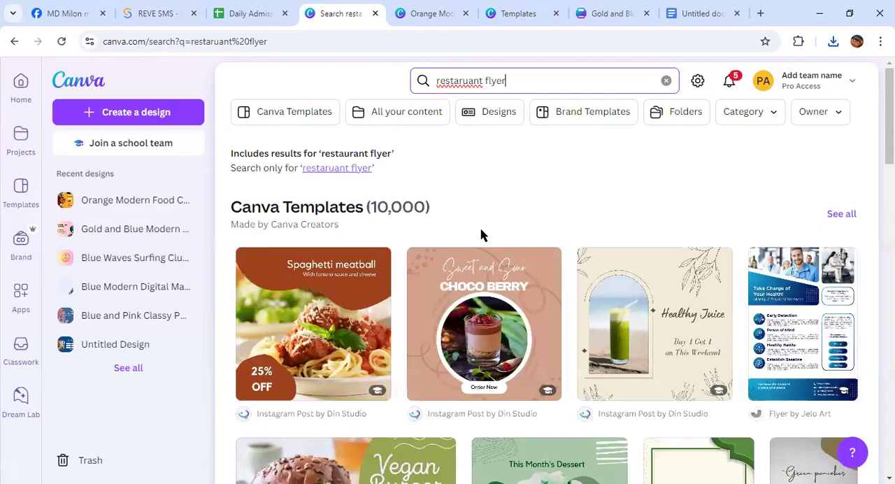
# Look through the template results for "restaruant flyer"
pyautogui.scroll(-4, 481, 237)
pyautogui.scroll(-9, 481, 236)
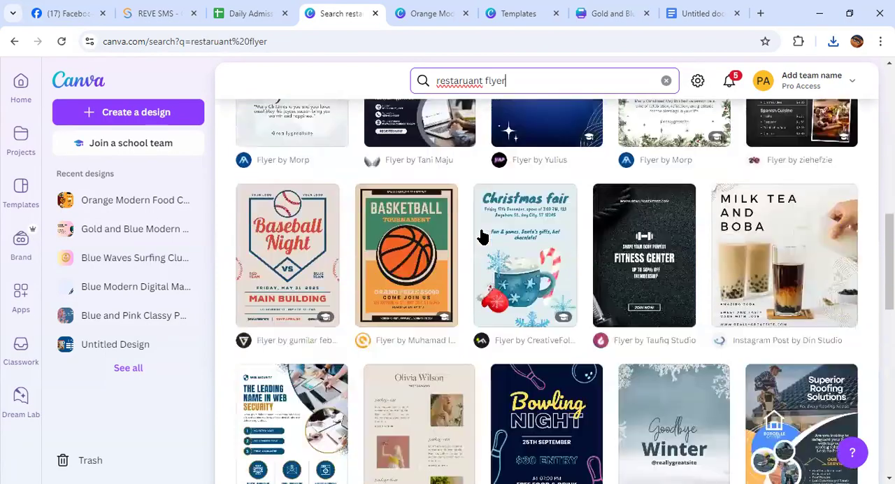
pyautogui.scroll(-3, 481, 236)
pyautogui.scroll(16, 480, 230)
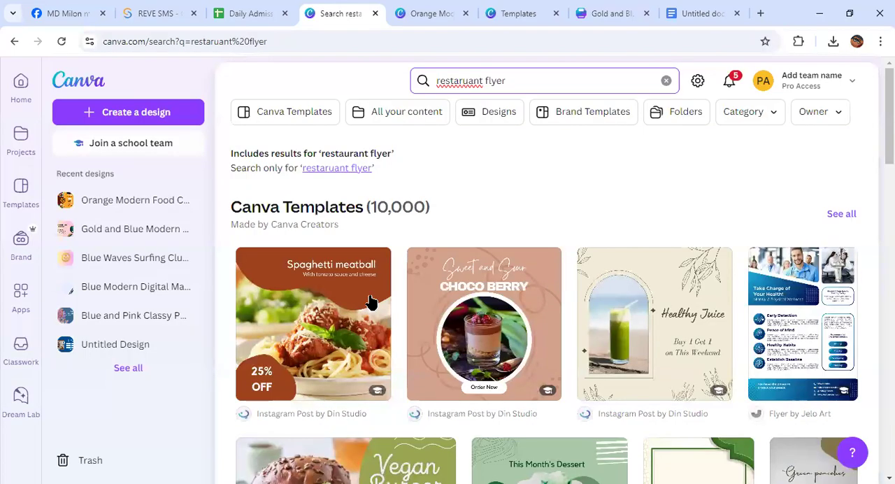
# Clear the misspelled search, return to the Canva home page and search for "restaurant flyer"
pyautogui.moveTo(508, 80); pyautogui.dragTo(412, 80)
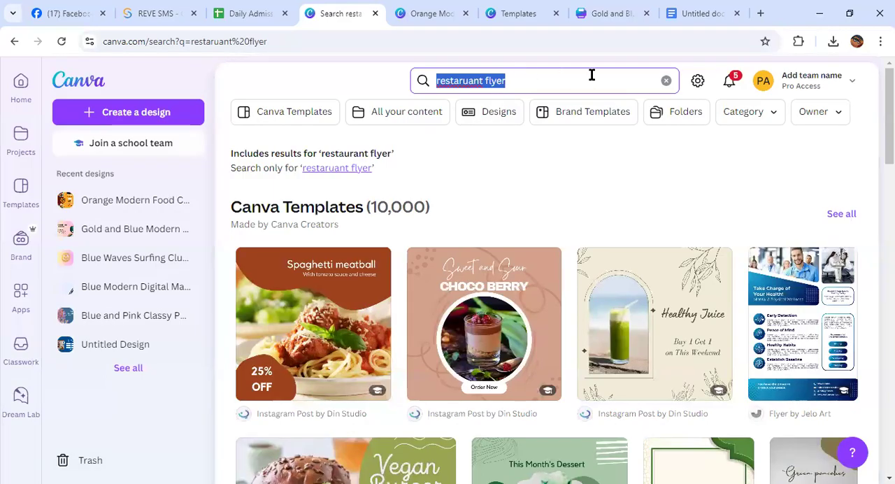
pyautogui.click(665, 81)
pyautogui.click(24, 96)
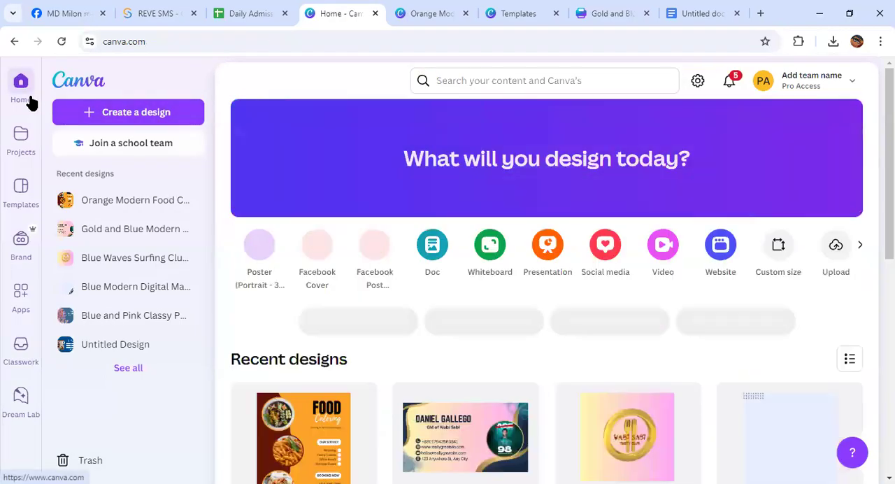
pyautogui.click(496, 79)
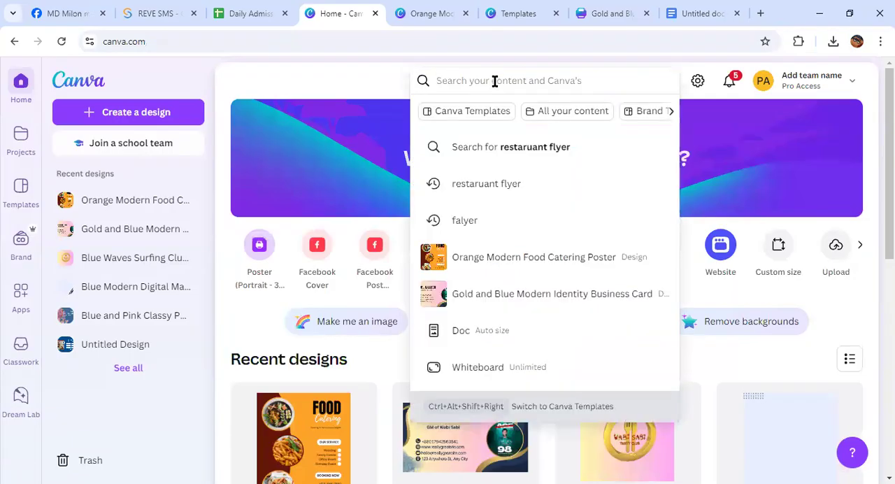
pyautogui.write('res')
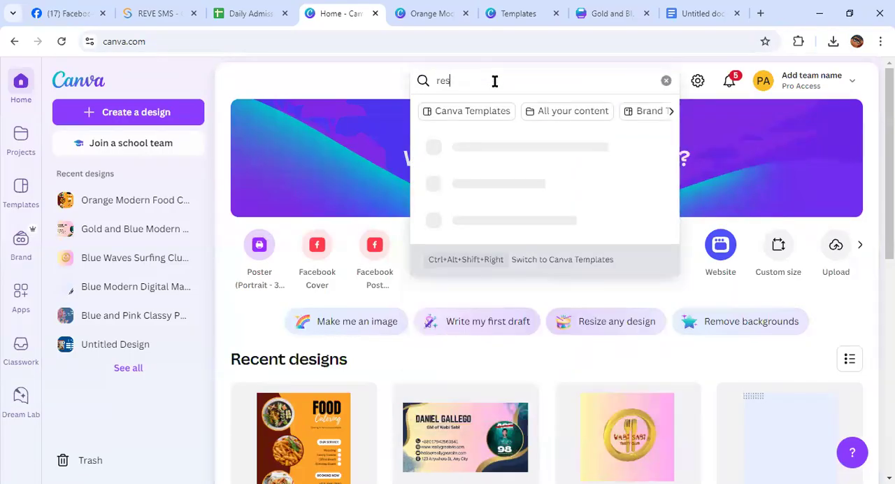
pyautogui.write('taura')
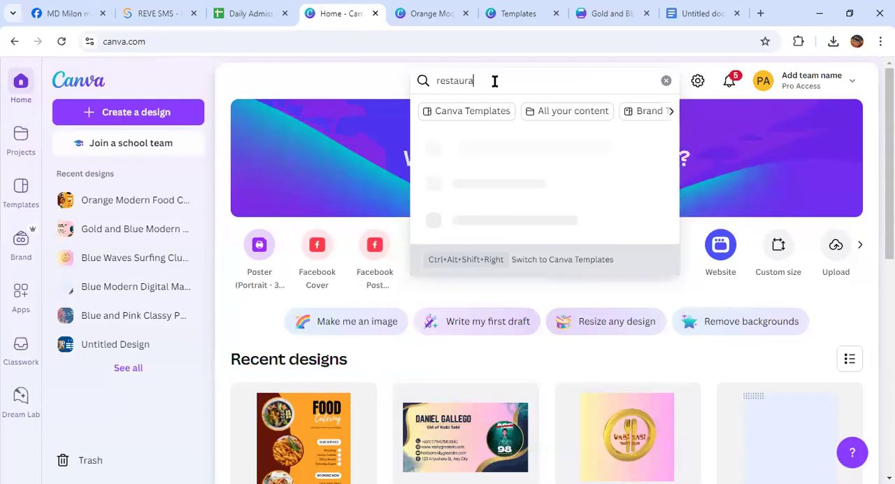
pyautogui.write('nt fl')
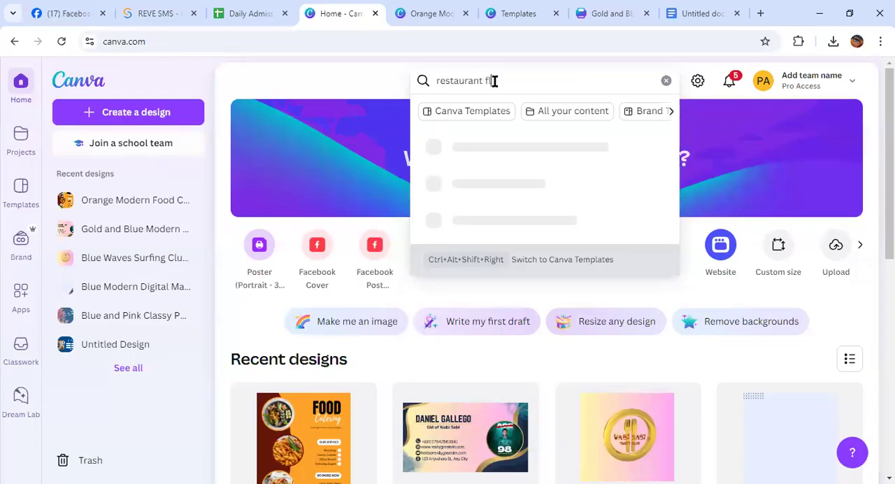
pyautogui.write('yer')
pyautogui.press('Return')
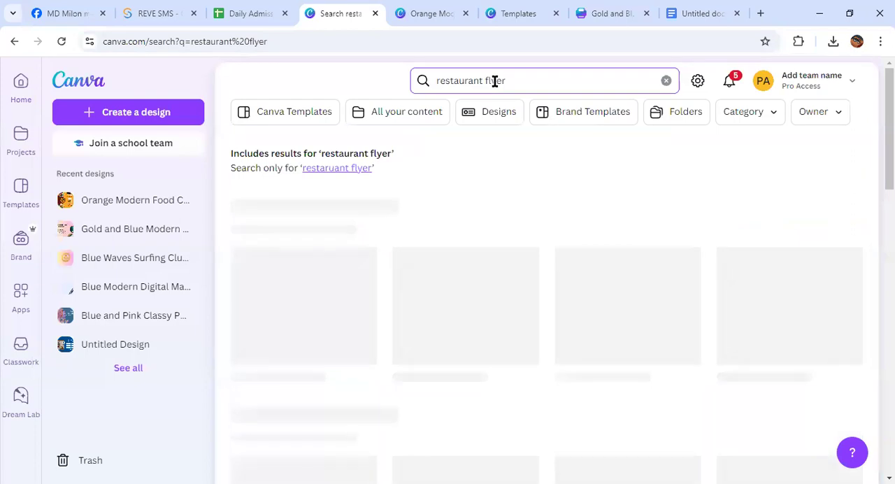
# Browse the restaurant flyer results and open the "Black Gold Modern Restaurant Business Flyer" template for customizing
pyautogui.scroll(-6, 515, 275)
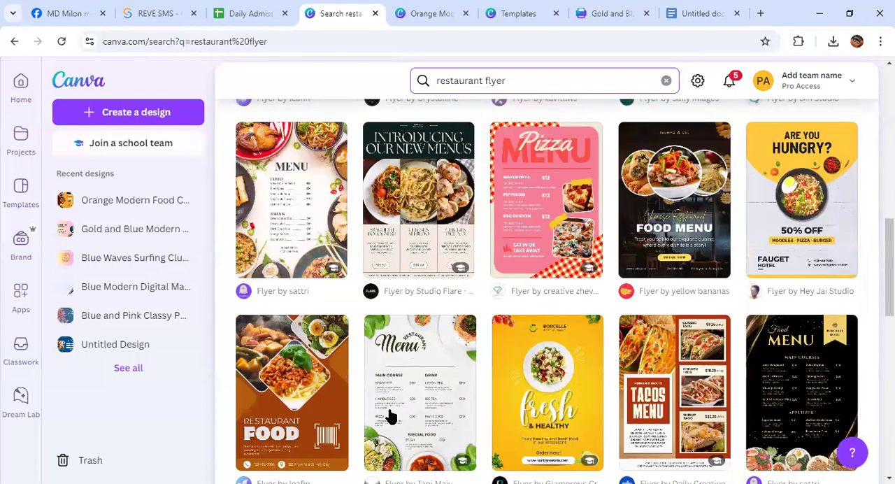
pyautogui.scroll(6, 490, 291)
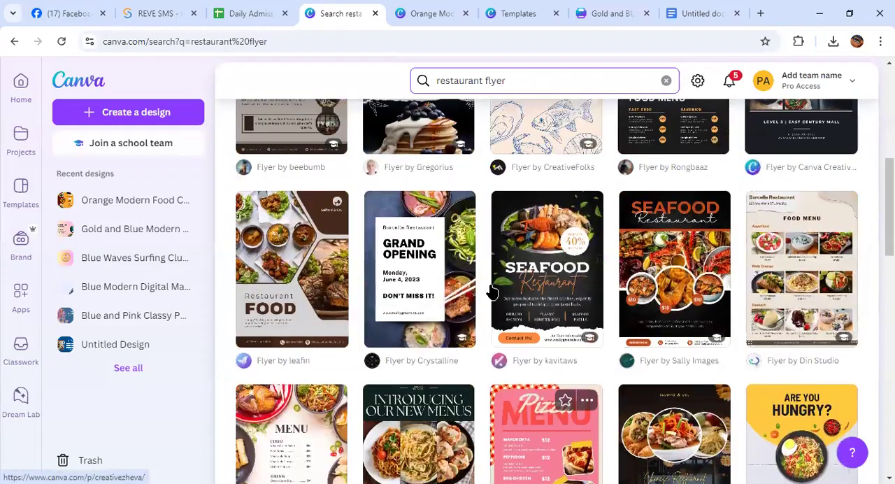
pyautogui.scroll(-3, 487, 290)
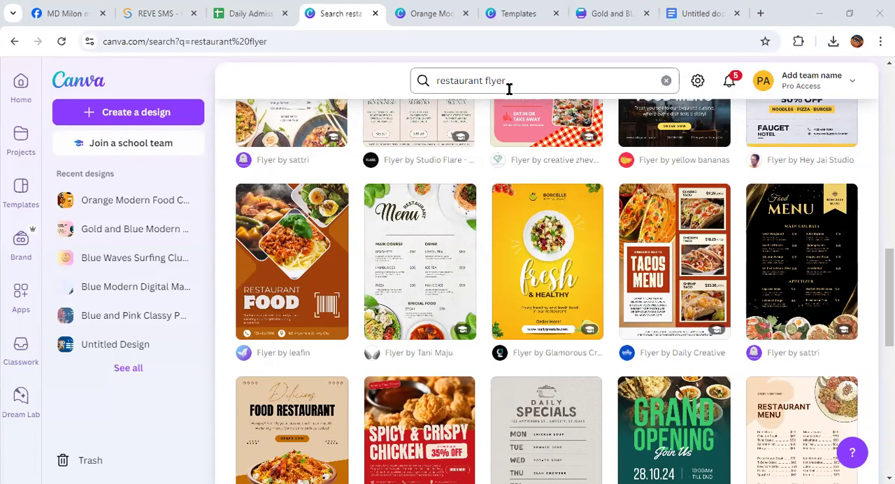
pyautogui.scroll(-6, 487, 263)
pyautogui.scroll(12, 486, 273)
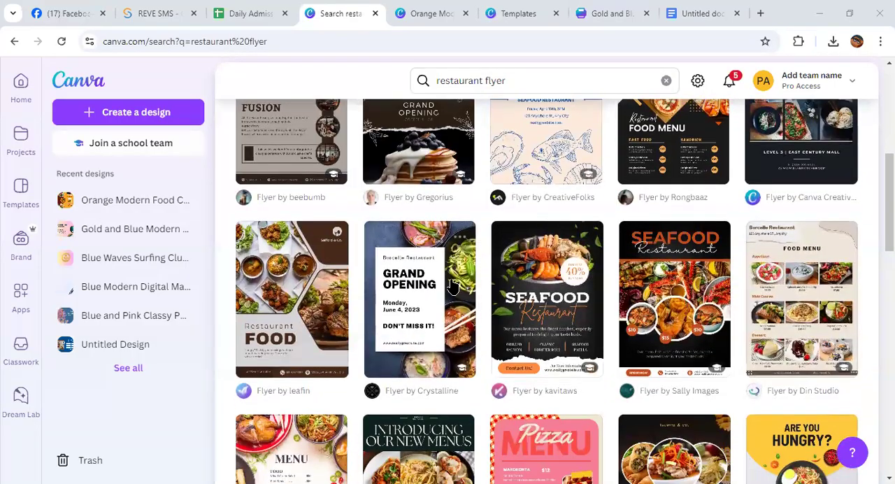
pyautogui.scroll(5, 453, 286)
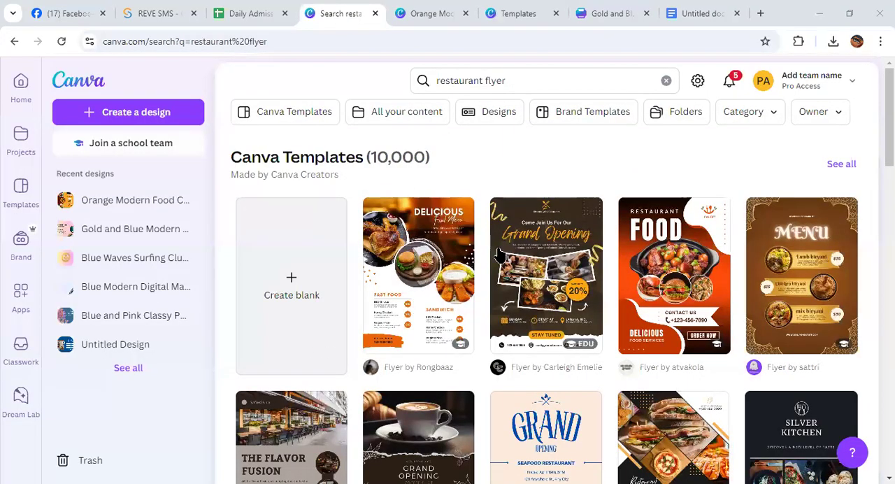
pyautogui.scroll(-4, 508, 262)
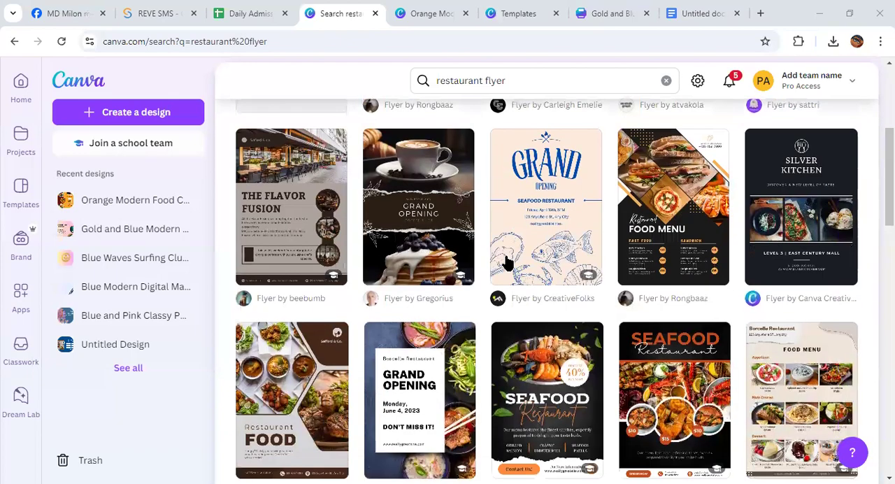
pyautogui.scroll(-3, 510, 262)
pyautogui.scroll(-2, 508, 260)
pyautogui.scroll(6, 508, 260)
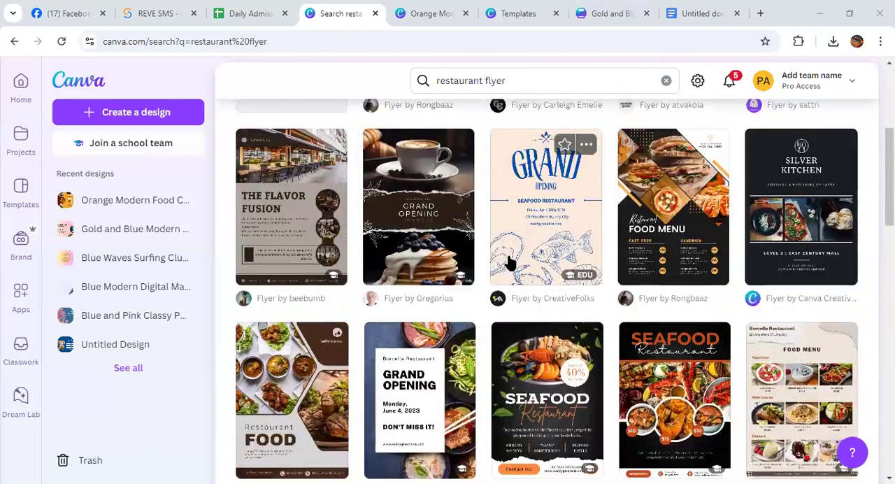
pyautogui.click(655, 325)
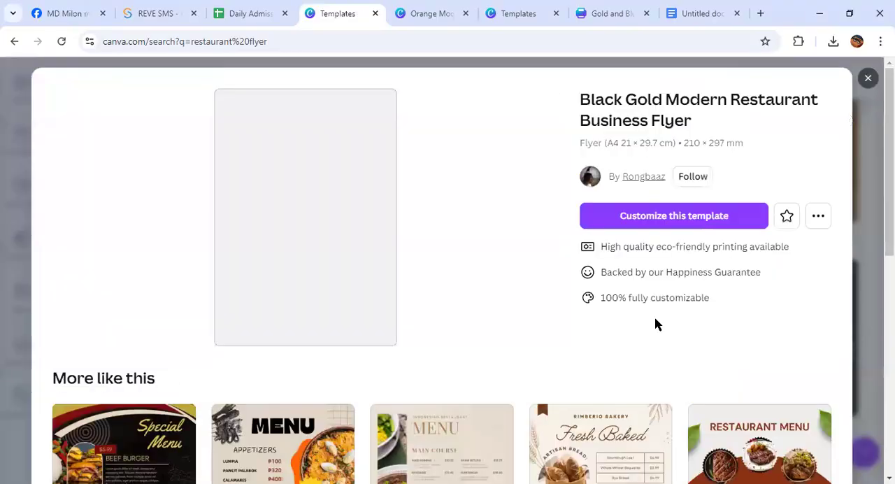
pyautogui.click(686, 222)
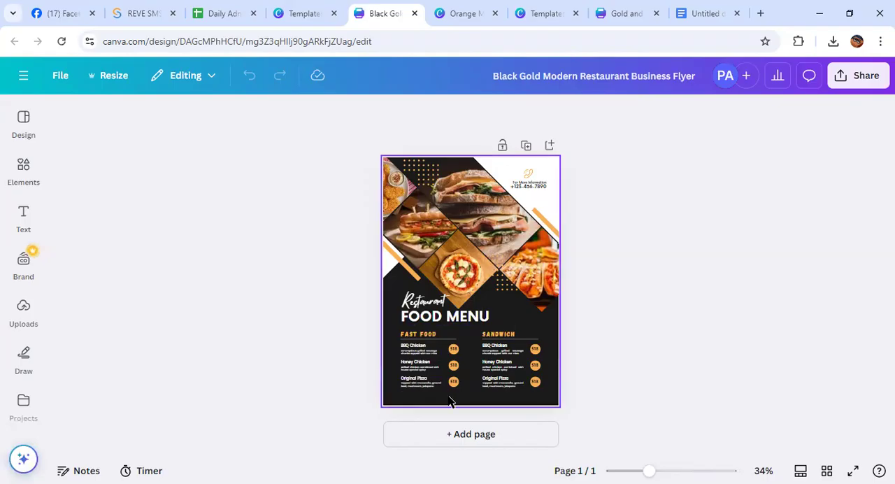
# Look over the flyer design and nudge the diamond-shaped pizza photo slightly up and to the left
pyautogui.scroll(-2, 492, 297)
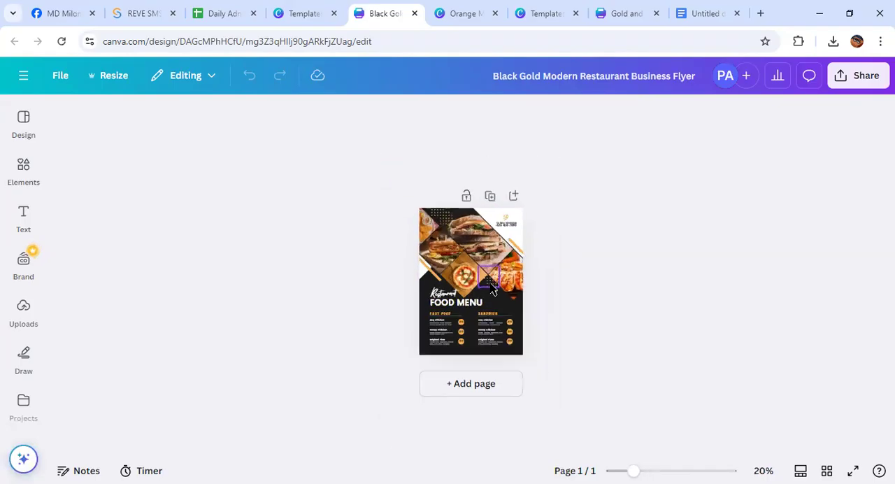
pyautogui.scroll(5, 491, 290)
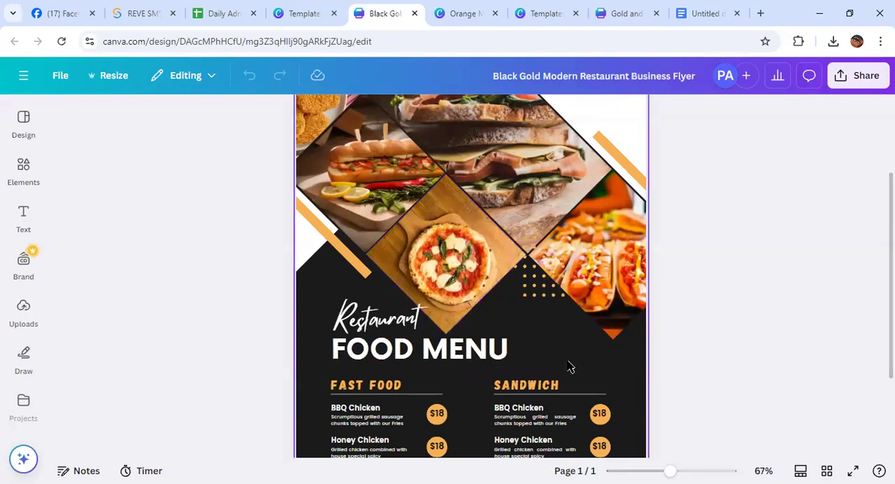
pyautogui.scroll(-1, 570, 383)
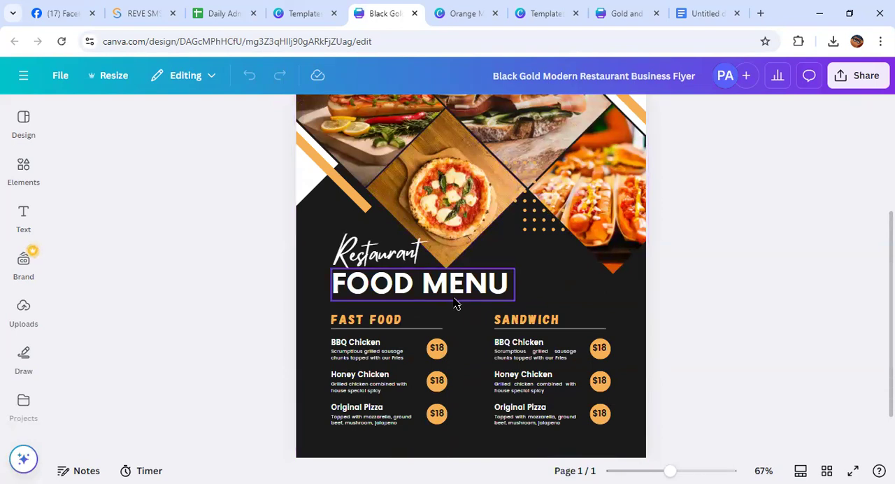
pyautogui.moveTo(460, 211); pyautogui.dragTo(448, 180)
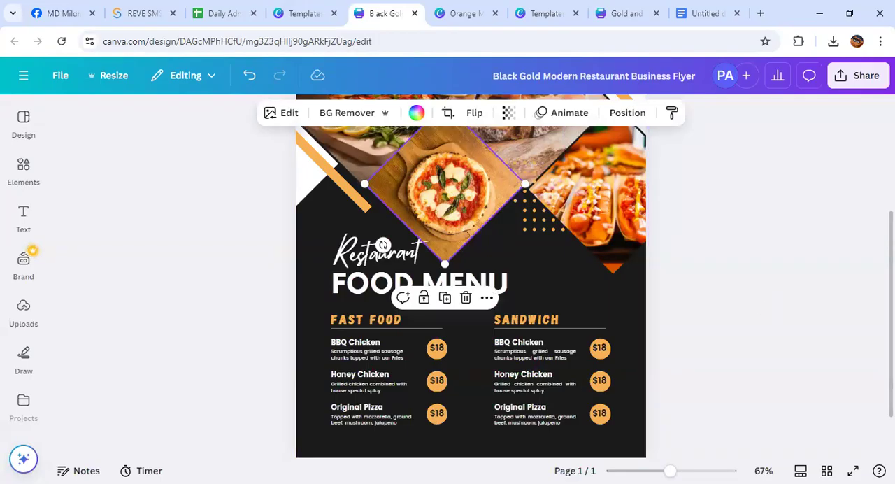
# Find the QR code app among the popular Canva apps and open it
pyautogui.click(21, 401)
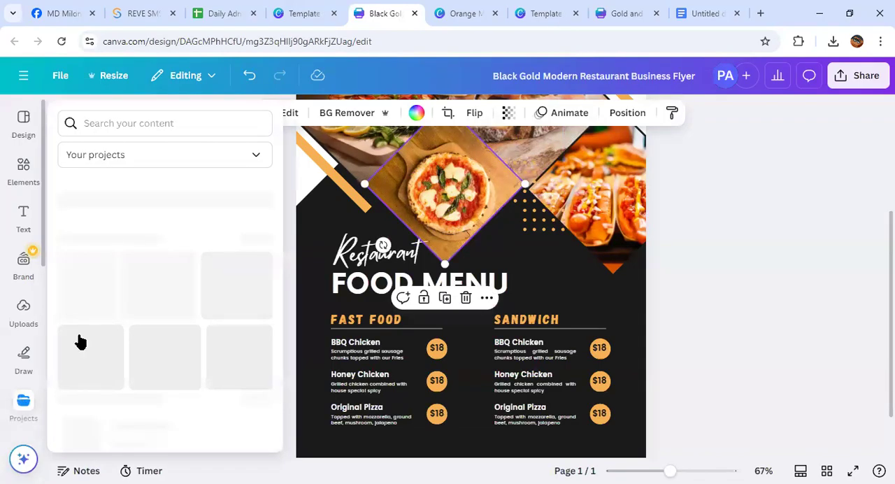
pyautogui.click(31, 358)
pyautogui.click(27, 313)
pyautogui.click(26, 259)
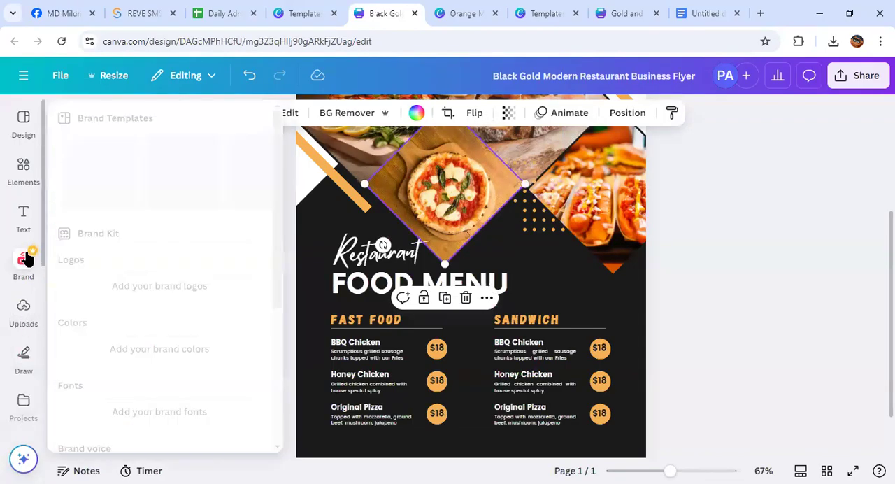
pyautogui.scroll(-2, 22, 328)
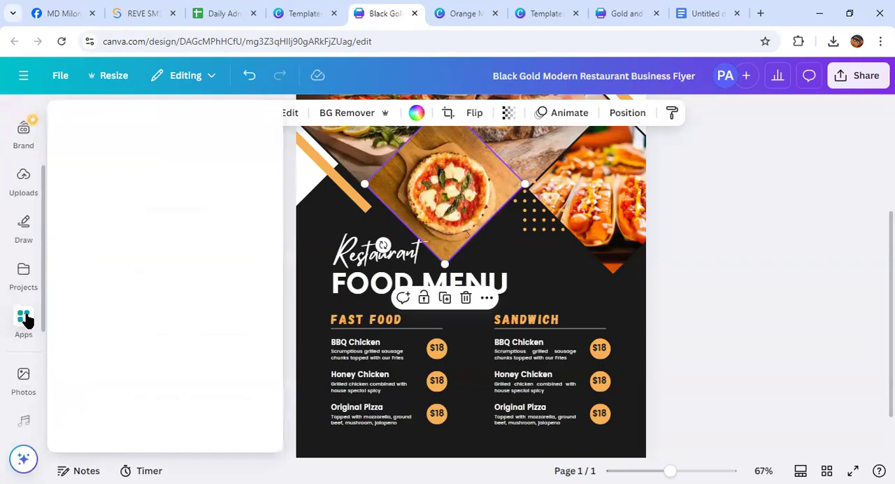
pyautogui.click(25, 319)
pyautogui.scroll(-5, 124, 329)
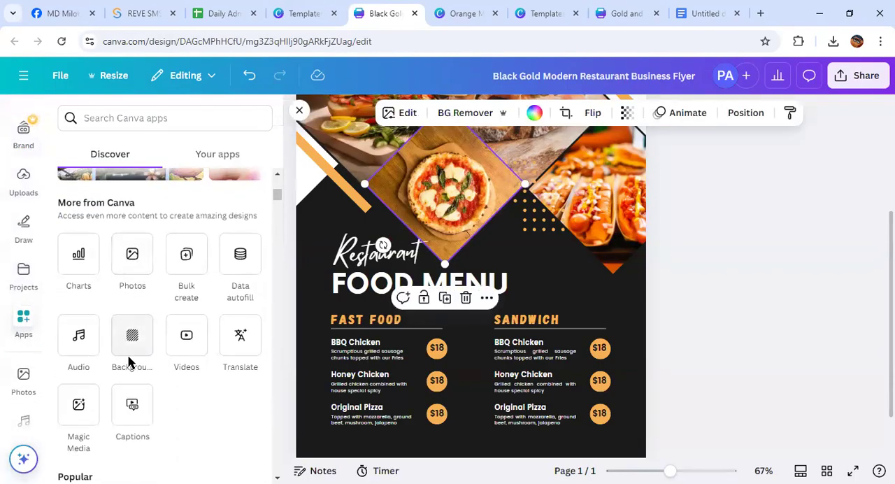
pyautogui.scroll(-3, 129, 356)
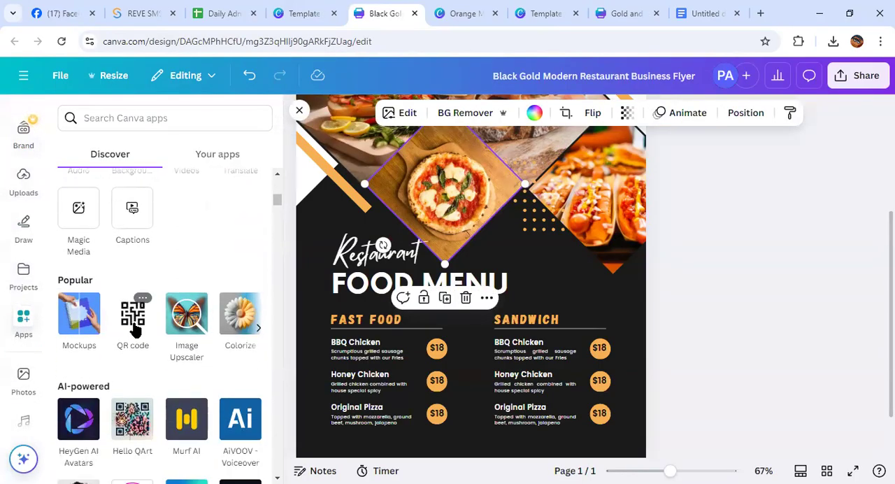
pyautogui.click(132, 320)
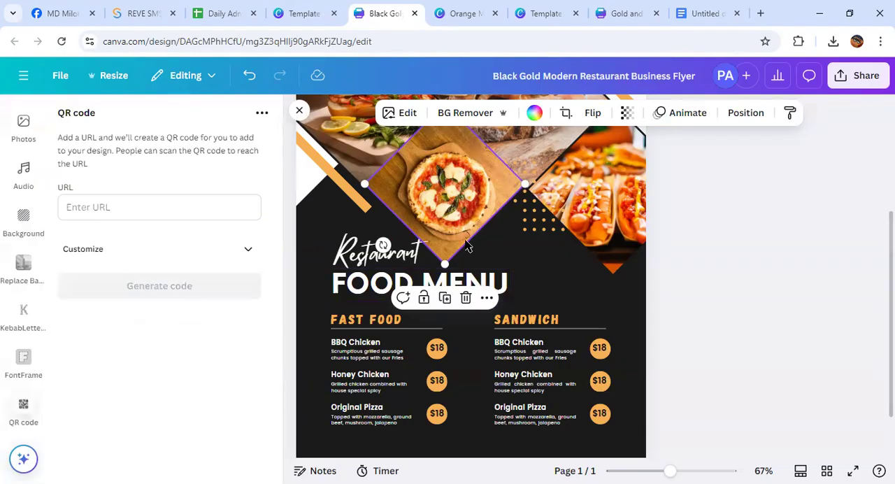
pyautogui.scroll(-2, 469, 276)
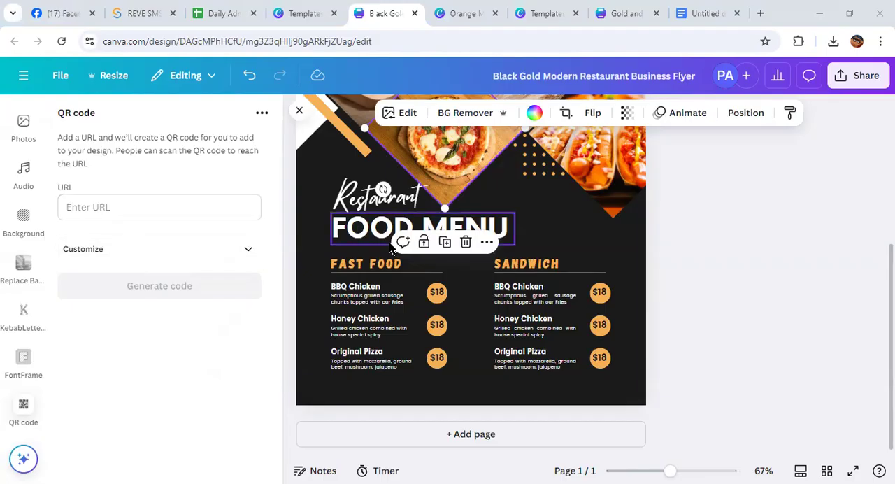
pyautogui.scroll(2, 28, 230)
pyautogui.scroll(-2, 39, 224)
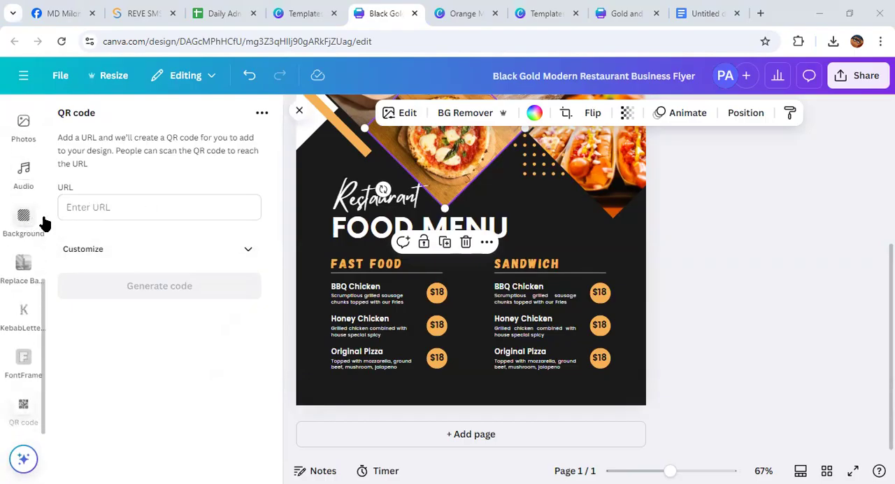
pyautogui.click(95, 207)
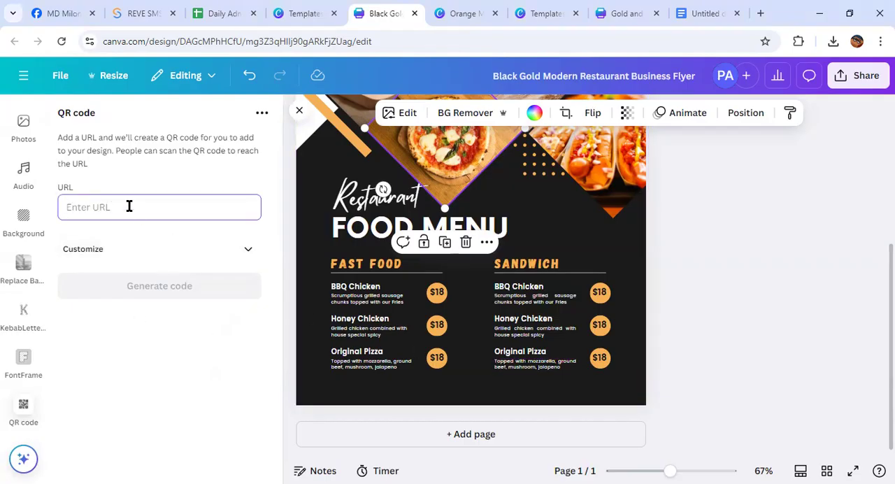
pyautogui.write('www.')
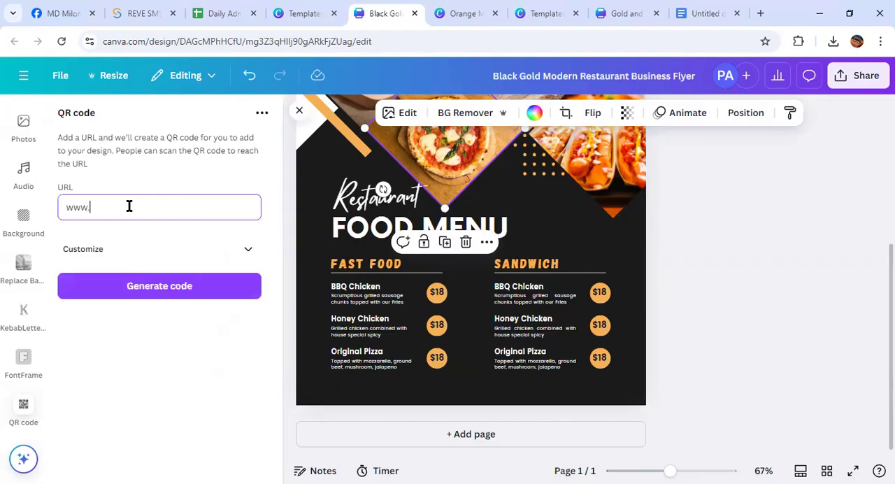
pyautogui.write('kdhfdmncmk')
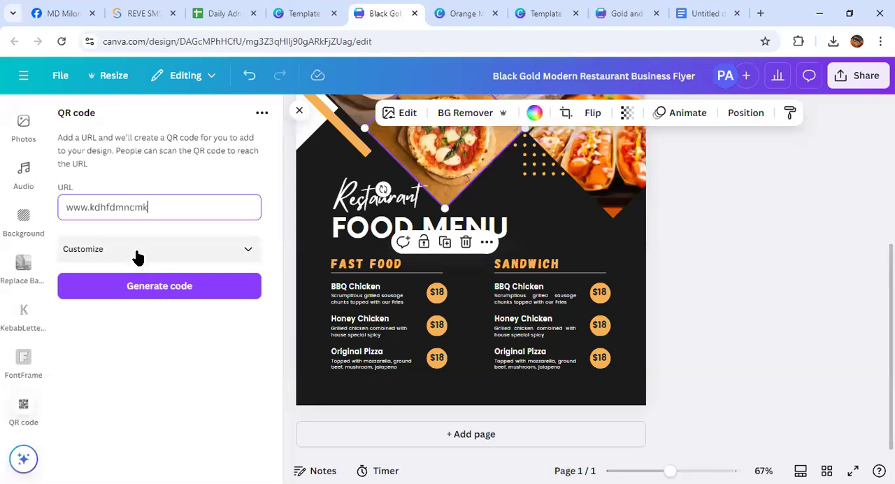
pyautogui.click(145, 283)
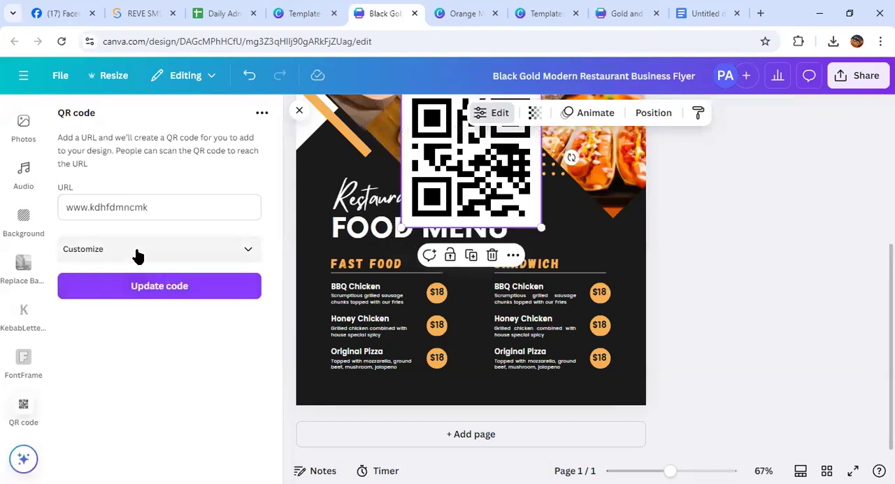
pyautogui.moveTo(456, 165); pyautogui.dragTo(416, 238)
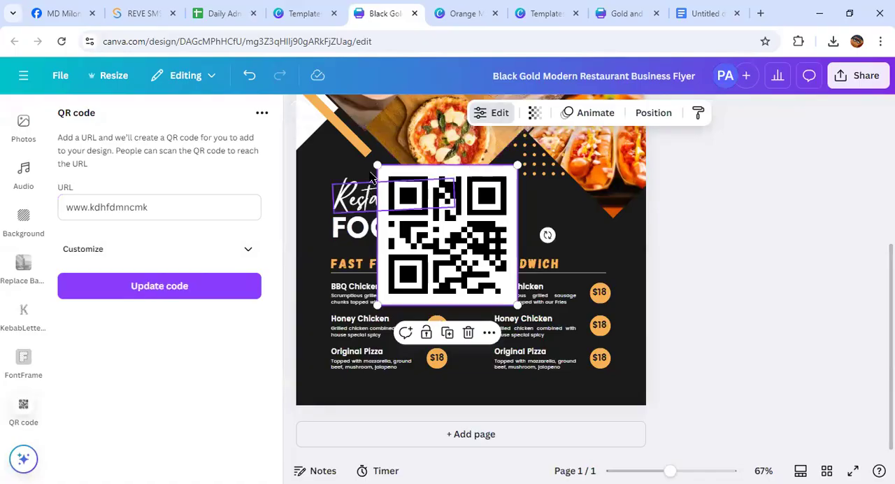
# Shrink the QR code to a small square and place it in the flyer's upper-right corner above the phone number
pyautogui.moveTo(378, 166); pyautogui.dragTo(476, 379)
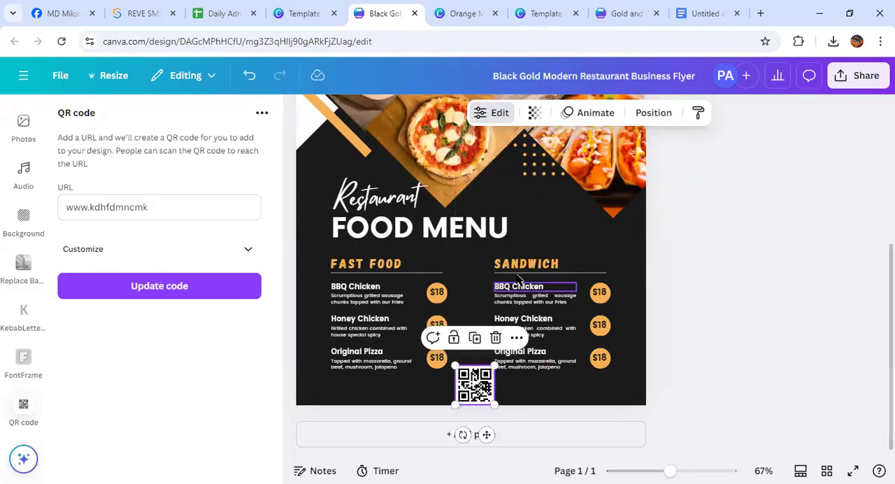
pyautogui.scroll(4, 519, 268)
pyautogui.scroll(-4, 496, 422)
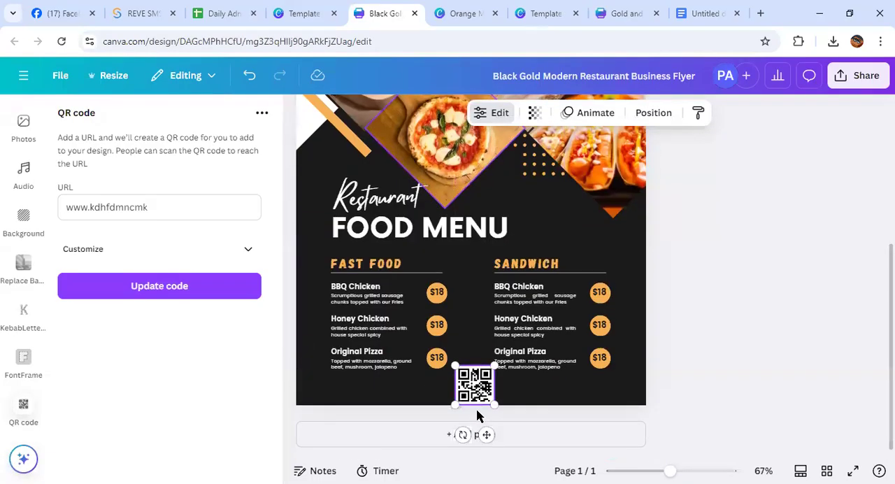
pyautogui.moveTo(478, 395); pyautogui.dragTo(627, 181)
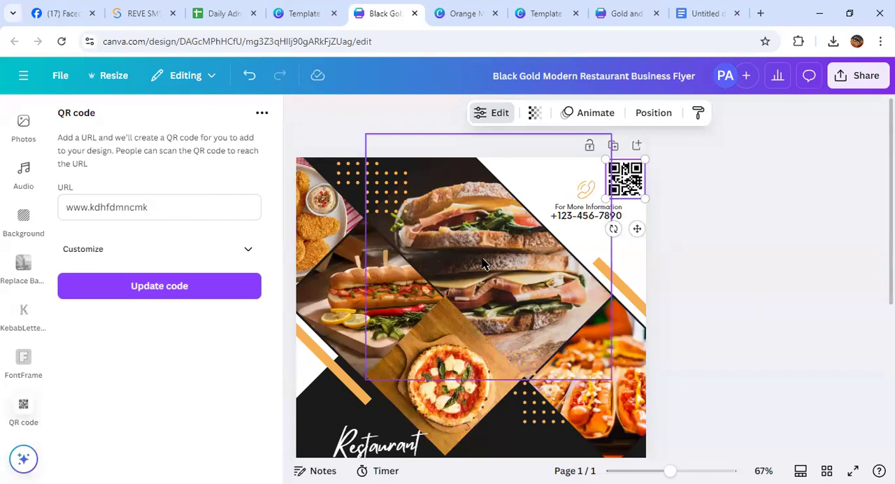
pyautogui.scroll(-6, 481, 264)
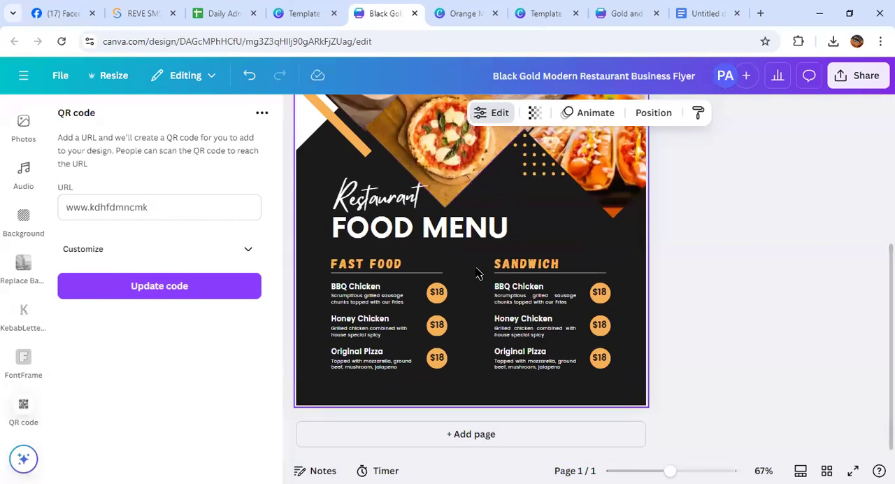
pyautogui.scroll(6, 474, 292)
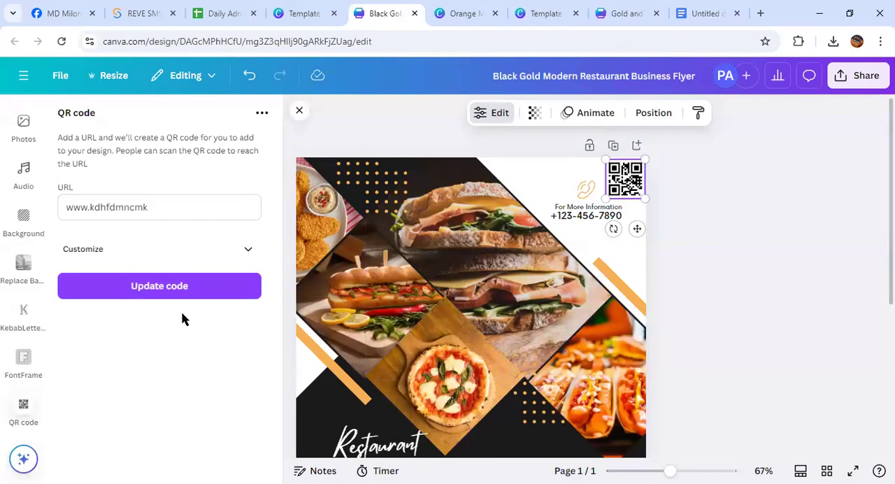
# Close the QR code app and reopen it from the popular Canva apps
pyautogui.click(22, 407)
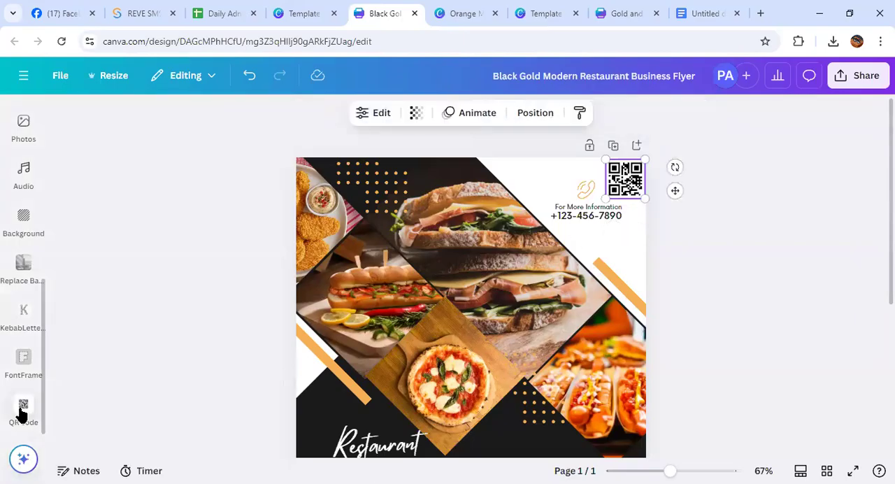
pyautogui.scroll(3, 22, 294)
pyautogui.click(21, 296)
pyautogui.click(23, 251)
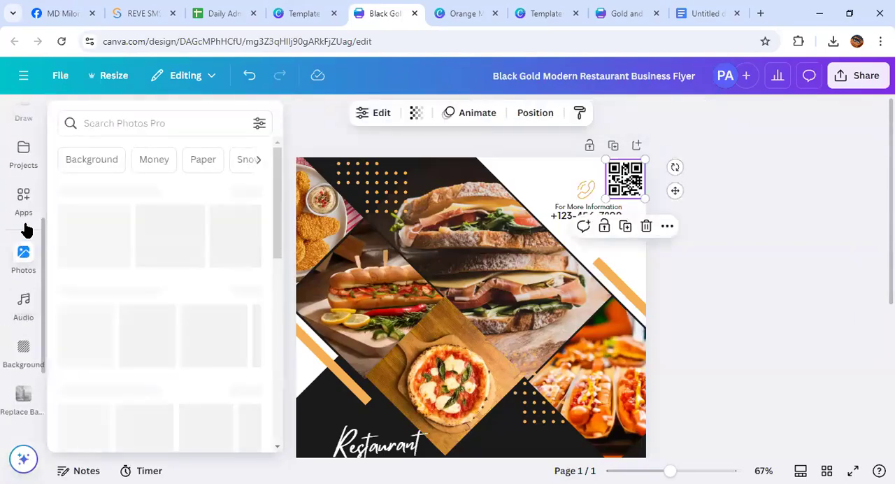
pyautogui.click(23, 206)
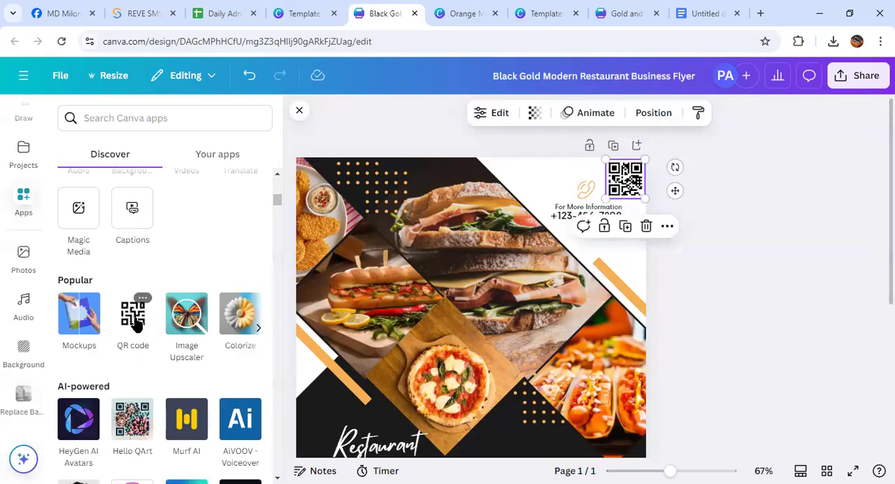
pyautogui.click(133, 318)
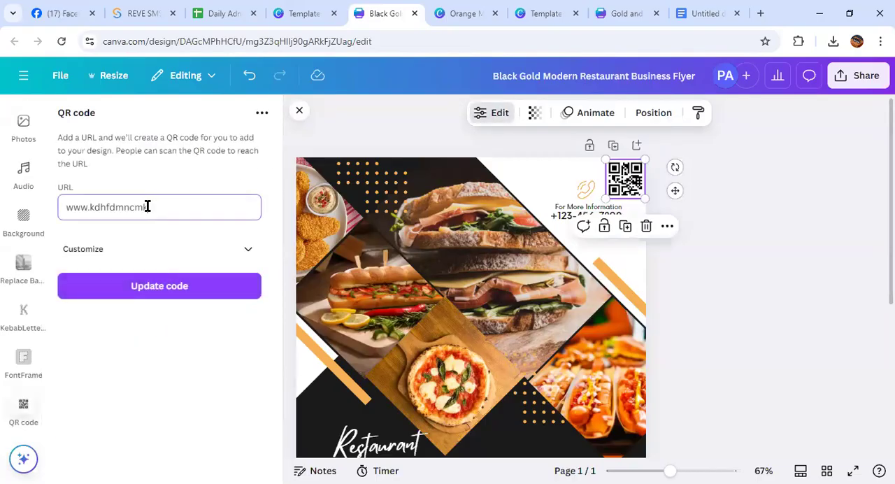
# Try to change the QR code's URL to "fhgm." and undo the deletion of the placed code
pyautogui.moveTo(147, 207); pyautogui.dragTo(28, 213)
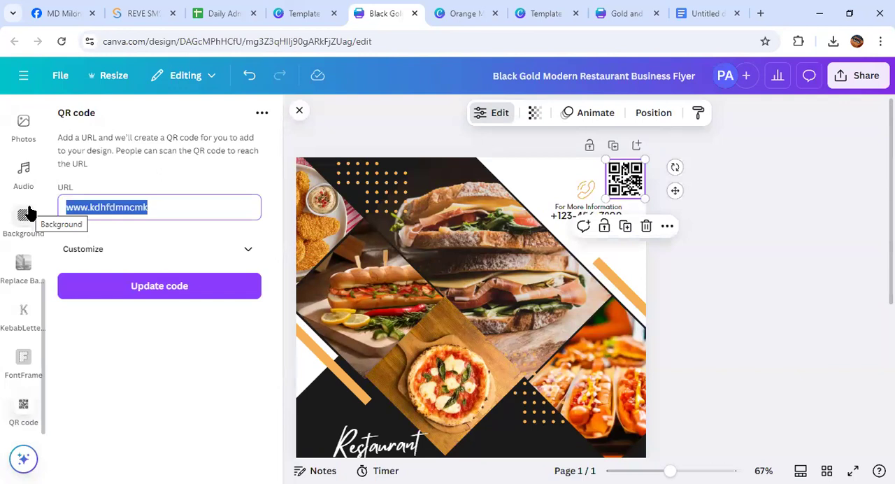
pyautogui.write('fhgm.')
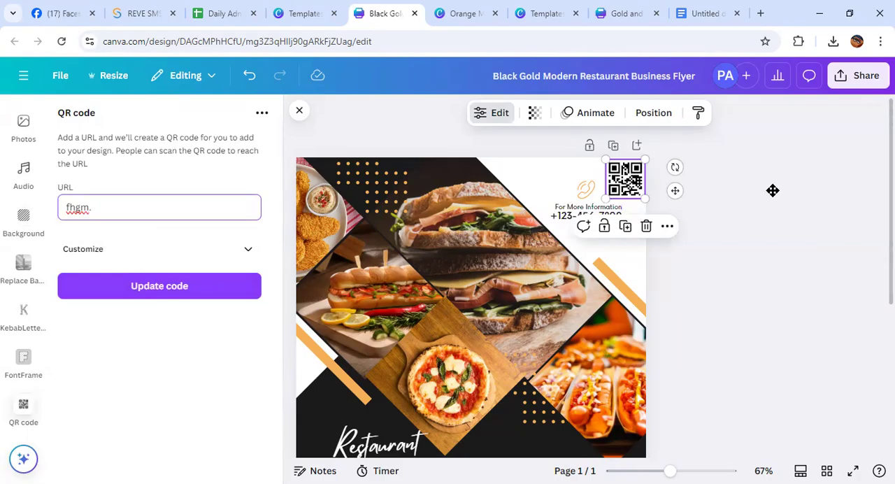
pyautogui.press('Delete')
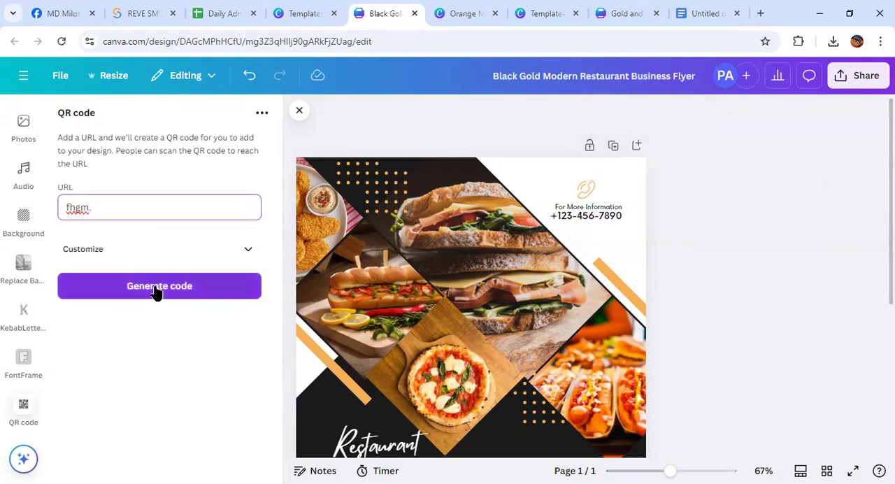
pyautogui.click(249, 76)
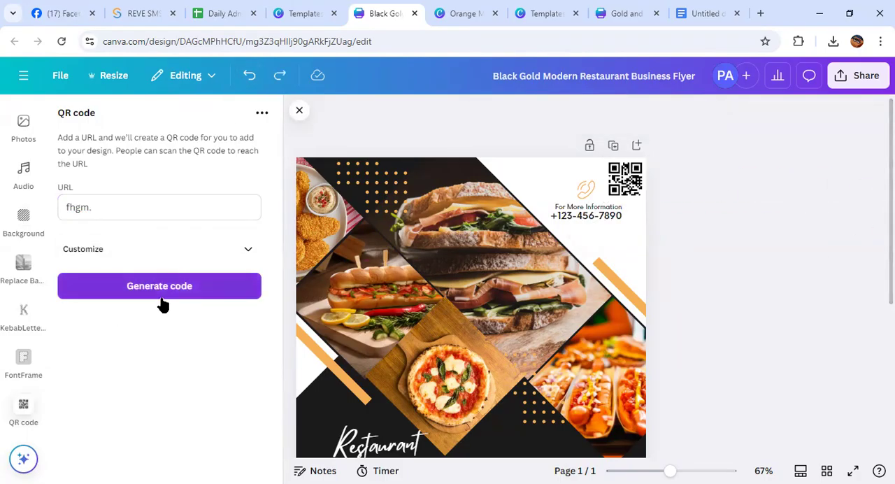
pyautogui.click(132, 207)
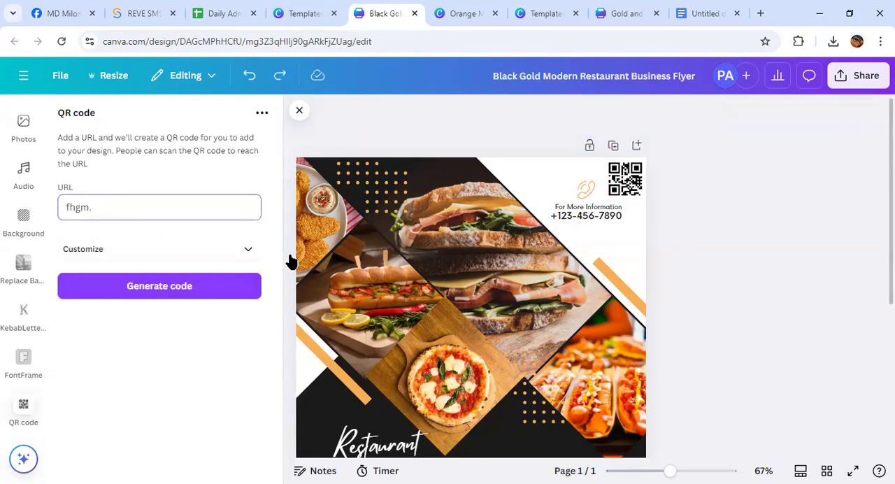
pyautogui.moveTo(615, 180)
pyautogui.mouseDown()
pyautogui.moveTo(774, 208)
pyautogui.moveTo(605, 181)
pyautogui.mouseUp()
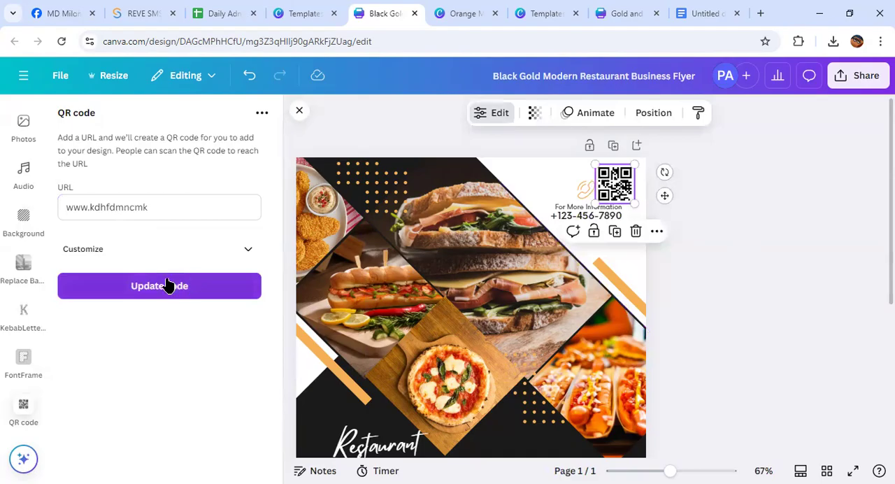
pyautogui.click(636, 231)
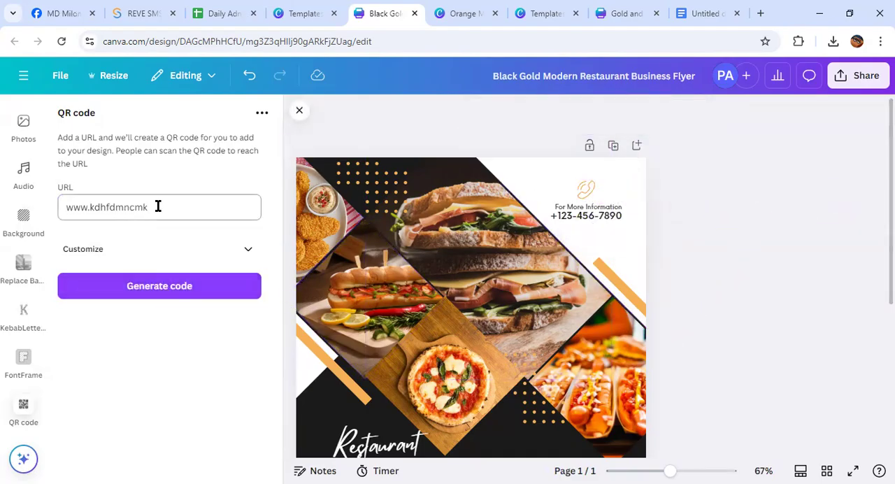
pyautogui.click(150, 289)
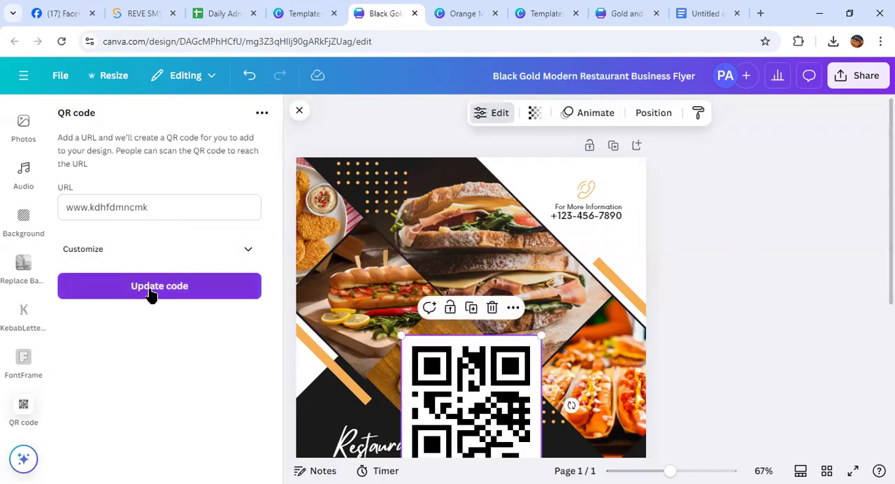
# Move the new QR code up the flyer and shrink it into the upper-right corner beside the phone icon
pyautogui.moveTo(478, 415); pyautogui.dragTo(520, 235)
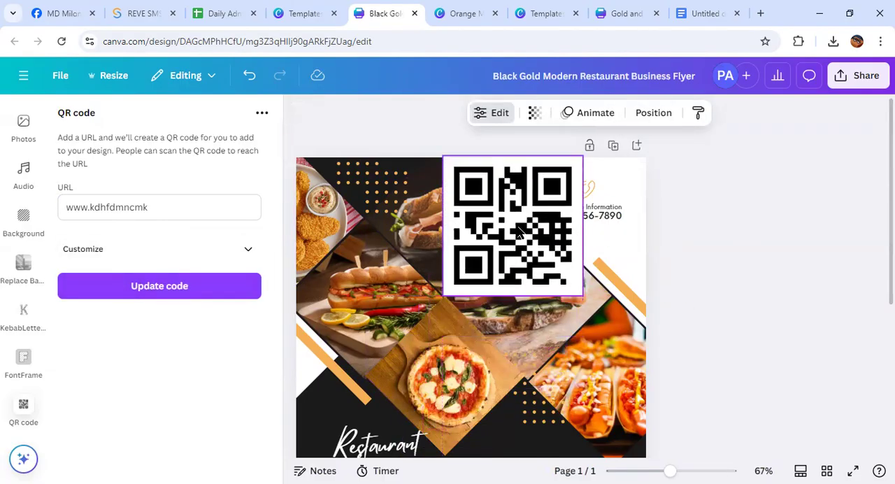
pyautogui.moveTo(441, 149); pyautogui.dragTo(612, 164)
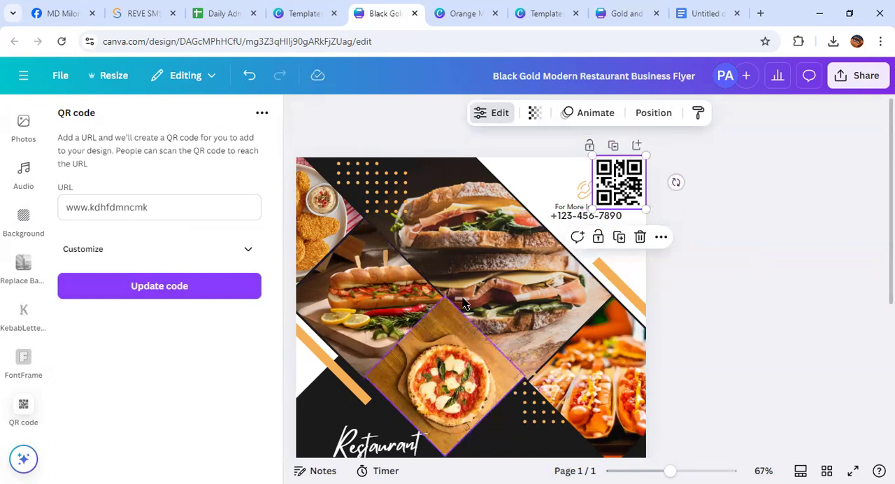
pyautogui.click(674, 311)
# Add a second page to the flyer and bring up the design templates for it
pyautogui.scroll(-5, 552, 353)
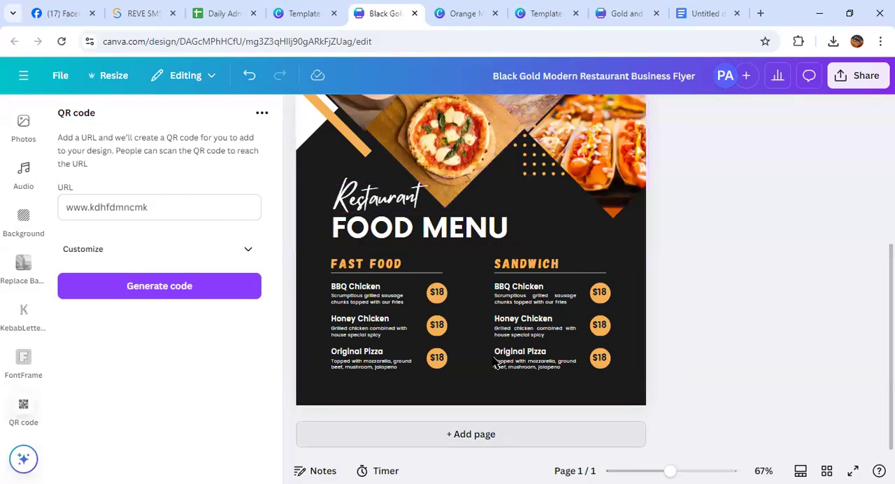
pyautogui.hotkey('ctrl', 'Return')
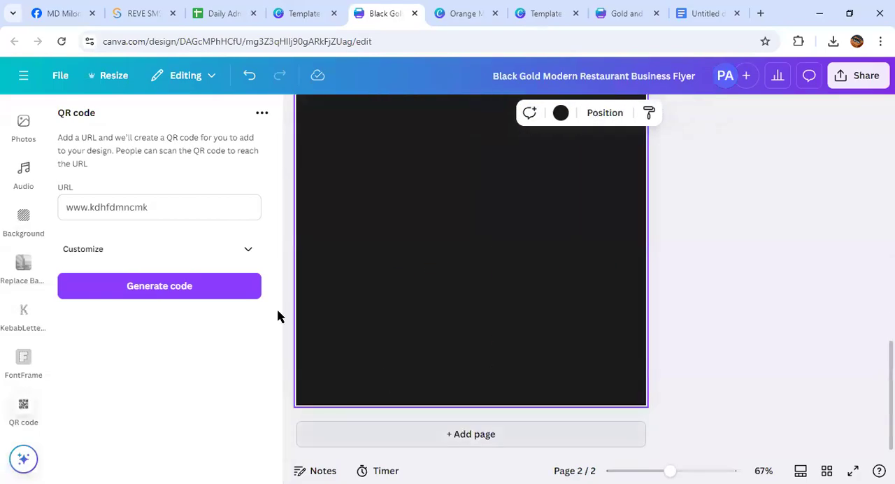
pyautogui.scroll(5, 21, 123)
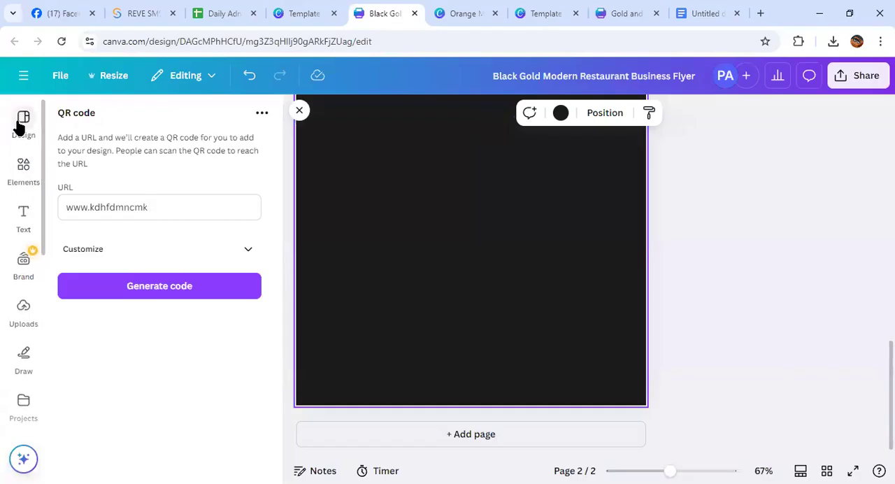
pyautogui.click(20, 125)
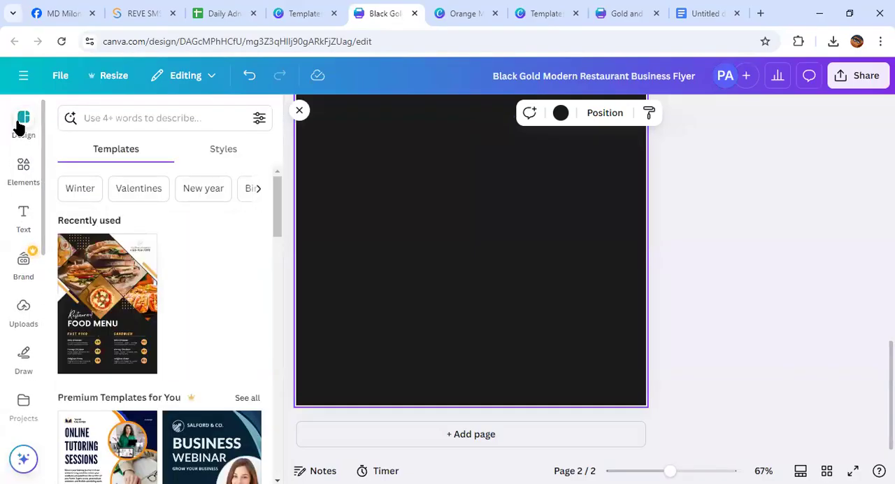
pyautogui.scroll(-3, 133, 239)
pyautogui.scroll(3, 130, 272)
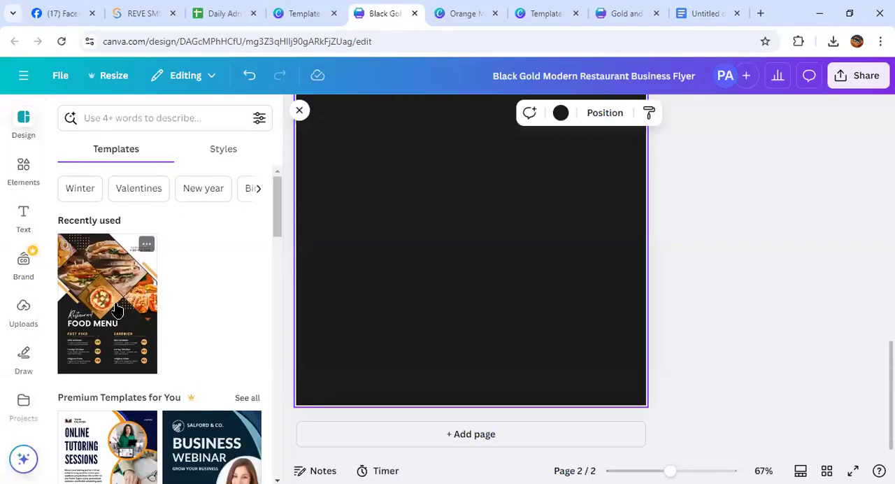
pyautogui.click(299, 110)
pyautogui.click(22, 120)
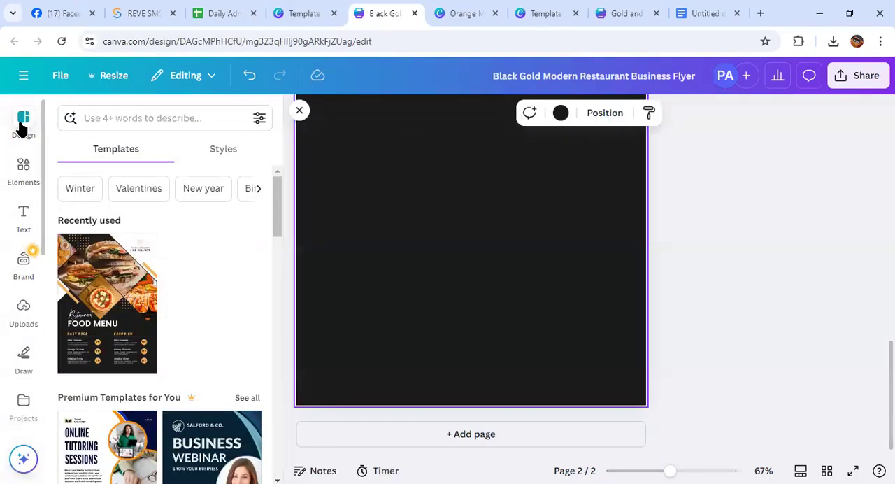
pyautogui.click(141, 116)
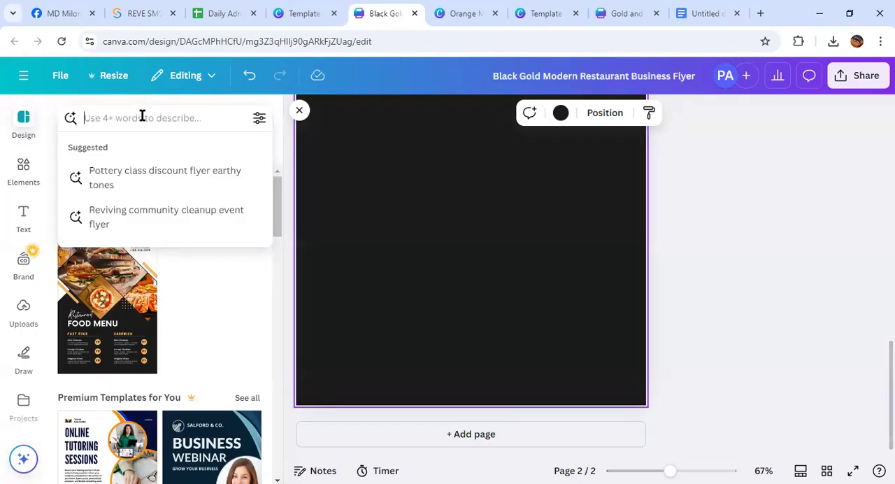
# Apply the recently used Black Gold template to page 2, and replace it with the similar "Orange, Green, Neutral Minimal Filipino Restaurant Menu Flyer"
pyautogui.click(90, 329)
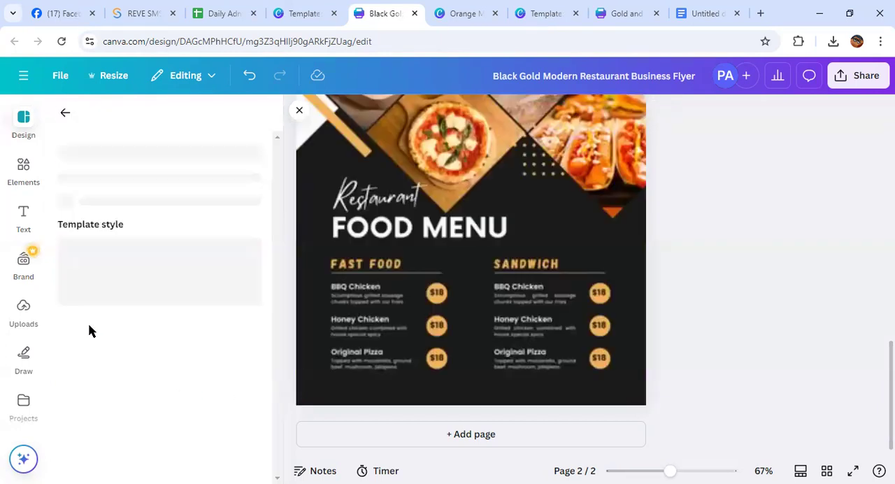
pyautogui.scroll(-3, 193, 406)
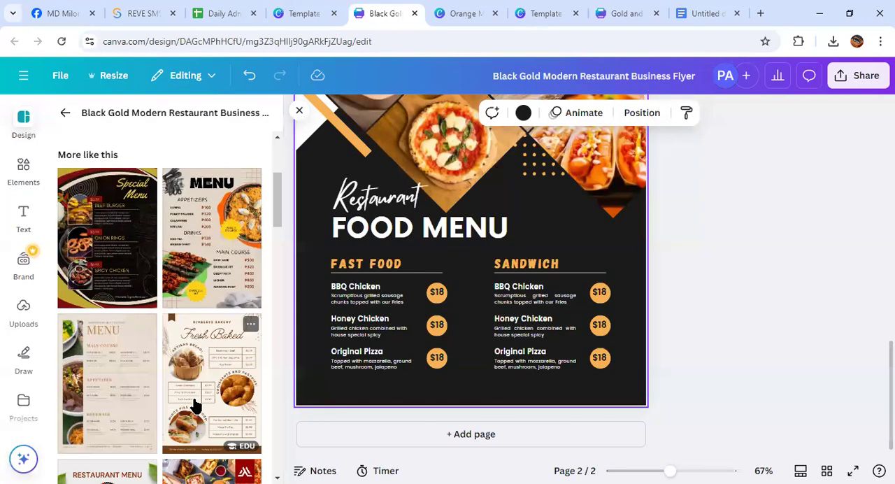
pyautogui.click(214, 267)
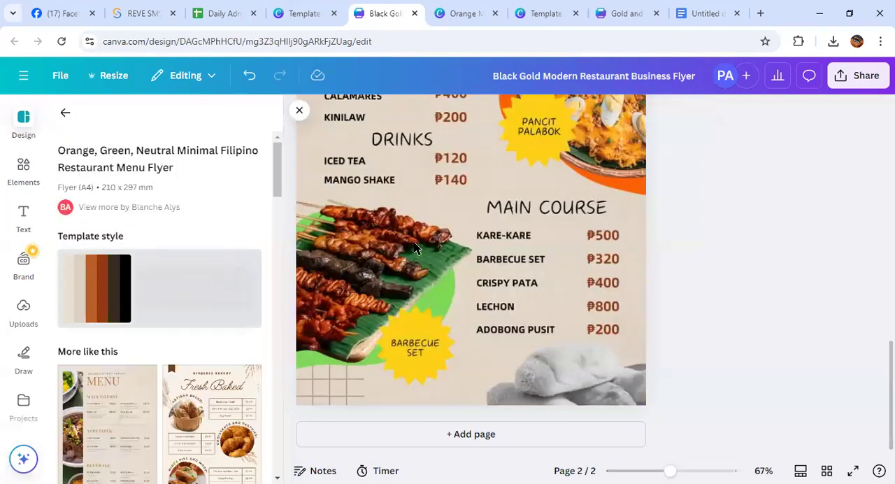
# Compare both flyer pages and shuffle the template style's colours and fonts on page 2
pyautogui.scroll(11, 497, 236)
pyautogui.scroll(-10, 497, 235)
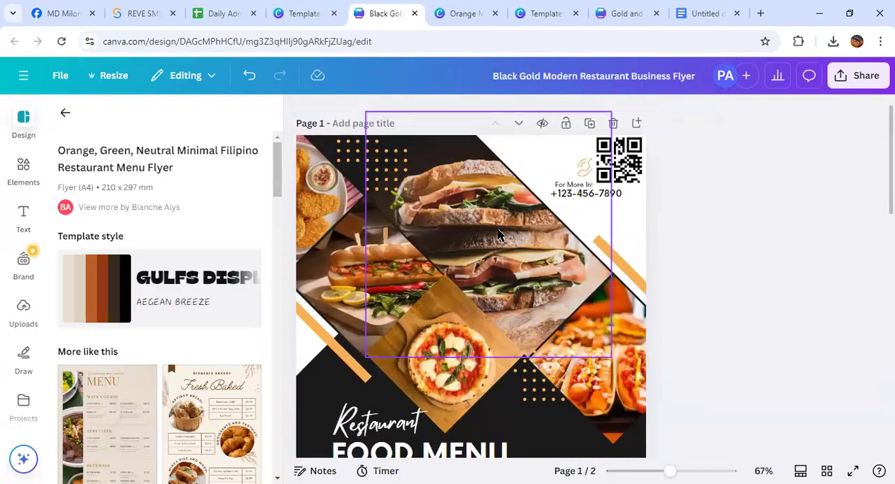
pyautogui.scroll(-3, 498, 236)
pyautogui.scroll(8, 497, 235)
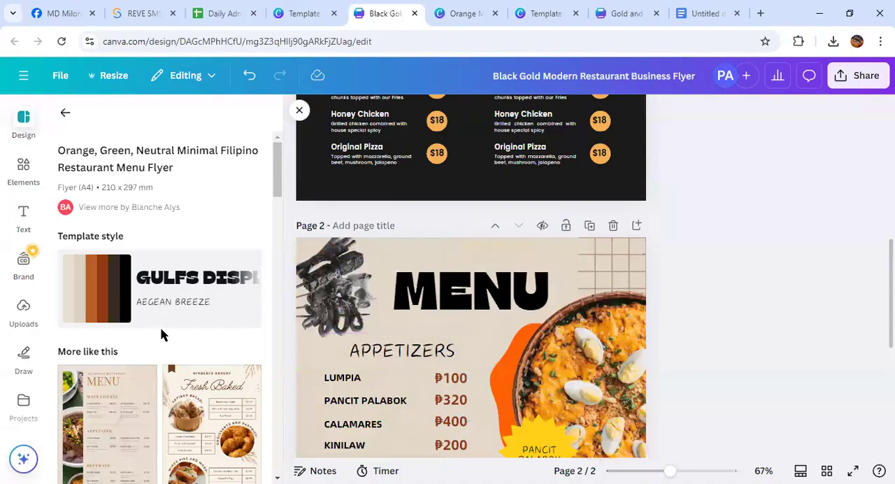
pyautogui.click(79, 294)
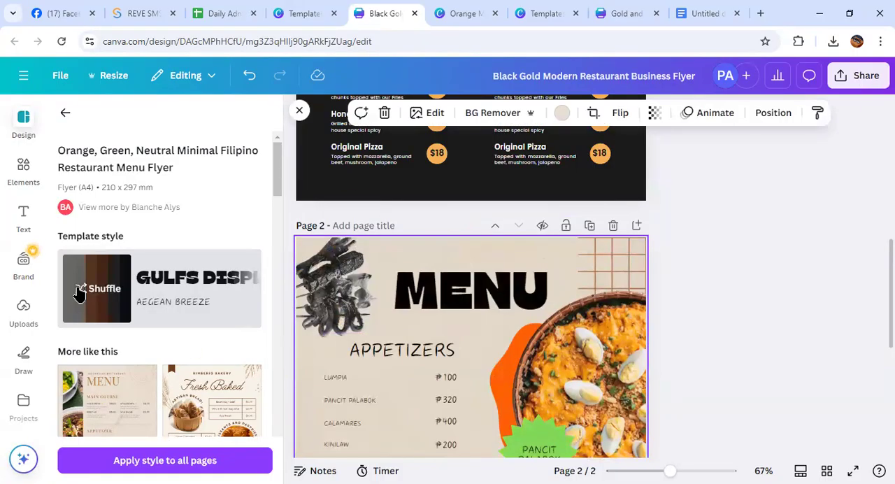
pyautogui.scroll(-4, 452, 348)
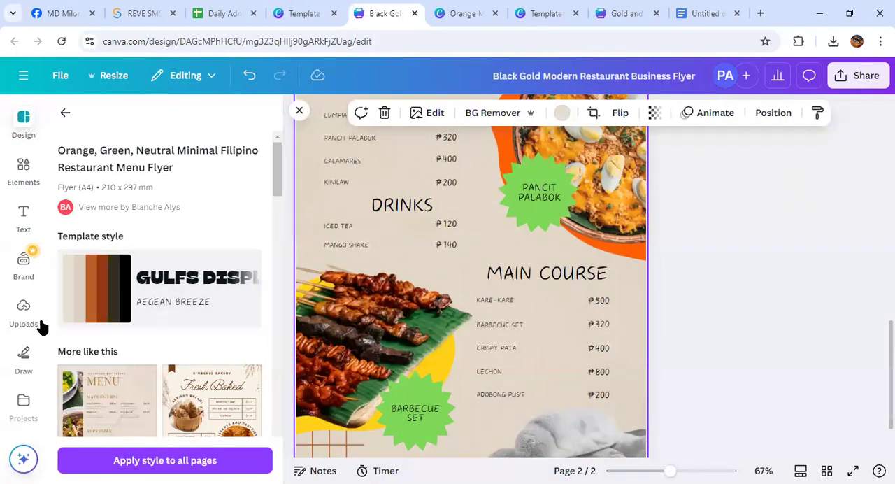
# Browse the popular and AI-powered apps in the Canva apps library
pyautogui.scroll(-4, 24, 308)
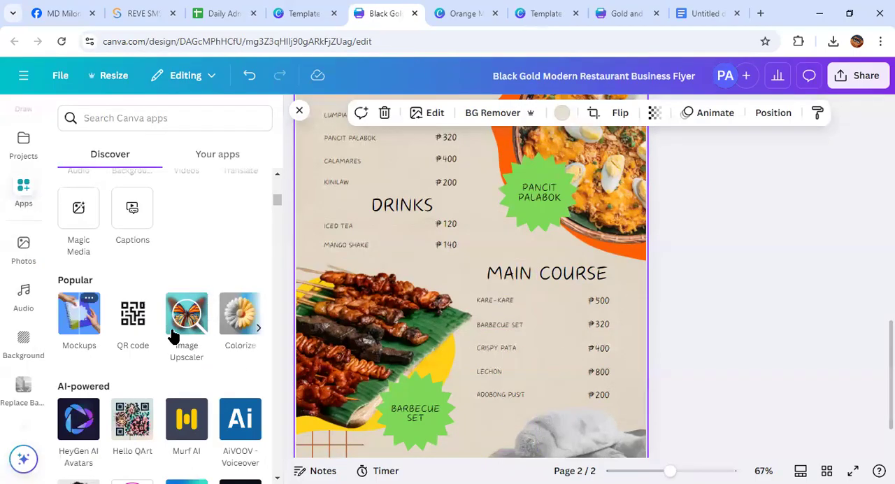
pyautogui.scroll(-3, 107, 336)
pyautogui.scroll(-3, 107, 337)
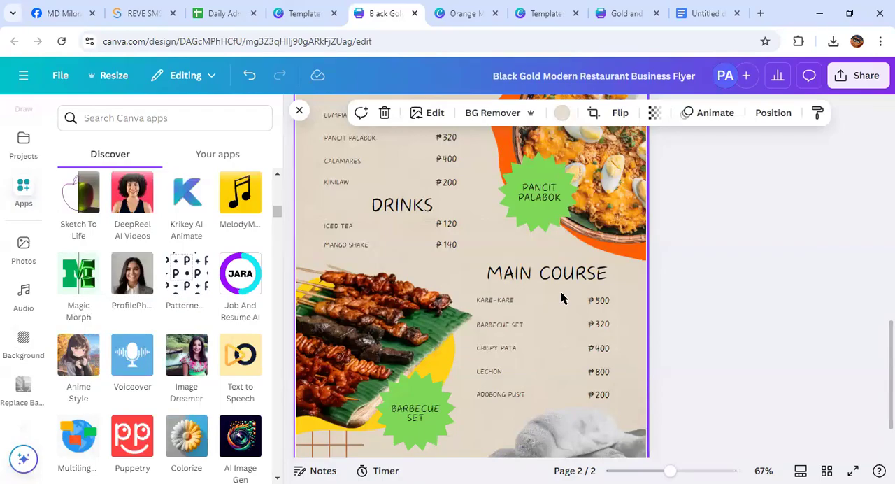
# Review the flyer's download settings and the available file types, from JPG and PNG to PDF Print and MP4 Video
pyautogui.scroll(10, 560, 298)
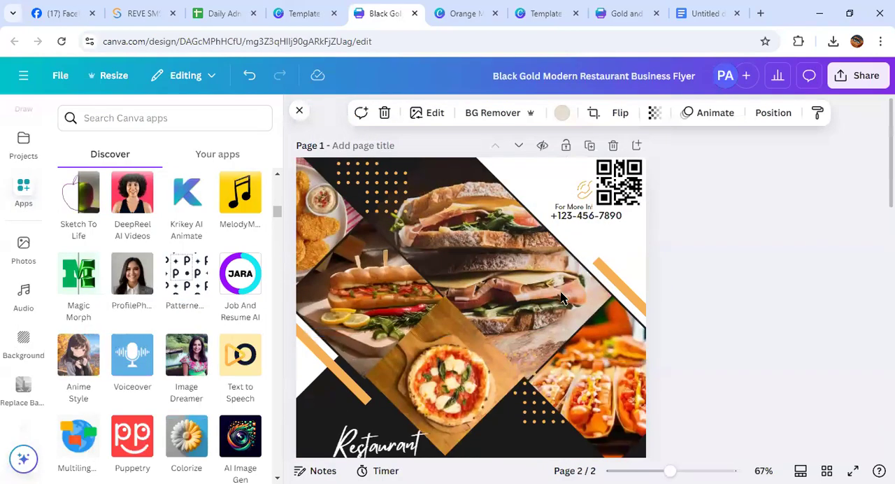
pyautogui.click(851, 80)
pyautogui.scroll(-1, 748, 185)
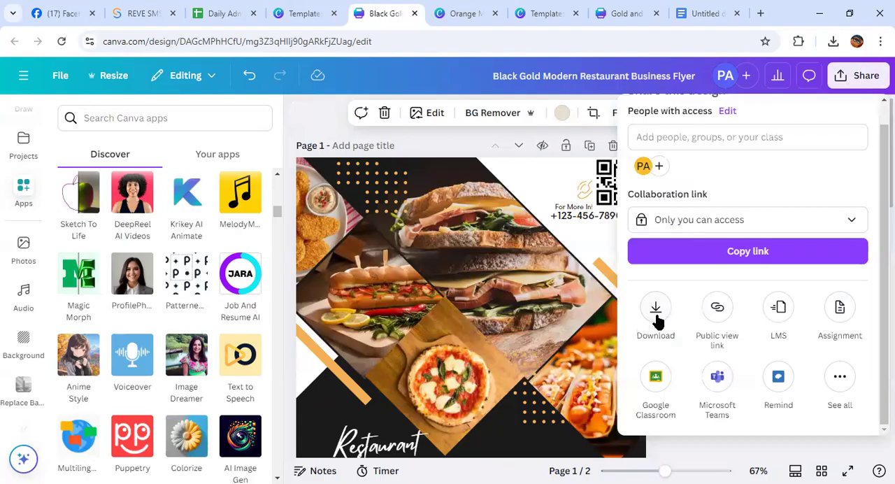
pyautogui.scroll(1, 728, 164)
pyautogui.scroll(-1, 728, 161)
pyautogui.click(647, 320)
pyautogui.scroll(-2, 727, 268)
pyautogui.scroll(2, 859, 210)
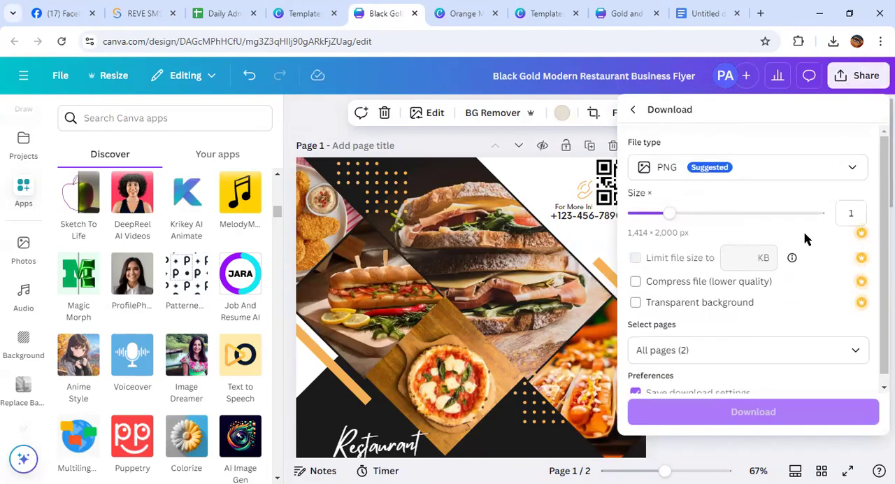
pyautogui.click(853, 167)
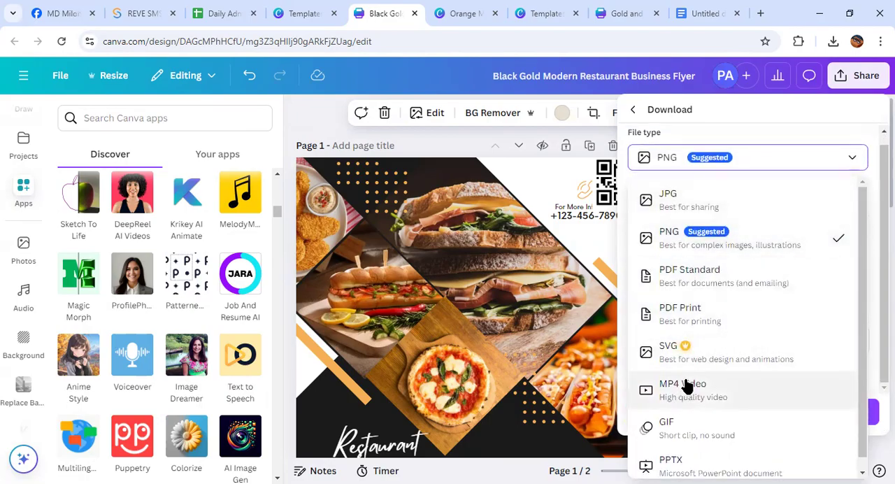
pyautogui.click(579, 222)
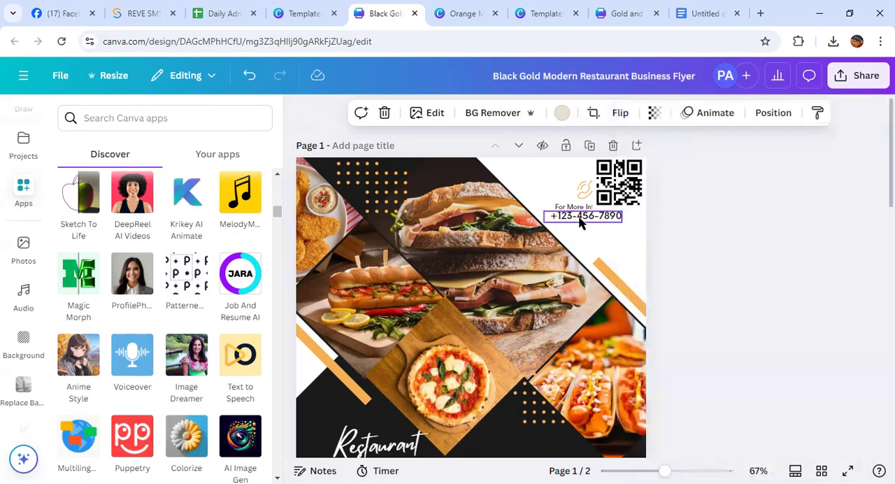
# Reposition the barbecue skewers photo on page 2, leaving it slightly higher and further left beside the Main Course list
pyautogui.scroll(-10, 490, 283)
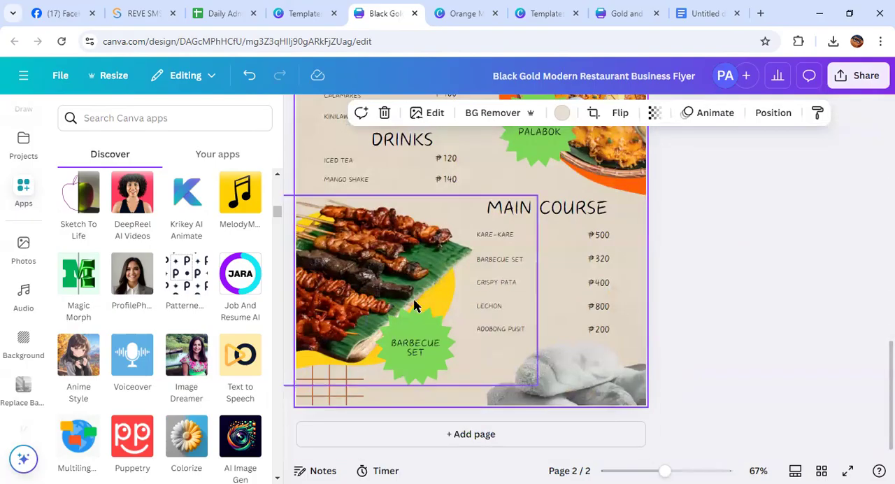
pyautogui.moveTo(331, 282); pyautogui.dragTo(354, 268)
pyautogui.click(795, 301)
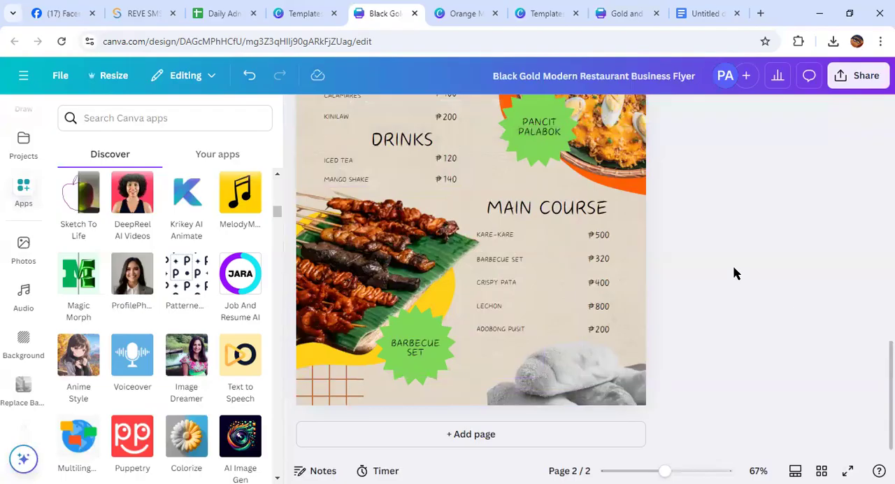
pyautogui.moveTo(376, 265); pyautogui.dragTo(327, 262)
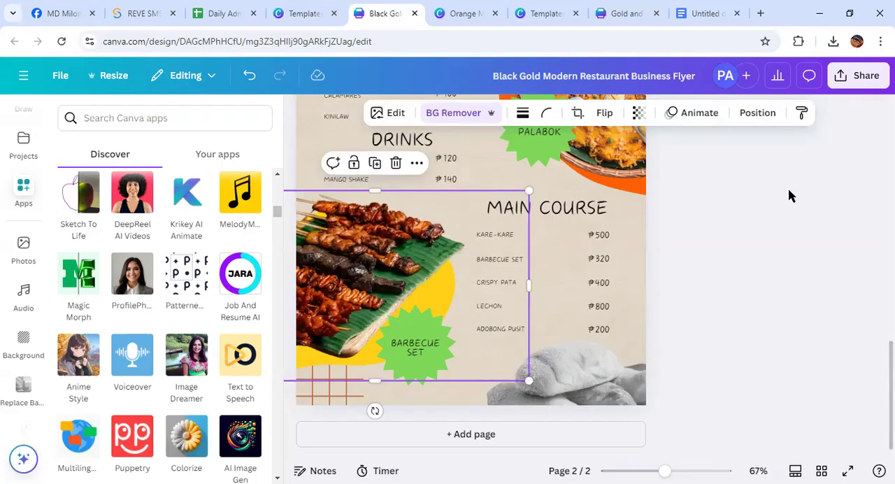
# Look back over both flyer pages and check the next topic in the Google Docs course list
pyautogui.scroll(7, 530, 282)
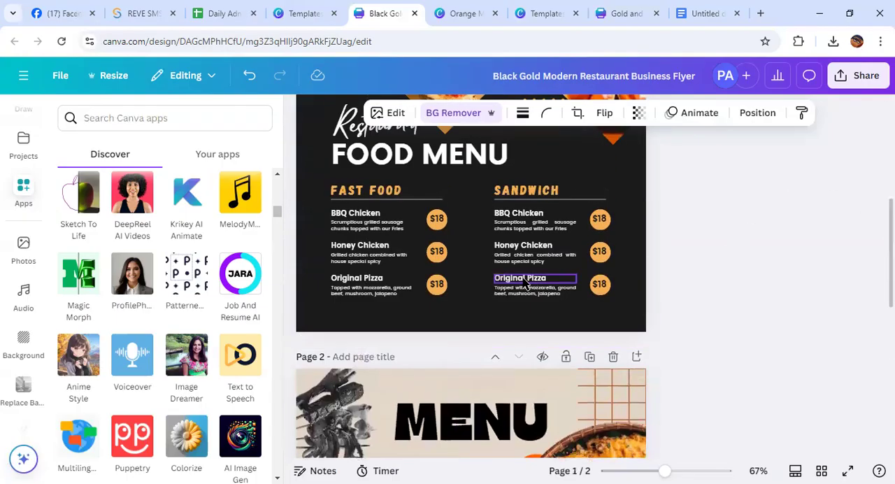
pyautogui.scroll(4, 436, 222)
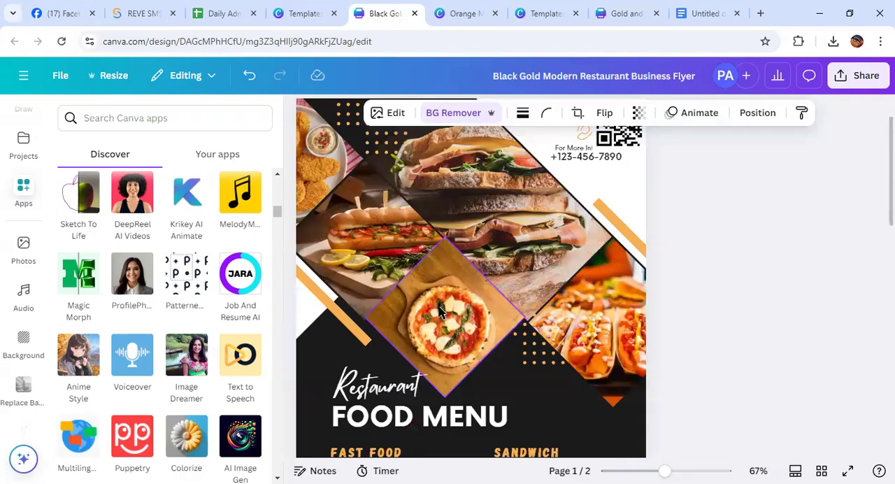
pyautogui.scroll(1, 441, 312)
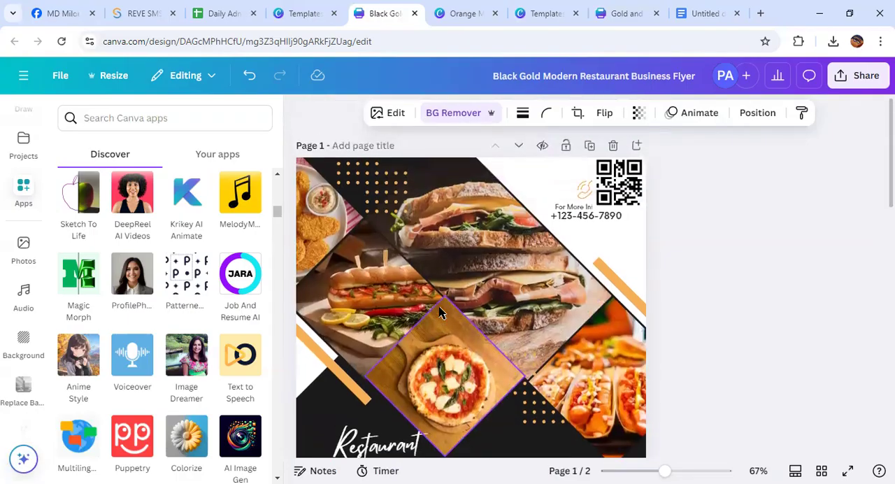
pyautogui.click(694, 13)
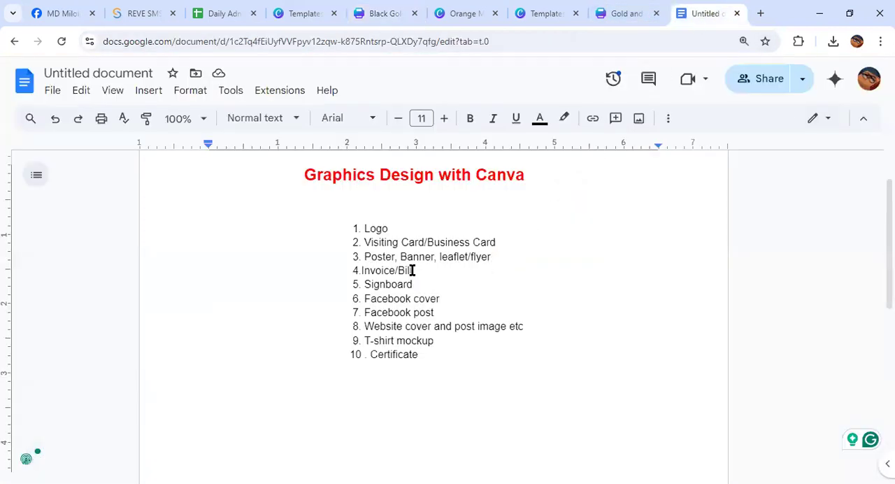
# Switch back to Canva, leave the business card design for the home page, and search for "invoice"
pyautogui.click(618, 15)
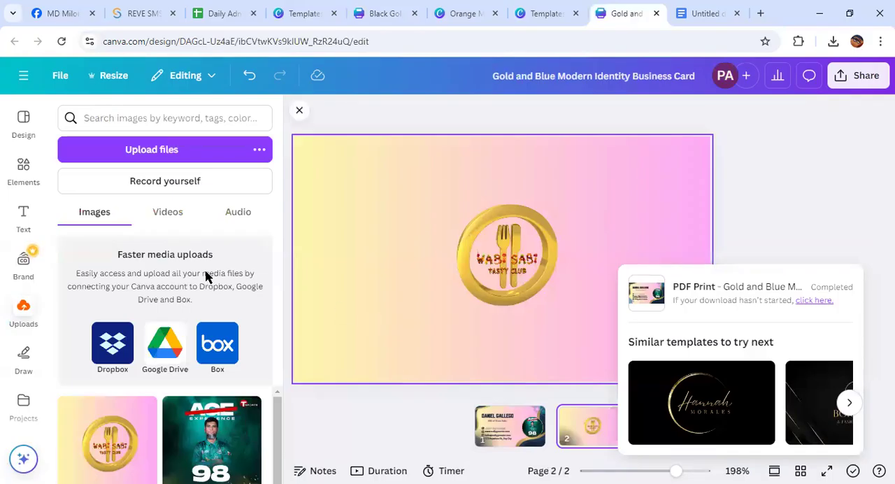
pyautogui.click(28, 88)
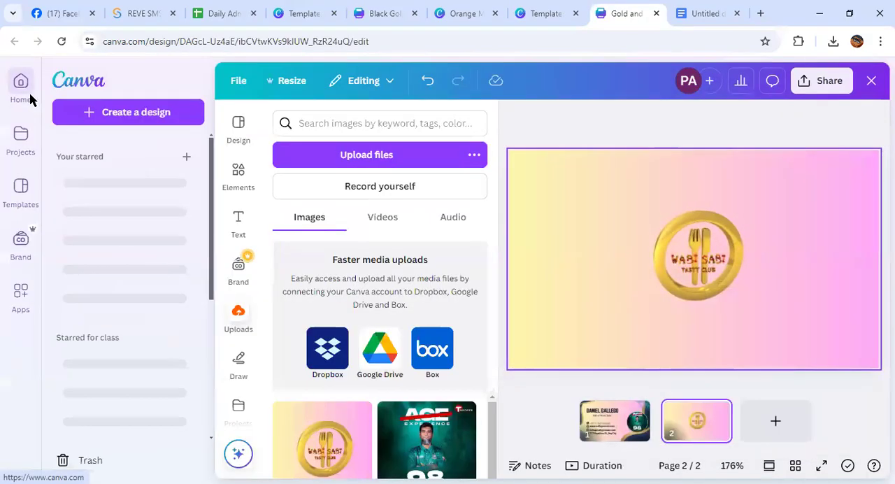
pyautogui.click(25, 96)
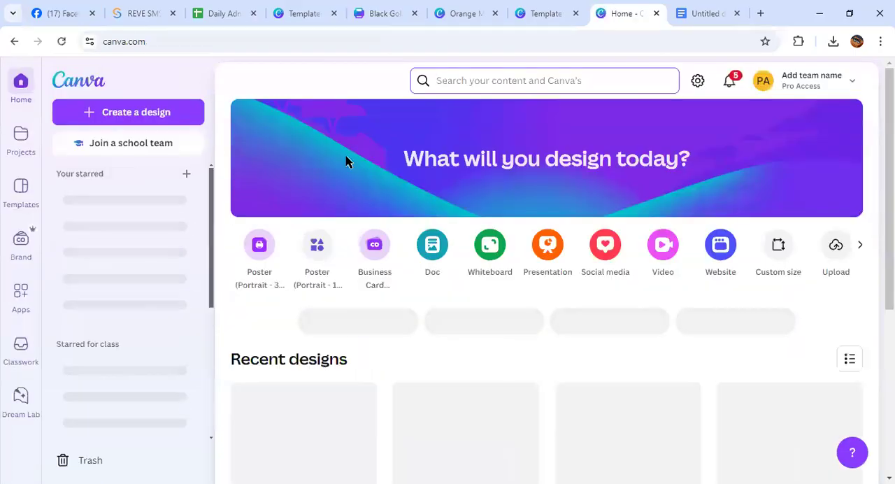
pyautogui.click(497, 83)
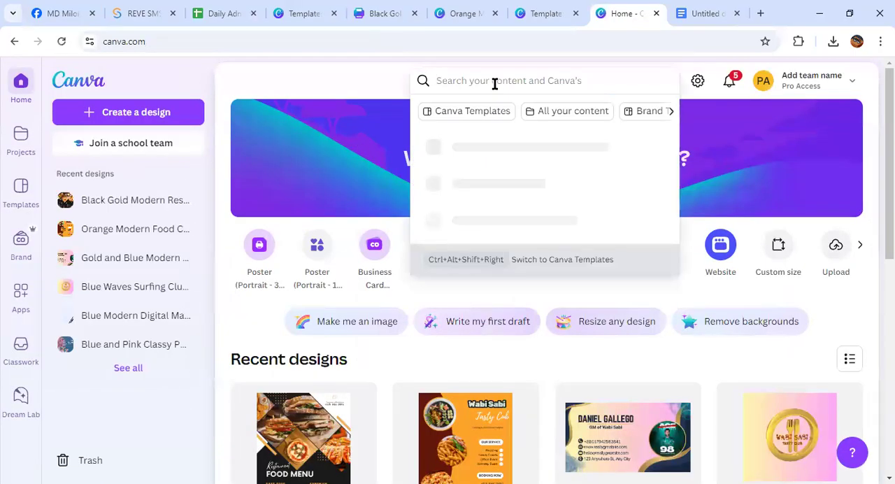
pyautogui.write('invo')
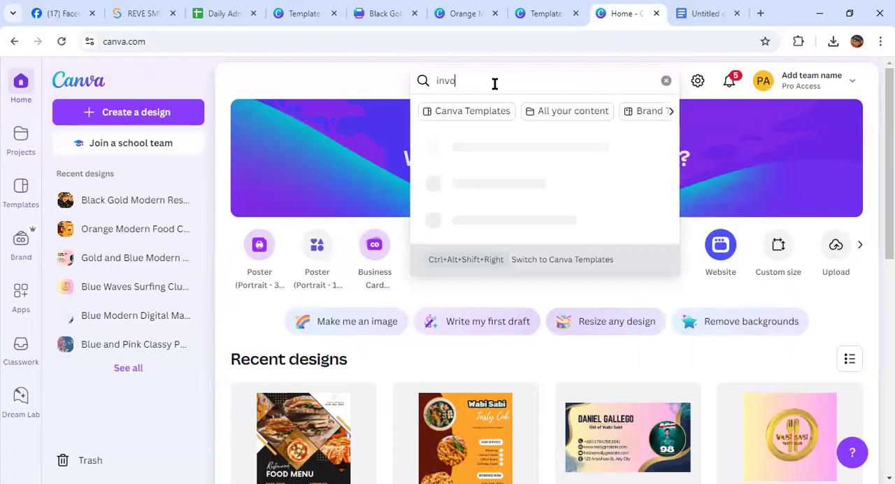
pyautogui.write('ice')
pyautogui.press('Return')
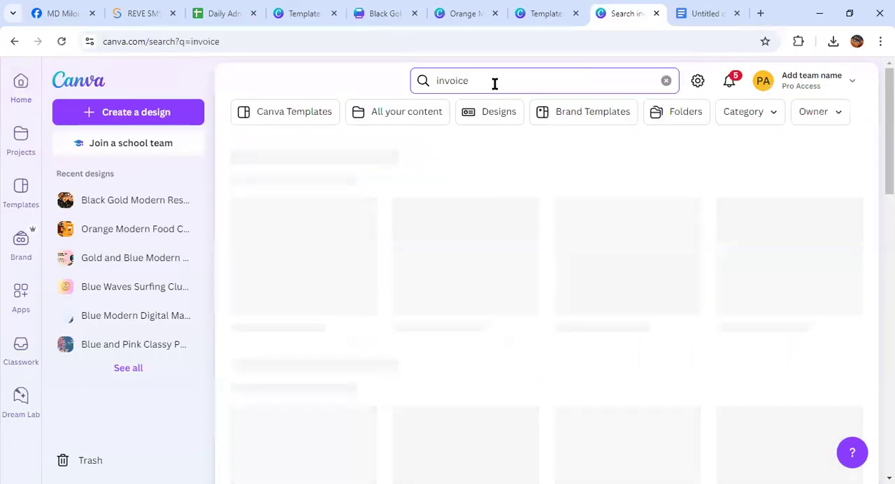
# Browse the invoice templates and open the "Blue and White Simple Web Designer Business Invoice" for customizing
pyautogui.scroll(-10, 510, 198)
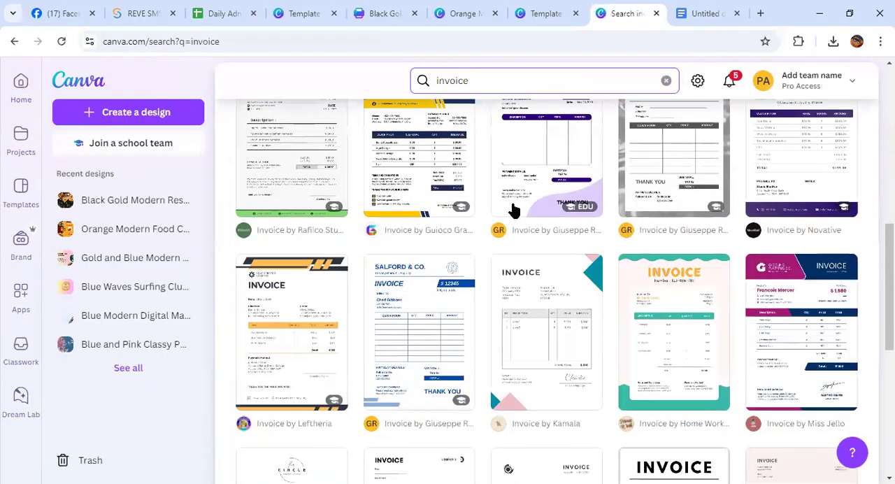
pyautogui.click(552, 254)
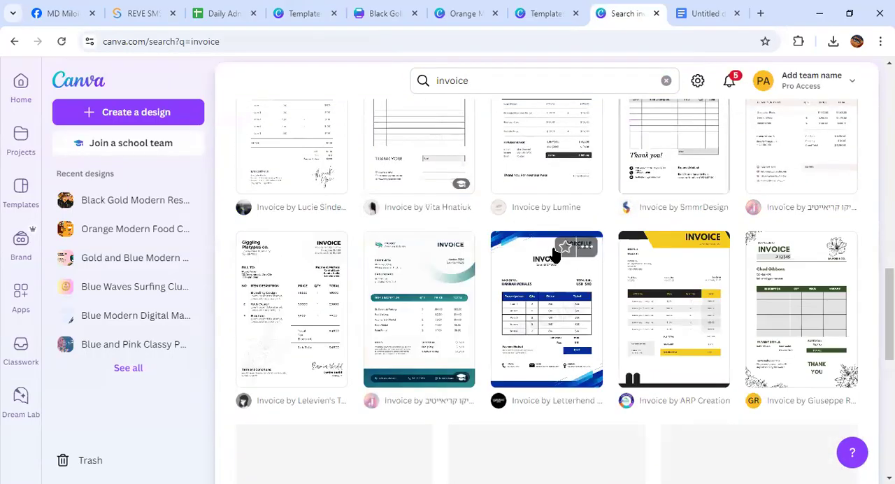
pyautogui.scroll(-3, 555, 253)
pyautogui.scroll(-7, 553, 255)
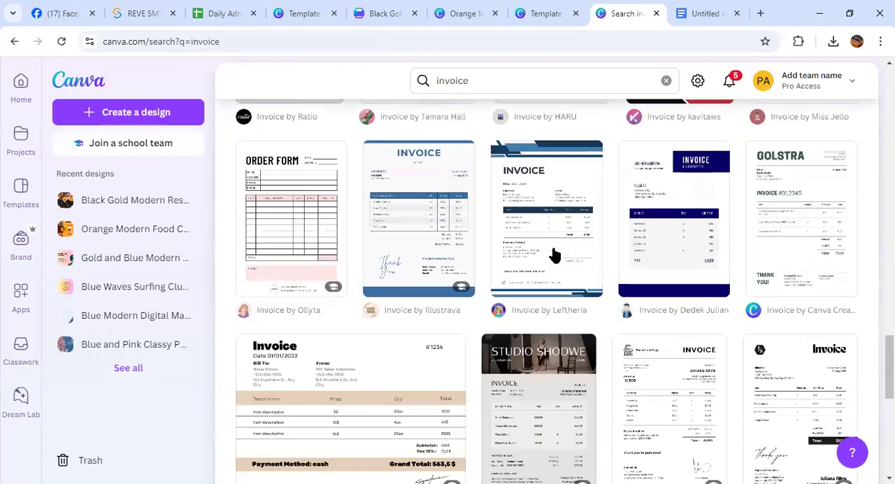
pyautogui.scroll(3, 553, 255)
pyautogui.scroll(-3, 553, 256)
pyautogui.click(553, 254)
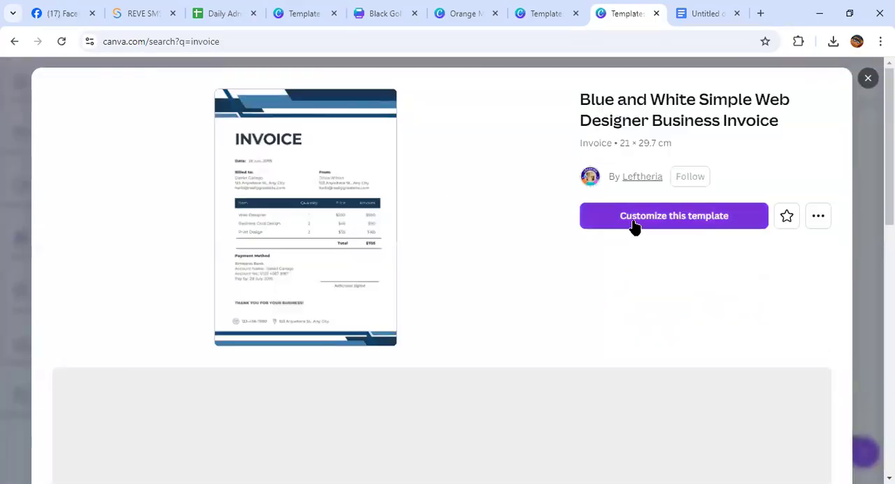
pyautogui.click(633, 222)
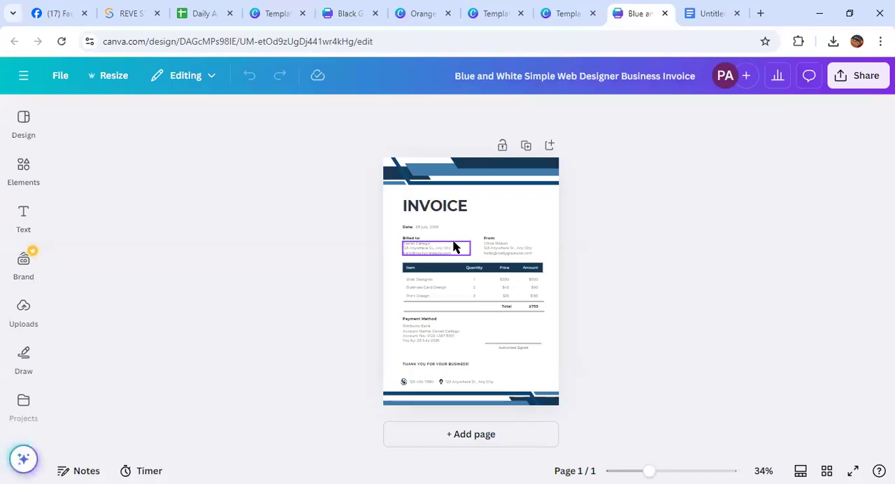
# Look over the enlarged invoice and delete the date line below the INVOICE heading
pyautogui.moveTo(491, 402); pyautogui.dragTo(492, 338)
pyautogui.scroll(-3, 499, 208)
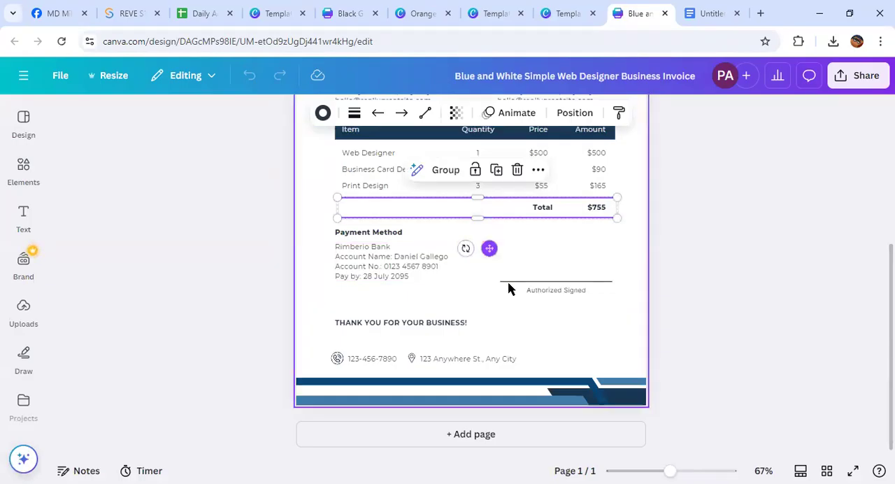
pyautogui.scroll(1, 548, 353)
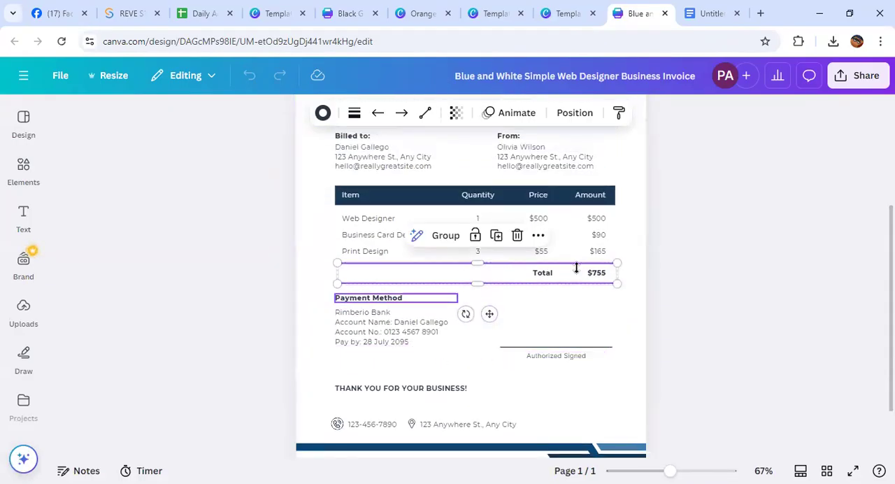
pyautogui.scroll(3, 559, 321)
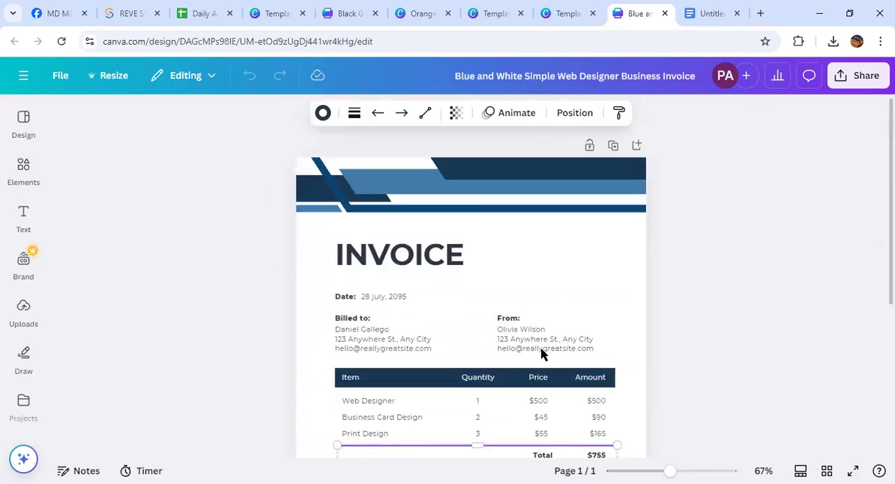
pyautogui.click(345, 297)
pyautogui.press('Delete')
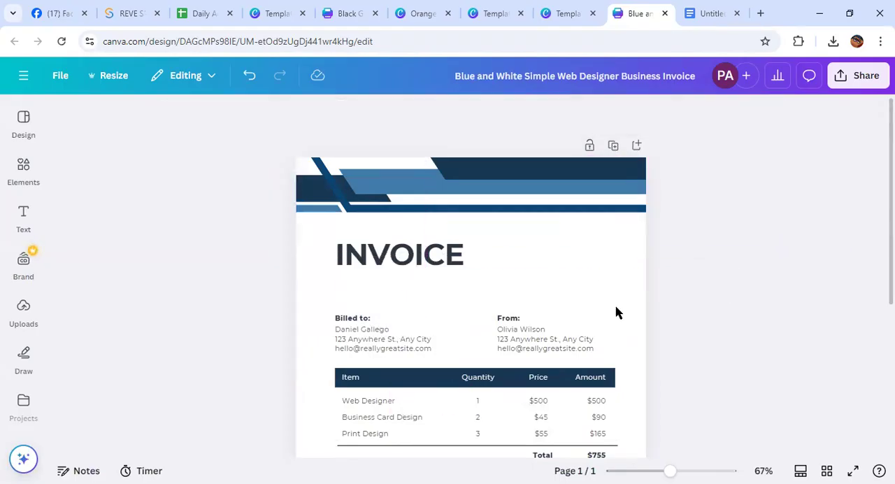
# Move the "THANK YOU FOR YOUR BUSINESS!" text partly off the page's right edge, level with the signature line
pyautogui.scroll(-5, 431, 323)
pyautogui.scroll(5, 425, 325)
pyautogui.scroll(-5, 424, 325)
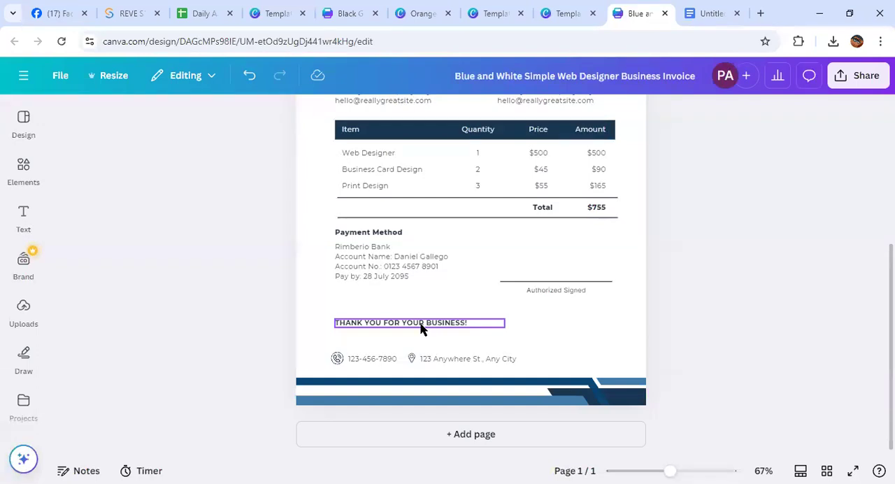
pyautogui.moveTo(422, 328); pyautogui.dragTo(709, 283)
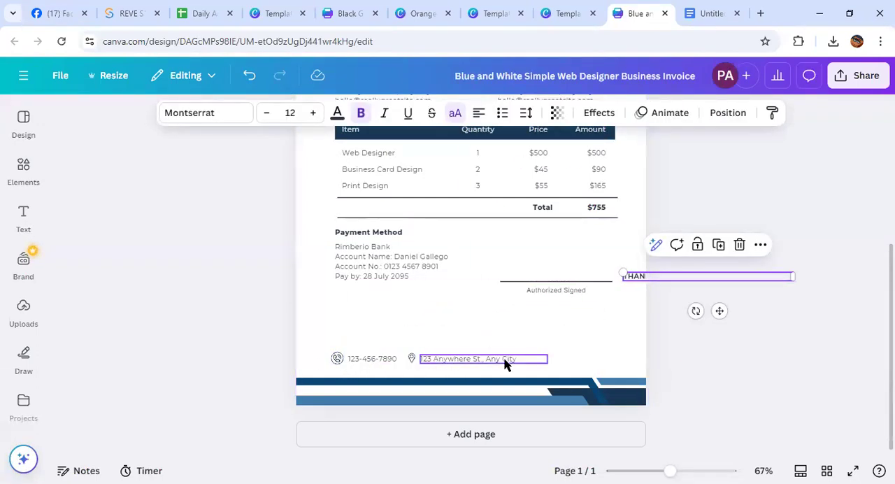
pyautogui.click(553, 361)
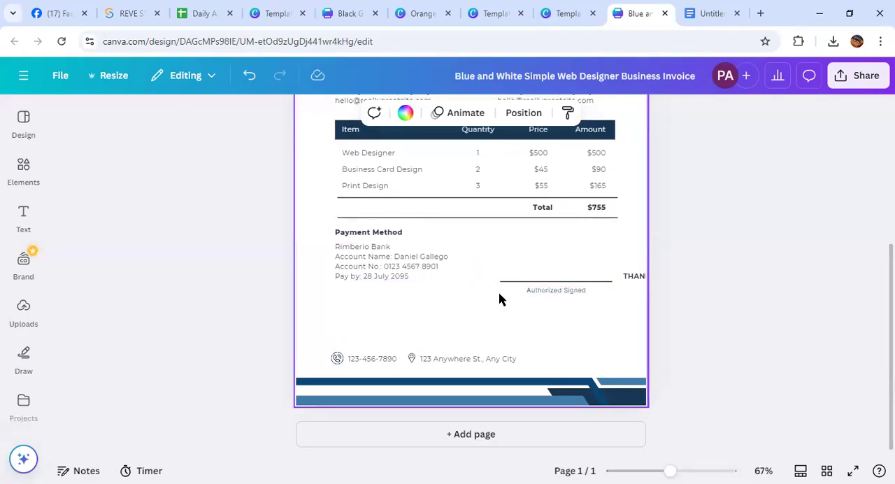
# Review the whole invoice and briefly bring up its sharing options
pyautogui.scroll(2, 483, 299)
pyautogui.scroll(-2, 483, 299)
pyautogui.scroll(3, 483, 299)
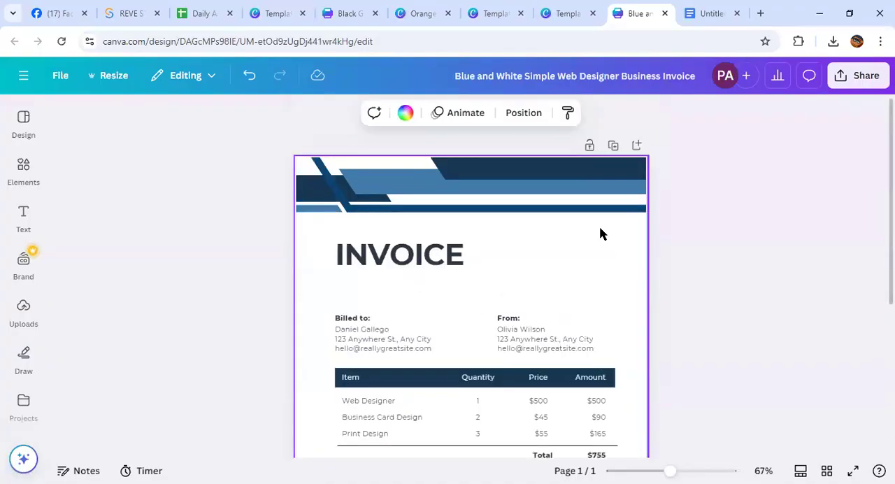
pyautogui.click(864, 81)
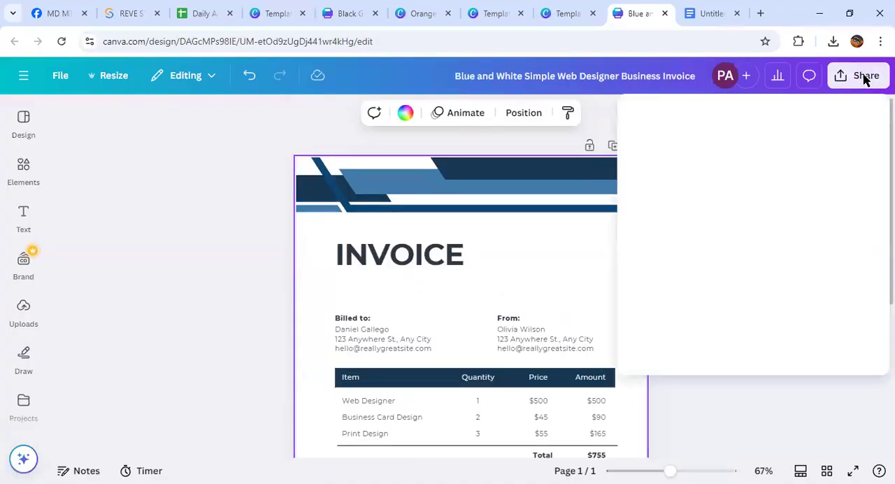
pyautogui.click(506, 294)
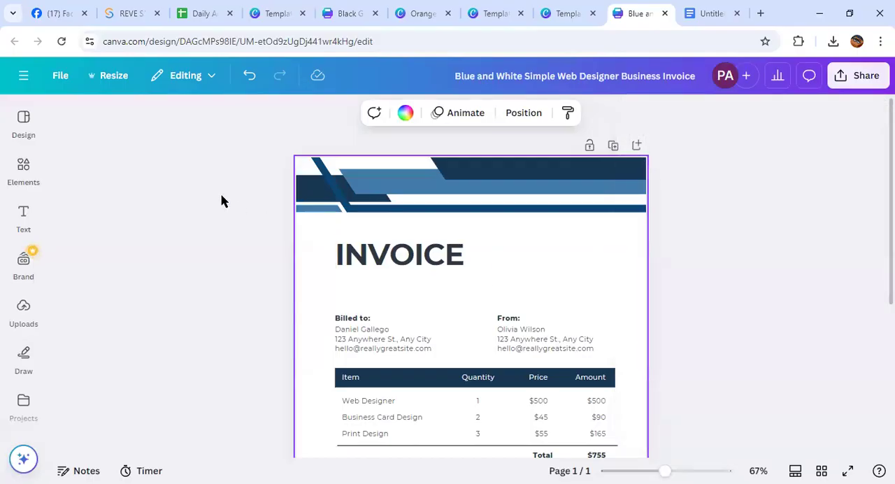
# Switch to the Google Docs course list and highlight "Poster, Banner" while checking the topics around Invoice/Bill and Signboard
pyautogui.click(707, 13)
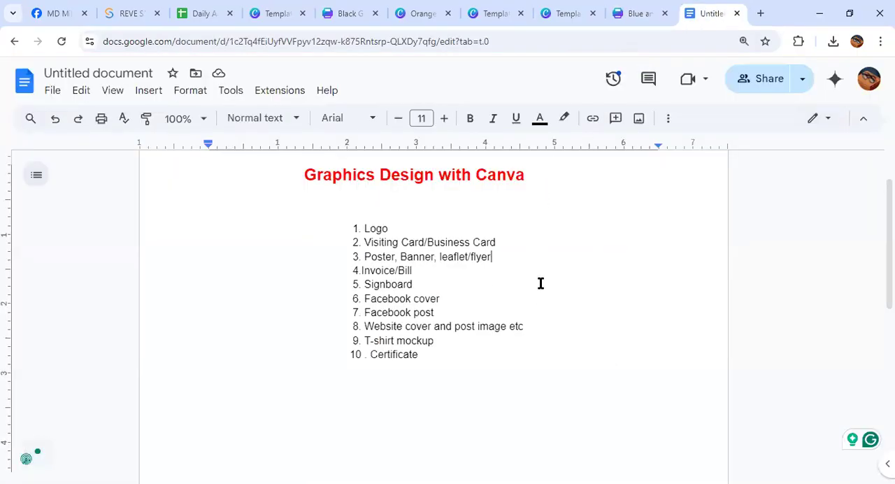
pyautogui.moveTo(418, 287); pyautogui.dragTo(434, 256)
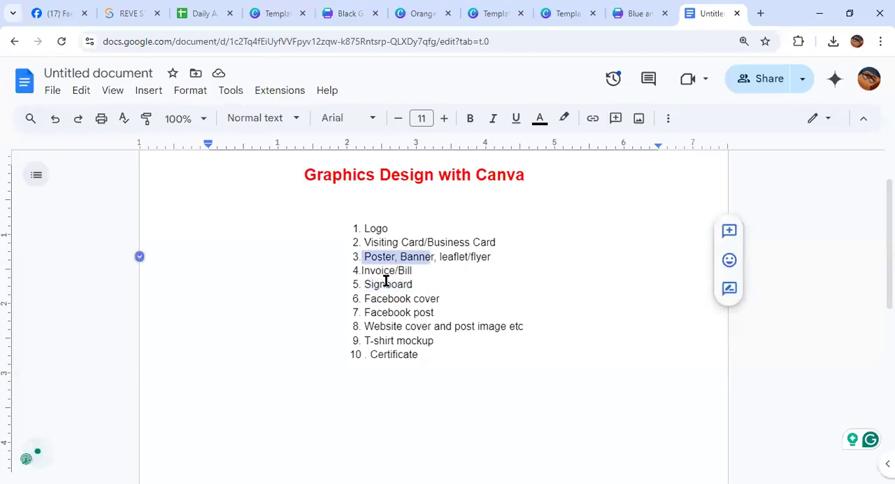
# Highlight the "Signboard" and "Facebook cover" topics one after another in the course list
pyautogui.moveTo(365, 286); pyautogui.dragTo(413, 281)
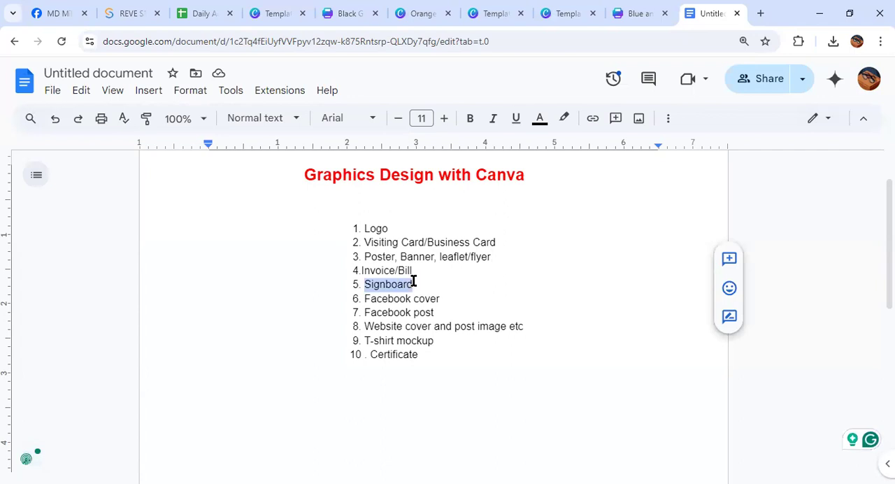
pyautogui.click(454, 288)
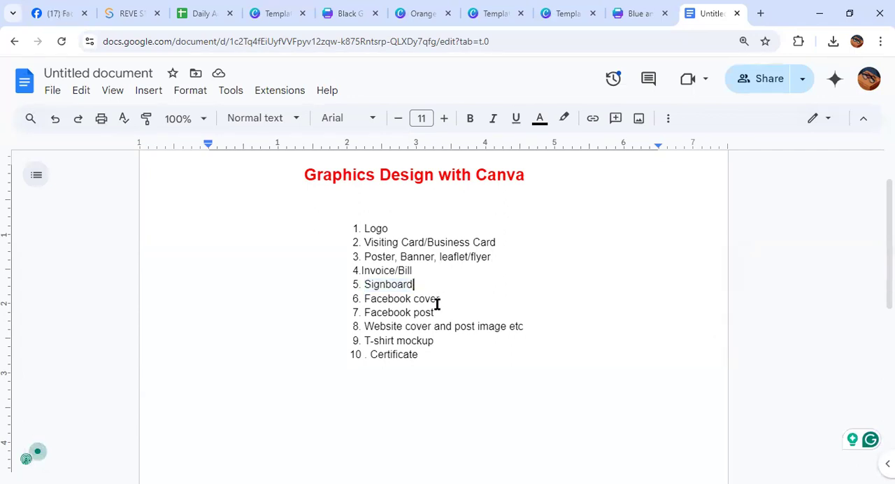
pyautogui.moveTo(440, 298); pyautogui.dragTo(362, 299)
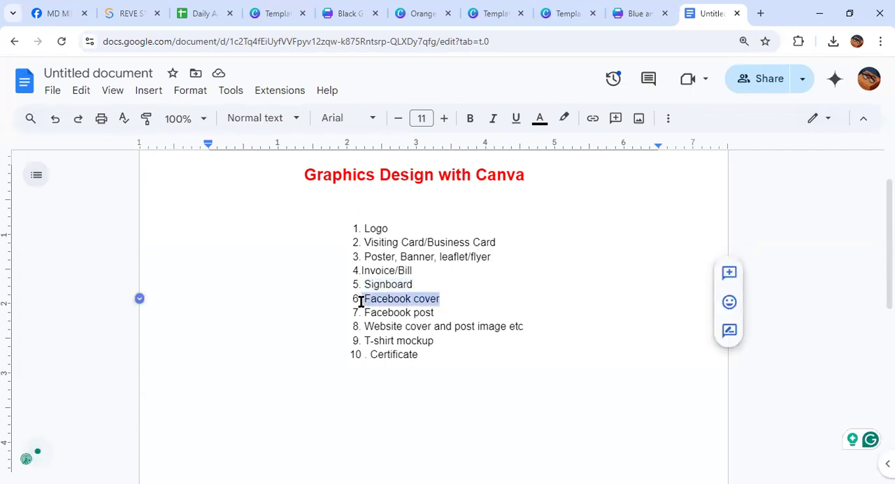
pyautogui.click(579, 287)
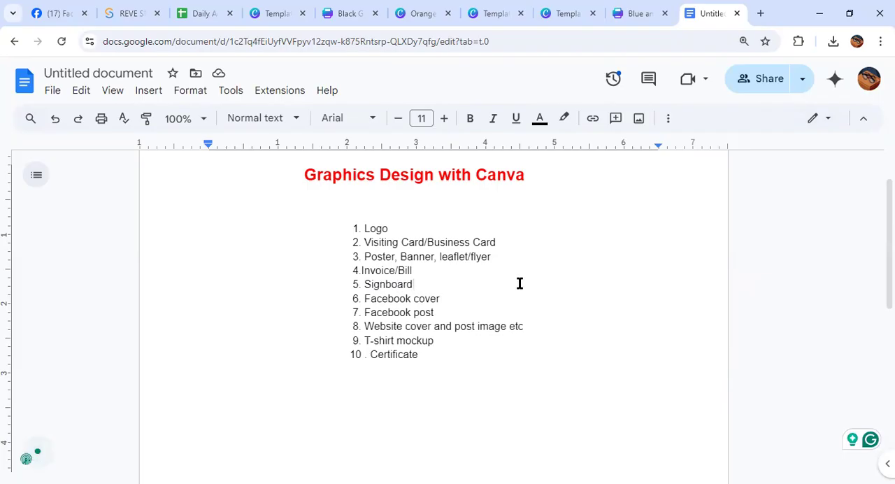
pyautogui.moveTo(458, 297); pyautogui.dragTo(339, 303)
pyautogui.click(635, 320)
# Switch back to Canva, leave the invoice for the home page and search for "facebook cover"
pyautogui.click(634, 10)
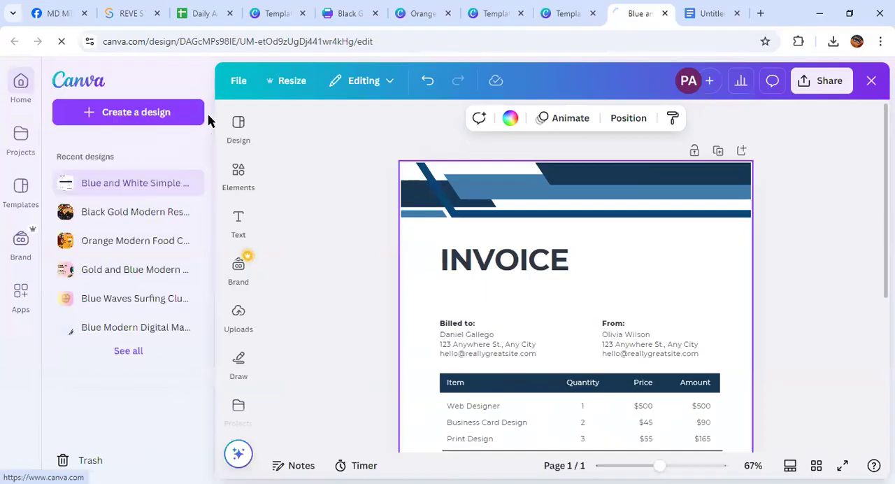
pyautogui.click(207, 120)
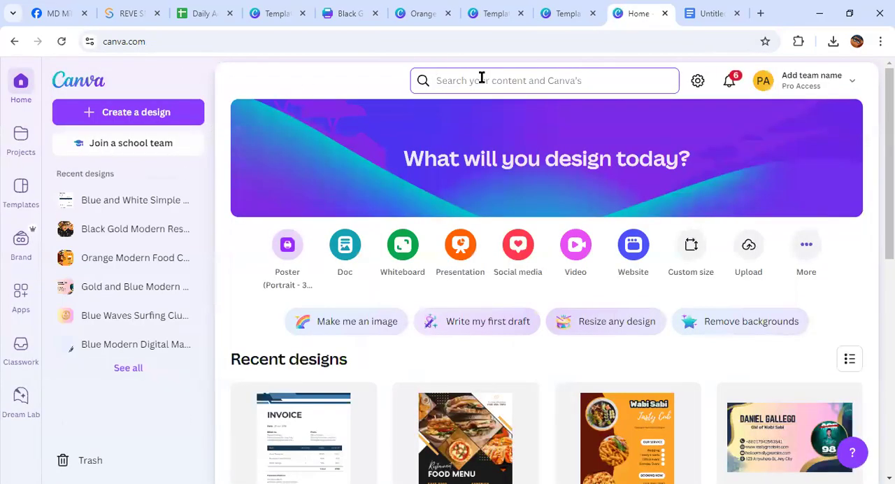
pyautogui.click(482, 80)
pyautogui.write('facebook cov')
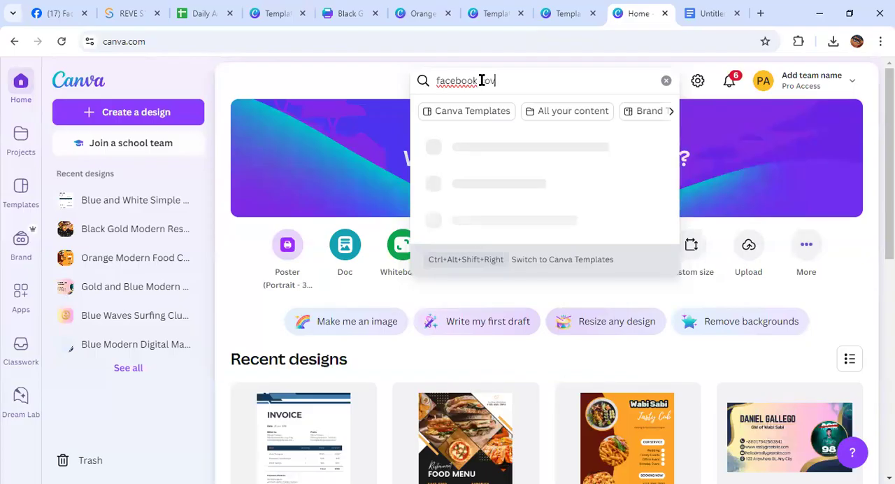
pyautogui.write('er')
pyautogui.press('Return')
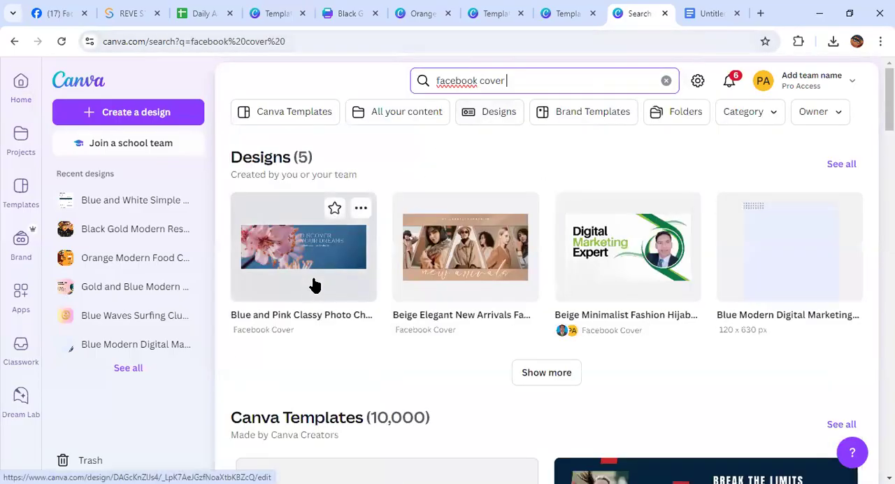
# Browse the Facebook cover templates and open the "Paradise Awaits" sunset design, Blue Waters Facebook Cover, for customizing
pyautogui.scroll(-8, 391, 277)
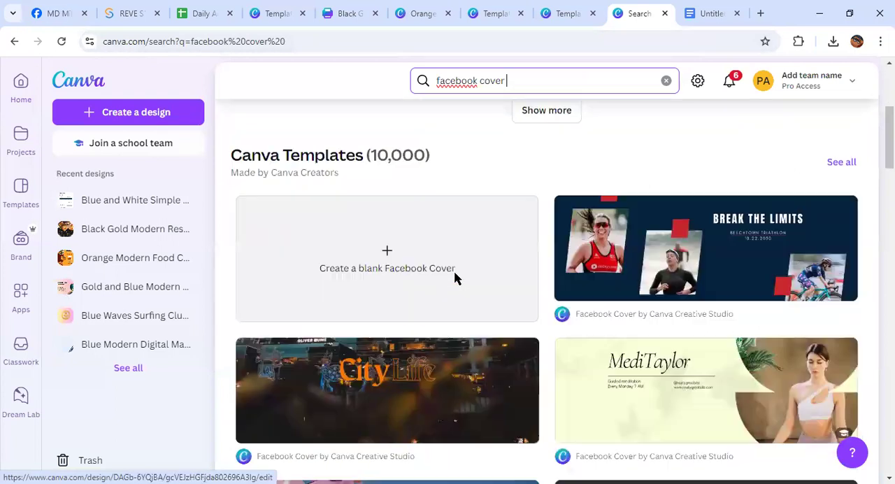
pyautogui.scroll(-3, 405, 271)
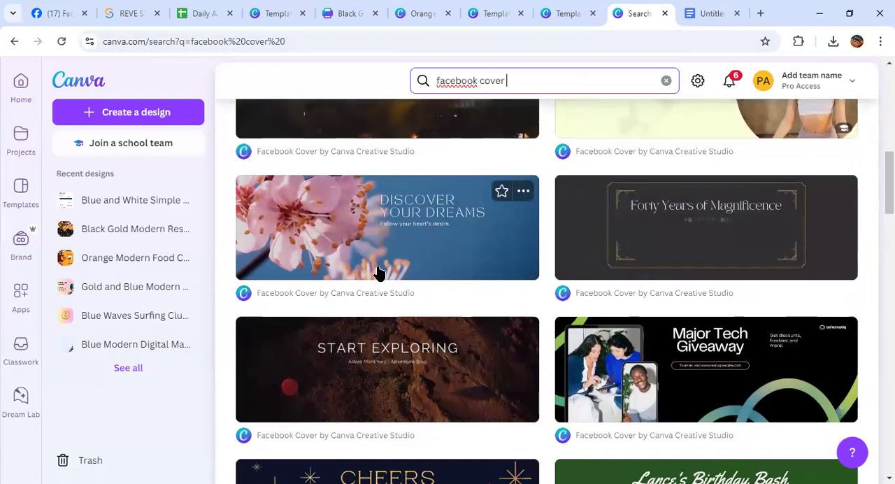
pyautogui.scroll(-2, 383, 256)
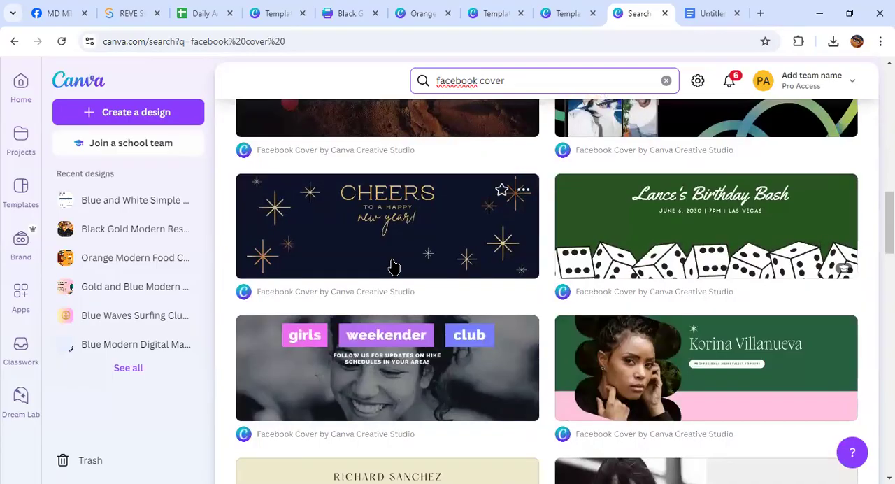
pyautogui.scroll(-8, 392, 266)
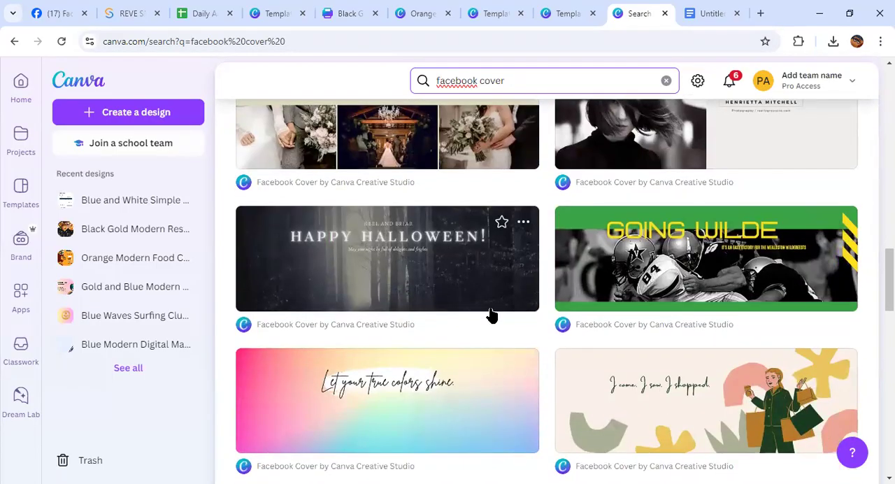
pyautogui.scroll(-7, 642, 293)
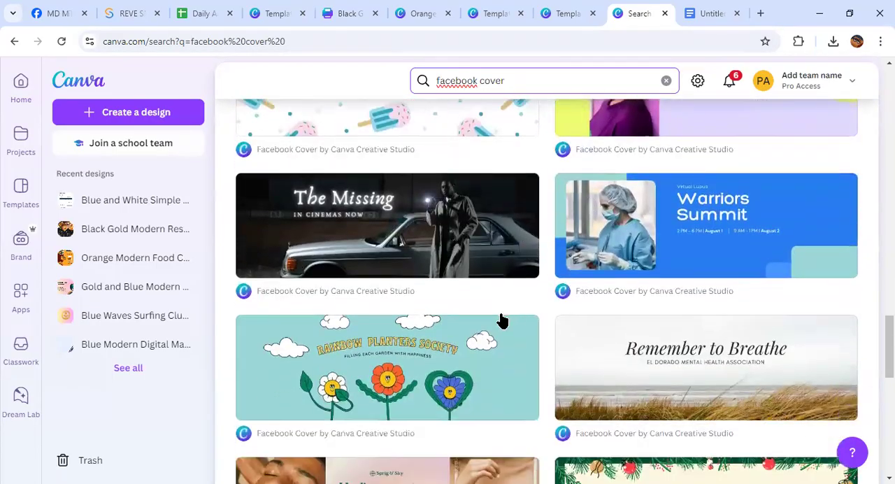
pyautogui.scroll(-6, 611, 319)
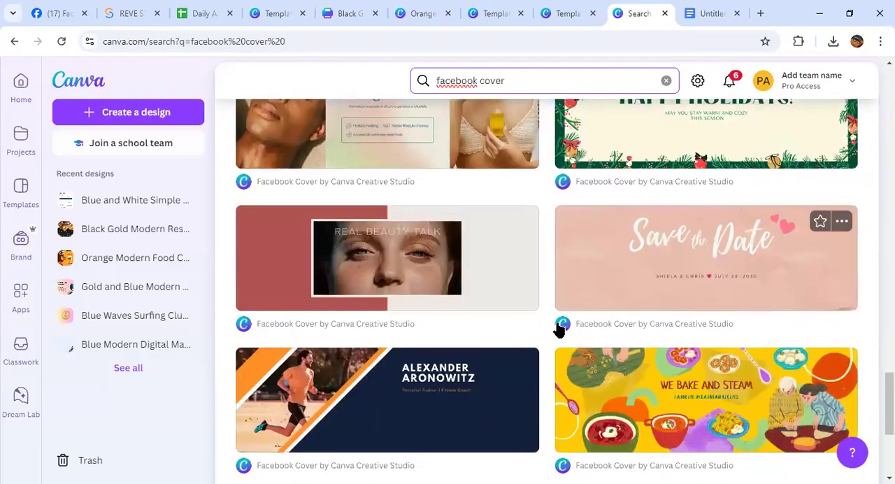
pyautogui.click(536, 318)
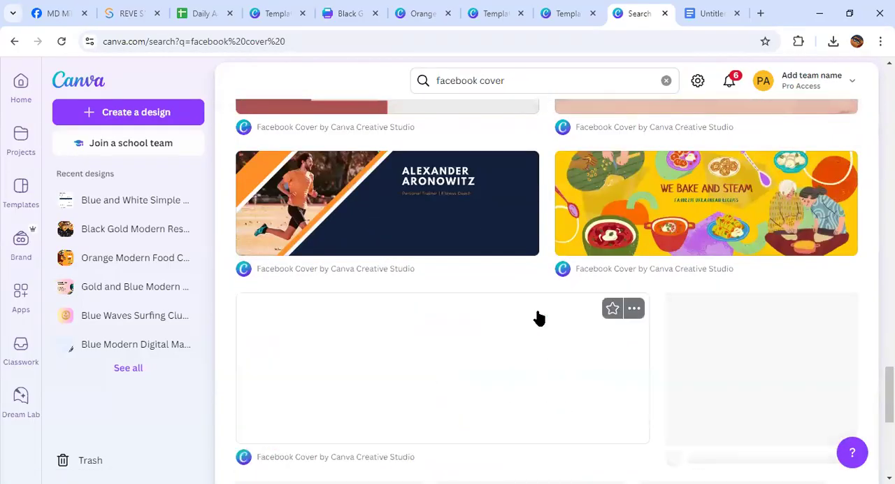
pyautogui.scroll(-9, 538, 318)
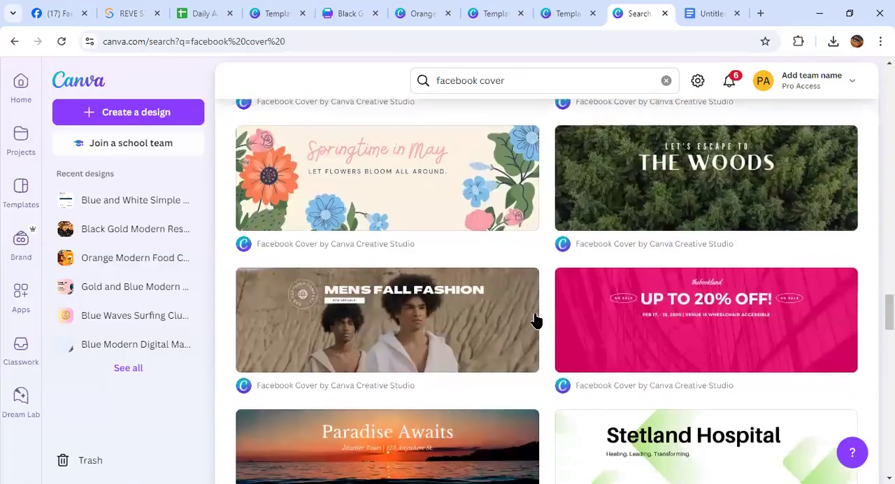
pyautogui.scroll(-2, 535, 319)
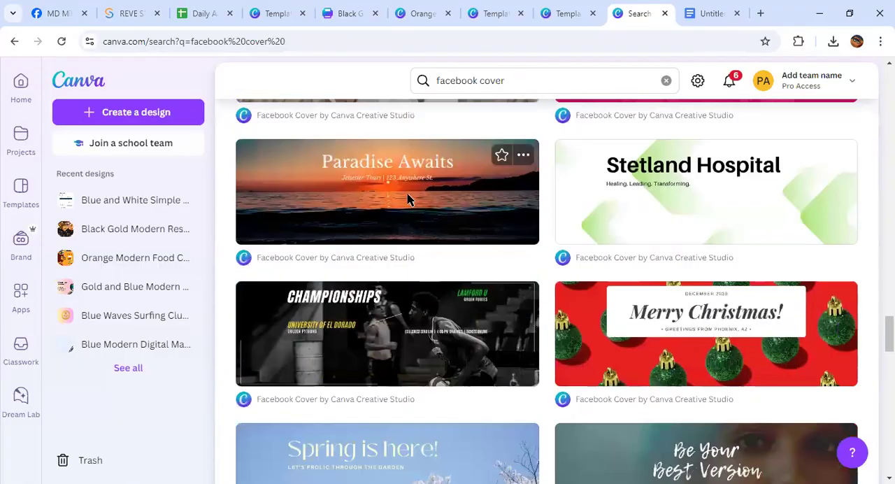
pyautogui.click(409, 198)
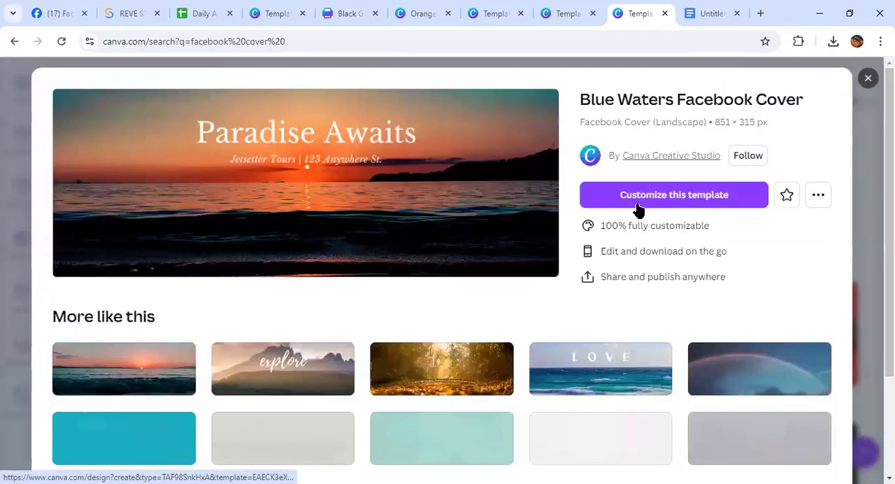
pyautogui.click(640, 199)
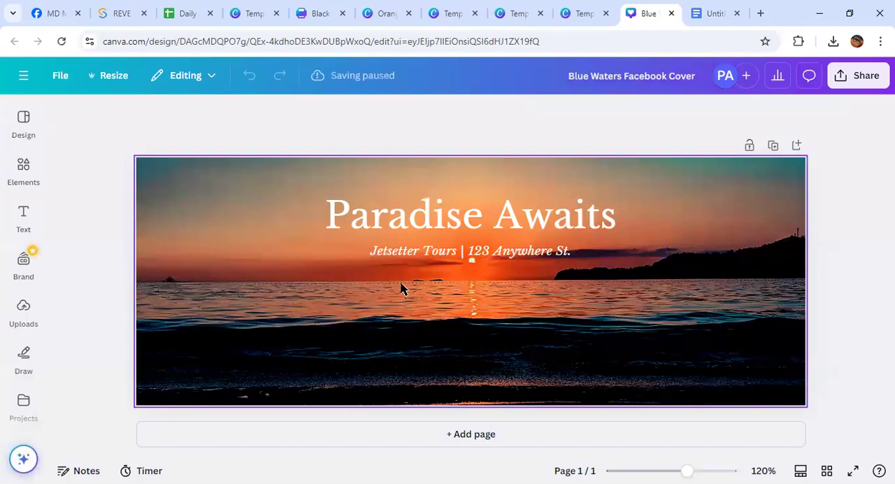
# Move the "Paradise Awaits" title and the "Jetsetter Tours" line past the page's right edge, clearing the sunset image of text
pyautogui.moveTo(419, 216); pyautogui.dragTo(894, 174)
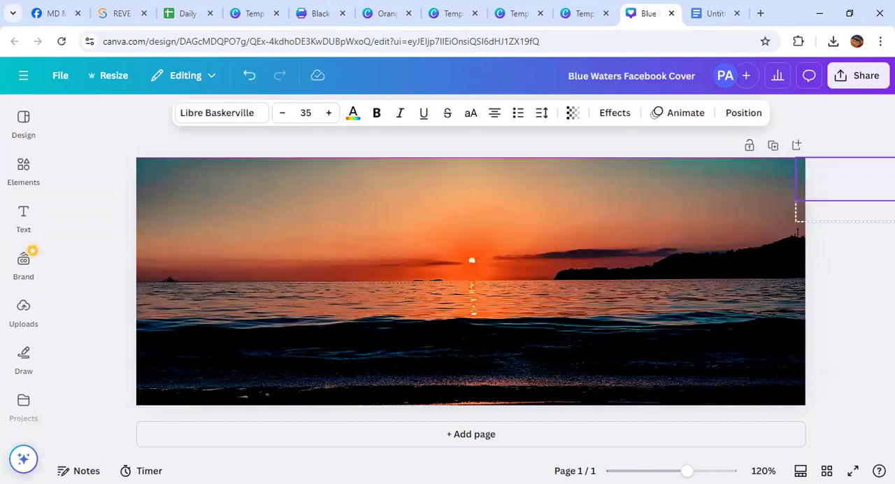
pyautogui.click(327, 283)
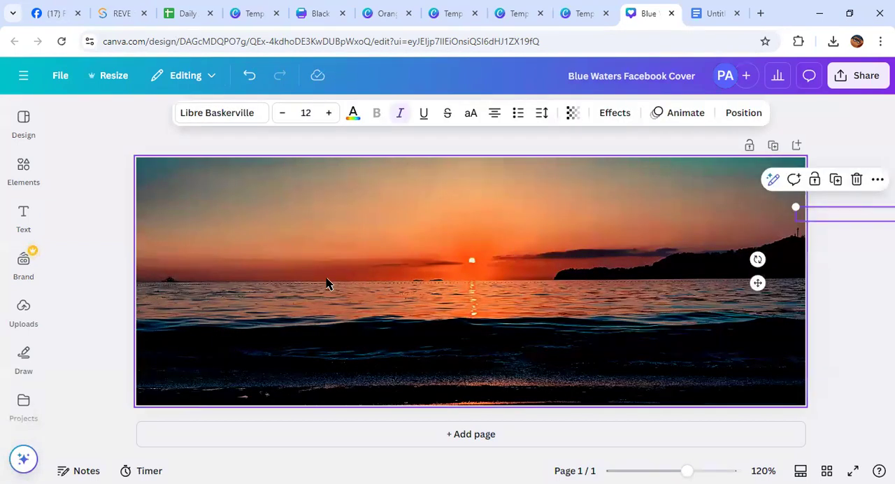
pyautogui.scroll(-3, 13, 320)
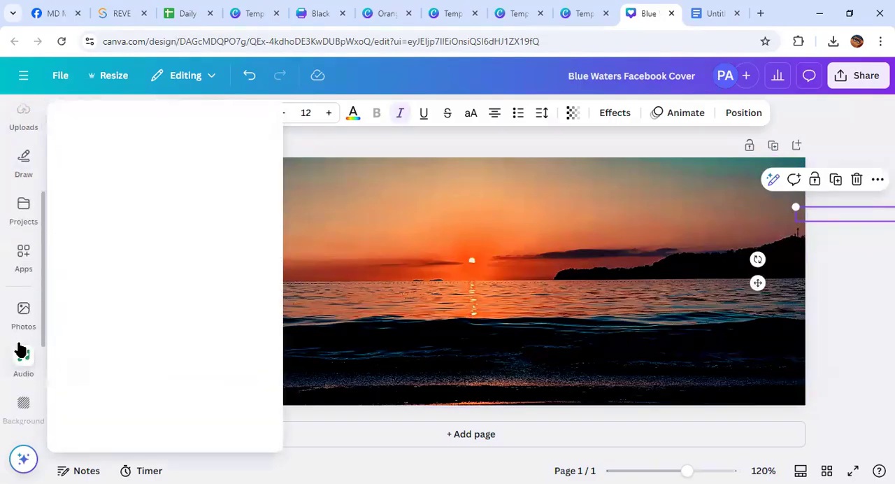
pyautogui.scroll(-2, 19, 370)
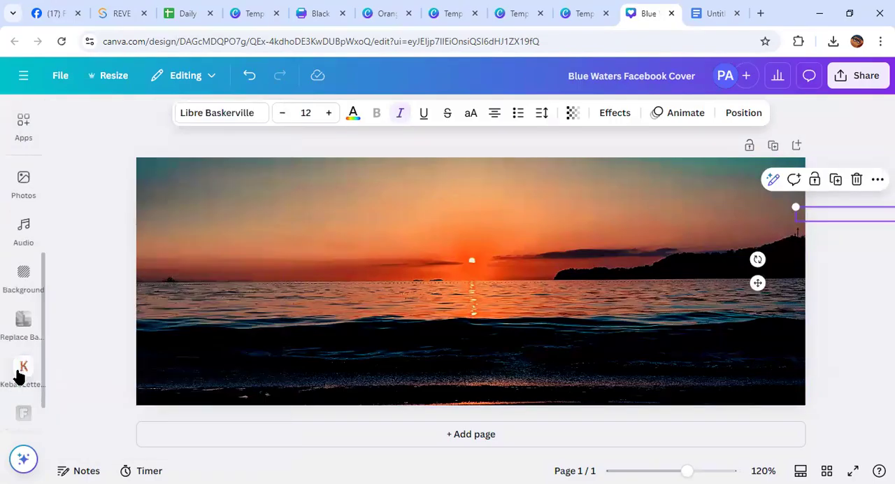
pyautogui.click(20, 372)
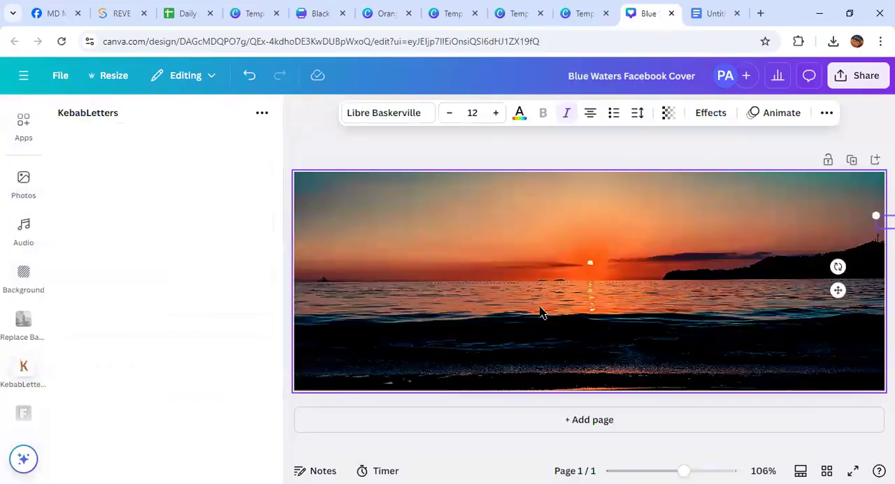
pyautogui.moveTo(106, 208); pyautogui.dragTo(42, 216)
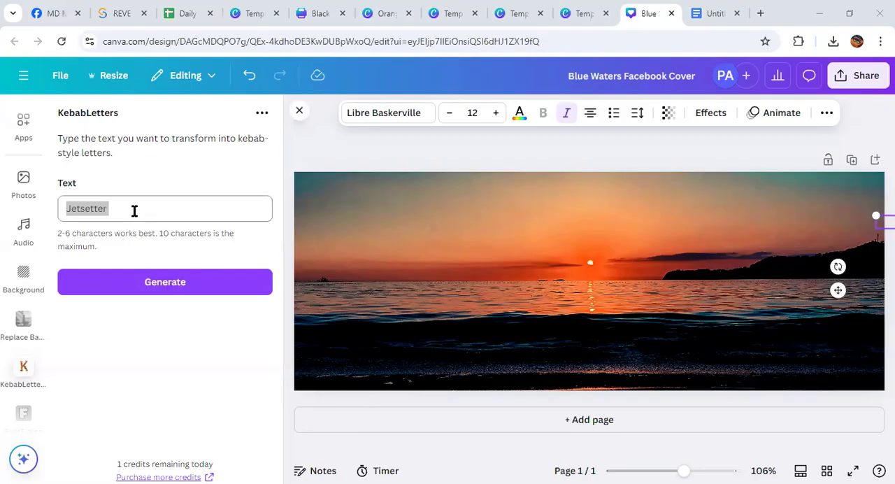
pyautogui.click(299, 109)
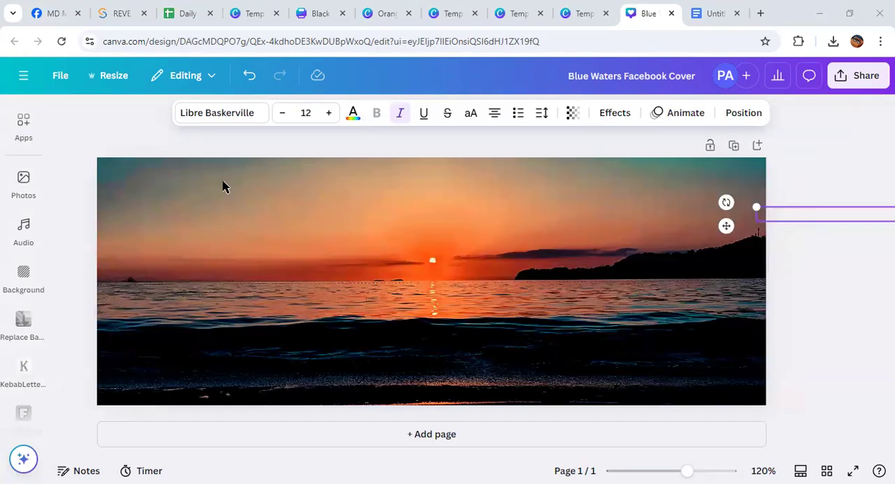
pyautogui.scroll(-1, 24, 350)
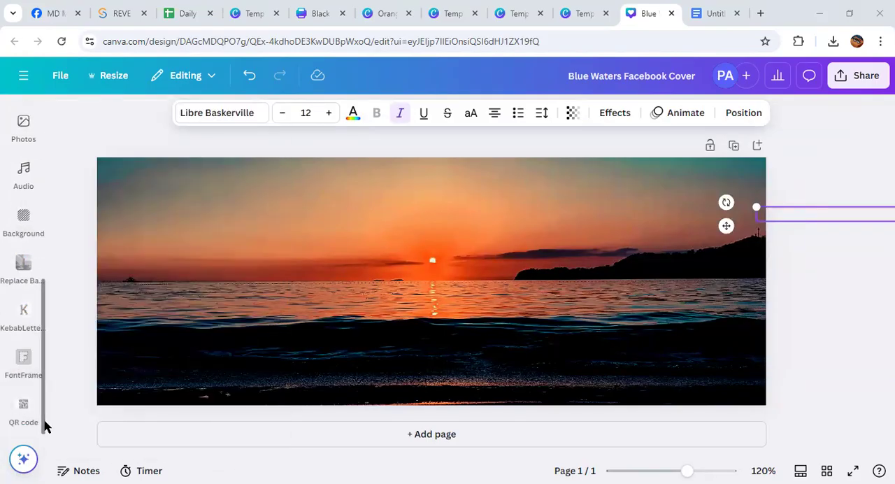
pyautogui.scroll(3, 21, 318)
pyautogui.click(22, 319)
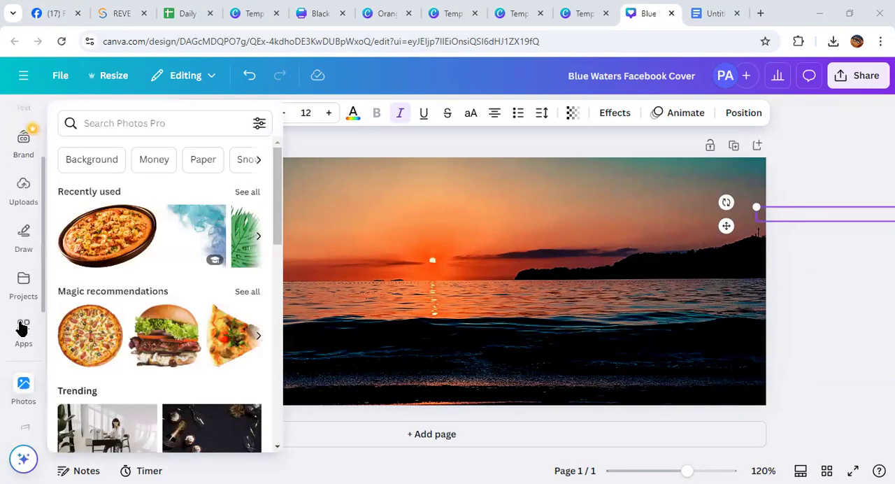
pyautogui.click(22, 330)
pyautogui.scroll(-4, 17, 362)
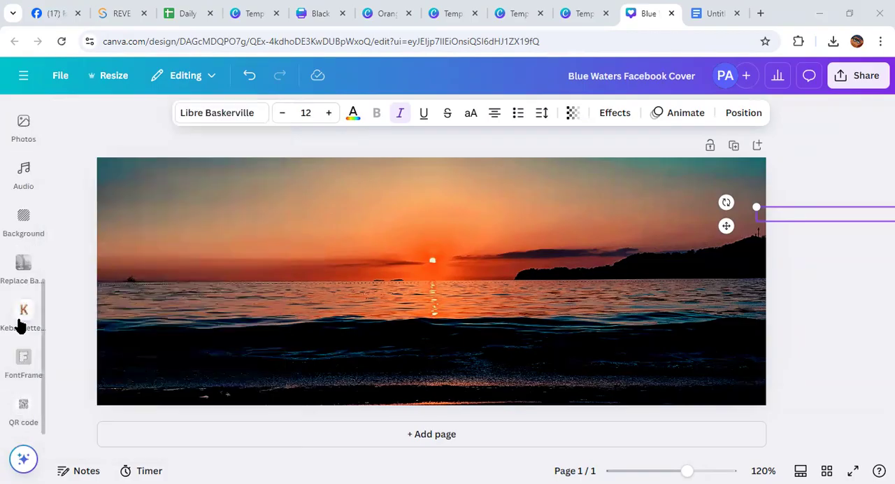
# Enter a person's name in the KebabLetters app, cut it down to its first letter, and generate the kebab-style lettering
pyautogui.click(21, 324)
pyautogui.doubleClick(126, 208)
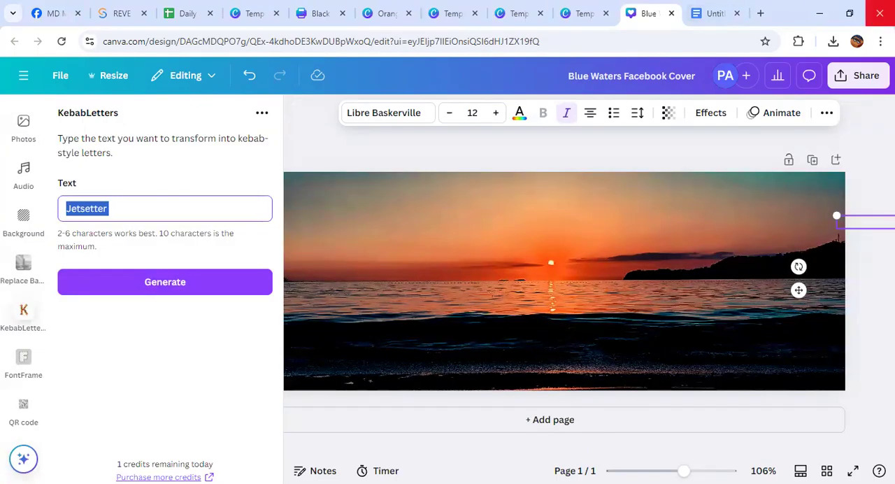
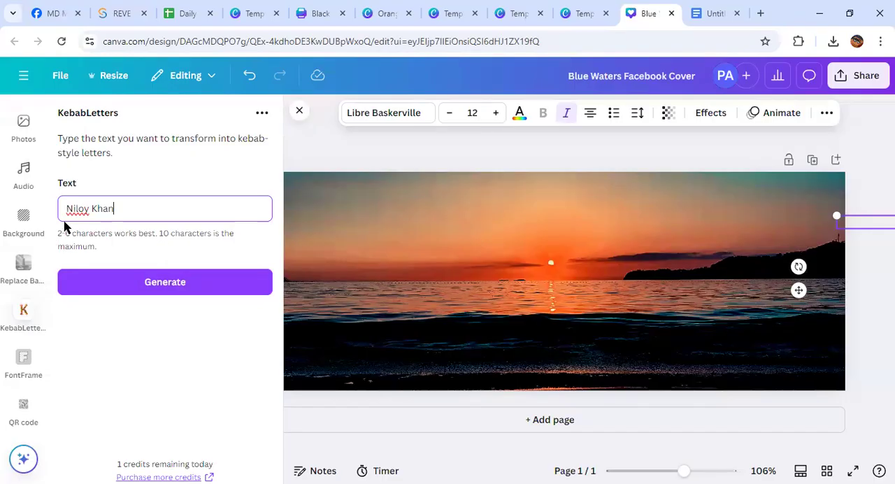
pyautogui.moveTo(114, 208); pyautogui.dragTo(73, 213)
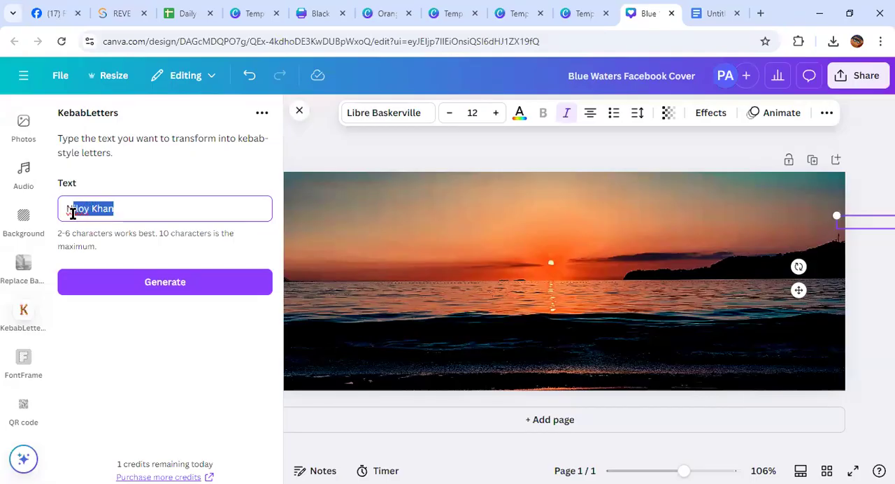
pyautogui.press('BackSpace')
pyautogui.click(162, 280)
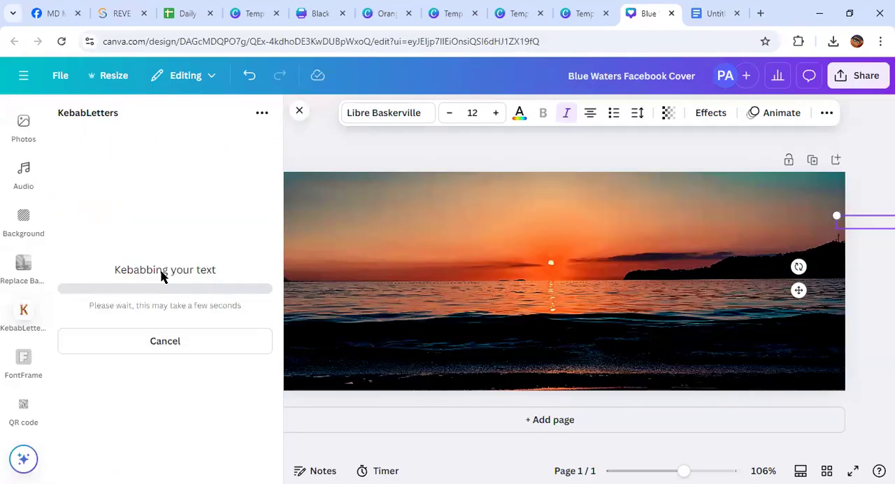
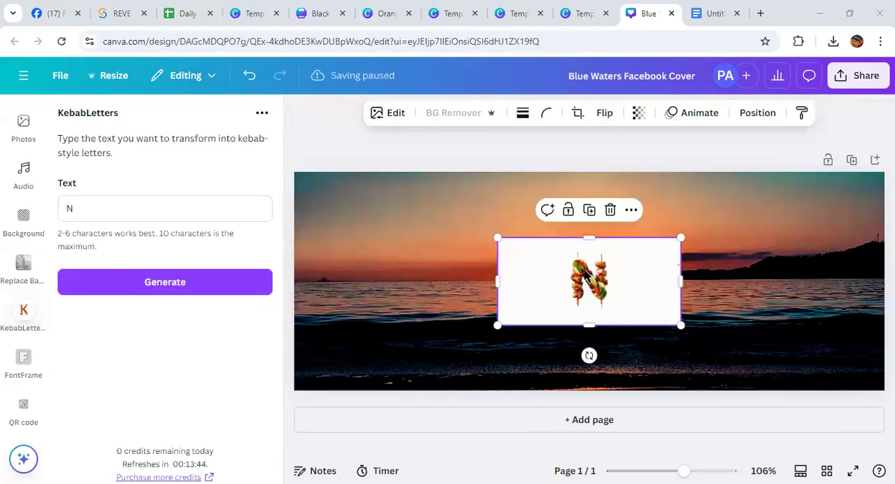
# Remove the background from the kebab letter N image and move it into the sky just left of the sun
pyautogui.click(452, 113)
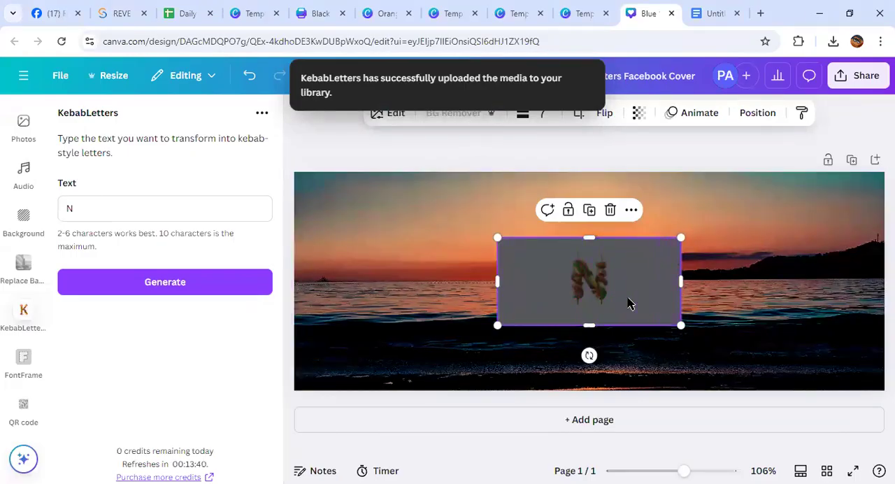
pyautogui.moveTo(557, 284); pyautogui.dragTo(428, 228)
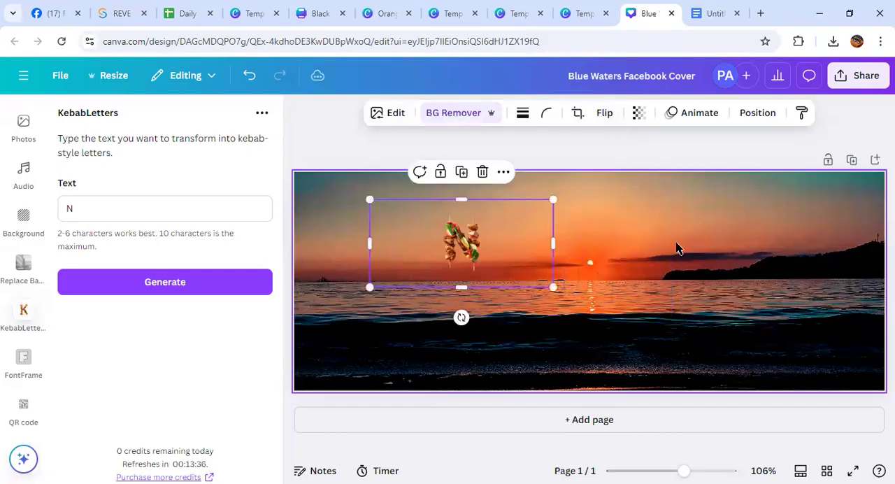
# Try to generate kebab-style letters from a person's name in KebabLetters
pyautogui.moveTo(88, 208); pyautogui.dragTo(50, 215)
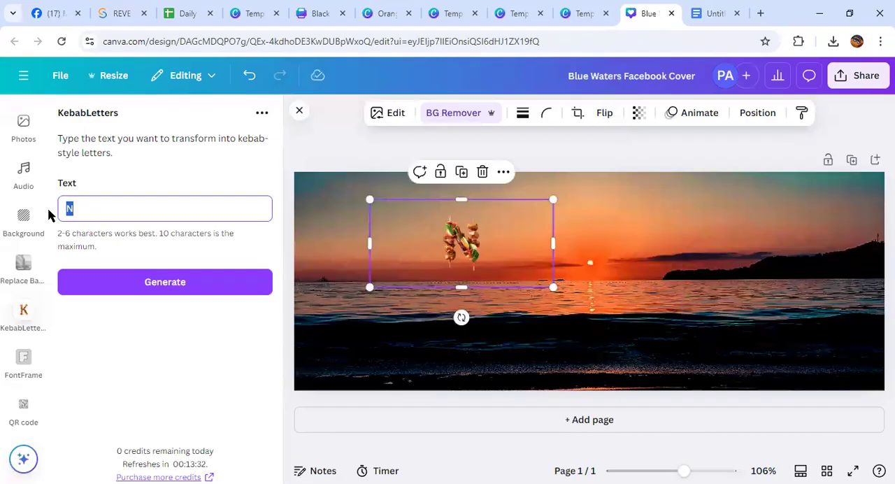
pyautogui.click(164, 282)
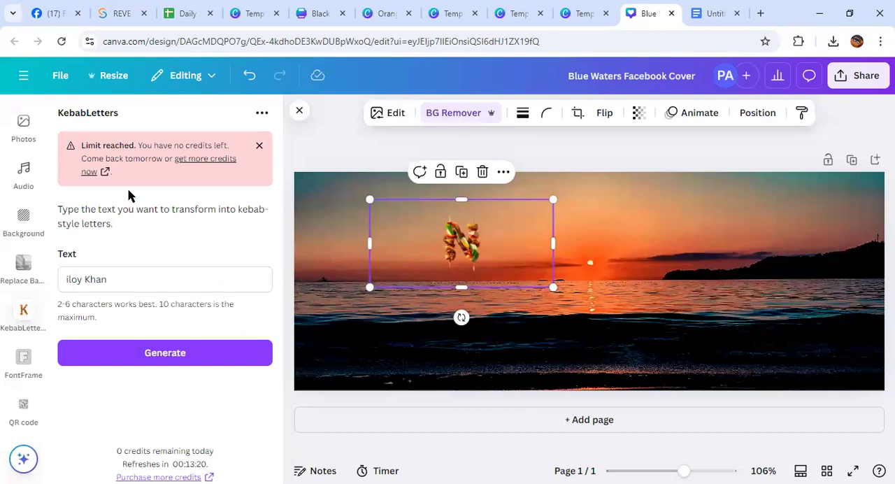
pyautogui.click(258, 145)
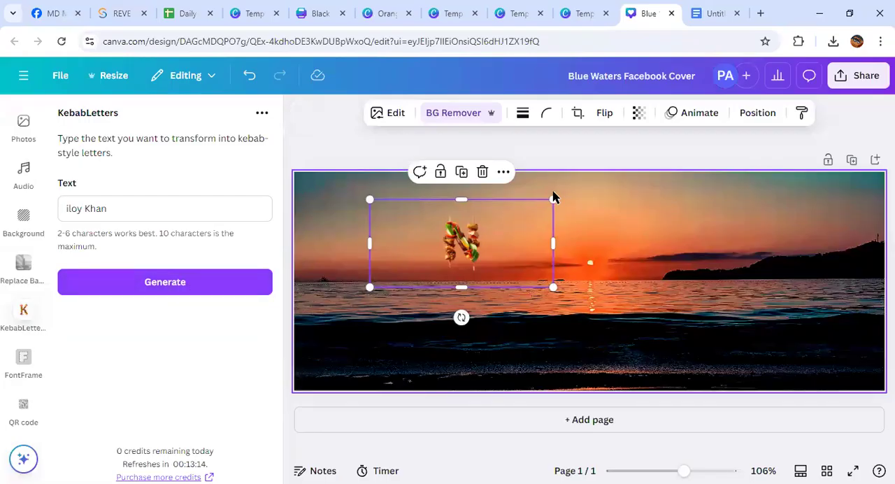
# Shrink the kebab letter N, centre it over the sun on the cover, and close KebabLetters
pyautogui.moveTo(552, 199); pyautogui.dragTo(517, 277)
pyautogui.moveTo(433, 263); pyautogui.dragTo(592, 285)
pyautogui.click(740, 246)
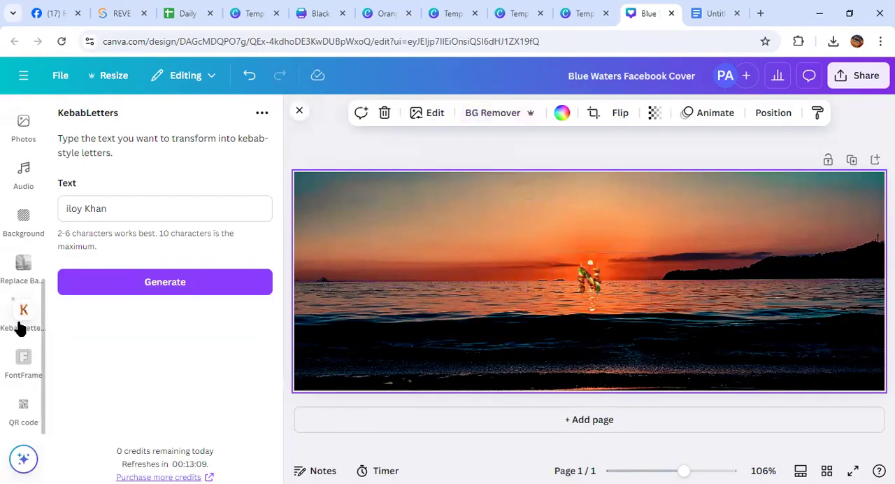
pyautogui.scroll(5, 20, 329)
pyautogui.scroll(-5, 20, 329)
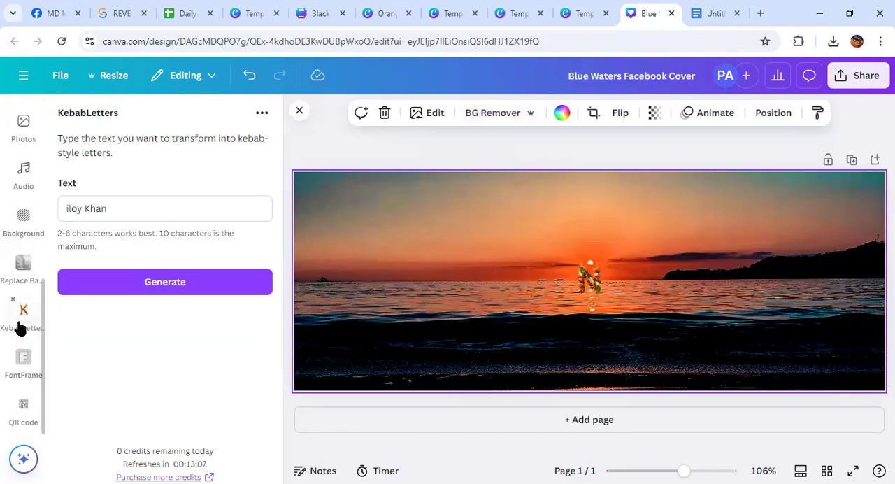
pyautogui.click(298, 111)
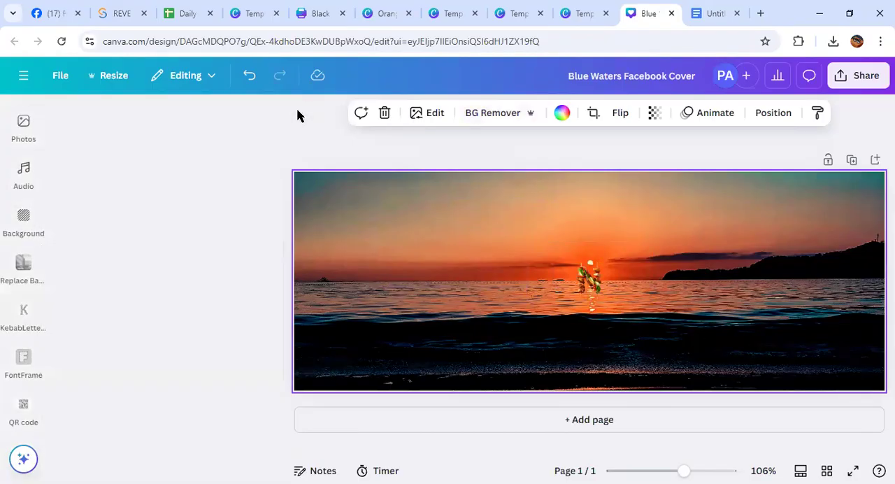
# Enlarge the kebab letter N and reposition it high in the sky, slightly left of the sun
pyautogui.click(468, 279)
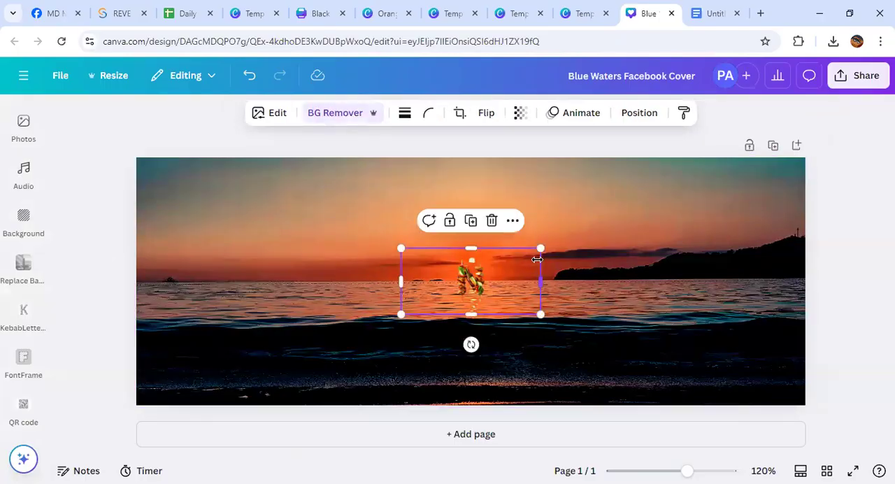
pyautogui.moveTo(539, 249); pyautogui.dragTo(517, 293)
pyautogui.moveTo(431, 297); pyautogui.dragTo(552, 253)
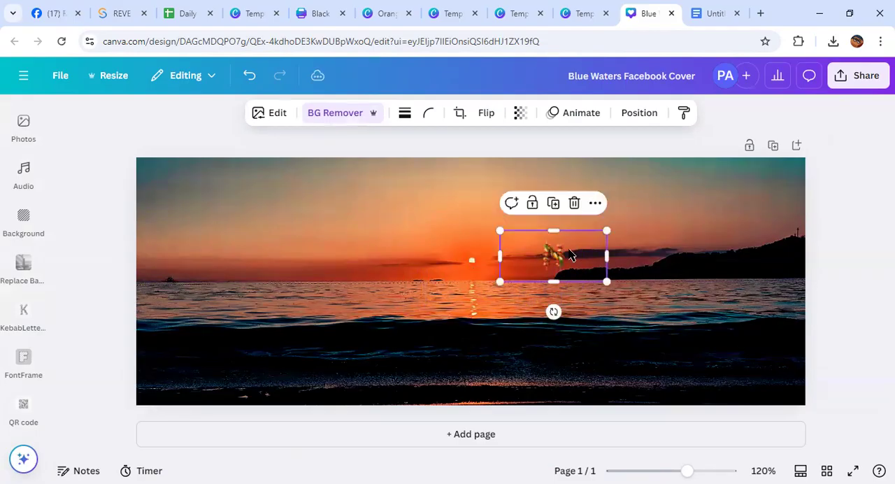
pyautogui.moveTo(608, 231); pyautogui.dragTo(662, 204)
pyautogui.moveTo(587, 246); pyautogui.dragTo(478, 276)
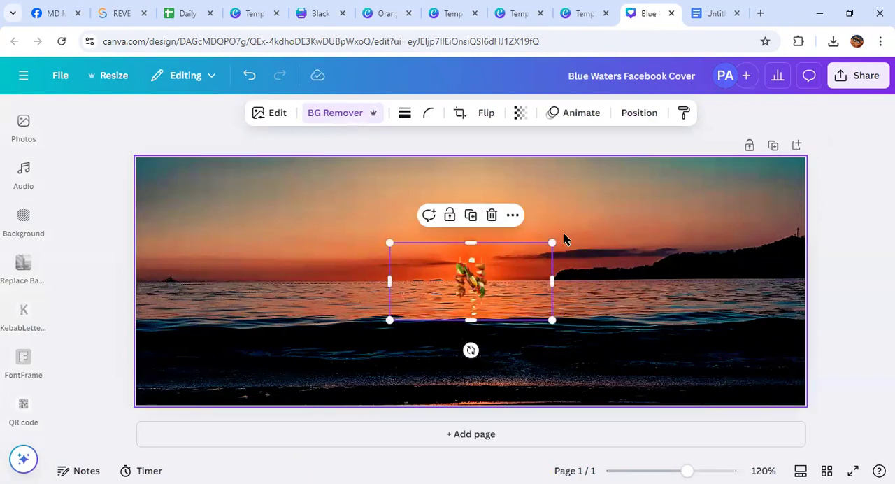
pyautogui.moveTo(550, 242); pyautogui.dragTo(609, 214)
pyautogui.moveTo(491, 271); pyautogui.dragTo(393, 188)
pyautogui.click(410, 322)
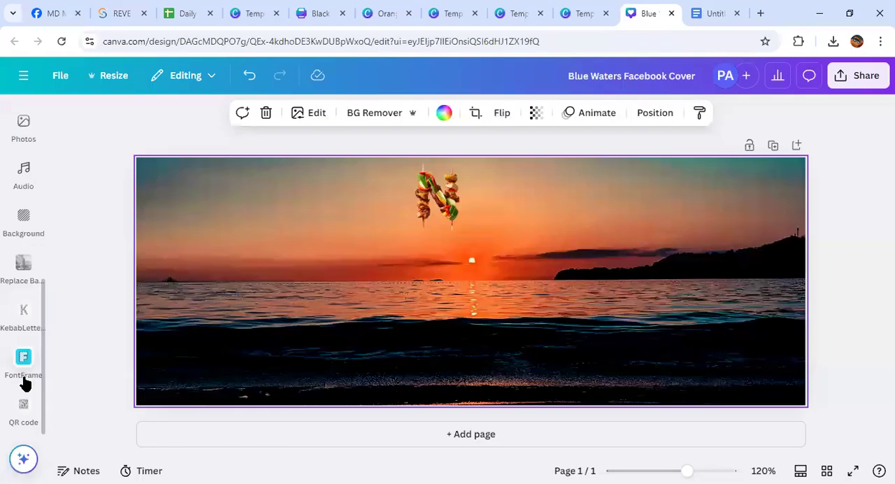
# Browse the available Canva apps, including the AI-powered ones
pyautogui.scroll(6, 25, 384)
pyautogui.scroll(-3, 25, 384)
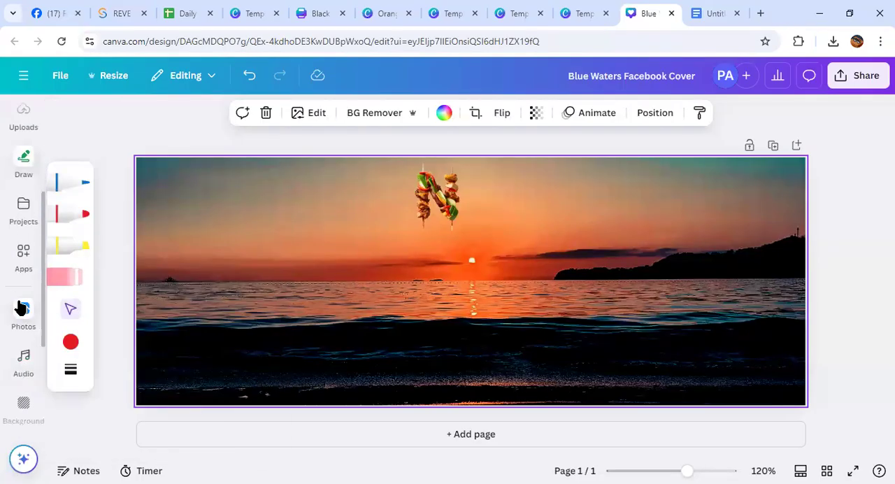
pyautogui.click(24, 255)
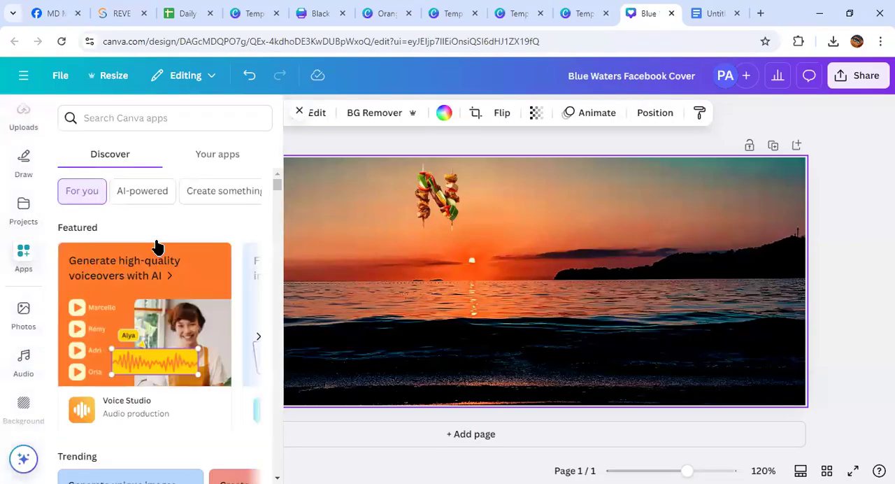
pyautogui.scroll(-5, 156, 245)
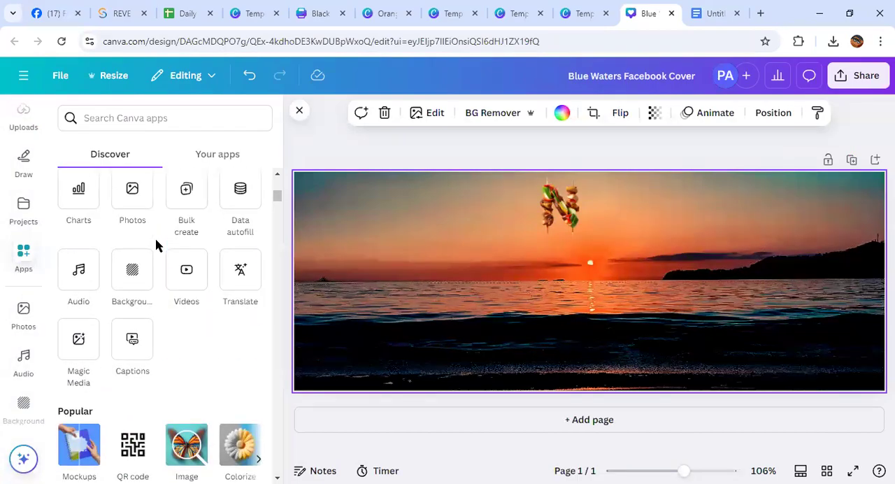
pyautogui.scroll(-7, 160, 276)
pyautogui.scroll(-3, 160, 276)
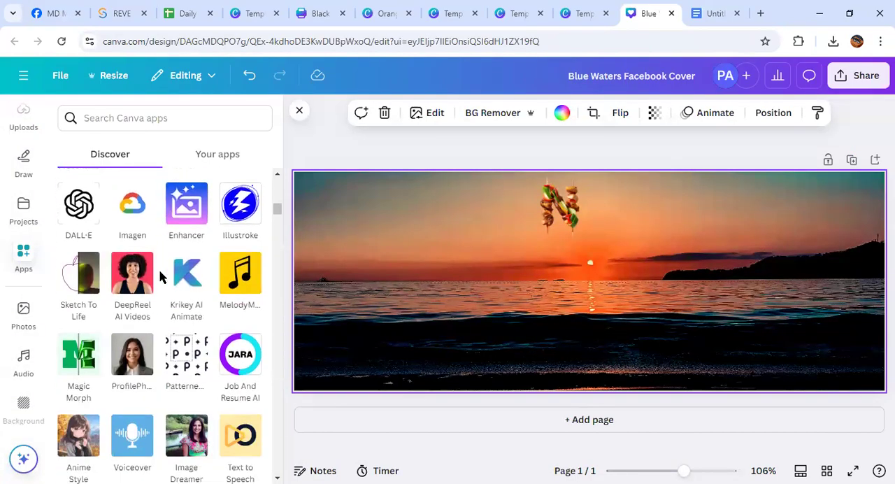
pyautogui.scroll(-3, 147, 283)
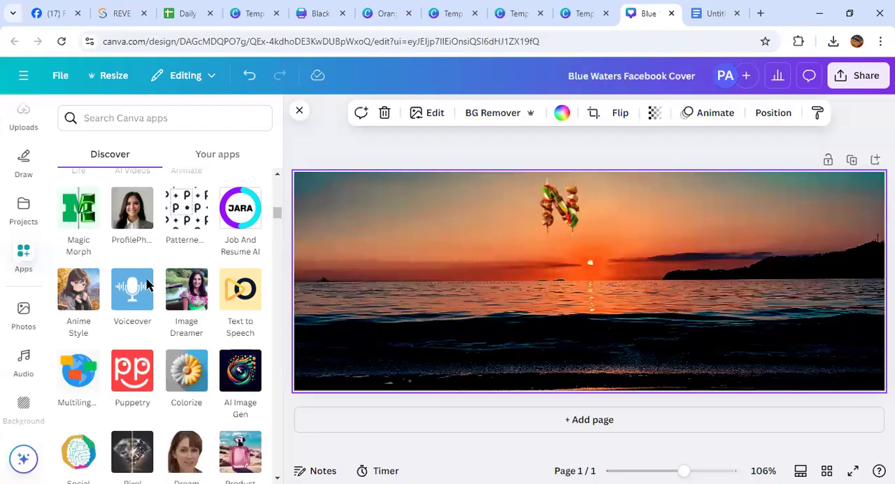
pyautogui.scroll(3, 147, 283)
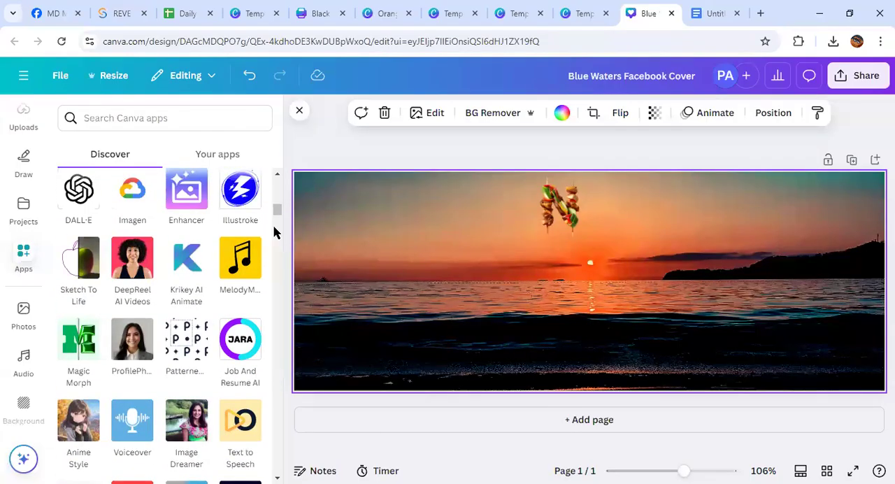
pyautogui.click(299, 113)
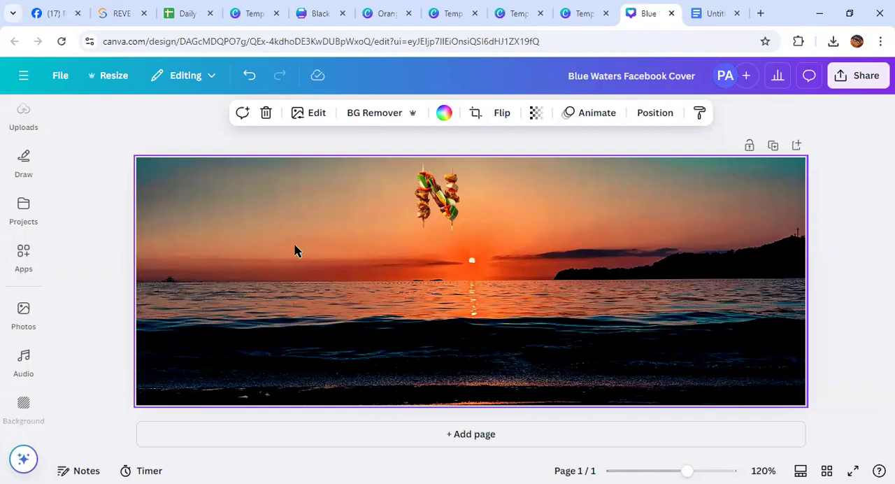
# Enlarge the kebab letter N slightly and move it lower, just above the sun
pyautogui.moveTo(446, 204); pyautogui.dragTo(458, 203)
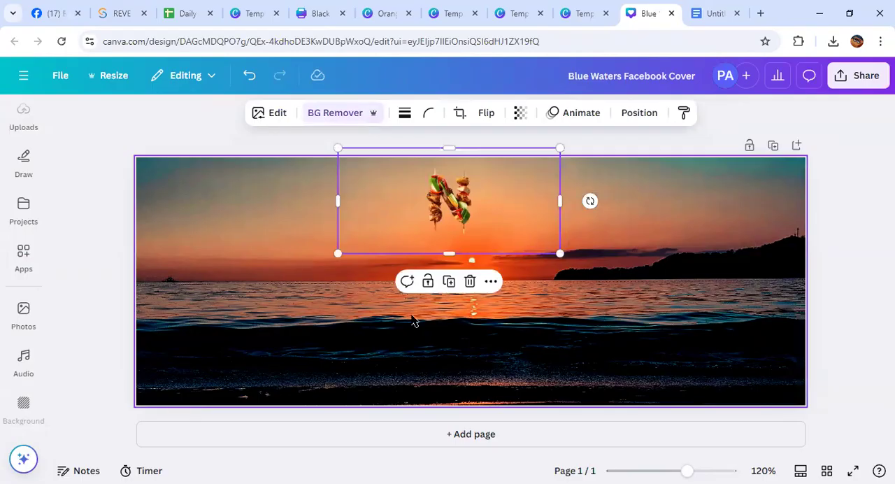
pyautogui.moveTo(557, 255); pyautogui.dragTo(578, 258)
pyautogui.moveTo(472, 208); pyautogui.dragTo(474, 217)
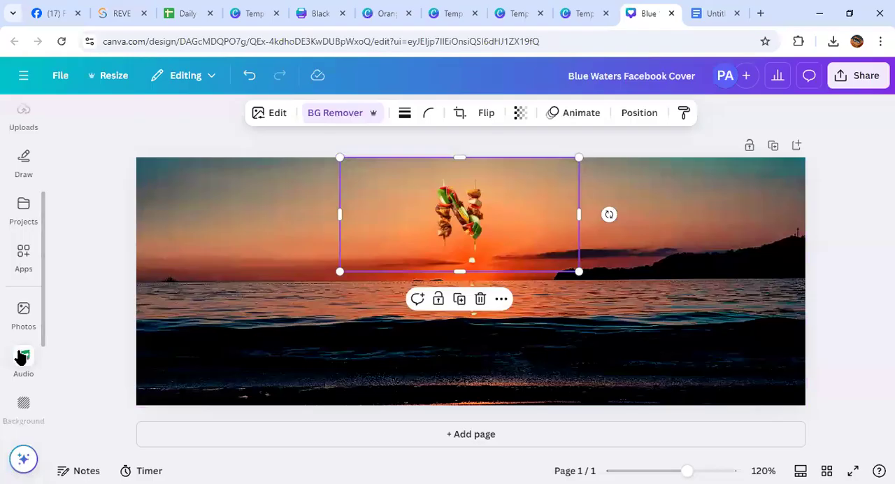
# Open the library of uploaded images
pyautogui.scroll(-3, 19, 371)
pyautogui.scroll(1, 14, 341)
pyautogui.scroll(3, 13, 342)
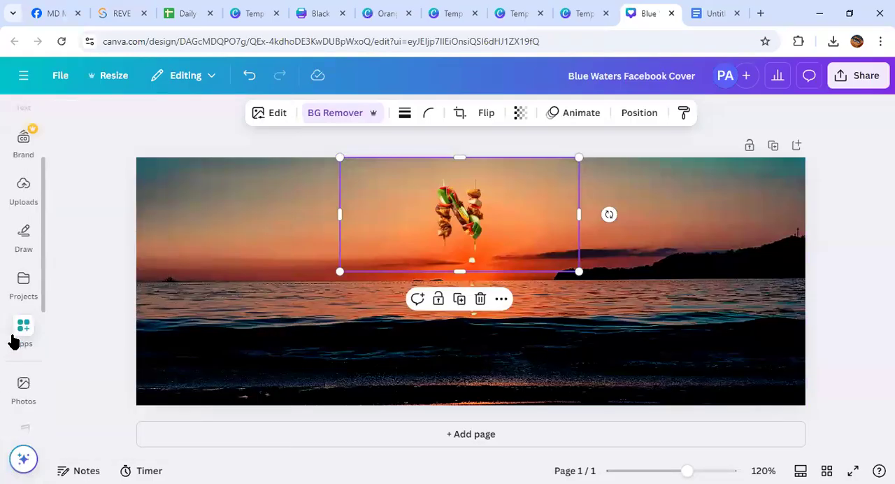
pyautogui.click(20, 183)
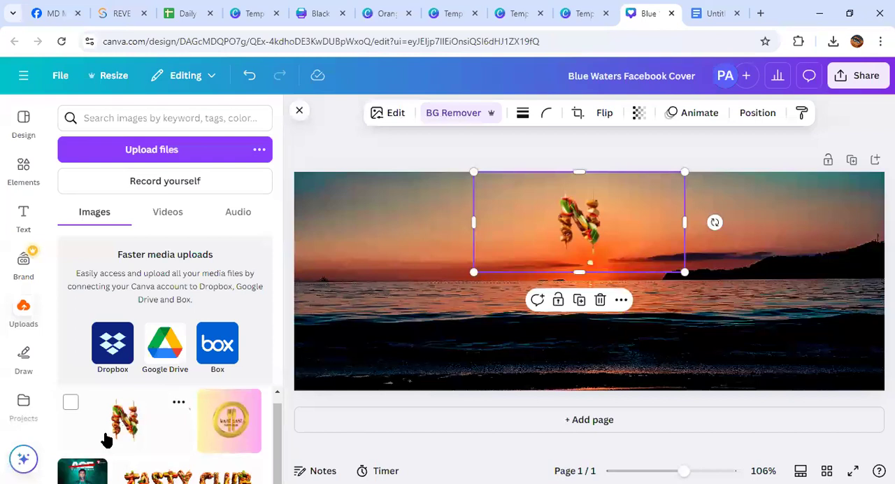
pyautogui.click(70, 468)
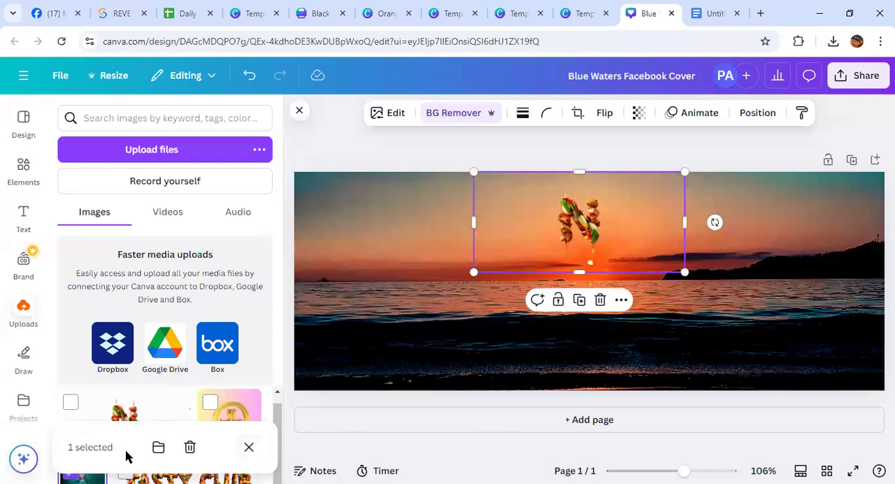
pyautogui.click(249, 446)
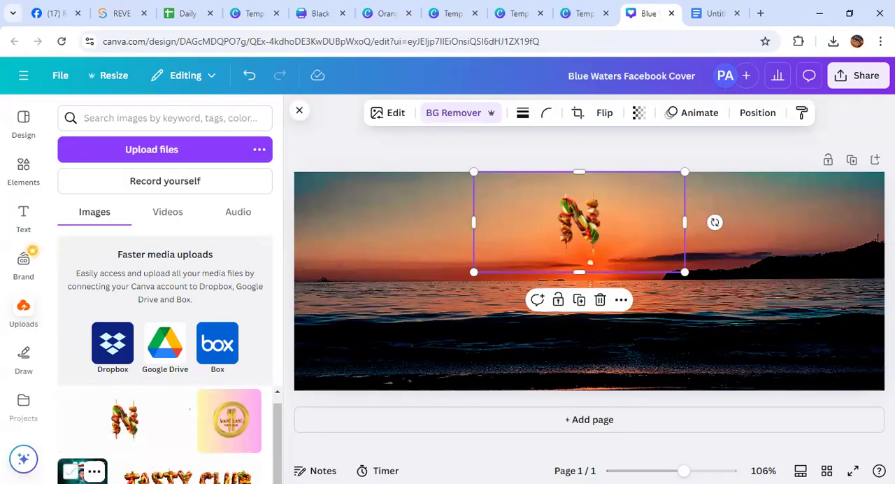
pyautogui.click(70, 470)
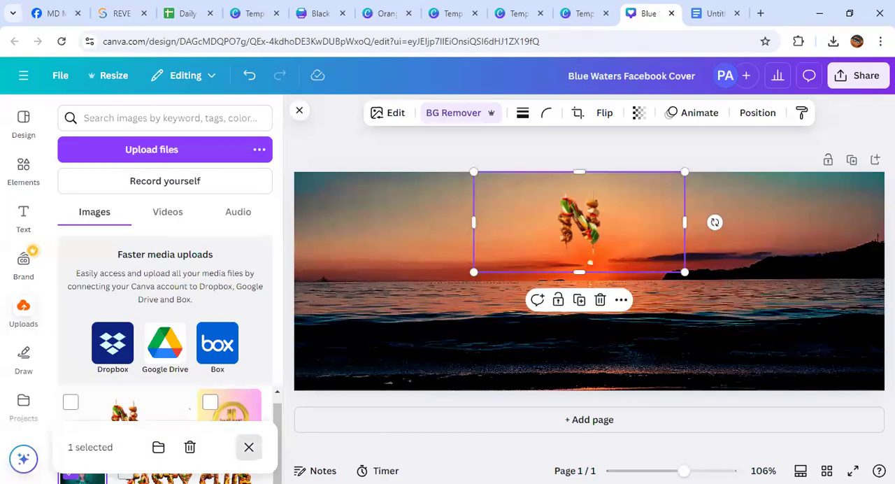
pyautogui.click(249, 446)
# Add the uploaded green cricket poster to the cover, place it near the right edge, and tilt it clockwise
pyautogui.hotkey('ctrl', '-')
pyautogui.hotkey('ctrl', '-')
pyautogui.hotkey('ctrl', '-')
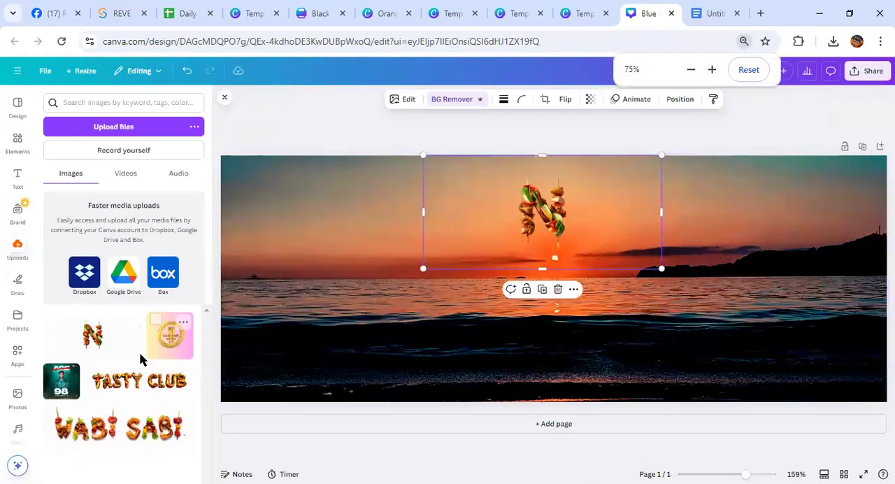
pyautogui.click(61, 388)
pyautogui.moveTo(531, 273); pyautogui.dragTo(777, 256)
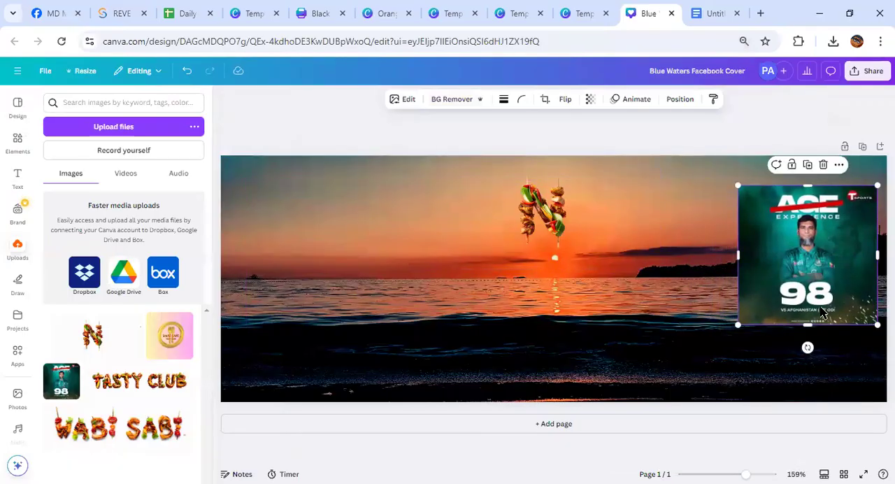
pyautogui.moveTo(807, 347); pyautogui.dragTo(777, 341)
# Search the elements for "frame" and add the photo with the ornate gold picture frame to the cover
pyautogui.click(10, 150)
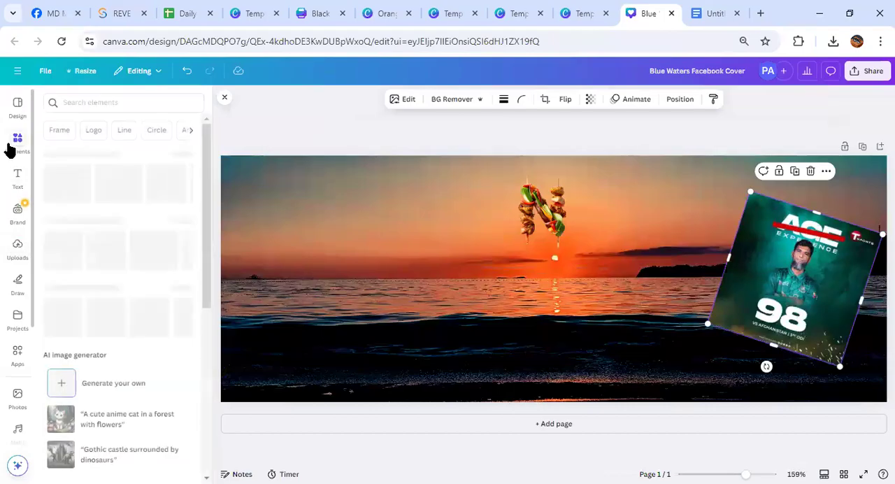
pyautogui.click(94, 103)
pyautogui.write('frame')
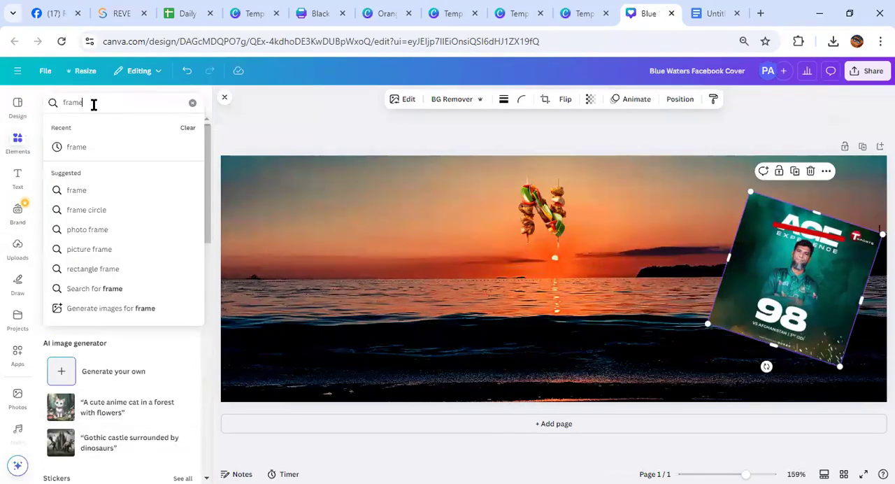
pyautogui.press('Return')
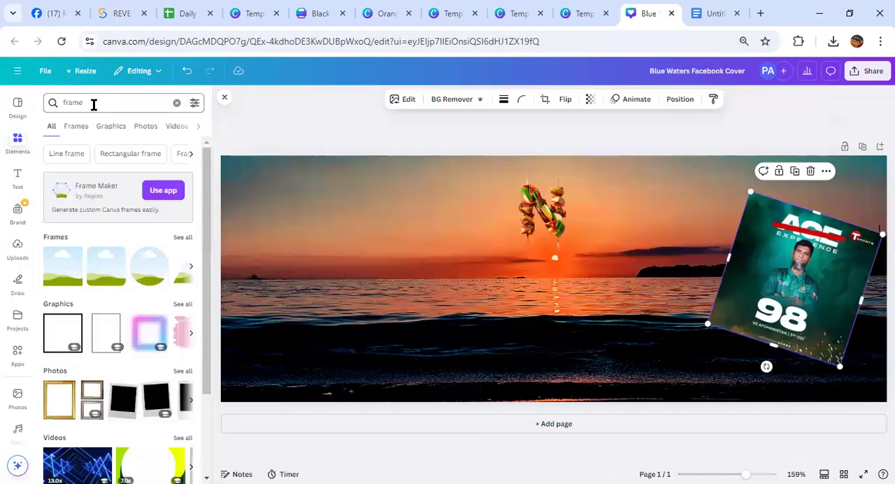
pyautogui.scroll(-3, 120, 300)
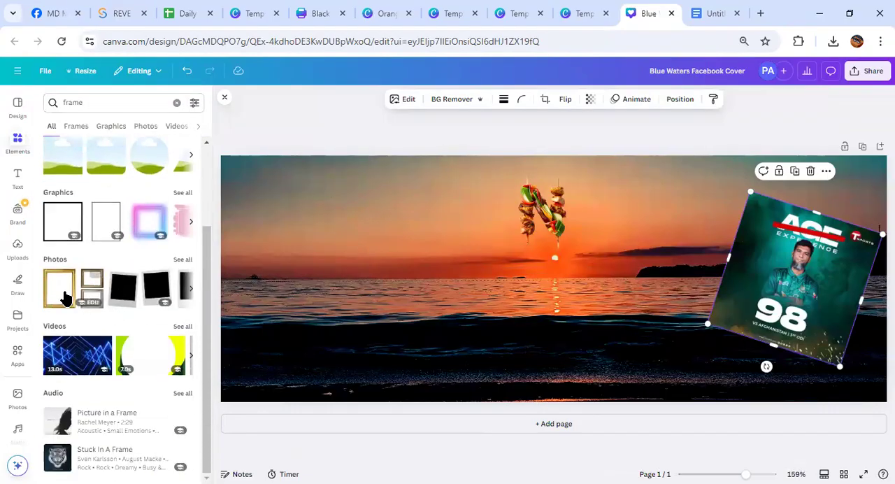
pyautogui.click(65, 297)
# Move the cricket poster into the large gold frame, straighten it, and resize it to fill the frame opening
pyautogui.moveTo(738, 252); pyautogui.dragTo(501, 305)
pyautogui.moveTo(517, 370); pyautogui.dragTo(519, 347)
pyautogui.moveTo(445, 367); pyautogui.dragTo(469, 363)
pyautogui.moveTo(464, 289); pyautogui.dragTo(472, 287)
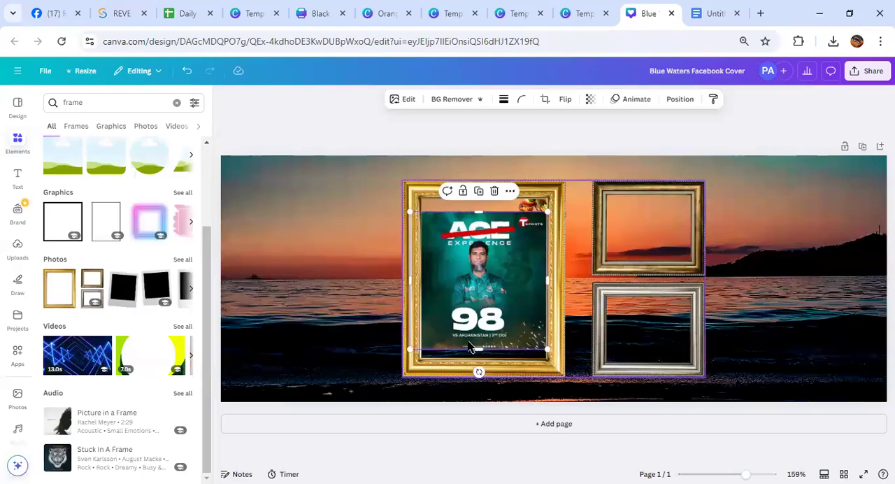
pyautogui.moveTo(469, 347); pyautogui.dragTo(474, 361)
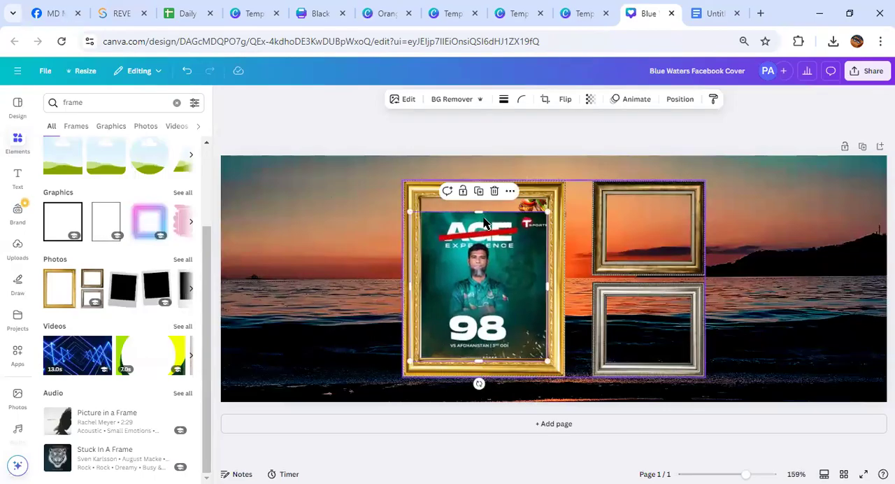
pyautogui.moveTo(478, 210); pyautogui.dragTo(485, 195)
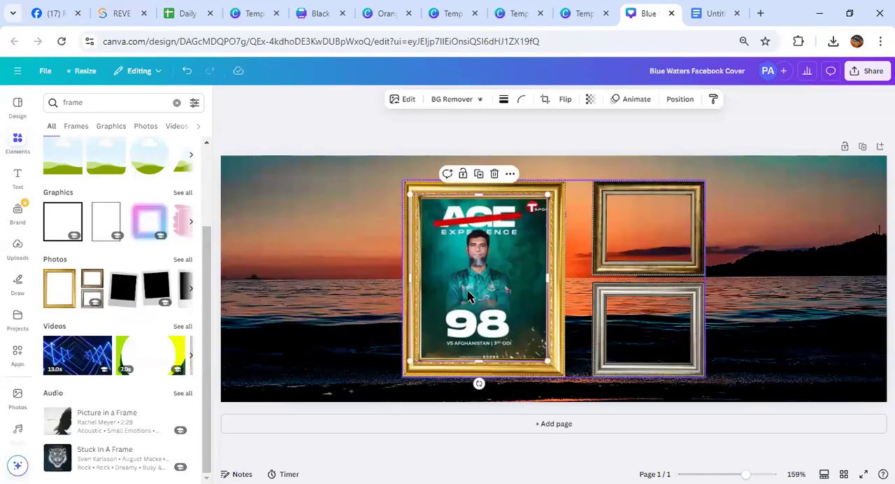
# Move the gold picture-frame image out past the cover's upper right corner and shift the cricket poster onto the right half
pyautogui.click(320, 279)
pyautogui.moveTo(398, 193); pyautogui.dragTo(891, 70)
pyautogui.moveTo(438, 251); pyautogui.dragTo(637, 248)
# Add the frame with three equal vertical panels from the full set of frame results and fill its middle panel with the cricket poster
pyautogui.scroll(1, 128, 250)
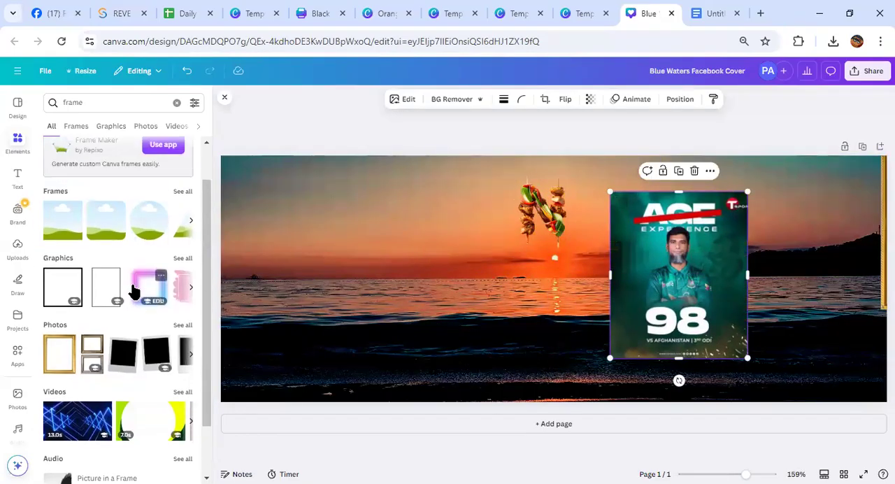
pyautogui.click(179, 195)
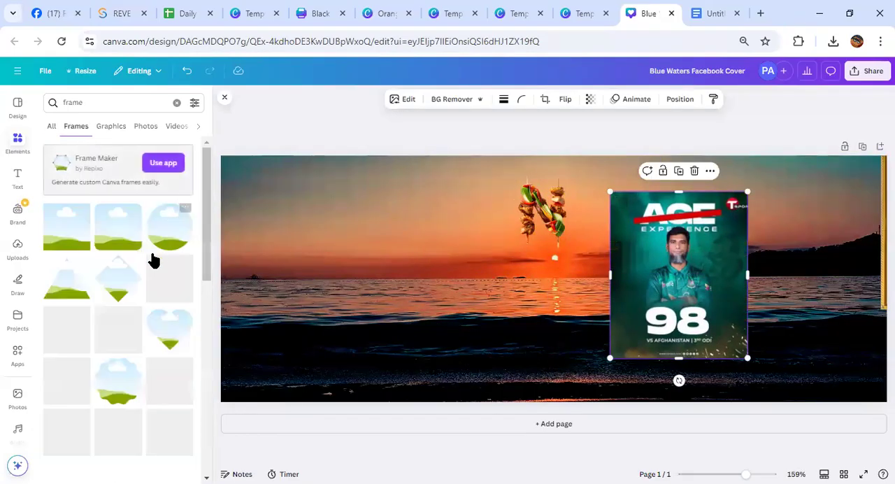
pyautogui.scroll(-4, 152, 348)
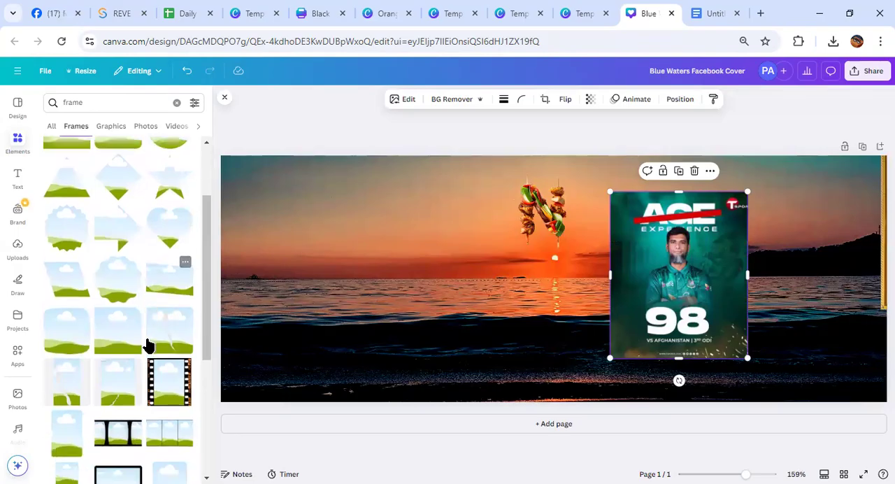
pyautogui.scroll(-1, 142, 358)
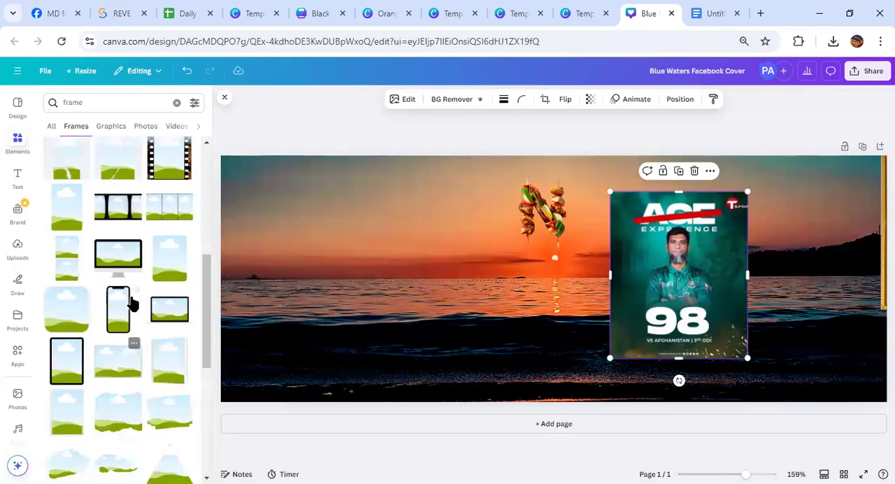
pyautogui.click(179, 208)
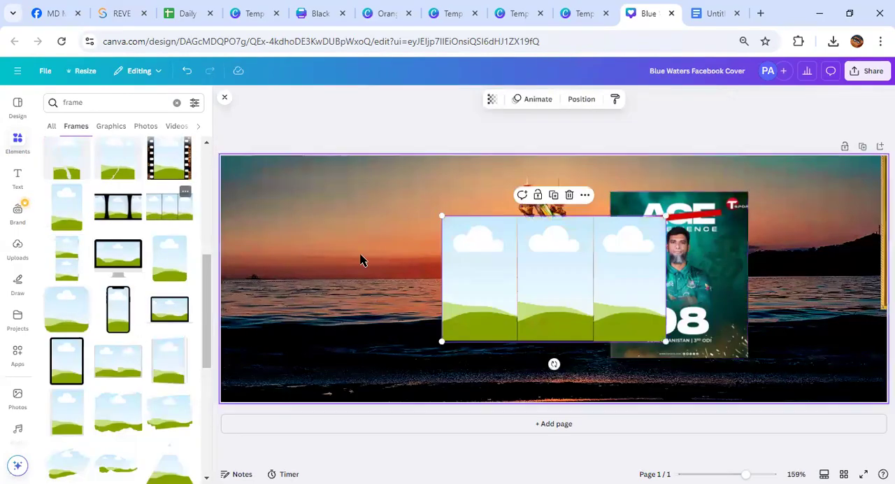
pyautogui.click(674, 259)
pyautogui.moveTo(734, 247); pyautogui.dragTo(559, 276)
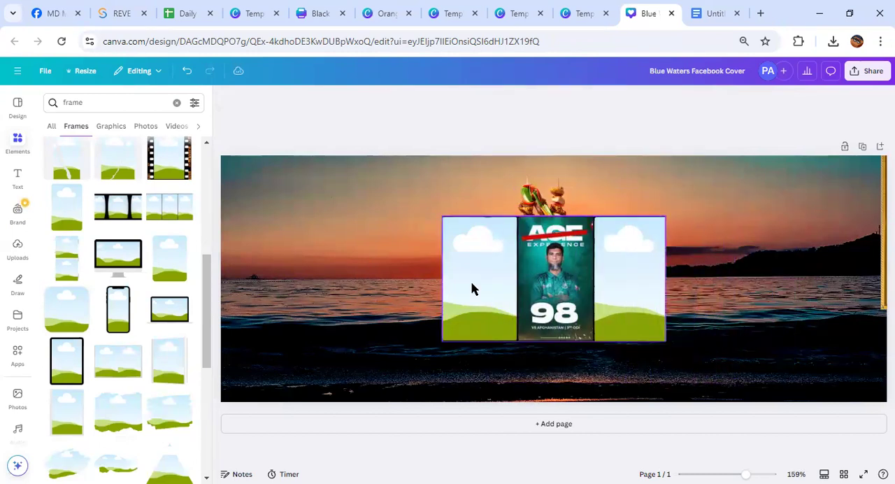
# Add the black film-strip frame to the right half of the cover and drag the poster-filled three-panel frame off the page
pyautogui.scroll(-3, 123, 310)
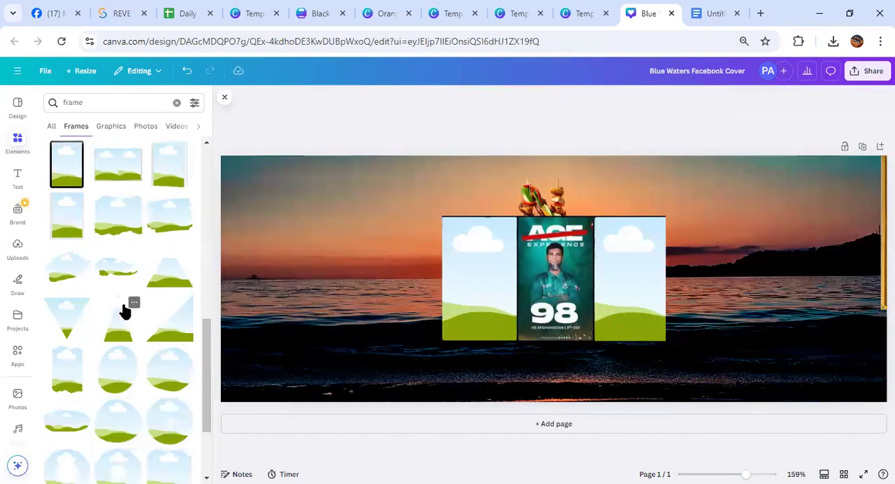
pyautogui.scroll(3, 117, 321)
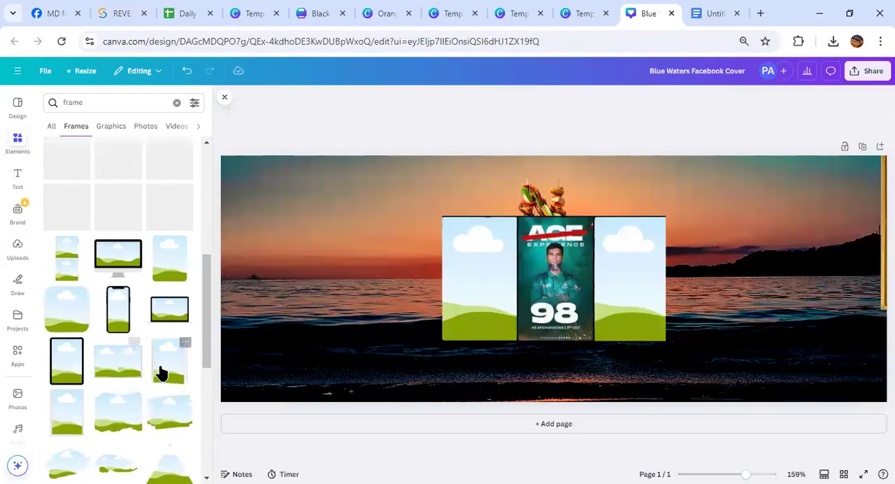
pyautogui.moveTo(116, 207); pyautogui.dragTo(398, 281)
pyautogui.moveTo(550, 294); pyautogui.dragTo(731, 273)
pyautogui.click(413, 274)
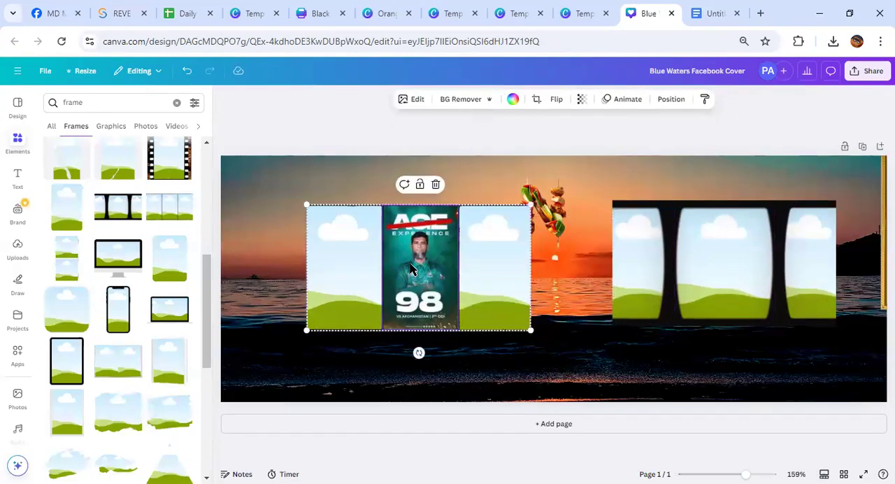
pyautogui.moveTo(419, 279); pyautogui.dragTo(537, 93)
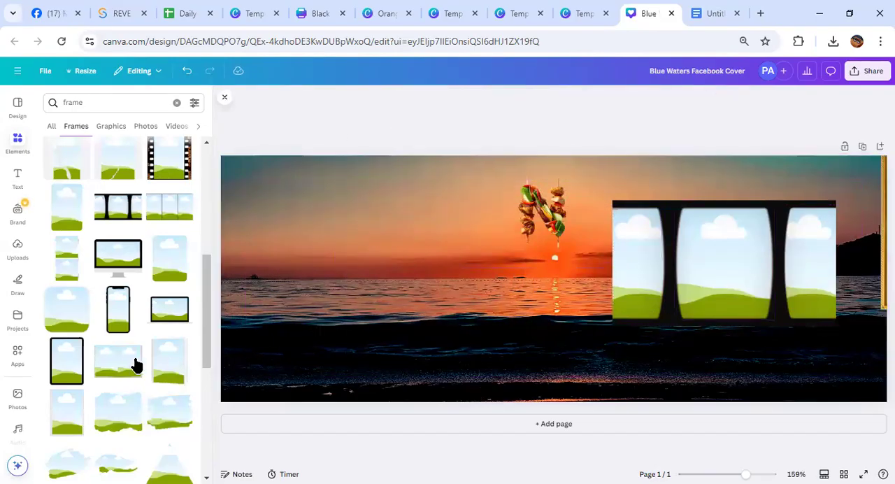
# Add the frame of three stacked horizontal strips and place it on the left half of the cover
pyautogui.scroll(-4, 130, 358)
pyautogui.scroll(2, 144, 412)
pyautogui.scroll(-2, 144, 414)
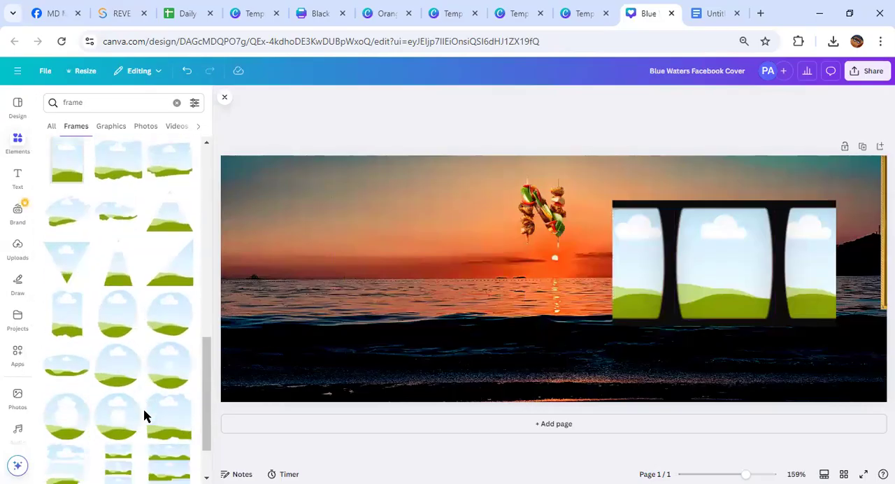
pyautogui.scroll(-2, 143, 411)
pyautogui.click(161, 354)
pyautogui.moveTo(549, 323); pyautogui.dragTo(406, 305)
# Drag the stacked-strip frame off the page and shift the film-strip frame slightly up and to the left
pyautogui.scroll(-4, 175, 321)
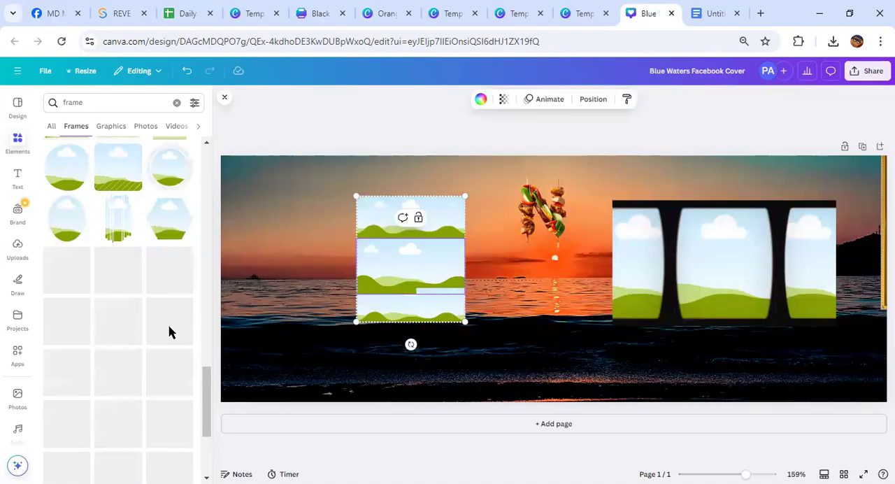
pyautogui.scroll(3, 169, 332)
pyautogui.scroll(-3, 98, 310)
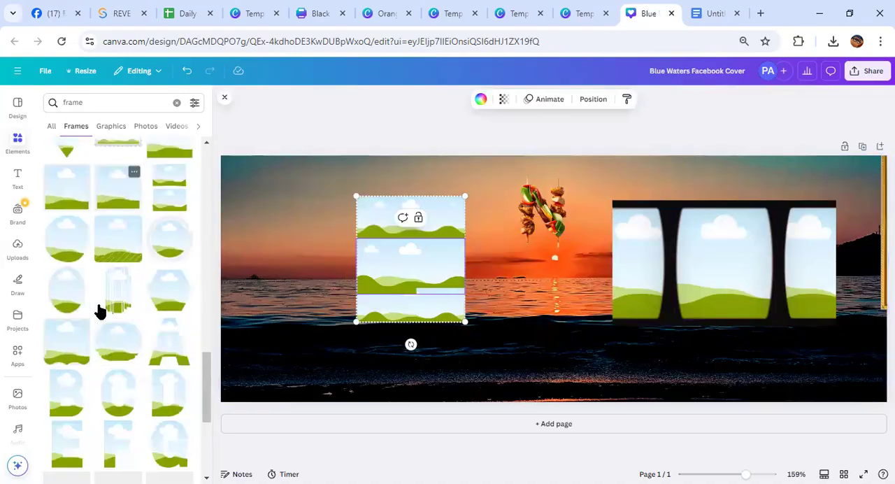
pyautogui.scroll(10, 91, 307)
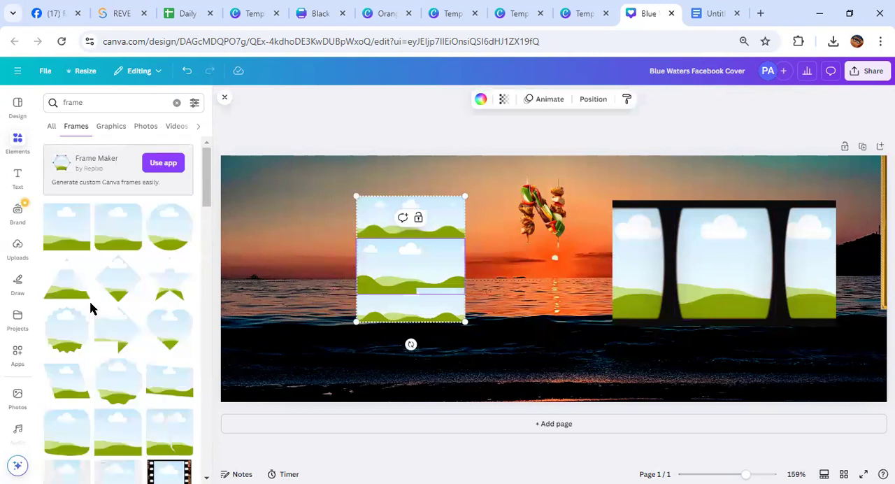
pyautogui.moveTo(382, 286); pyautogui.dragTo(421, 92)
pyautogui.moveTo(808, 268)
pyautogui.mouseDown()
pyautogui.moveTo(852, 242)
pyautogui.moveTo(775, 276)
pyautogui.moveTo(803, 256)
pyautogui.mouseUp()
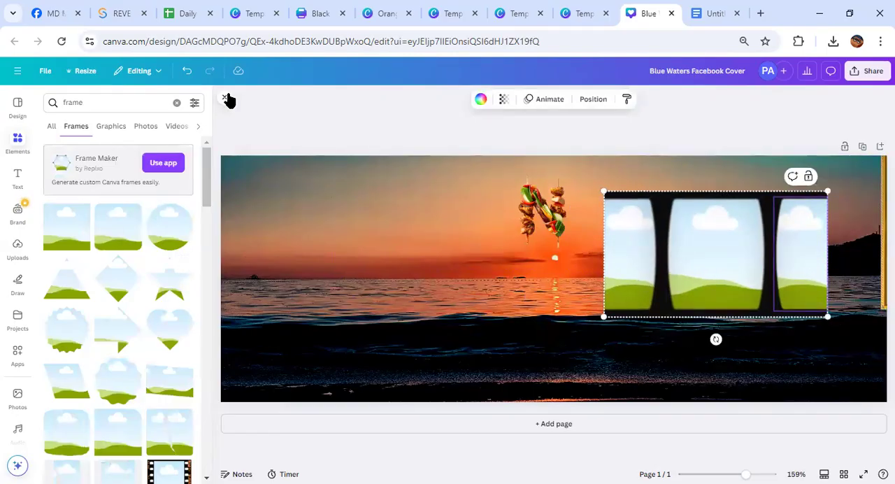
# Add the uploaded green cricket poster and the round gold WABI SABI TASTY CLUB logo to the cover
pyautogui.click(226, 97)
pyautogui.scroll(-1, 19, 339)
pyautogui.moveTo(18, 341)
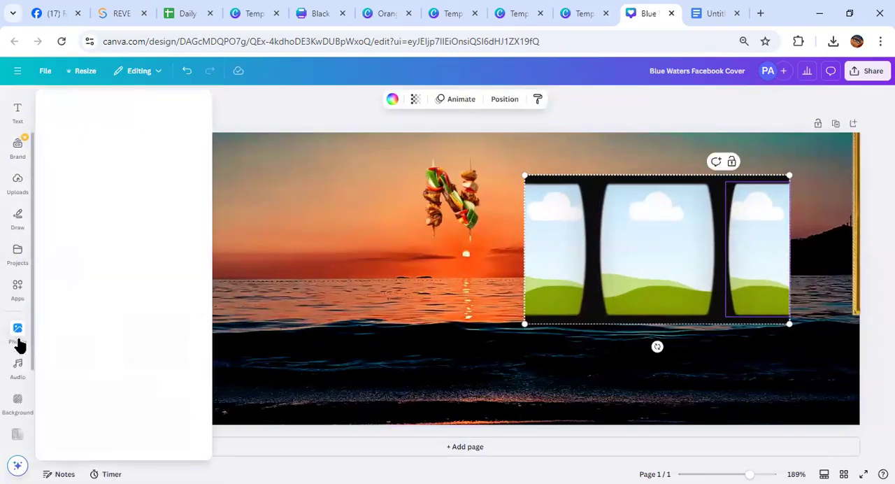
pyautogui.scroll(1, 7, 283)
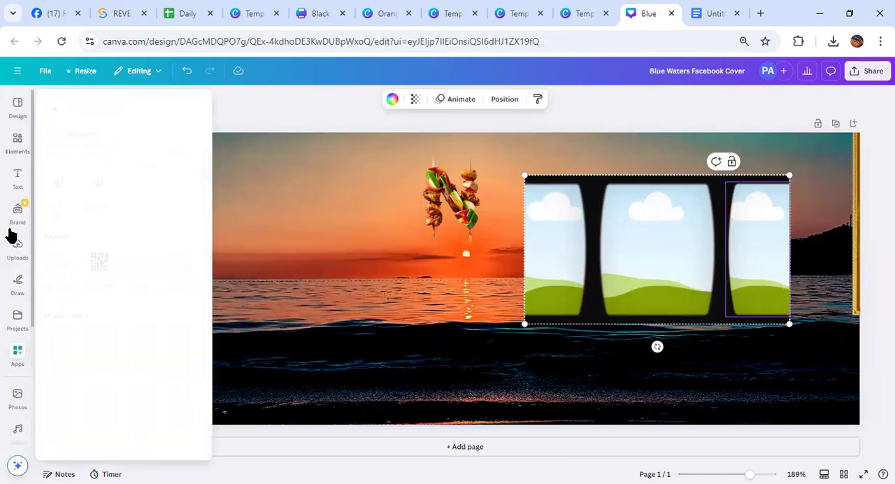
pyautogui.click(18, 258)
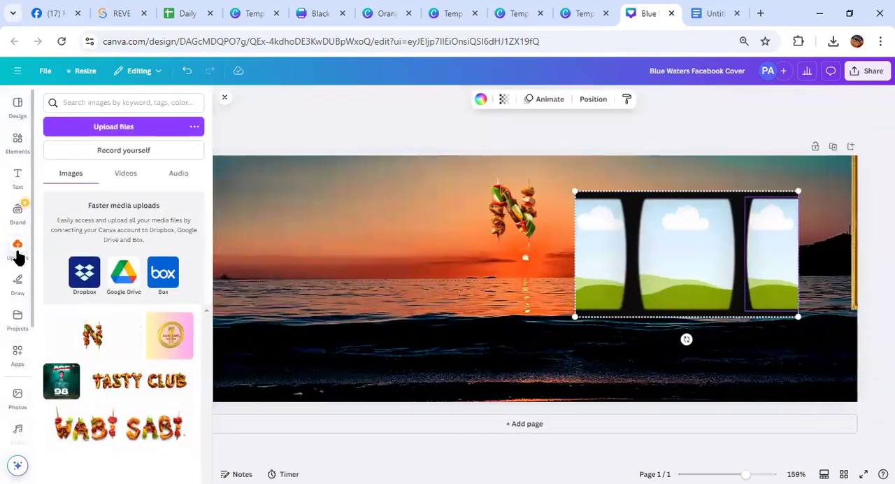
pyautogui.click(76, 383)
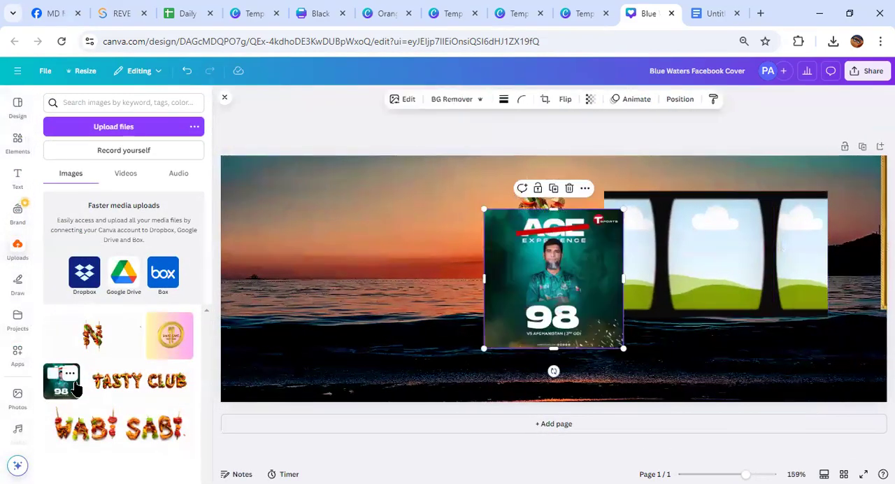
pyautogui.click(170, 337)
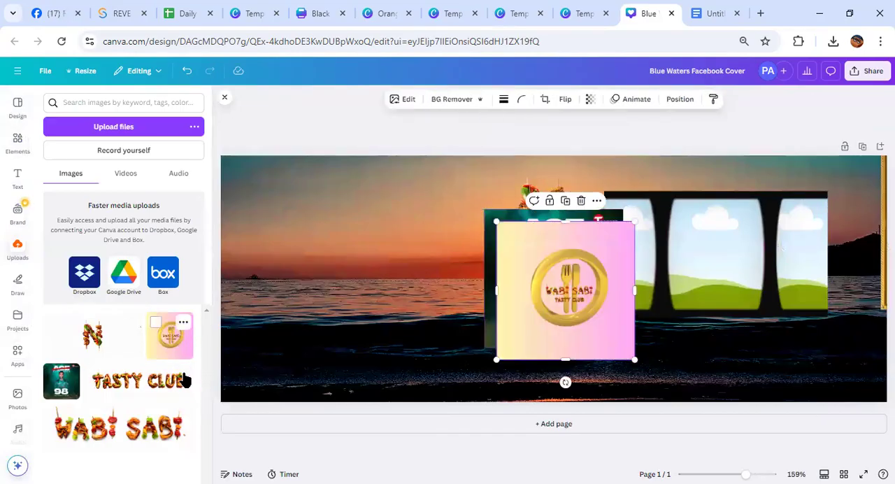
# Add the uploaded WABI SABI kebab lettering, remove its background, and move it to the cover's upper edge
pyautogui.click(176, 418)
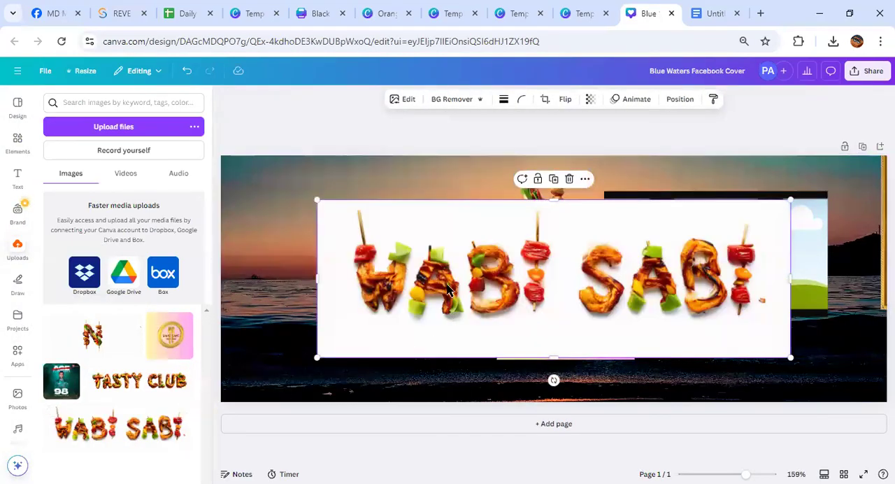
pyautogui.click(455, 98)
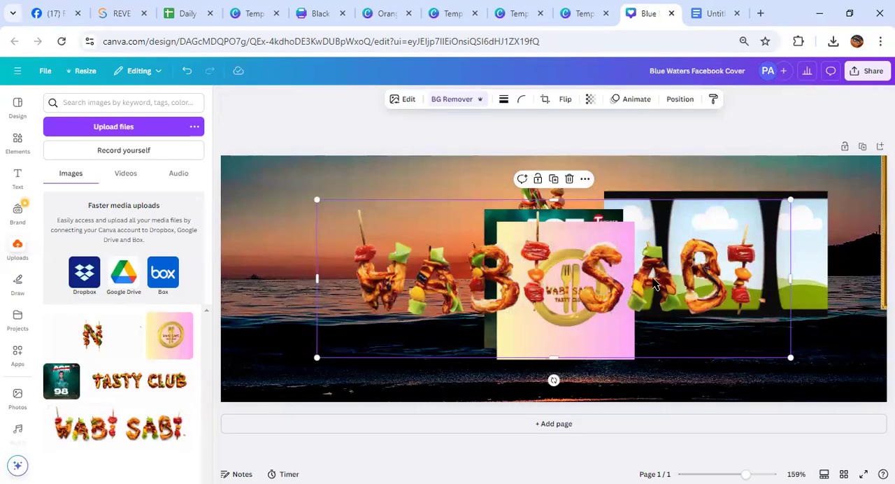
pyautogui.moveTo(654, 283); pyautogui.dragTo(523, 155)
# Fill the film-strip frame's right panel with the WABI SABI logo and its middle panel with the cricket poster
pyautogui.click(558, 303)
pyautogui.moveTo(559, 302); pyautogui.dragTo(799, 253)
pyautogui.moveTo(552, 280); pyautogui.dragTo(706, 265)
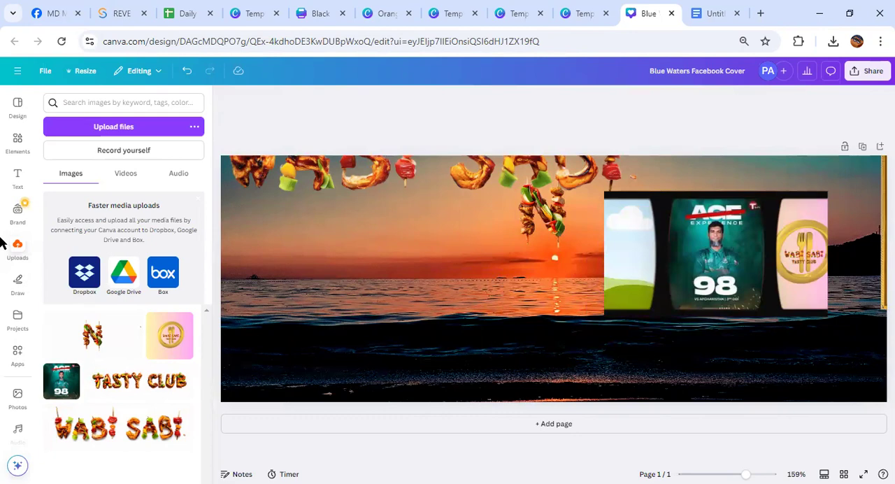
# Upload the photo of the man in the blue shirt with folded arms from the Downloads folder
pyautogui.click(17, 251)
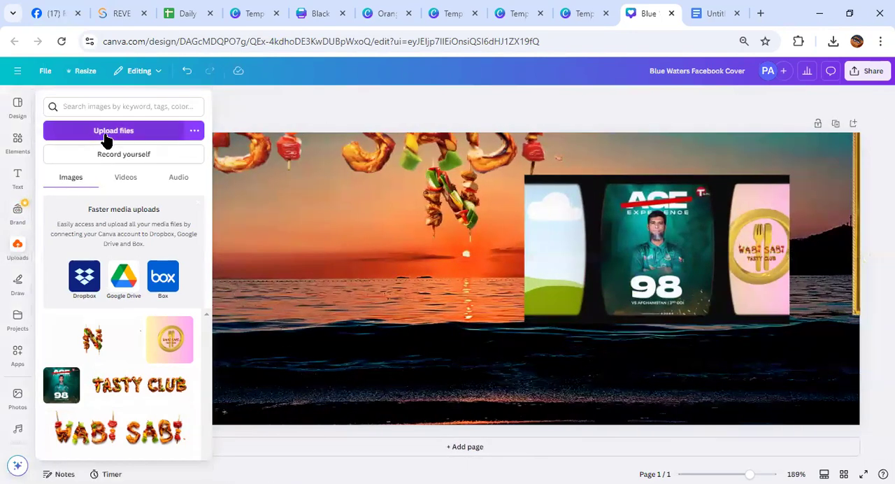
pyautogui.click(109, 135)
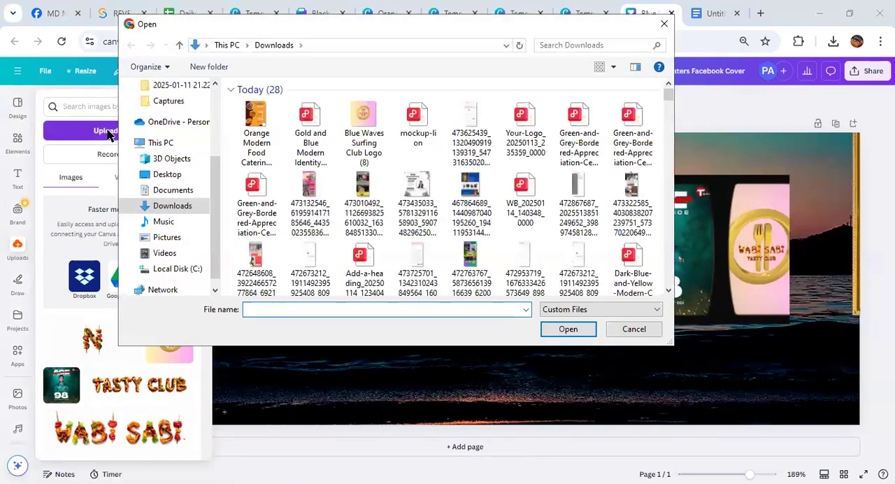
pyautogui.scroll(-5, 360, 256)
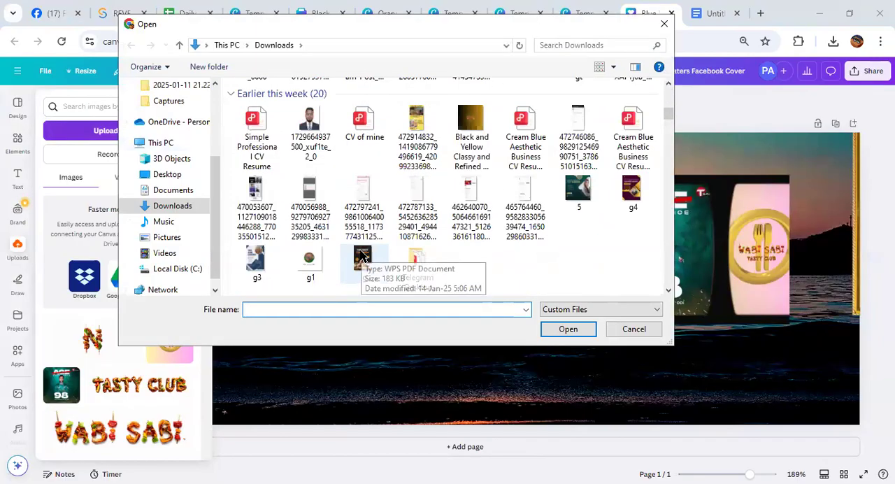
pyautogui.scroll(-3, 360, 256)
pyautogui.scroll(-2, 361, 256)
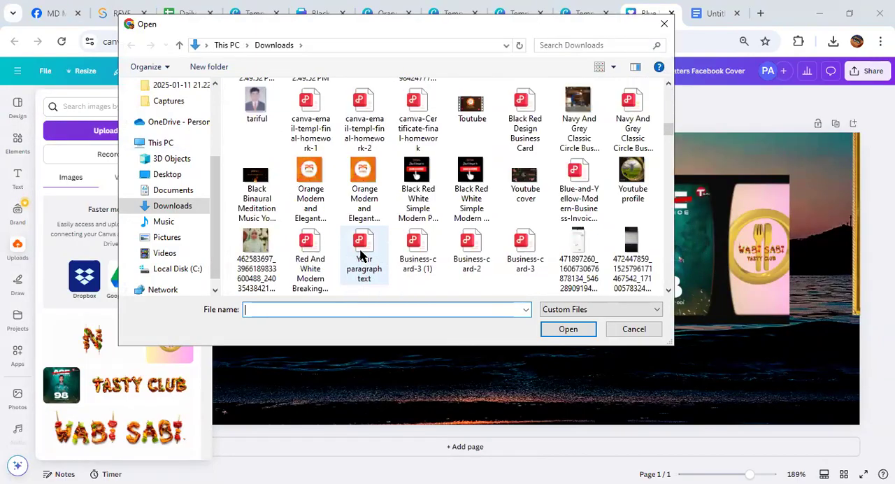
pyautogui.scroll(-5, 361, 256)
pyautogui.scroll(-10, 361, 256)
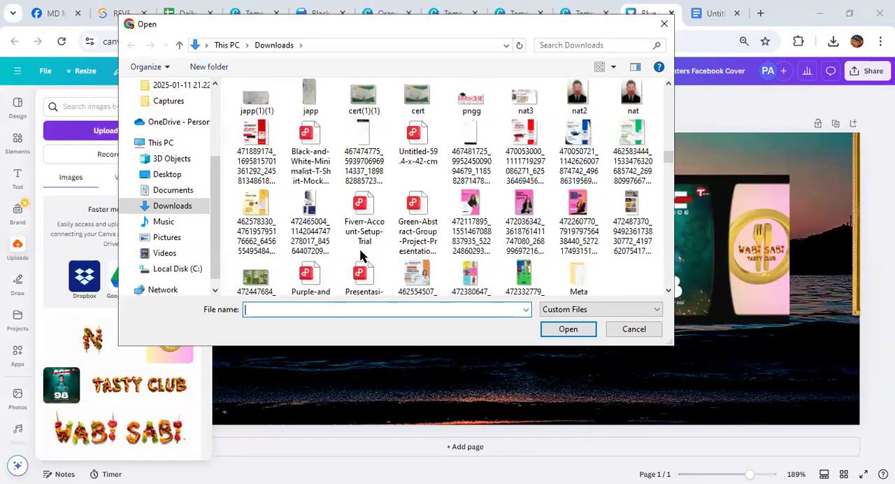
pyautogui.scroll(-5, 361, 256)
pyautogui.scroll(-10, 361, 255)
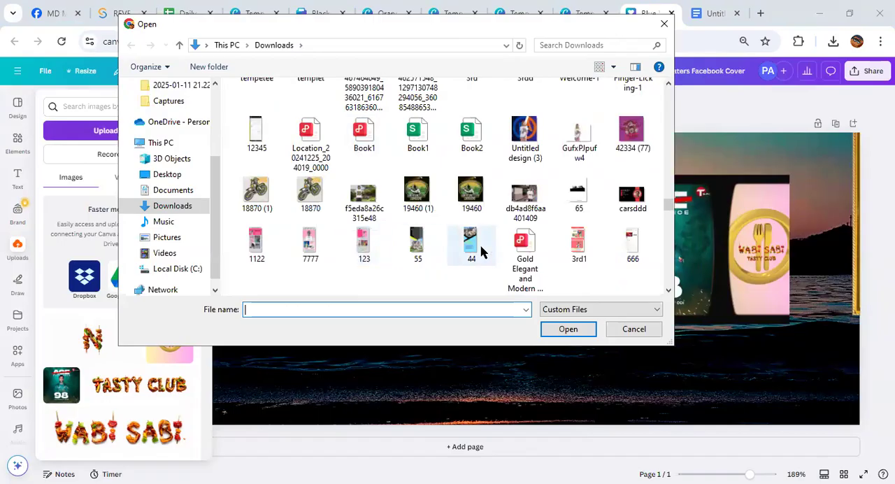
pyautogui.scroll(-3, 402, 222)
pyautogui.scroll(-5, 401, 223)
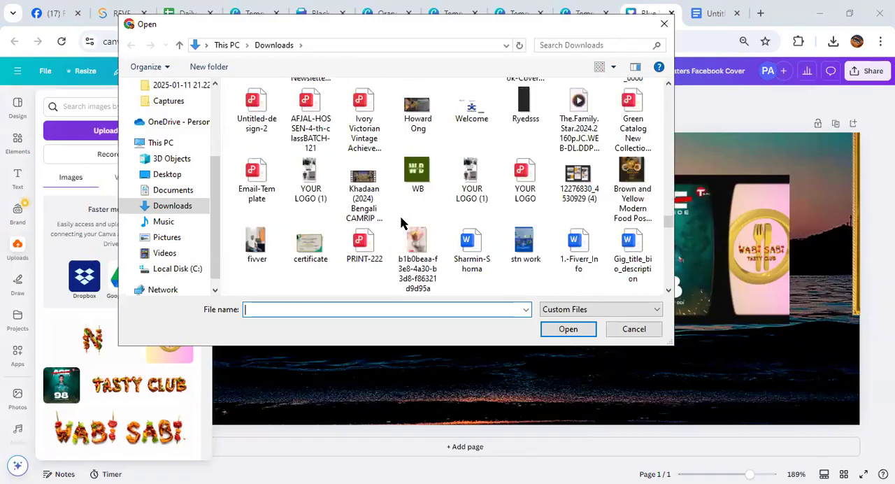
pyautogui.scroll(-12, 401, 222)
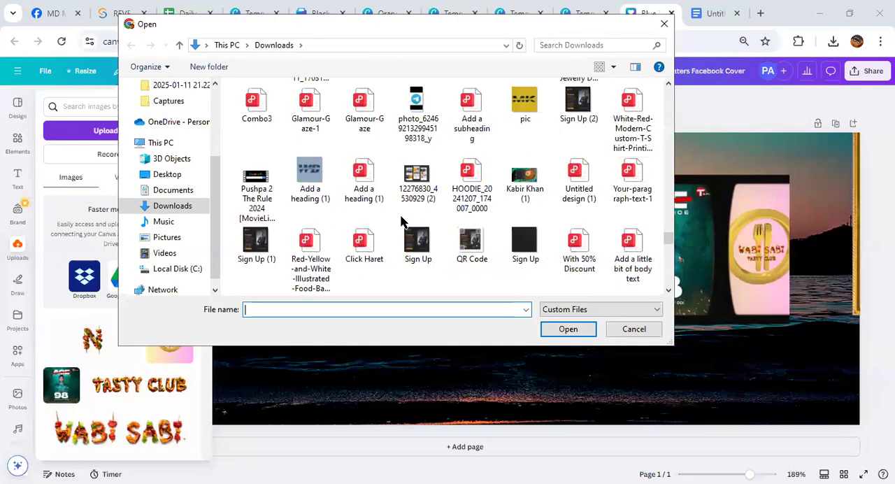
pyautogui.scroll(-12, 402, 222)
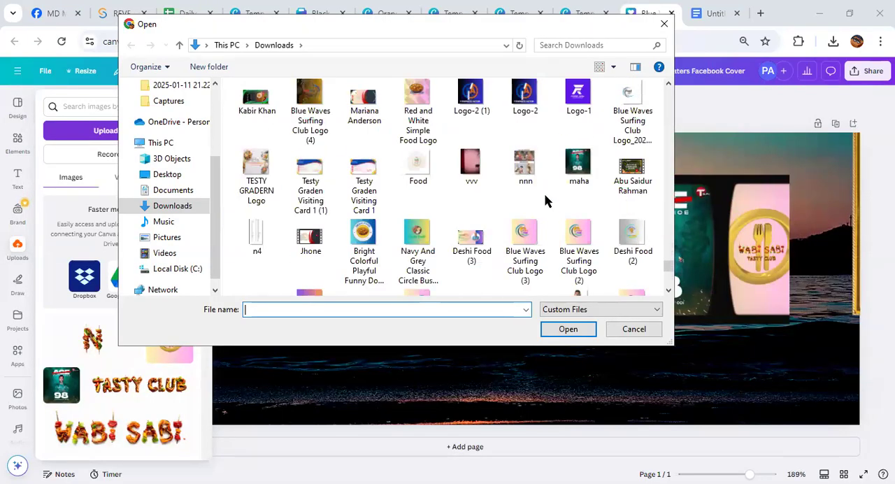
pyautogui.scroll(-2, 552, 203)
pyautogui.click(578, 173)
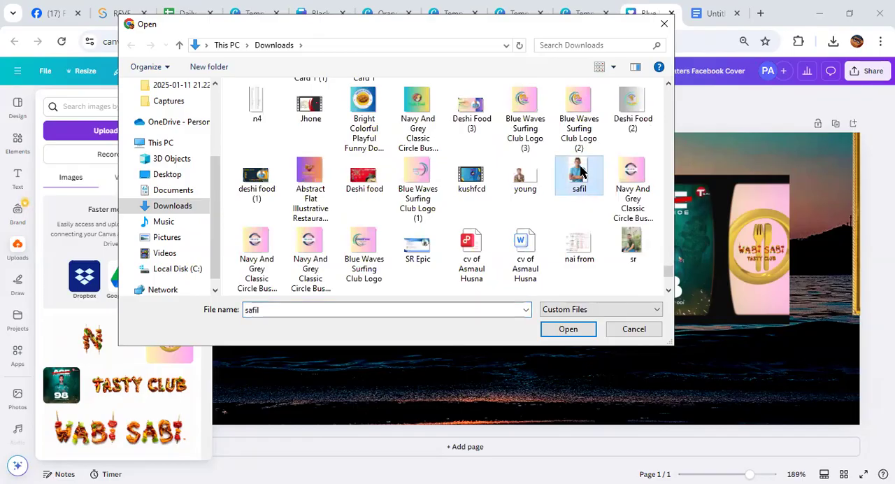
pyautogui.click(577, 332)
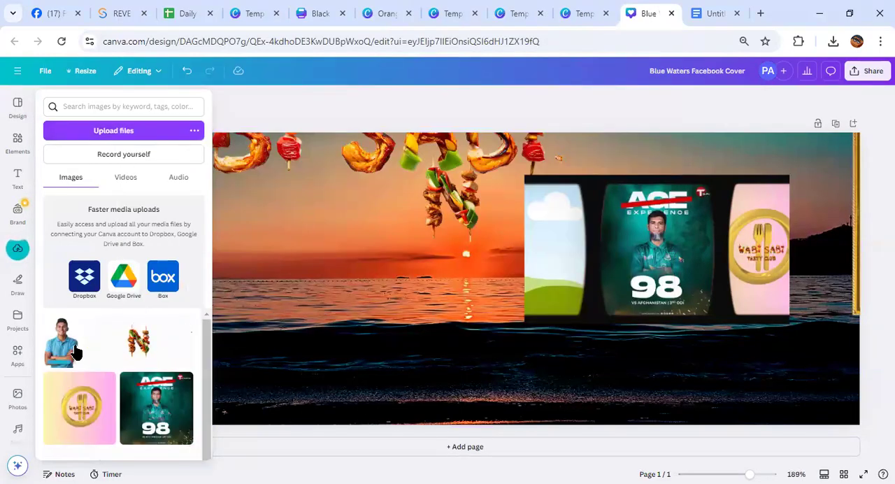
pyautogui.moveTo(76, 352)
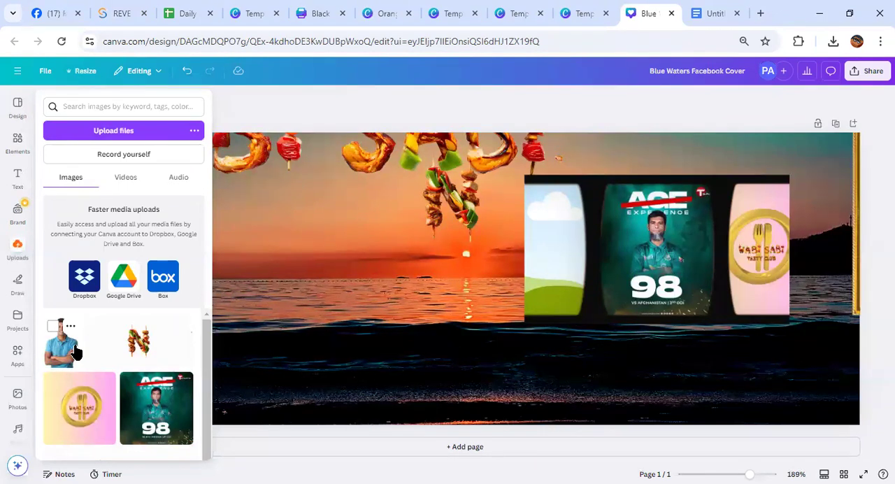
# Fill the film-strip frame's left panel with the uploaded photo of the man in the blue shirt
pyautogui.click(70, 343)
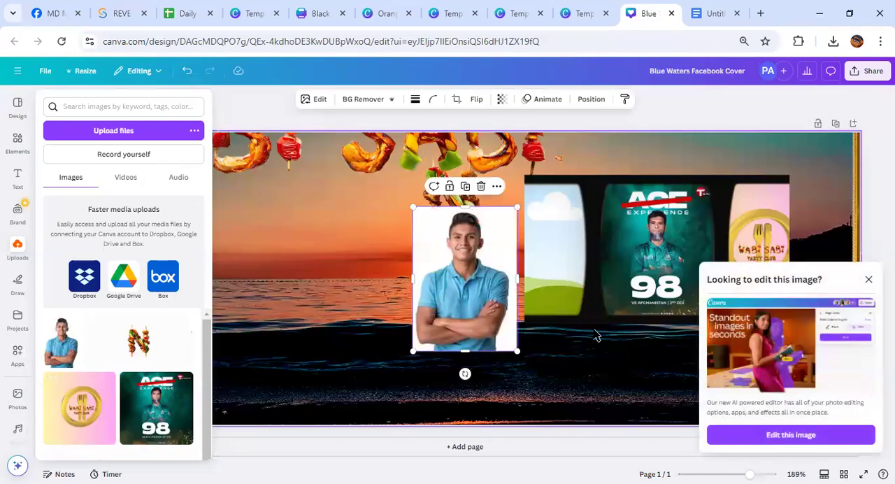
pyautogui.moveTo(493, 269); pyautogui.dragTo(552, 251)
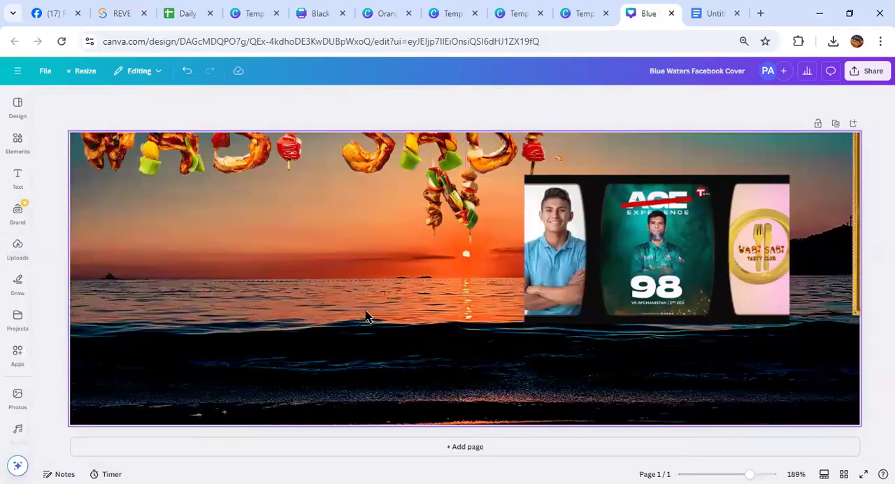
pyautogui.click(633, 244)
# Add a heart-shaped frame to the cover, left of the film strip
pyautogui.click(17, 140)
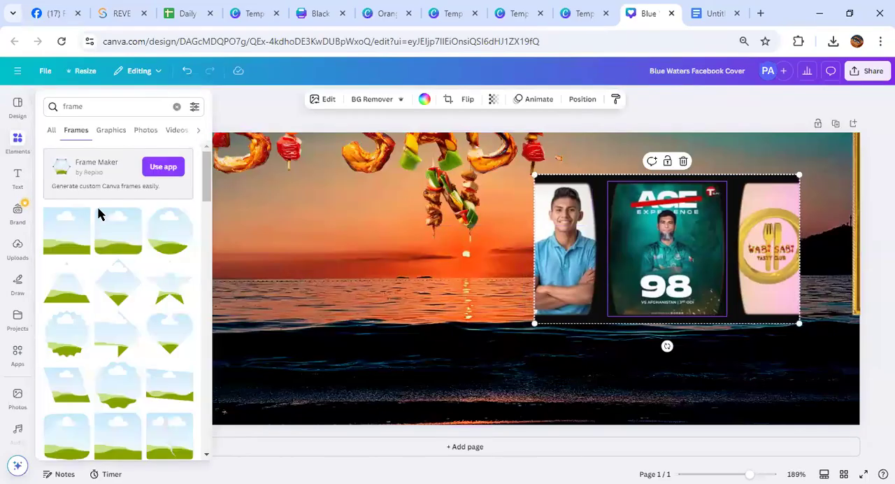
pyautogui.scroll(-3, 104, 224)
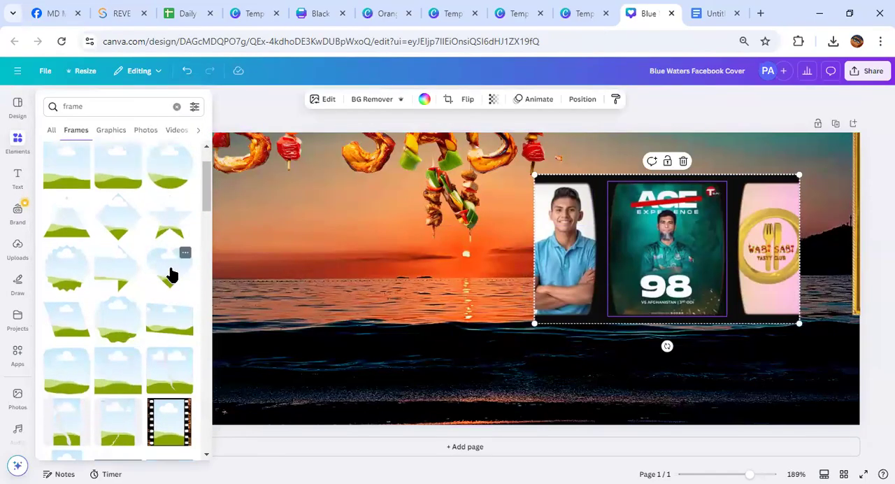
pyautogui.click(172, 275)
pyautogui.moveTo(425, 286); pyautogui.dragTo(340, 280)
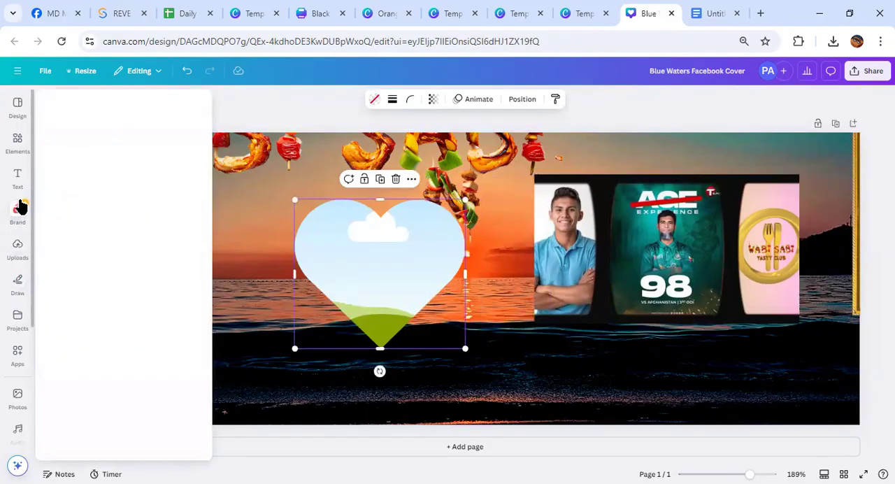
# Fill the heart frame with the photo of the man in the blue shirt, and delete the heart
pyautogui.click(18, 253)
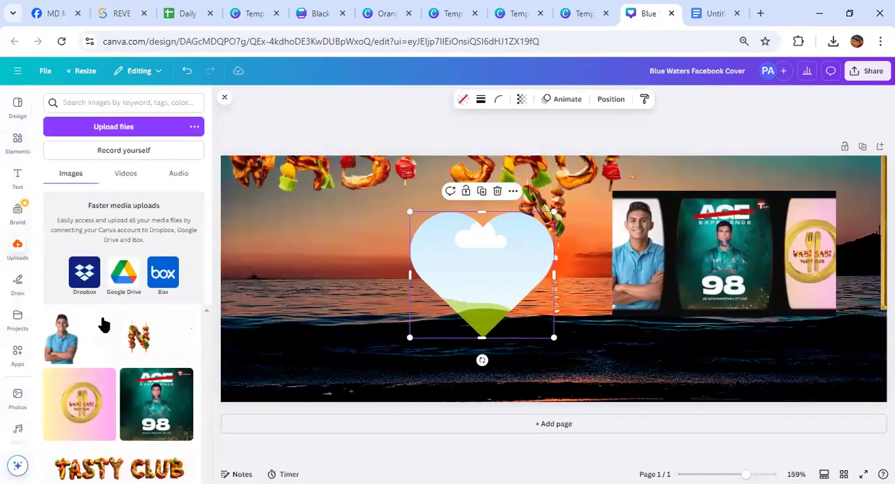
pyautogui.click(62, 339)
pyautogui.moveTo(552, 280); pyautogui.dragTo(467, 274)
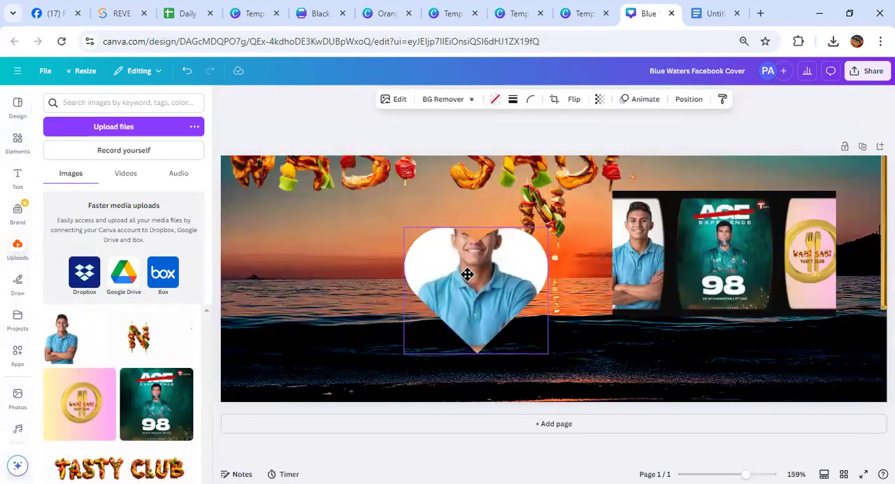
pyautogui.click(62, 327)
pyautogui.moveTo(577, 301); pyautogui.dragTo(511, 324)
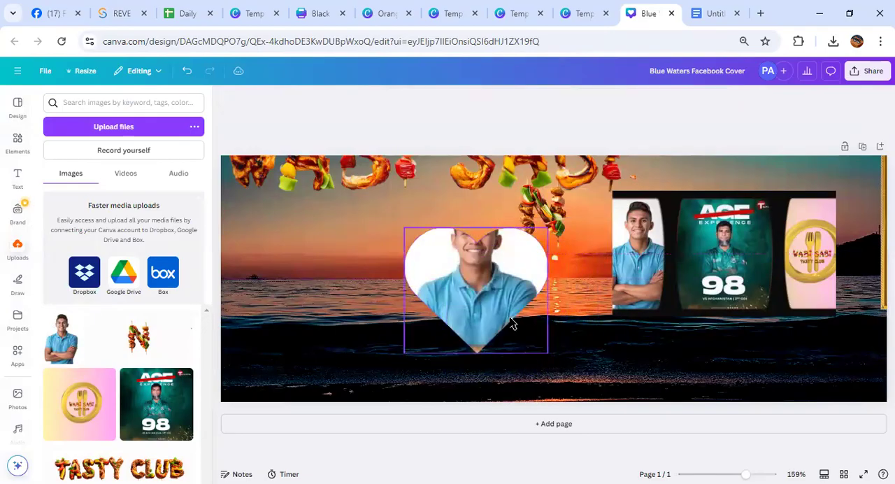
pyautogui.click(430, 290)
pyautogui.press('Delete')
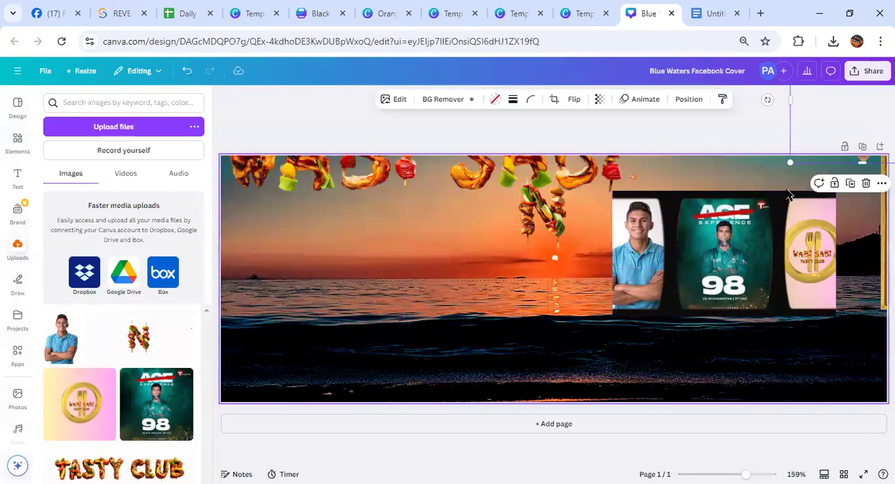
# Shift the film-strip frame slightly right and clear the stray italic text and gold frame from the cover's right edge
pyautogui.moveTo(785, 253); pyautogui.dragTo(806, 248)
pyautogui.moveTo(881, 212); pyautogui.dragTo(768, 234)
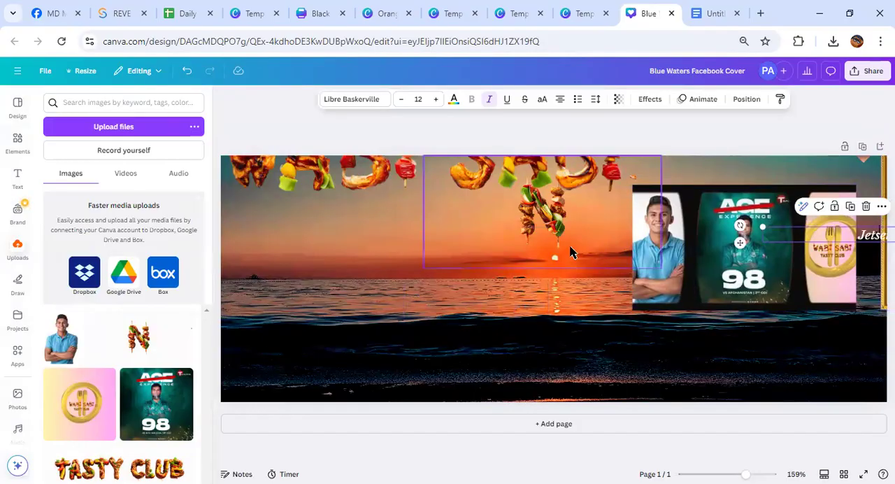
pyautogui.scroll(-5, 535, 282)
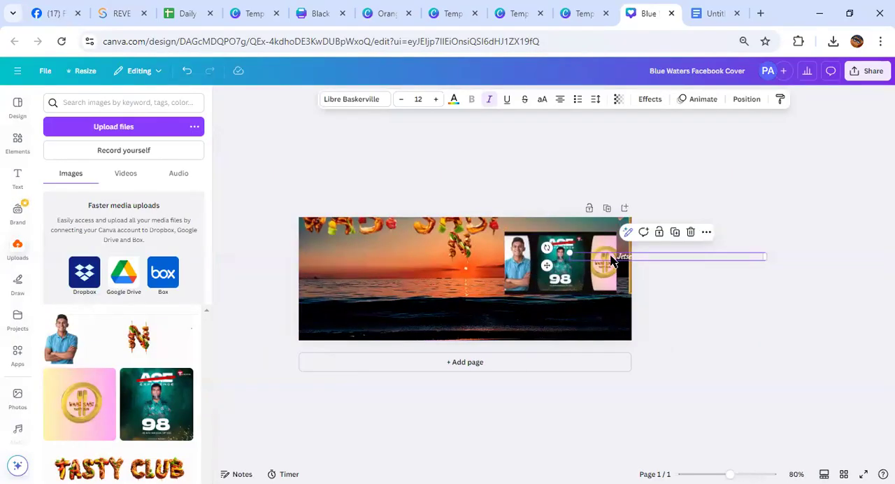
pyautogui.moveTo(633, 256); pyautogui.dragTo(710, 252)
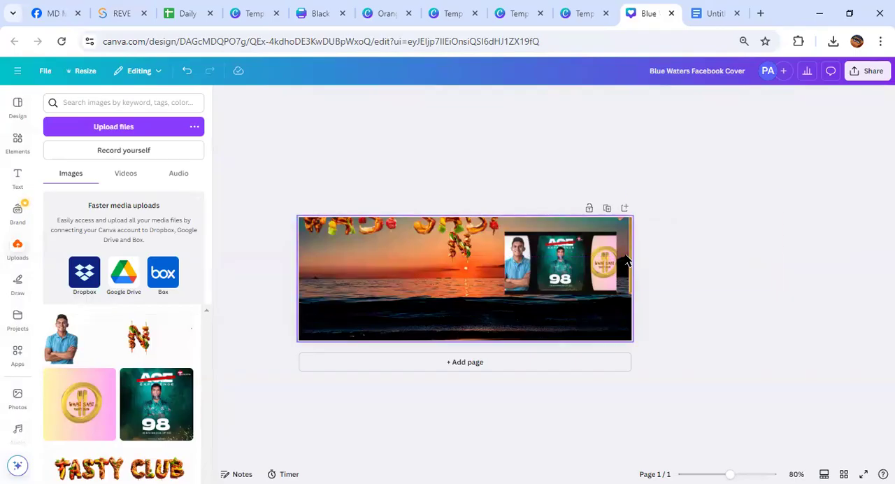
pyautogui.click(685, 236)
pyautogui.click(721, 183)
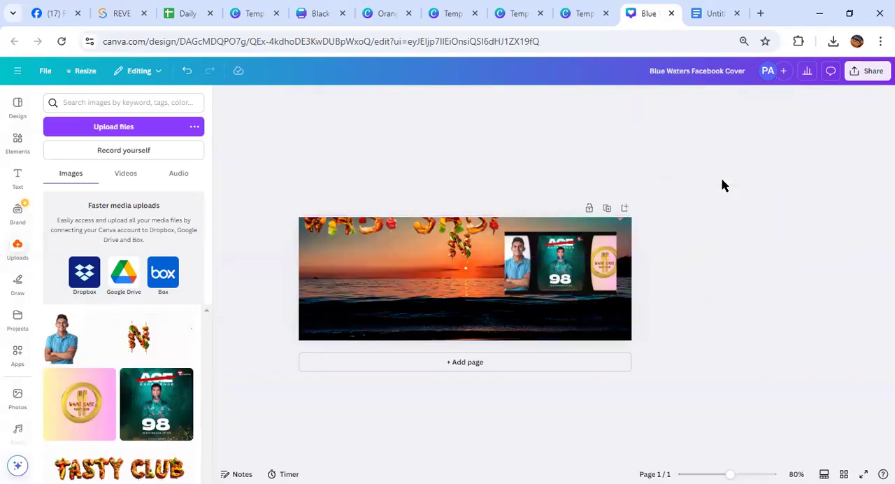
# Move the WABI SABI kebab lettering down over the sea and delete the kebab letter N
pyautogui.scroll(5, 461, 302)
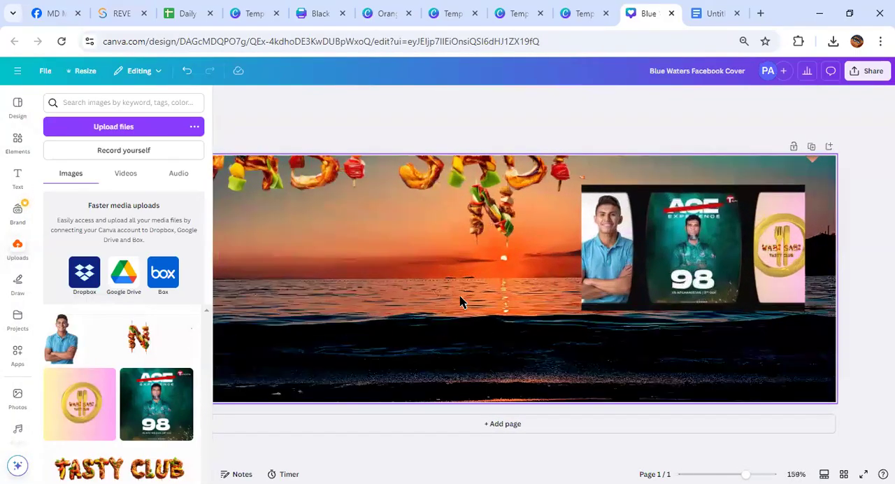
pyautogui.click(782, 168)
pyautogui.moveTo(783, 168); pyautogui.dragTo(557, 321)
pyautogui.click(550, 213)
pyautogui.press('Delete')
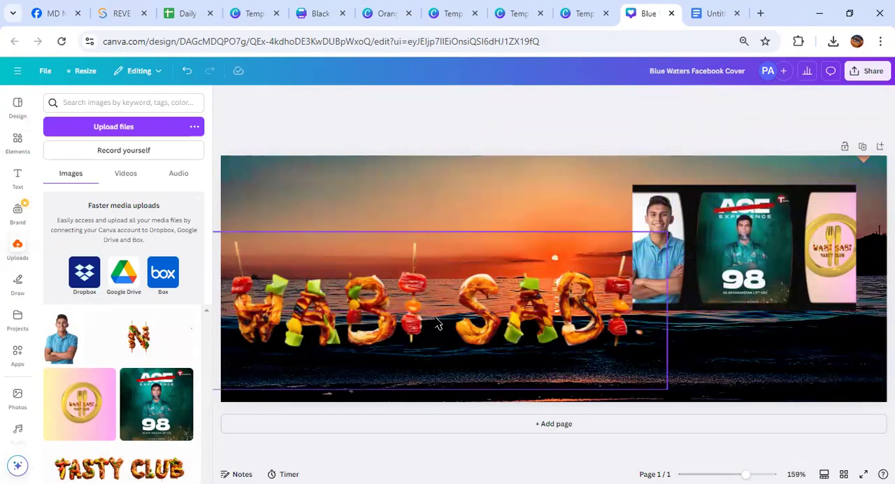
# Shrink the WABI SABI lettering, place it in the cover's left half, and move the film strip to the right edge
pyautogui.moveTo(442, 323); pyautogui.dragTo(546, 219)
pyautogui.moveTo(302, 125); pyautogui.dragTo(523, 194)
pyautogui.moveTo(650, 227); pyautogui.dragTo(601, 189)
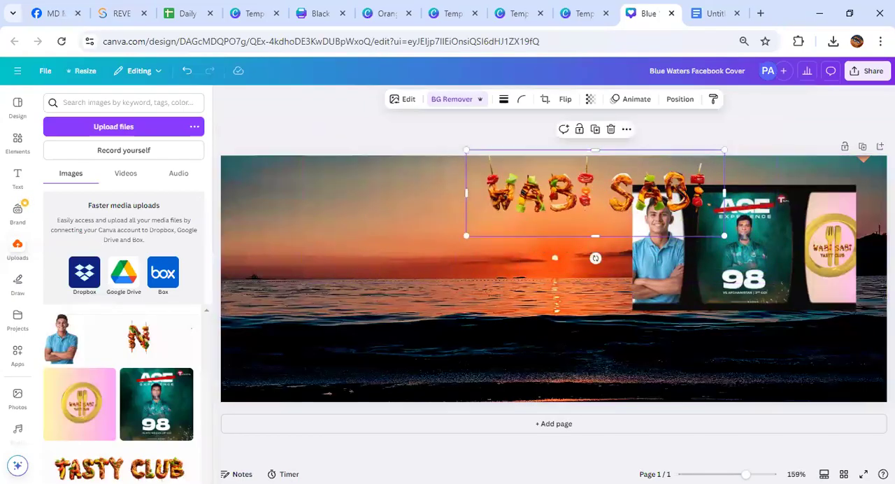
pyautogui.click(844, 282)
pyautogui.moveTo(844, 282)
pyautogui.mouseDown()
pyautogui.moveTo(847, 309)
pyautogui.moveTo(853, 283)
pyautogui.mouseUp()
pyautogui.moveTo(599, 202); pyautogui.dragTo(402, 252)
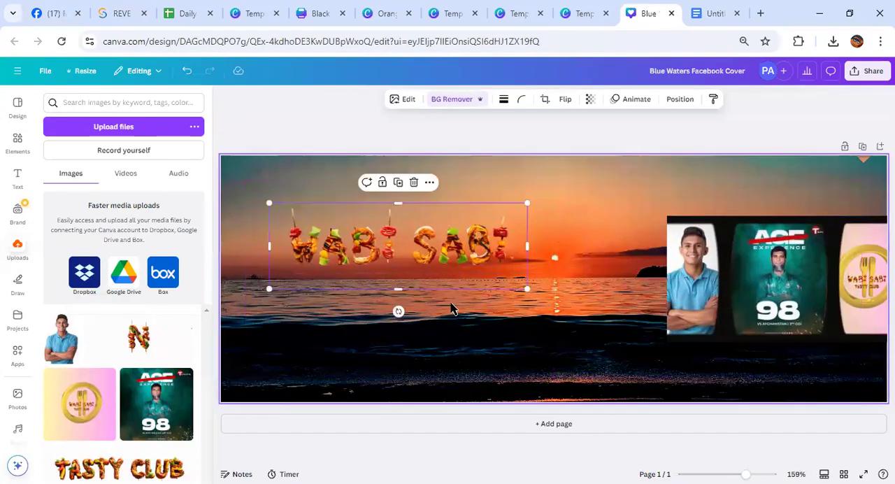
# Tilt the WABI SABI lettering so it rises diagonally to the right, and position it in the cover's upper-left area
pyautogui.moveTo(397, 312); pyautogui.dragTo(465, 360)
pyautogui.moveTo(384, 230); pyautogui.dragTo(324, 214)
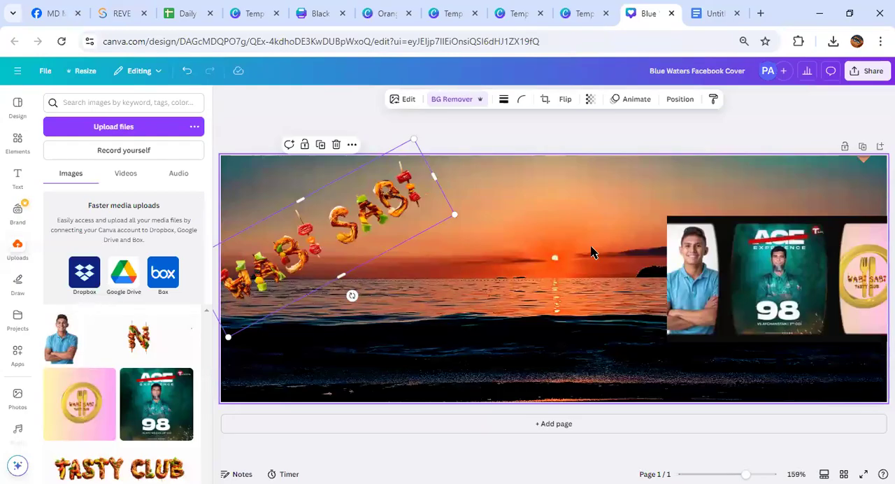
pyautogui.moveTo(290, 234); pyautogui.dragTo(319, 237)
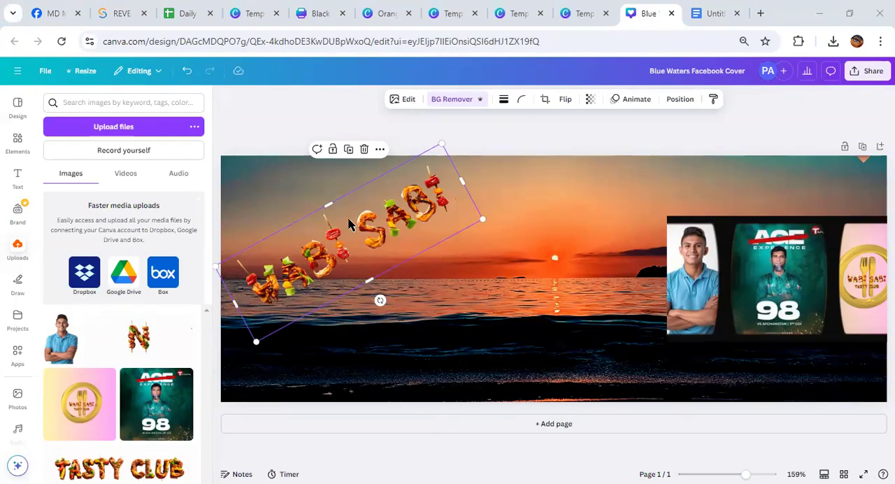
pyautogui.click(224, 98)
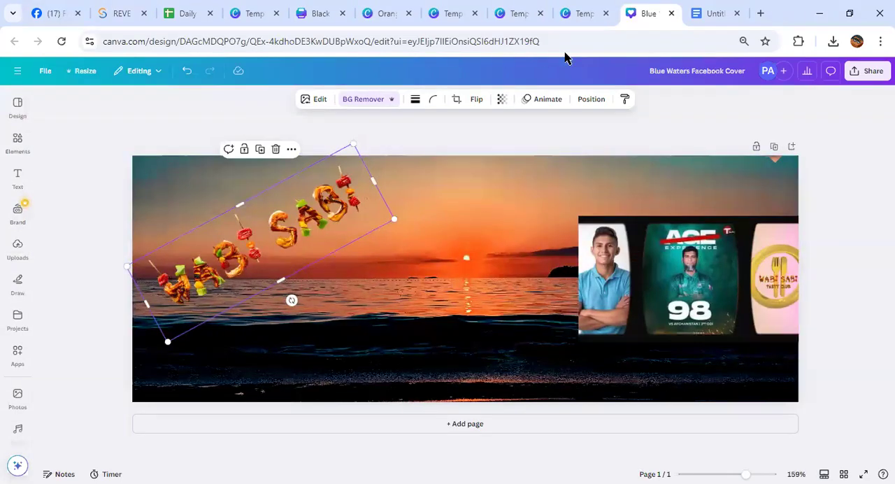
# Check the Graphics Design with Canva topic list in Google Docs, and return to Canva's home page
pyautogui.click(707, 14)
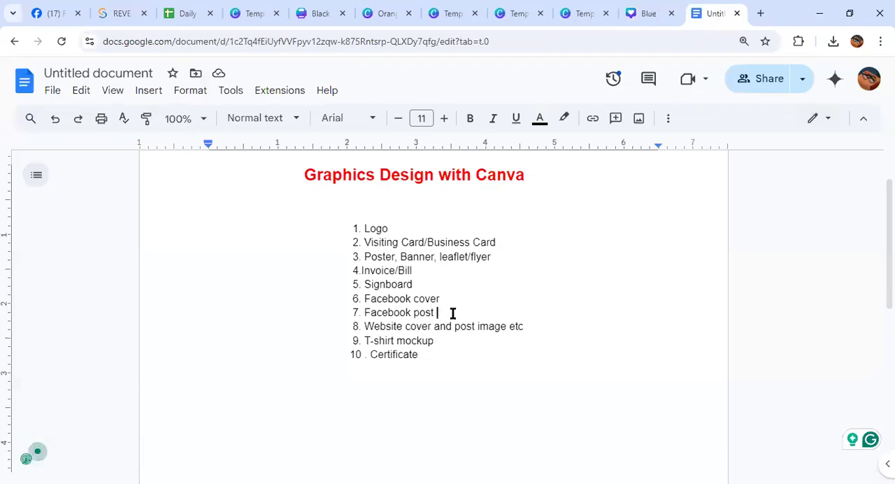
pyautogui.click(657, 19)
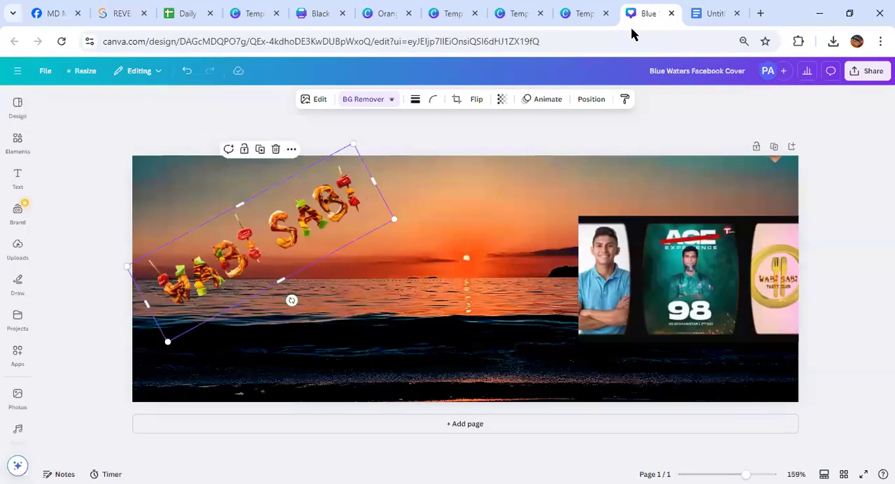
pyautogui.click(17, 70)
pyautogui.click(93, 98)
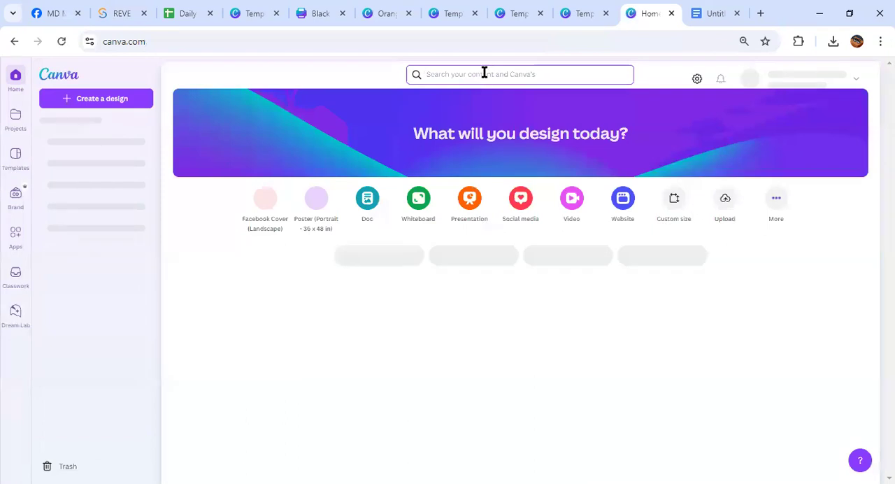
# Search Canva for "facebook post"
pyautogui.click(482, 73)
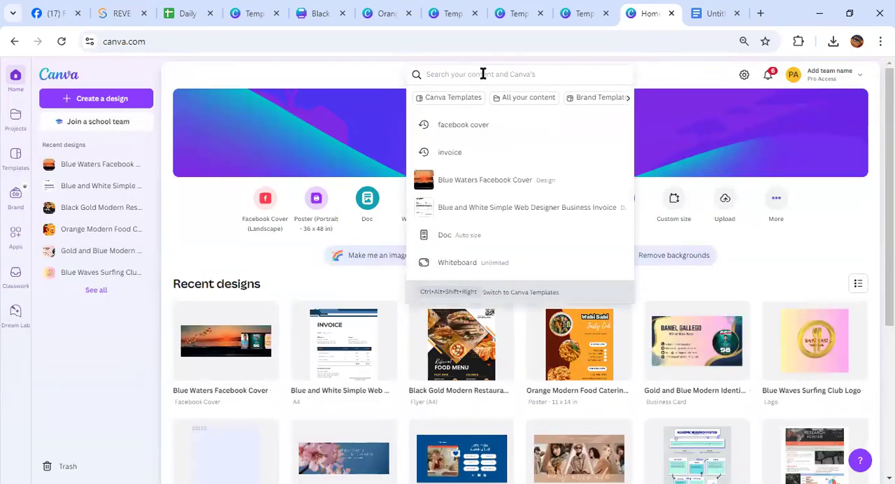
pyautogui.write('facebook')
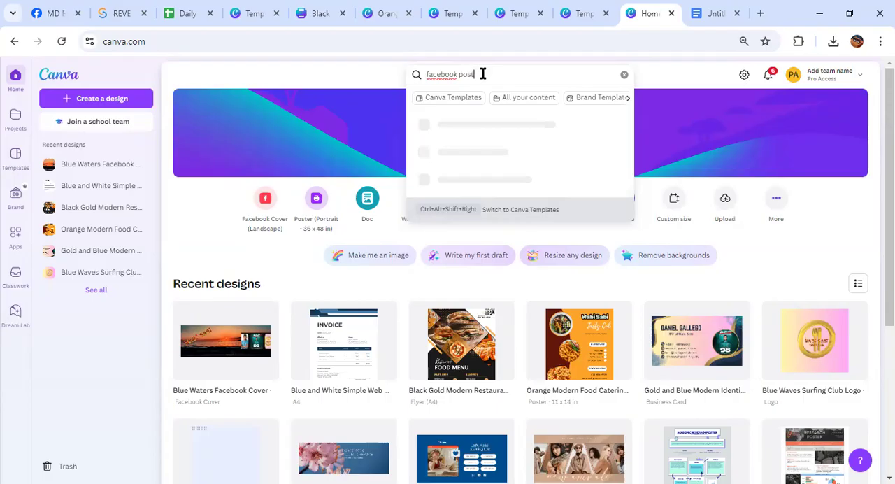
pyautogui.write(' post')
pyautogui.press('Return')
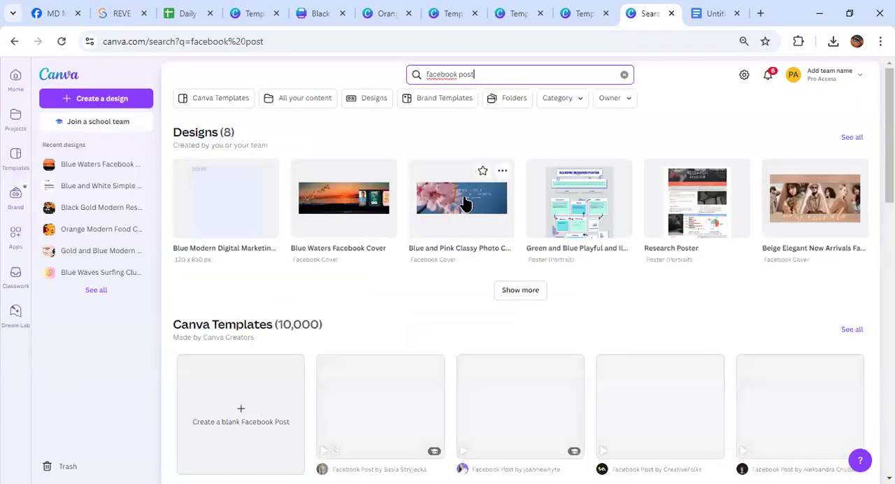
# Find the Blue Minimalist Laptop Sale Facebook Post template among the results and open it for customization
pyautogui.hotkey('ctrl', '+')
pyautogui.hotkey('ctrl', '+')
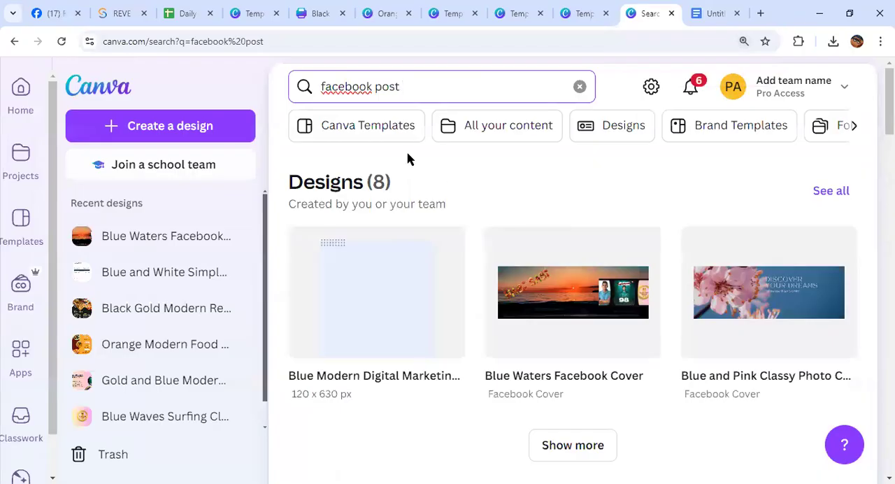
pyautogui.scroll(-9, 442, 186)
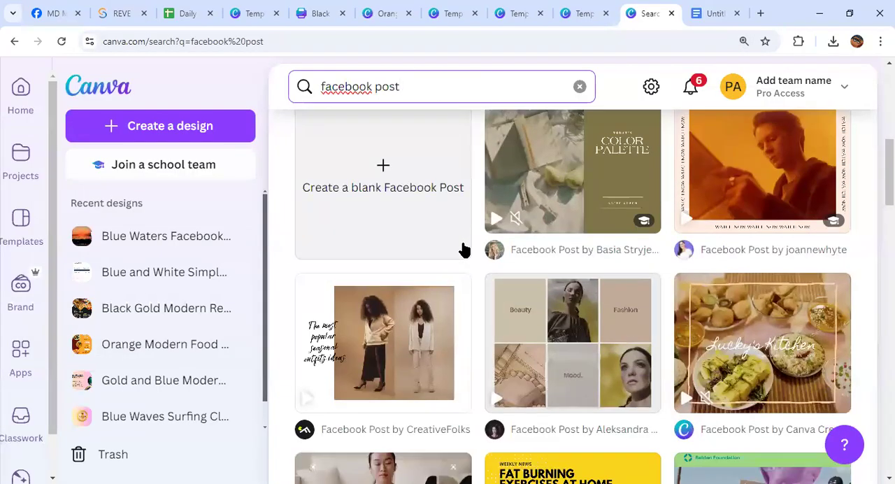
pyautogui.scroll(-8, 467, 259)
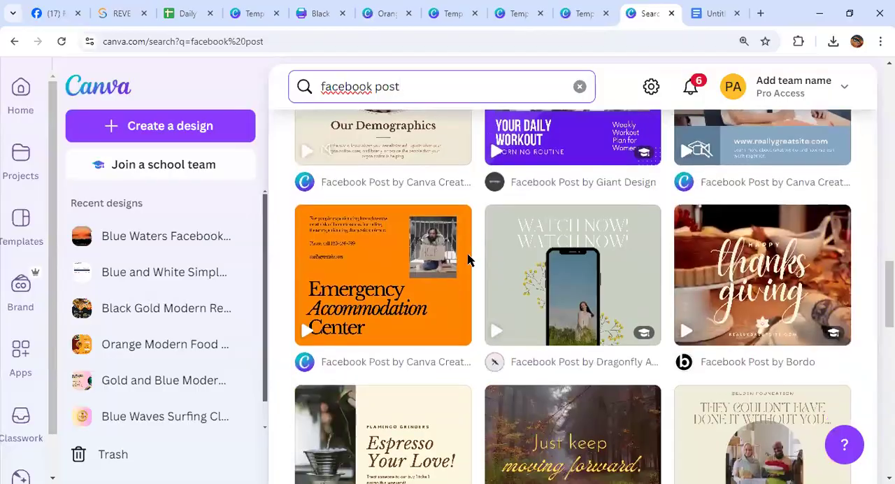
pyautogui.scroll(-4, 467, 259)
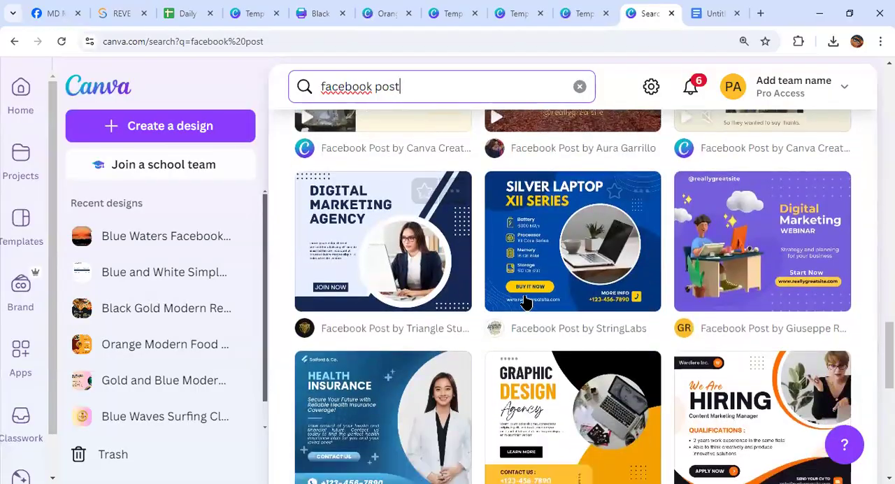
pyautogui.click(556, 269)
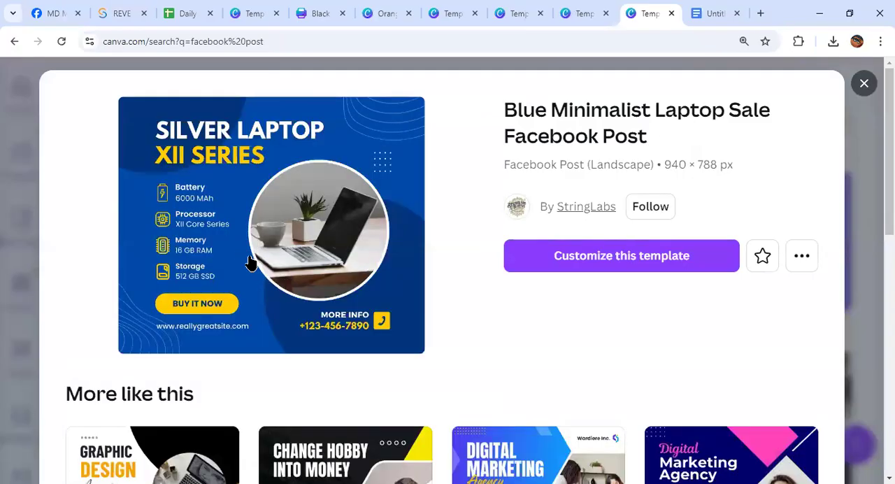
pyautogui.click(609, 269)
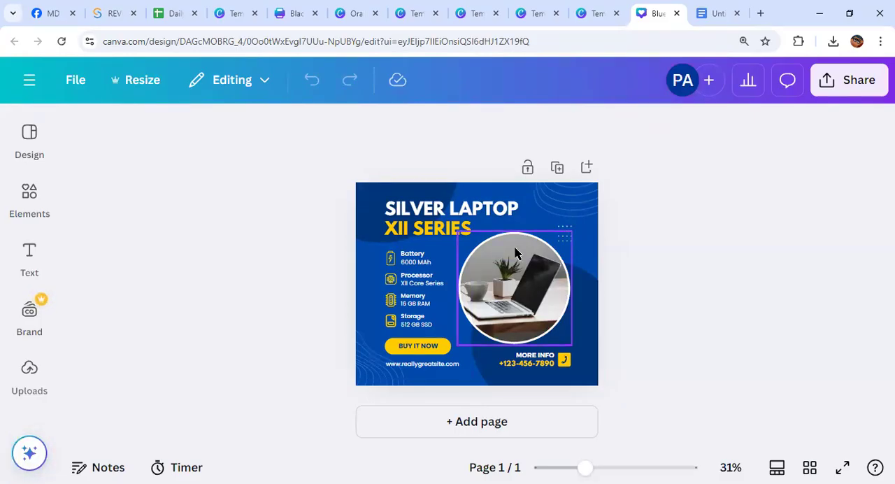
# Replace the laptop photo in the post's circular frame with the uploaded green cricket poster
pyautogui.moveTo(494, 295)
pyautogui.mouseDown()
pyautogui.moveTo(675, 263)
pyautogui.moveTo(514, 269)
pyautogui.moveTo(511, 290)
pyautogui.mouseUp()
pyautogui.click(30, 371)
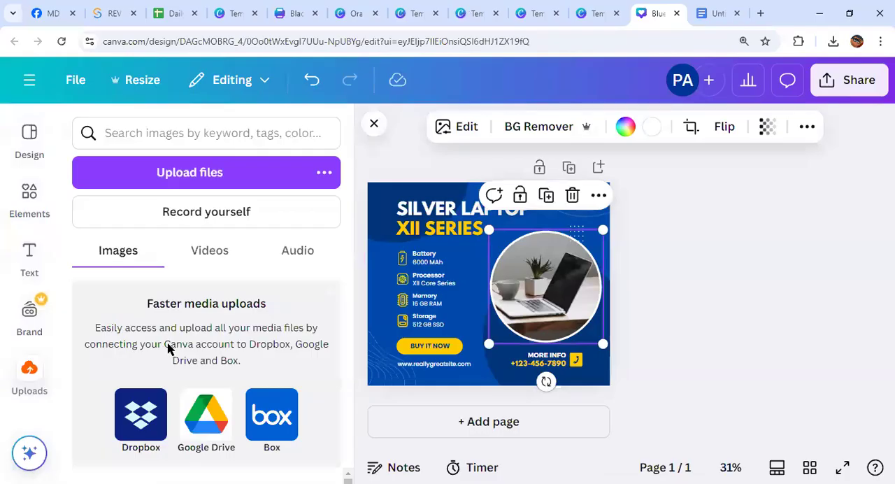
pyautogui.hotkey('ctrl', '-')
pyautogui.hotkey('ctrl', '-')
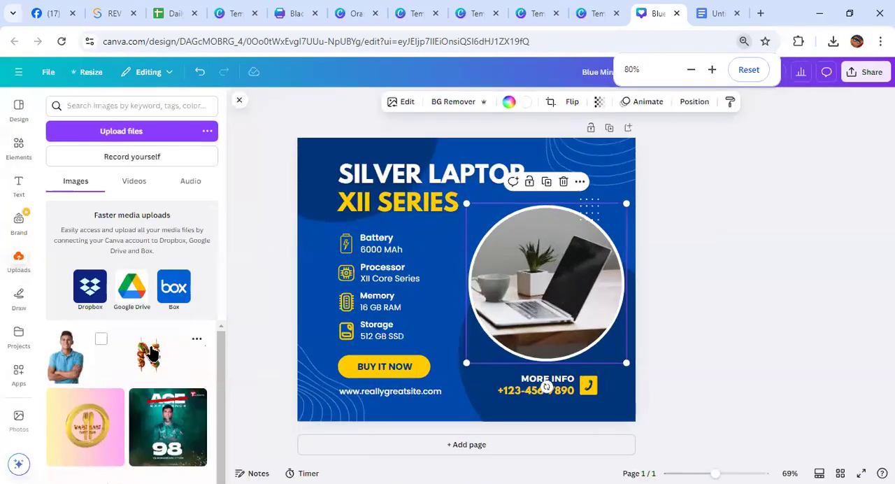
pyautogui.moveTo(168, 418); pyautogui.dragTo(506, 301)
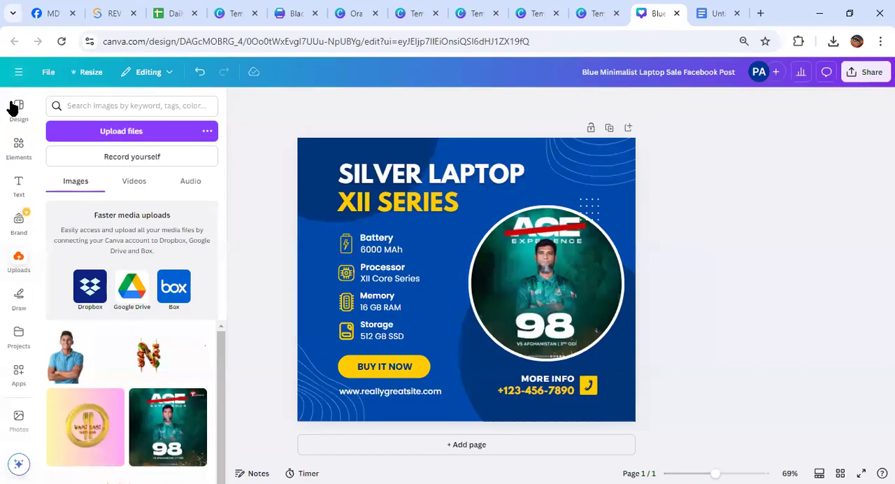
# Return to Canva's home page, check the T-shirt mockup topic in the Google Docs list, and switch back to Canva
pyautogui.click(17, 73)
pyautogui.click(16, 78)
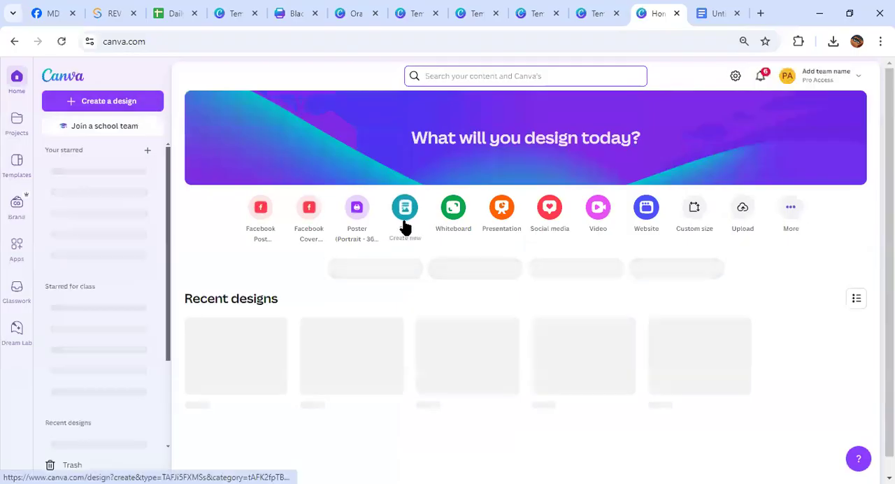
pyautogui.click(699, 13)
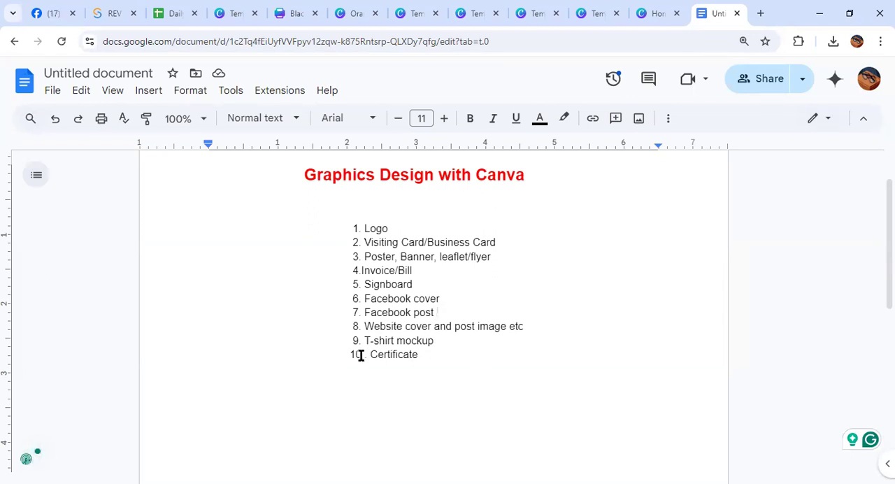
pyautogui.moveTo(336, 342); pyautogui.dragTo(439, 341)
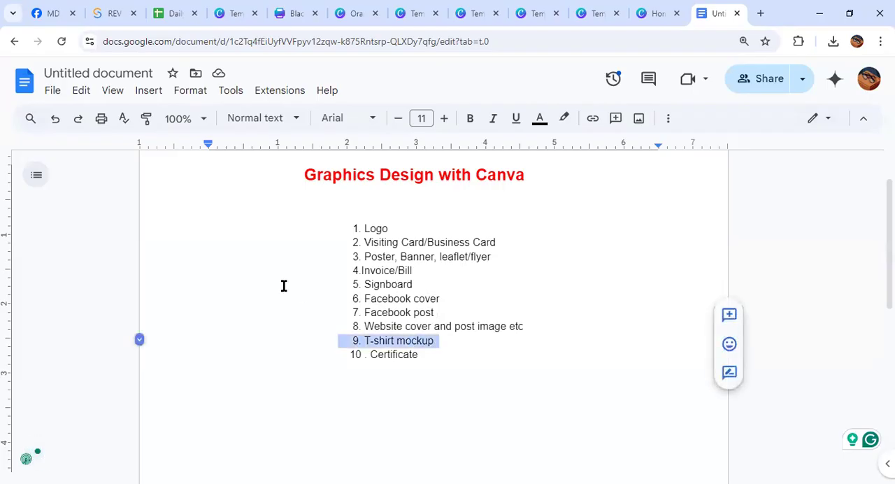
pyautogui.click(646, 20)
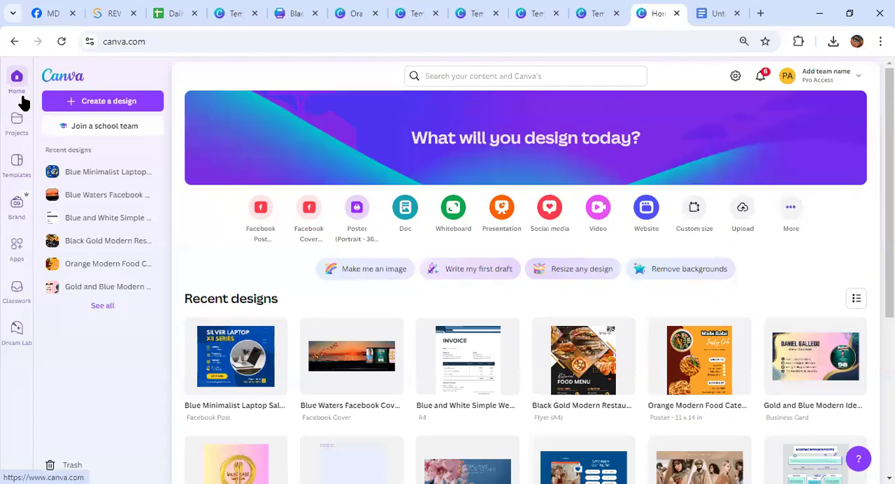
# Open the Mockups app and search it for "tshirt", choosing the T-shirts collection
pyautogui.click(10, 255)
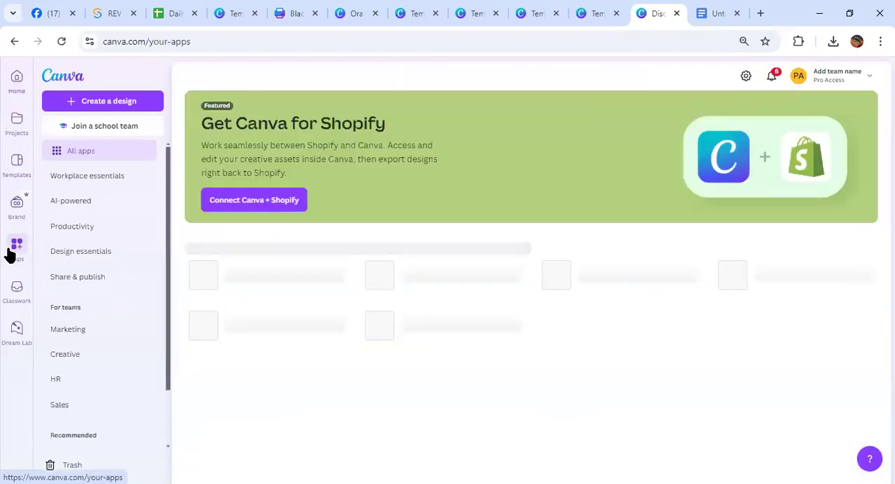
pyautogui.scroll(-2, 92, 261)
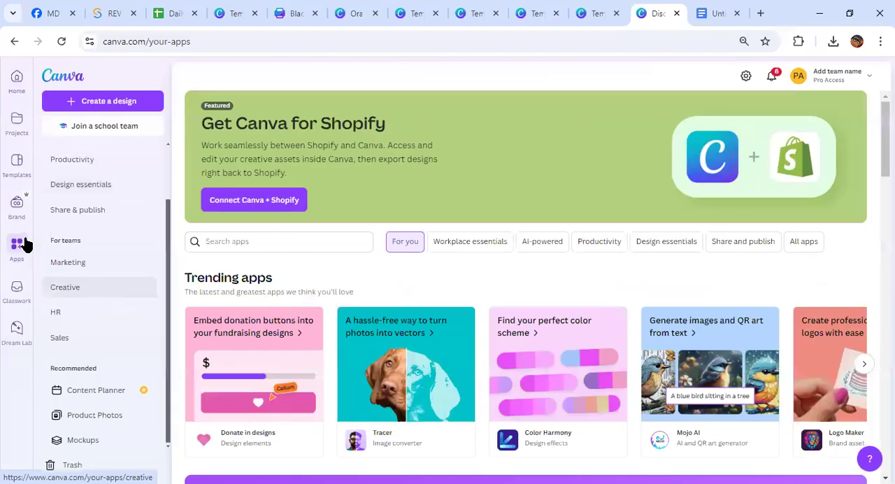
pyautogui.click(86, 442)
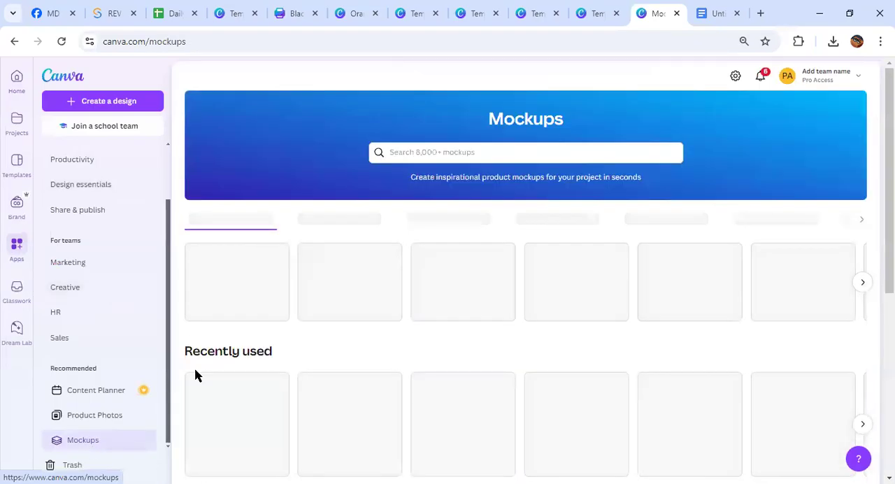
pyautogui.click(395, 151)
pyautogui.write('t')
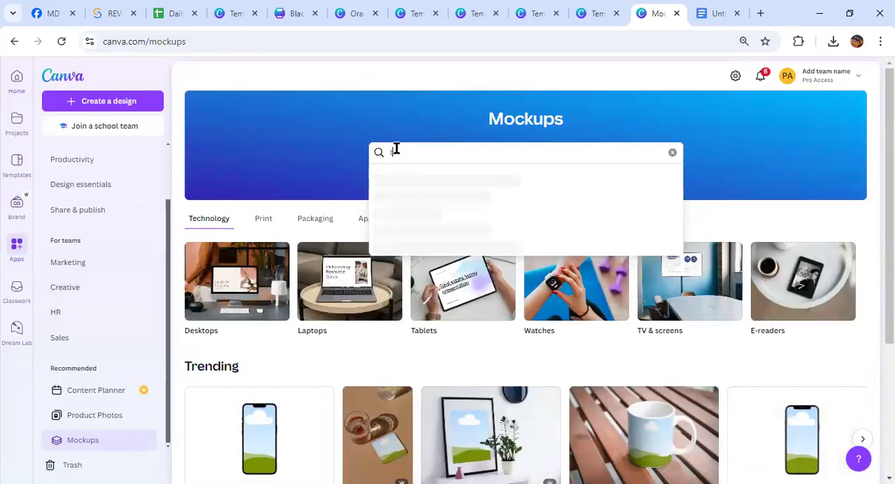
pyautogui.write('shirt')
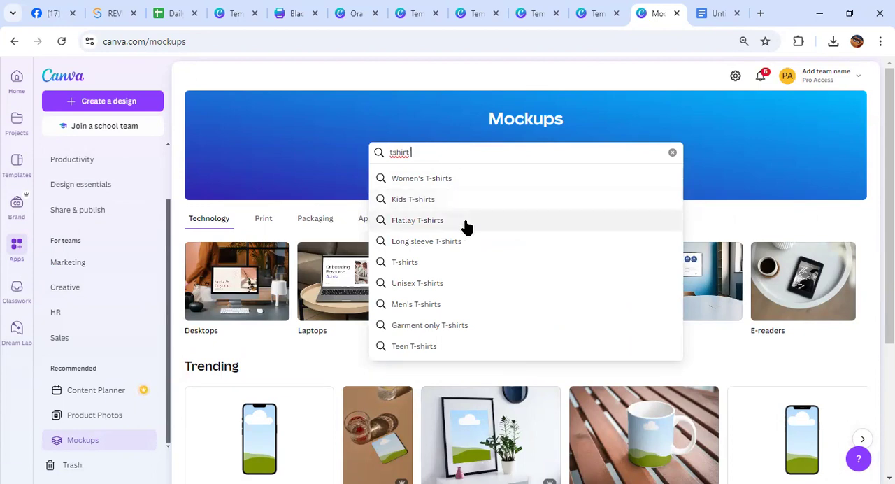
pyautogui.click(437, 264)
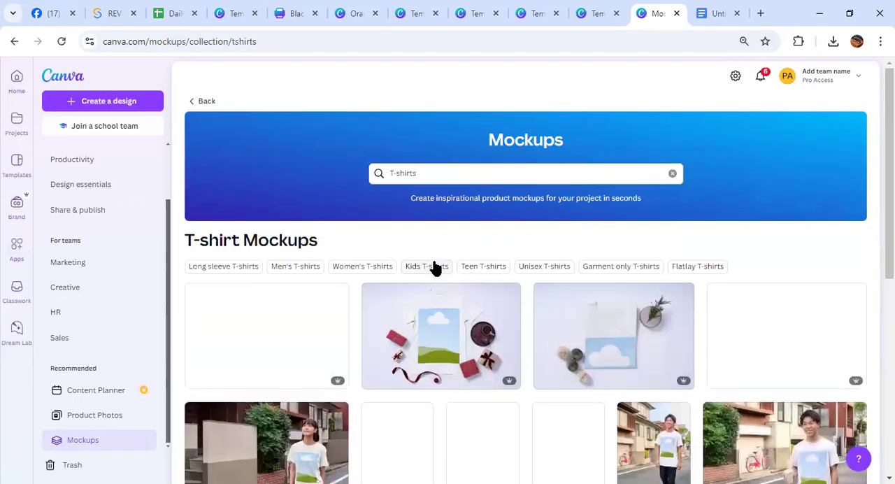
# Find and open the T-shirt mockup of the woman in olive trousers seen from behind
pyautogui.scroll(-10, 434, 265)
pyautogui.scroll(-4, 434, 265)
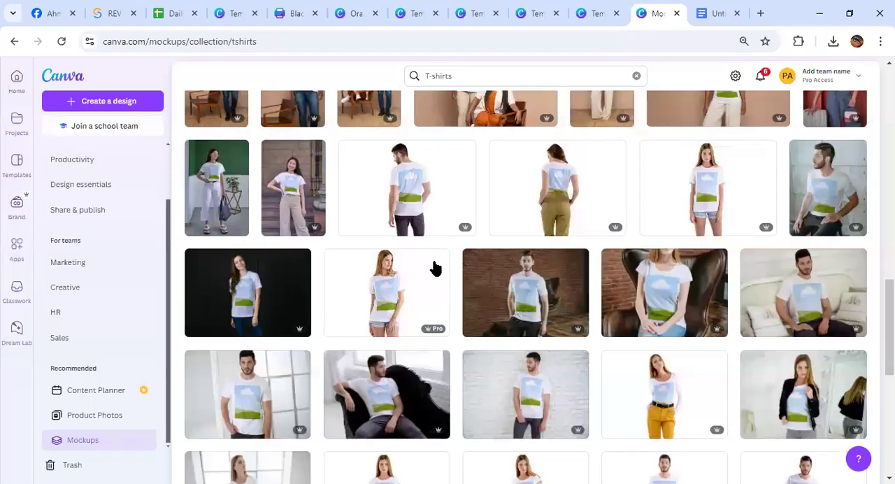
pyautogui.click(568, 193)
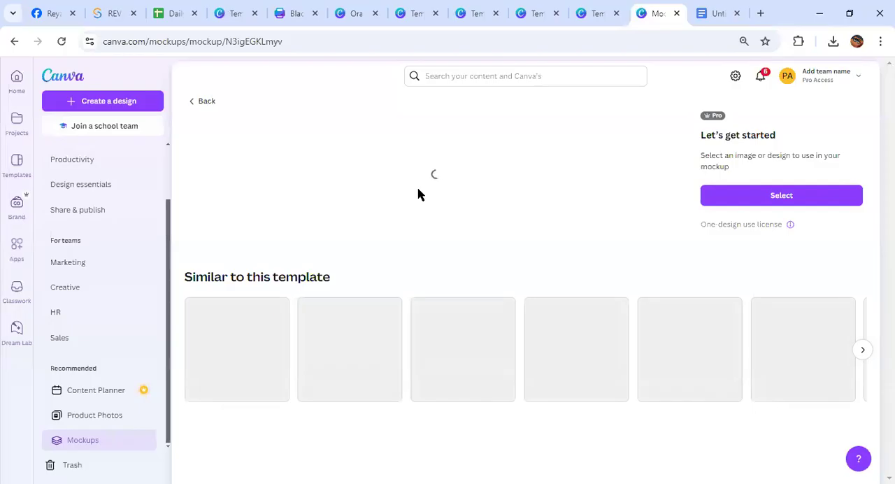
pyautogui.scroll(-2, 395, 219)
pyautogui.scroll(2, 397, 221)
pyautogui.scroll(-2, 419, 221)
pyautogui.scroll(2, 422, 255)
# Place the uploaded TASTY CLUB kebab lettering on the back of the woman's T-shirt
pyautogui.click(781, 201)
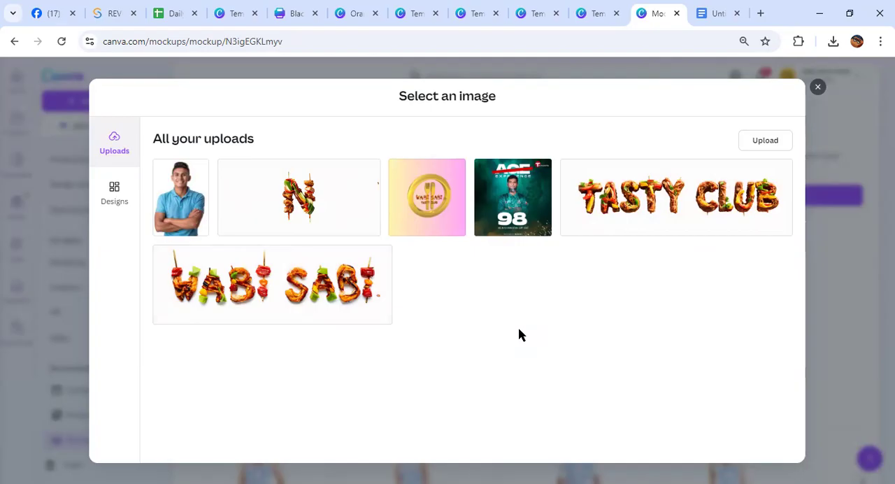
pyautogui.click(624, 210)
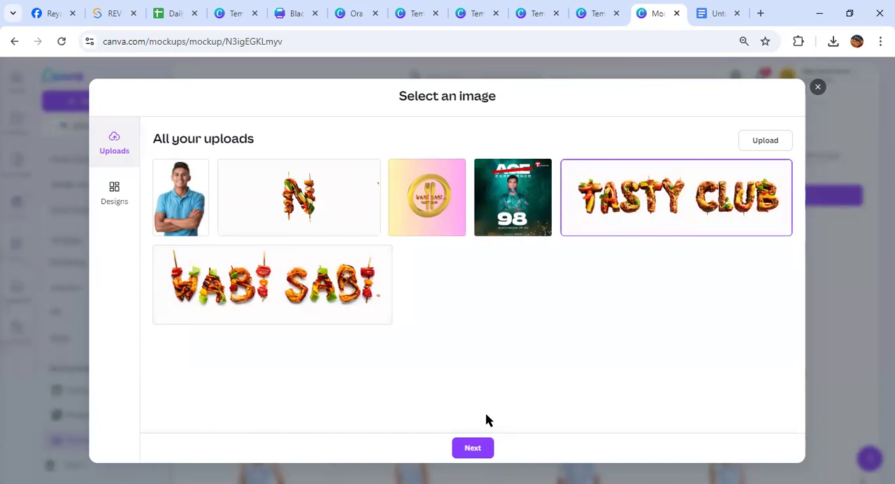
pyautogui.click(476, 446)
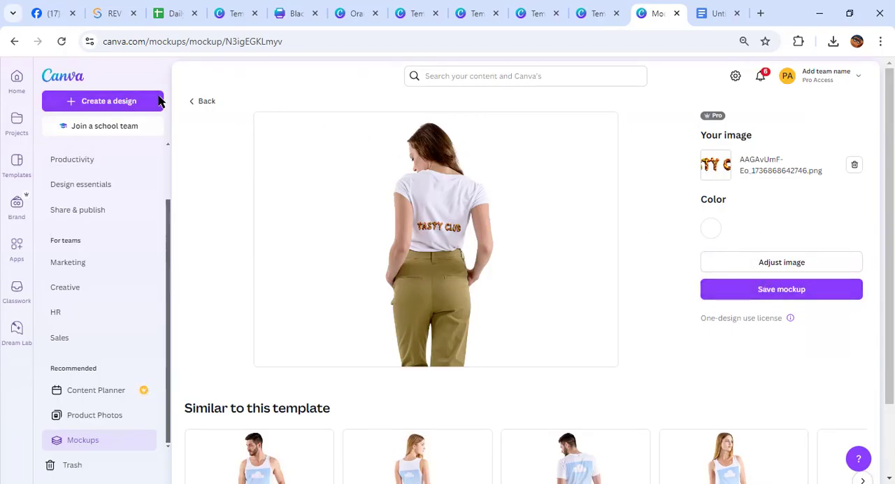
# Go back to the T-shirt collection and open the mockup of the man in dark trousers seen from behind
pyautogui.hotkey('alt', 'Left')
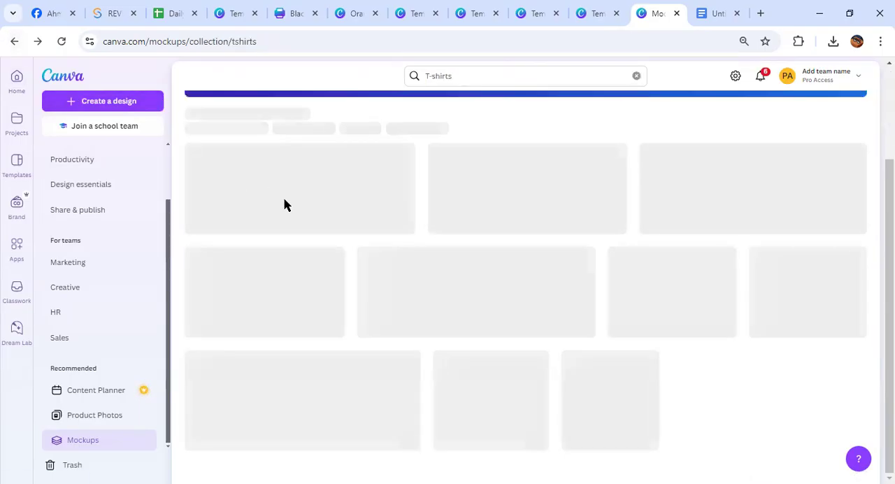
pyautogui.scroll(-15, 448, 305)
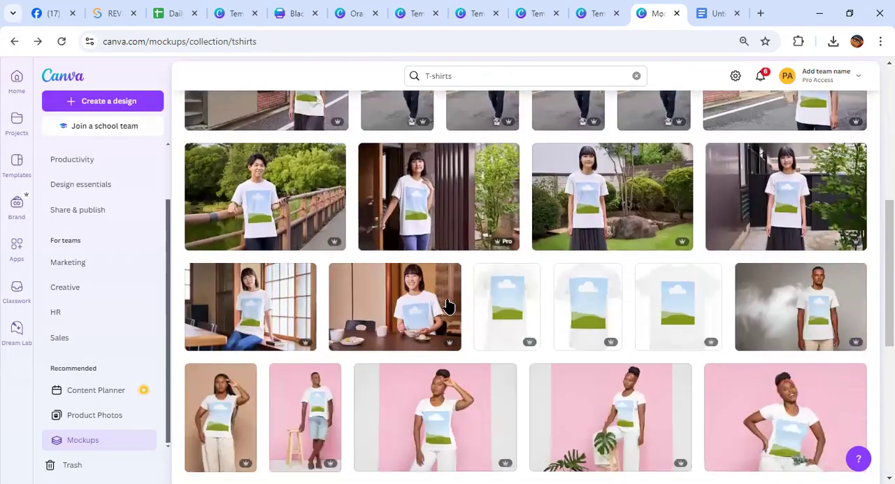
pyautogui.scroll(1, 448, 305)
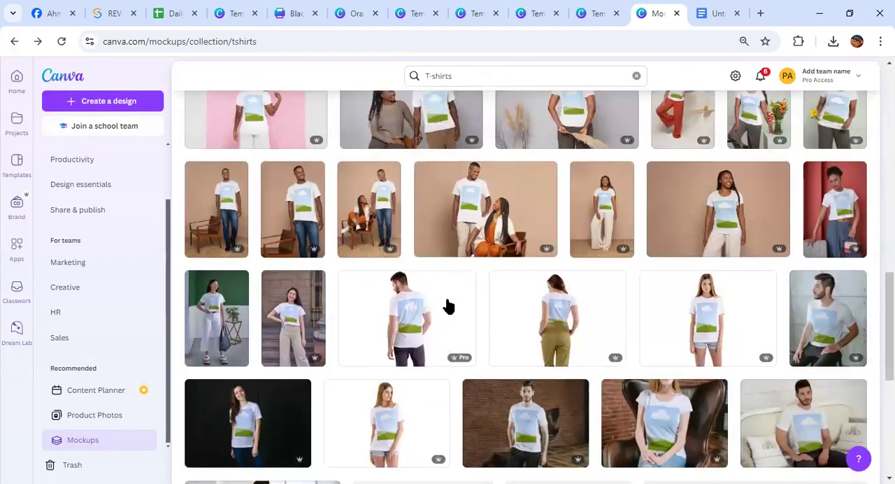
pyautogui.scroll(-4, 448, 304)
pyautogui.scroll(1, 419, 237)
pyautogui.scroll(1, 419, 255)
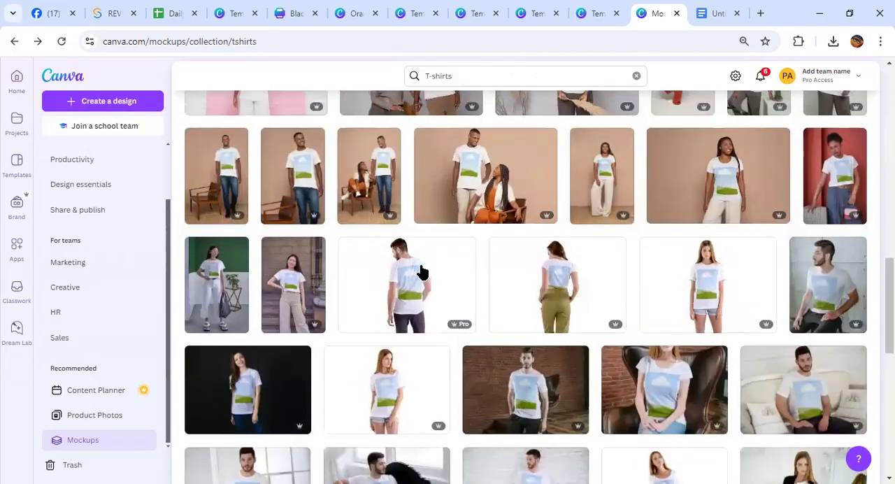
pyautogui.click(421, 274)
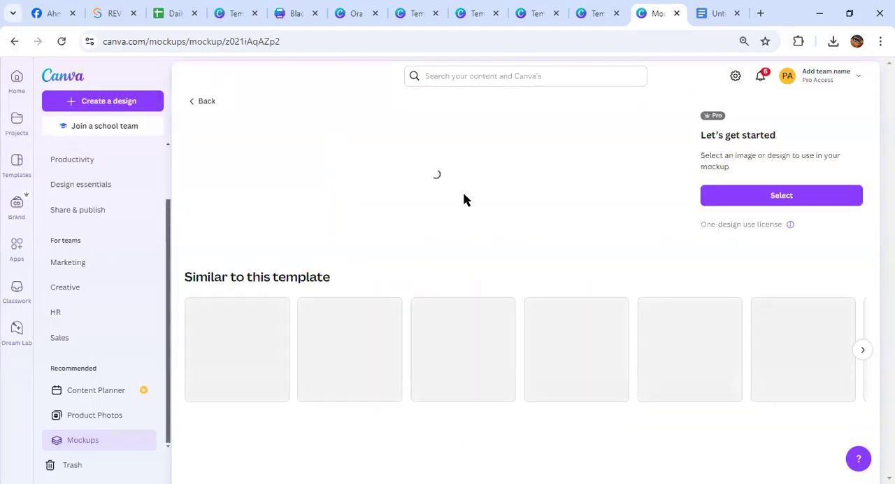
# Select the Orange Modern Food Catering Poster from the saved designs as the artwork for the man's T-shirt mockup
pyautogui.click(722, 196)
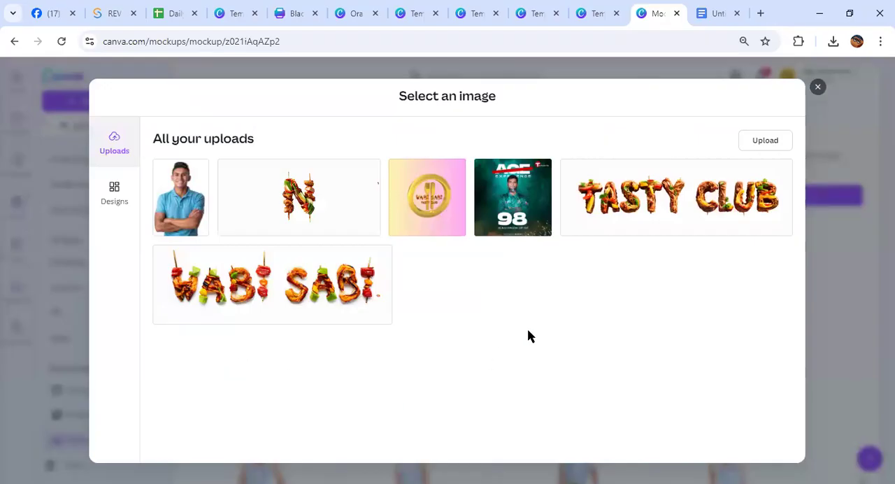
pyautogui.click(115, 188)
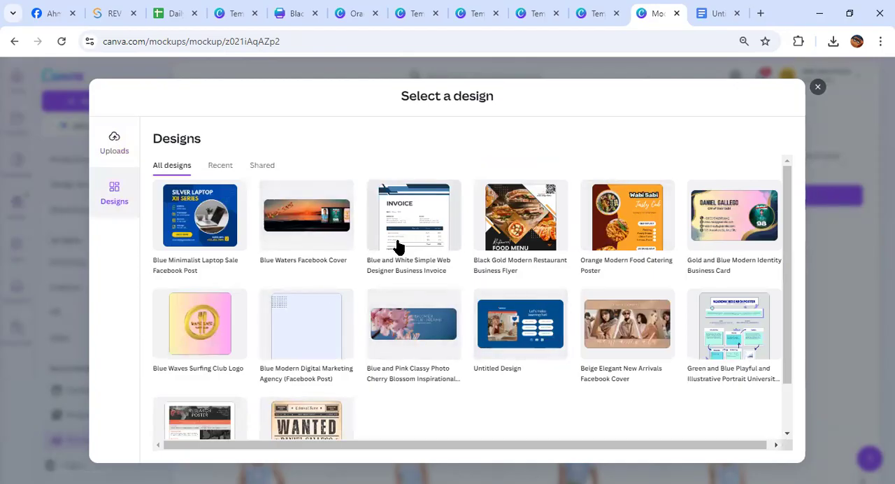
pyautogui.click(611, 215)
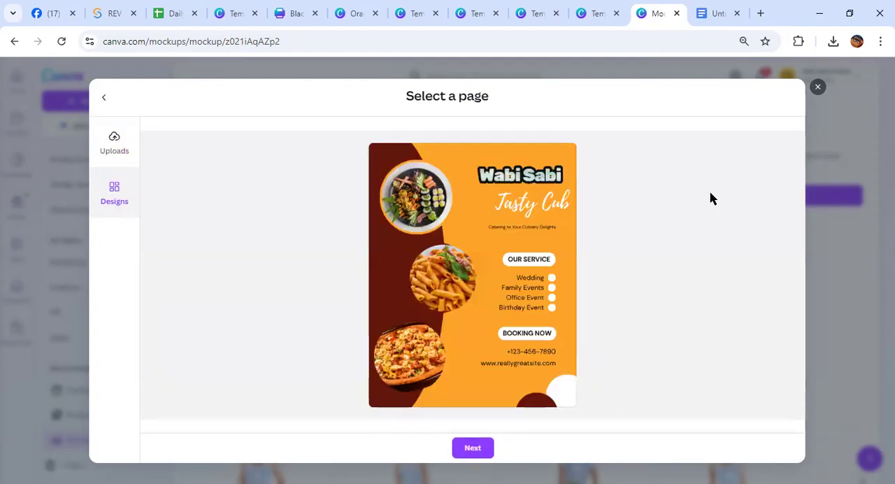
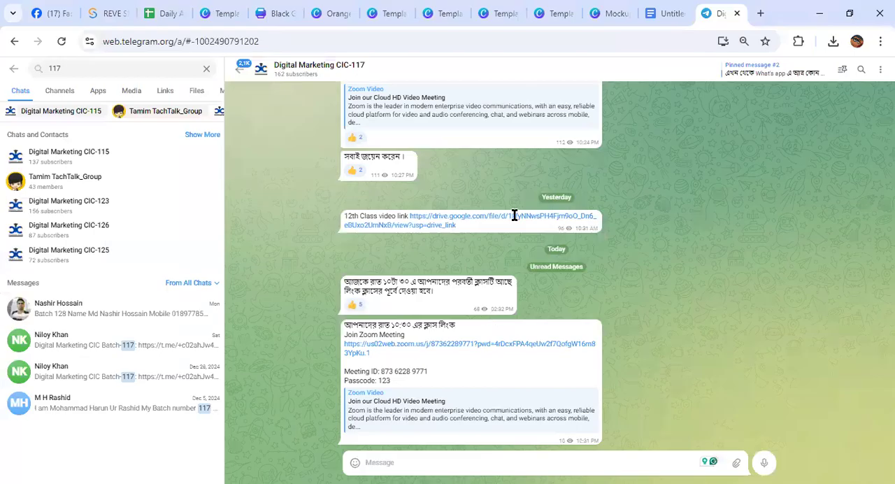
# Switch to the Google Docs topic list, clear the highlight on the T-shirt mockup line and return to the Canva mockup
pyautogui.hotkey('ctrl', 'shift', 'Tab')
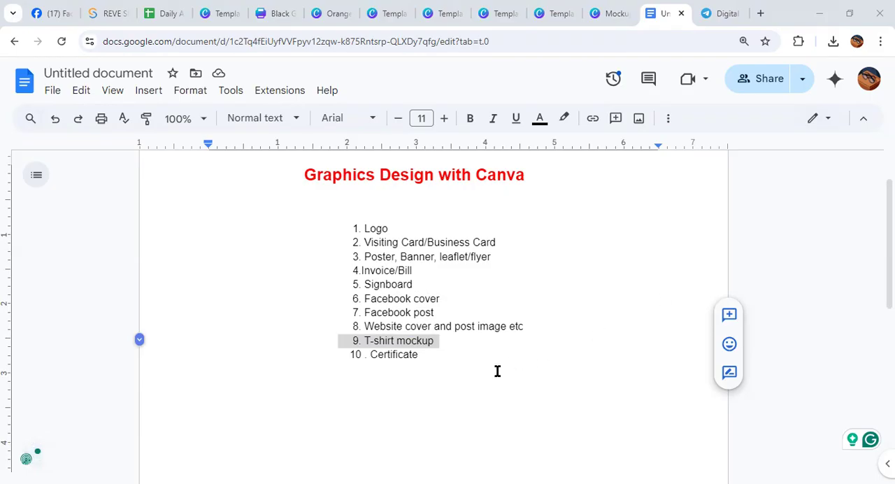
pyautogui.click(458, 333)
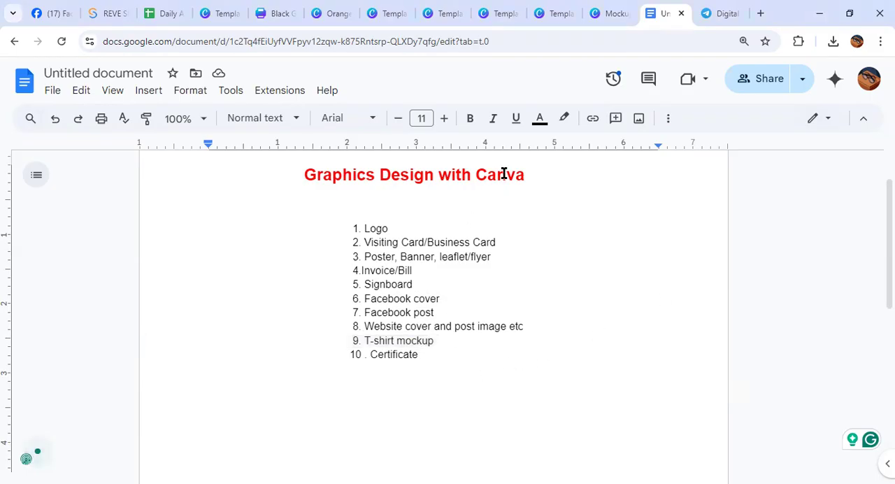
pyautogui.click(609, 13)
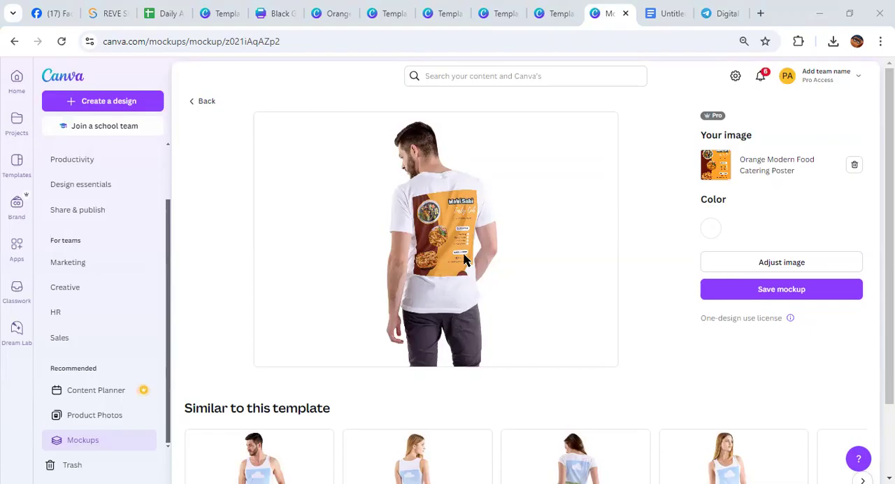
# Leave the man's T-shirt mockup and reopen the Mockups app from Canva's home page
pyautogui.click(202, 102)
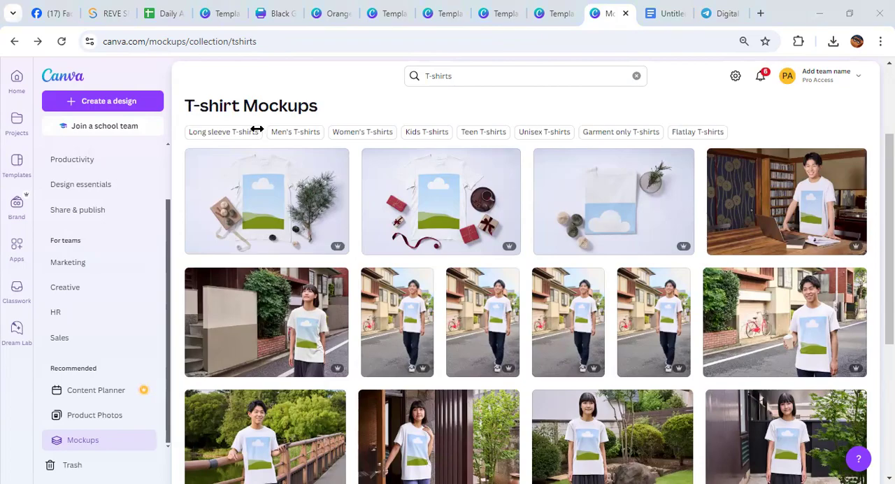
pyautogui.click(17, 77)
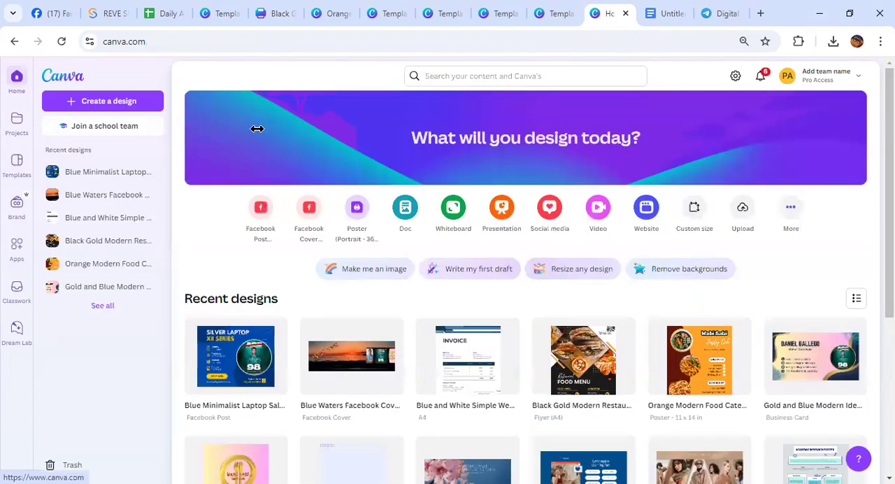
pyautogui.click(15, 250)
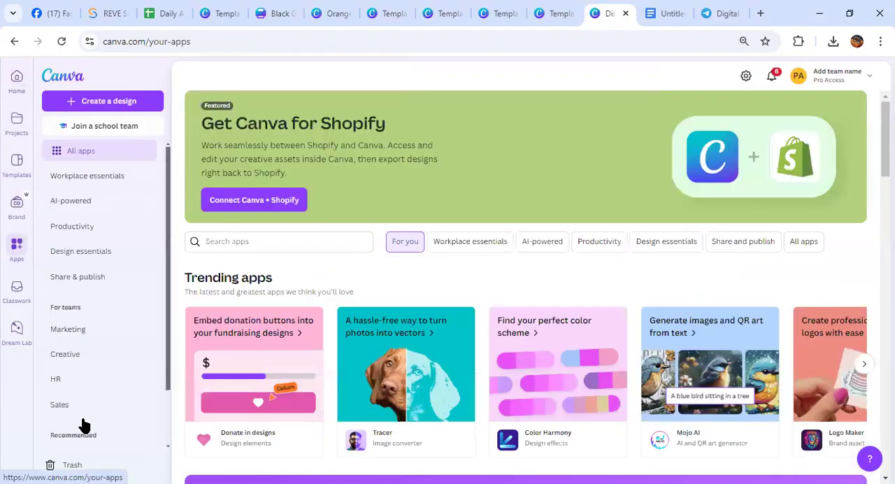
pyautogui.scroll(-1, 94, 448)
pyautogui.click(89, 440)
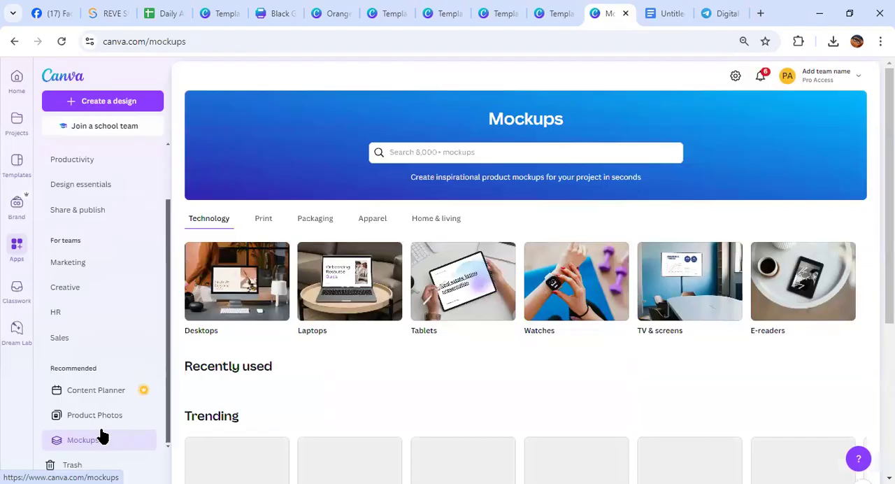
# Search the mockups for "tshirt" and open the Kids T-shirts collection
pyautogui.click(421, 150)
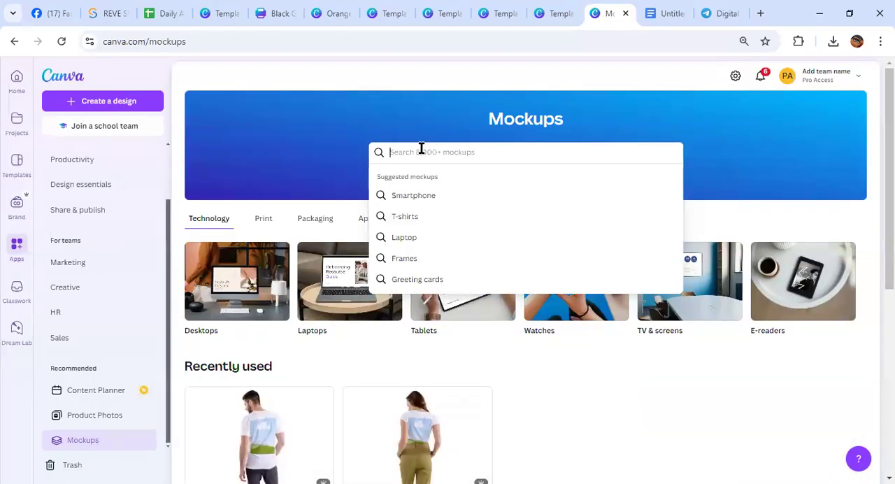
pyautogui.write('tsh')
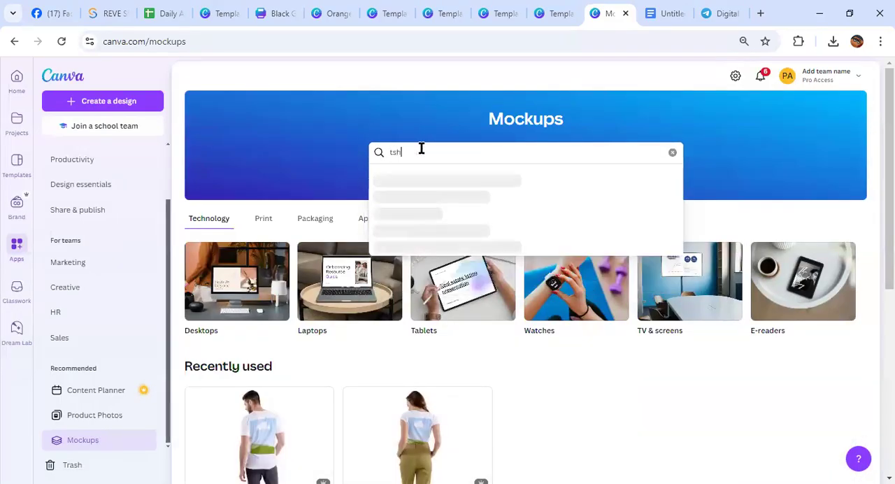
pyautogui.write('irt')
pyautogui.click(430, 200)
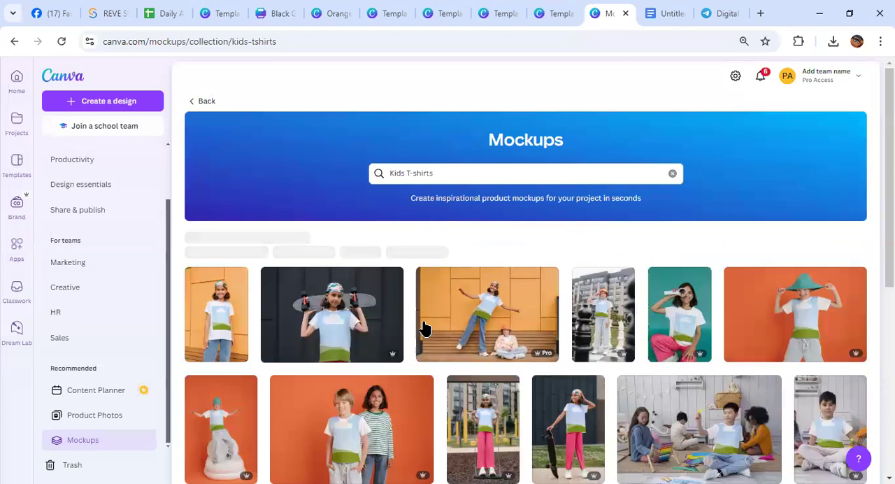
# Find and open the kids' T-shirt mockup of the boy holding handlebars, with a child in orange behind him
pyautogui.scroll(-3, 427, 294)
pyautogui.scroll(-3, 426, 349)
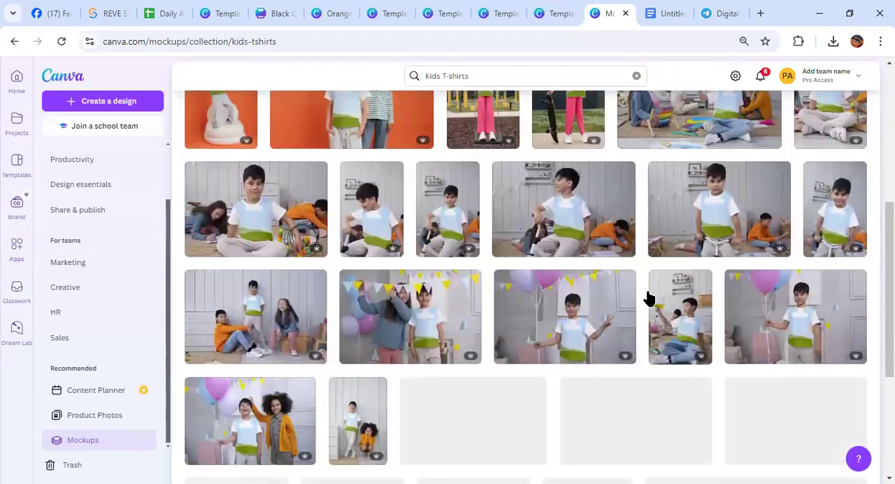
pyautogui.click(722, 227)
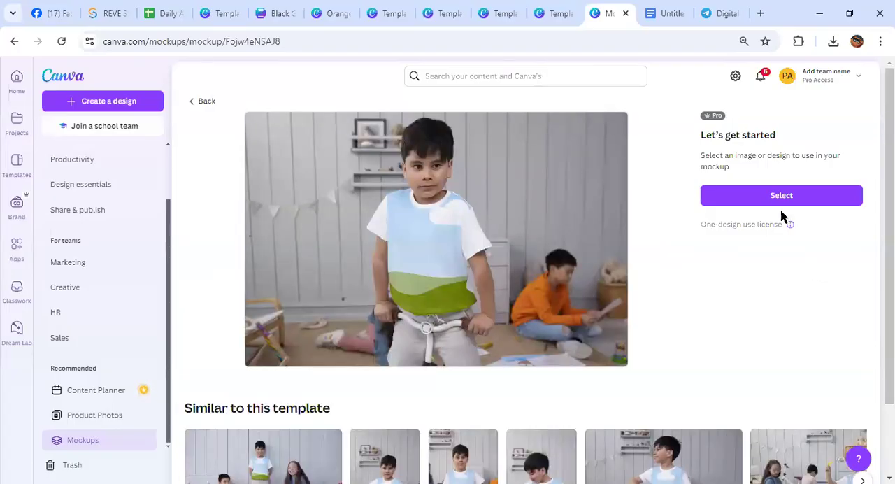
# Start choosing artwork for the boy's T-shirt and look through the saved designs and the uploaded images
pyautogui.click(778, 195)
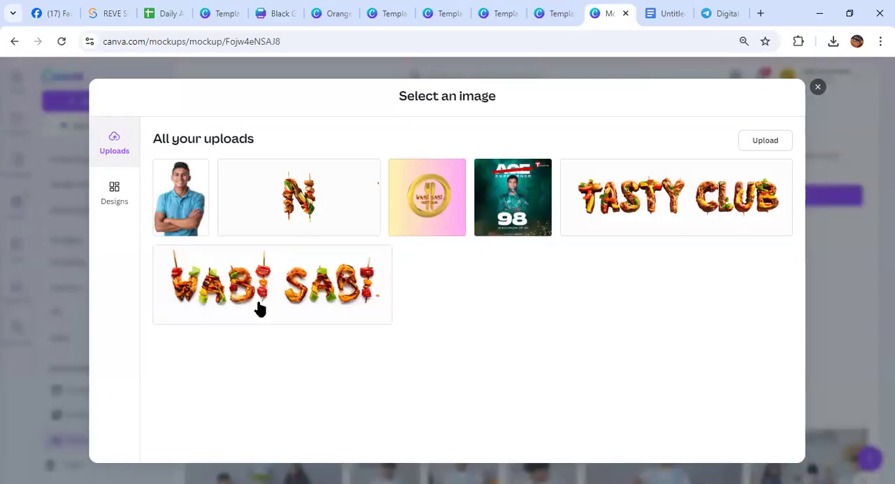
pyautogui.click(114, 195)
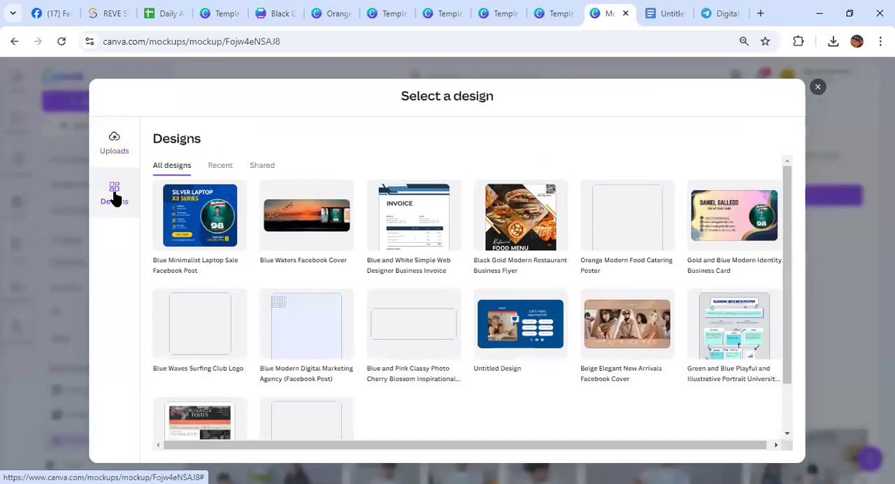
pyautogui.scroll(-1, 276, 248)
pyautogui.scroll(-1, 279, 252)
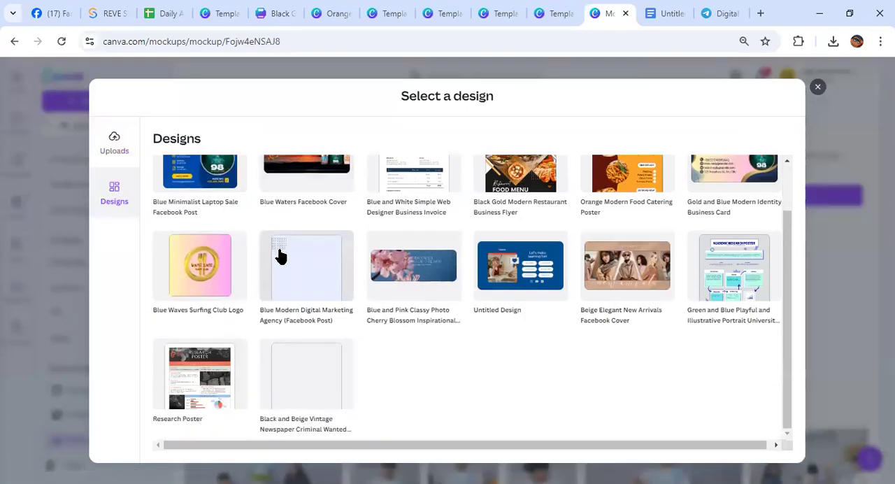
pyautogui.scroll(2, 469, 379)
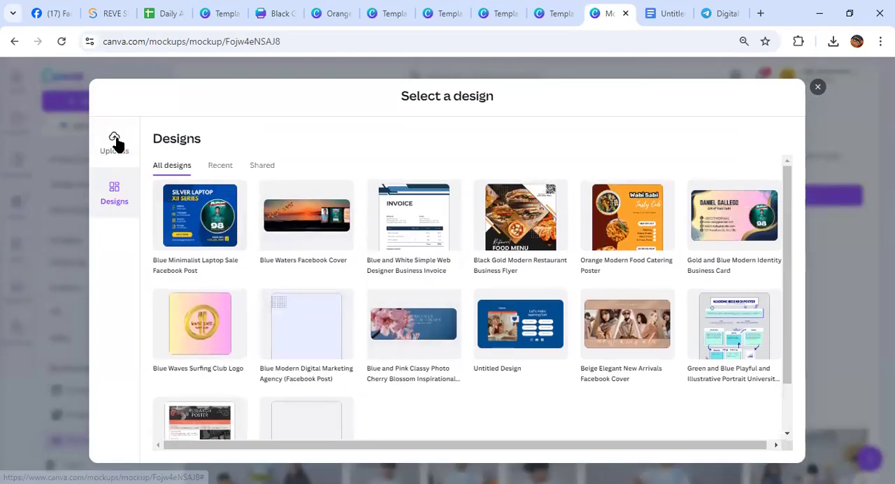
pyautogui.click(116, 142)
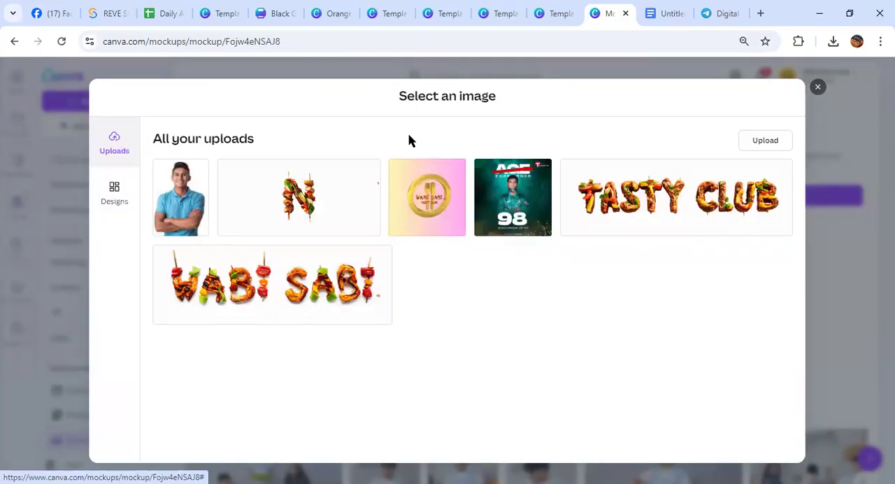
# Upload Blue Waves Surfing Club Logo (8) from the Downloads folder and place it on the boy's T-shirt
pyautogui.click(777, 142)
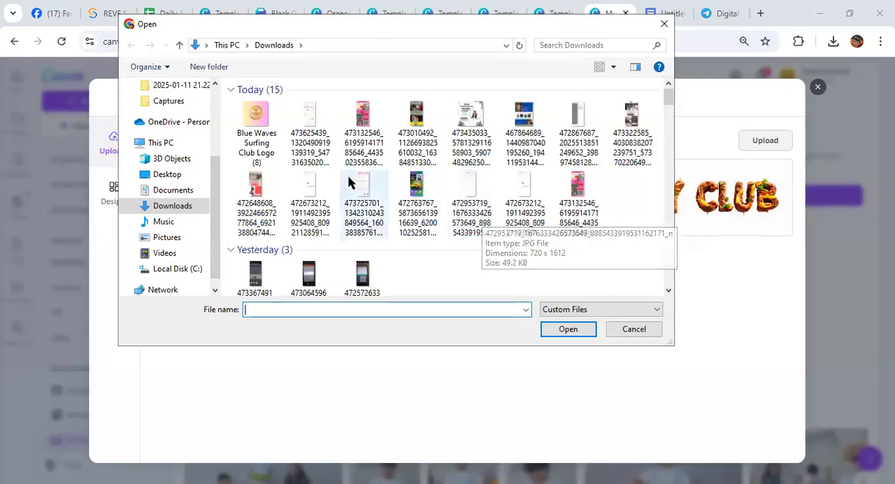
pyautogui.click(246, 121)
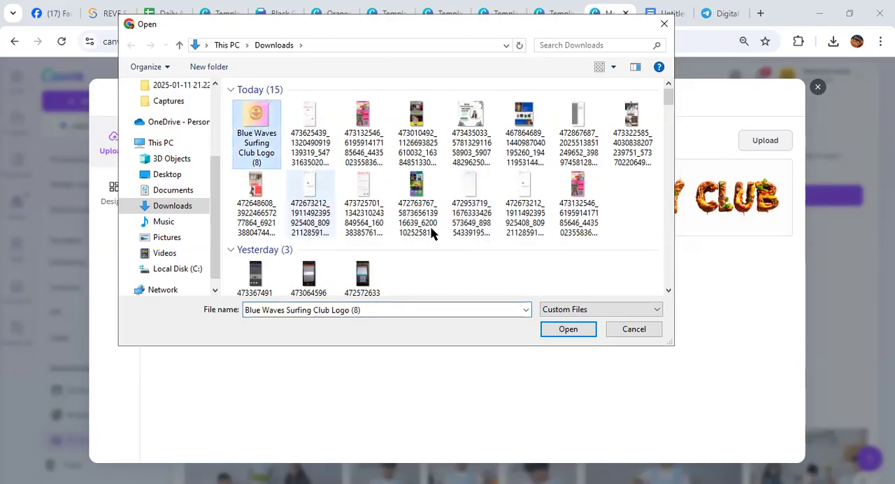
pyautogui.click(586, 330)
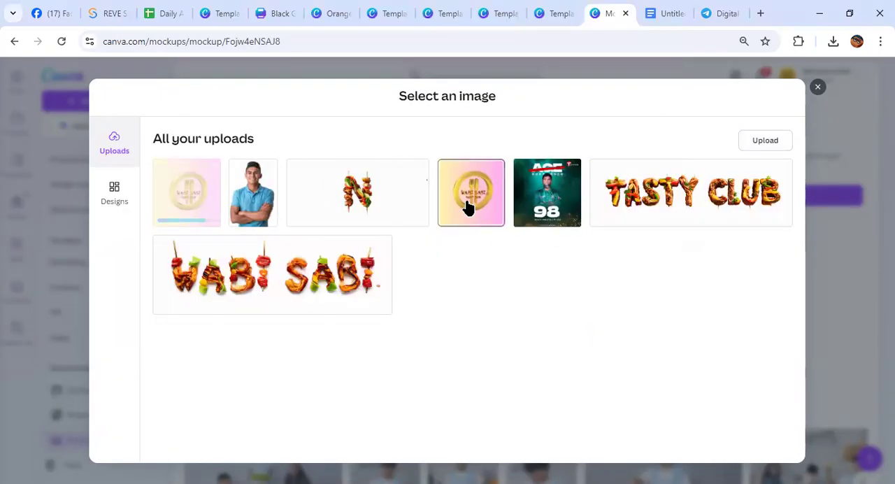
pyautogui.click(190, 204)
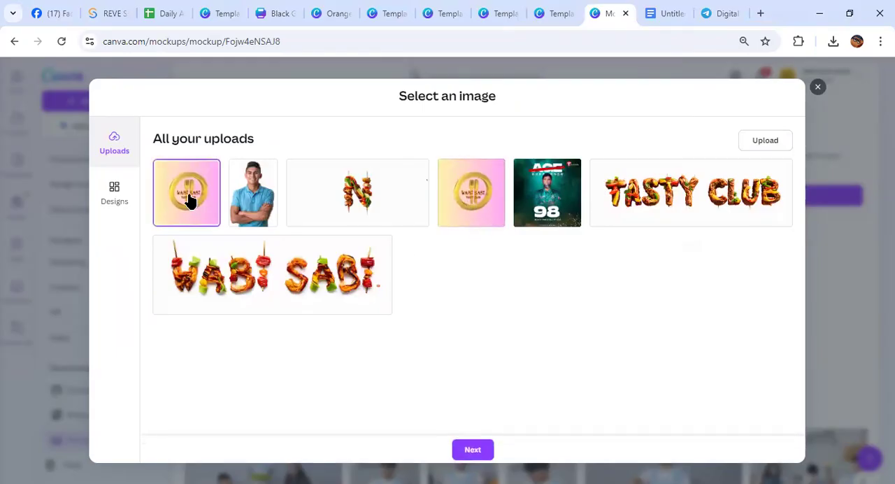
pyautogui.click(470, 451)
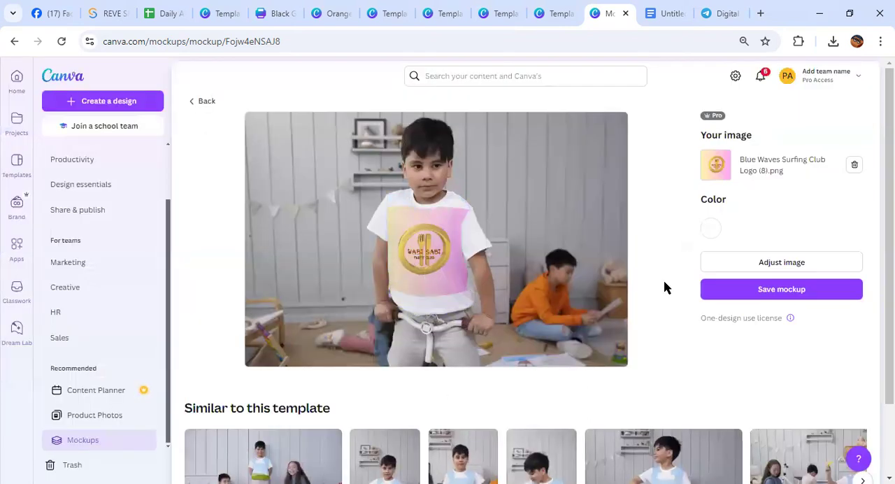
# Save the boy's T-shirt mockup and download it as an image
pyautogui.click(762, 289)
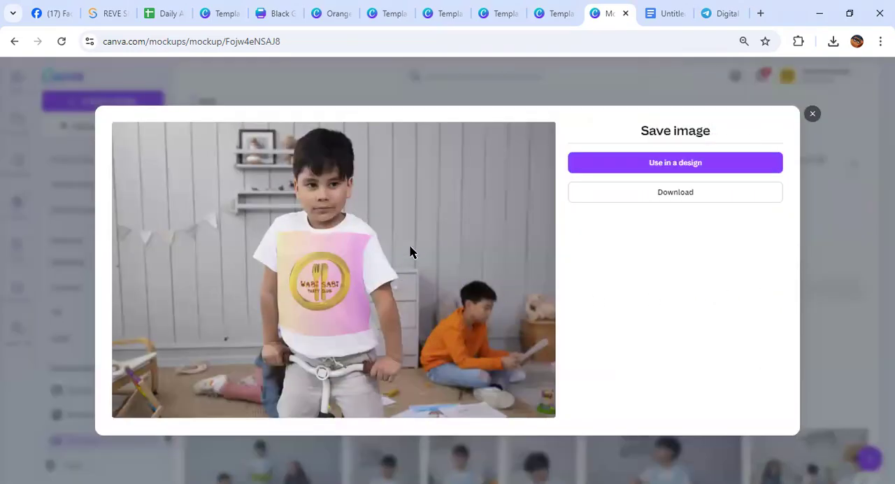
pyautogui.click(669, 193)
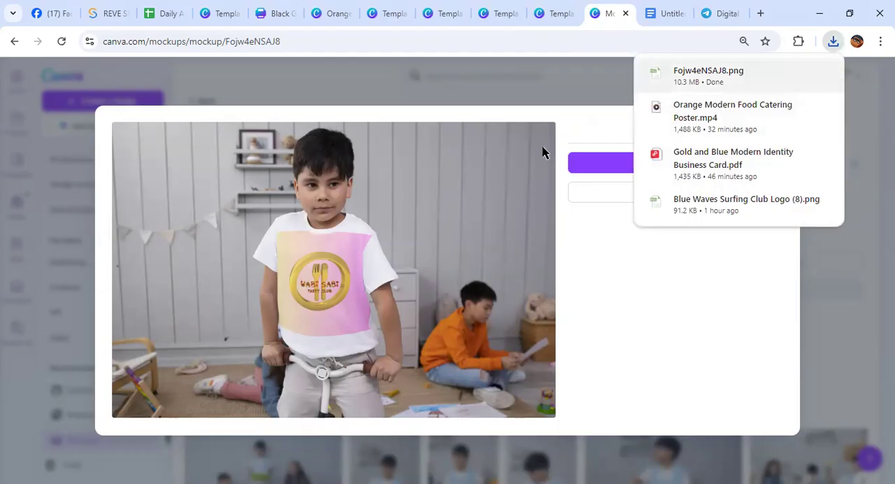
pyautogui.click(472, 195)
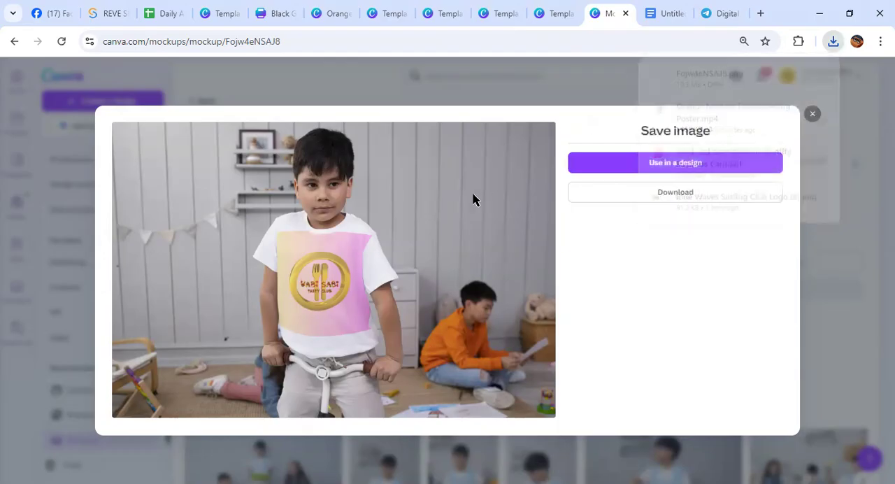
pyautogui.click(633, 165)
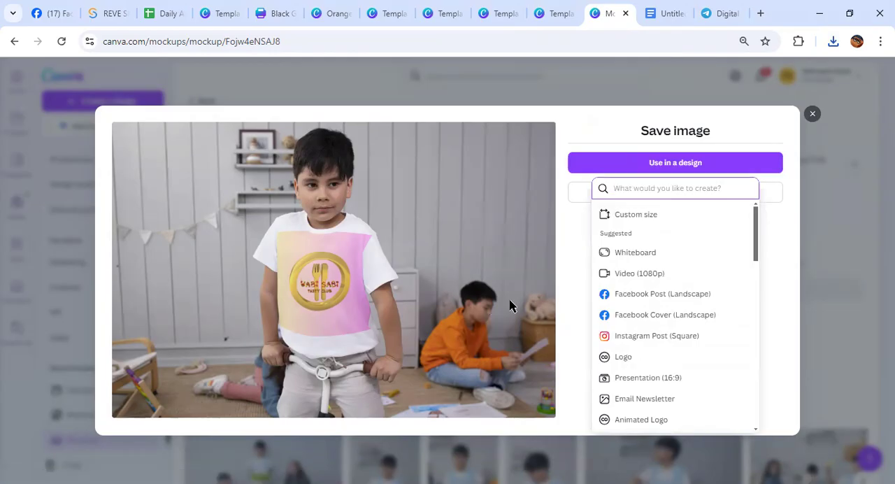
pyautogui.click(644, 215)
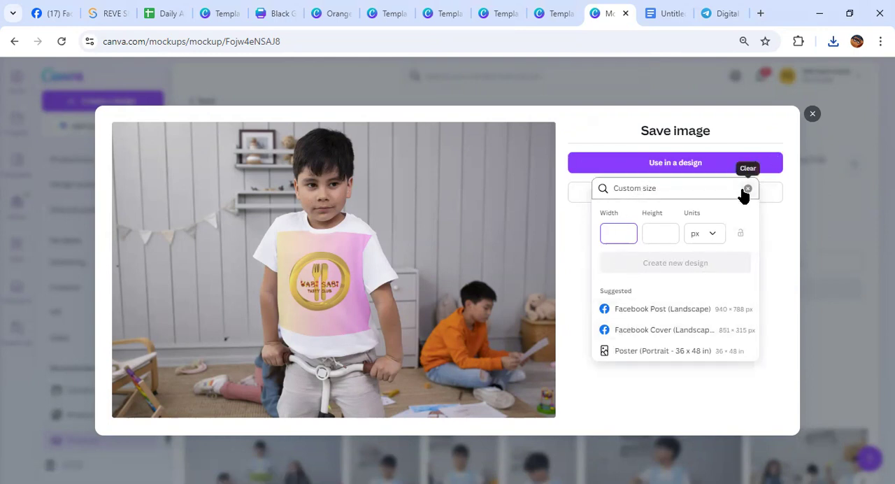
pyautogui.click(812, 114)
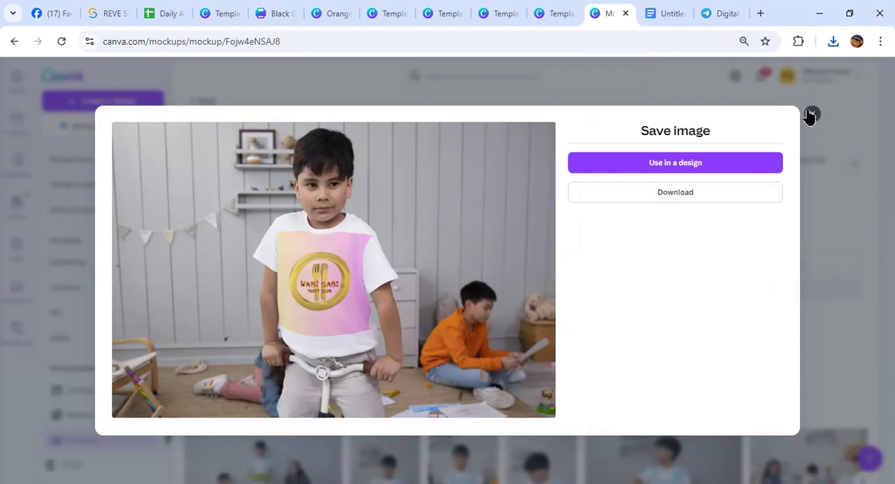
pyautogui.click(812, 114)
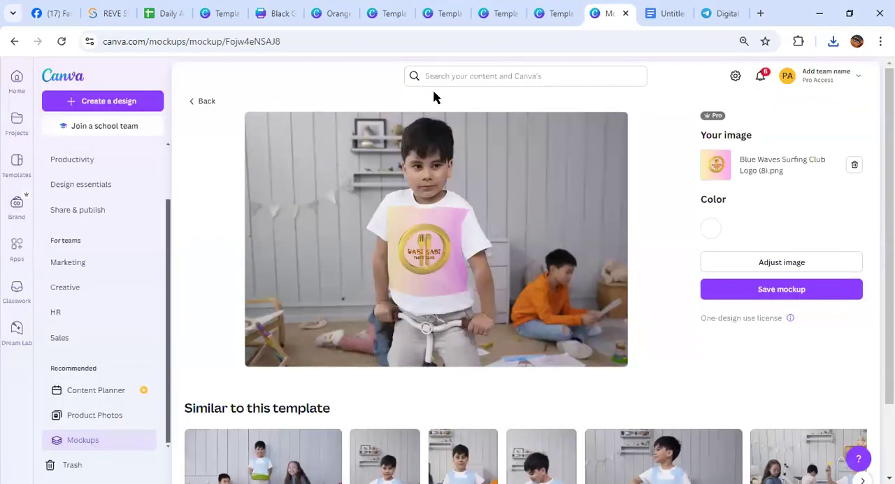
# Check the topic list in Google Docs and go back to Canva's home page
pyautogui.click(665, 11)
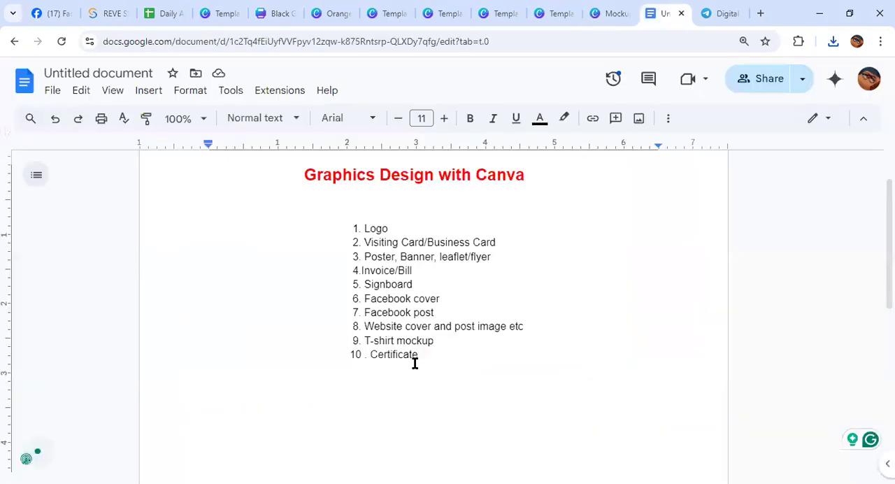
pyautogui.click(617, 19)
pyautogui.click(16, 77)
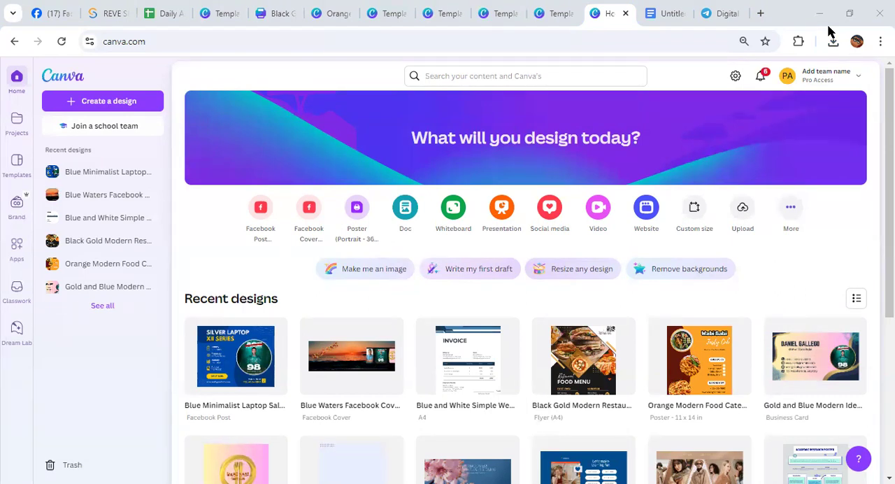
# Search Canva for "certificate" templates
pyautogui.click(452, 76)
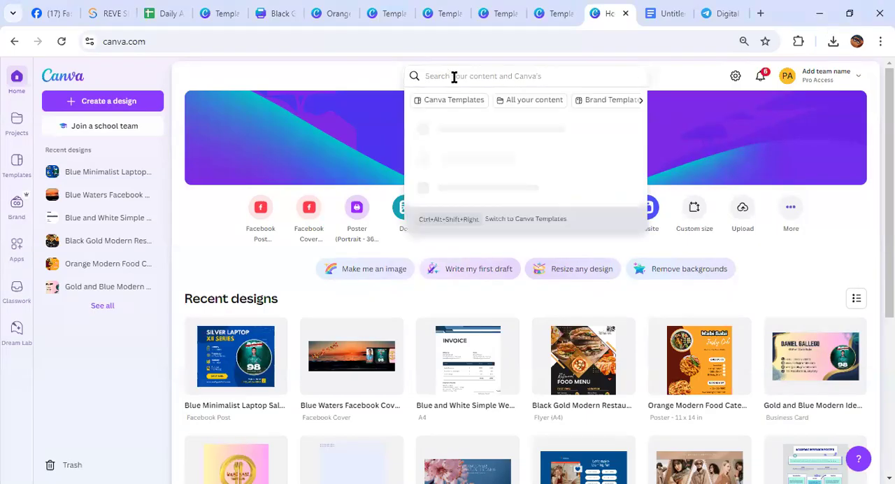
pyautogui.write('ce')
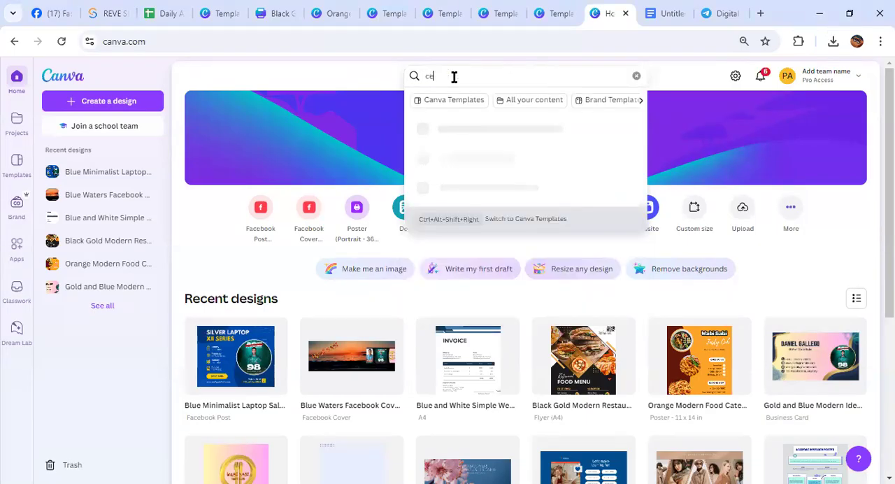
pyautogui.write('rtificate')
pyautogui.press('Return')
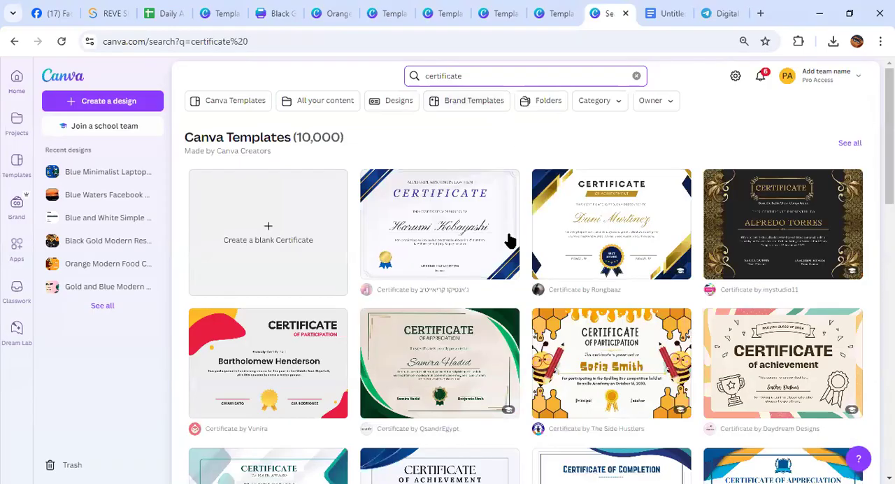
pyautogui.moveTo(510, 241)
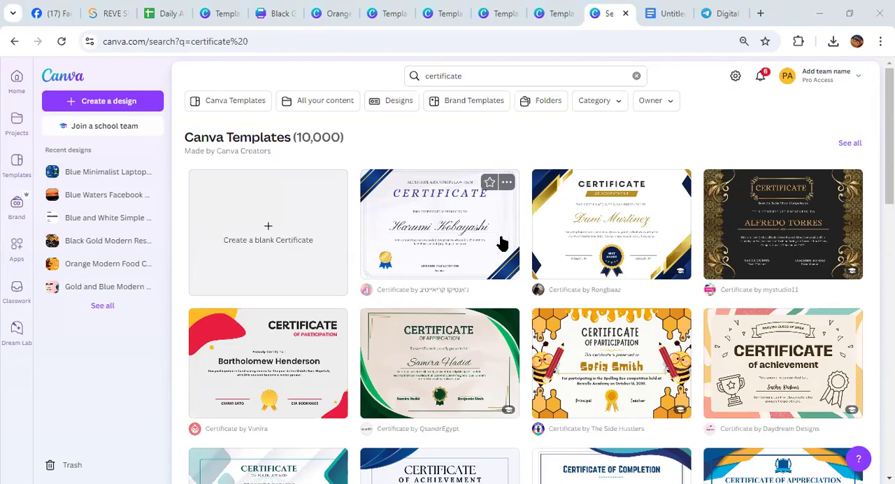
# Refine the template search to "certificate of achivement"
pyautogui.moveTo(561, 246)
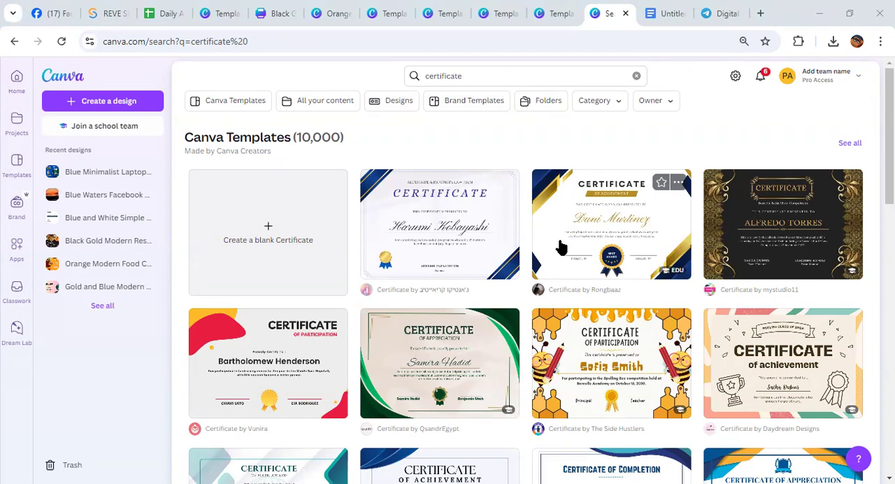
pyautogui.moveTo(489, 355)
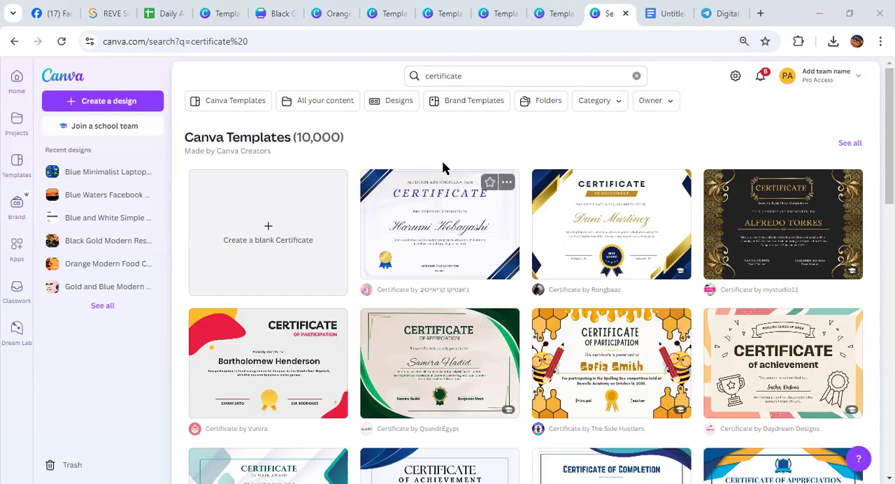
pyautogui.click(473, 75)
pyautogui.write('of achiveme')
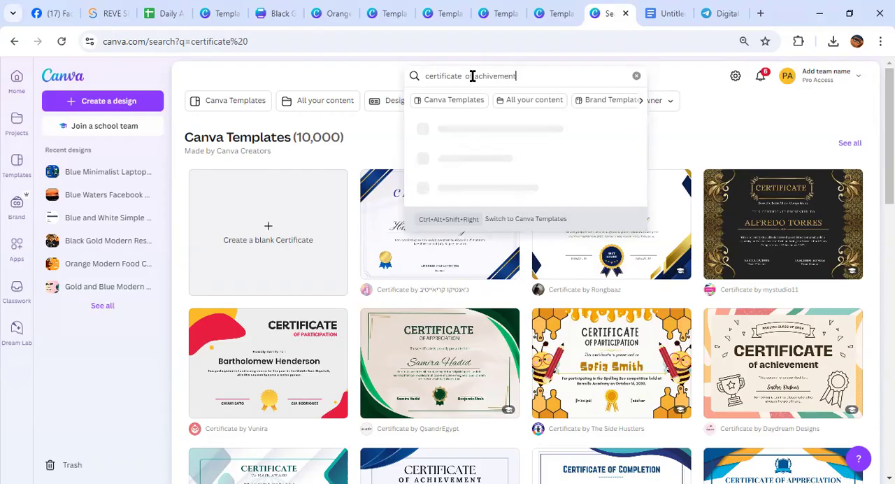
pyautogui.write('nt')
pyautogui.press('Return')
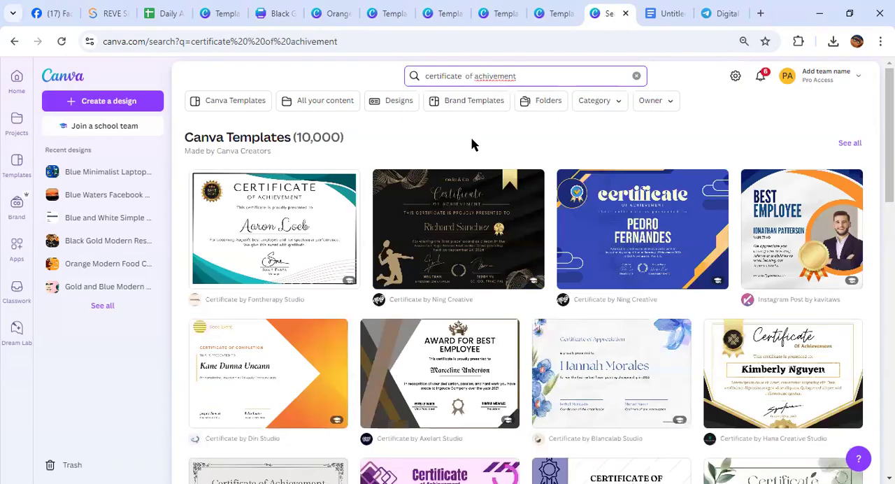
# Find the Red and Blue Bordered Achievement Certificate template among the results and open it for customizing
pyautogui.scroll(-7, 472, 144)
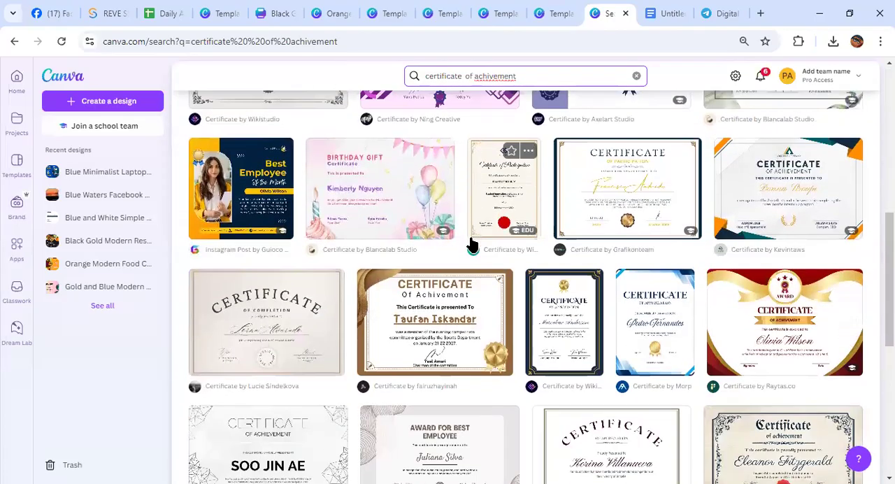
pyautogui.scroll(-2, 462, 272)
pyautogui.scroll(-3, 489, 316)
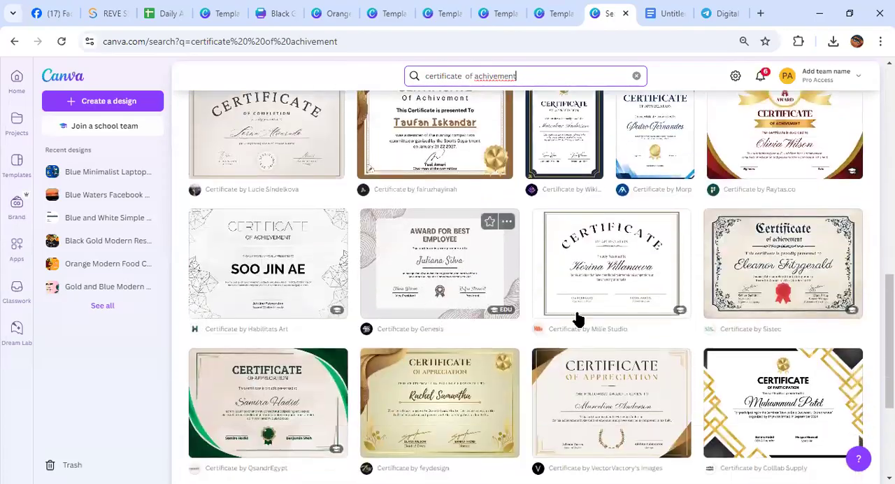
pyautogui.click(754, 271)
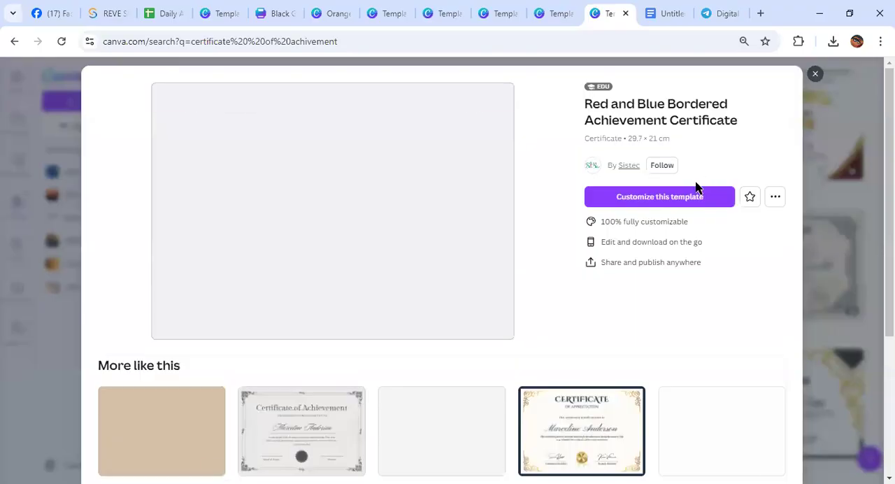
pyautogui.click(689, 204)
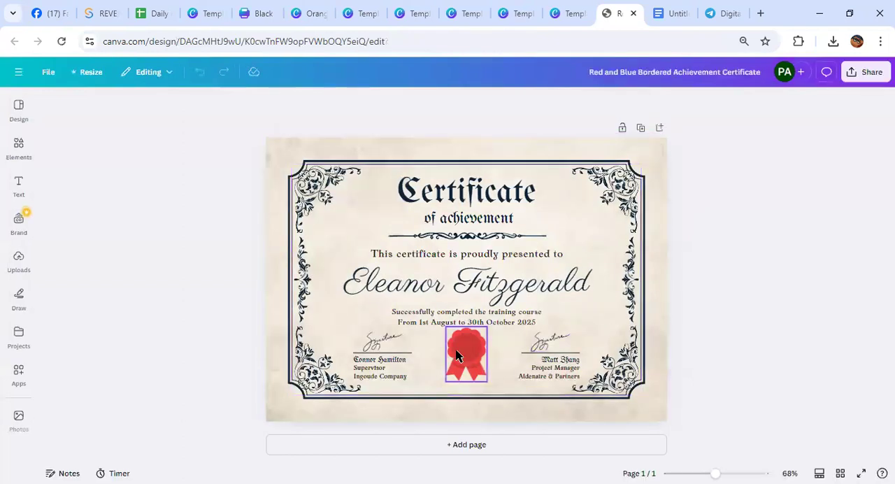
# Remove the red ribbon seal from the certificate and add the uploaded Wabi Sabi Tasty Club logo over its lower centre
pyautogui.moveTo(453, 356); pyautogui.dragTo(874, 271)
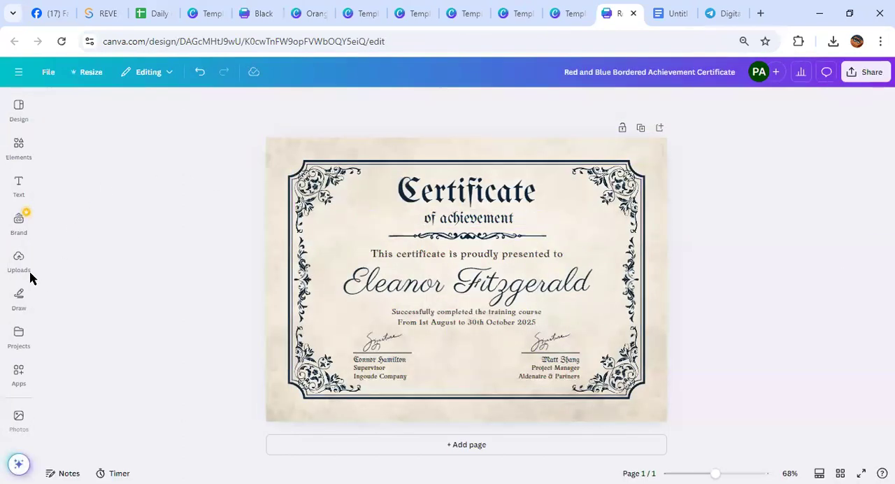
pyautogui.click(16, 265)
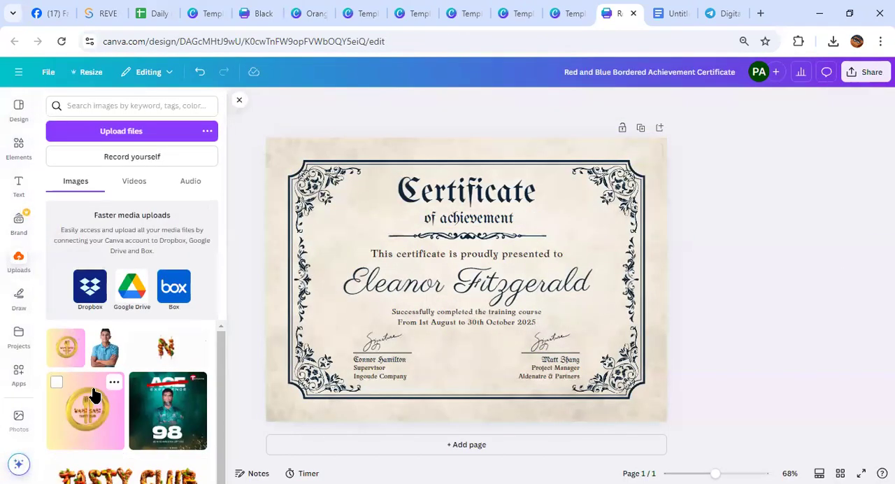
pyautogui.click(87, 398)
pyautogui.moveTo(479, 225); pyautogui.dragTo(479, 300)
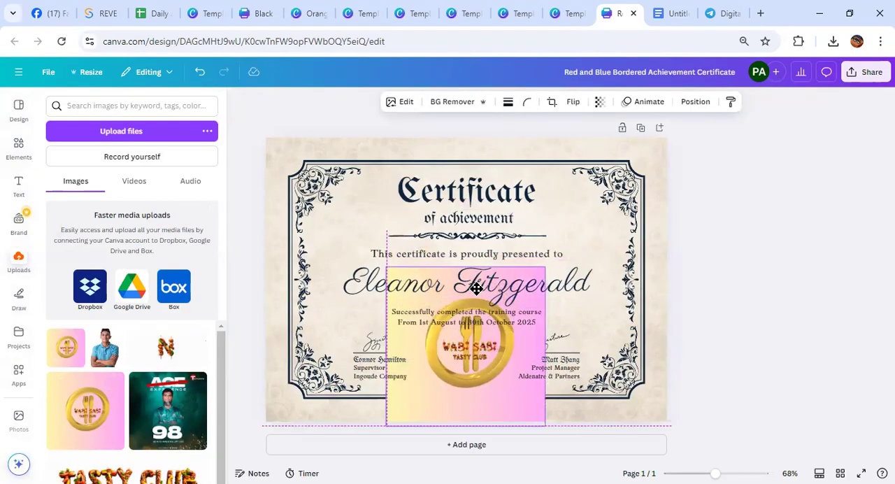
# Remove the logo's background, then shrink the logo and place it between the two signatures
pyautogui.click(450, 102)
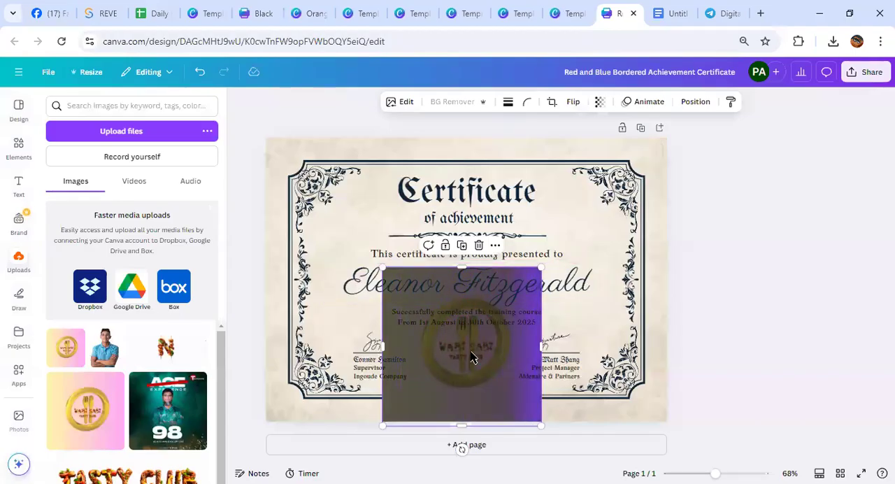
pyautogui.moveTo(473, 363); pyautogui.dragTo(468, 383)
pyautogui.moveTo(380, 300); pyautogui.dragTo(454, 381)
pyautogui.moveTo(491, 408); pyautogui.dragTo(458, 361)
pyautogui.click(766, 336)
# Replace the recipient's name on the certificate with the new recipient's full name
pyautogui.click(533, 278)
pyautogui.click(533, 277)
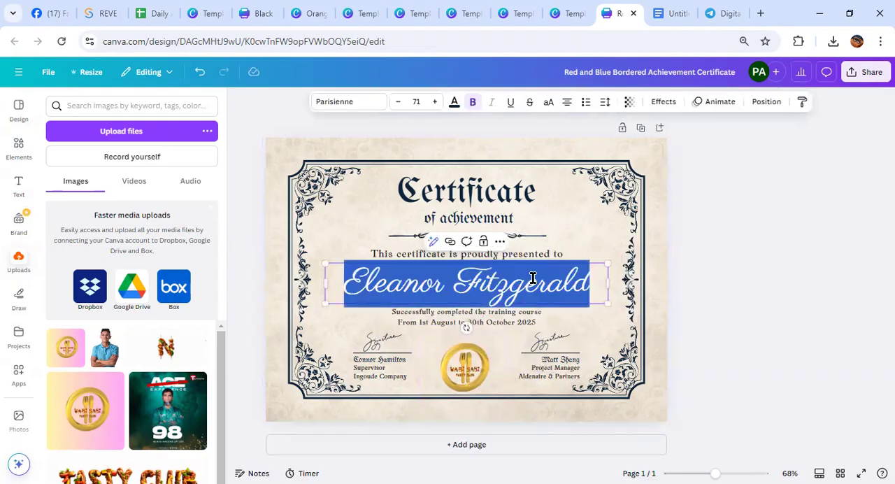
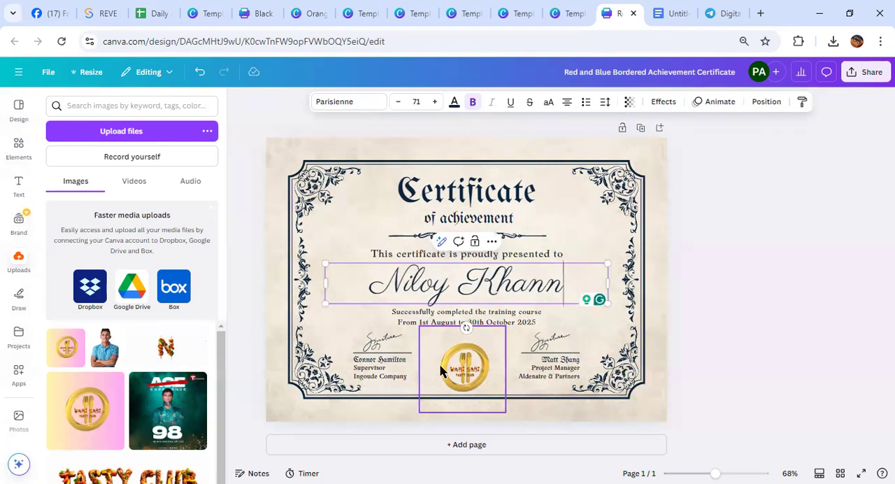
pyautogui.click(592, 228)
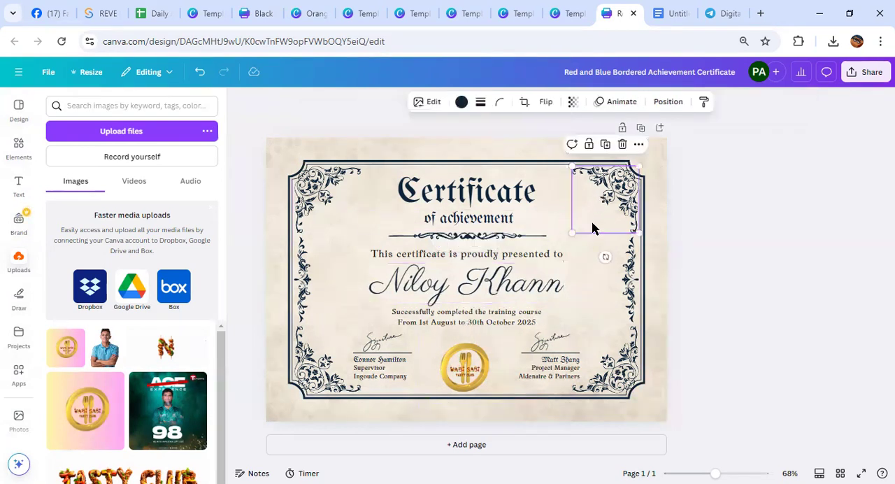
pyautogui.click(753, 245)
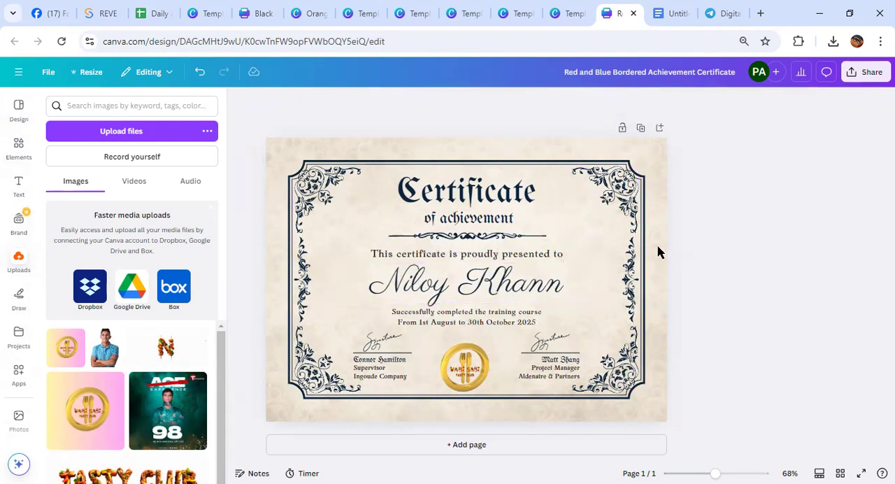
# Point out both signatures, choose PDF Print as the certificate's download file type, and close the download options without downloading
pyautogui.click(379, 344)
pyautogui.click(550, 341)
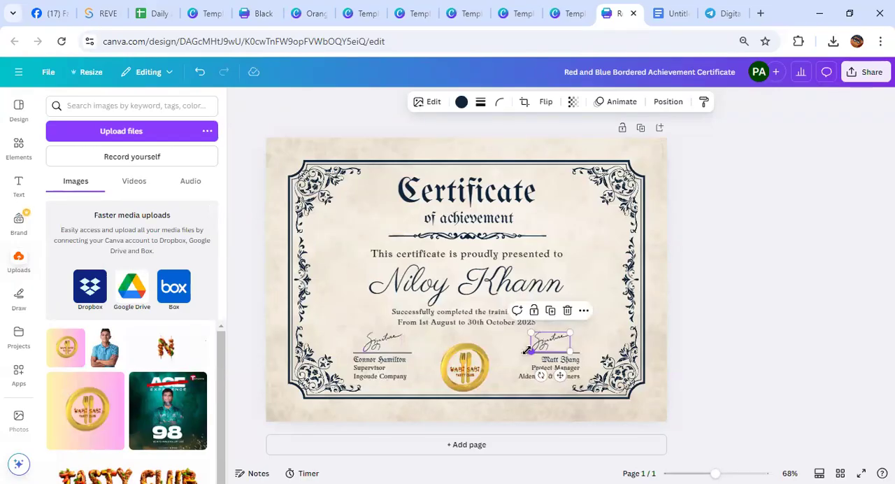
pyautogui.click(865, 73)
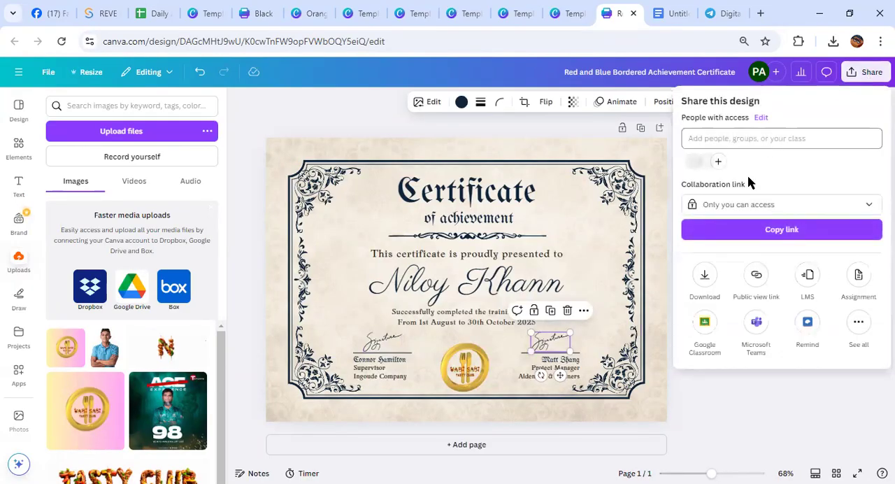
pyautogui.click(704, 277)
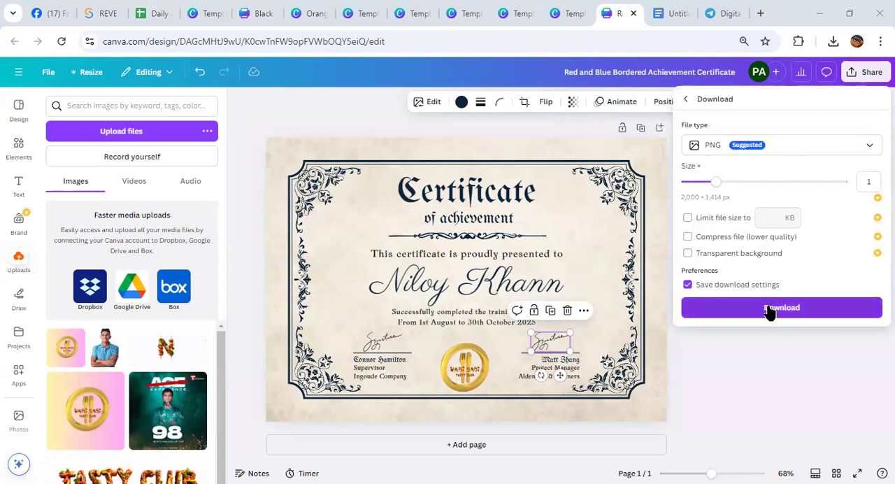
pyautogui.click(870, 147)
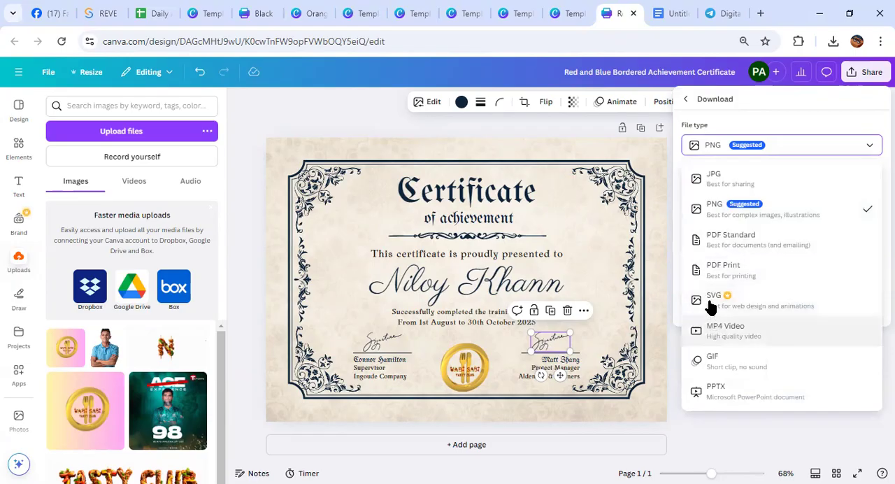
pyautogui.click(742, 274)
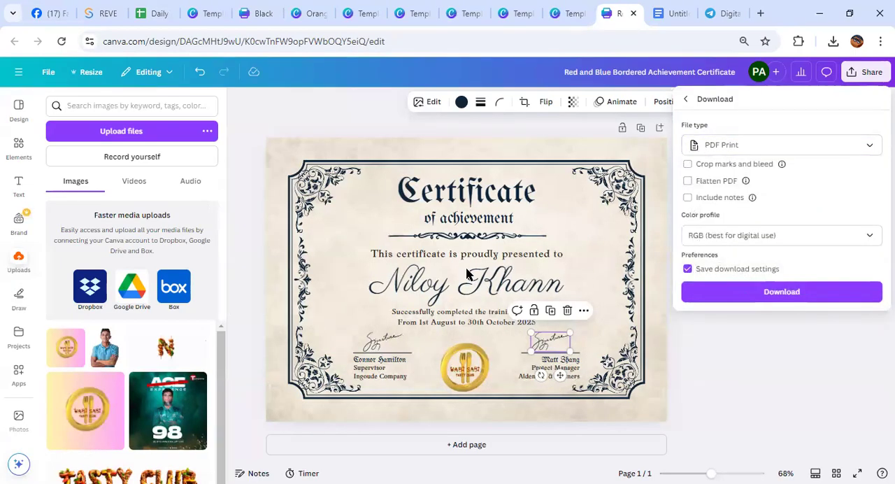
pyautogui.click(359, 102)
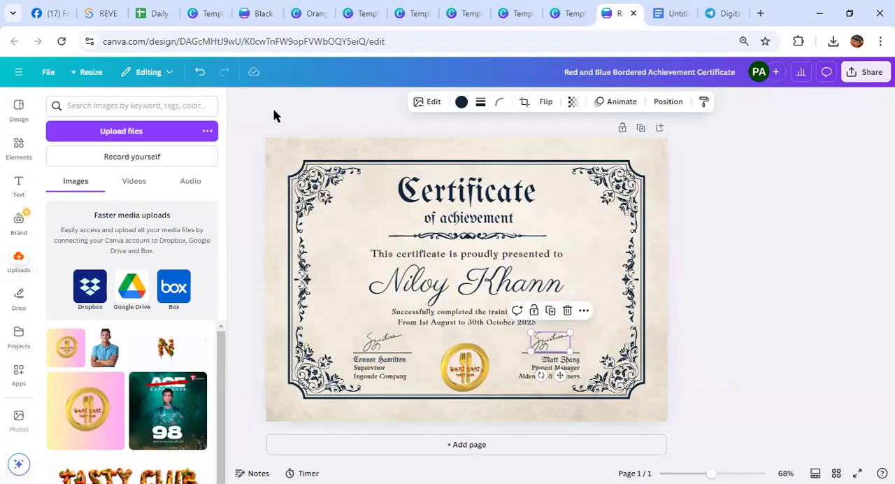
# Browse the alternative A4 landscape certificate templates in the editor
pyautogui.click(19, 110)
pyautogui.scroll(-5, 142, 300)
pyautogui.scroll(-12, 142, 301)
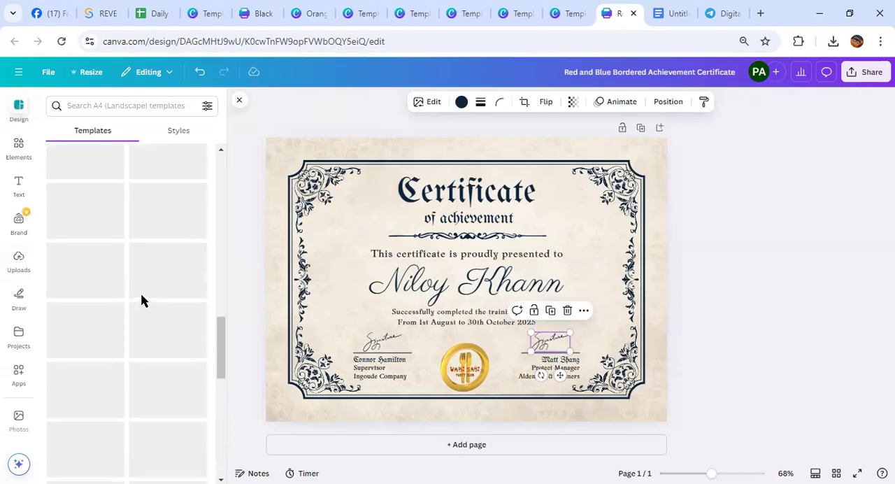
pyautogui.scroll(13, 143, 301)
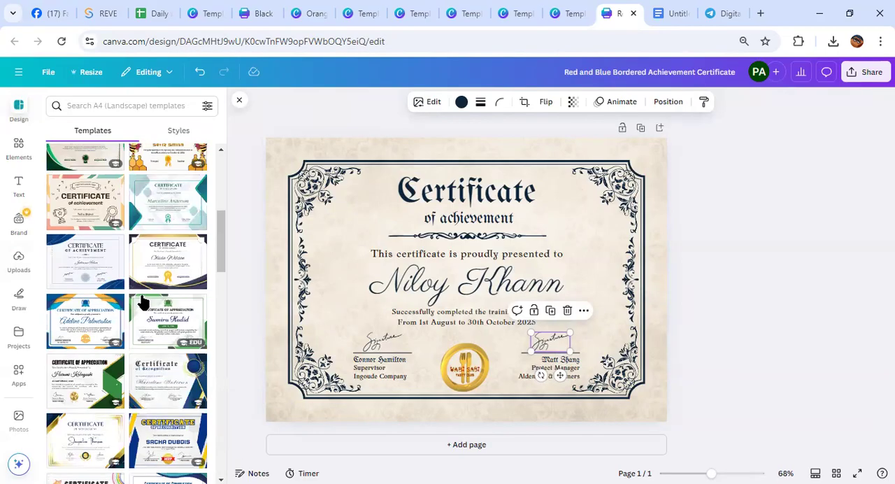
pyautogui.scroll(-1, 143, 301)
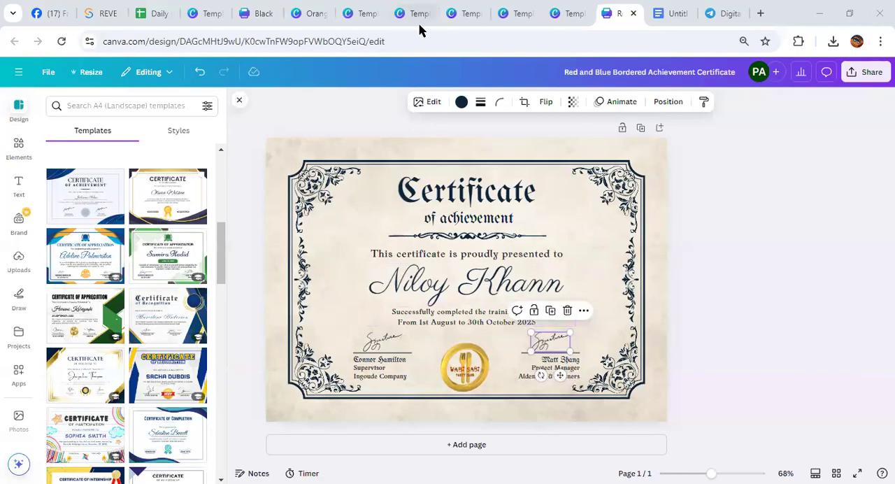
pyautogui.click(775, 253)
# Return to Canva's home page and open the recent Blue Minimalist Laptop Sale Facebook Post design
pyautogui.click(19, 72)
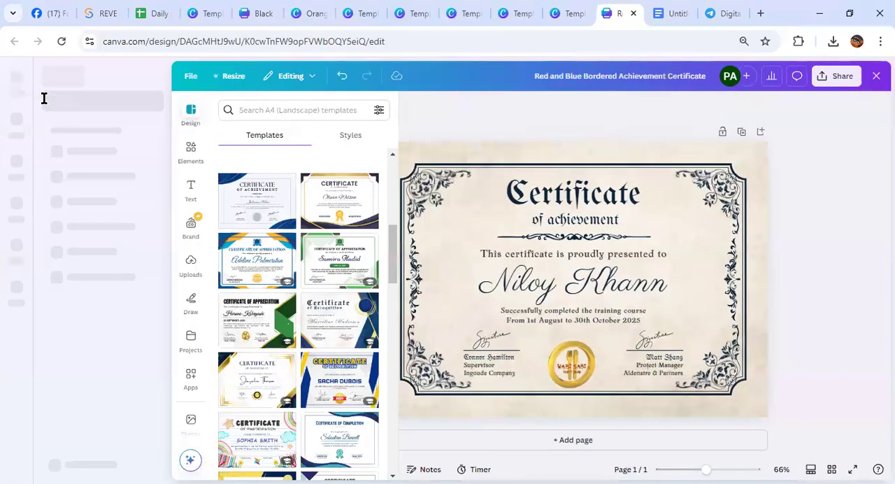
pyautogui.click(44, 98)
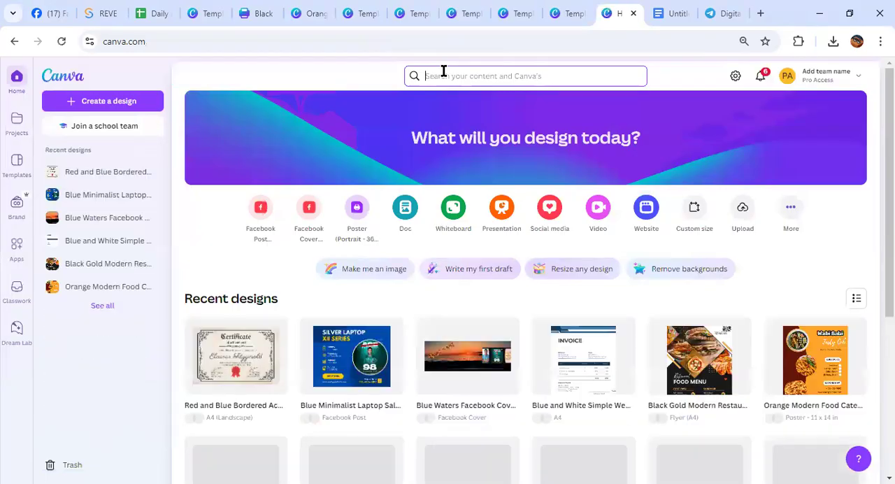
pyautogui.click(443, 75)
pyautogui.click(362, 356)
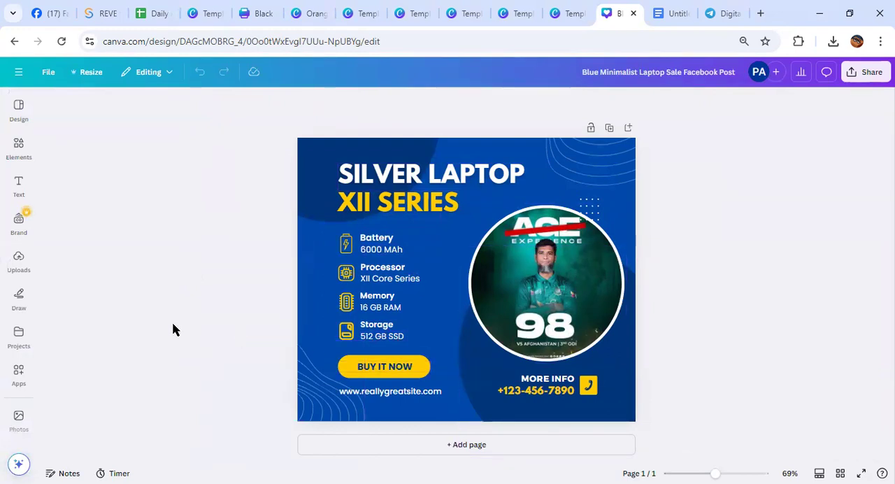
# Insert a donut chart from the Charts app into the laptop sale post and move it toward the lower right
pyautogui.click(14, 371)
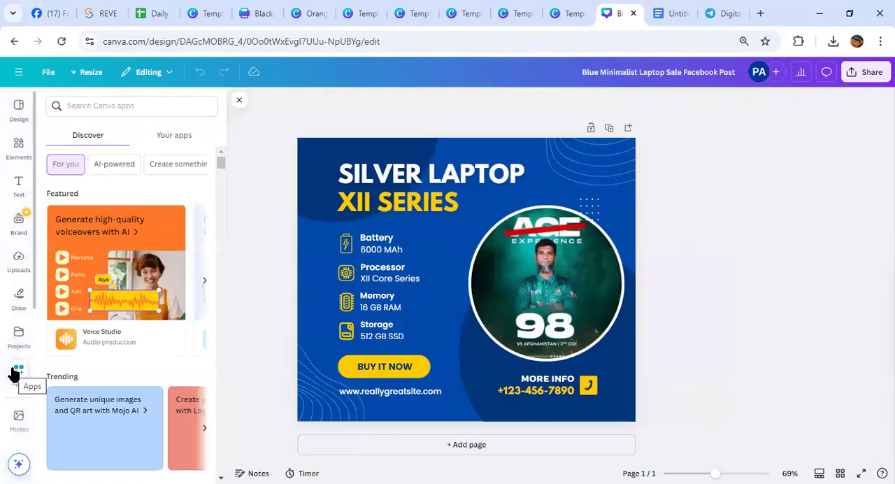
pyautogui.scroll(-4, 70, 328)
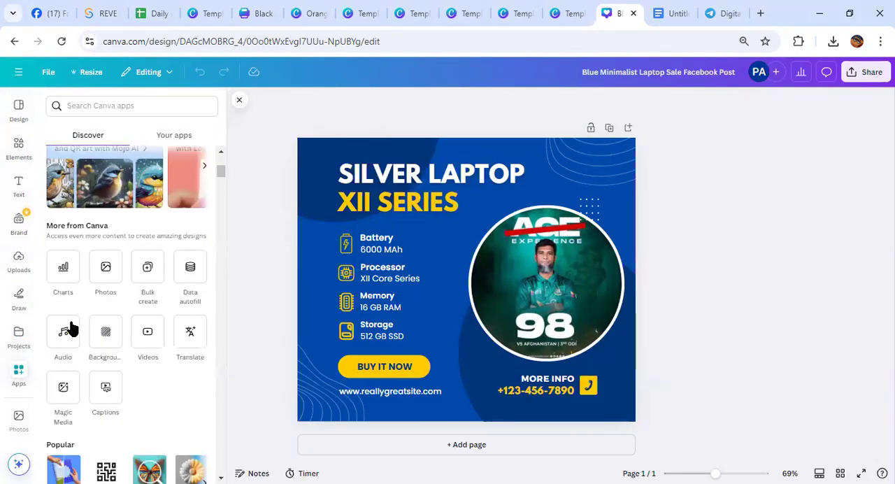
pyautogui.click(59, 280)
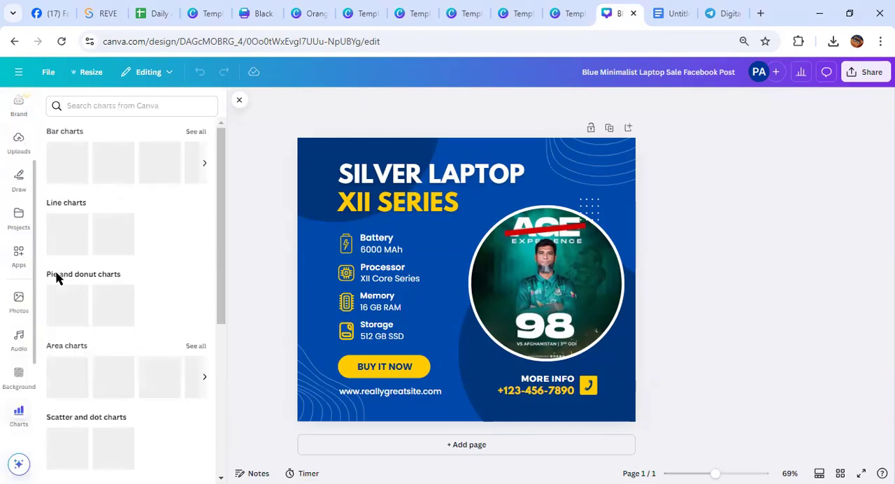
pyautogui.click(105, 306)
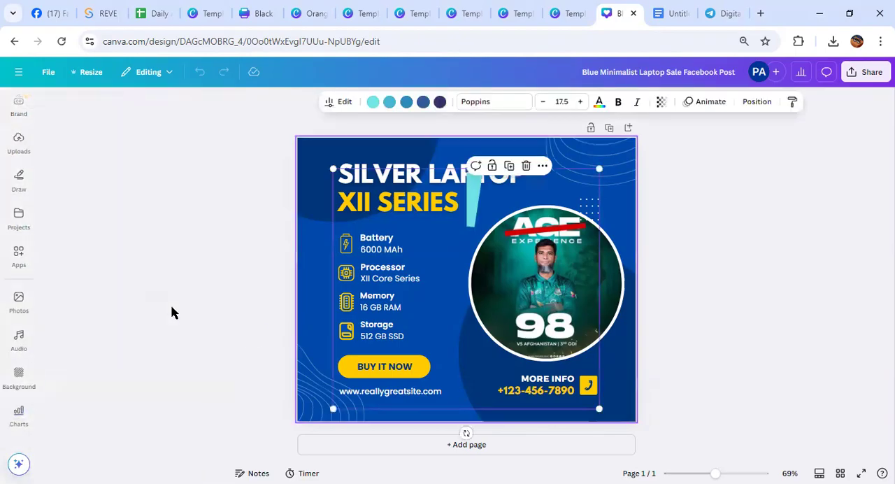
pyautogui.moveTo(447, 277); pyautogui.dragTo(484, 318)
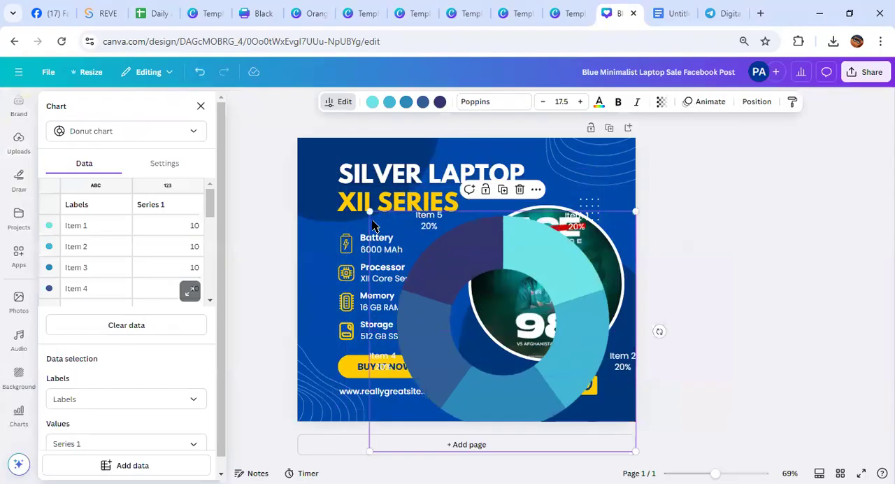
# Shrink the donut chart and move it below the title, between the specification list and the round photo
pyautogui.moveTo(369, 211); pyautogui.dragTo(469, 149)
pyautogui.click(364, 247)
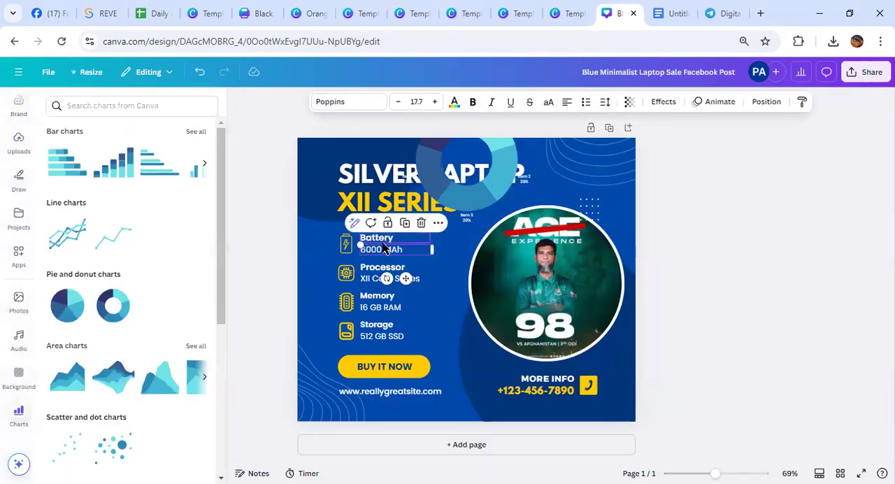
pyautogui.click(382, 239)
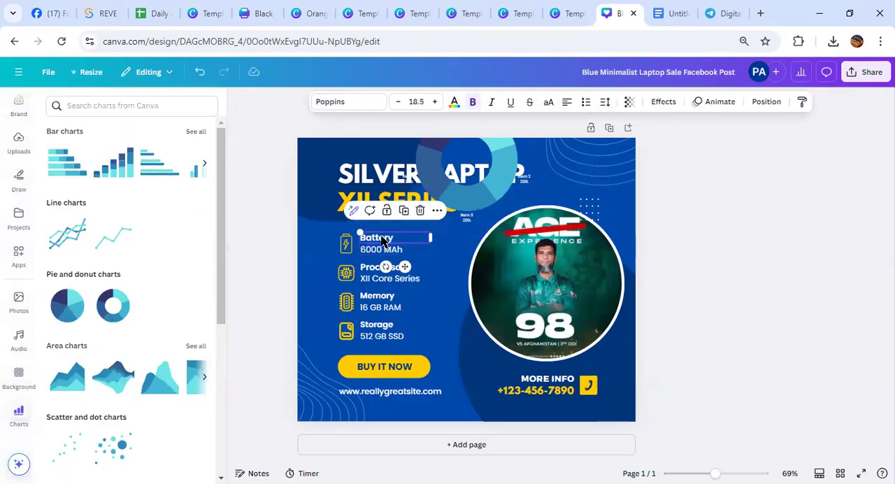
pyautogui.rightClick(382, 240)
pyautogui.click(418, 210)
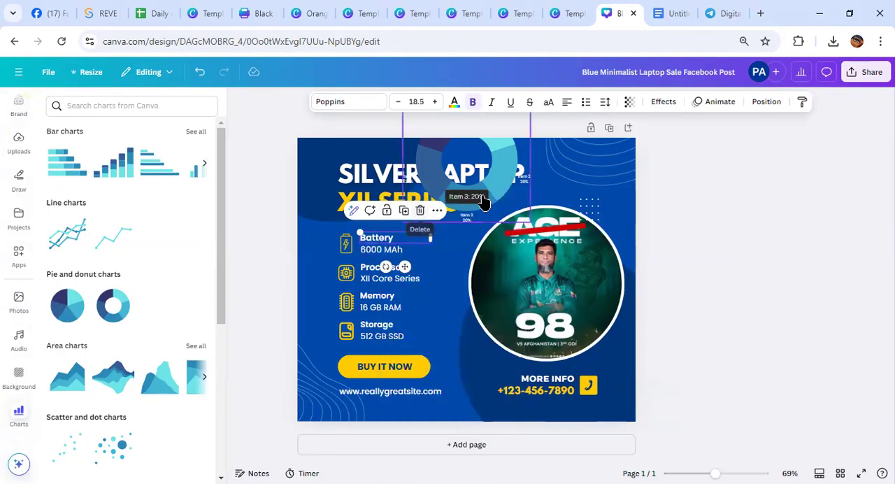
pyautogui.click(487, 231)
pyautogui.moveTo(487, 231); pyautogui.dragTo(482, 371)
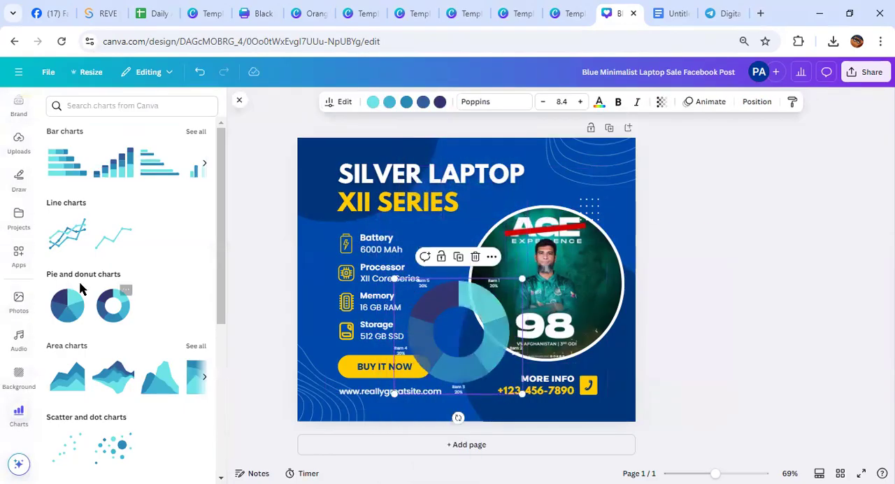
# Add a body text box reading "Battery", rotate it and place it over the donut chart's upper-left segment
pyautogui.scroll(-3, 6, 253)
pyautogui.scroll(-1, 7, 255)
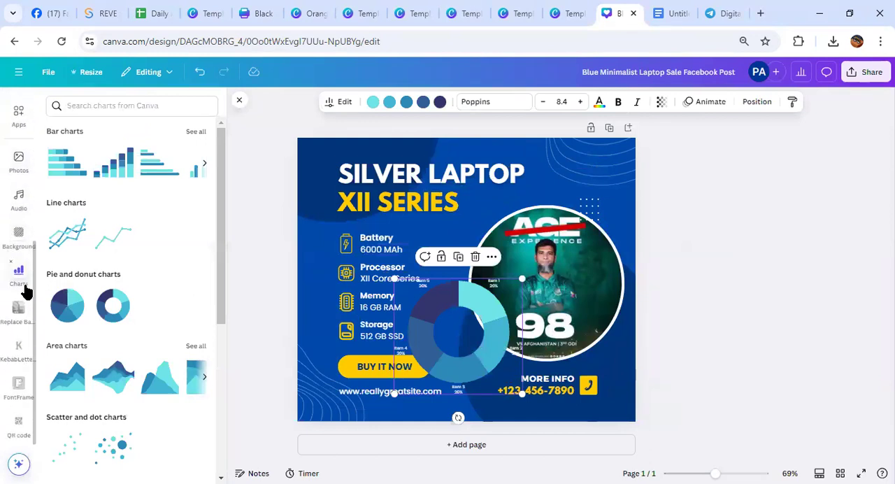
pyautogui.scroll(5, 18, 278)
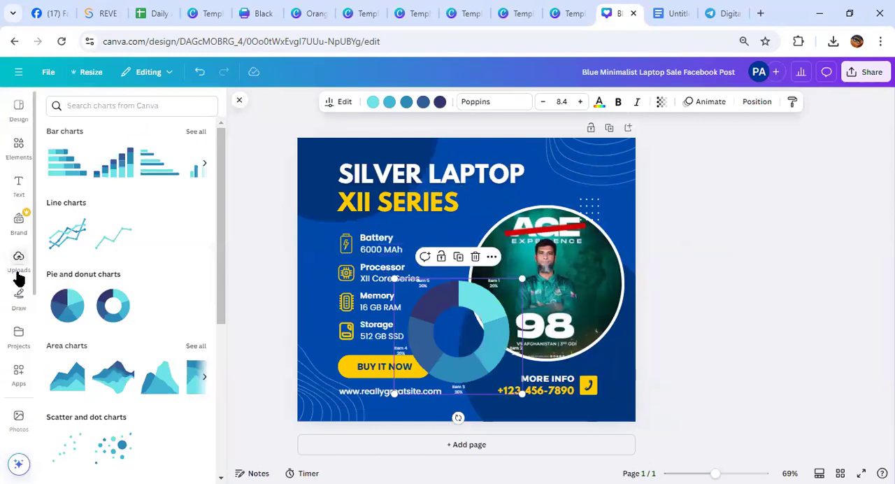
pyautogui.click(18, 185)
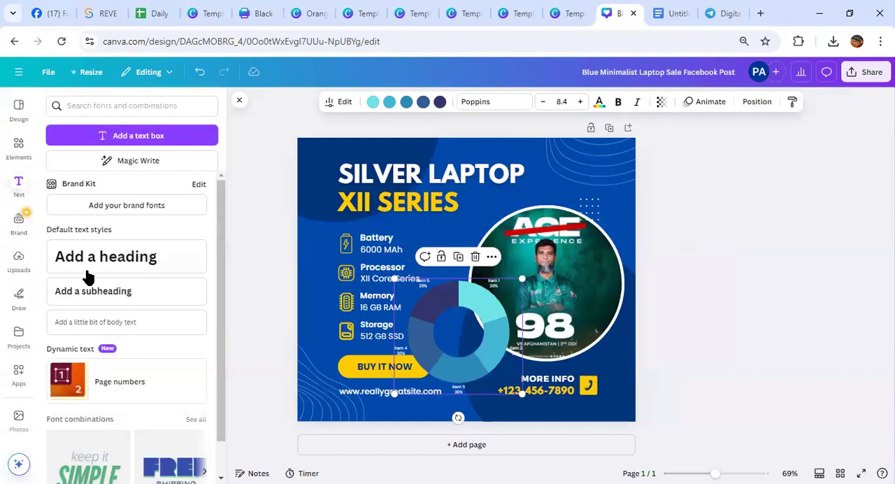
pyautogui.click(126, 321)
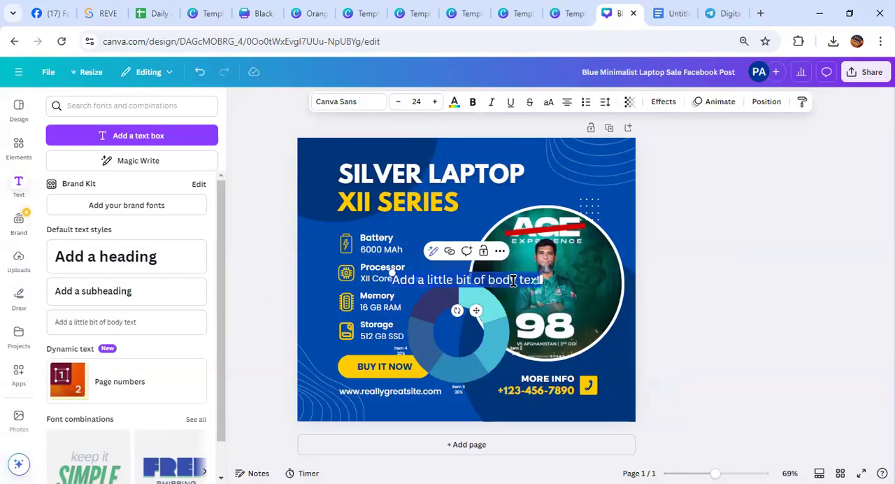
pyautogui.write('Battery')
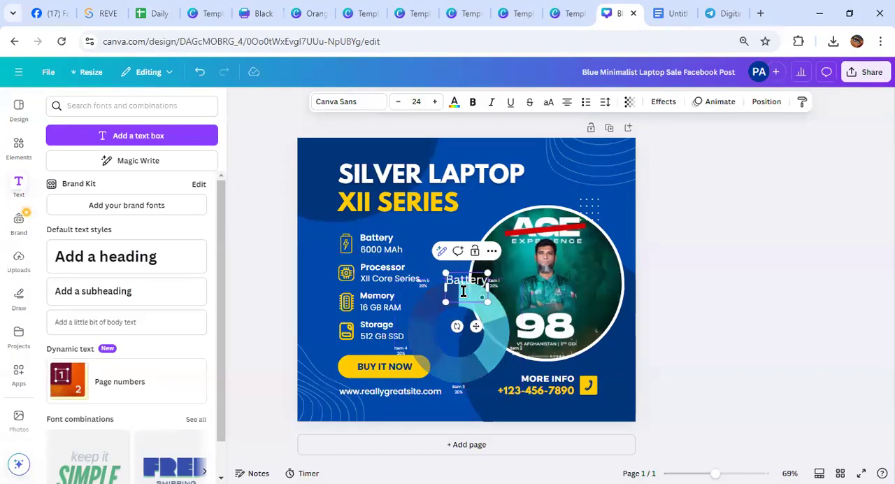
pyautogui.moveTo(475, 326); pyautogui.dragTo(485, 366)
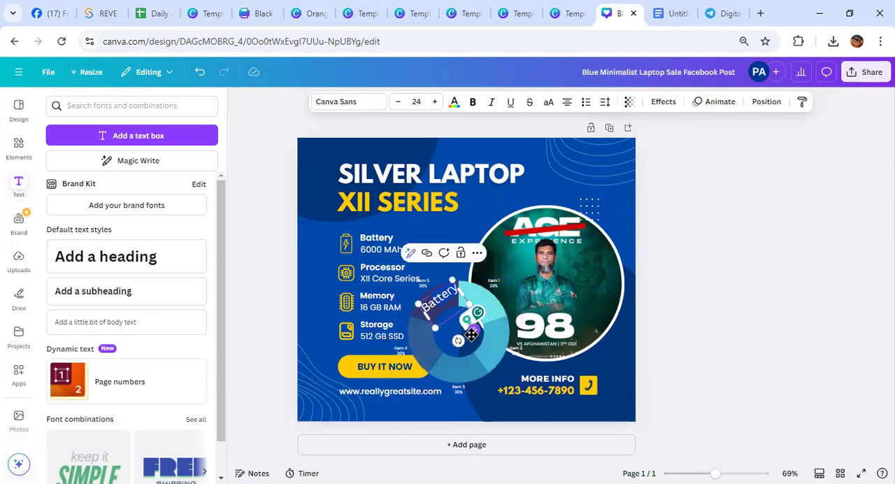
pyautogui.moveTo(475, 330); pyautogui.dragTo(473, 336)
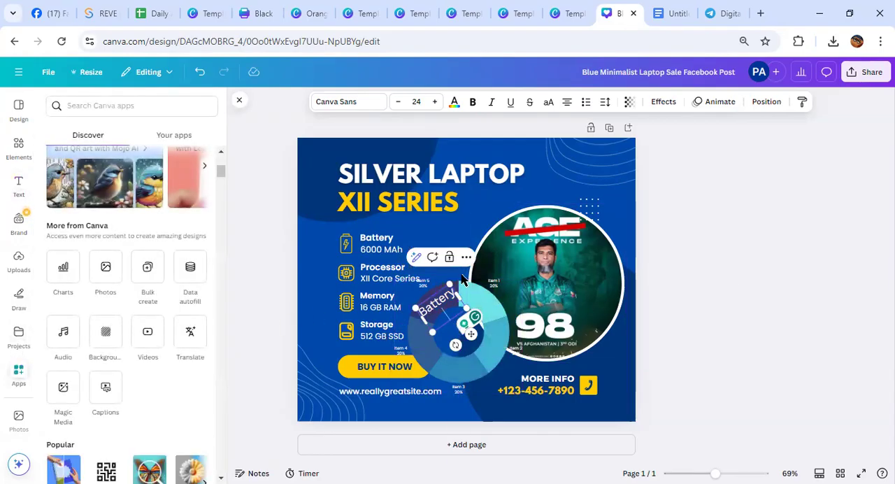
# Remove the Battery text and the donut chart from the post by moving them off the page
pyautogui.moveTo(471, 334); pyautogui.dragTo(867, 265)
pyautogui.moveTo(499, 323); pyautogui.dragTo(857, 294)
# Browse the Charts app's categories and view all bar chart types
pyautogui.click(70, 280)
pyautogui.scroll(-5, 128, 280)
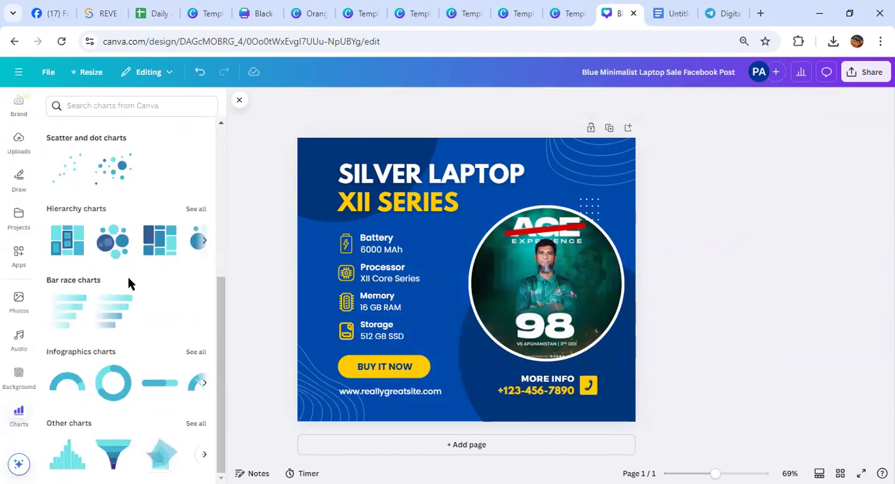
pyautogui.scroll(4, 126, 294)
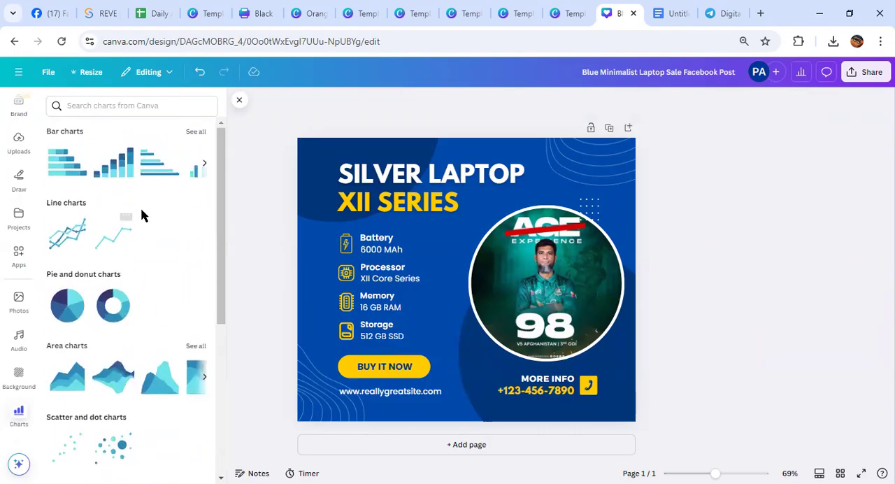
pyautogui.click(195, 132)
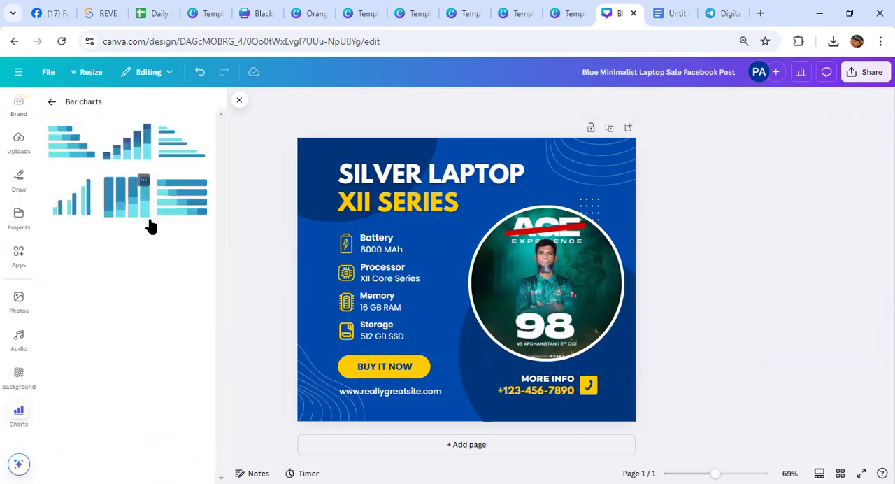
pyautogui.click(239, 100)
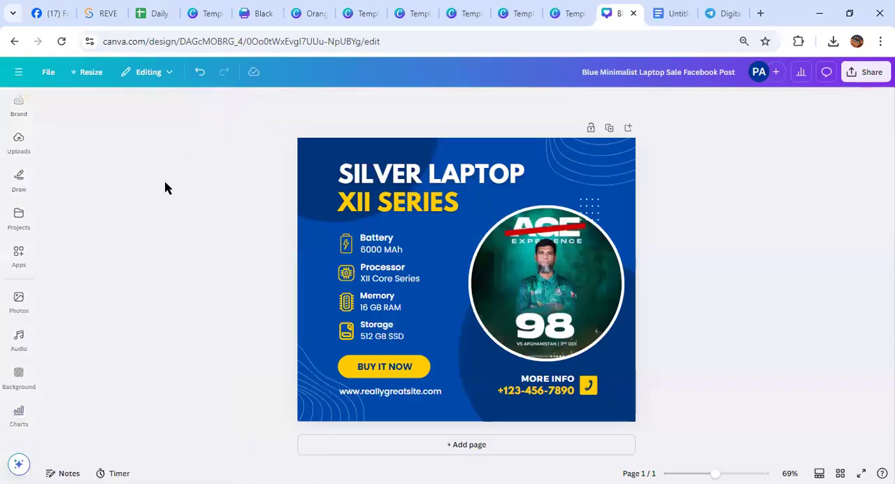
# Open the Photos app from the Canva apps, look through the photos and search for "bus"
pyautogui.click(18, 266)
pyautogui.click(106, 279)
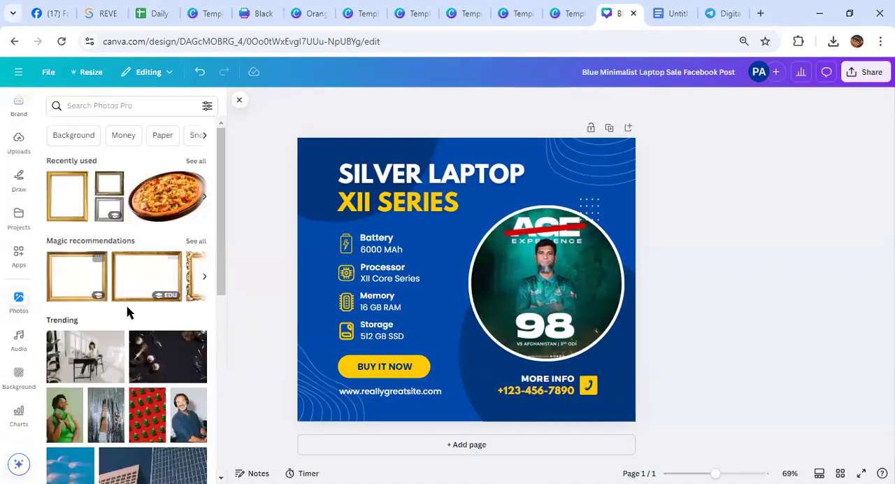
pyautogui.scroll(-4, 128, 310)
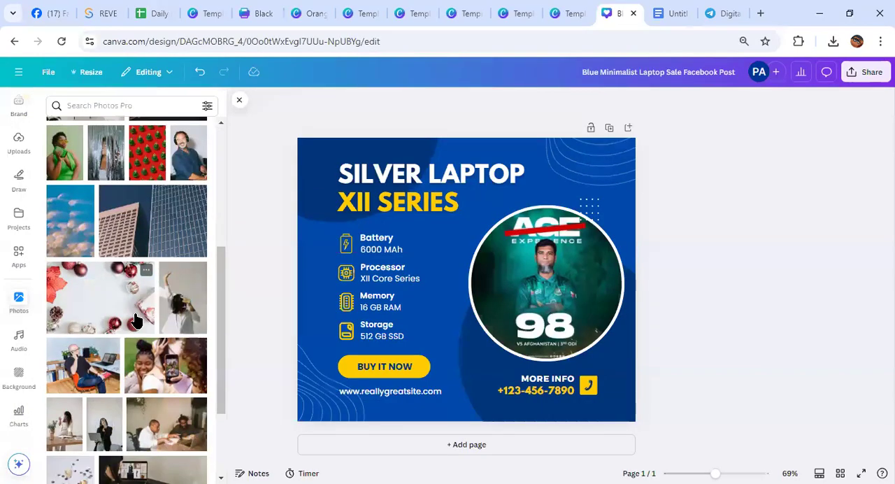
pyautogui.click(120, 106)
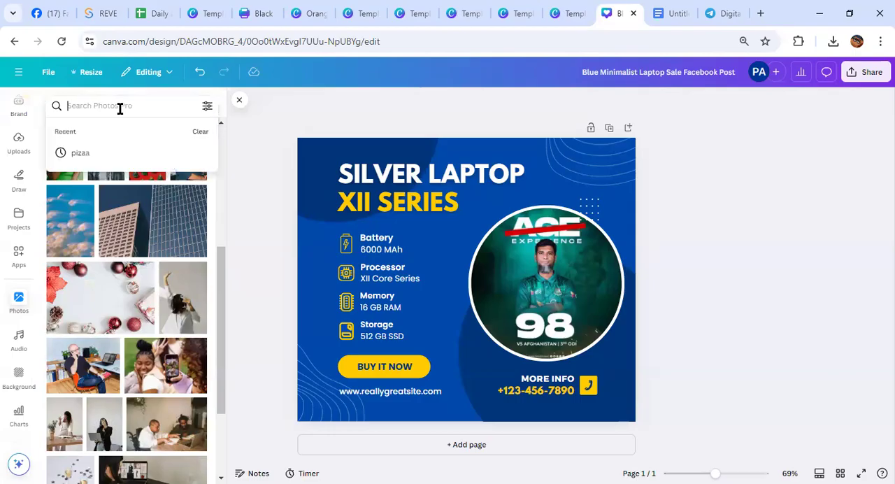
pyautogui.write('bus')
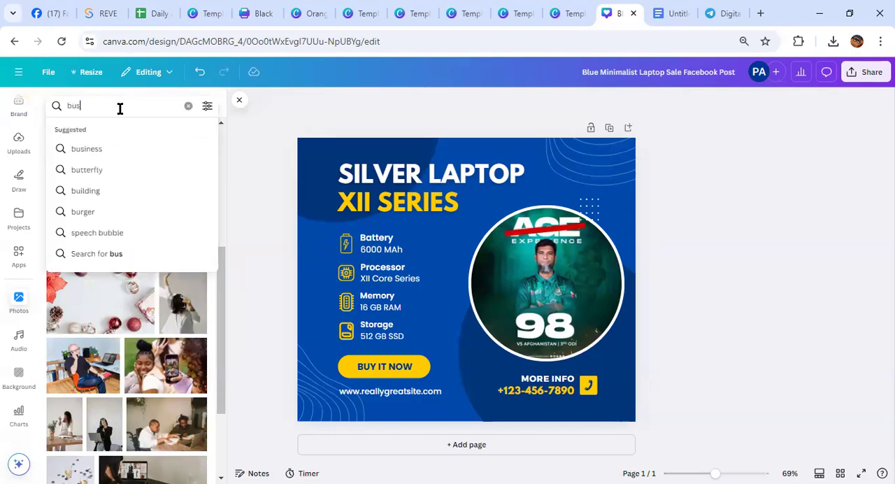
pyautogui.press('Return')
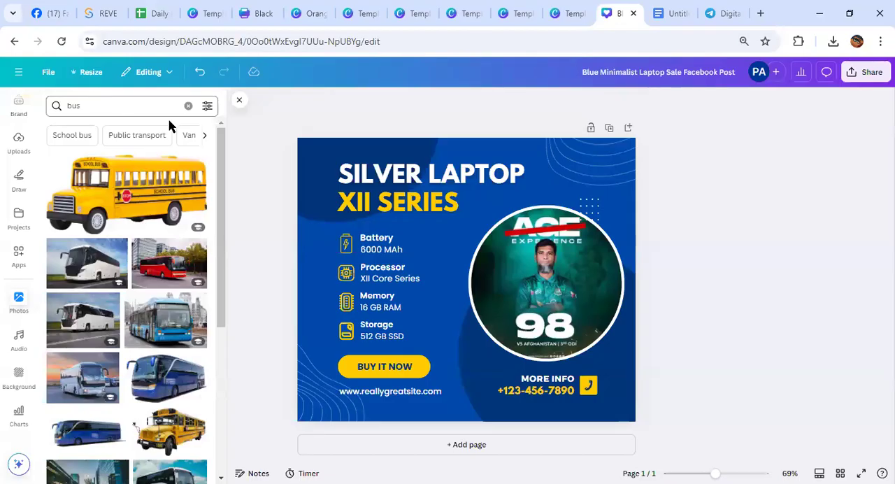
# Replace the photo search with "chips" and close the photo results
pyautogui.click(189, 107)
pyautogui.write('c')
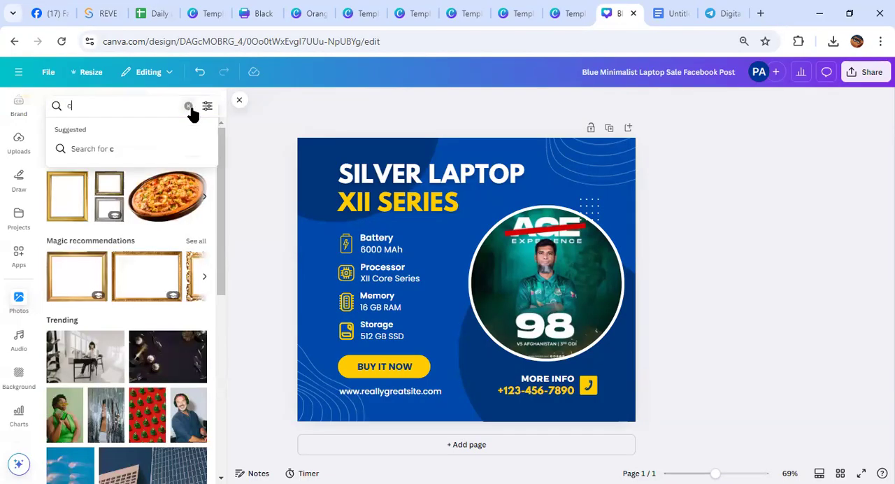
pyautogui.write('hips')
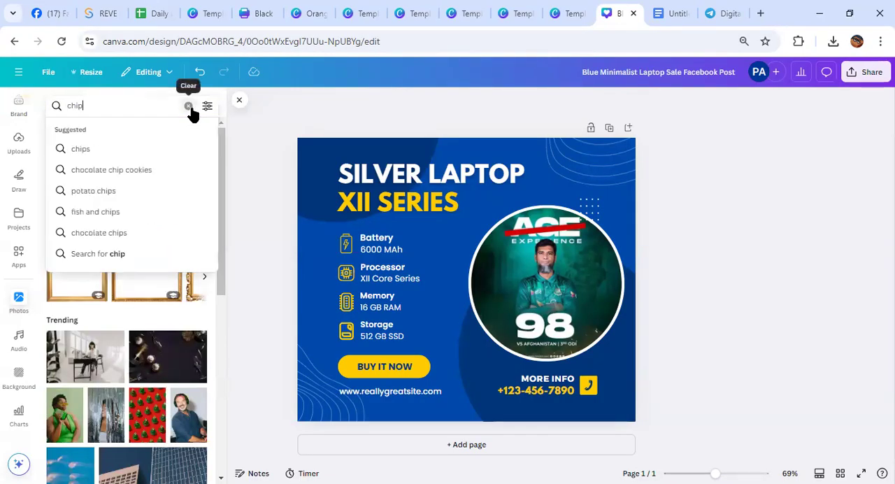
pyautogui.press('Return')
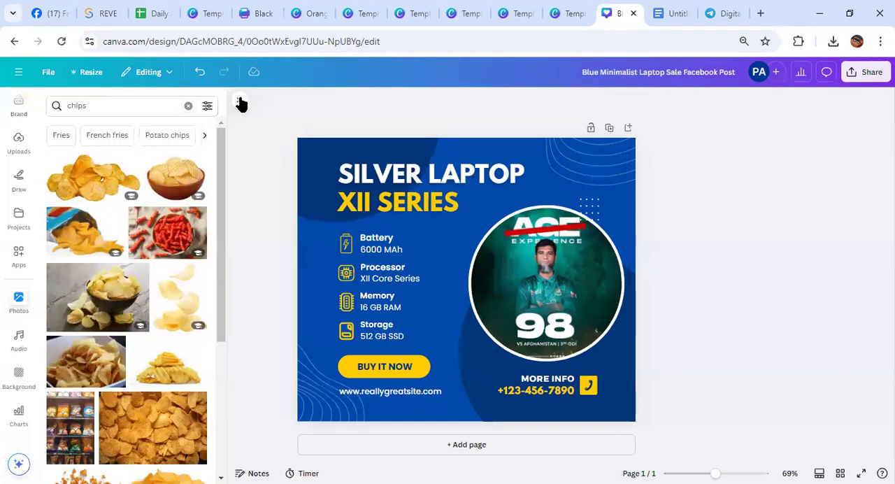
pyautogui.click(239, 100)
# Search the Canva apps for "shopping"
pyautogui.click(20, 220)
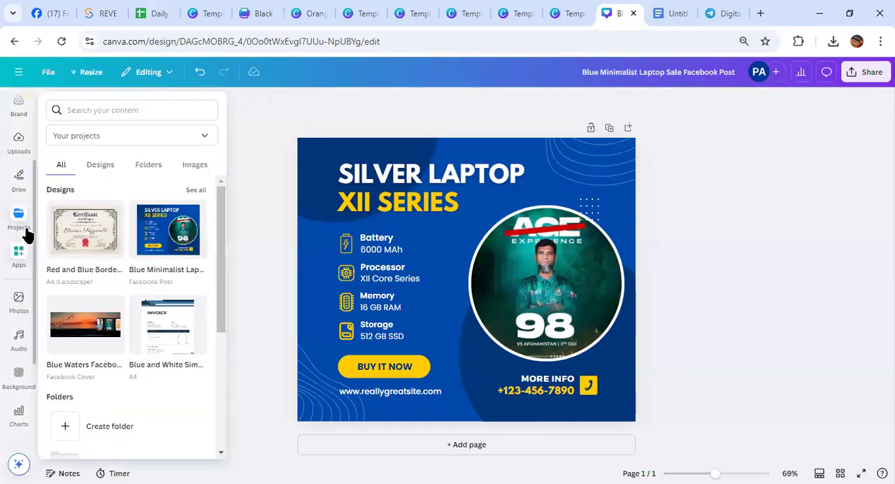
pyautogui.click(91, 110)
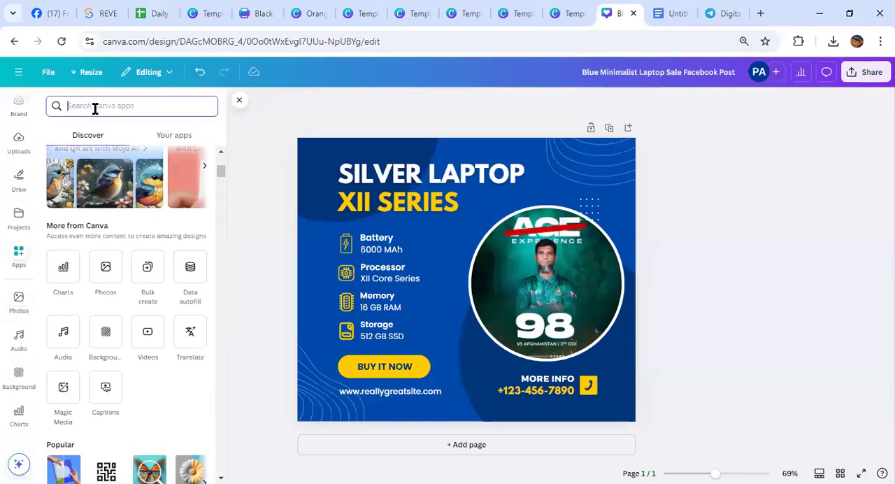
pyautogui.write('shoping')
pyautogui.press('Return')
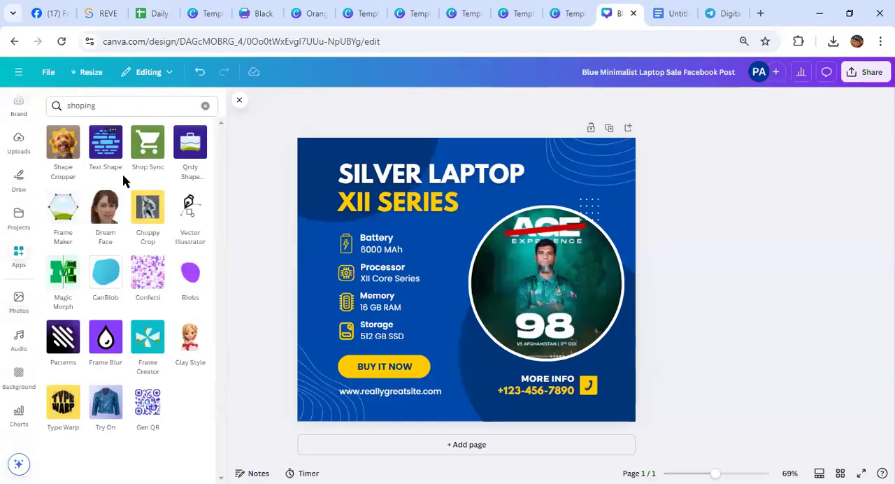
pyautogui.click(57, 105)
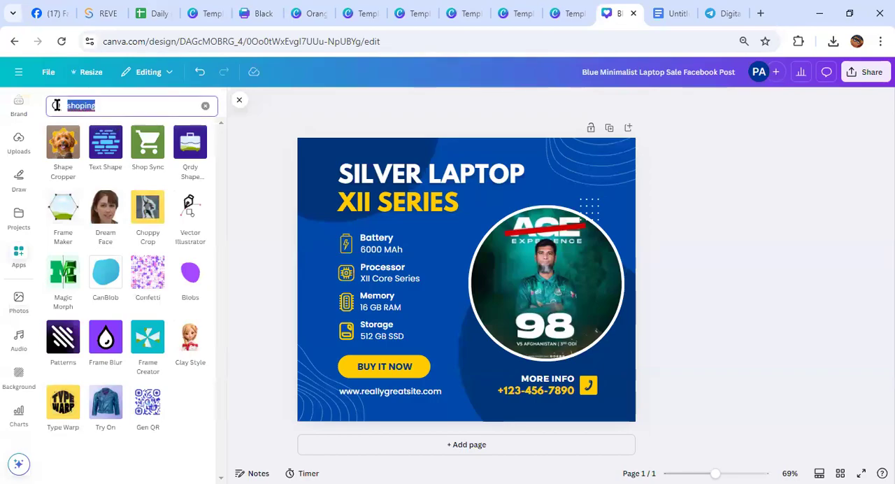
pyautogui.write('sho')
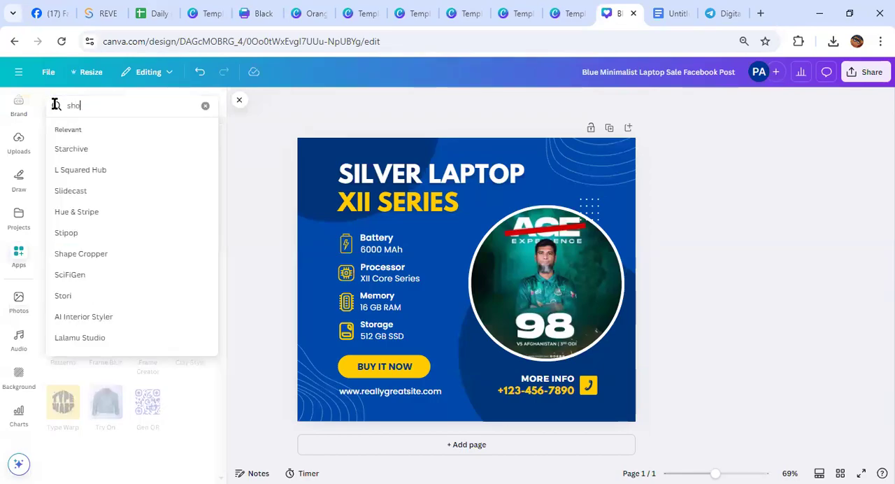
pyautogui.write('ping')
pyautogui.press('Return')
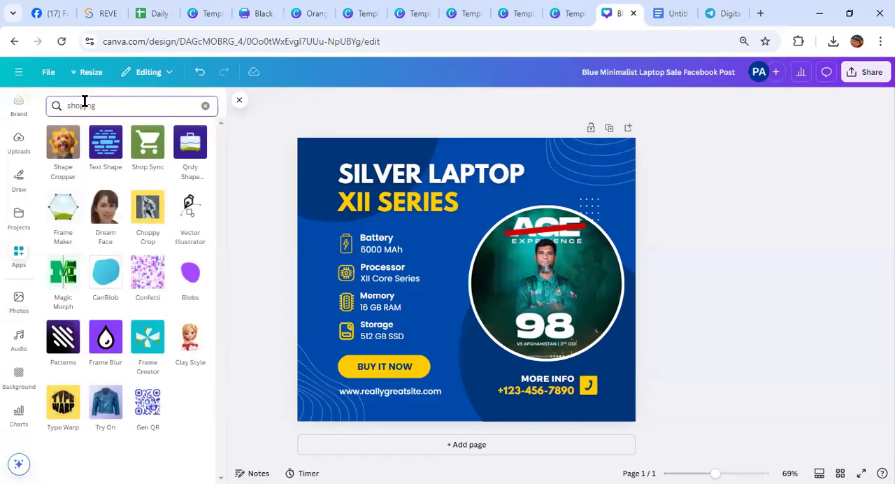
pyautogui.write('p')
pyautogui.press('Return')
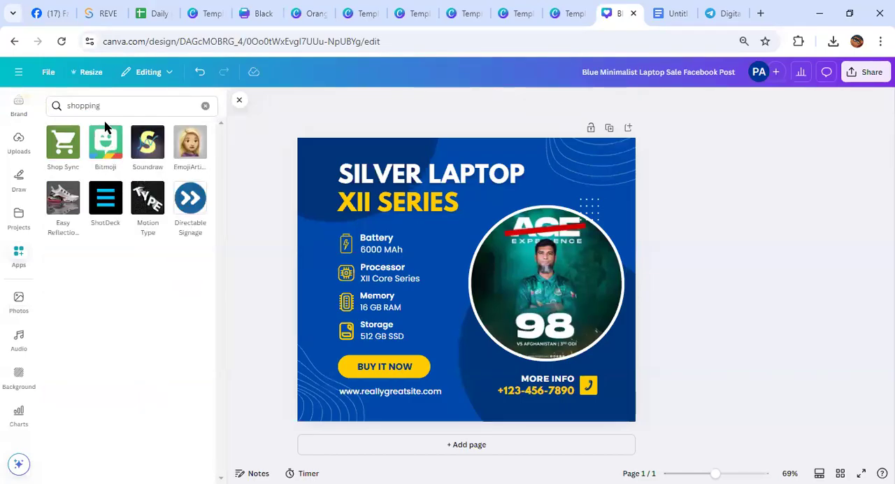
# Try to clear the "shopping" search from the Canva apps, closing and reopening the apps list
pyautogui.moveTo(102, 106); pyautogui.dragTo(38, 100)
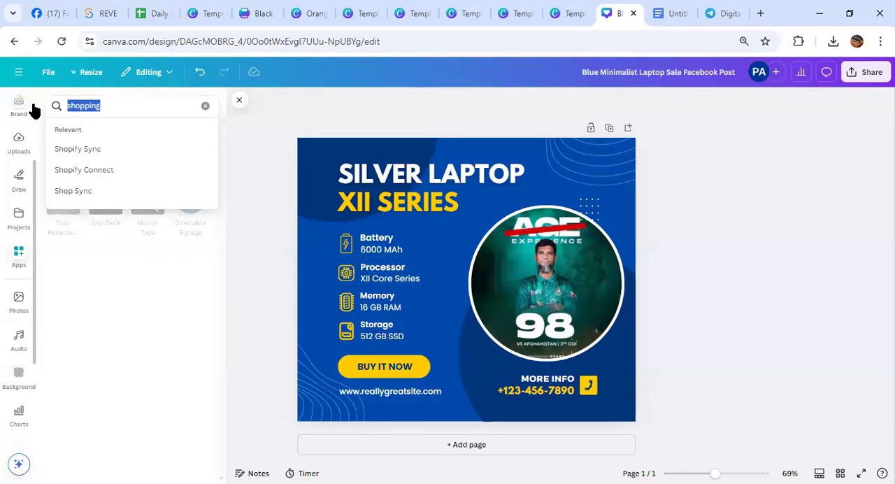
pyautogui.press('BackSpace')
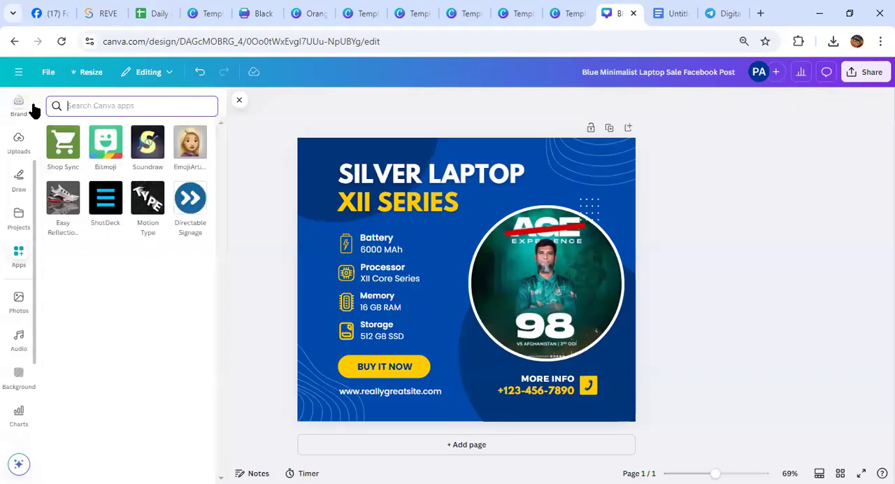
pyautogui.click(239, 101)
pyautogui.click(16, 252)
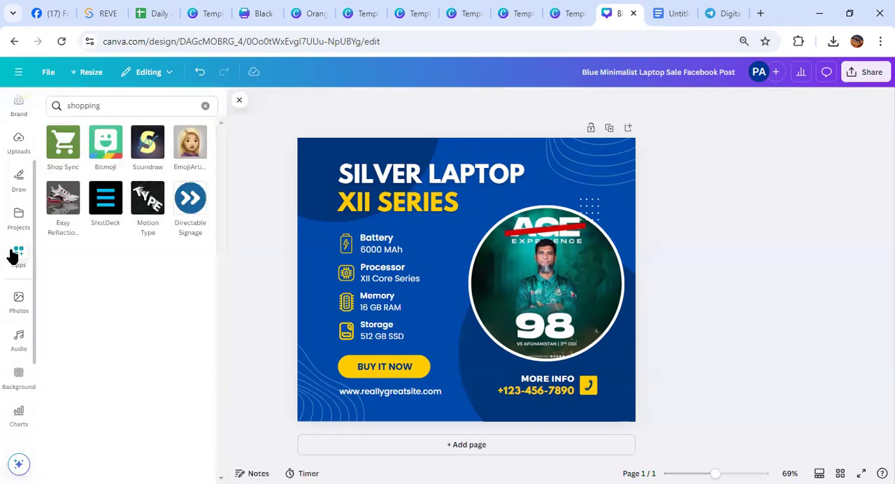
pyautogui.click(238, 102)
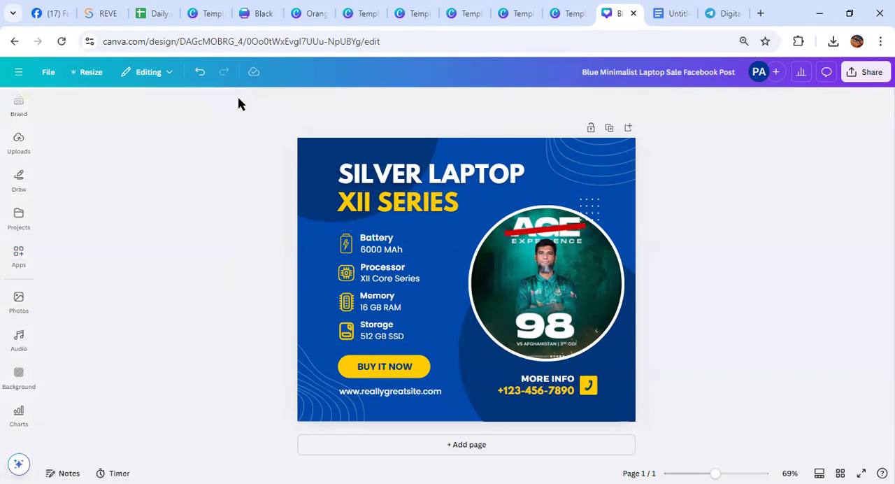
pyautogui.click(17, 254)
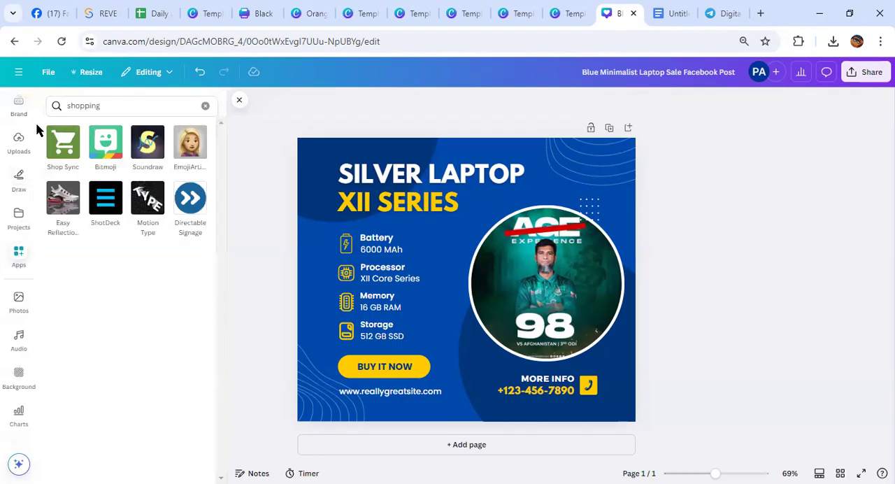
# Visit the Canva apps page and home page, and reopen the Blue Minimalist Laptop Sale Facebook Post from the recent designs
pyautogui.click(18, 72)
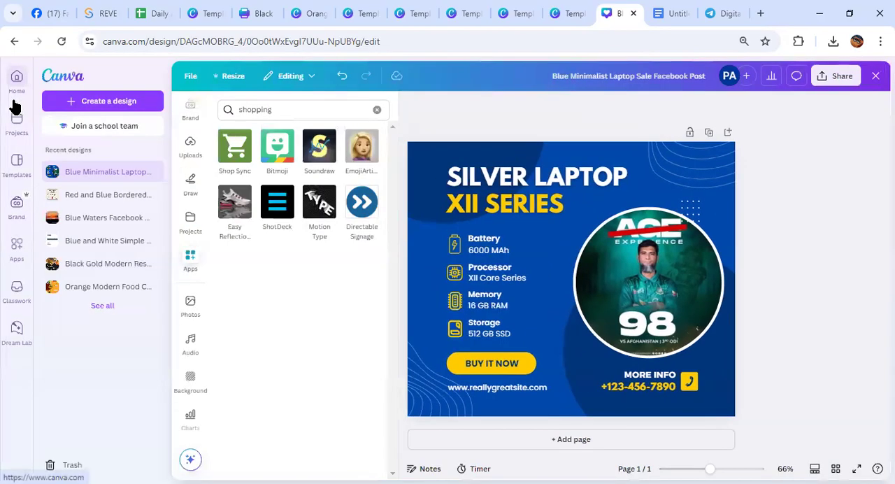
pyautogui.click(16, 250)
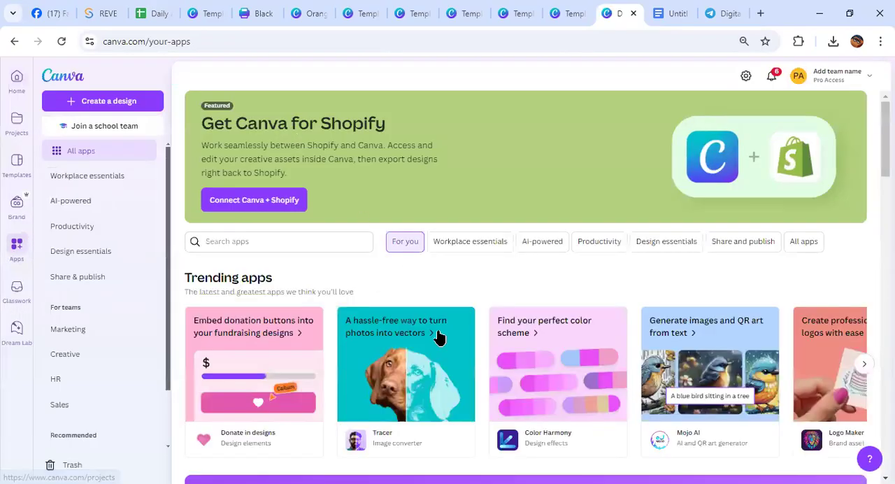
pyautogui.click(9, 103)
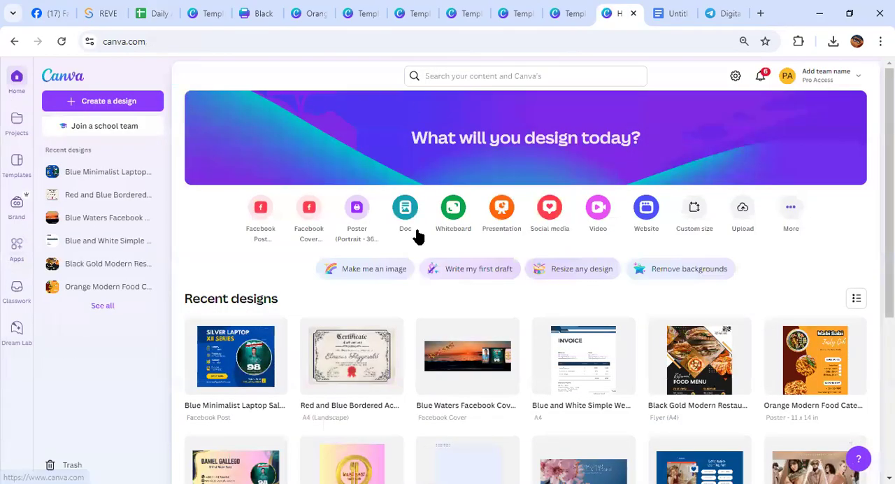
pyautogui.click(236, 354)
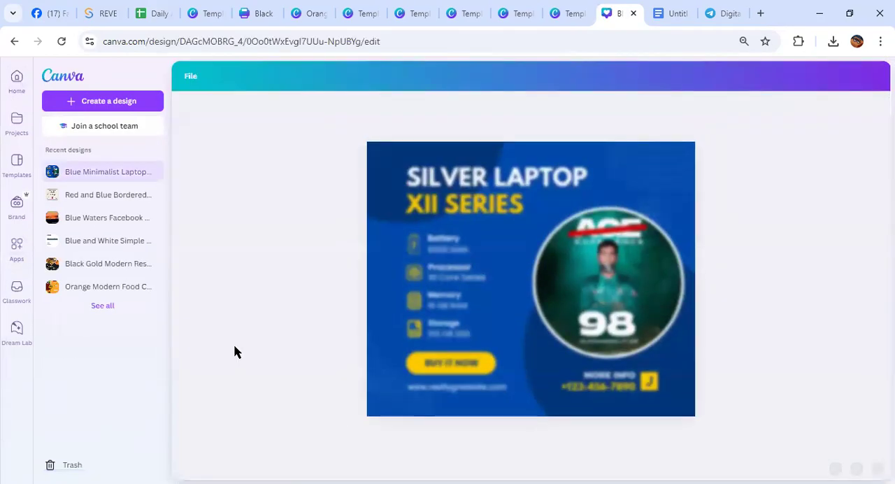
pyautogui.click(14, 249)
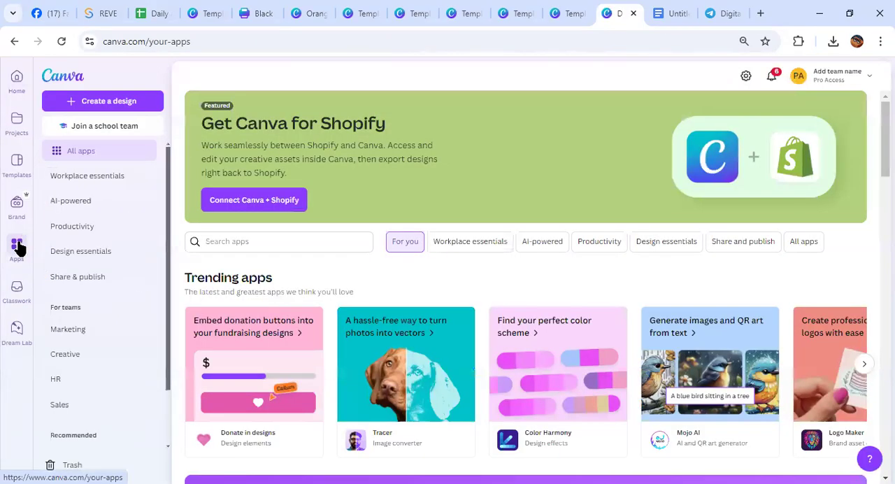
pyautogui.click(16, 79)
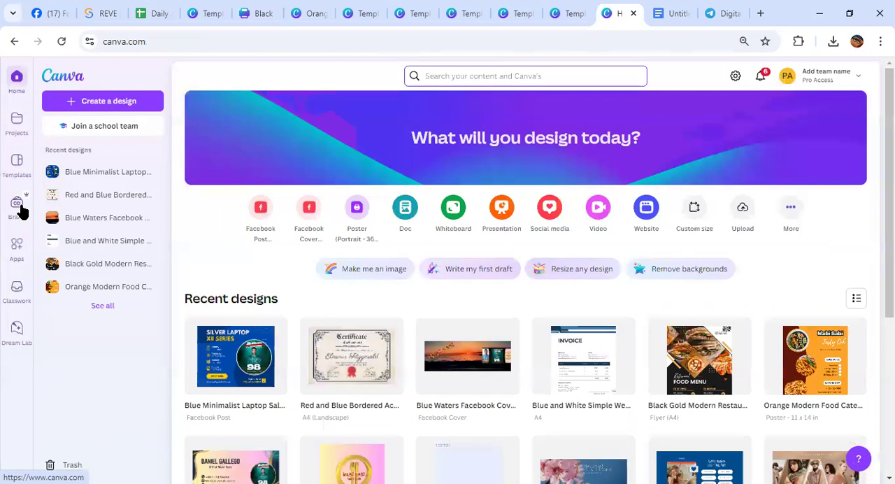
pyautogui.click(227, 359)
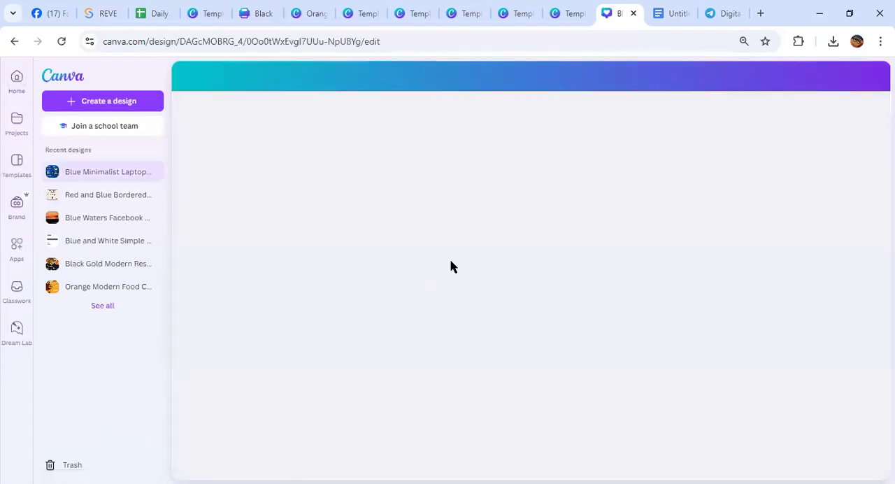
# Open the Photos app from the Canva apps and search the photos for "shoping"
pyautogui.click(595, 183)
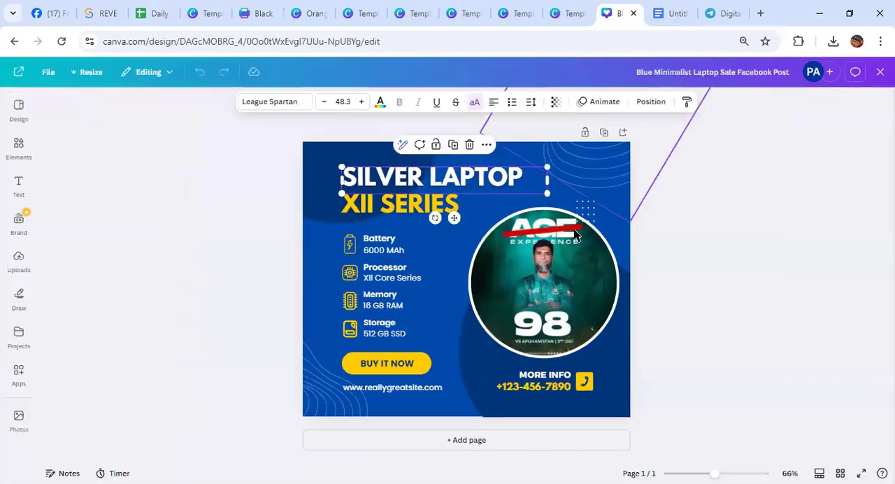
pyautogui.click(480, 251)
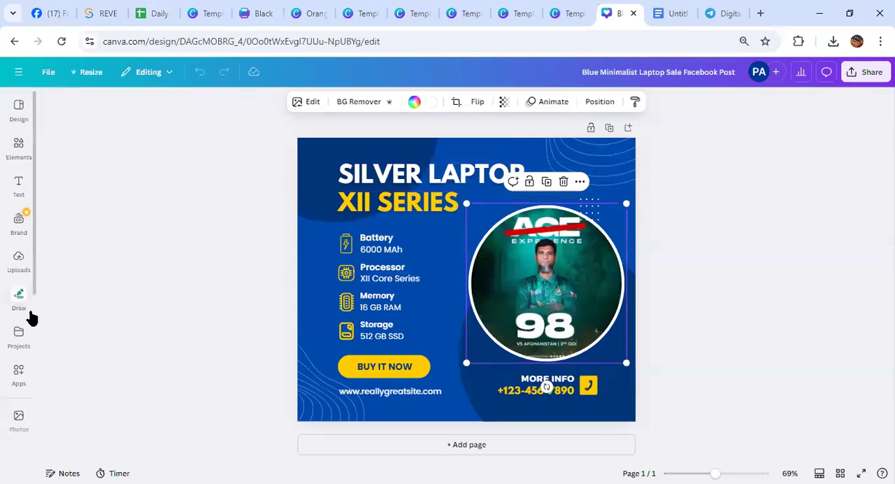
pyautogui.click(19, 334)
pyautogui.click(19, 366)
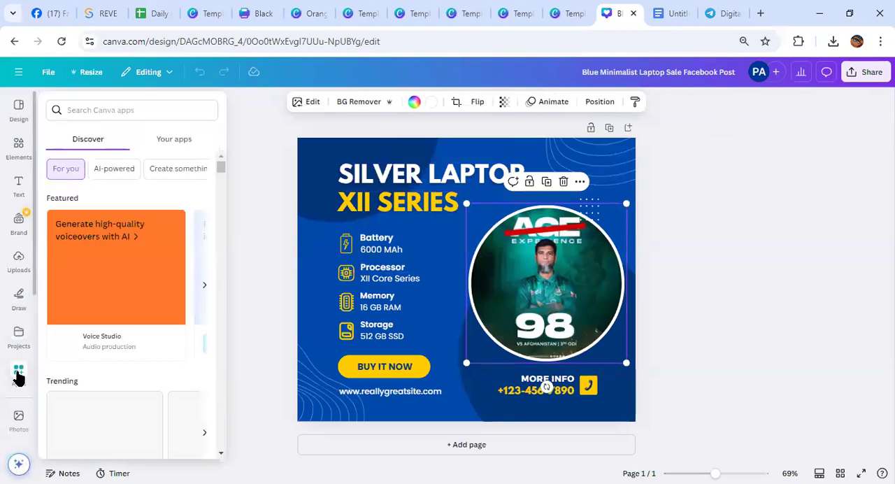
pyautogui.scroll(-5, 140, 340)
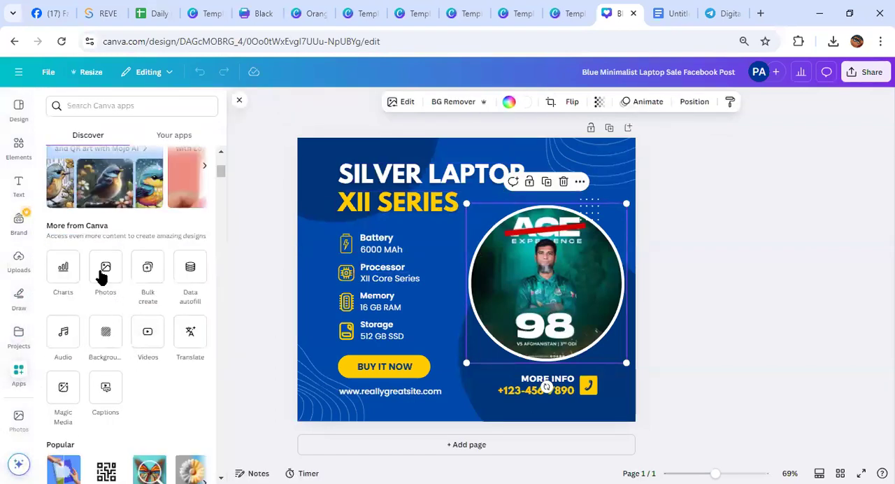
pyautogui.click(106, 269)
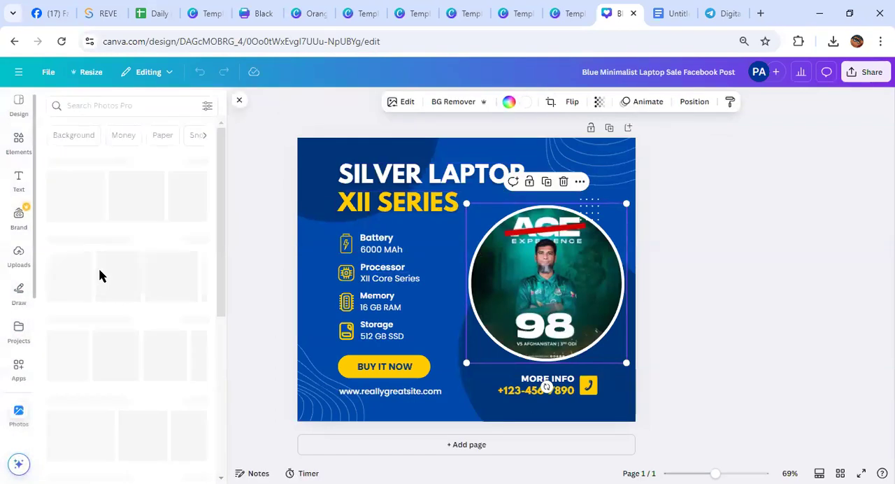
pyautogui.click(88, 103)
pyautogui.write('s')
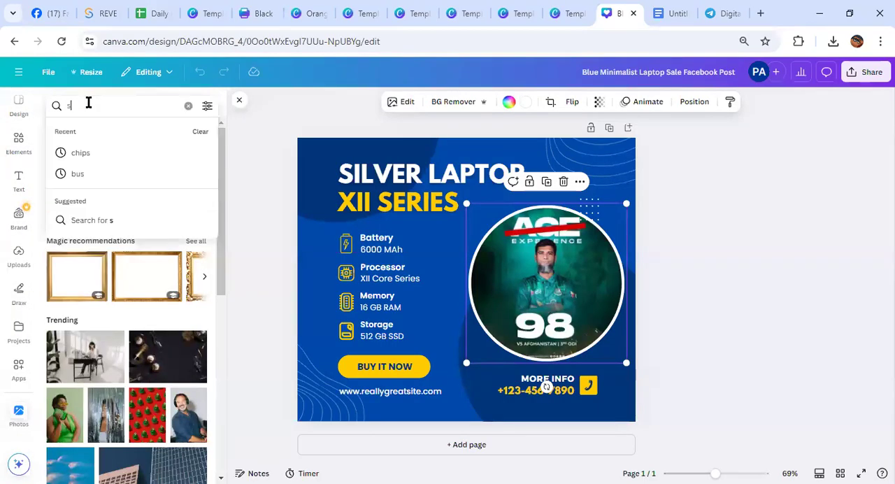
pyautogui.write('hoping')
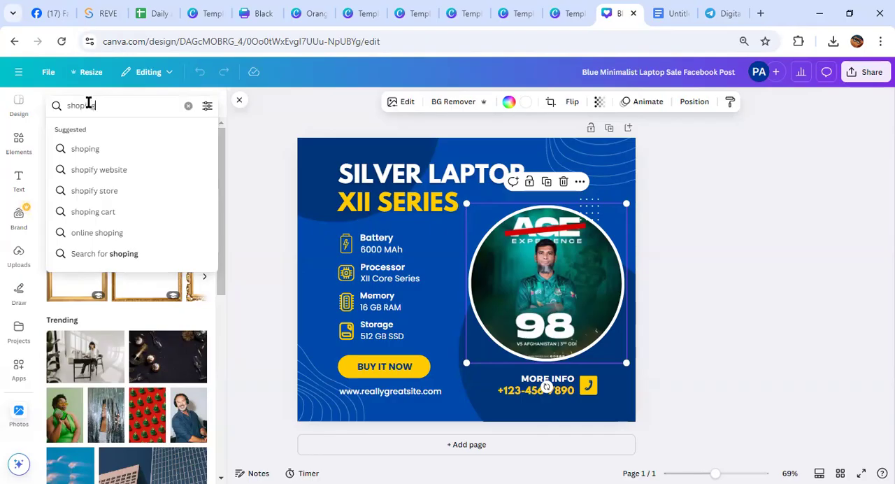
pyautogui.press('Return')
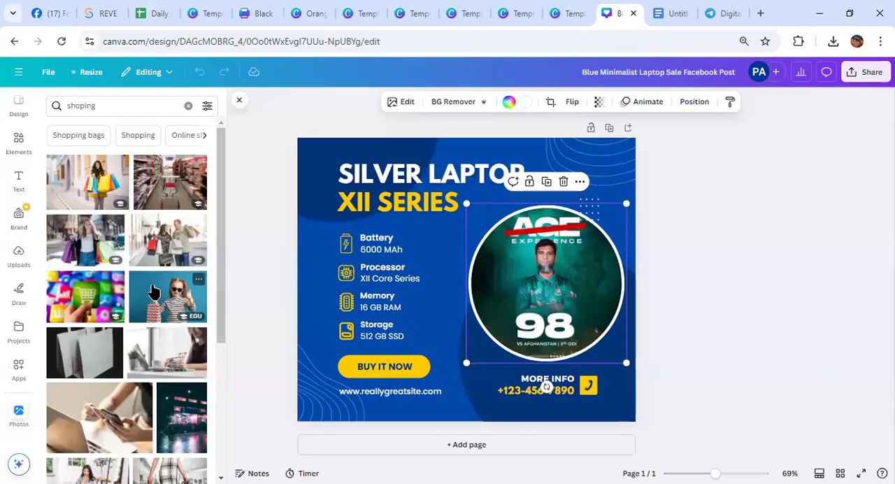
# Look through the shopping photos, add the supermarket aisle photo to the design and move it off the page
pyautogui.scroll(-10, 154, 292)
pyautogui.scroll(-3, 152, 291)
pyautogui.scroll(-6, 96, 305)
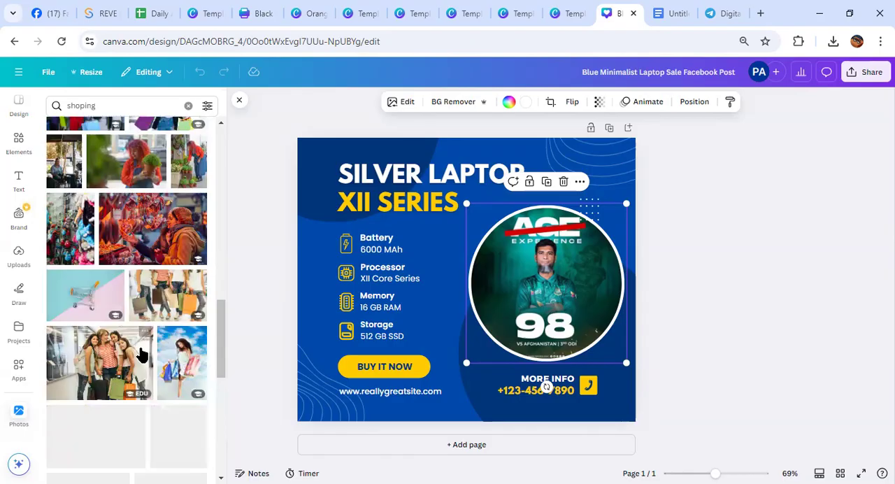
pyautogui.scroll(-10, 140, 355)
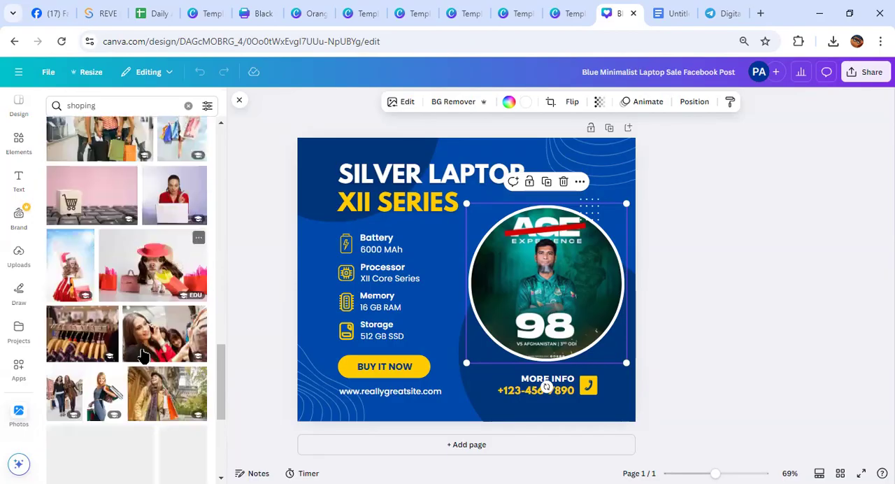
pyautogui.scroll(-3, 141, 352)
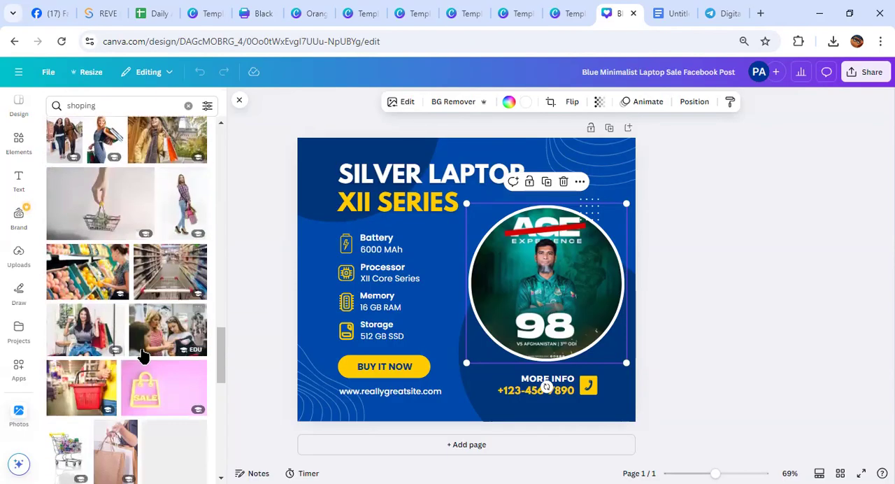
pyautogui.click(166, 281)
pyautogui.moveTo(460, 260); pyautogui.dragTo(888, 244)
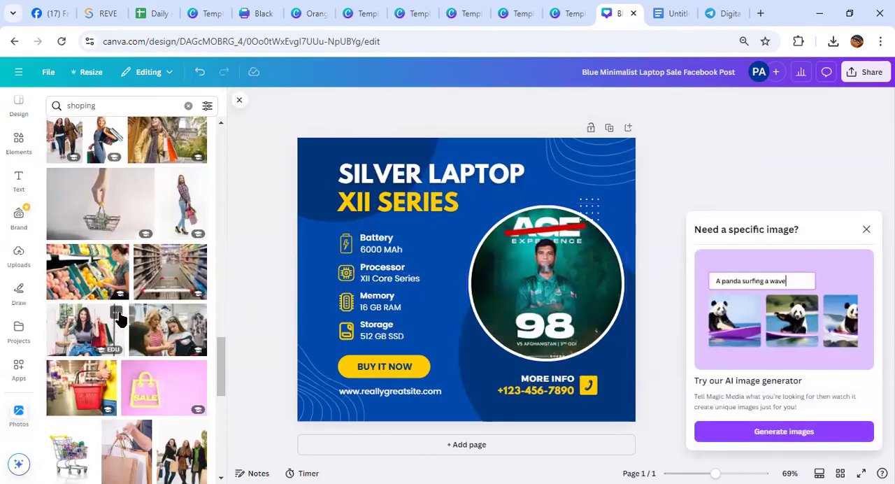
# Fill the round frame with the photo of women holding shopping bags, and replace it with the shopping cart photo
pyautogui.scroll(8, 119, 317)
pyautogui.scroll(2, 119, 317)
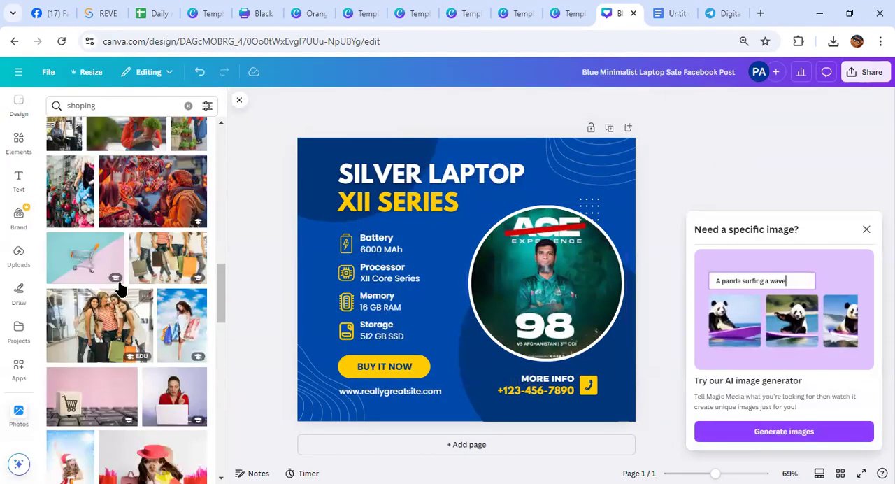
pyautogui.click(101, 323)
pyautogui.moveTo(483, 280); pyautogui.dragTo(551, 254)
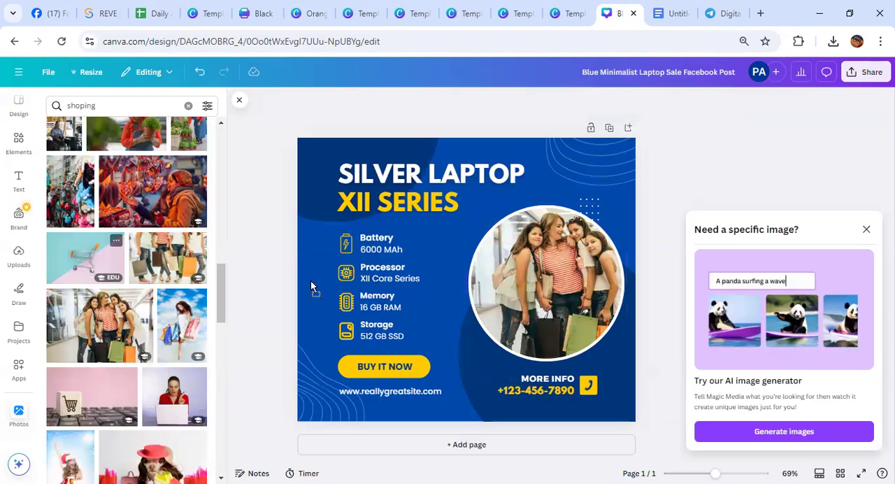
pyautogui.moveTo(526, 281); pyautogui.dragTo(525, 281)
# Add the photo of the red-haired woman holding a potted plant, and move the Processor label up onto the Battery label
pyautogui.scroll(2, 117, 266)
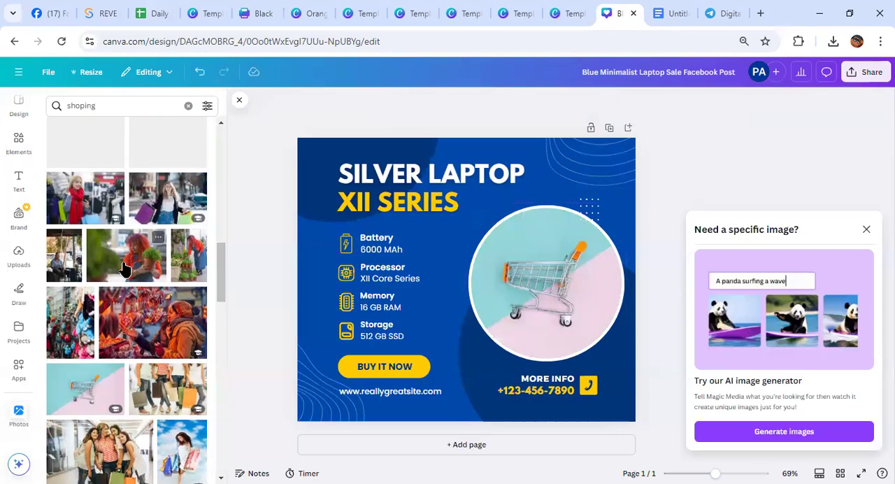
pyautogui.click(166, 262)
pyautogui.moveTo(410, 270); pyautogui.dragTo(404, 236)
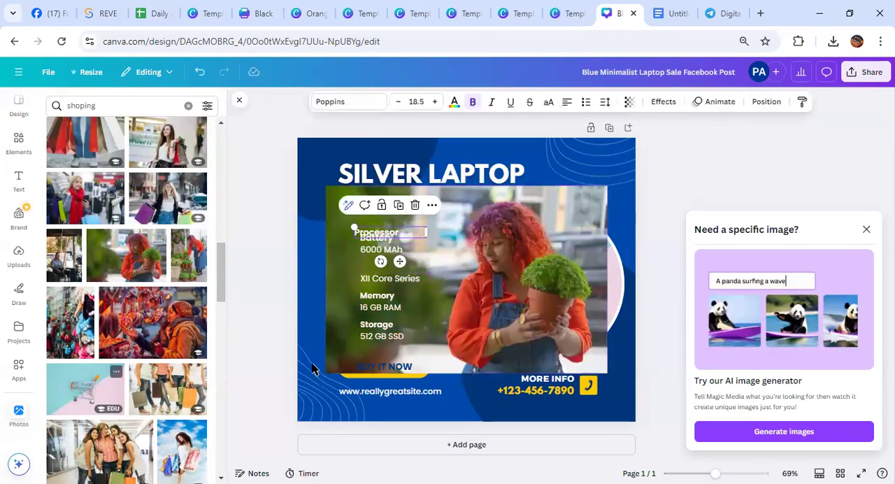
# Apply the cloudy plain image from the landscape backgrounds as the page background and move the potted plant photo off the page
pyautogui.click(18, 371)
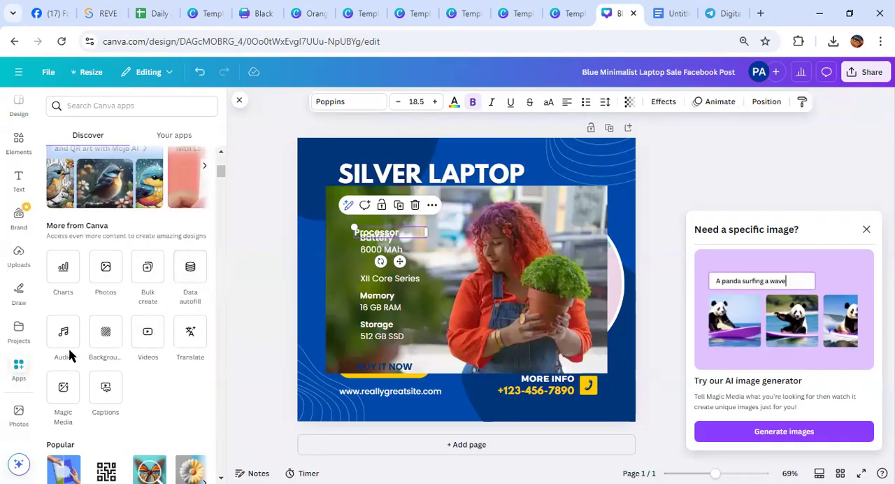
pyautogui.click(107, 335)
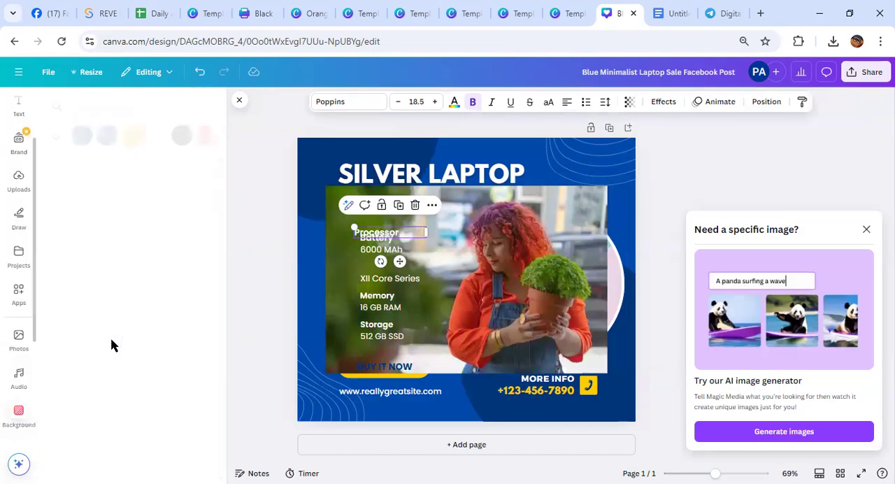
pyautogui.click(124, 292)
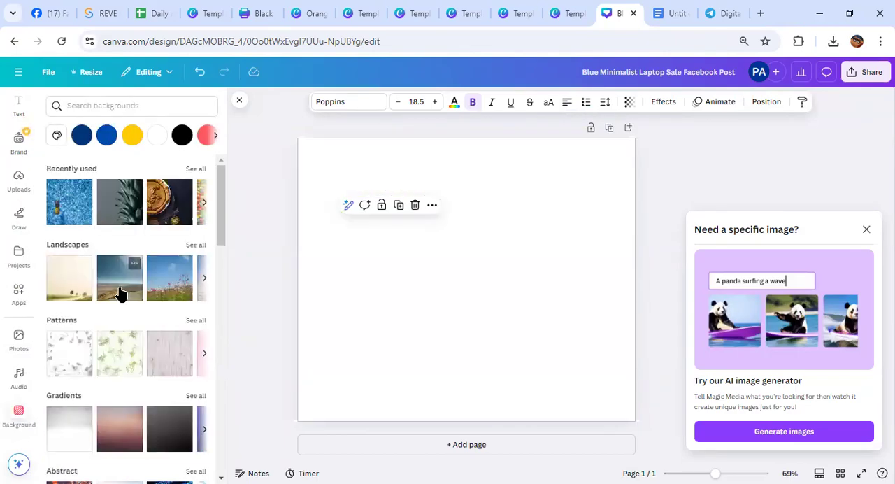
pyautogui.moveTo(457, 279); pyautogui.dragTo(873, 256)
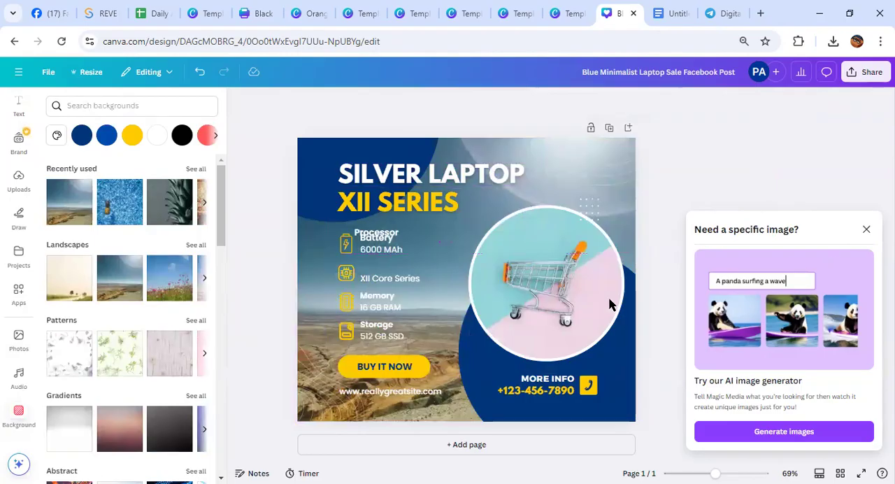
# Add the Tech video of glowing teal arrows from the Videos app and place it in the round frame, replacing the shopping cart
pyautogui.click(19, 294)
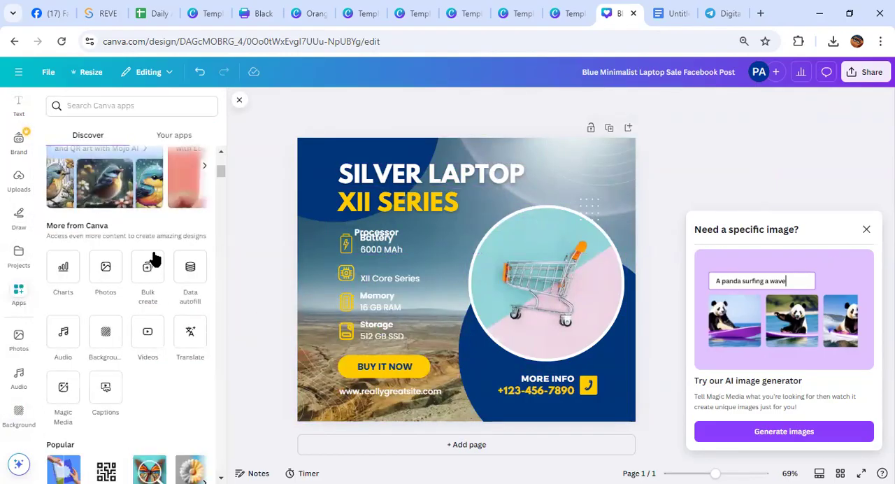
pyautogui.click(239, 102)
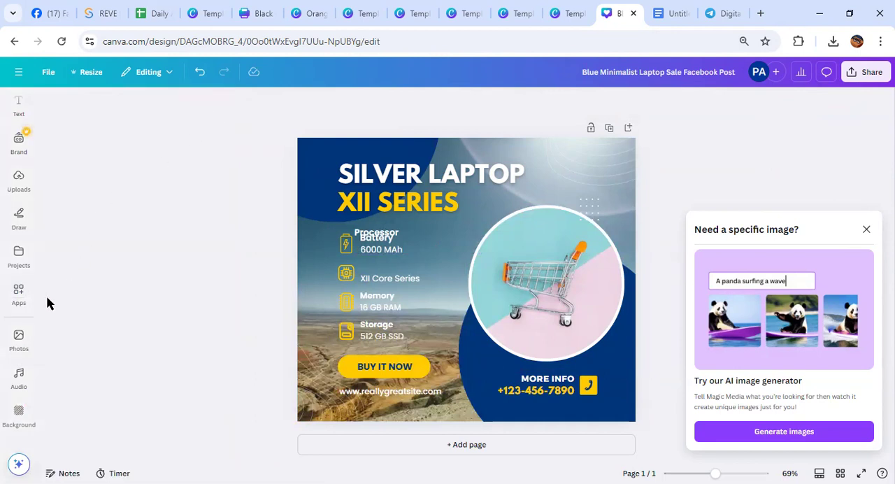
pyautogui.click(19, 296)
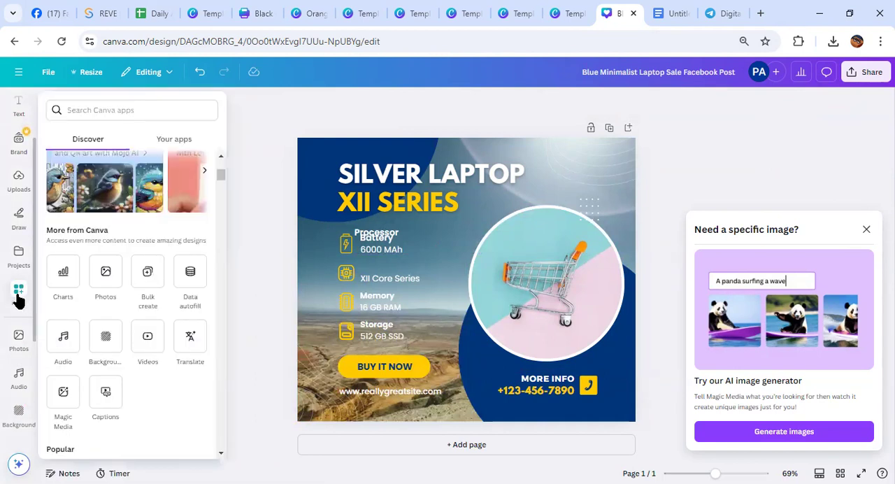
pyautogui.click(146, 337)
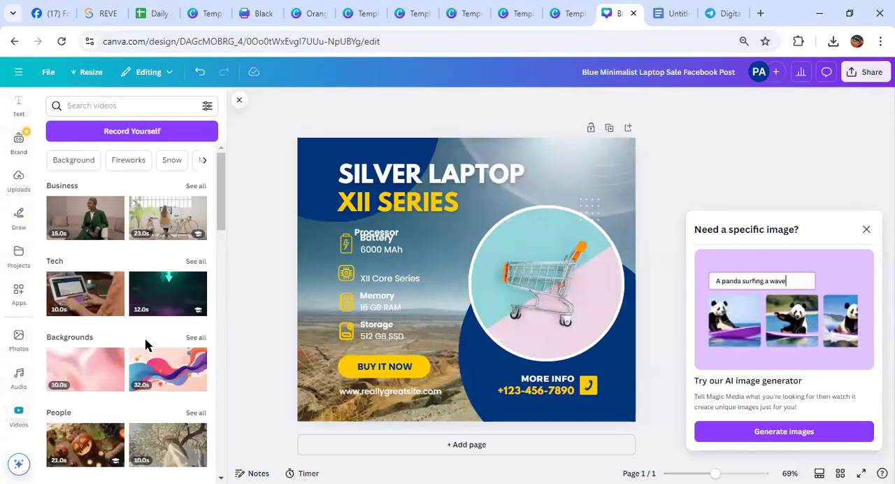
pyautogui.click(168, 307)
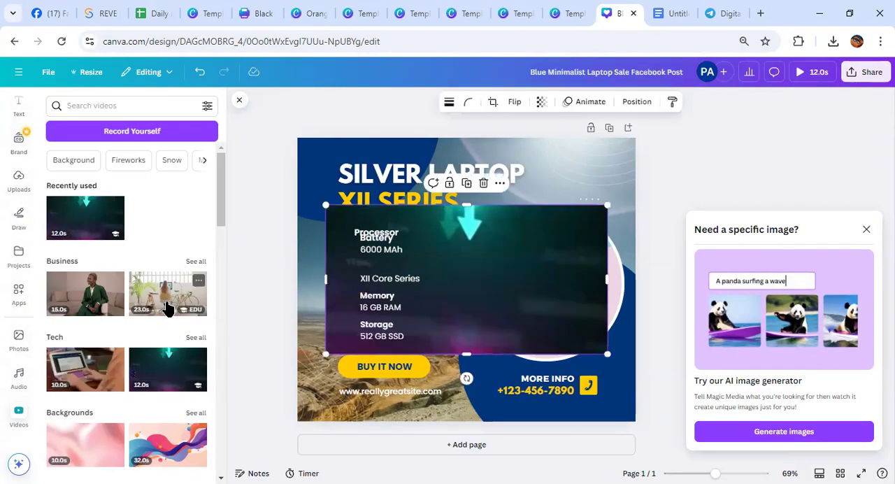
pyautogui.moveTo(325, 205); pyautogui.dragTo(298, 141)
pyautogui.moveTo(449, 267); pyautogui.dragTo(547, 274)
pyautogui.scroll(-1, 145, 357)
pyautogui.scroll(1, 145, 356)
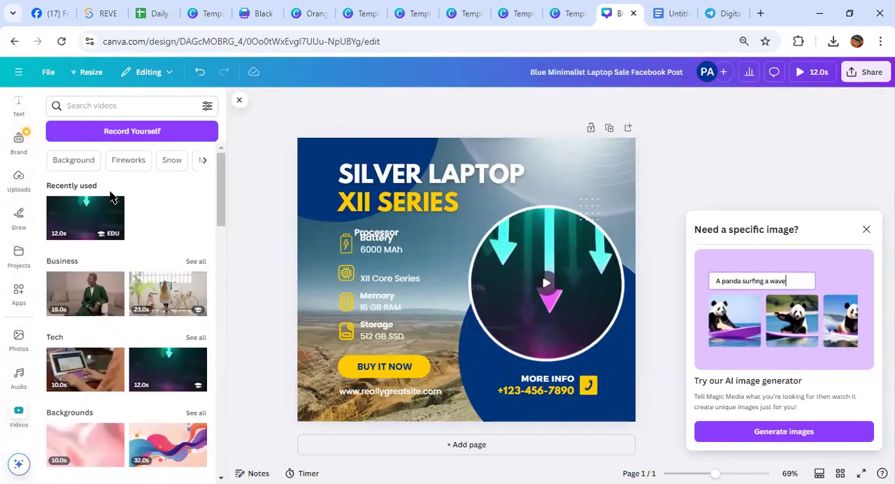
# Start a self-recording with microphone access allowed and choose Screen as the recording source
pyautogui.click(133, 139)
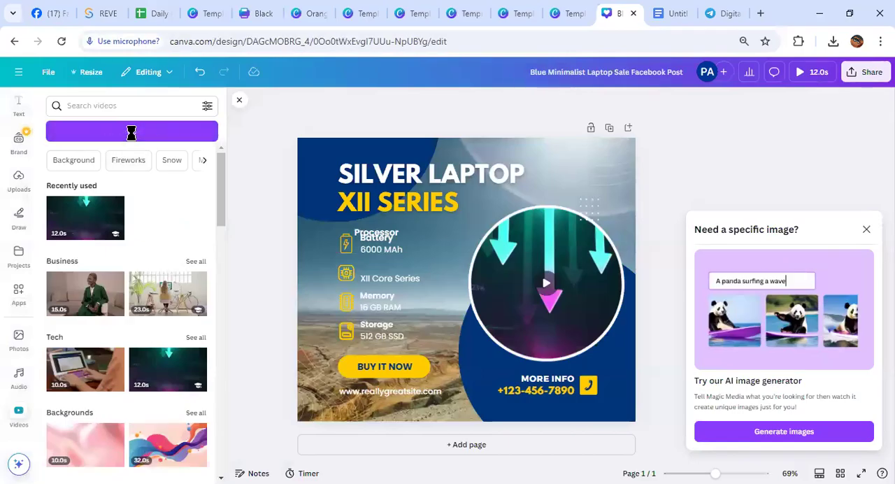
pyautogui.click(185, 162)
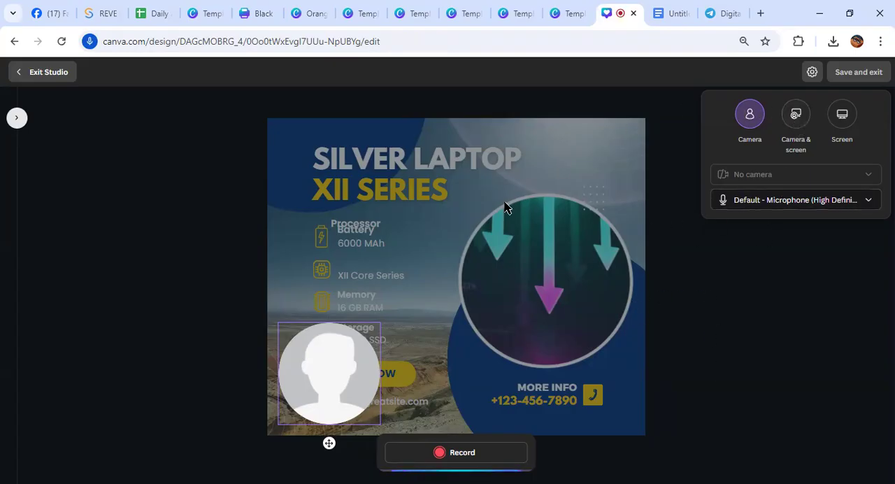
pyautogui.click(842, 116)
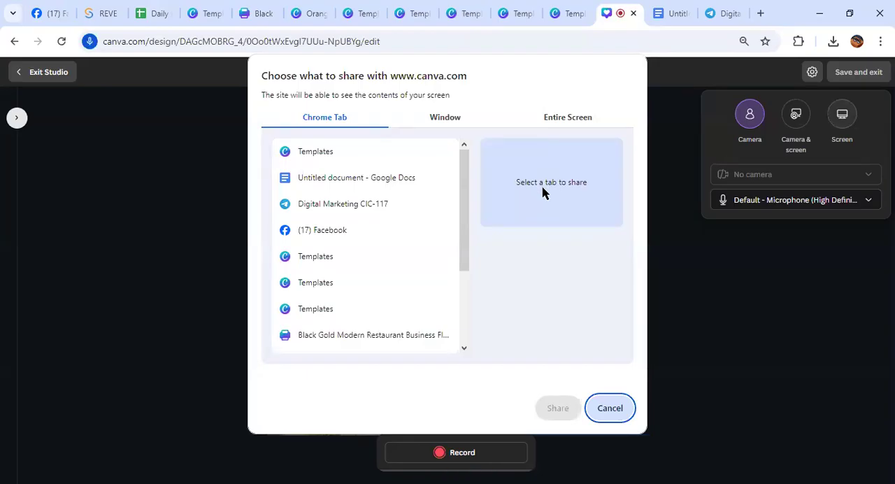
pyautogui.click(499, 40)
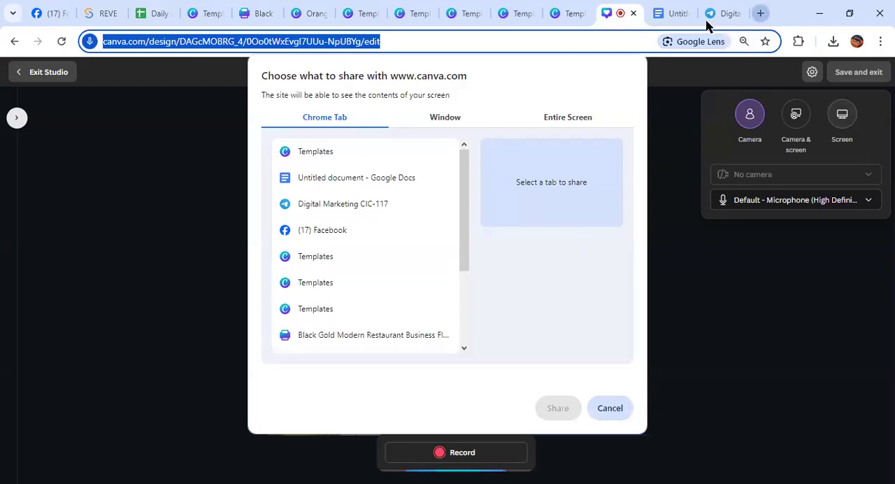
# Open YouTube in a new browser tab and play the Chittagong Kings vs Sylhet Strikers extended highlights video from its home page
pyautogui.click(759, 13)
pyautogui.click(188, 331)
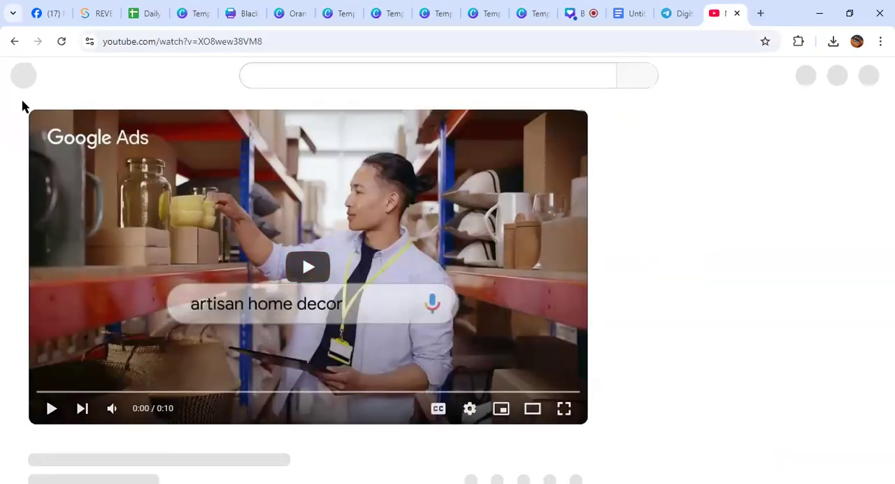
pyautogui.click(24, 75)
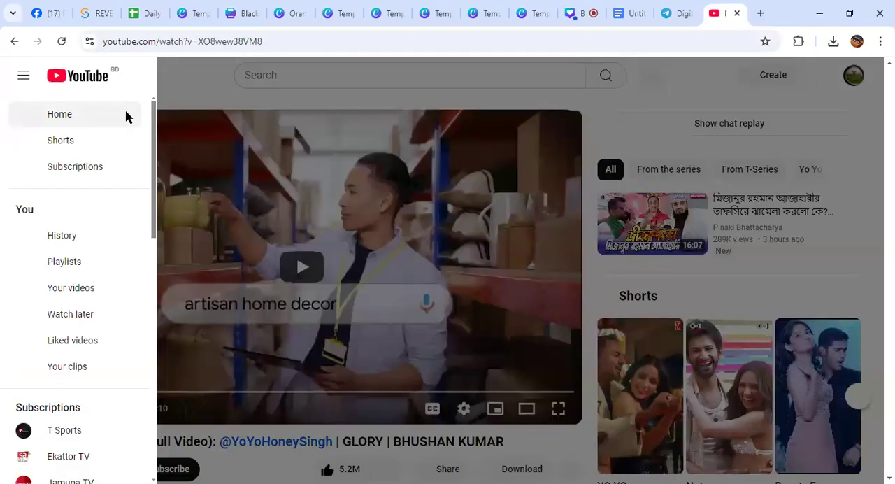
pyautogui.click(77, 112)
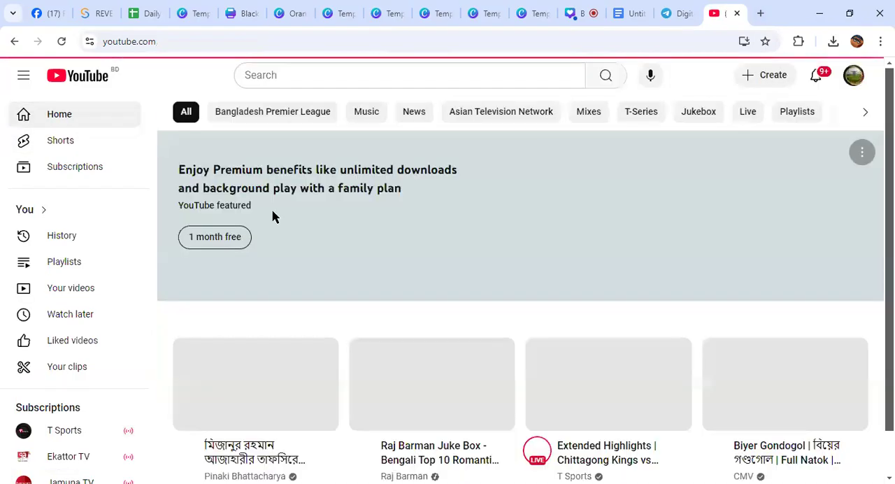
pyautogui.scroll(-3, 292, 242)
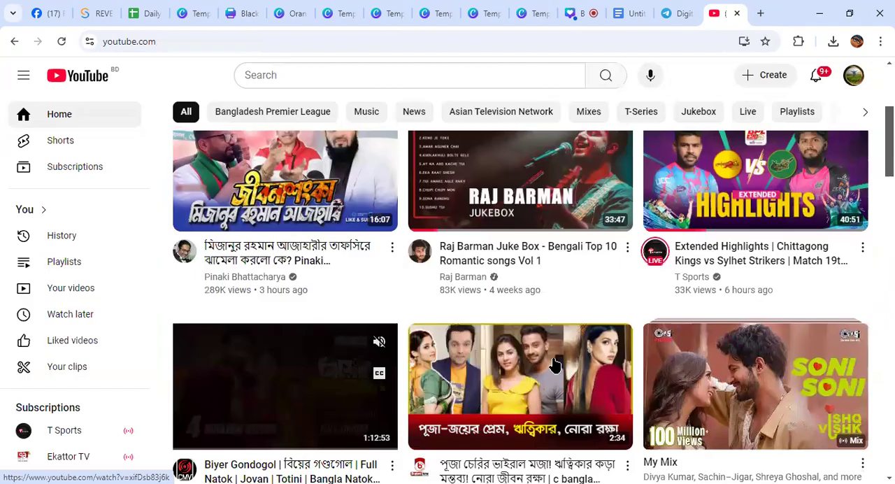
pyautogui.click(751, 185)
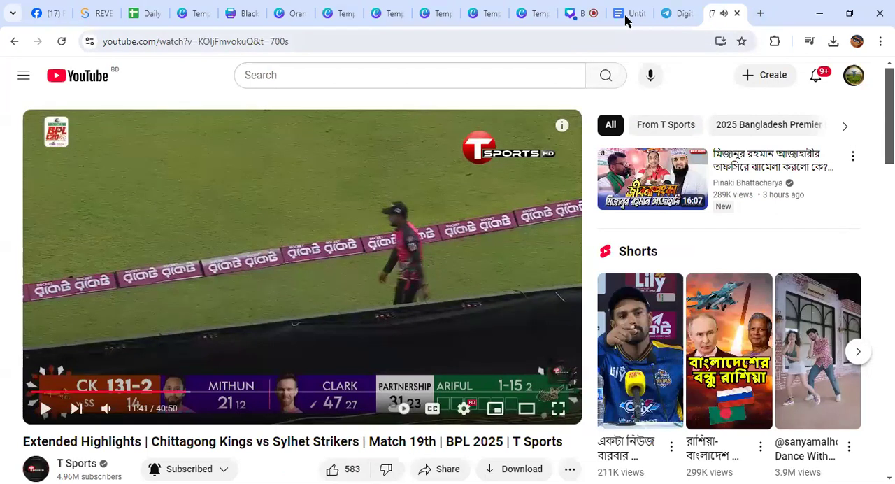
# Share the YouTube highlights tab with the Canva recording studio, resume the video and return to the studio
pyautogui.click(580, 13)
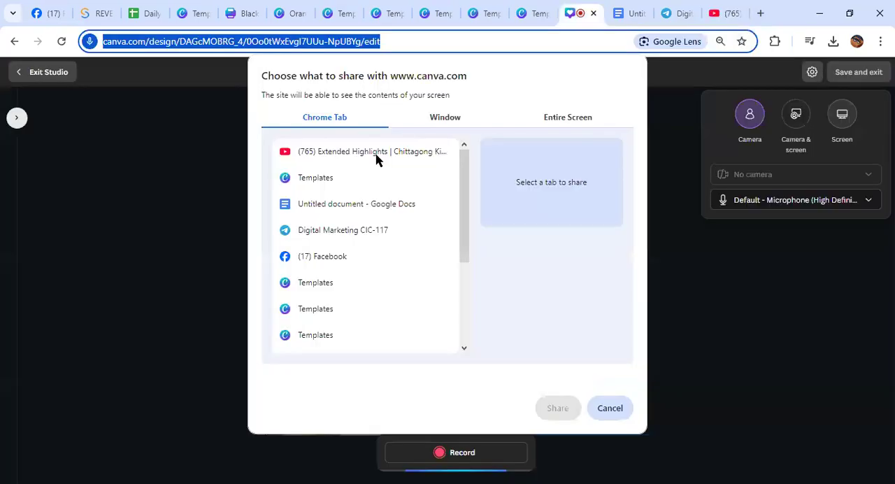
pyautogui.click(374, 158)
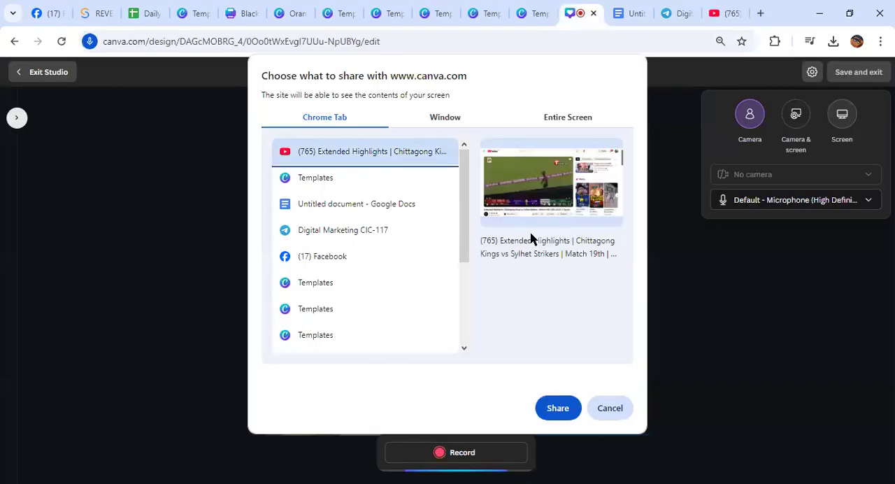
pyautogui.click(558, 408)
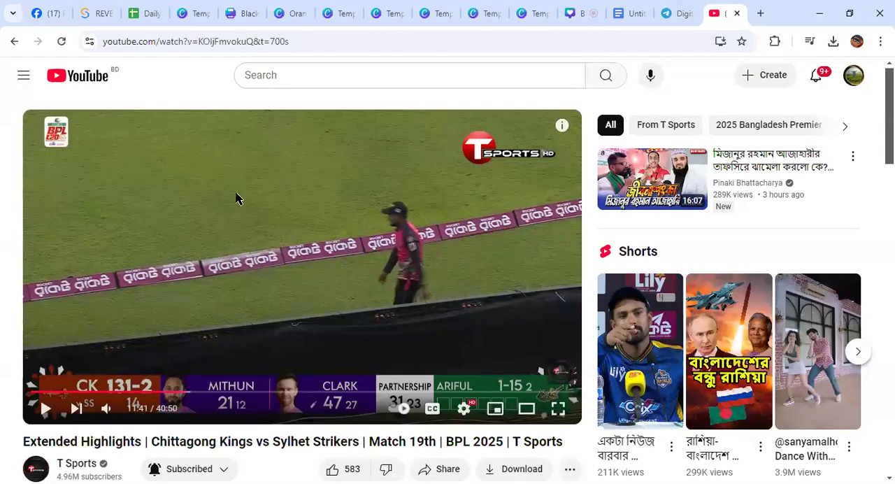
pyautogui.click(422, 255)
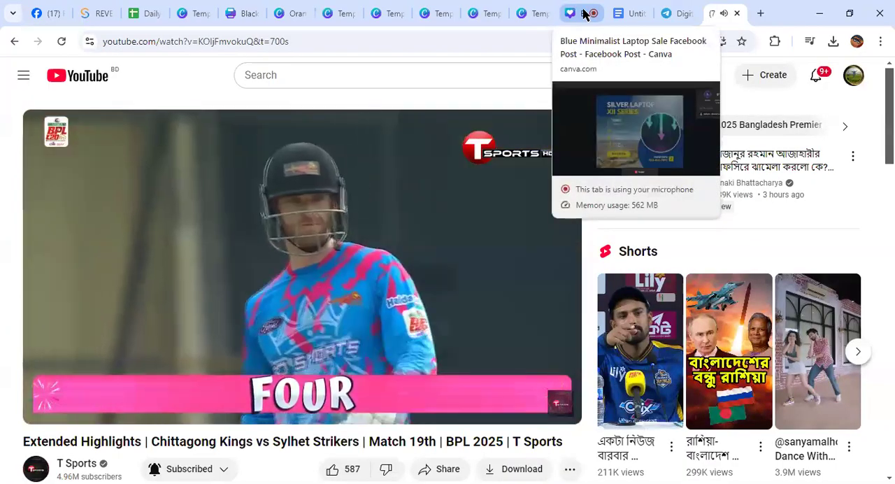
pyautogui.click(585, 14)
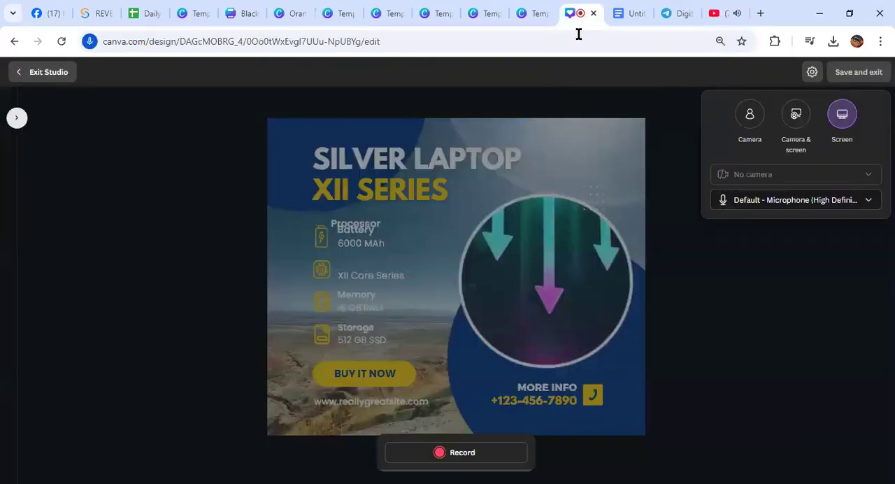
# Record about 4 seconds of the shared YouTube tab, save the recording and exit the studio
pyautogui.click(452, 456)
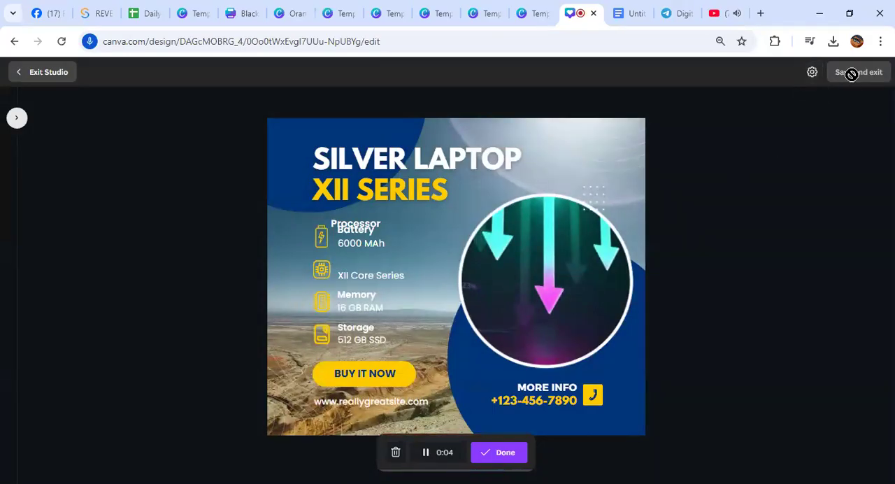
pyautogui.press('Escape')
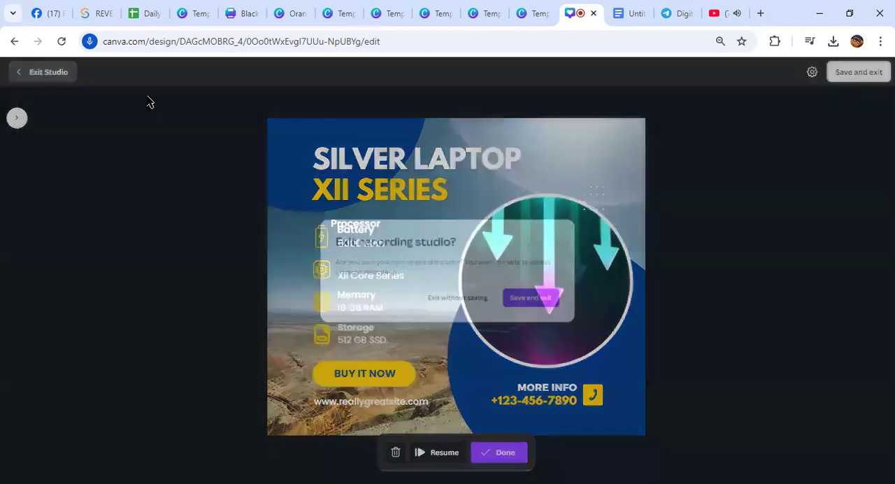
pyautogui.click(528, 305)
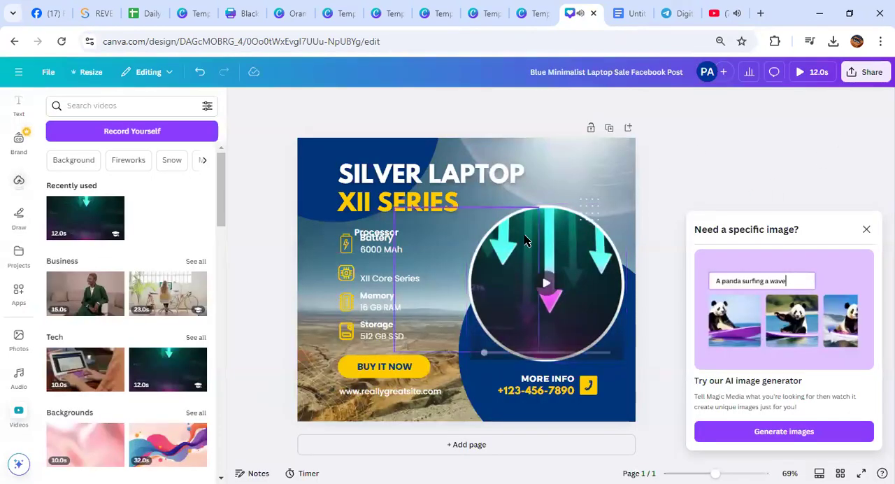
# Reopen the recording studio and record a clip of about 9 seconds in Camera mode
pyautogui.click(132, 130)
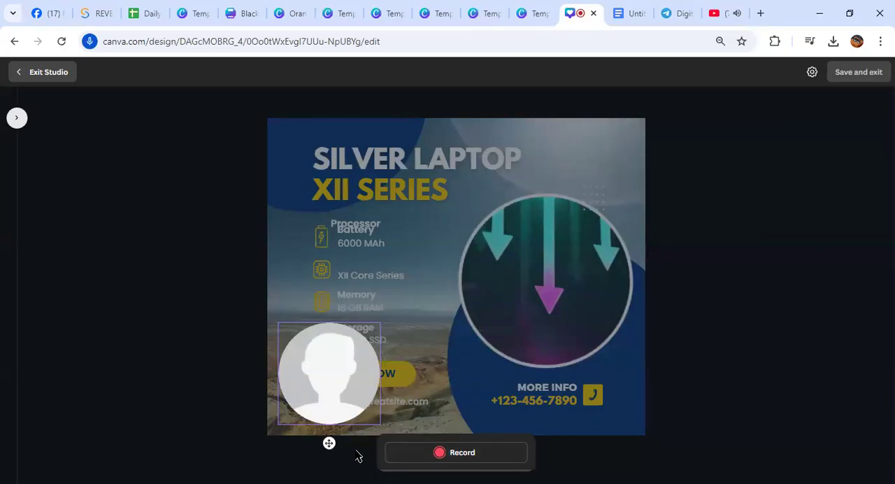
pyautogui.click(443, 454)
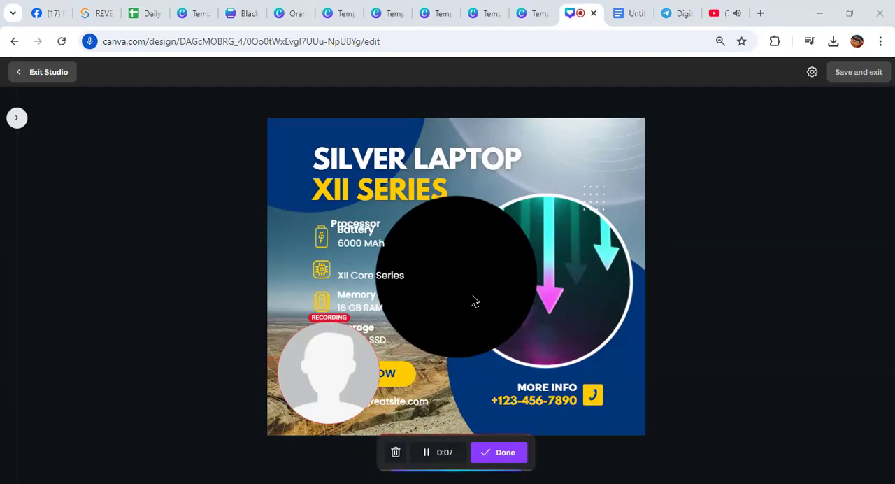
pyautogui.click(496, 453)
# Switch the recording mode to Screen, discarding the camera clip, and share the YouTube highlights tab with the studio
pyautogui.click(811, 72)
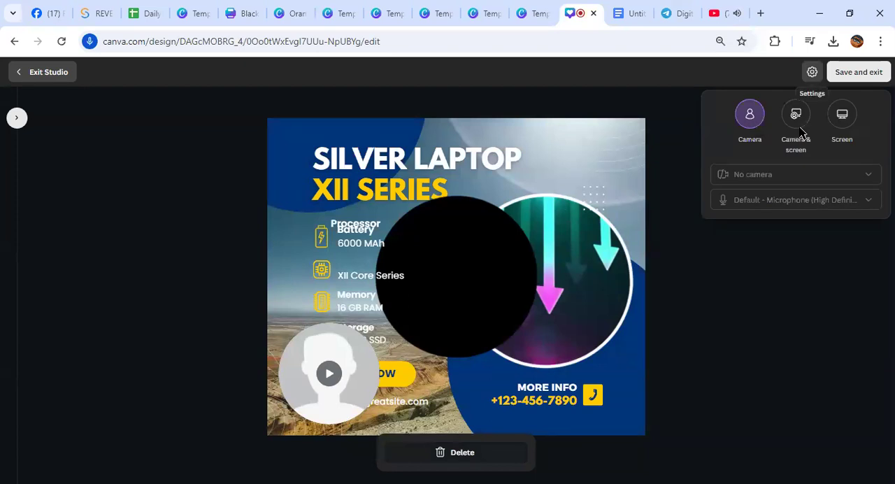
pyautogui.click(843, 128)
pyautogui.click(544, 313)
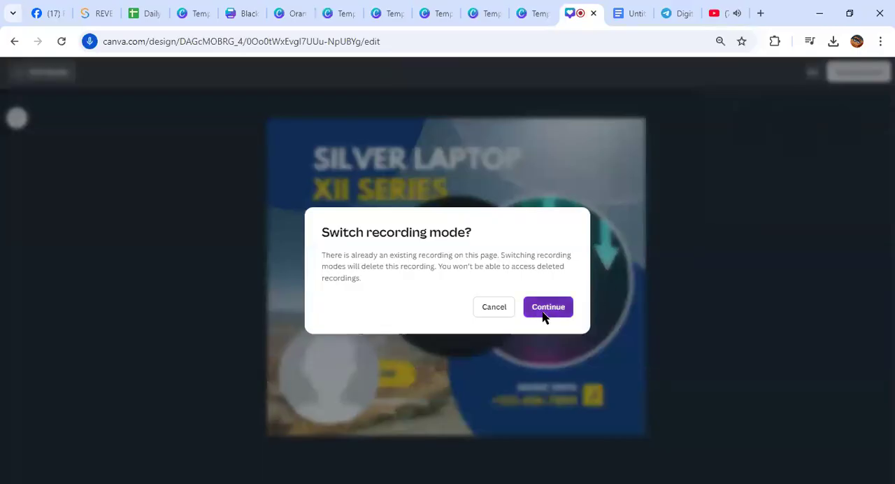
pyautogui.click(307, 151)
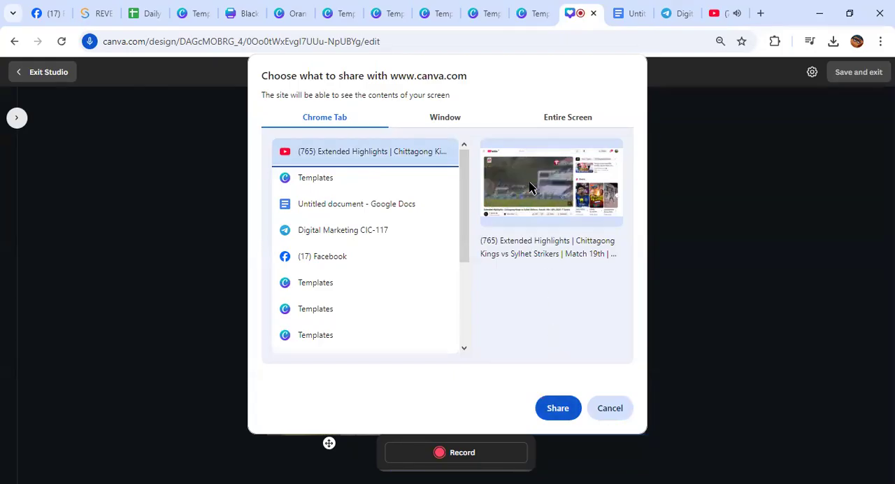
pyautogui.click(557, 407)
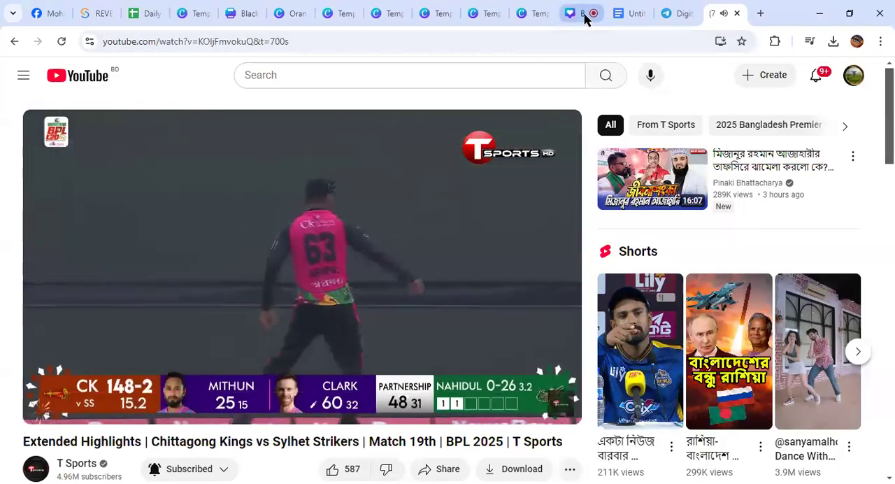
pyautogui.click(584, 19)
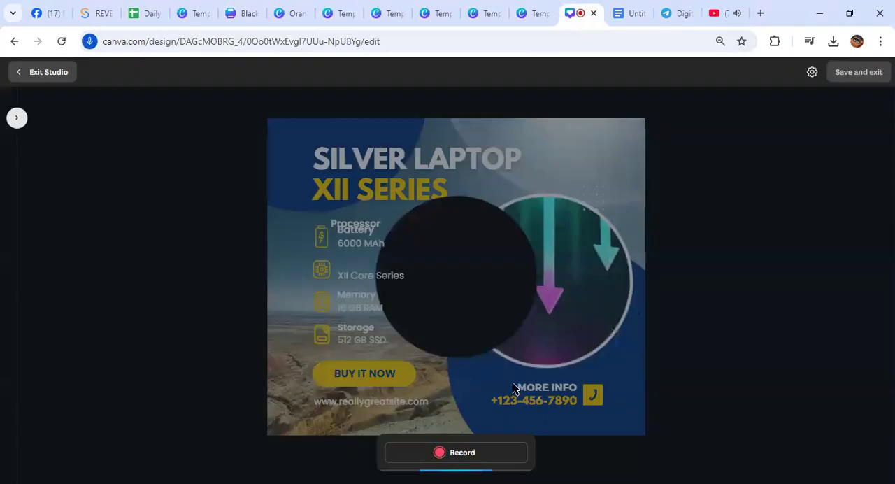
# Start a screen recording of the shared tab and delete it after about a second
pyautogui.click(451, 453)
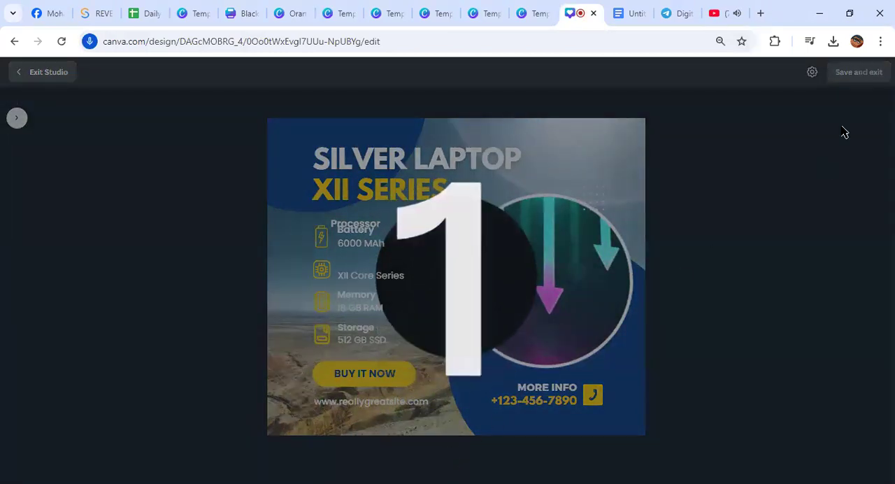
pyautogui.click(812, 72)
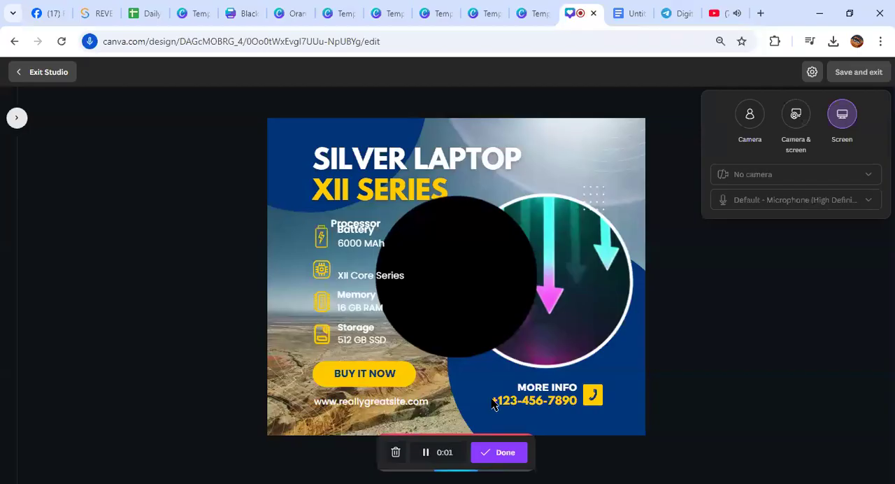
pyautogui.click(395, 452)
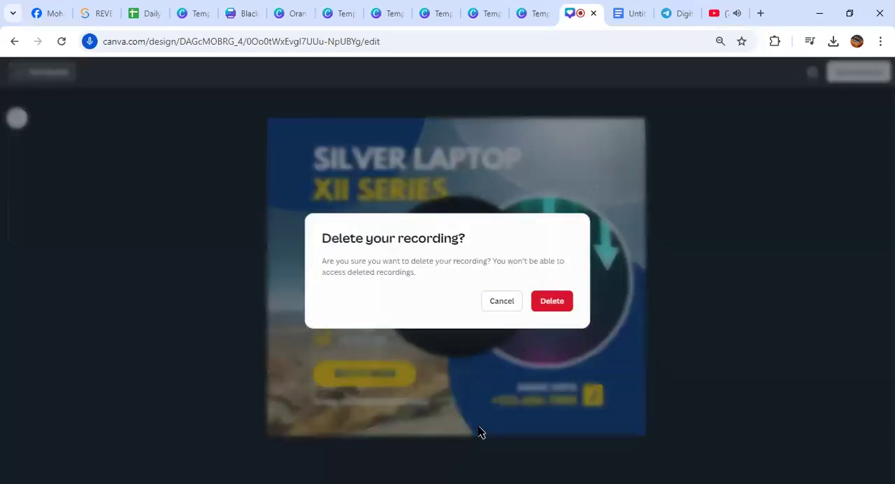
pyautogui.click(552, 302)
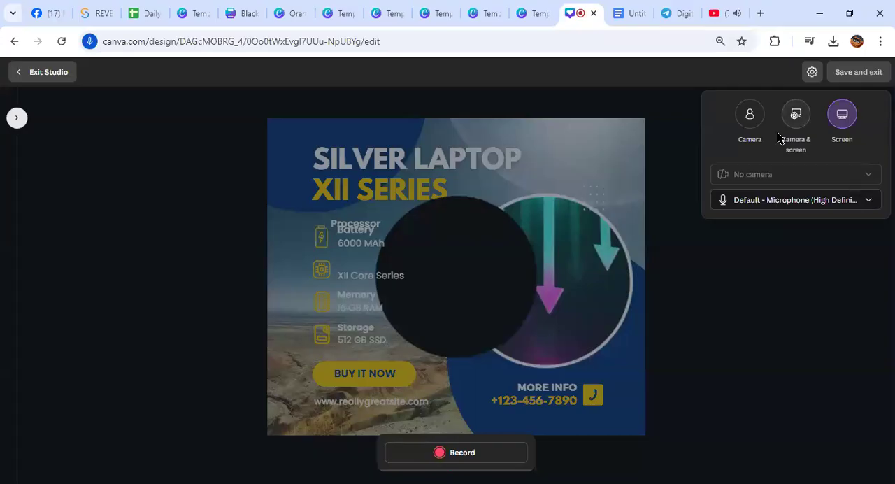
# Look through the microphone choices in the recording settings and share the entire screen with the studio
pyautogui.click(869, 202)
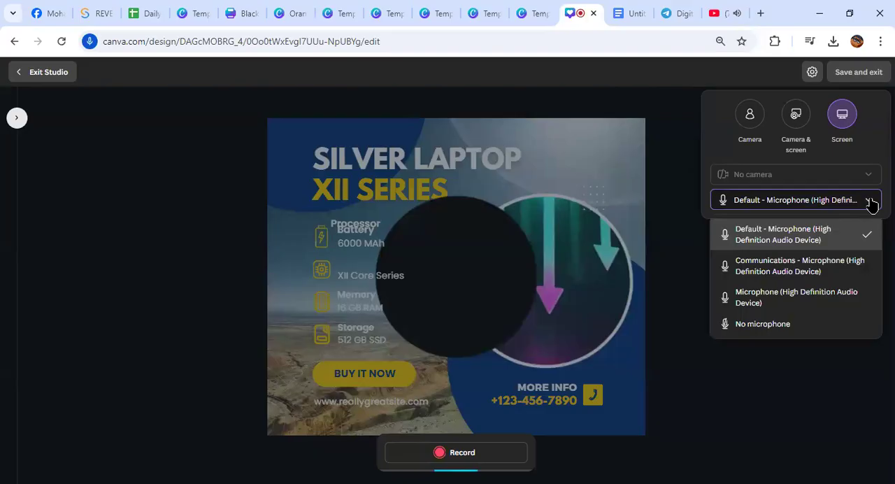
pyautogui.click(687, 294)
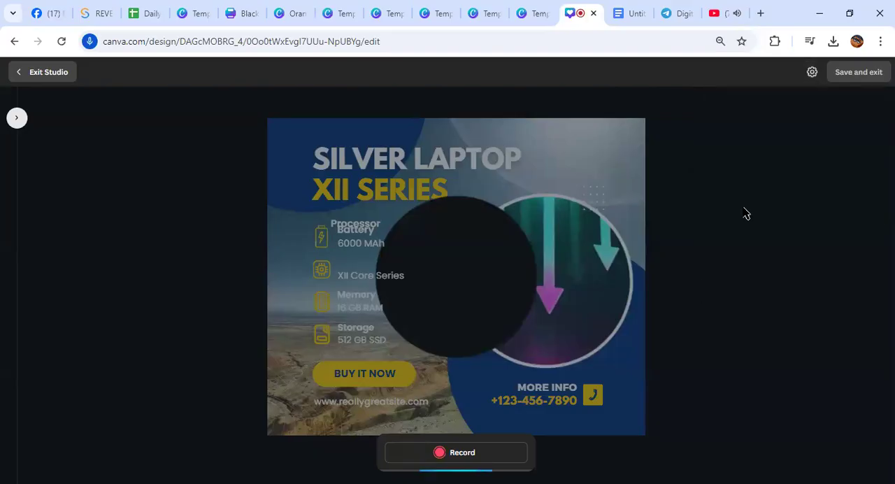
pyautogui.click(811, 72)
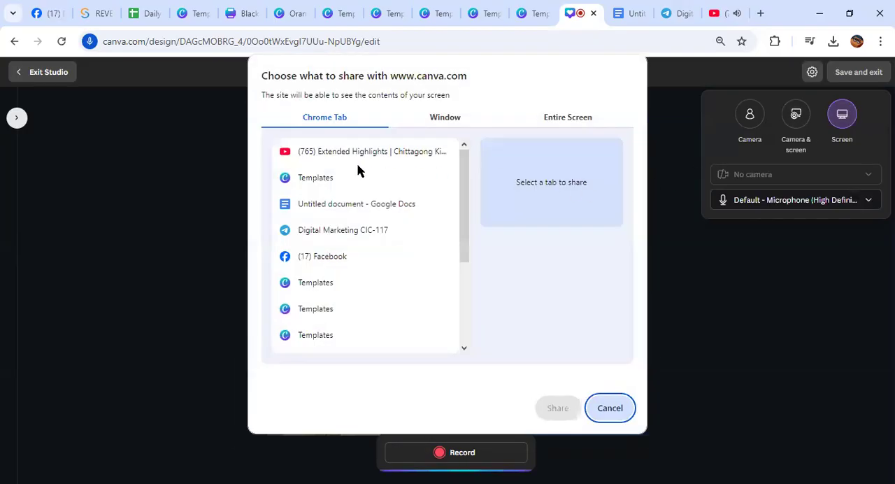
pyautogui.click(354, 153)
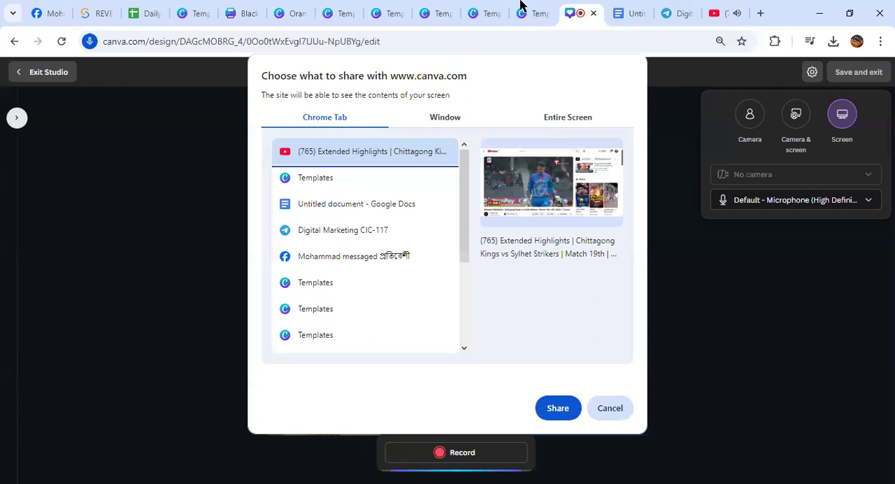
pyautogui.click(567, 118)
pyautogui.click(361, 209)
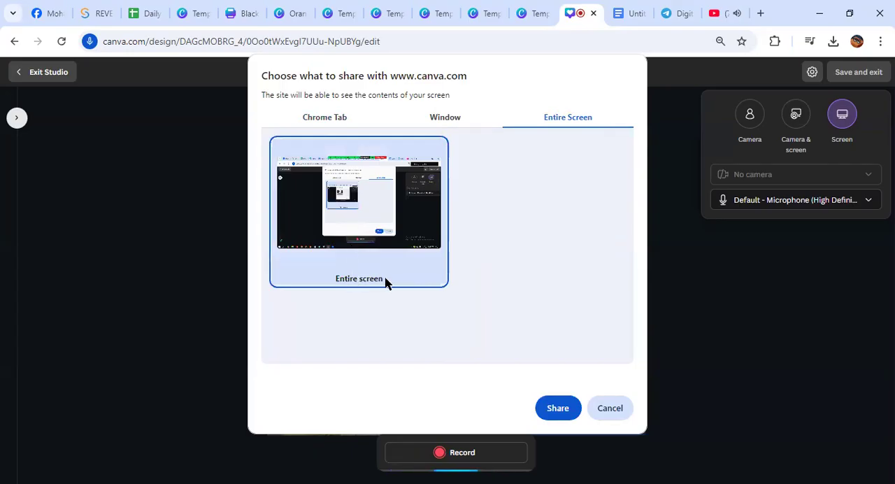
pyautogui.click(558, 410)
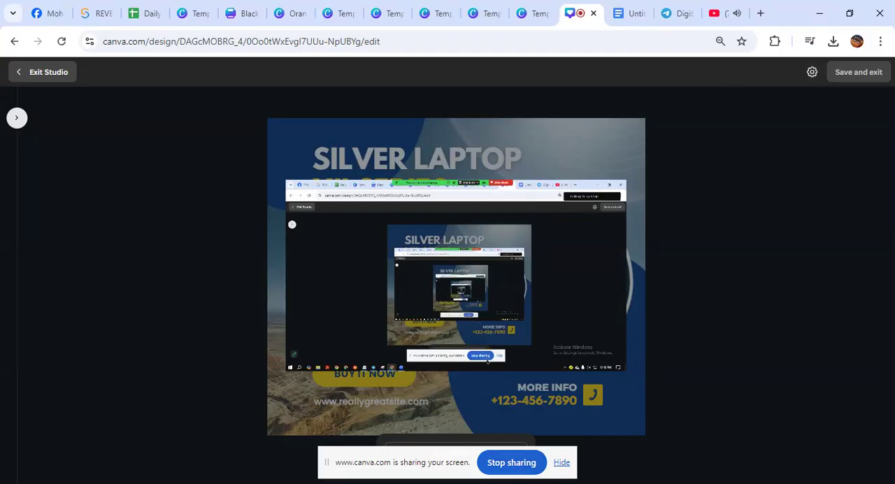
# Stop sharing the entire screen and exit the recording studio without saving a clip
pyautogui.click(504, 464)
pyautogui.click(515, 465)
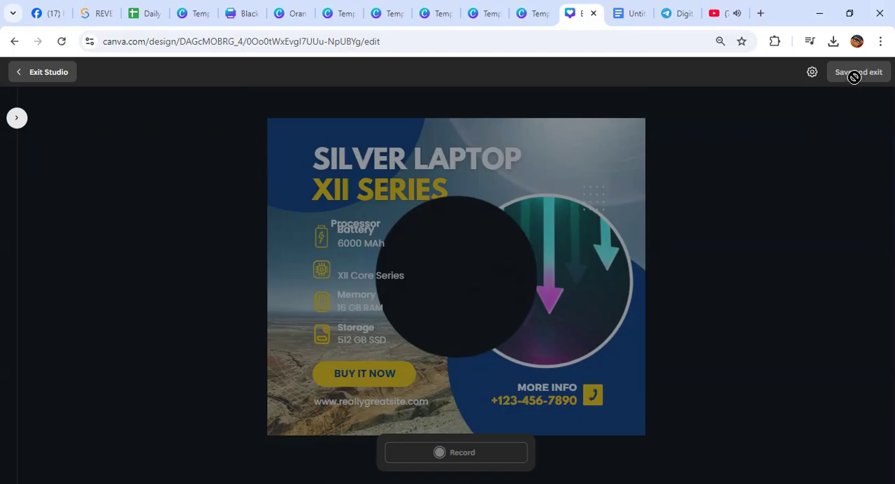
pyautogui.click(812, 73)
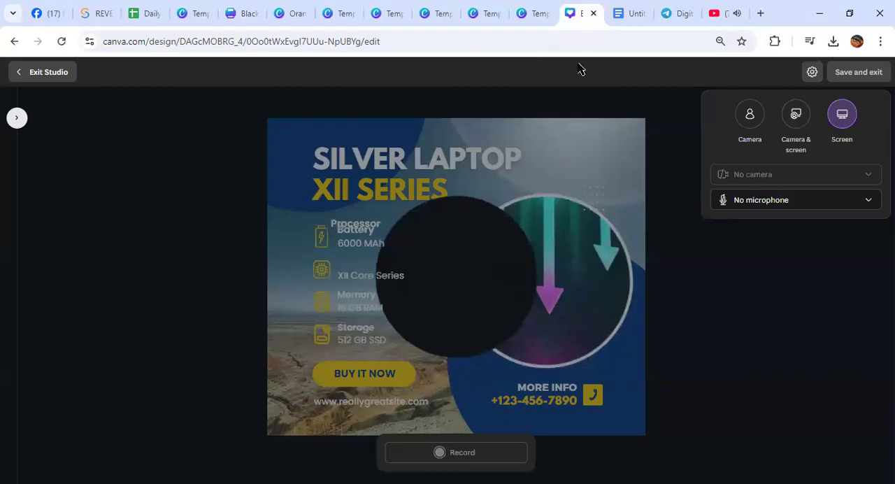
pyautogui.click(29, 72)
# Pause the circular recorded clip and the arrows video playing on the design page
pyautogui.click(462, 280)
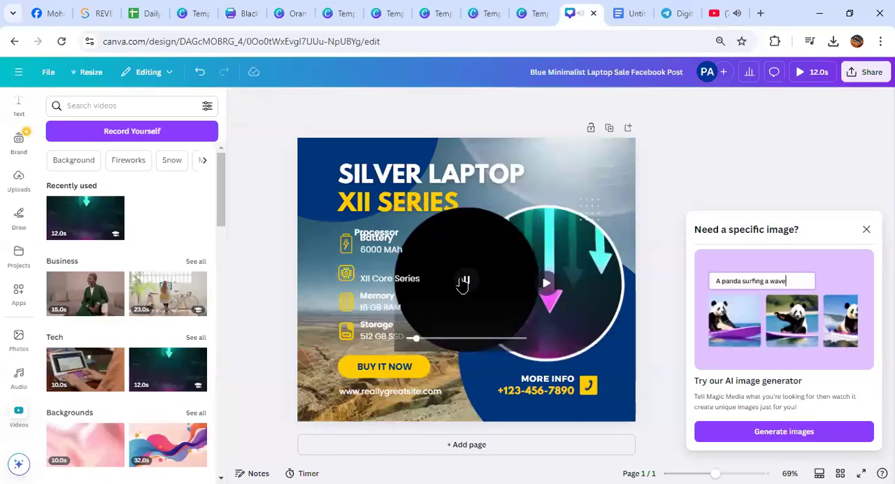
pyautogui.click(546, 283)
pyautogui.click(464, 280)
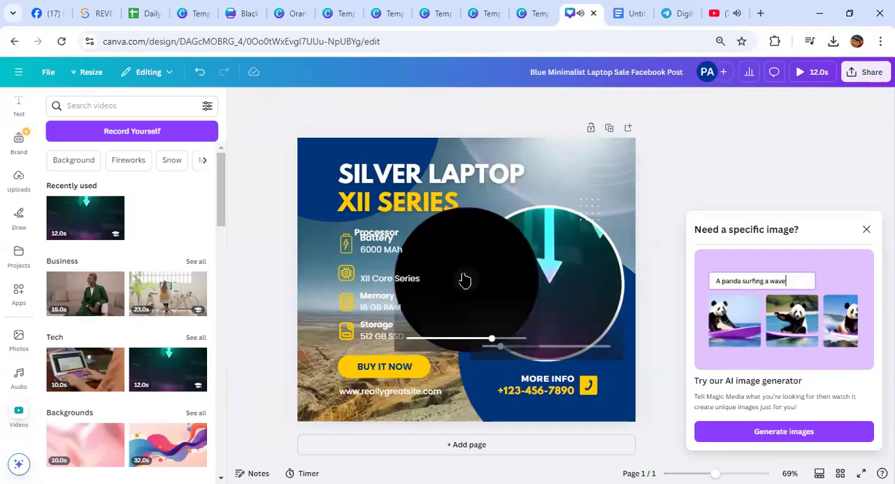
# Reopen the recording studio and set the mode to Screen with the entire screen as the shared source
pyautogui.click(123, 137)
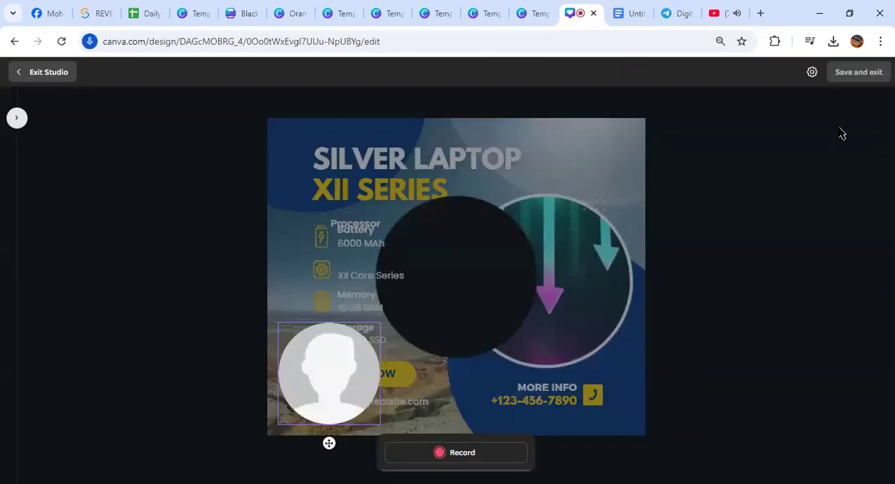
pyautogui.click(811, 72)
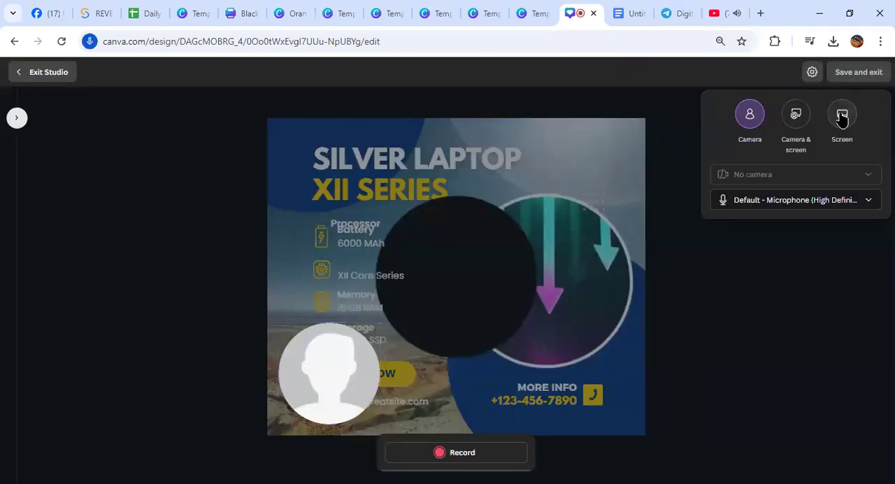
pyautogui.click(841, 114)
pyautogui.click(410, 158)
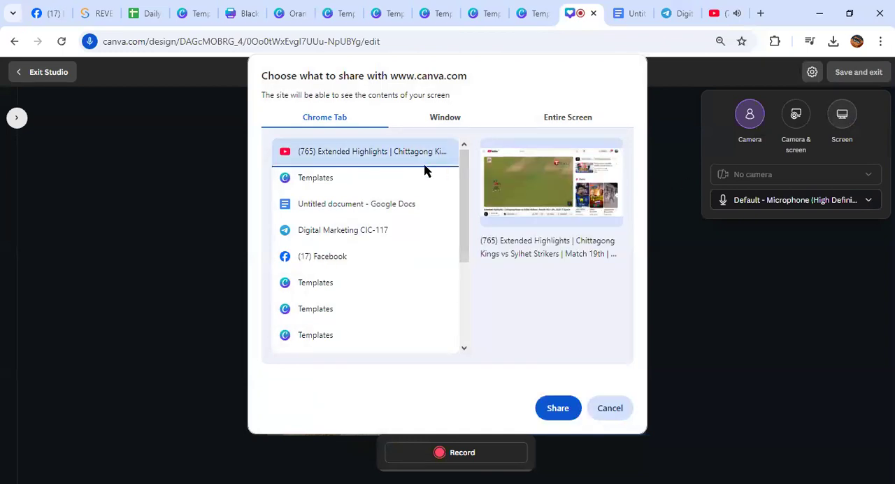
pyautogui.click(568, 119)
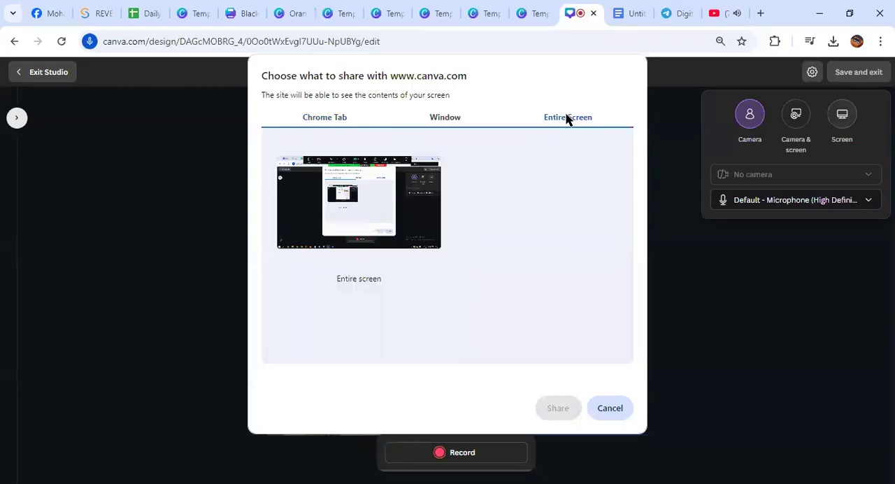
pyautogui.click(354, 216)
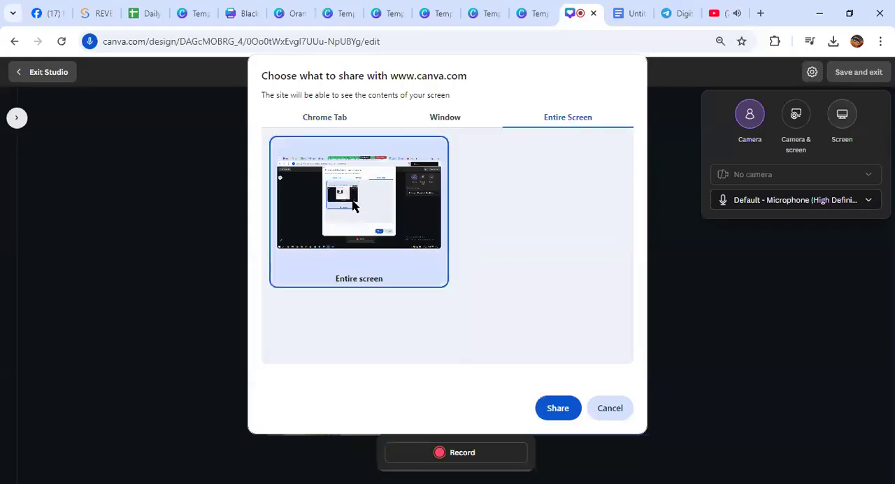
pyautogui.click(558, 408)
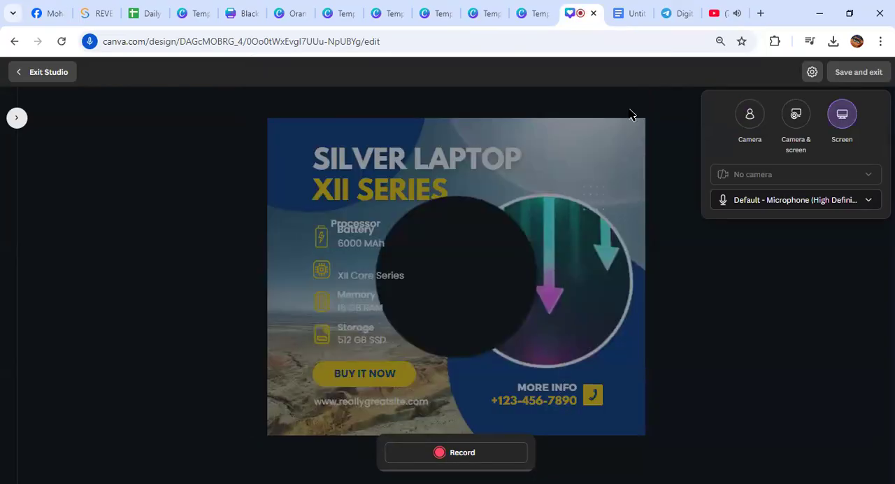
# Pause the YouTube highlights video and share its browser tab with the recording studio
pyautogui.click(730, 12)
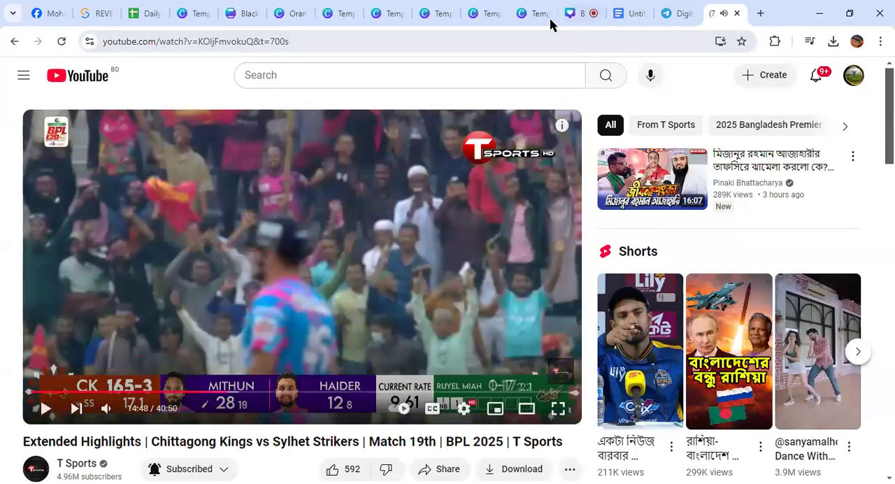
pyautogui.click(592, 14)
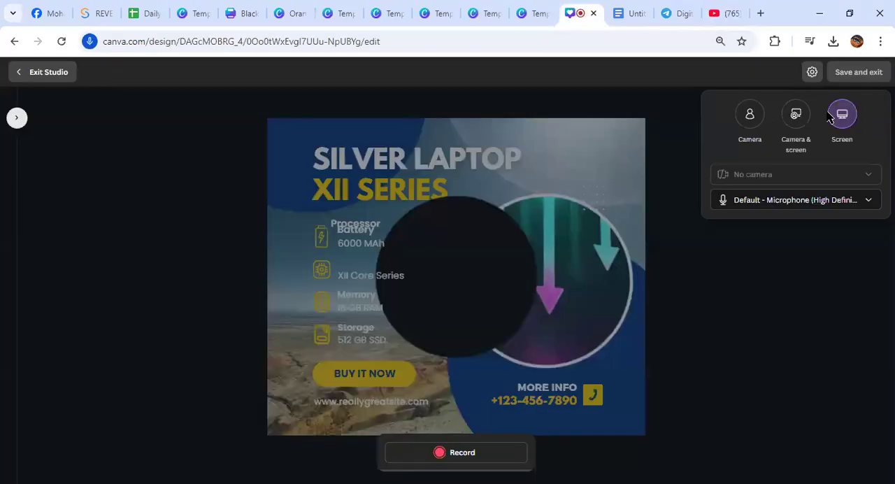
pyautogui.click(835, 117)
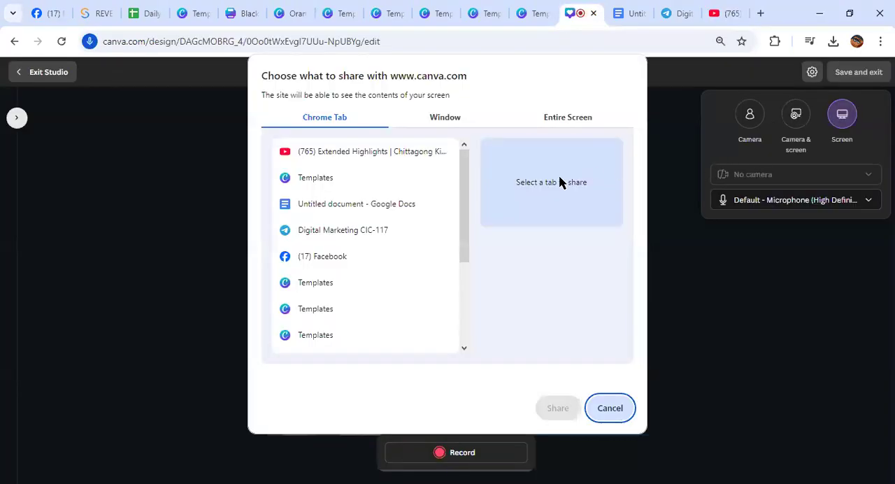
pyautogui.click(402, 156)
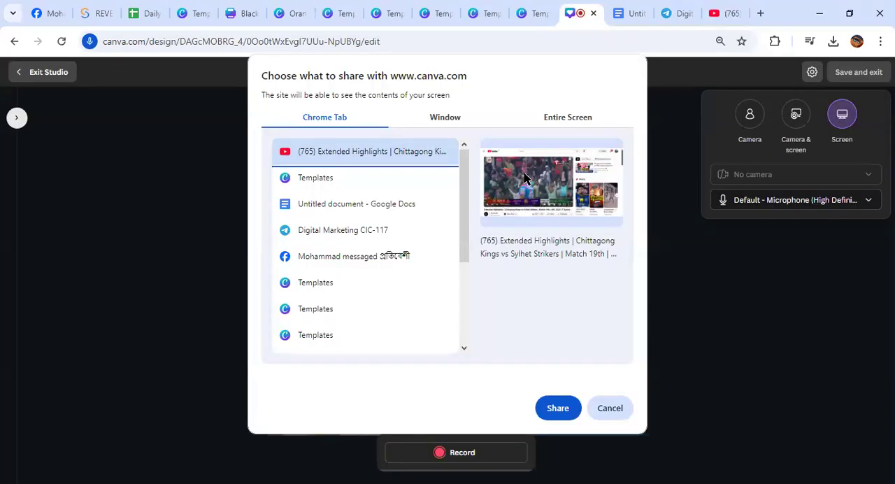
pyautogui.click(557, 410)
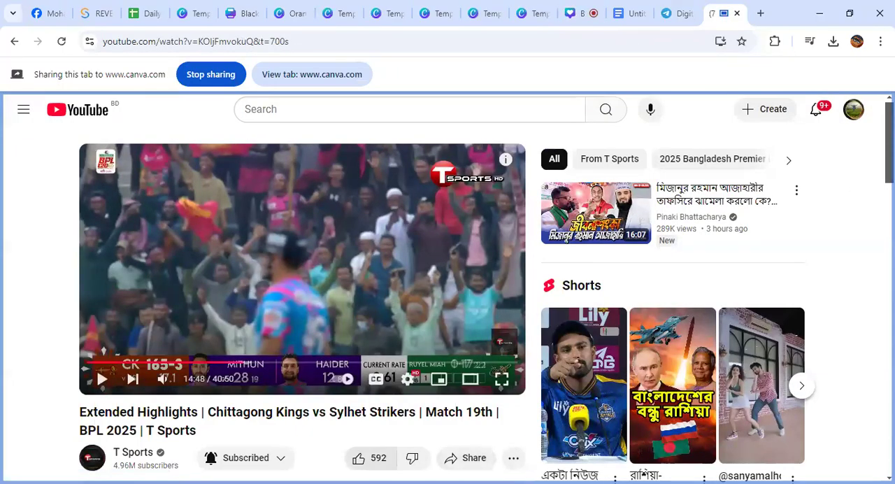
# Resume the highlights video, return to the recording studio and stop sharing the YouTube tab
pyautogui.click(333, 321)
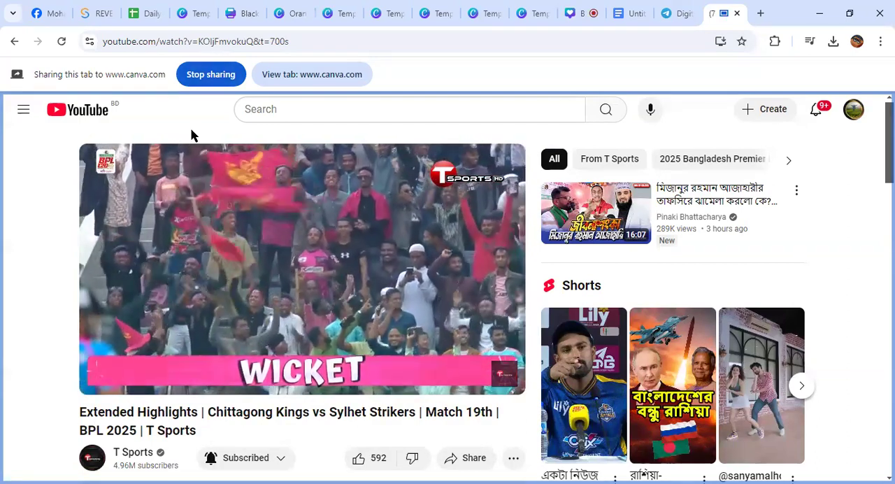
pyautogui.hotkey('ctrl', 'shift', 'Tab')
pyautogui.hotkey('ctrl', 'shift', 'Tab')
pyautogui.hotkey('ctrl', 'shift', 'Tab')
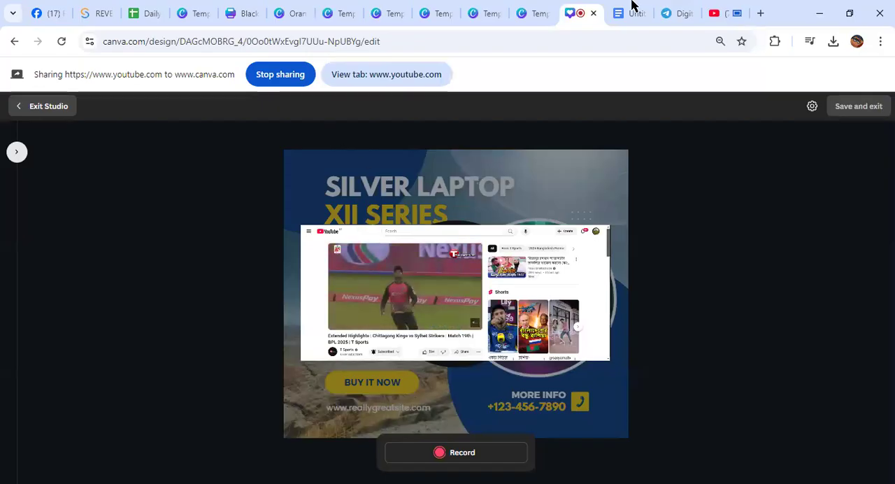
pyautogui.click(274, 75)
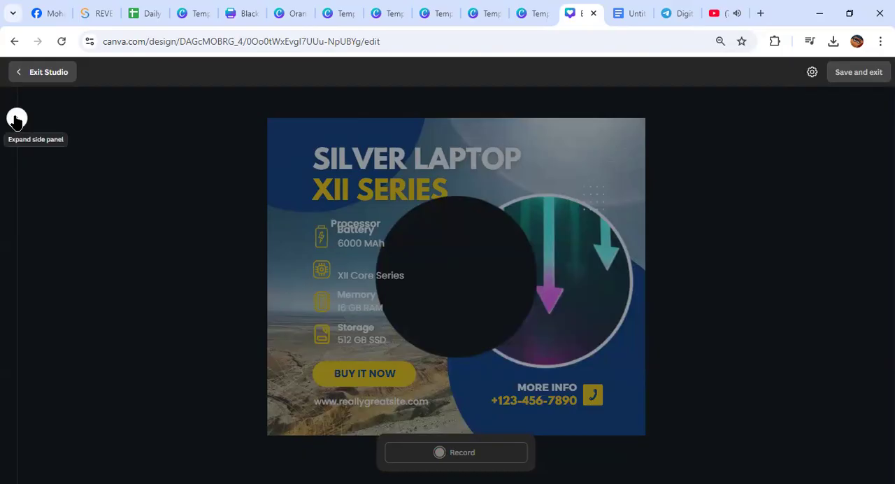
# Share the YouTube highlights tab with the studio again in Screen mode and return to the studio
pyautogui.click(810, 74)
pyautogui.click(849, 118)
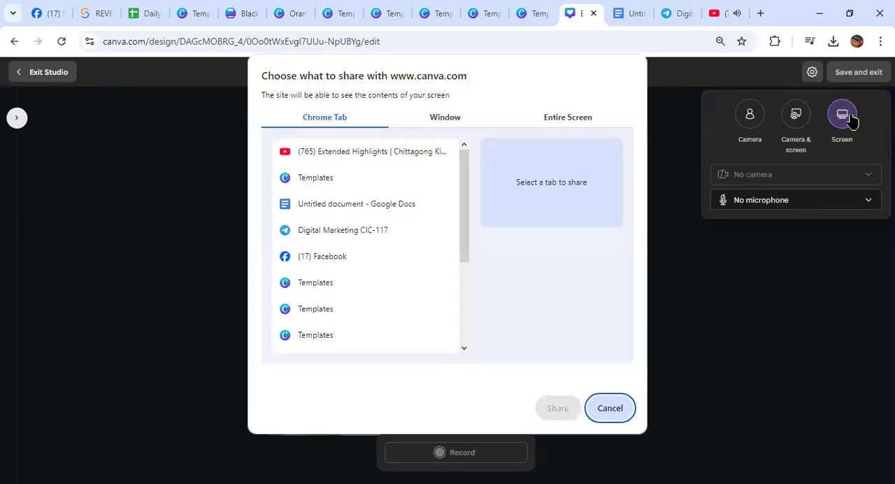
pyautogui.click(404, 152)
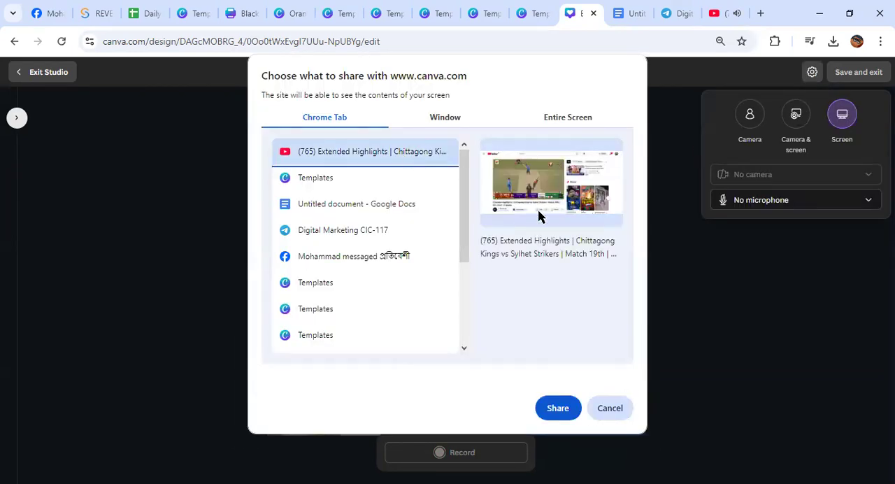
pyautogui.click(559, 417)
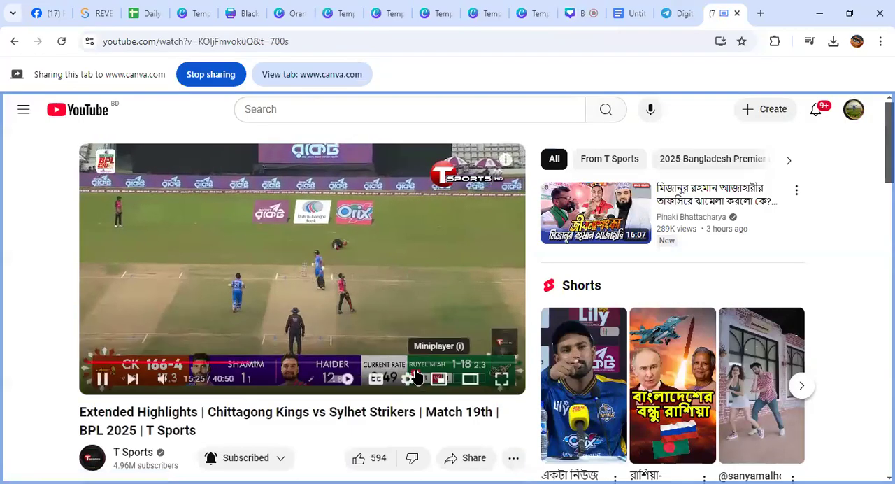
pyautogui.click(304, 76)
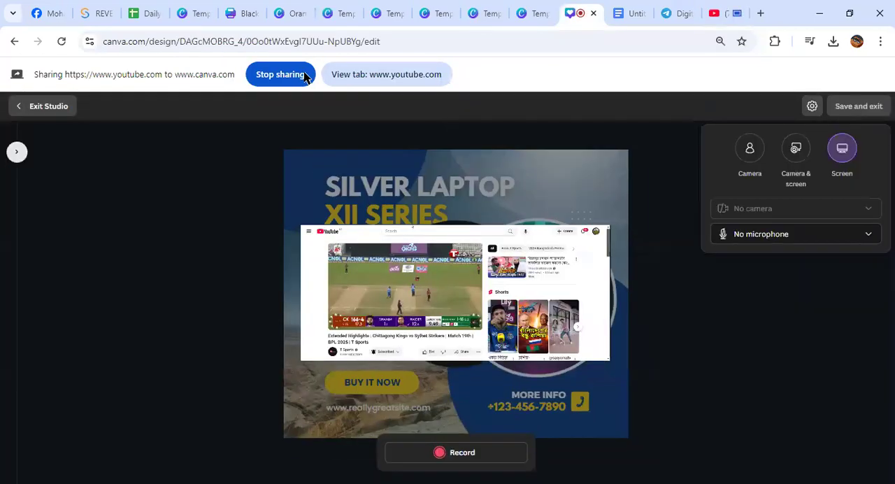
pyautogui.click(393, 74)
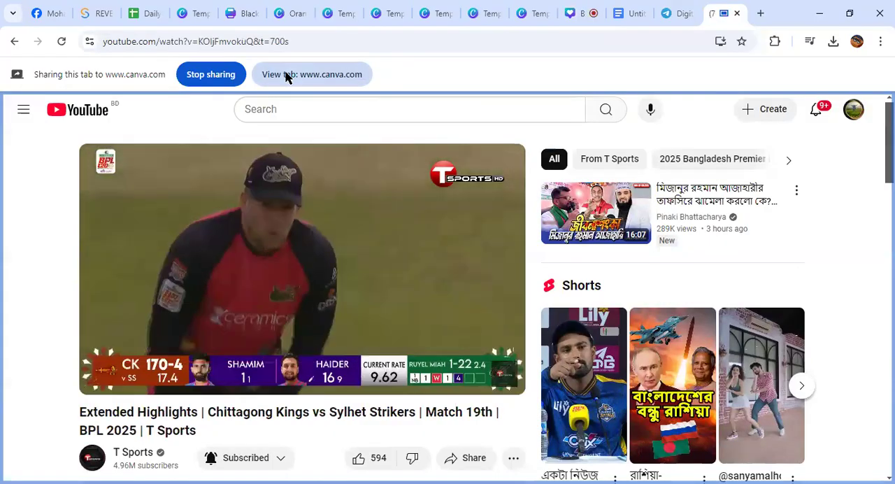
pyautogui.click(288, 75)
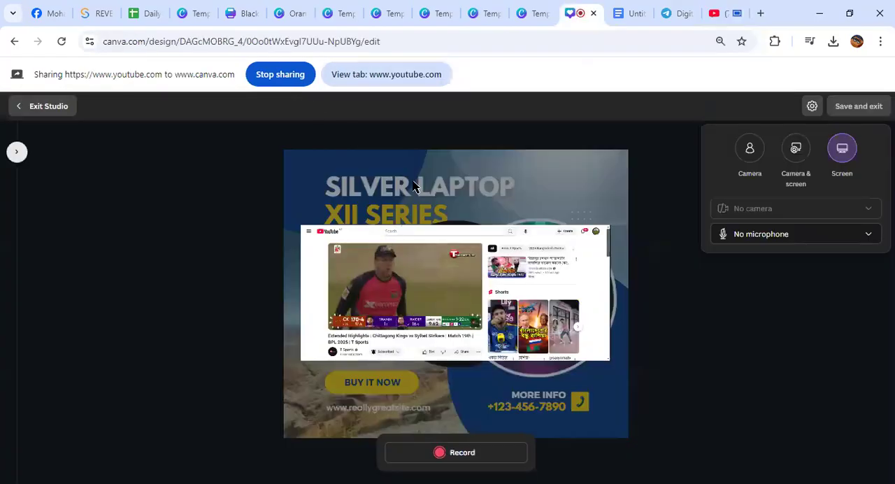
# Record about 29 seconds of the shared YouTube tab, then save the recording into the design and exit
pyautogui.click(443, 456)
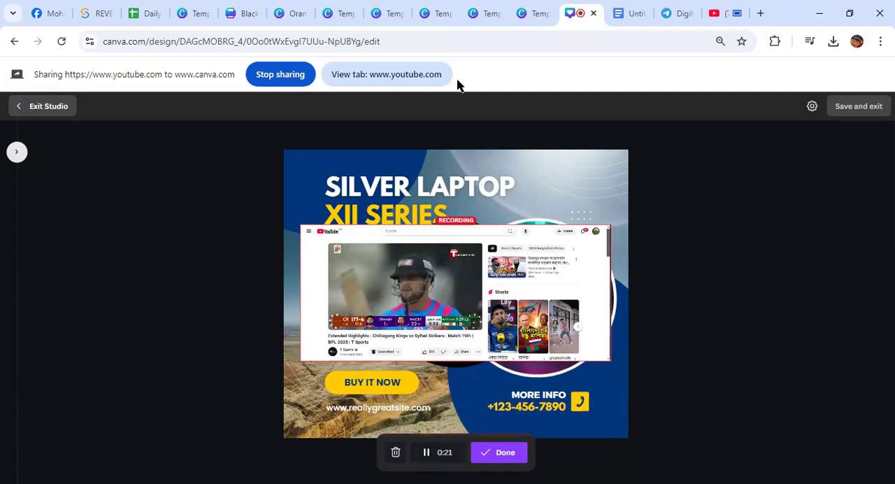
pyautogui.click(500, 455)
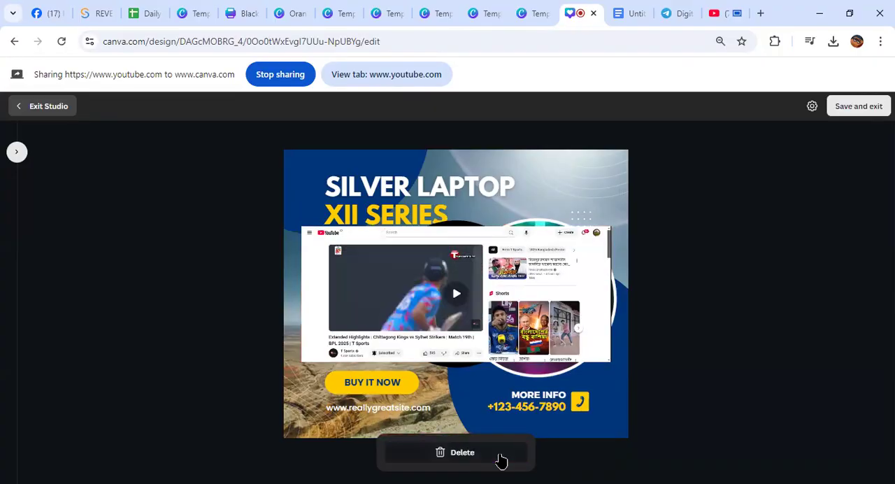
pyautogui.click(858, 106)
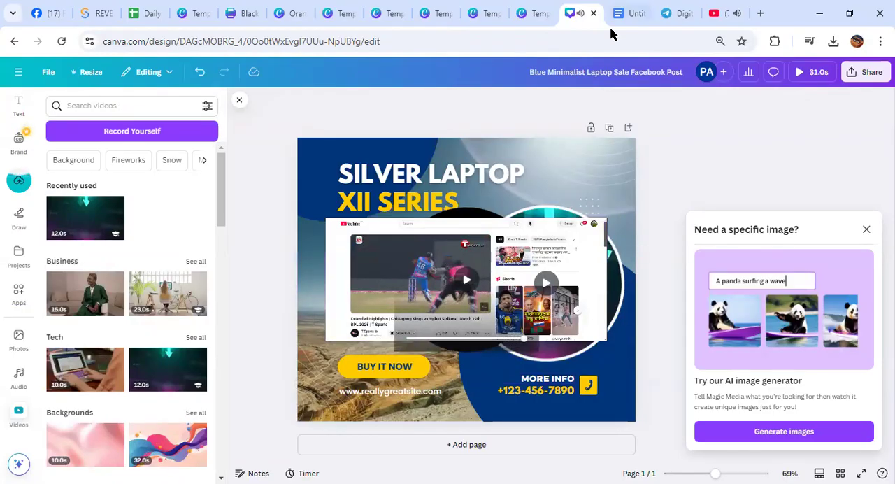
# Pause the highlights video on YouTube and return to the Canva laptop sale design
pyautogui.click(714, 12)
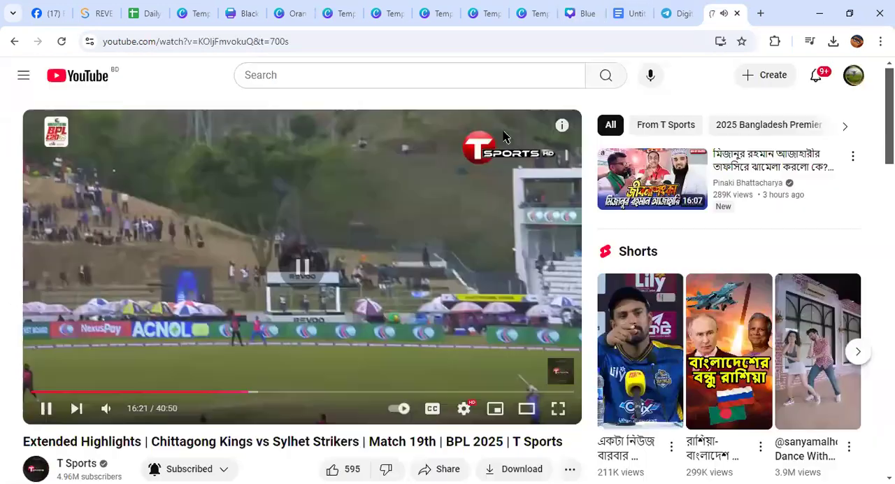
pyautogui.click(580, 14)
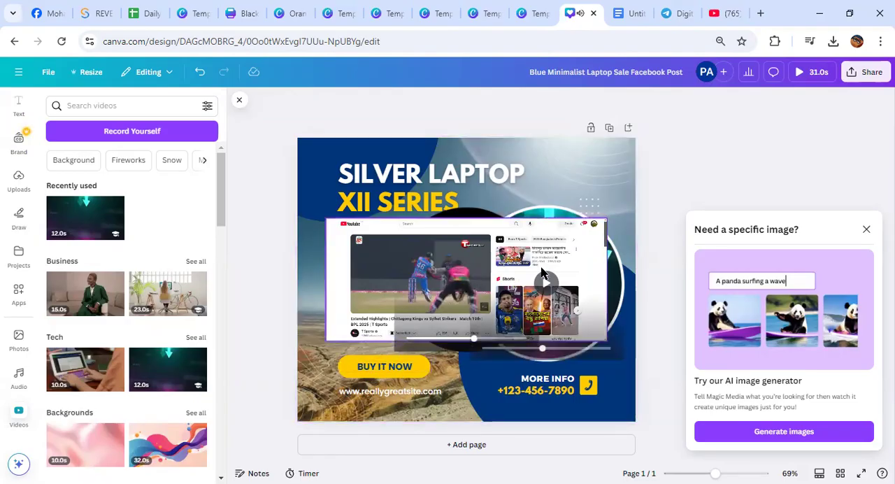
# Enlarge the YouTube screen recording sideways and upward until it covers most of the laptop sale page
pyautogui.click(433, 279)
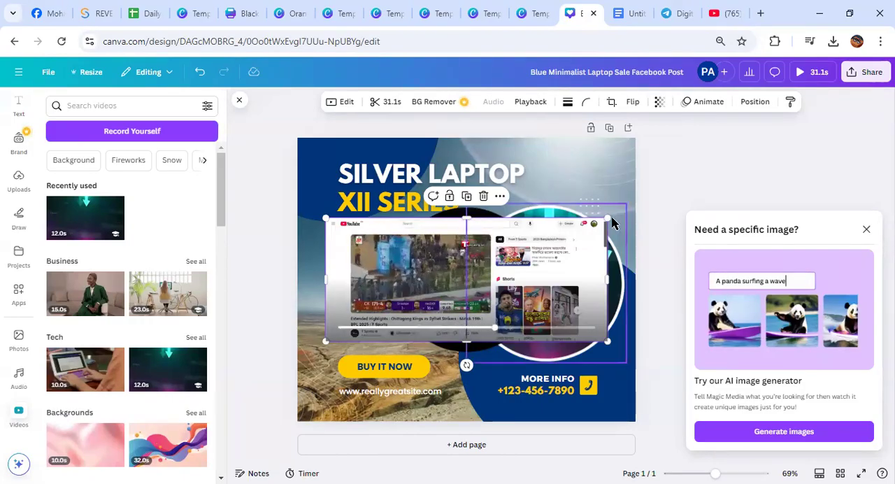
pyautogui.moveTo(608, 219); pyautogui.dragTo(675, 187)
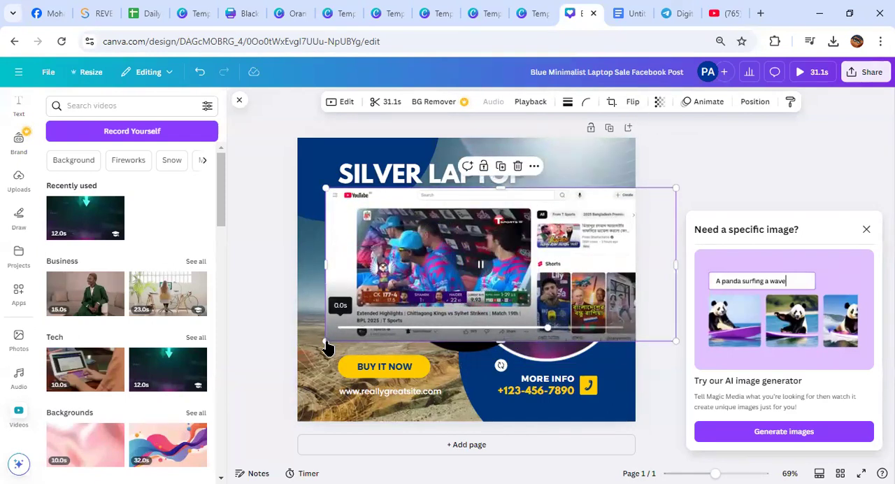
pyautogui.moveTo(327, 342); pyautogui.dragTo(268, 364)
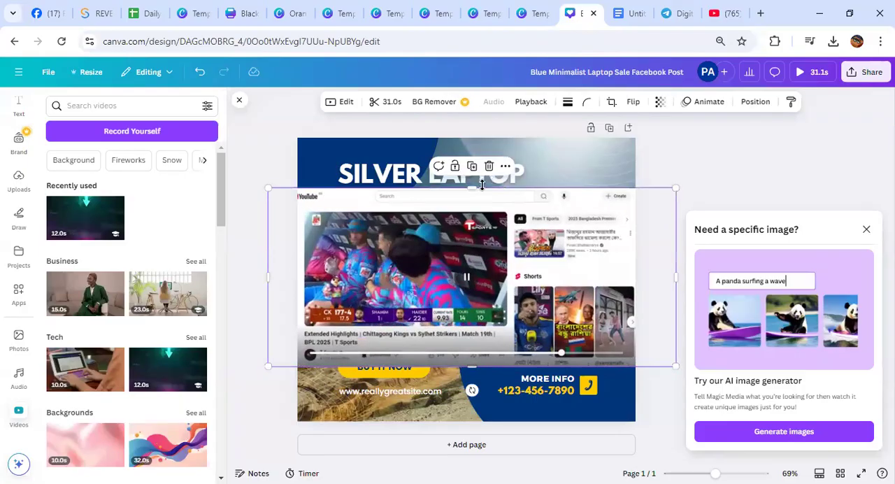
pyautogui.moveTo(467, 191); pyautogui.dragTo(477, 113)
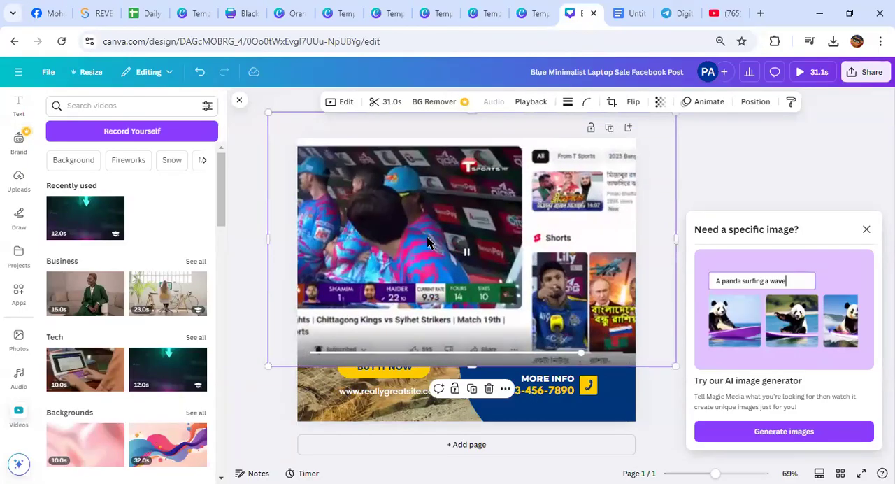
# Try placing the screen recording inside the round camera clip and moving the clip up, then undo both changes
pyautogui.moveTo(426, 246); pyautogui.dragTo(466, 276)
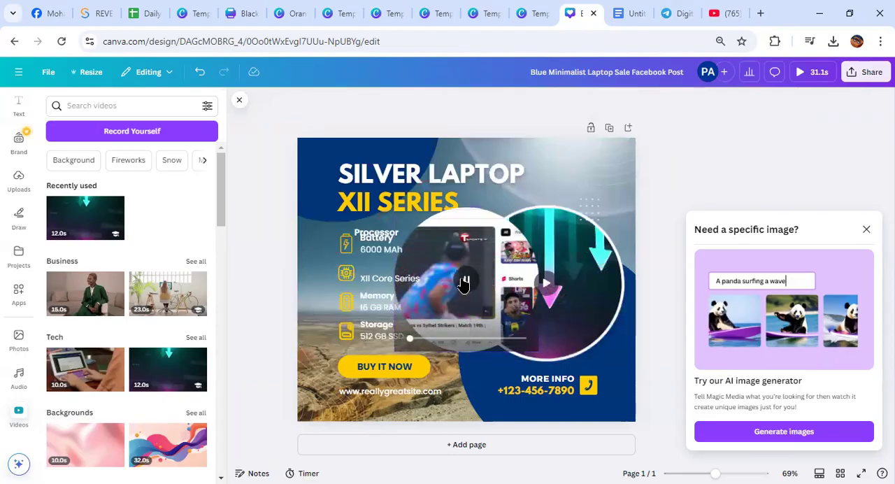
pyautogui.click(465, 281)
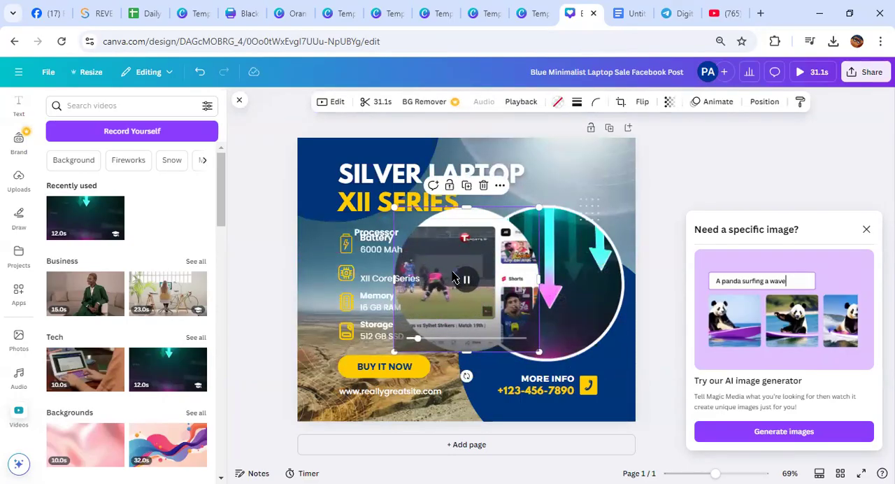
pyautogui.moveTo(435, 260); pyautogui.dragTo(413, 234)
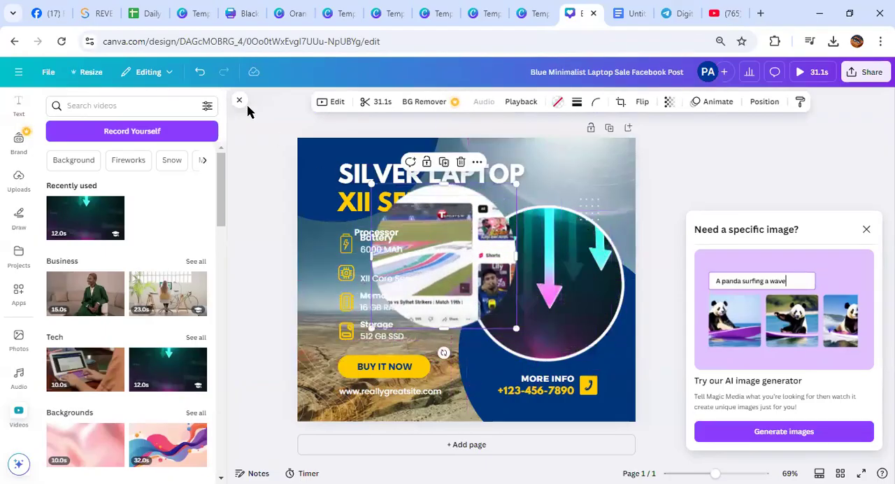
pyautogui.hotkey('ctrl', 'z')
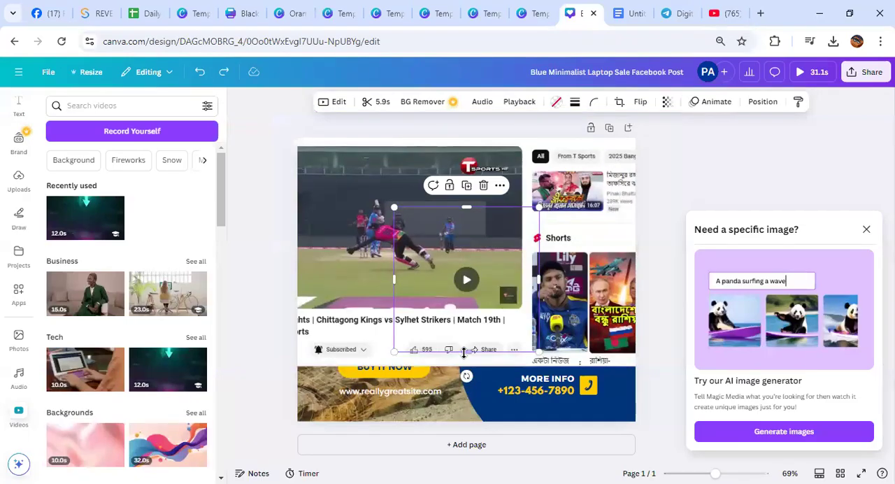
# Move the round camera clip off the page to remove it and dismiss the AI image generator suggestion
pyautogui.moveTo(465, 355); pyautogui.dragTo(465, 384)
pyautogui.moveTo(466, 292); pyautogui.dragTo(893, 167)
pyautogui.click(778, 174)
pyautogui.click(866, 228)
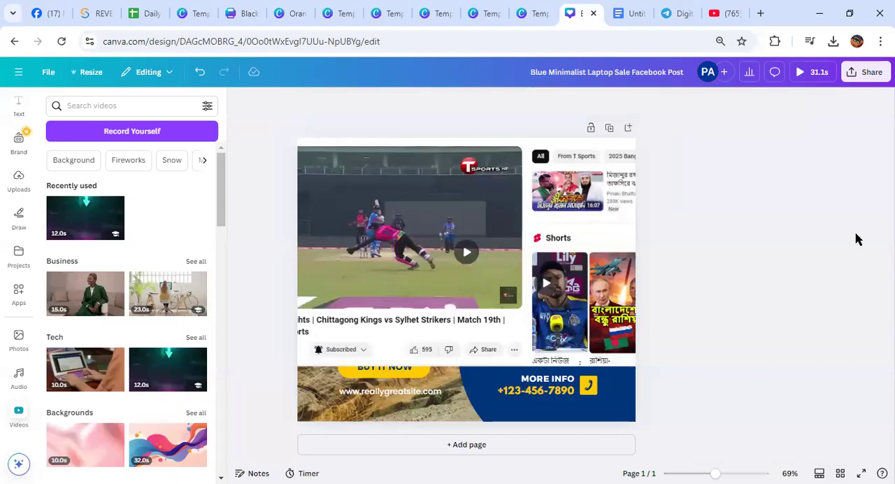
# Shift the enlarged screen recording slightly down and to the right on the page and play it
pyautogui.moveTo(391, 246); pyautogui.dragTo(417, 272)
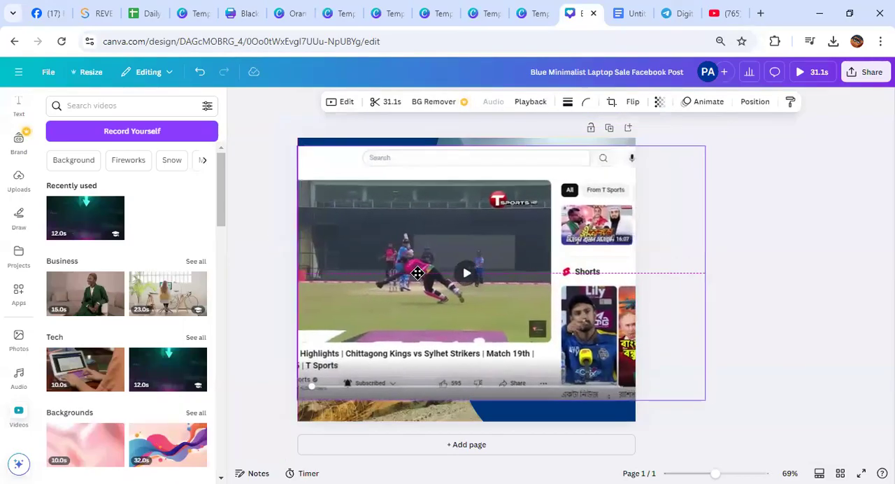
pyautogui.click(464, 273)
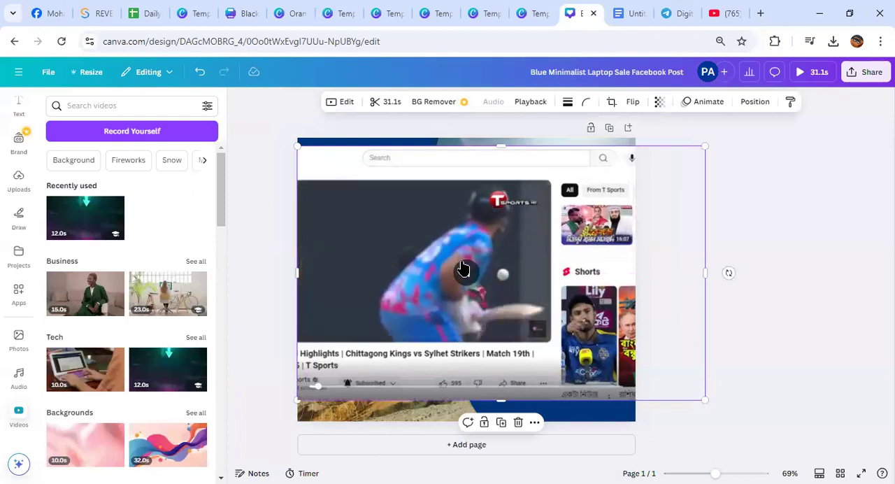
# Try placing the screen recording in the round arrow-video frame, undo the placement and play the recording on the page
pyautogui.moveTo(464, 269); pyautogui.dragTo(480, 258)
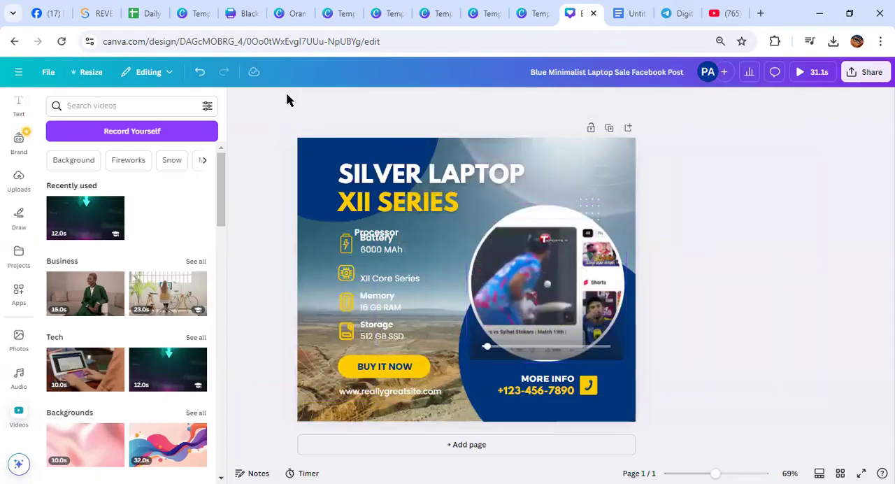
pyautogui.click(199, 72)
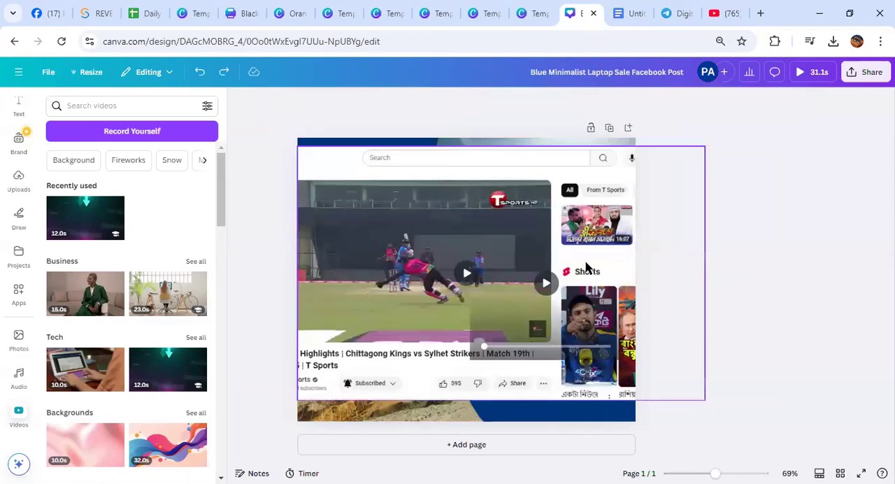
pyautogui.click(467, 274)
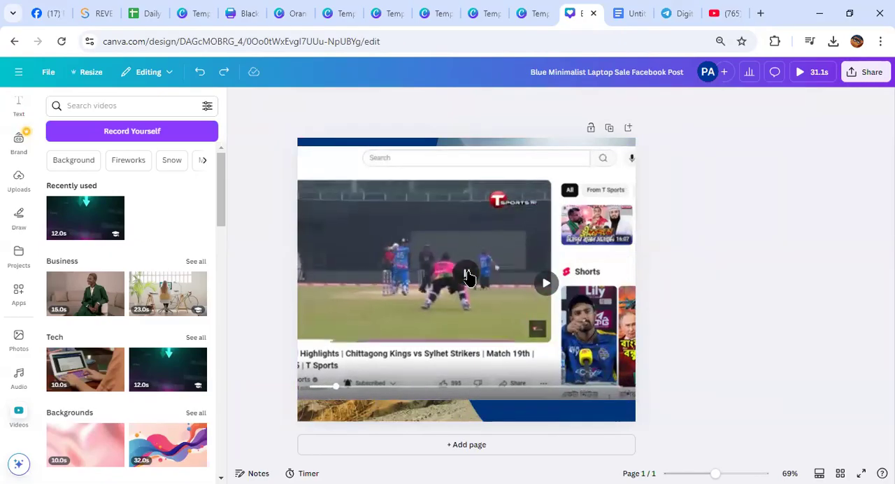
# Open the design's download settings and review the available file types, keeping MP4 Video
pyautogui.click(863, 75)
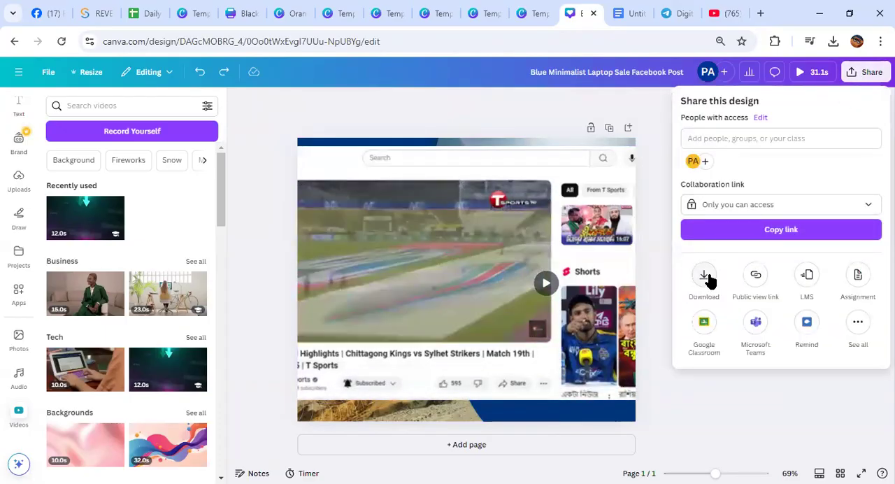
pyautogui.click(706, 276)
pyautogui.click(846, 148)
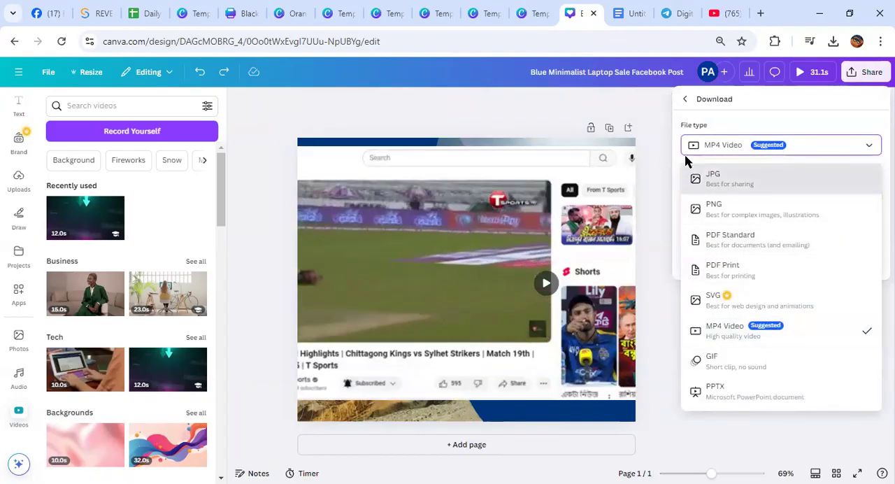
pyautogui.click(826, 146)
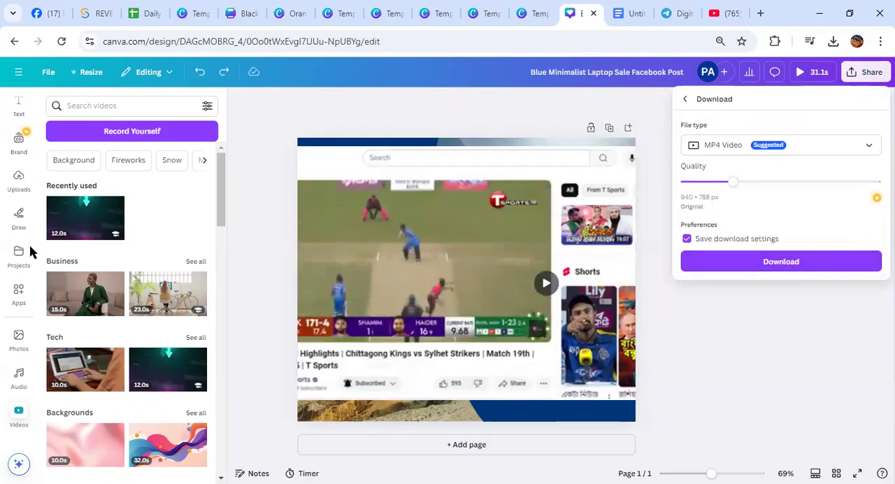
# Open the Canva apps collection and remove the round arrow video from the blue circle on the page
pyautogui.click(19, 300)
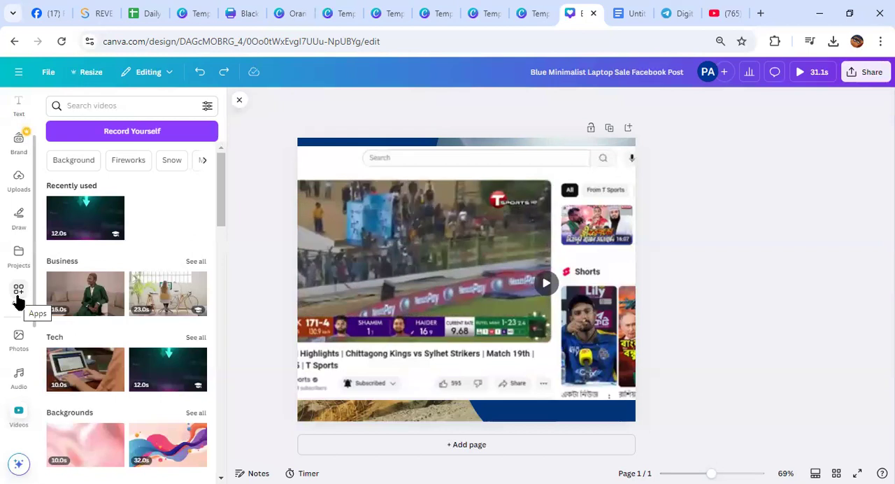
pyautogui.click(237, 102)
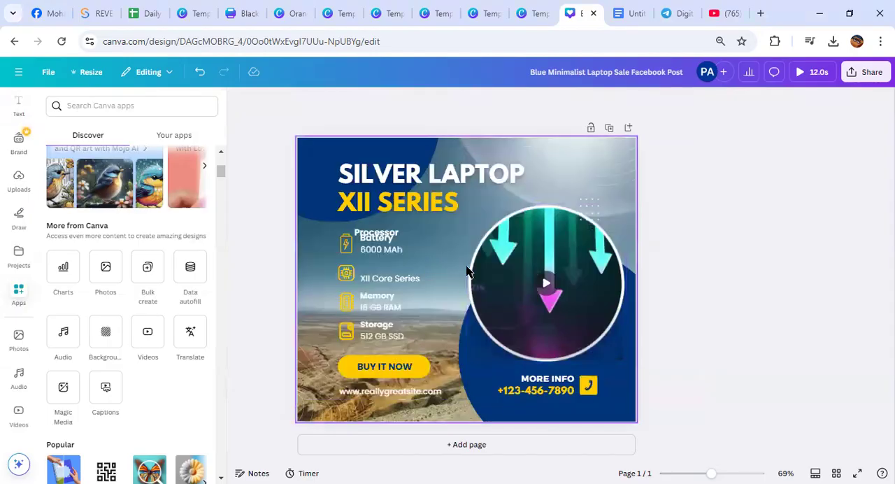
pyautogui.moveTo(533, 281); pyautogui.dragTo(870, 230)
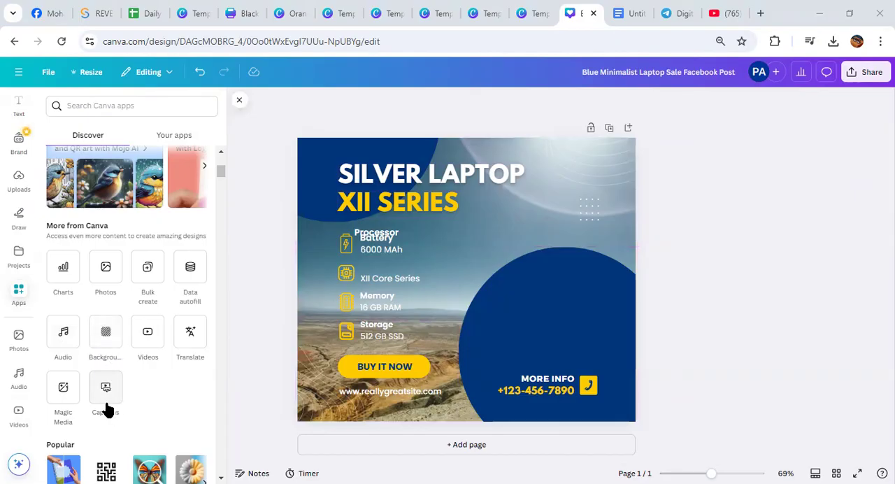
# Look through the stock videos and the uploaded videos, then open the file upload dialog and cancel it
pyautogui.click(147, 338)
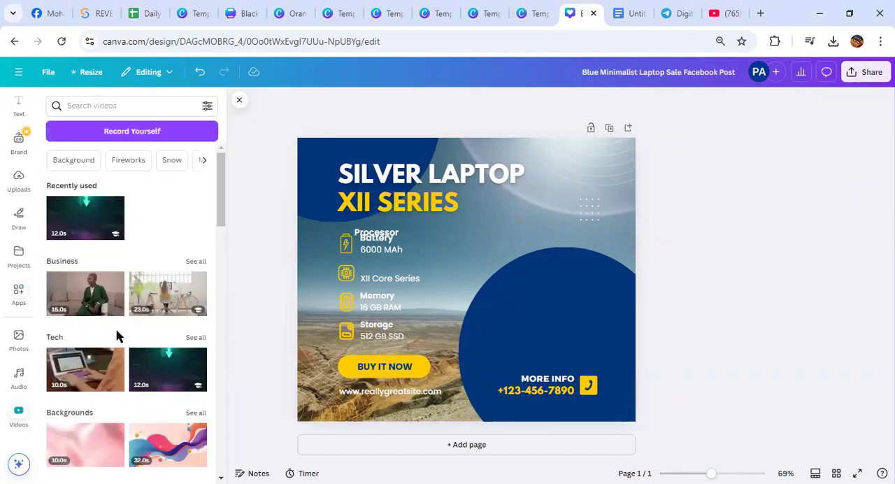
pyautogui.click(19, 178)
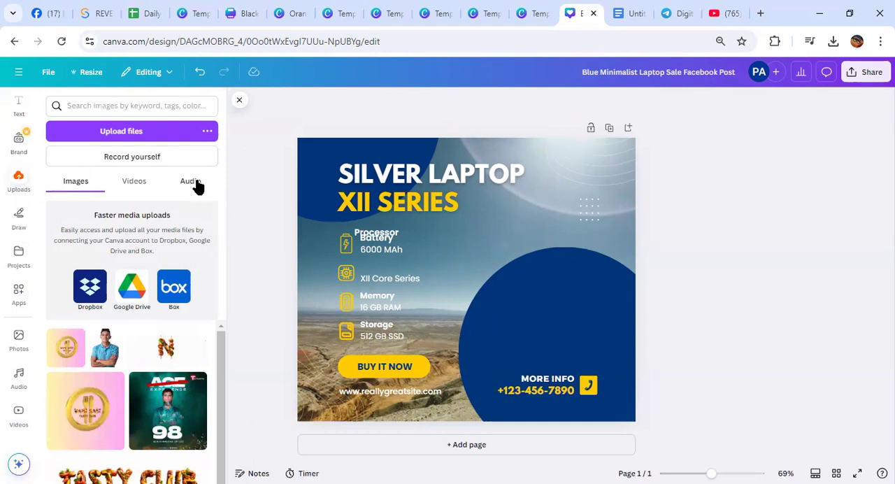
pyautogui.click(139, 182)
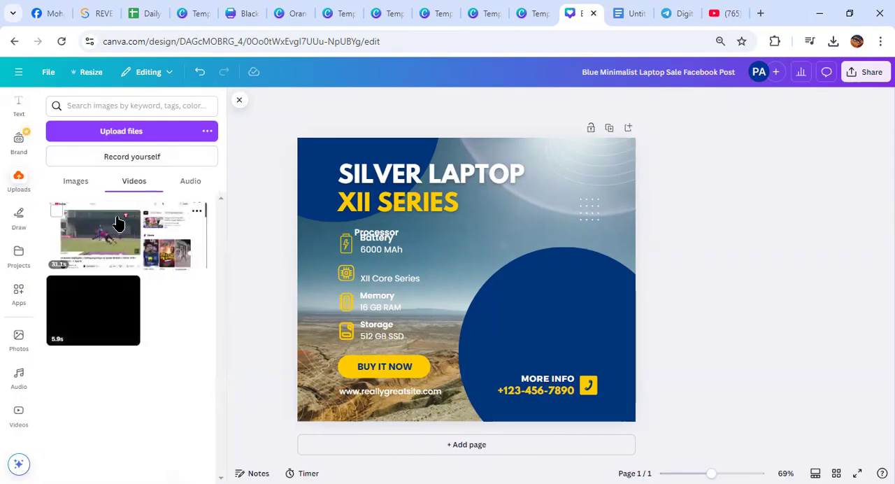
pyautogui.click(124, 132)
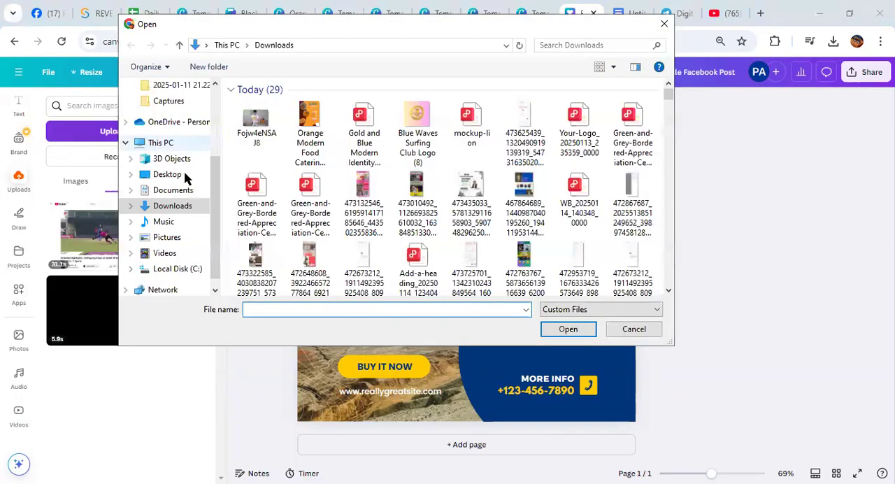
pyautogui.click(665, 25)
# Record a camera clip of about 4 seconds in the recording studio and move it onto the blue circle
pyautogui.click(131, 158)
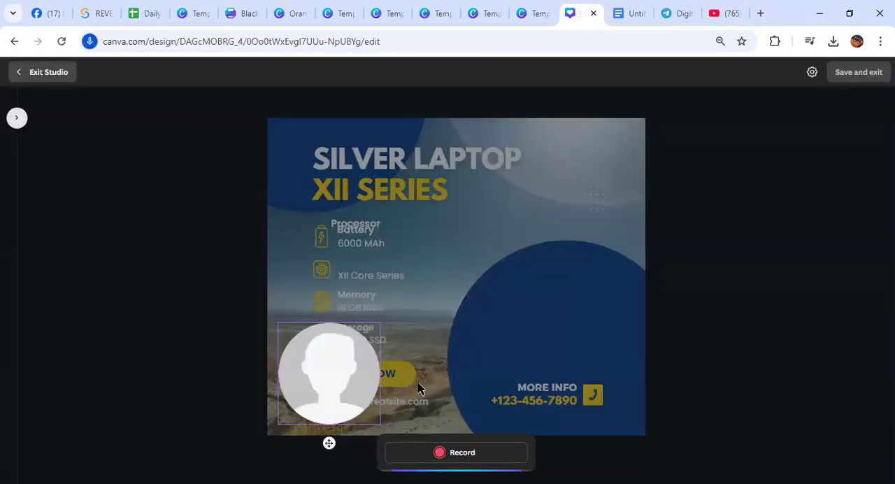
pyautogui.click(444, 460)
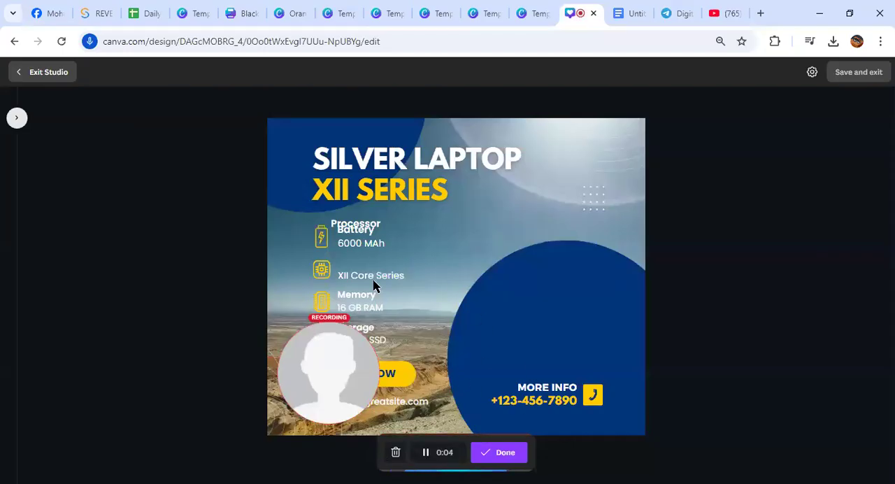
pyautogui.click(491, 453)
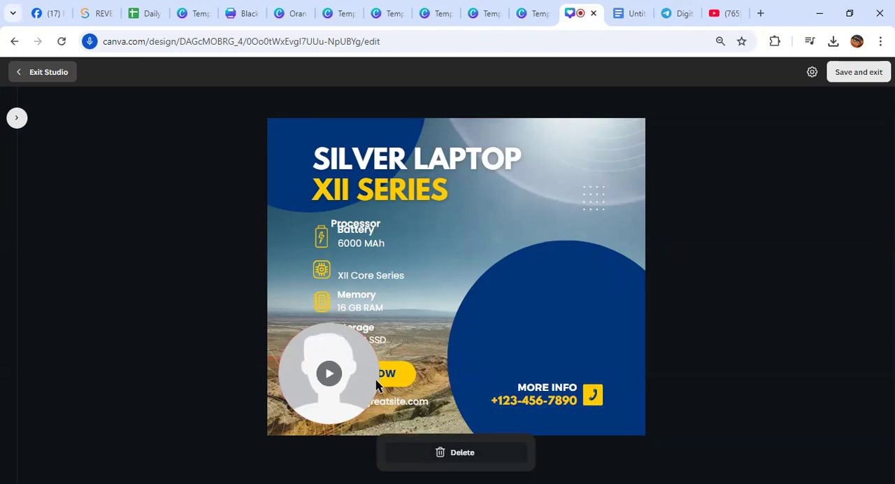
pyautogui.click(330, 374)
pyautogui.moveTo(325, 374); pyautogui.dragTo(565, 325)
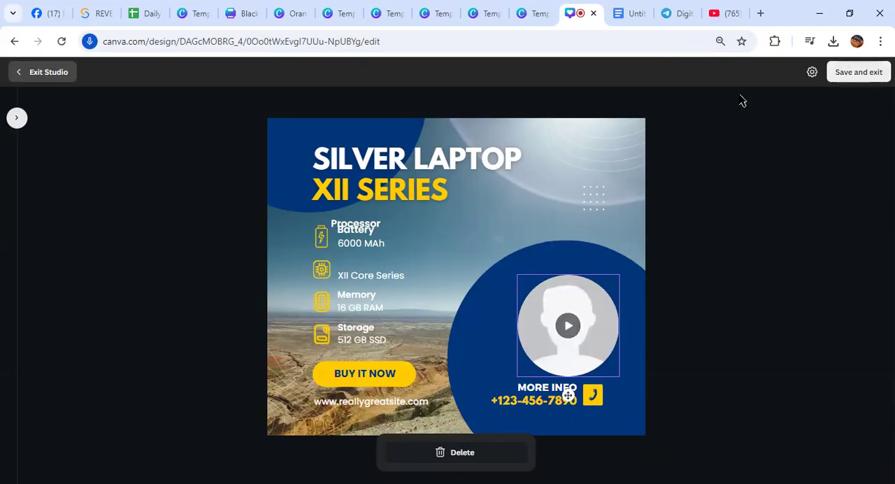
# Reselect the Camera recording mode in the studio settings and agree to delete the existing clip
pyautogui.click(811, 73)
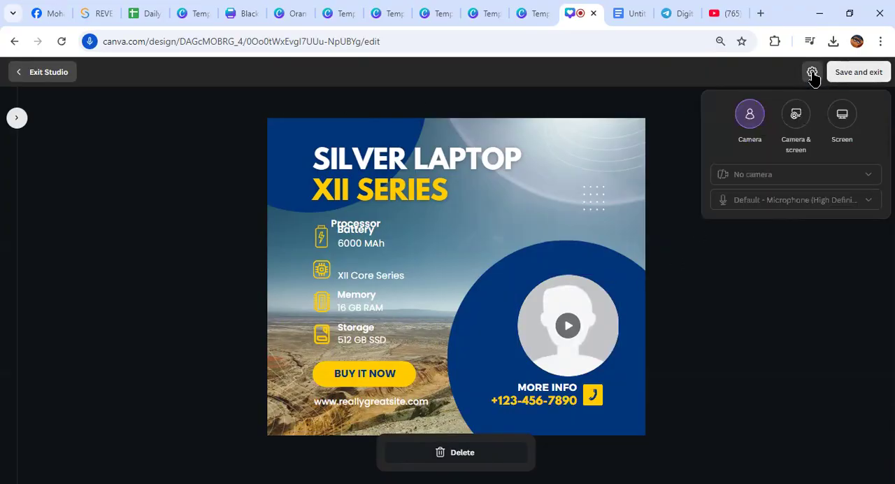
pyautogui.click(750, 121)
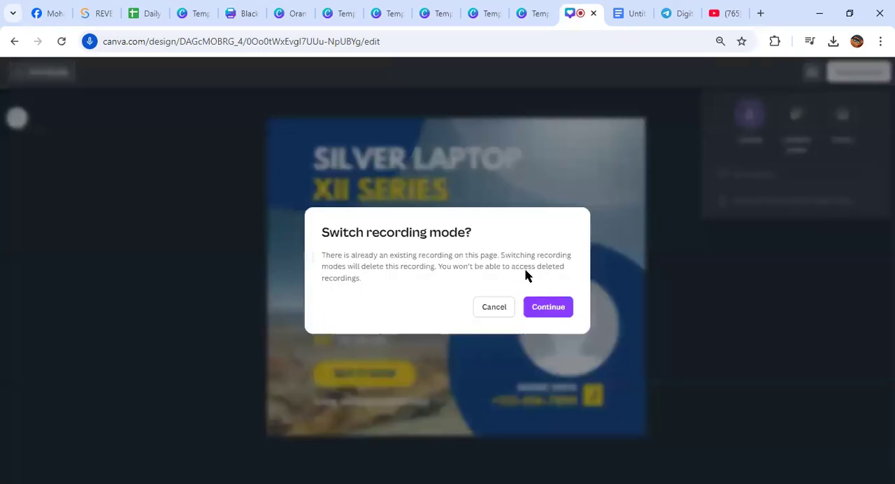
pyautogui.click(536, 306)
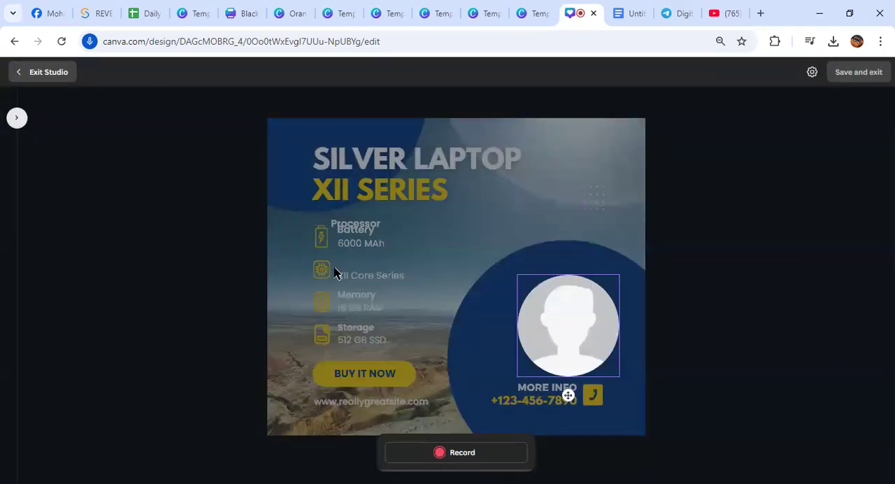
# Try to switch the studio to Camera & screen mode and close the screen share settings notice
pyautogui.click(812, 72)
pyautogui.click(796, 113)
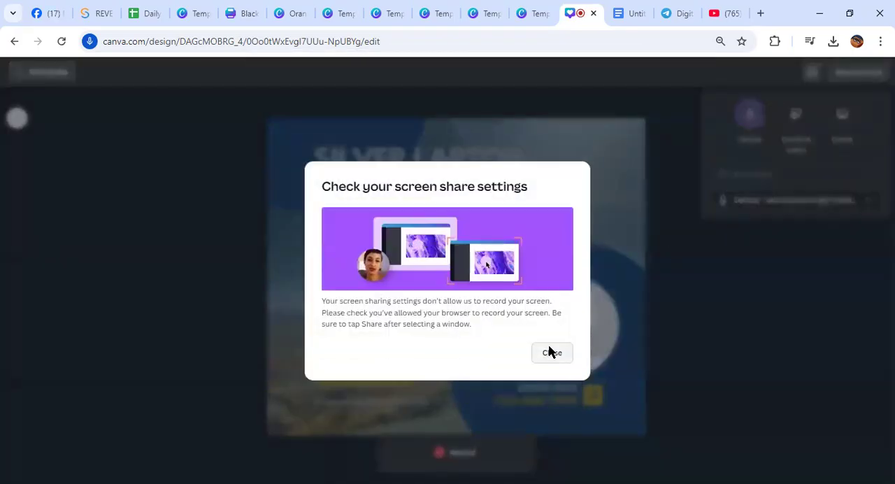
pyautogui.click(552, 352)
# Set the recording studio to Screen mode, share the YouTube cricket highlights tab, and return to the studio
pyautogui.click(812, 73)
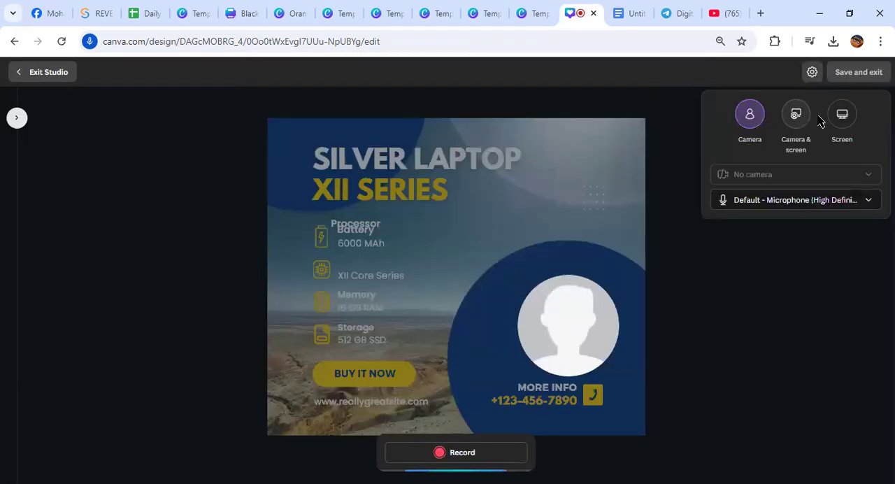
pyautogui.click(841, 116)
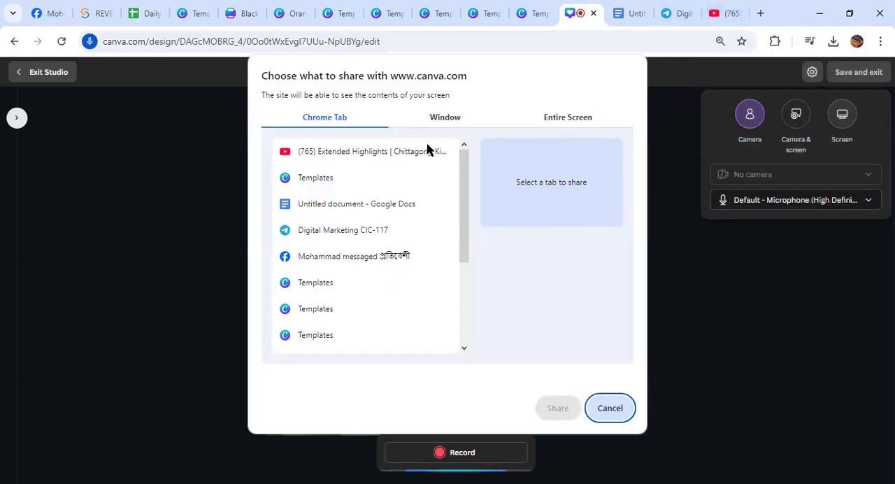
pyautogui.scroll(-3, 358, 208)
pyautogui.scroll(3, 359, 208)
pyautogui.click(371, 156)
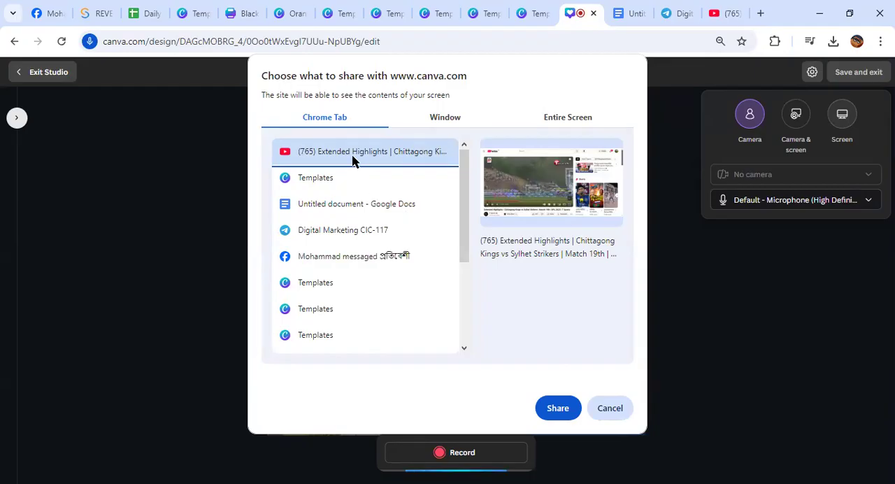
pyautogui.click(552, 408)
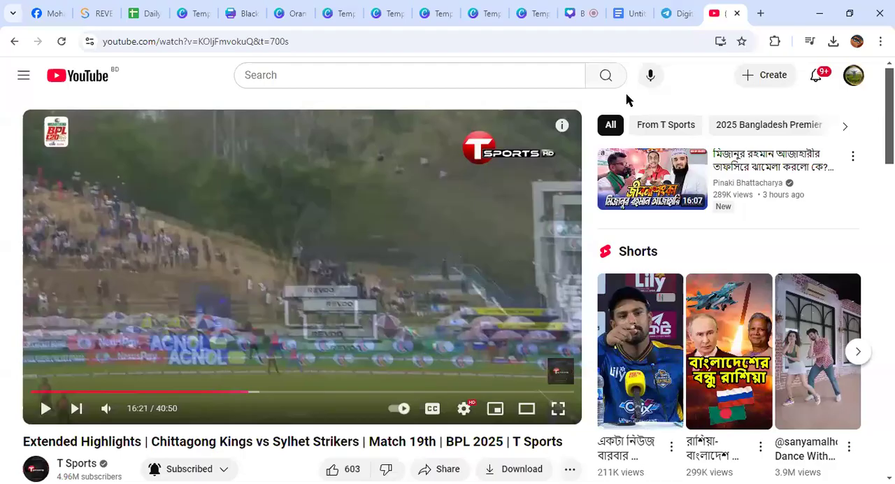
pyautogui.click(587, 14)
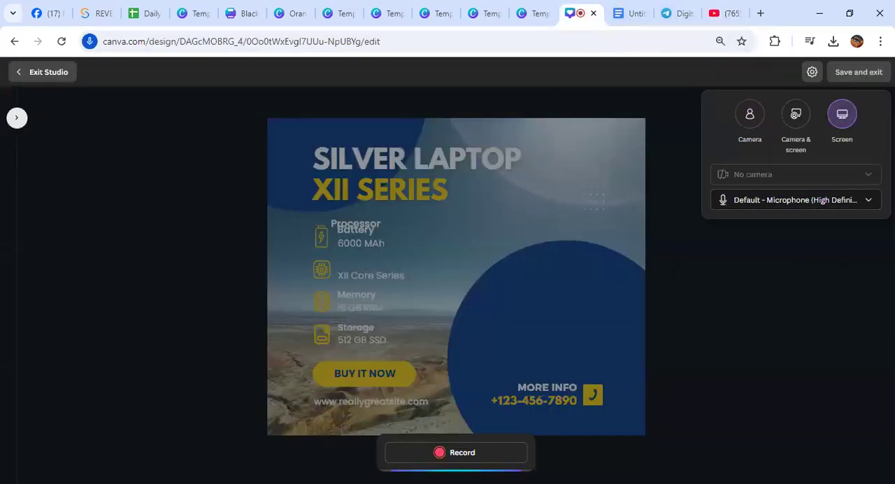
# Choose the Screen recording source again and share the entire screen with the studio
pyautogui.click(841, 115)
pyautogui.click(365, 153)
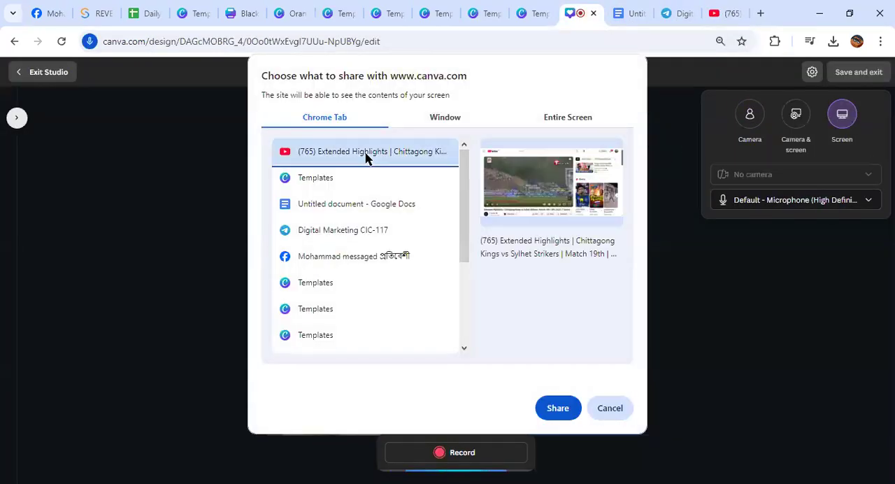
pyautogui.click(550, 120)
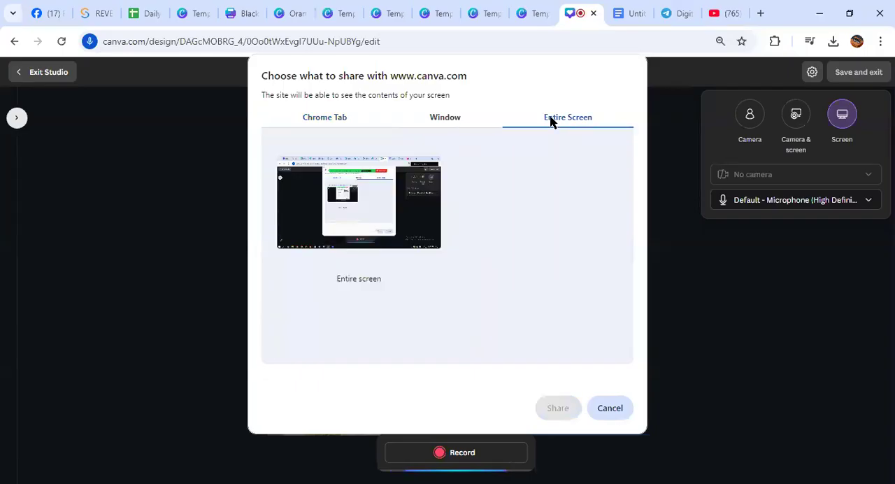
pyautogui.click(392, 225)
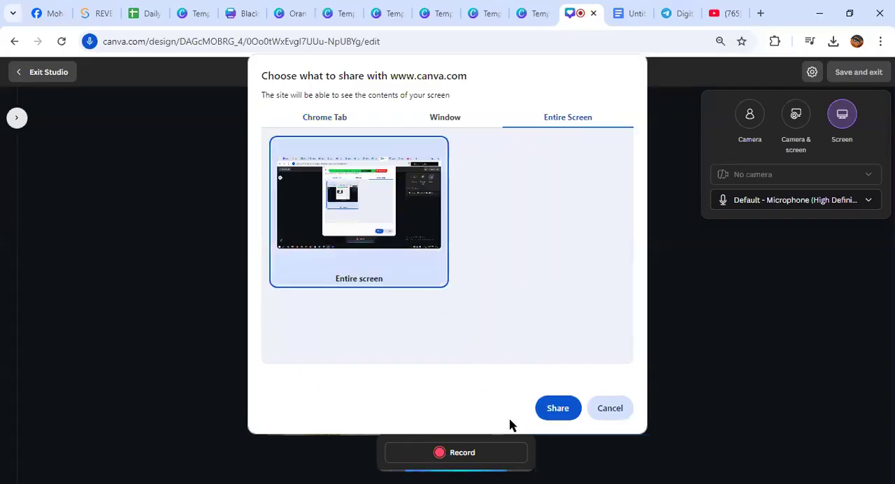
pyautogui.click(558, 408)
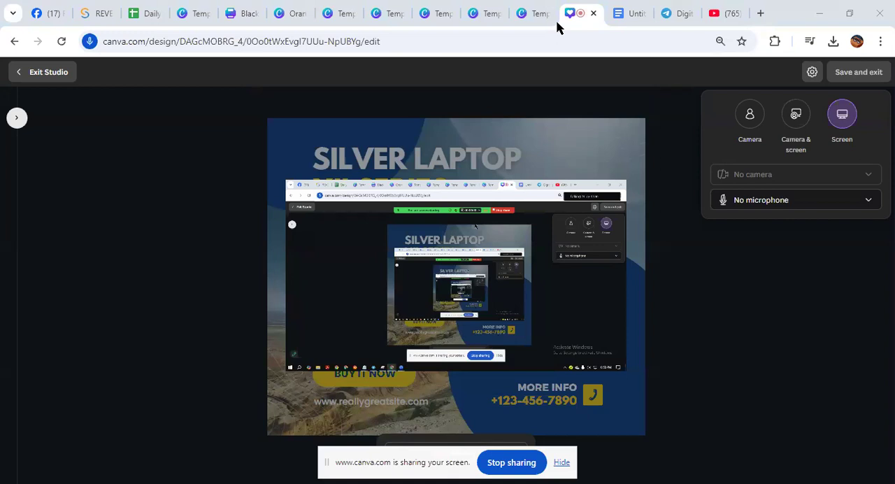
# Replace the shared screen with the YouTube cricket highlights tab and return to the studio
pyautogui.click(843, 119)
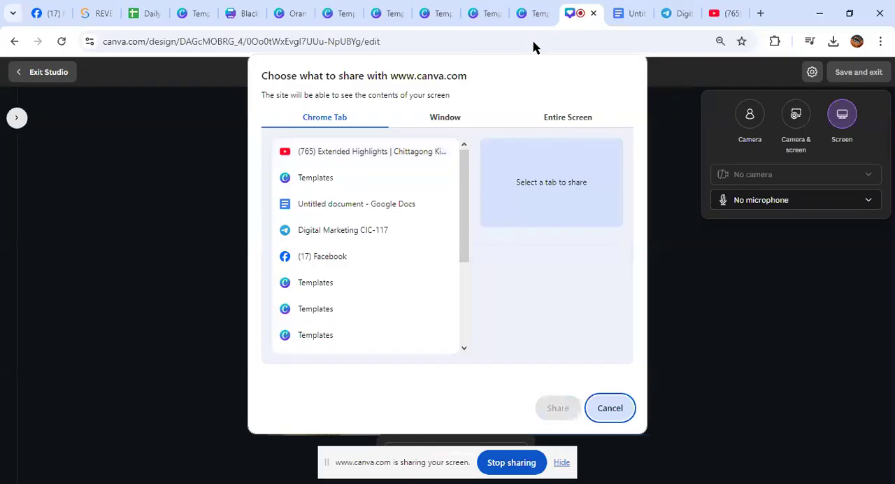
pyautogui.click(368, 155)
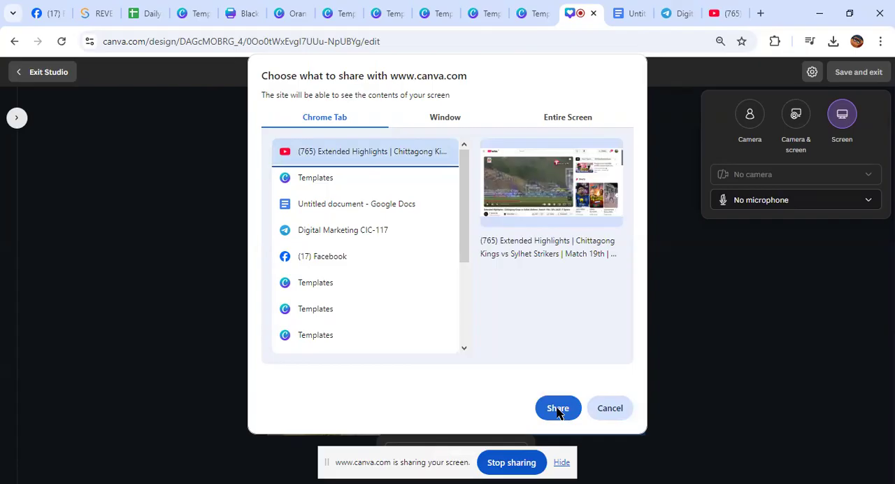
pyautogui.click(557, 408)
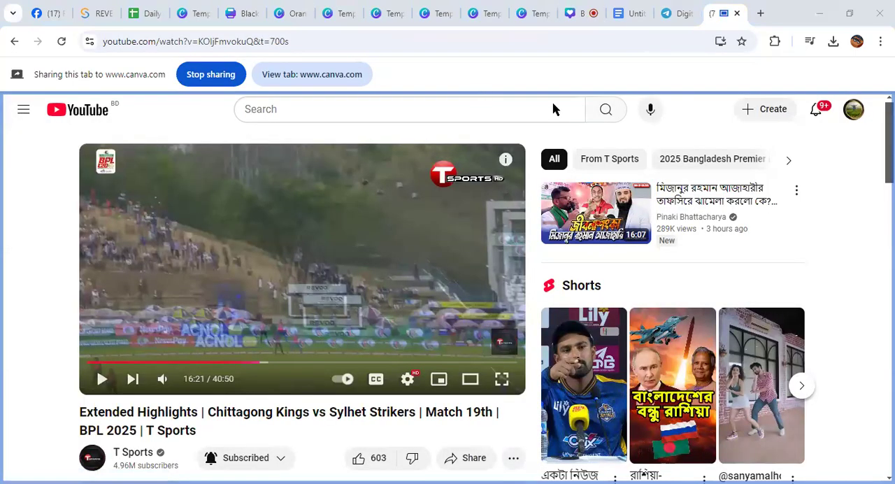
pyautogui.click(321, 80)
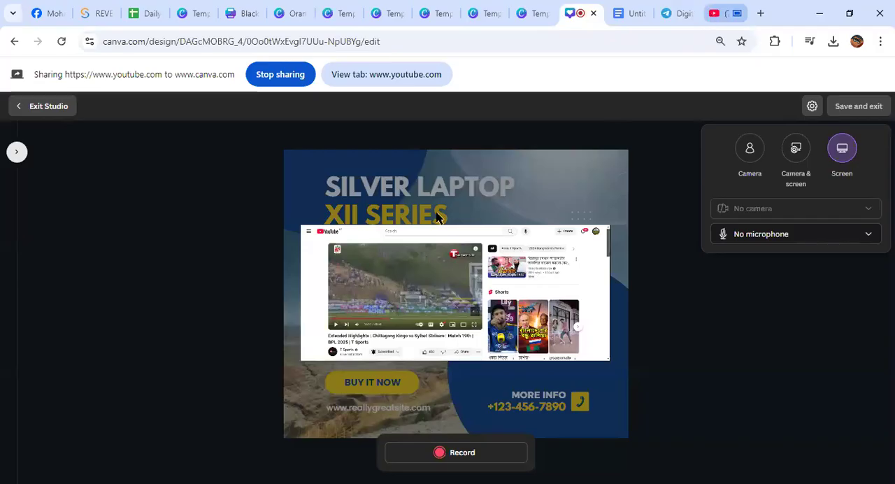
# Play the cricket highlights video in the shared YouTube tab and switch back to the recording studio
pyautogui.click(339, 74)
pyautogui.click(290, 77)
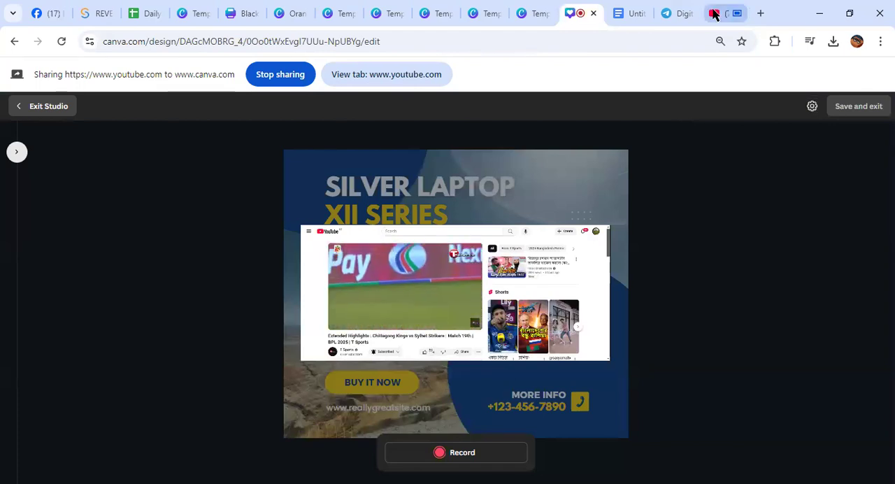
pyautogui.click(713, 14)
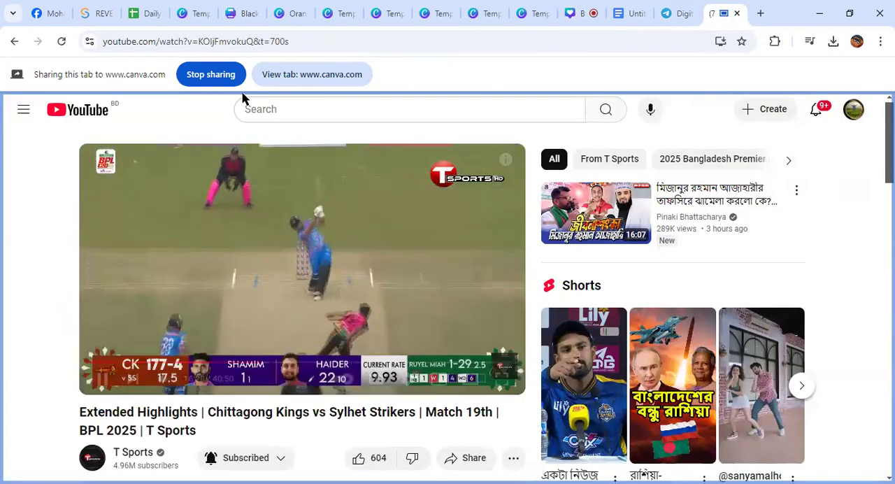
pyautogui.click(298, 76)
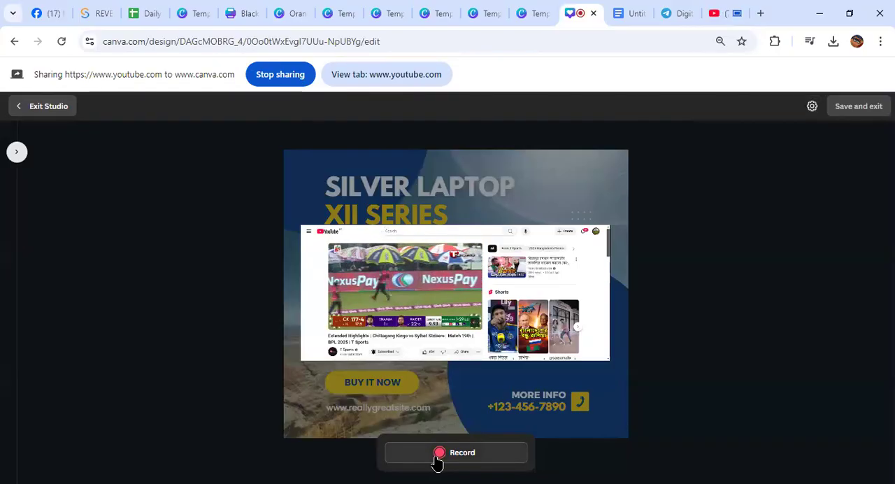
# Record the playing YouTube tab for about 23 seconds, finish the clip, and save it while exiting the studio
pyautogui.click(438, 454)
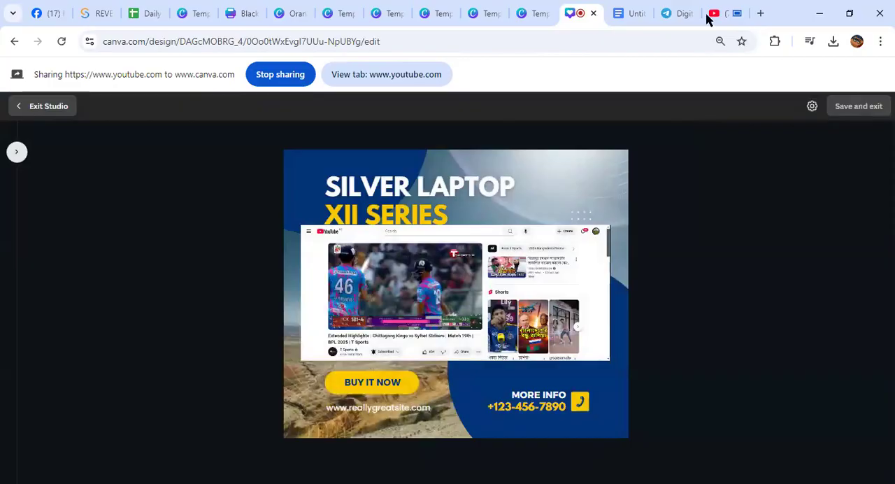
pyautogui.click(707, 15)
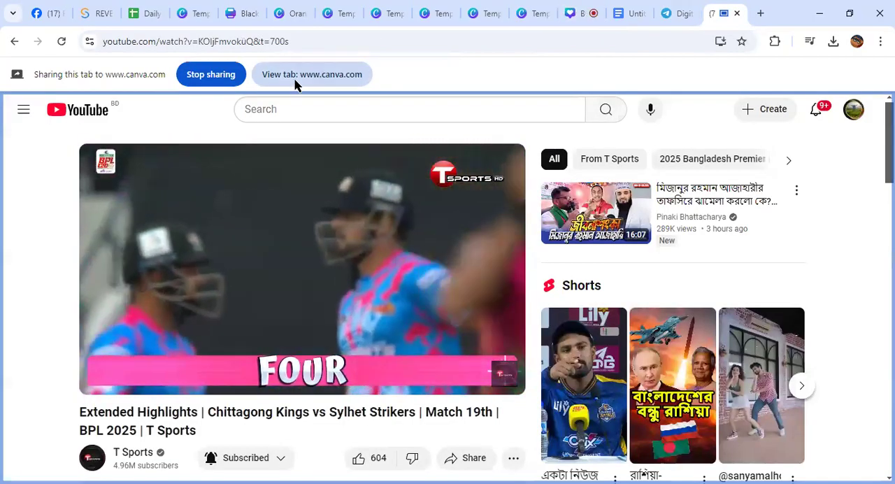
pyautogui.click(285, 77)
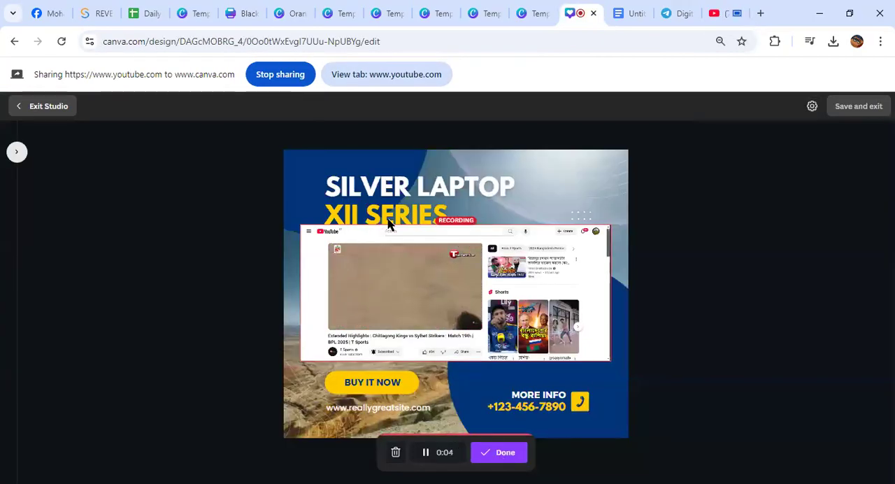
pyautogui.click(713, 13)
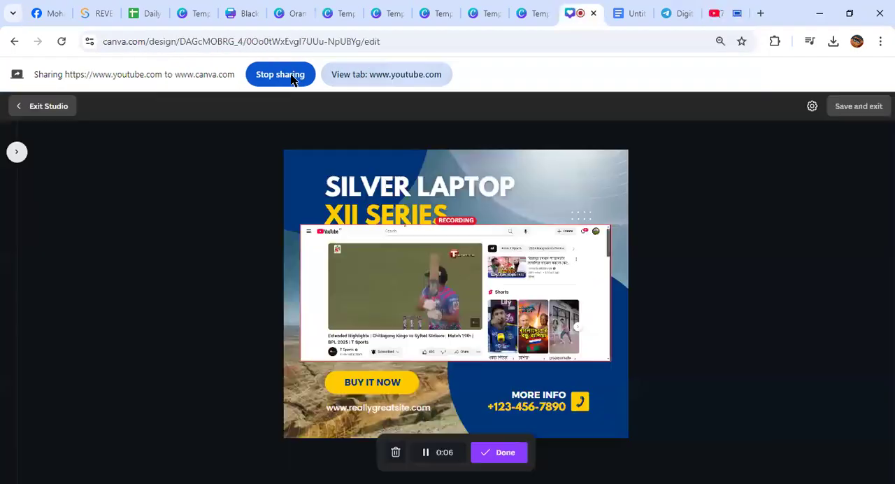
pyautogui.click(291, 79)
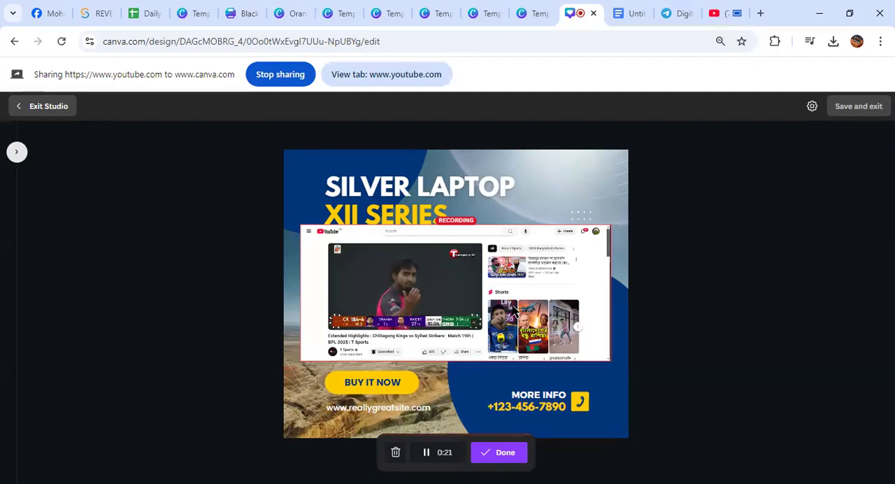
pyautogui.click(505, 452)
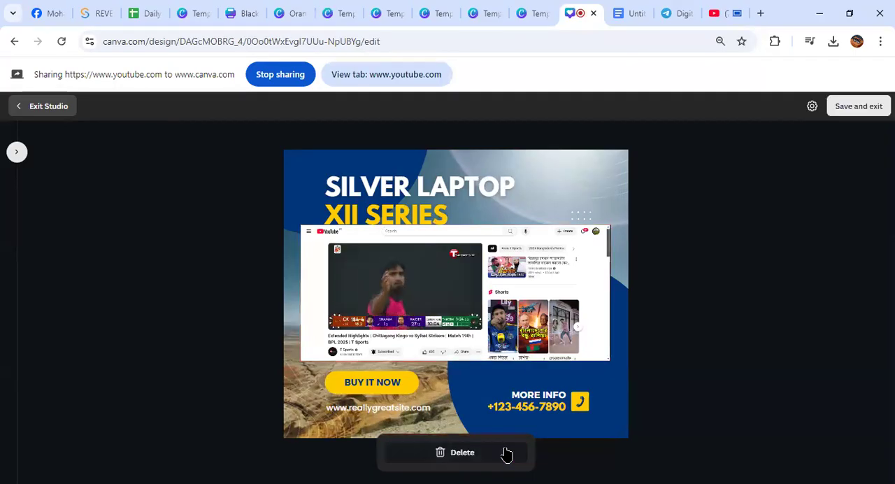
pyautogui.click(858, 110)
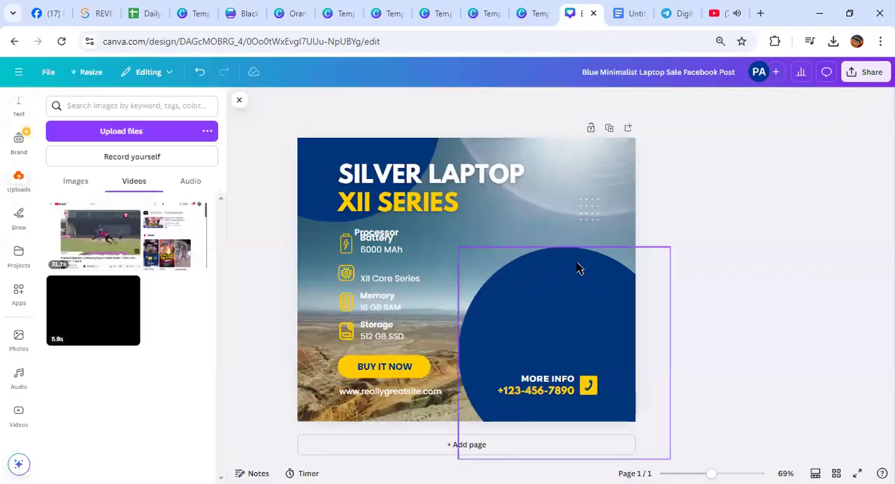
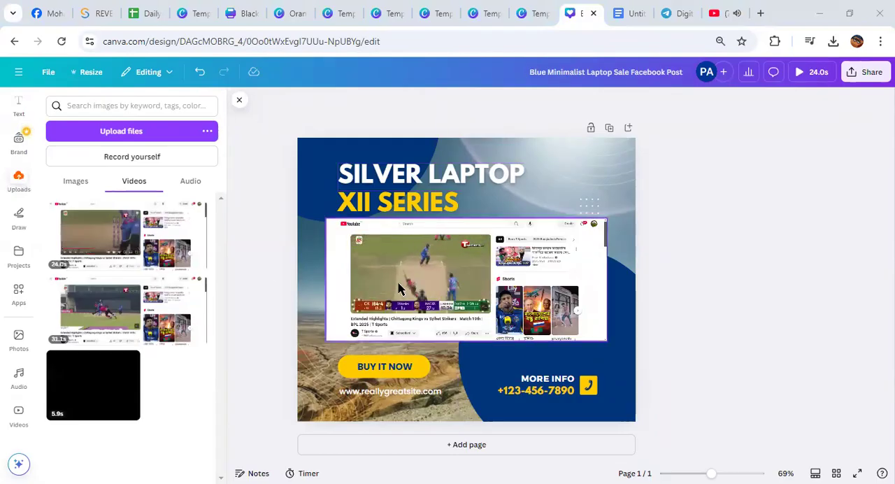
# Enlarge the recorded YouTube video until it extends past the page's right edge, and play it
pyautogui.click(472, 286)
pyautogui.moveTo(606, 219); pyautogui.dragTo(701, 109)
pyautogui.click(480, 253)
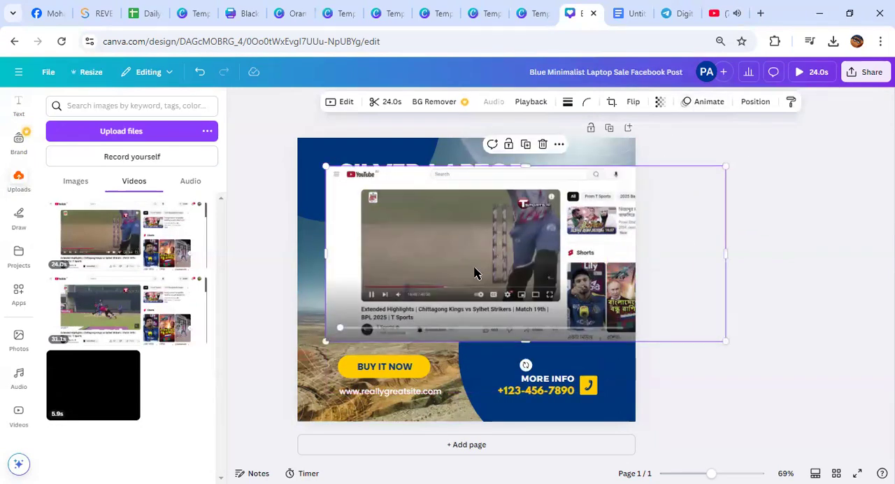
pyautogui.click(461, 250)
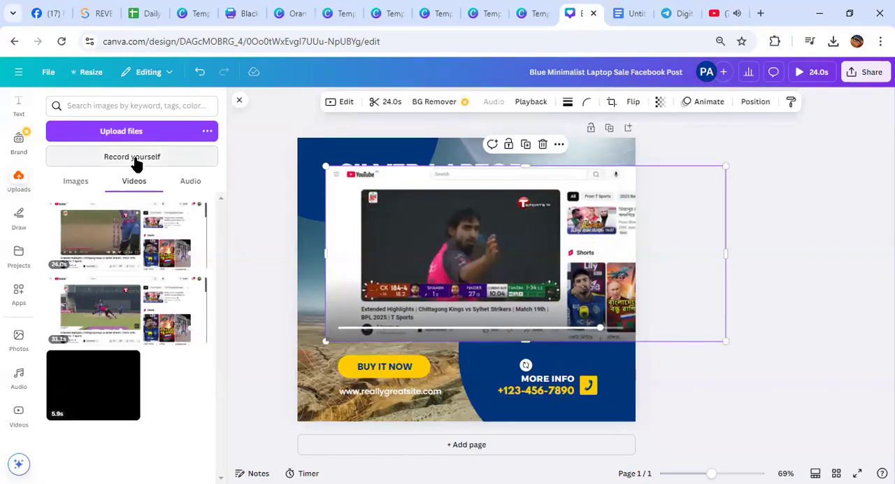
# Move the video to the lower part of the page, play it, and move it back up over the feature list
pyautogui.moveTo(425, 222); pyautogui.dragTo(455, 339)
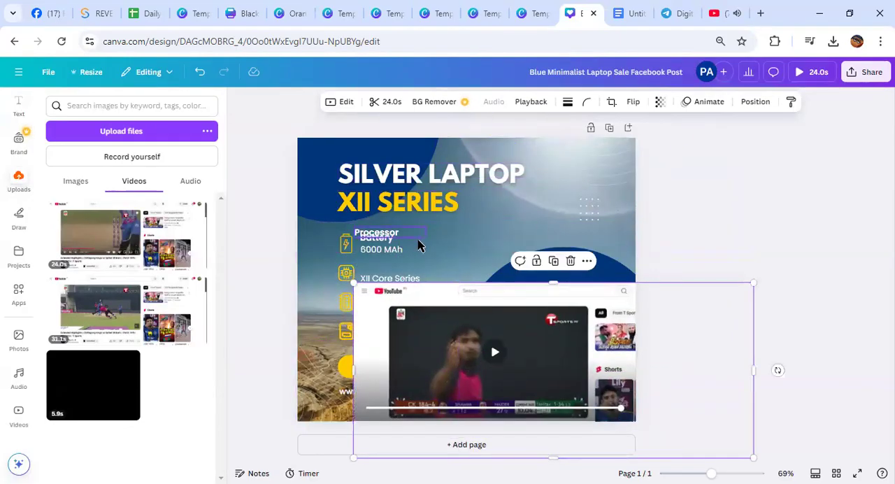
pyautogui.click(494, 352)
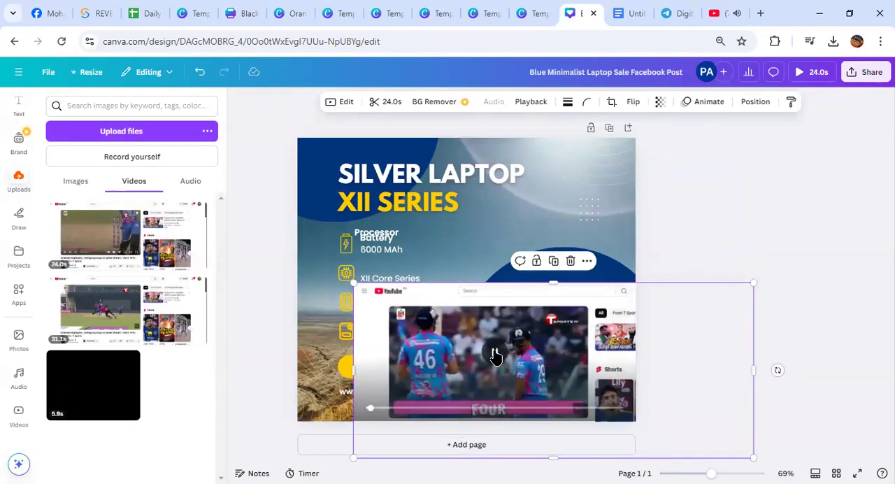
pyautogui.moveTo(433, 296); pyautogui.dragTo(415, 196)
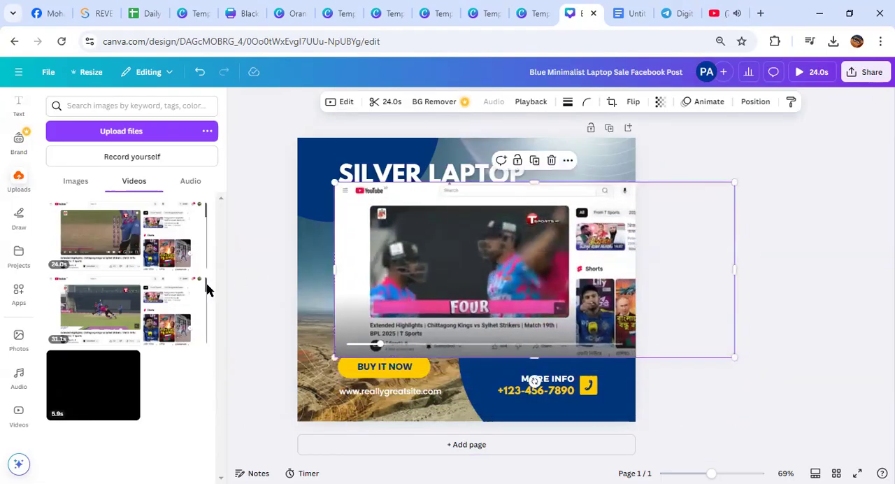
# Open the Mockups app and add the second smartphone mockup to the page
pyautogui.click(19, 295)
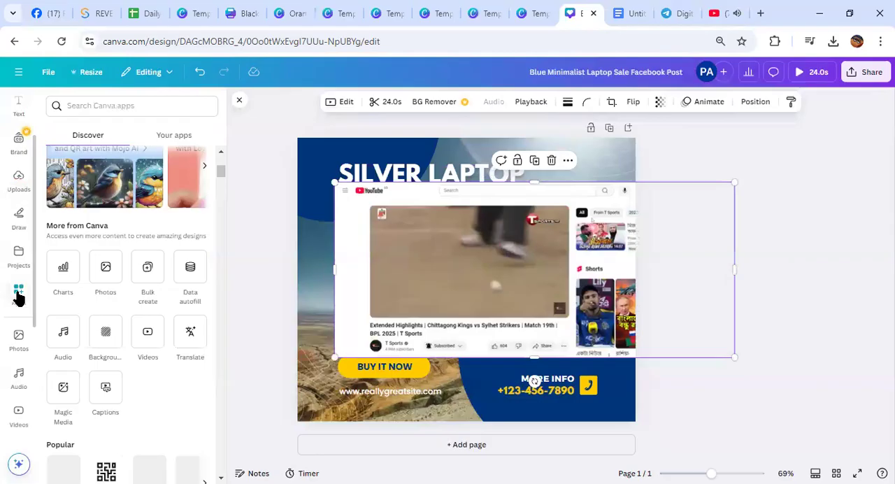
pyautogui.scroll(-2, 164, 362)
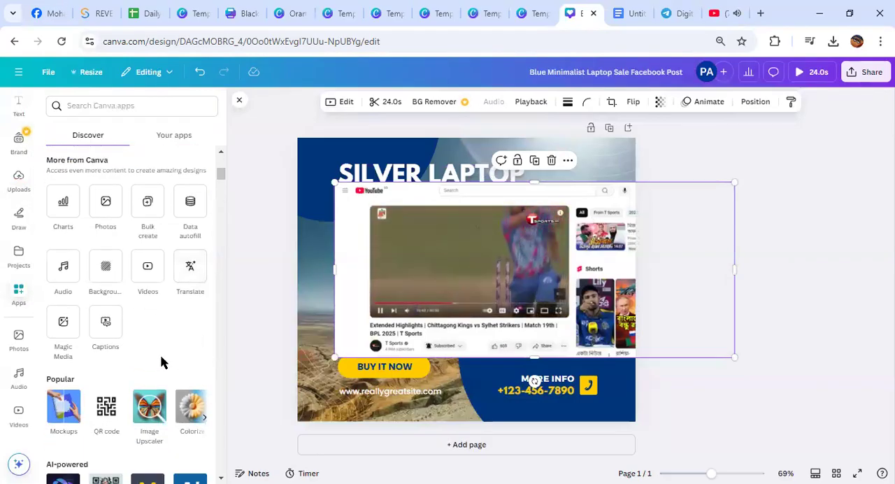
pyautogui.scroll(-2, 106, 364)
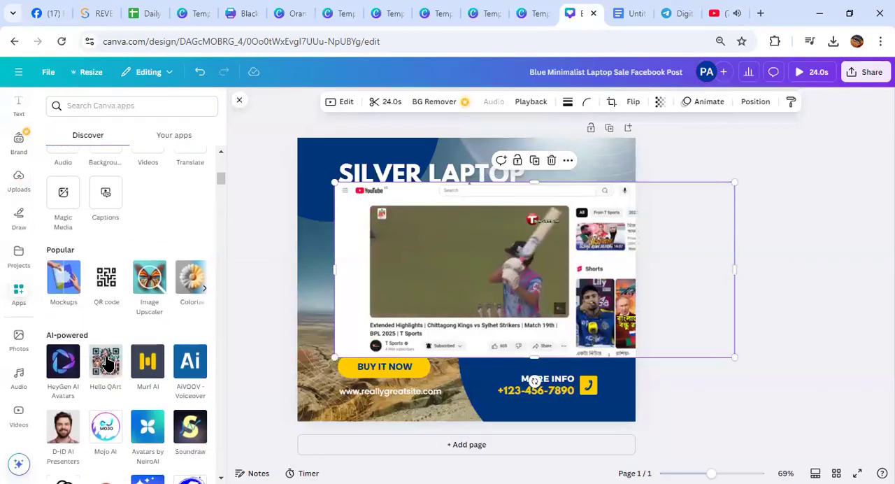
pyautogui.click(61, 279)
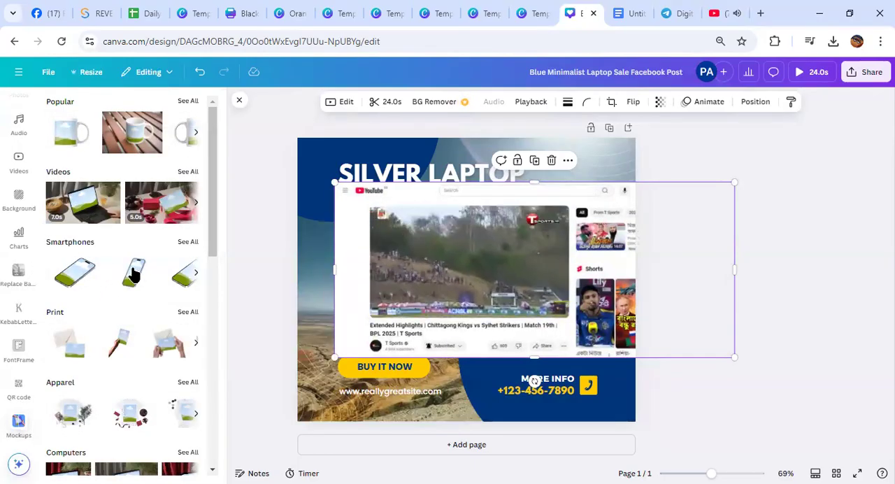
pyautogui.click(137, 270)
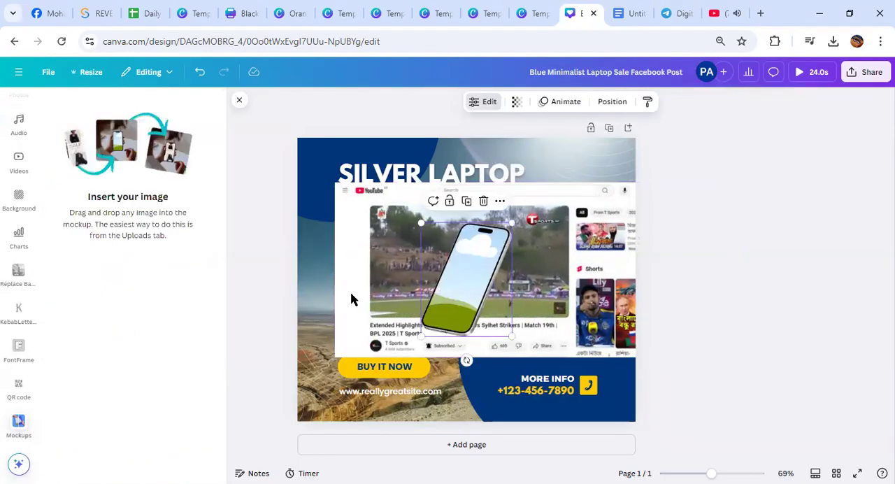
# Fill the phone mockup's screen with the uploaded gold-on-pink logo and move the mockup to the page's lower-left corner
pyautogui.scroll(4, 11, 336)
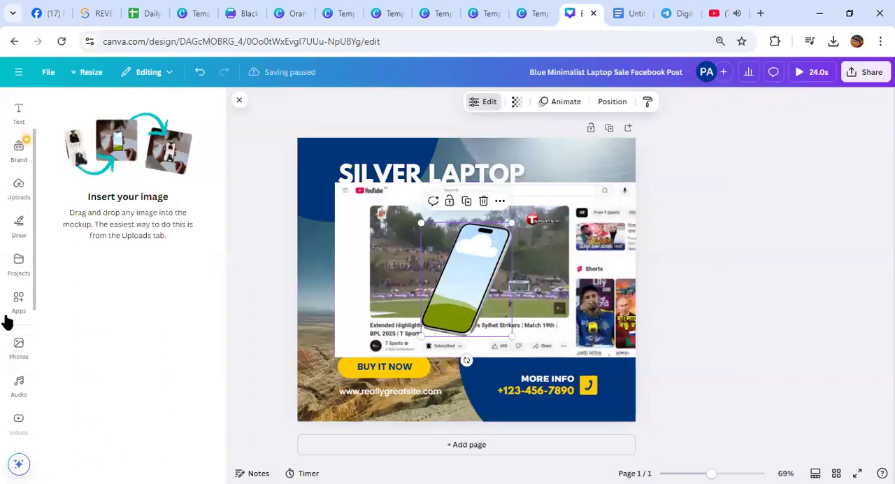
pyautogui.click(17, 199)
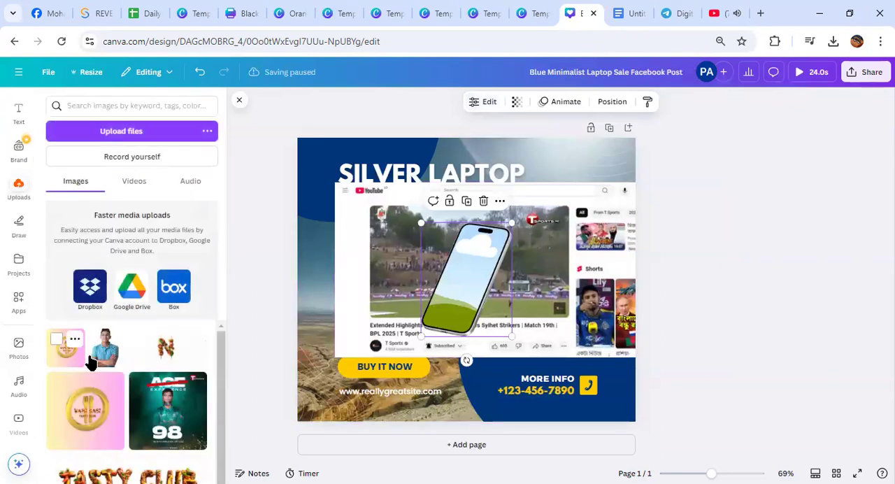
pyautogui.click(109, 339)
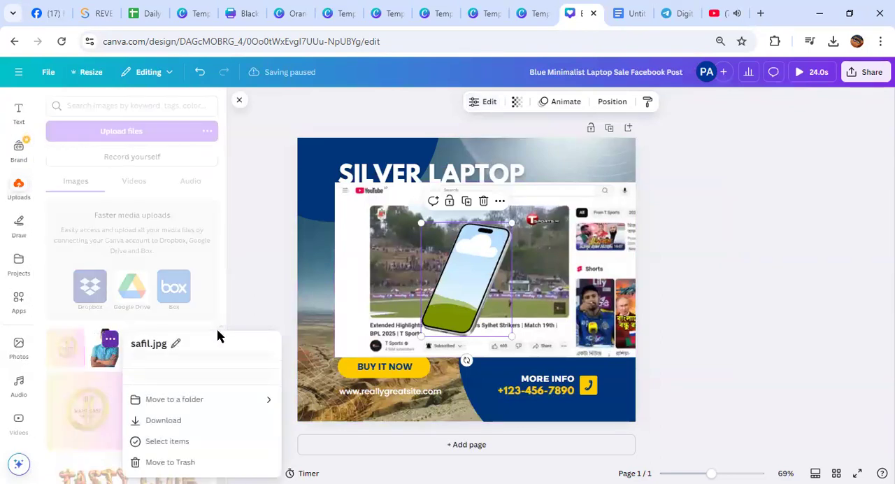
pyautogui.click(86, 314)
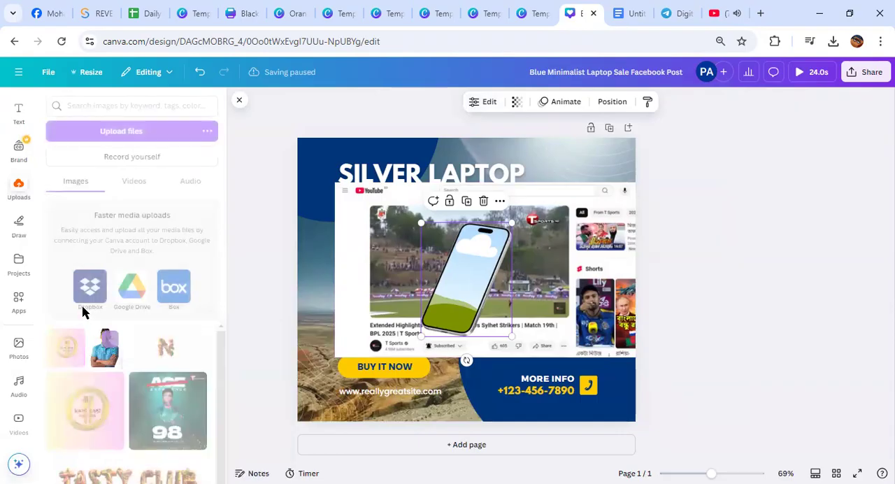
pyautogui.moveTo(451, 297); pyautogui.dragTo(398, 327)
pyautogui.click(79, 405)
pyautogui.press('Delete')
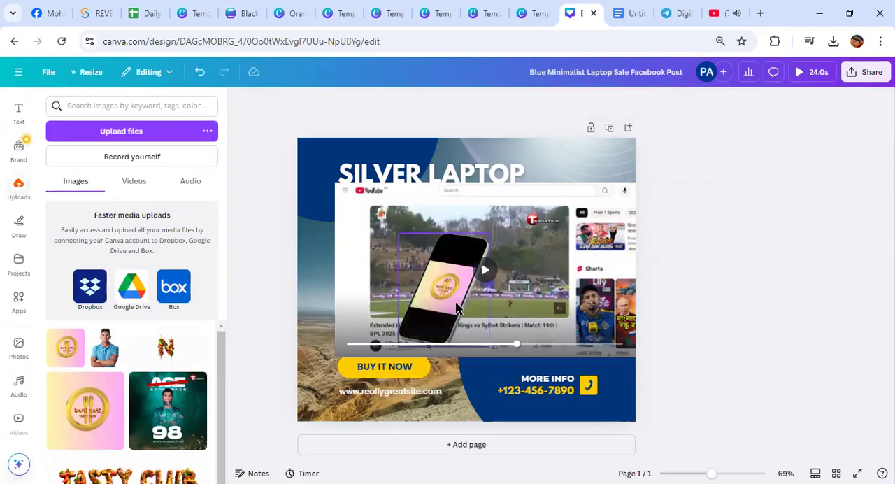
pyautogui.moveTo(458, 280); pyautogui.dragTo(364, 342)
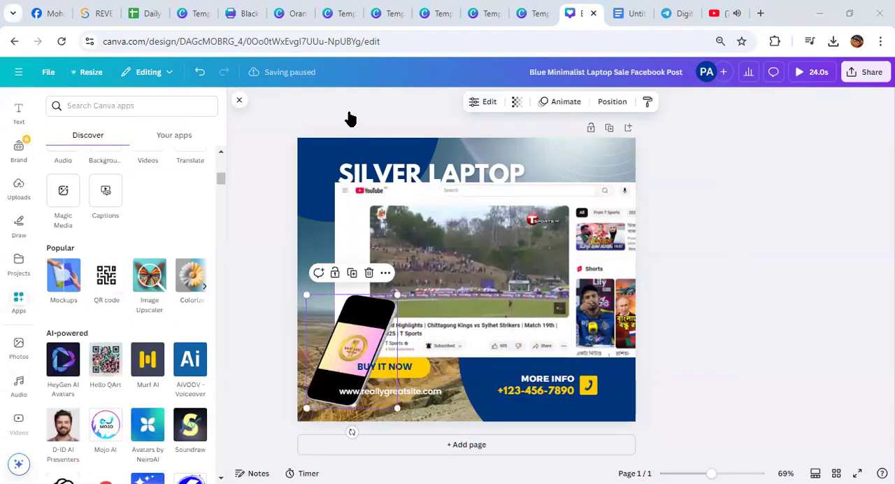
# Find the Logo Maker app among the popular Canva apps and open it for this design
pyautogui.scroll(-1, 152, 178)
pyautogui.scroll(2, 152, 179)
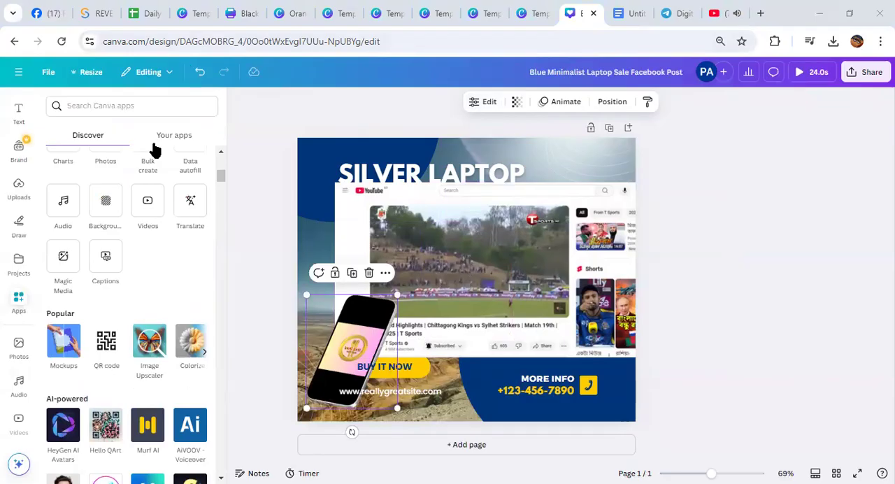
pyautogui.scroll(-1, 112, 260)
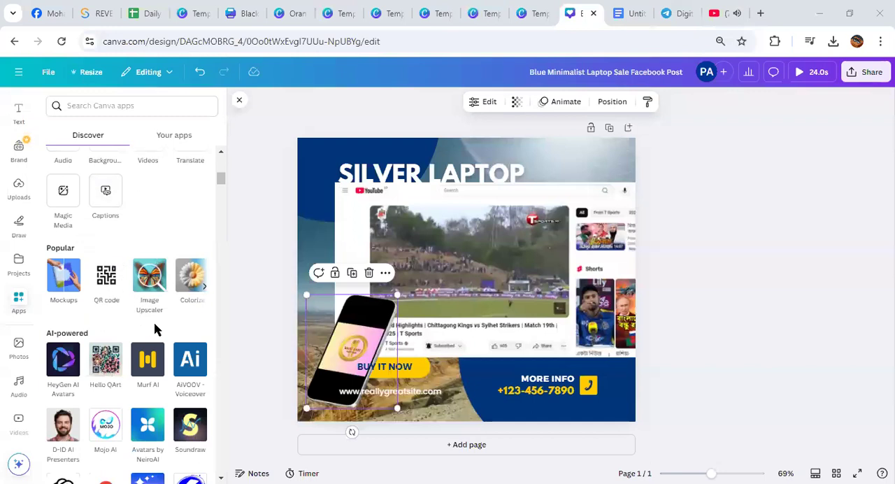
pyautogui.click(207, 287)
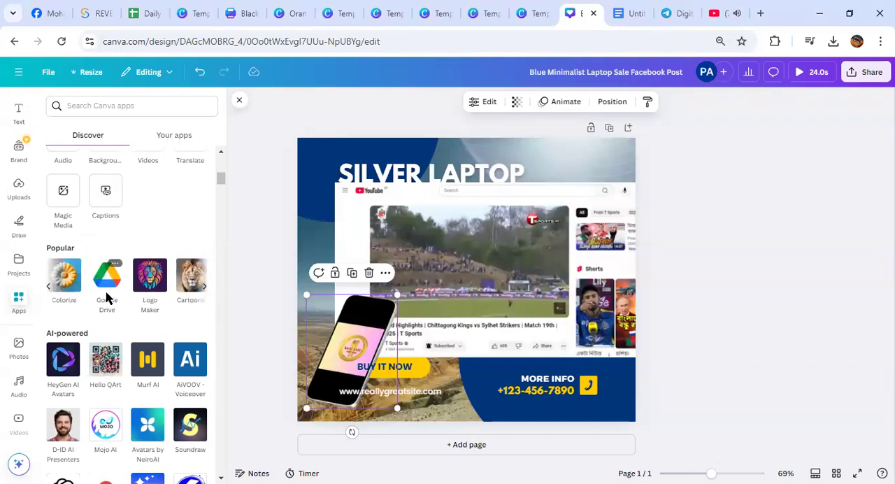
pyautogui.click(155, 282)
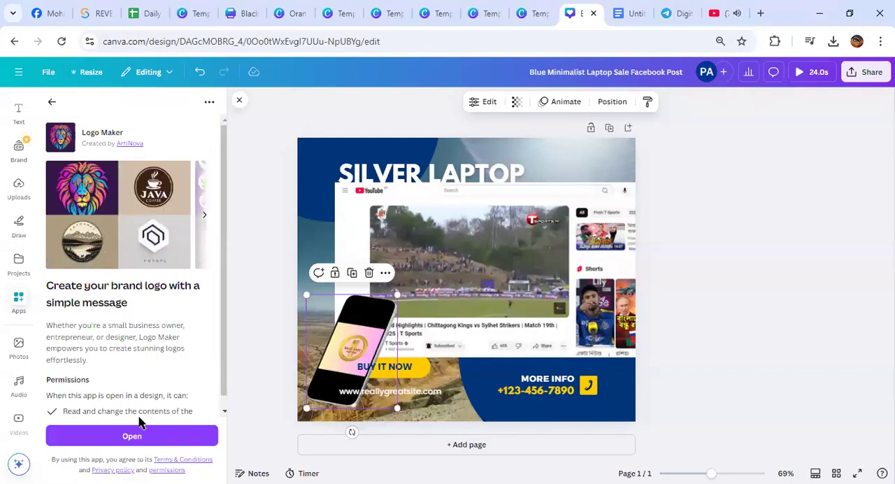
pyautogui.click(132, 441)
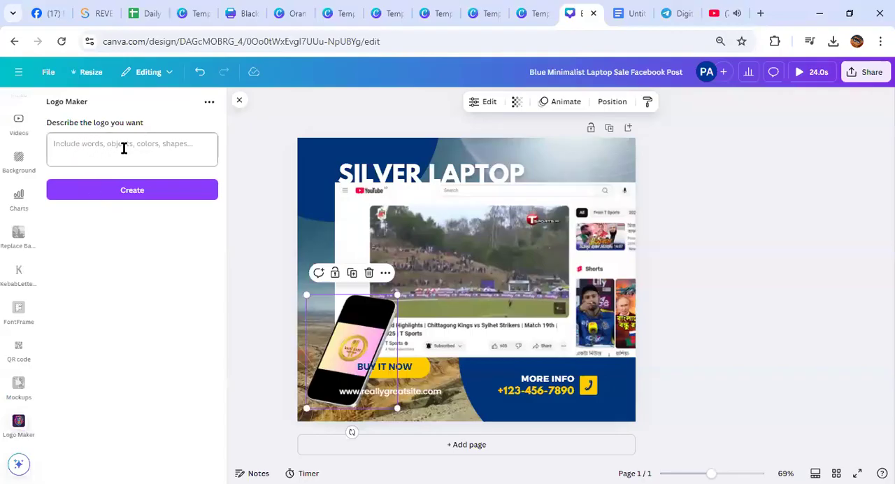
# Generate a logo from the description "football .player" and move it to the right over the video
pyautogui.click(70, 142)
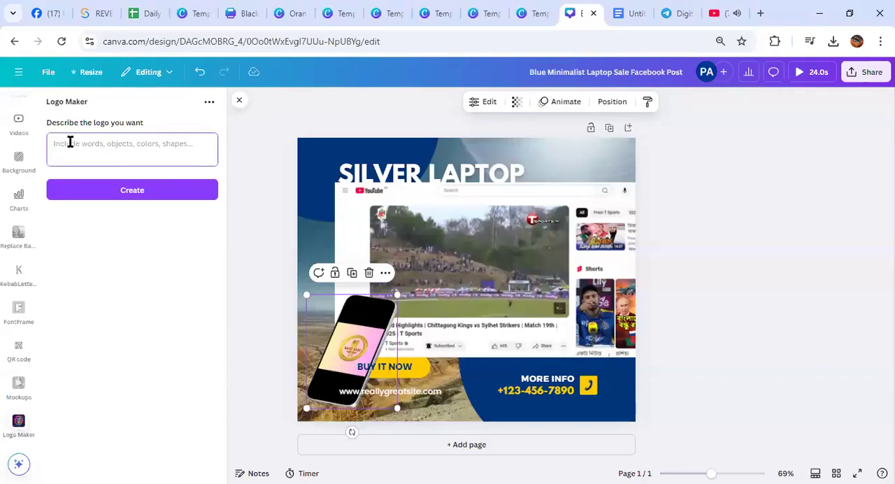
pyautogui.moveTo(627, 6)
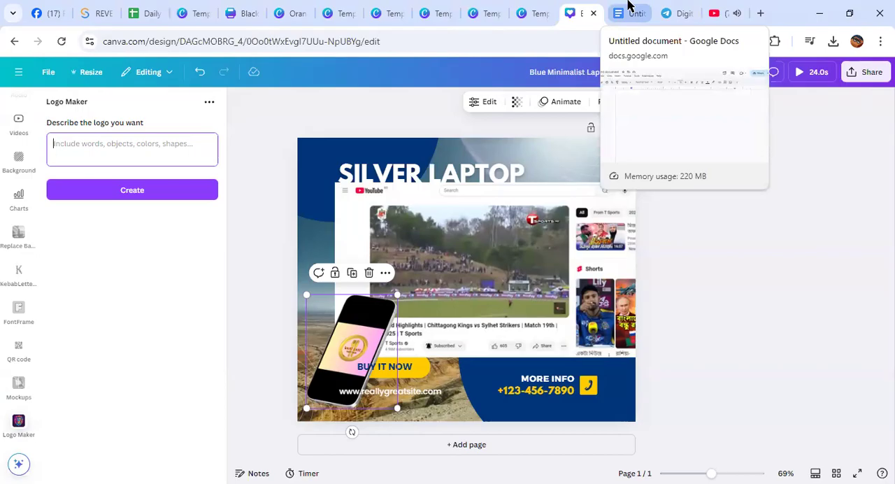
pyautogui.write('tball .player')
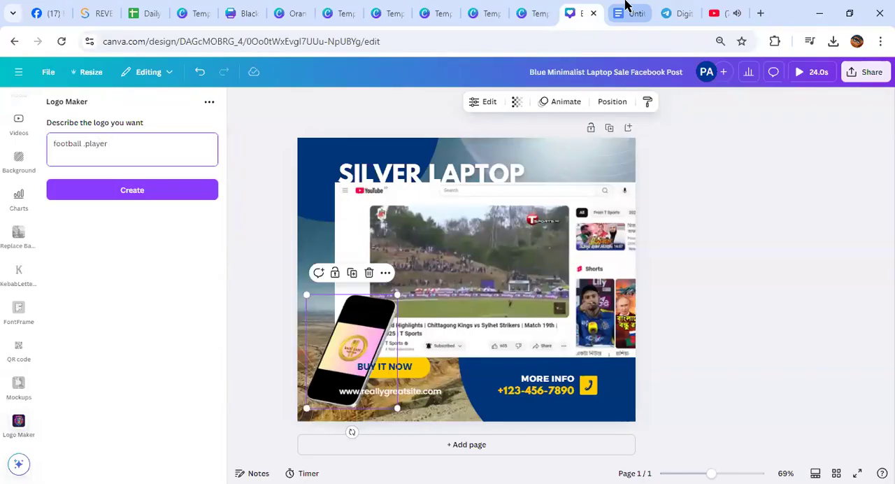
pyautogui.click(148, 192)
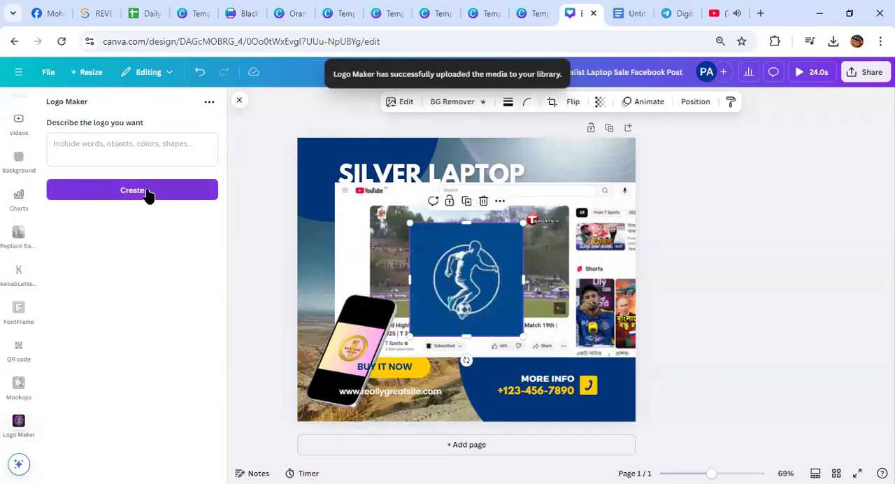
pyautogui.click(122, 146)
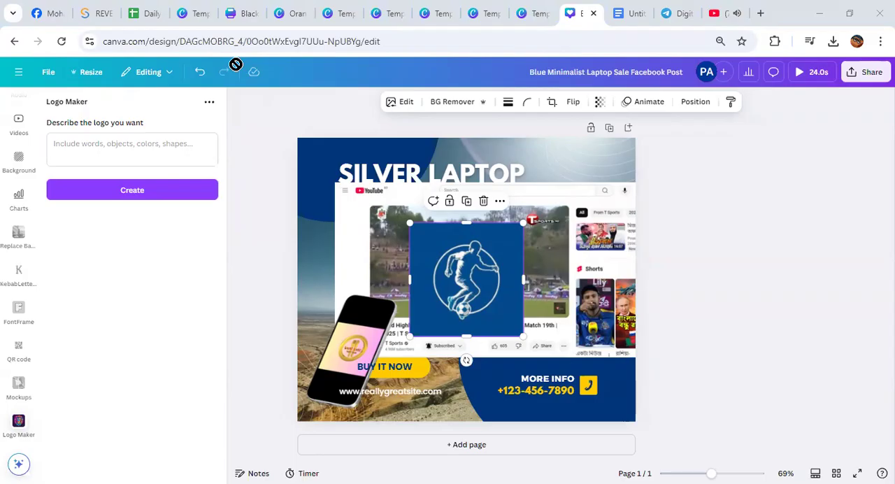
pyautogui.moveTo(439, 273); pyautogui.dragTo(483, 264)
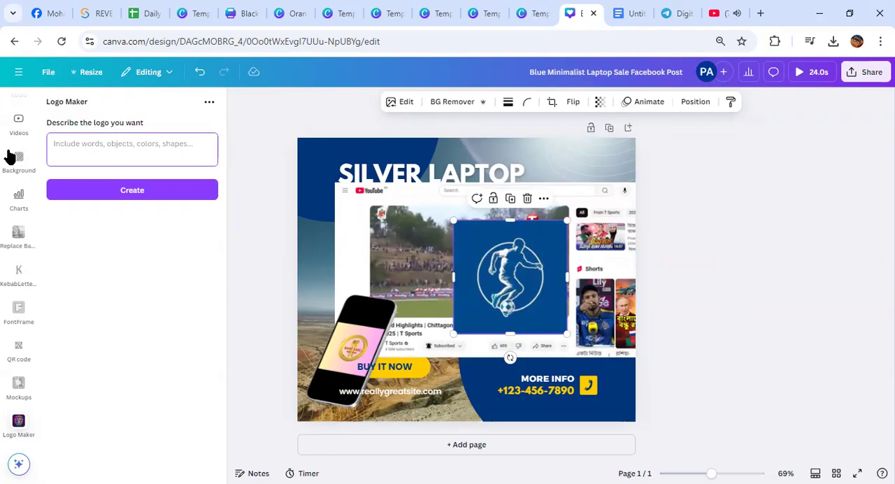
# Generate a logo from the description "School" and move it to the right, overlapping the football logo
pyautogui.click(94, 141)
pyautogui.write('School')
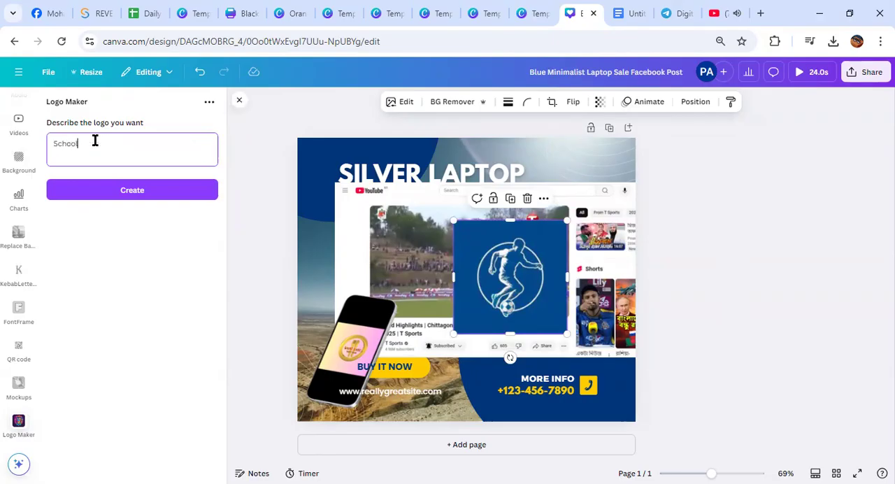
pyautogui.click(100, 189)
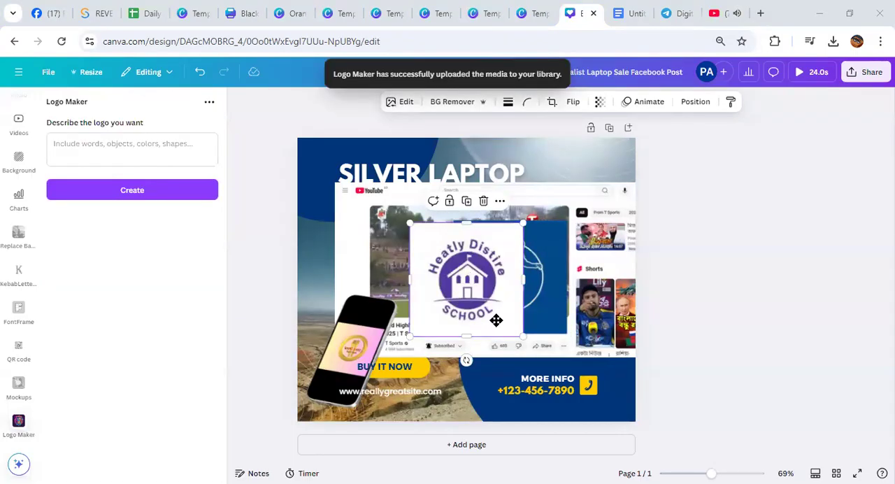
pyautogui.moveTo(493, 319); pyautogui.dragTo(562, 323)
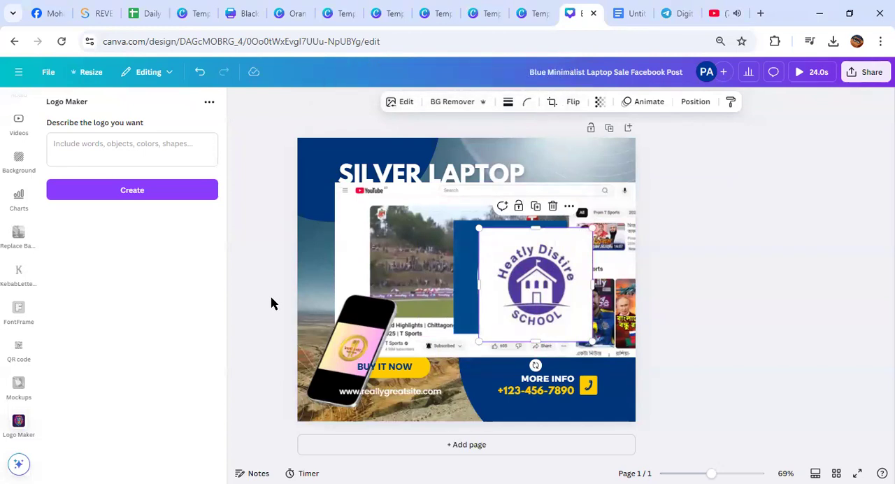
# Generate a logo from the description "Private co" and move it to the right over the school logo
pyautogui.click(100, 150)
pyautogui.write('Pr')
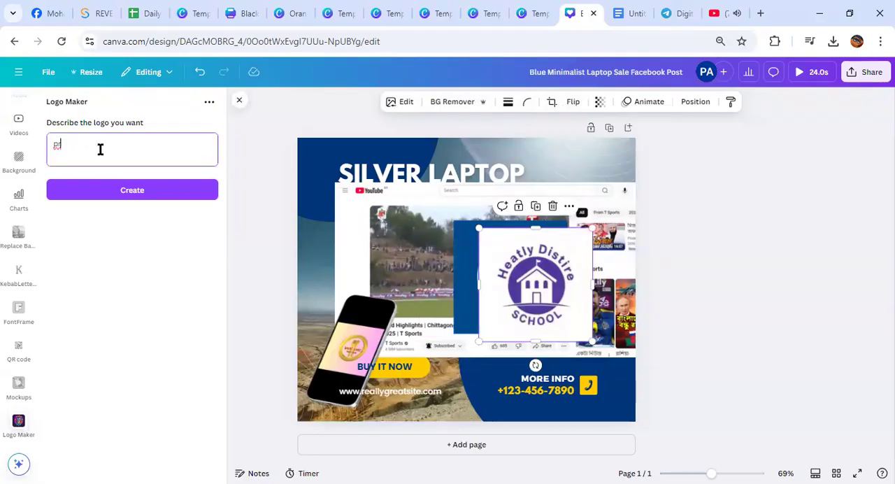
pyautogui.write('ivate company')
pyautogui.click(115, 189)
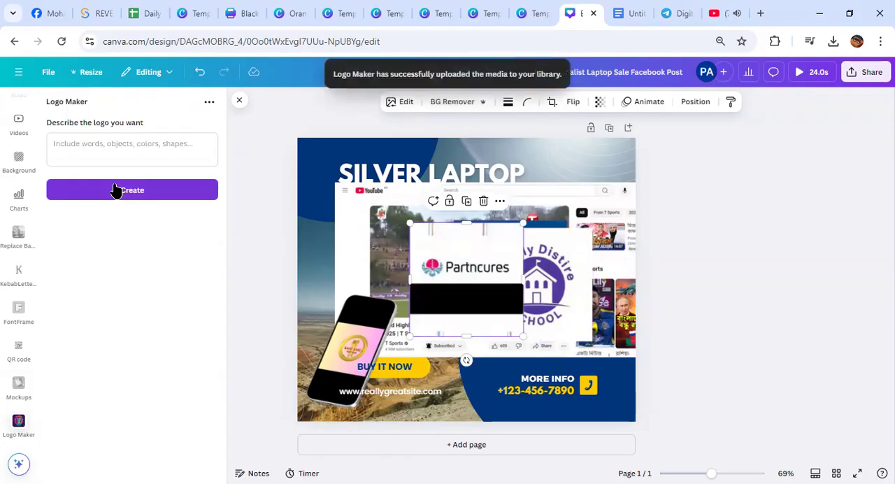
pyautogui.click(95, 144)
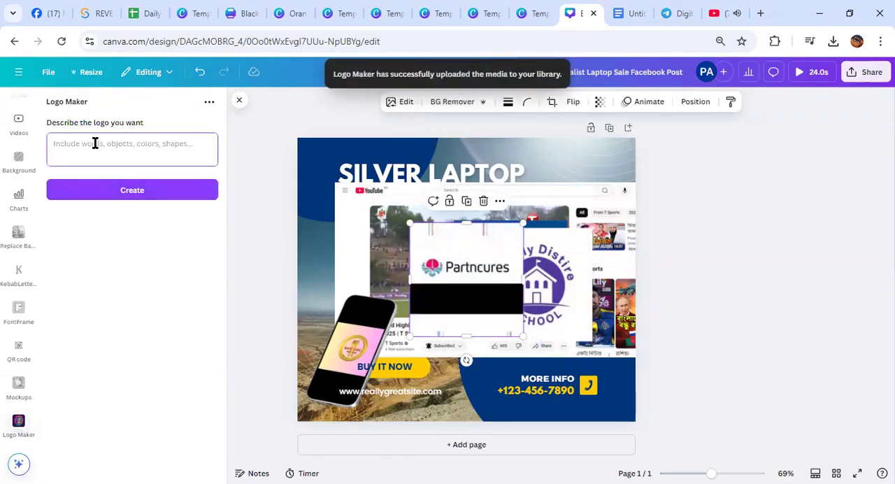
pyautogui.moveTo(495, 269); pyautogui.dragTo(563, 260)
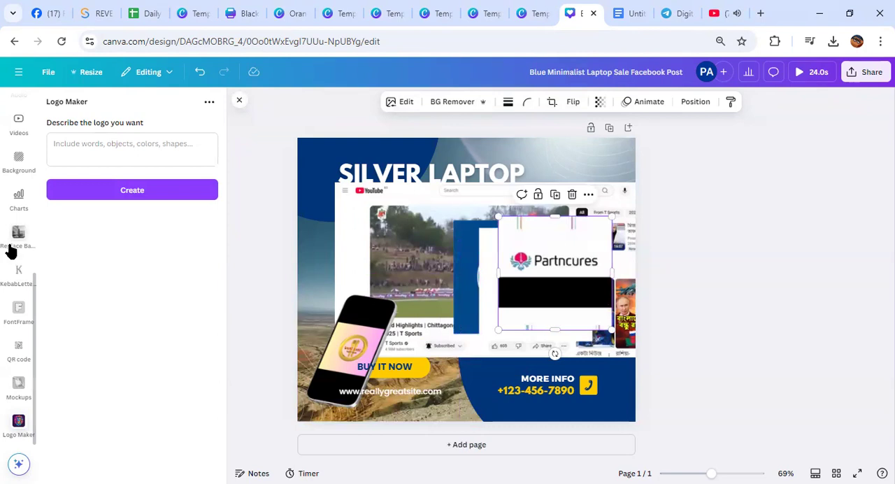
pyautogui.scroll(4, 15, 249)
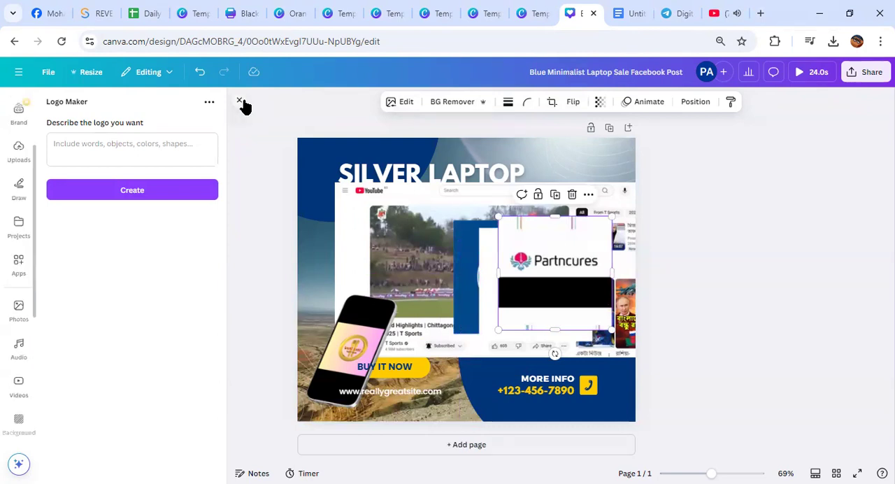
# Generate a logo from the description "girl and" and move it off the page to the right
pyautogui.click(124, 147)
pyautogui.write('g')
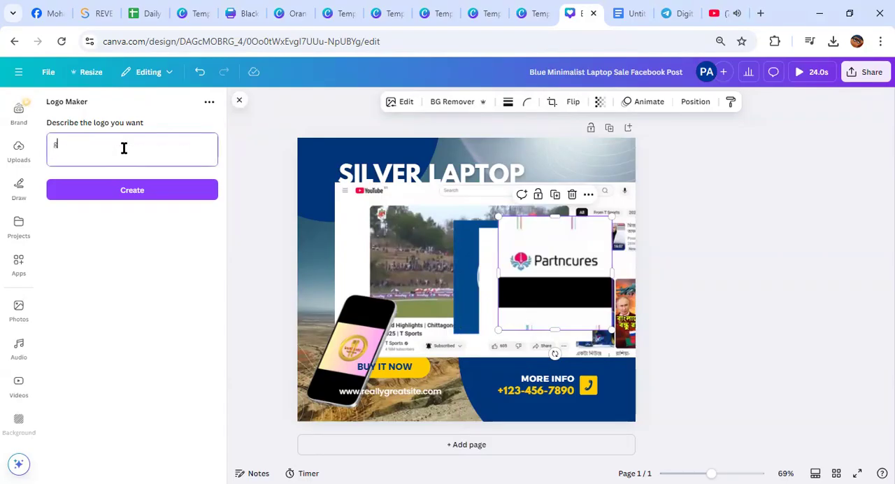
pyautogui.write('irl and boy')
pyautogui.click(130, 192)
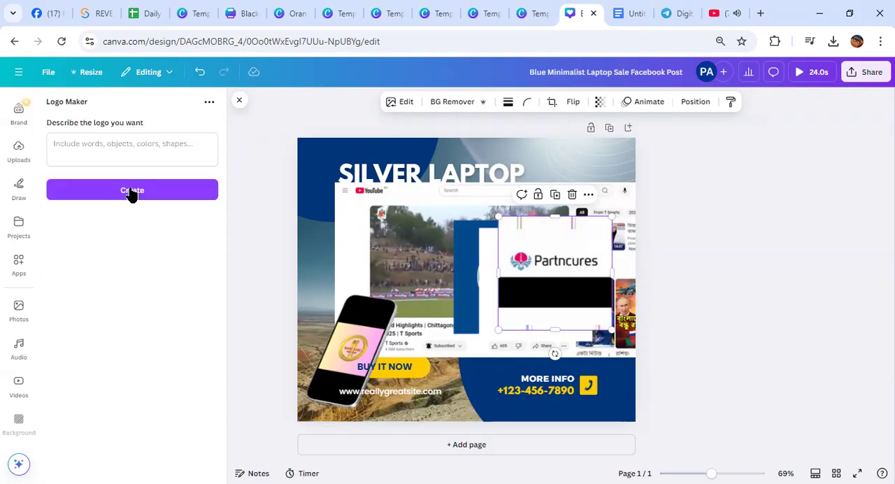
pyautogui.moveTo(455, 269); pyautogui.dragTo(456, 315)
pyautogui.moveTo(458, 353); pyautogui.dragTo(797, 262)
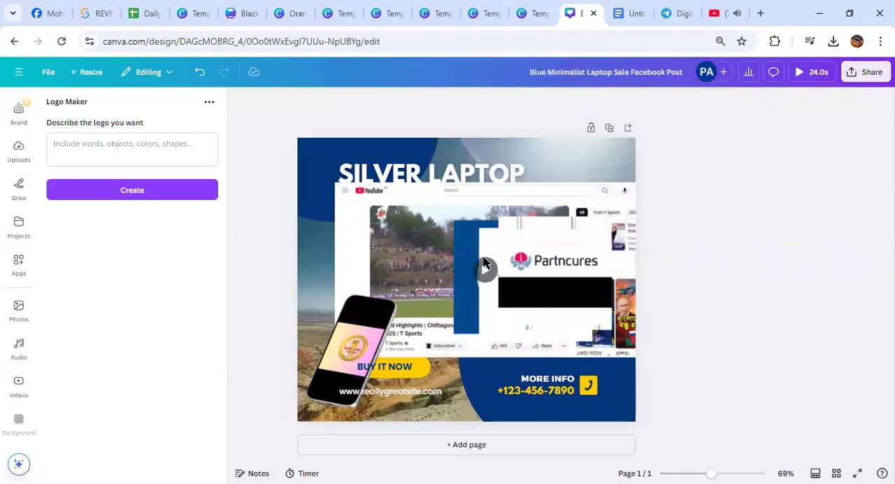
# Look through the popular and AI-powered Canva apps, reopen Logo Maker and close it again
pyautogui.click(18, 264)
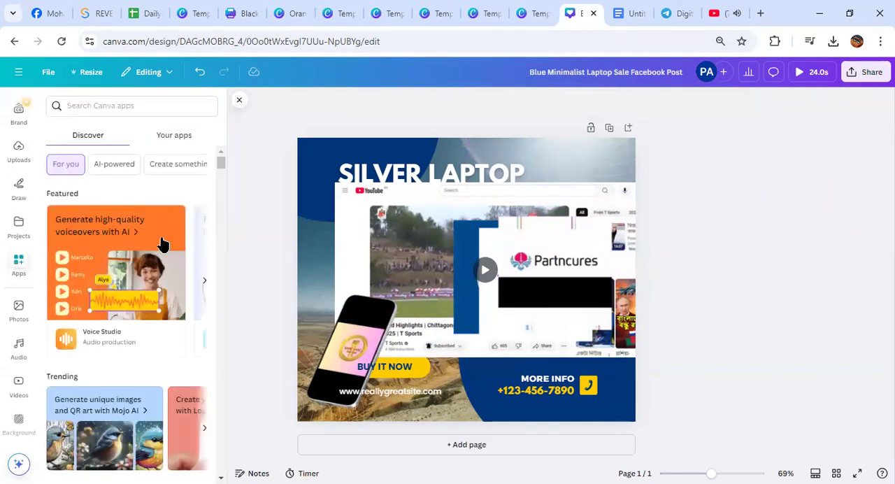
pyautogui.scroll(-4, 115, 302)
pyautogui.scroll(-2, 126, 370)
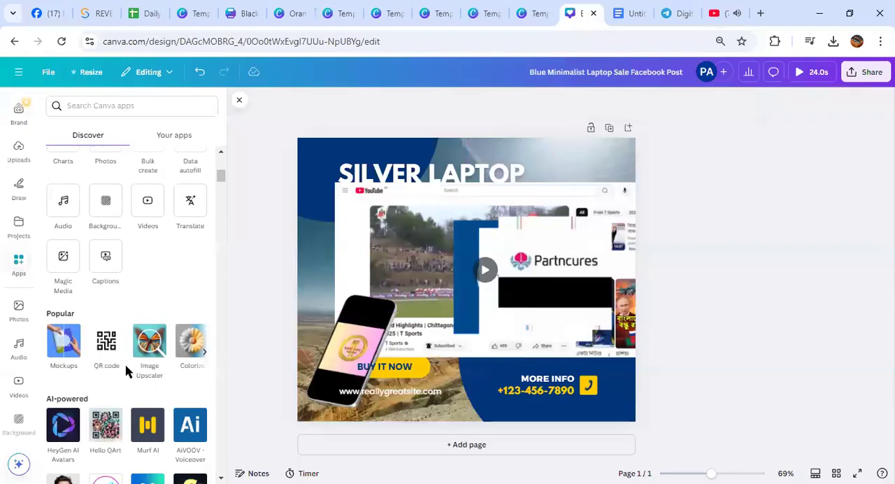
pyautogui.click(204, 351)
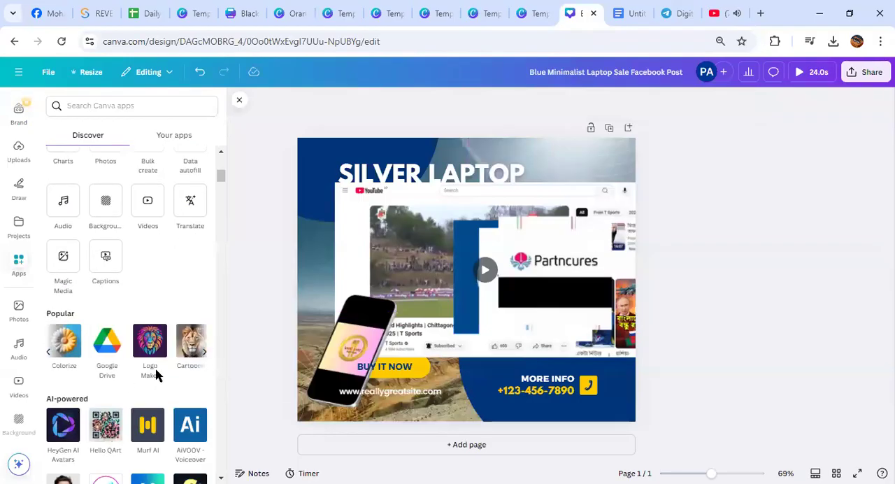
pyautogui.scroll(-3, 140, 358)
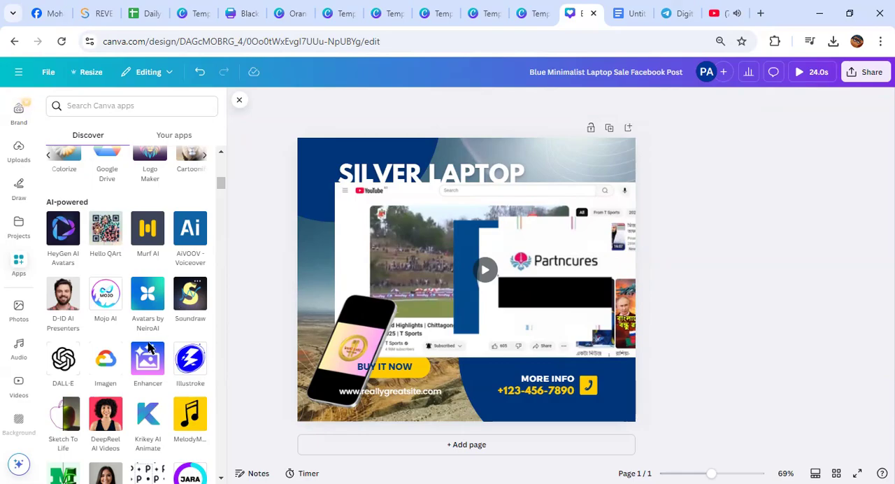
pyautogui.scroll(-4, 146, 331)
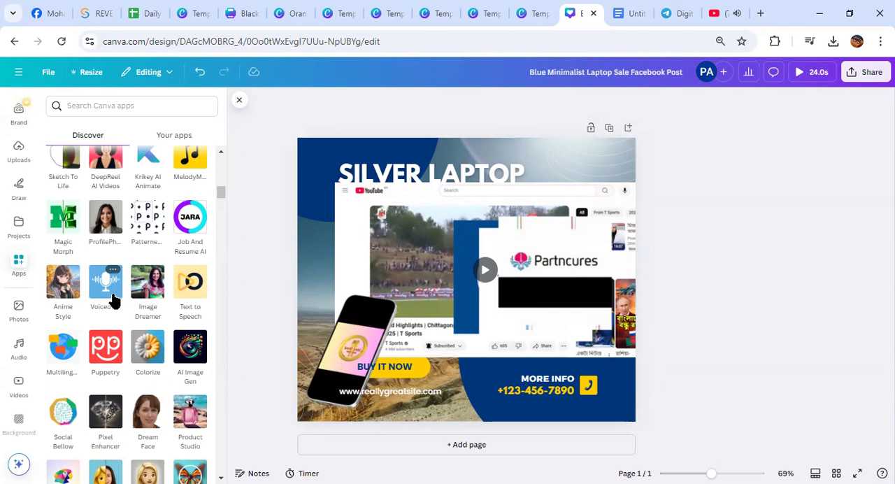
pyautogui.scroll(-3, 113, 299)
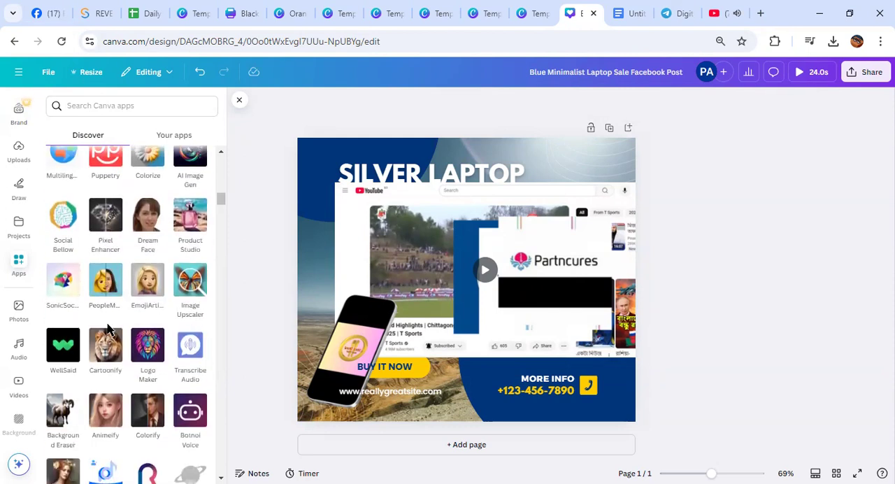
pyautogui.scroll(-4, 110, 350)
pyautogui.scroll(2, 118, 364)
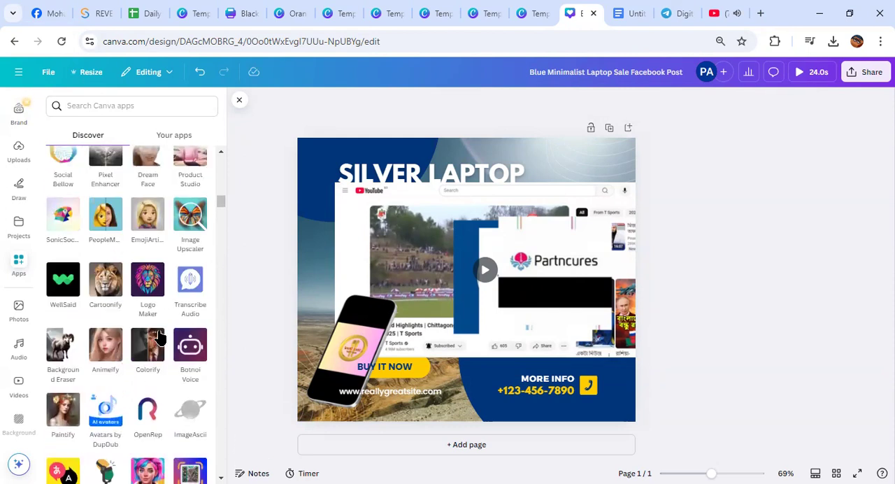
pyautogui.click(146, 296)
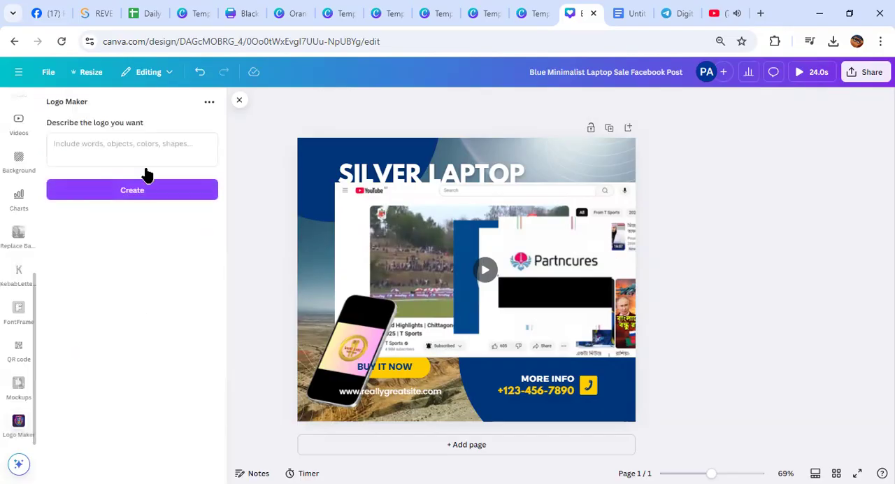
pyautogui.click(239, 101)
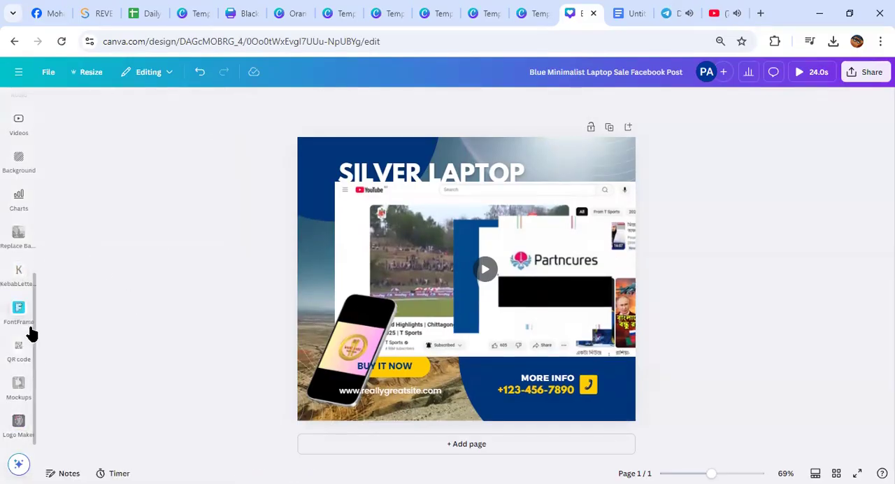
# Browse further through the AI-powered Canva apps and open the details of DeckBird.ai
pyautogui.scroll(5, 20, 338)
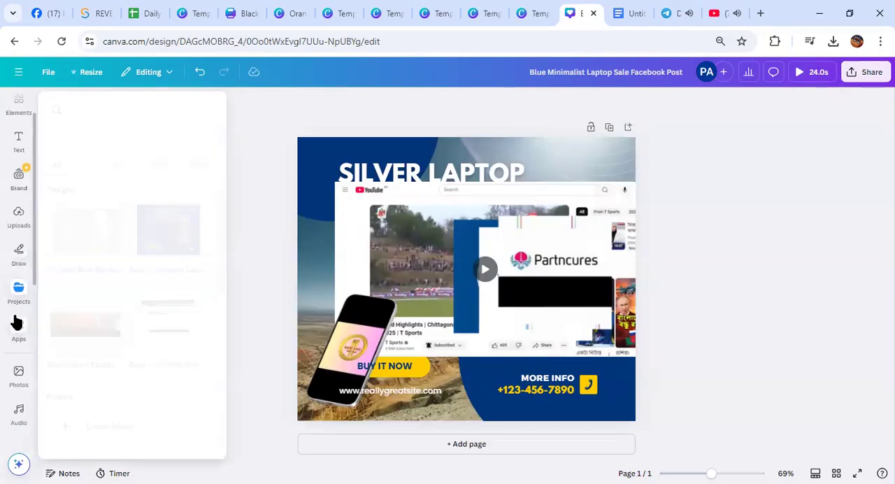
pyautogui.click(19, 327)
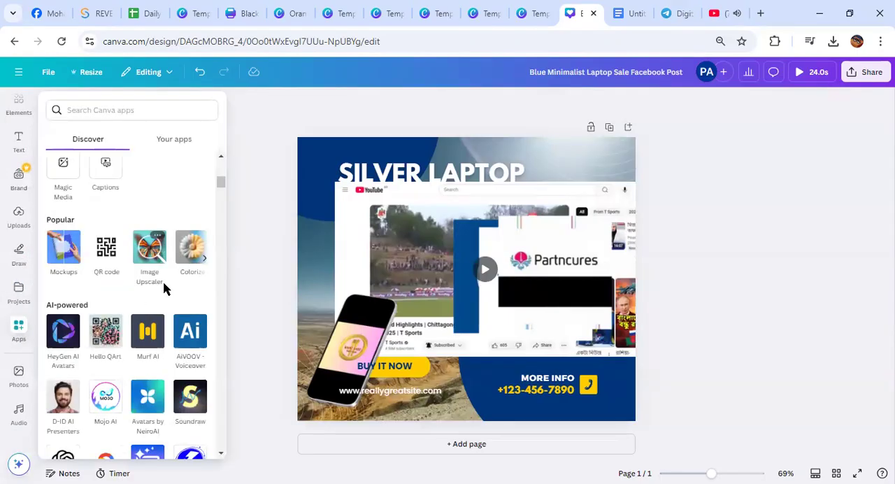
pyautogui.scroll(-10, 163, 283)
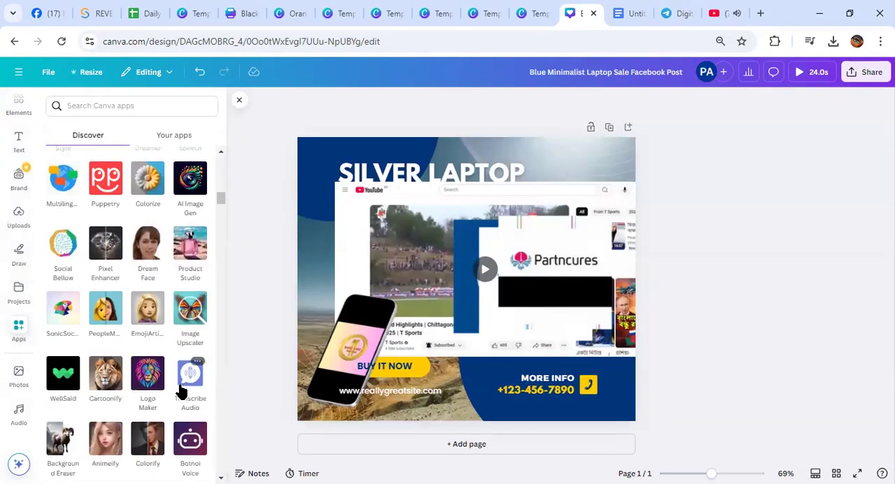
pyautogui.scroll(-2, 180, 392)
pyautogui.scroll(-2, 183, 383)
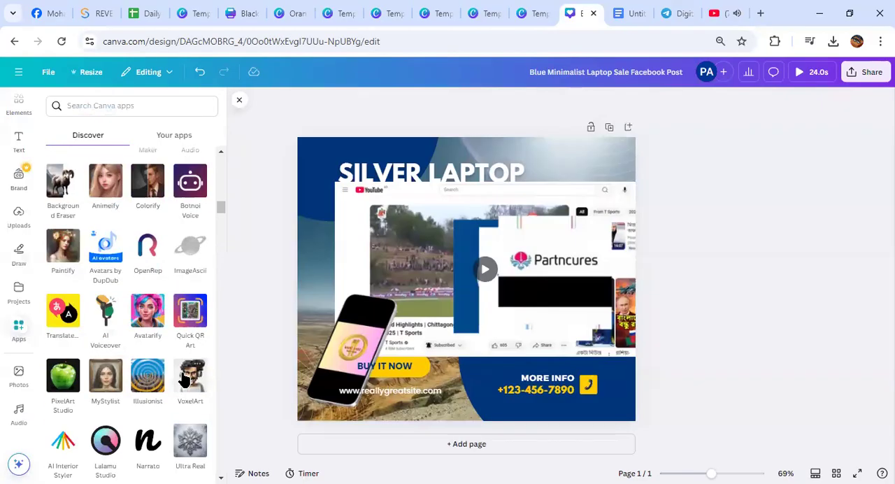
pyautogui.scroll(-4, 184, 381)
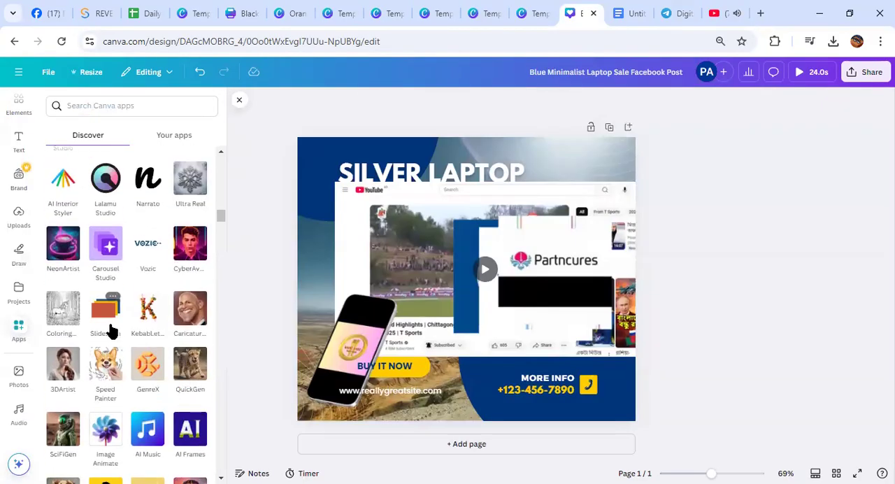
pyautogui.scroll(-2, 144, 332)
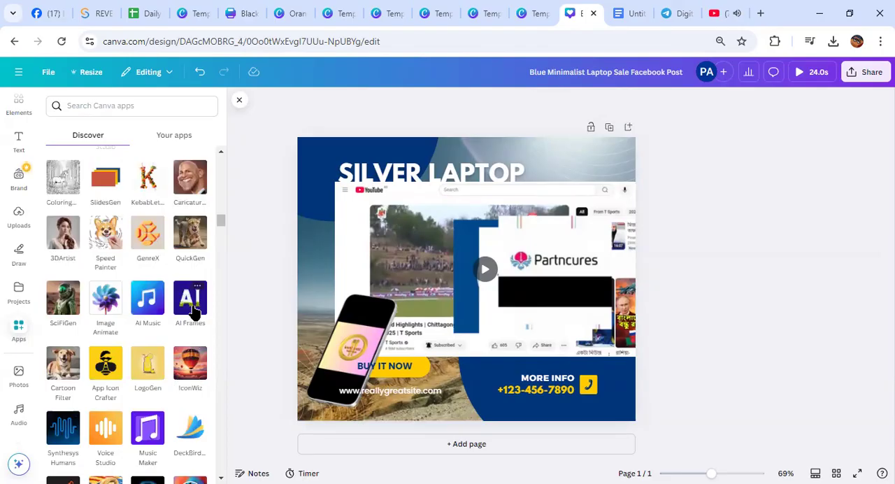
pyautogui.scroll(-3, 194, 311)
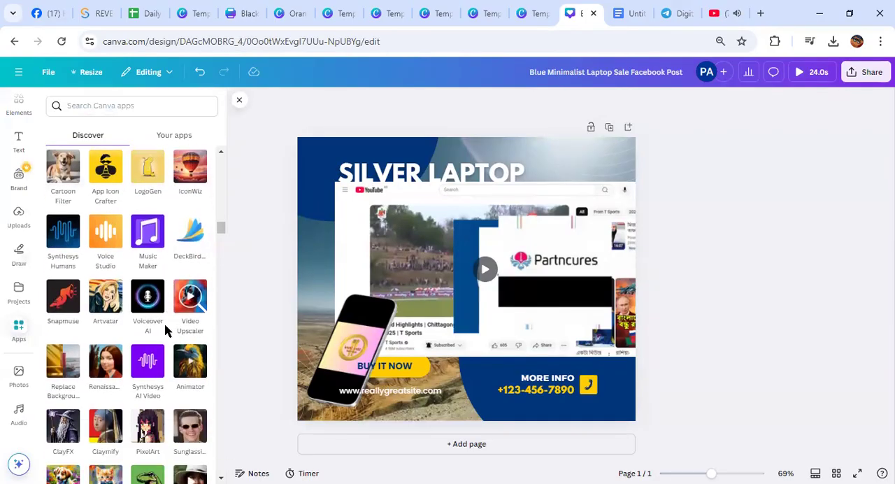
pyautogui.click(192, 246)
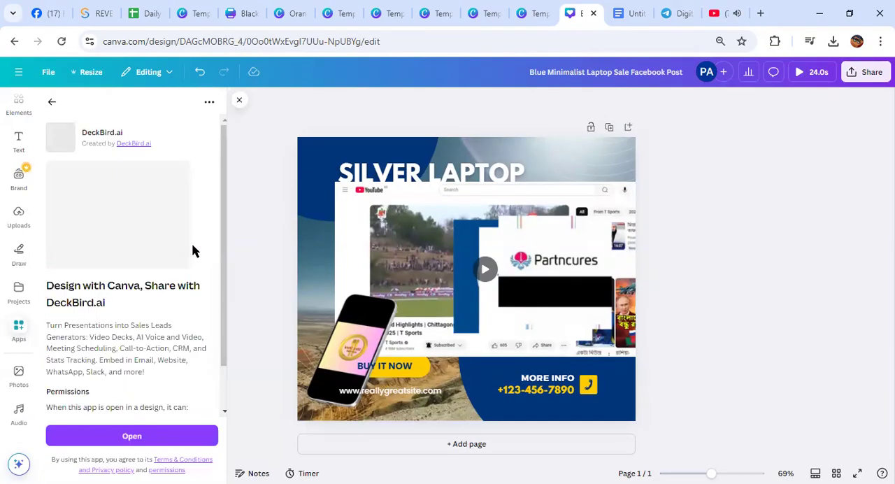
pyautogui.click(237, 99)
pyautogui.click(19, 230)
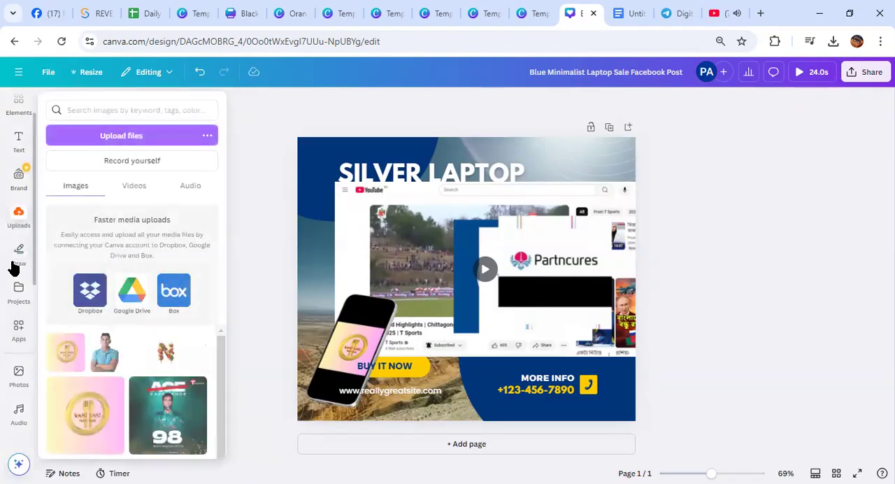
pyautogui.click(19, 328)
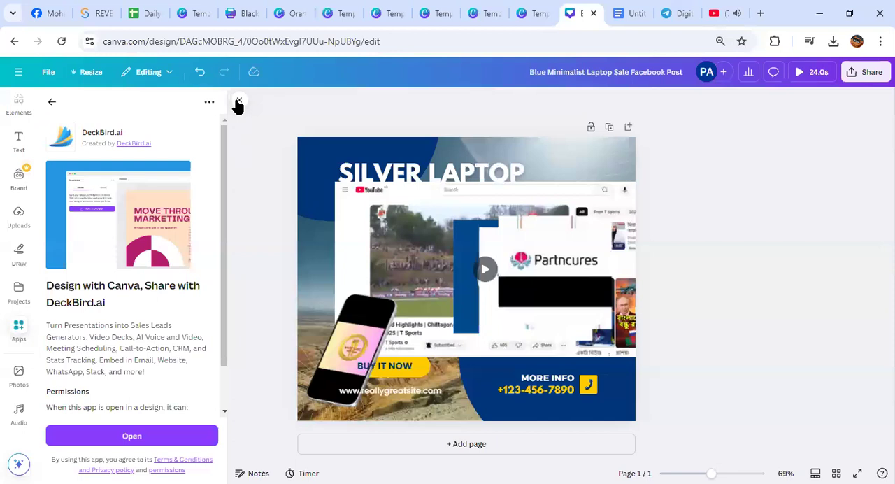
pyautogui.click(239, 100)
pyautogui.click(17, 327)
pyautogui.click(243, 100)
pyautogui.click(18, 328)
pyautogui.click(238, 100)
pyautogui.click(19, 214)
pyautogui.scroll(-3, 5, 255)
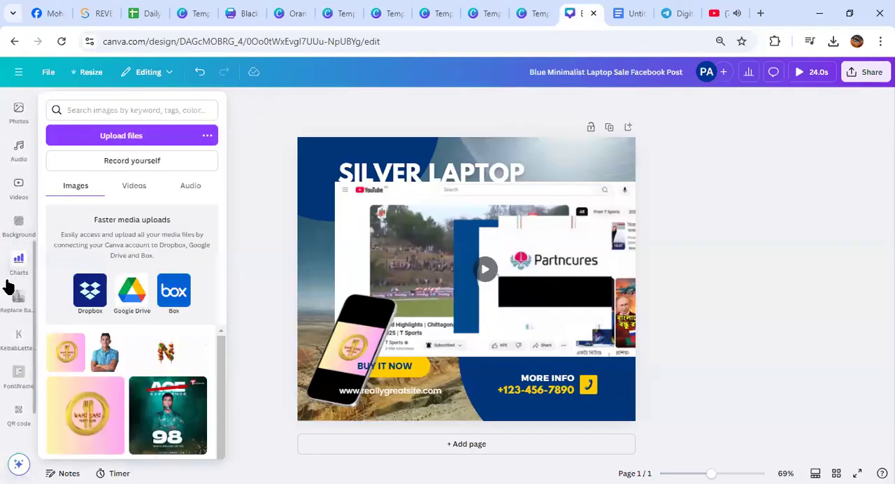
pyautogui.moveTo(6, 282)
pyautogui.scroll(-1, 6, 281)
pyautogui.scroll(-5, 155, 319)
pyautogui.scroll(3, 11, 274)
pyautogui.scroll(1, 10, 272)
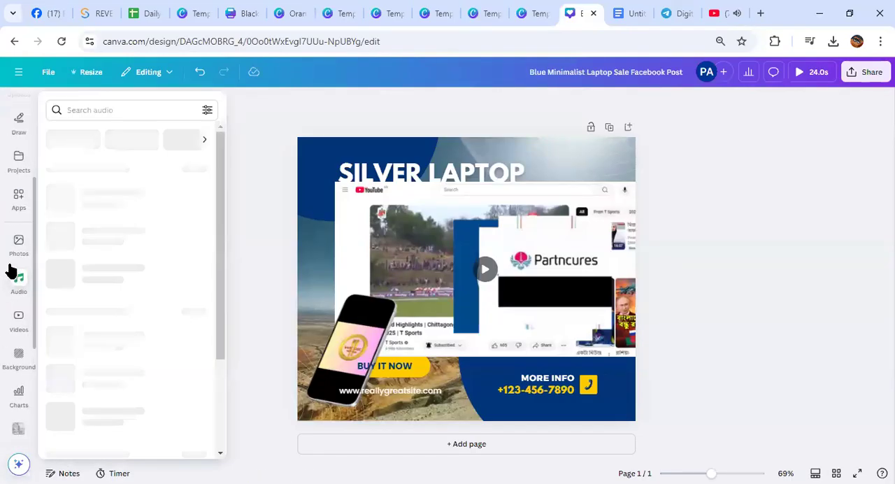
# Read the DeckBird.ai app's description and permissions, and return to the overview of all apps
pyautogui.click(19, 196)
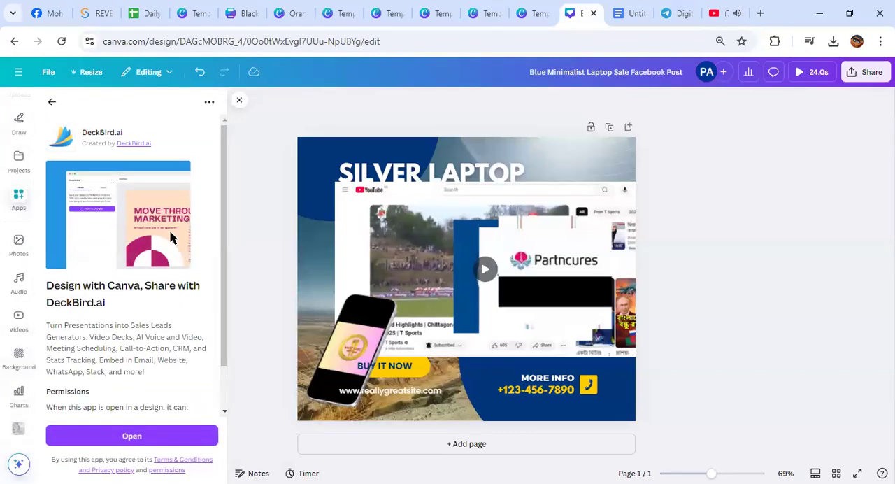
pyautogui.scroll(-2, 170, 238)
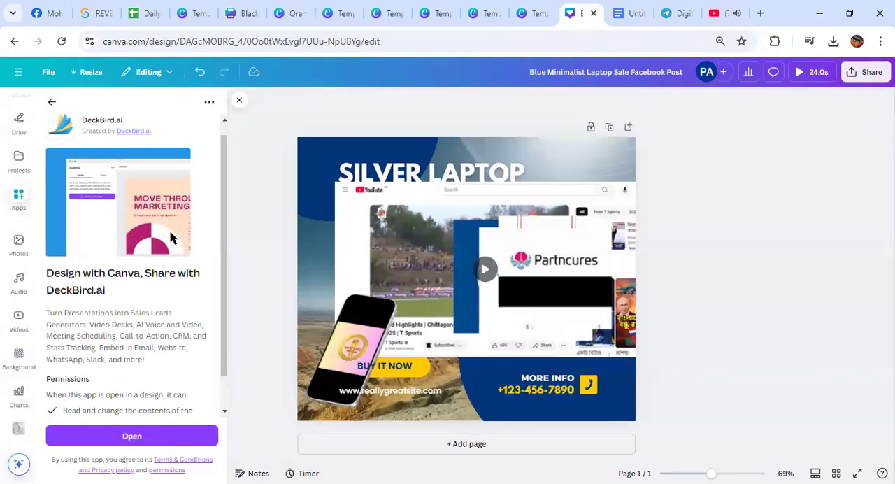
pyautogui.click(51, 104)
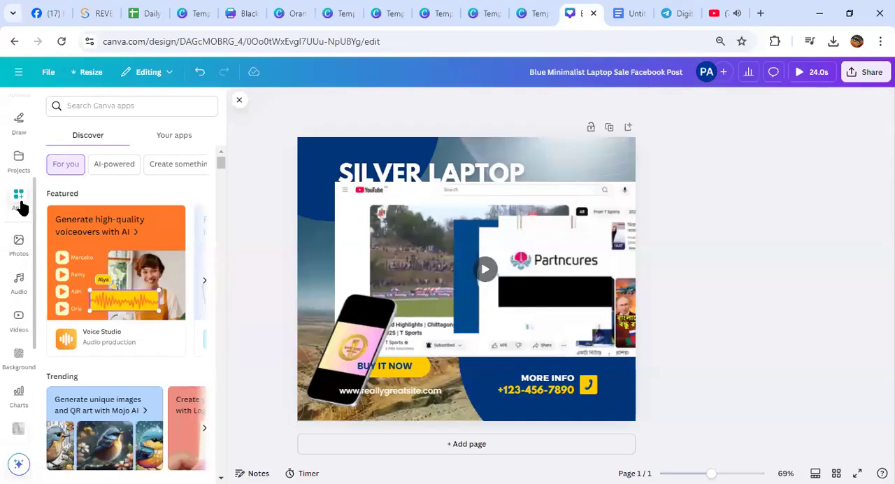
# Find the AI Music Generator among the AI-powered apps, open it for this design and activate its music description field
pyautogui.scroll(-10, 137, 236)
pyautogui.scroll(-10, 137, 236)
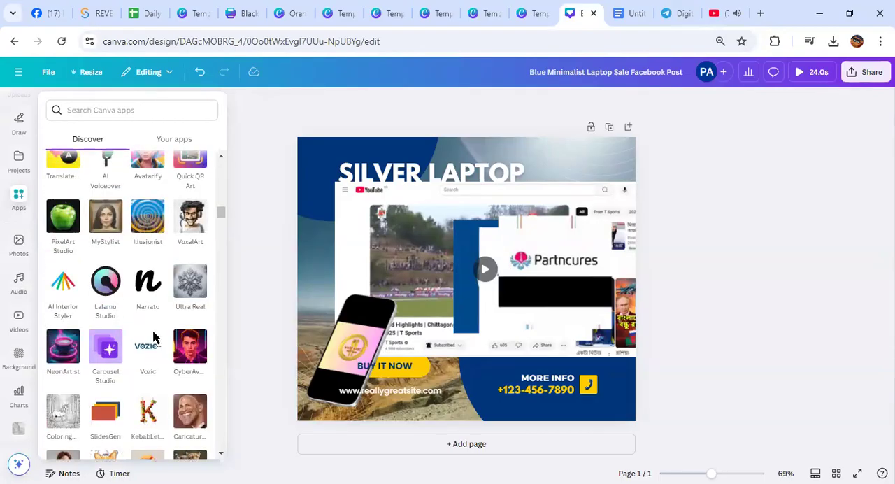
pyautogui.scroll(-10, 154, 338)
pyautogui.scroll(-10, 155, 346)
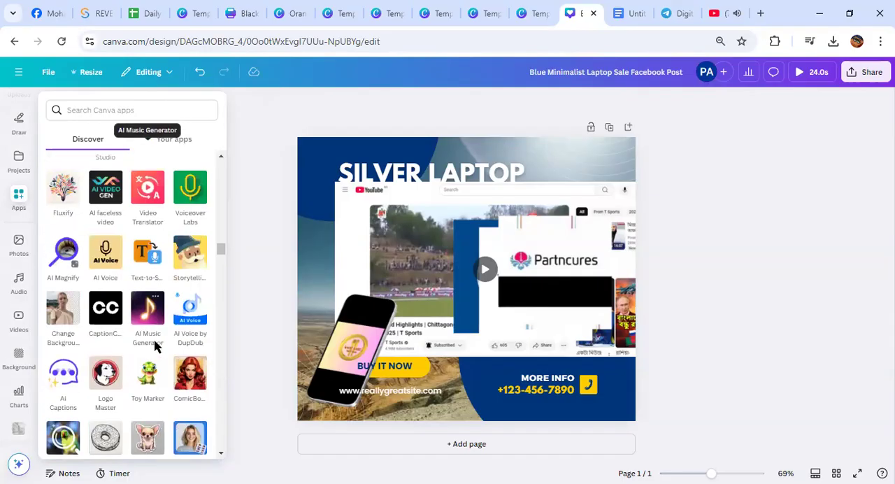
pyautogui.scroll(-1, 154, 338)
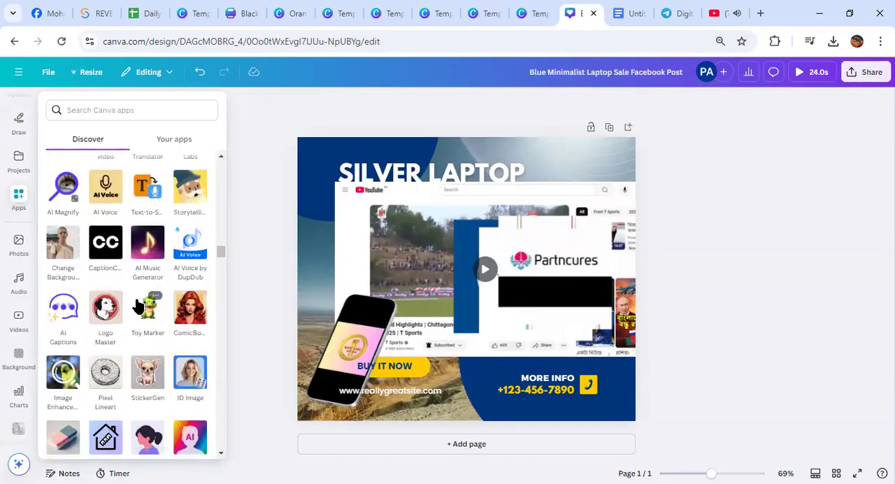
pyautogui.scroll(-3, 140, 306)
pyautogui.scroll(3, 139, 305)
pyautogui.scroll(-3, 142, 306)
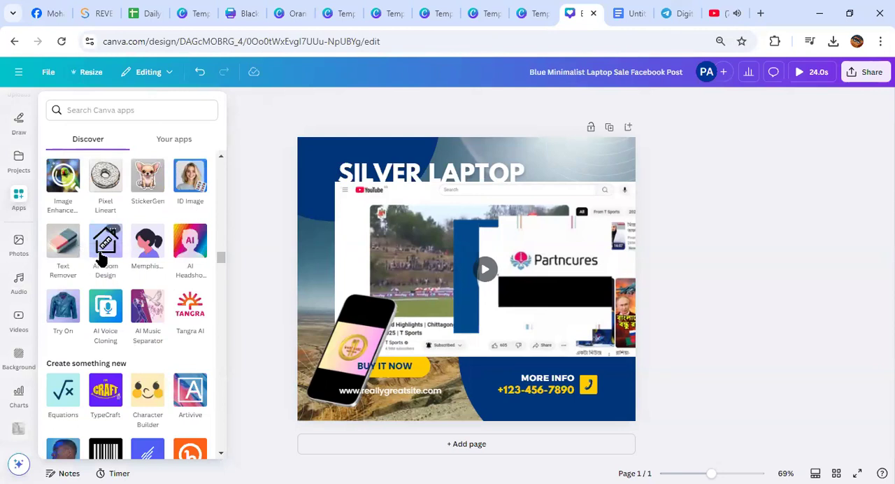
pyautogui.scroll(2, 125, 291)
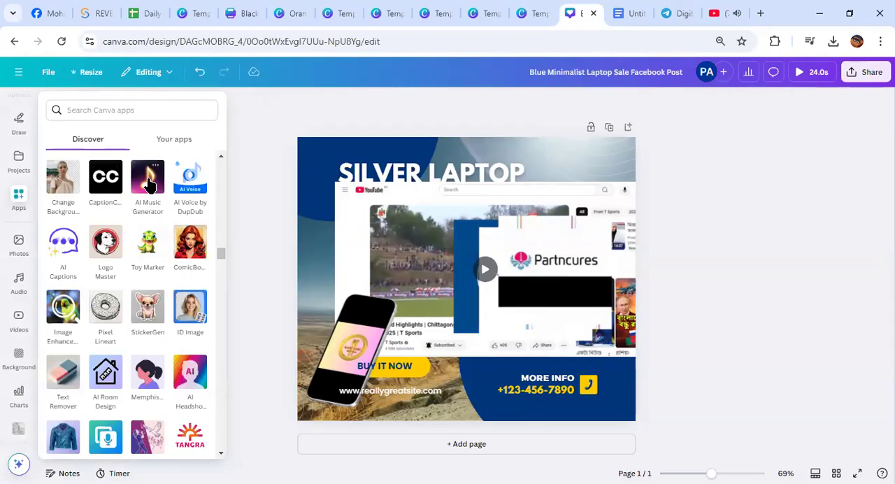
pyautogui.click(148, 183)
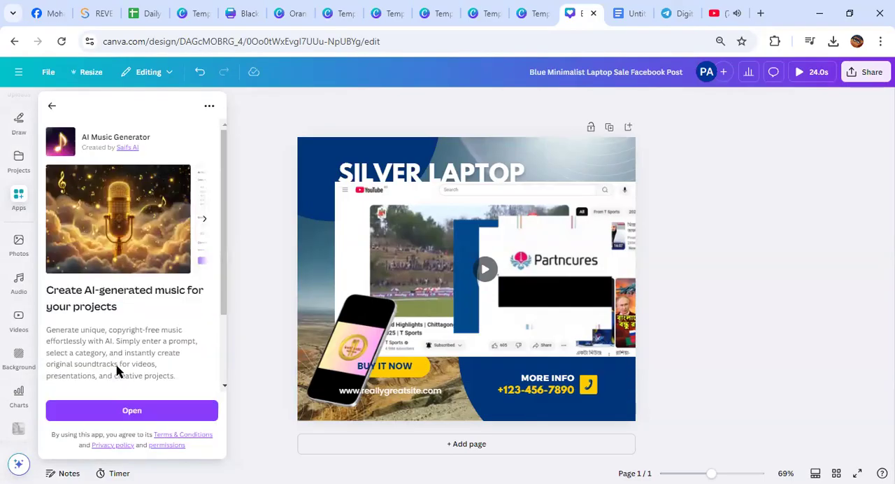
pyautogui.click(122, 412)
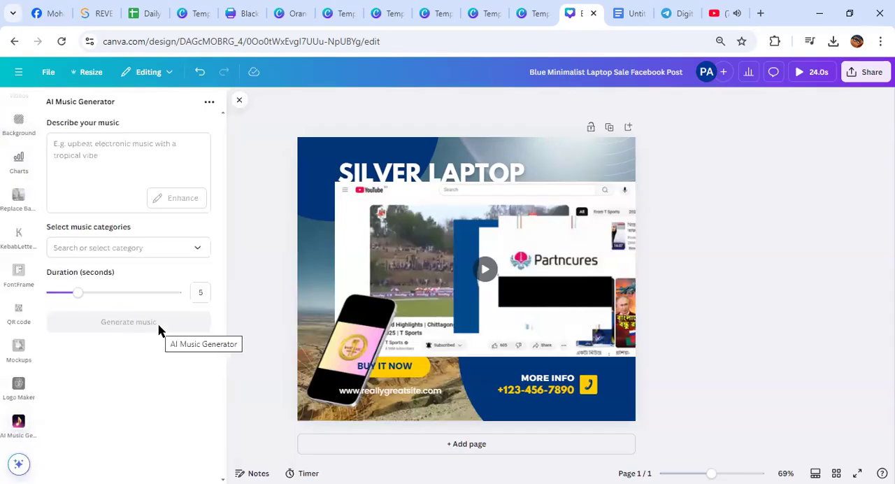
pyautogui.click(75, 151)
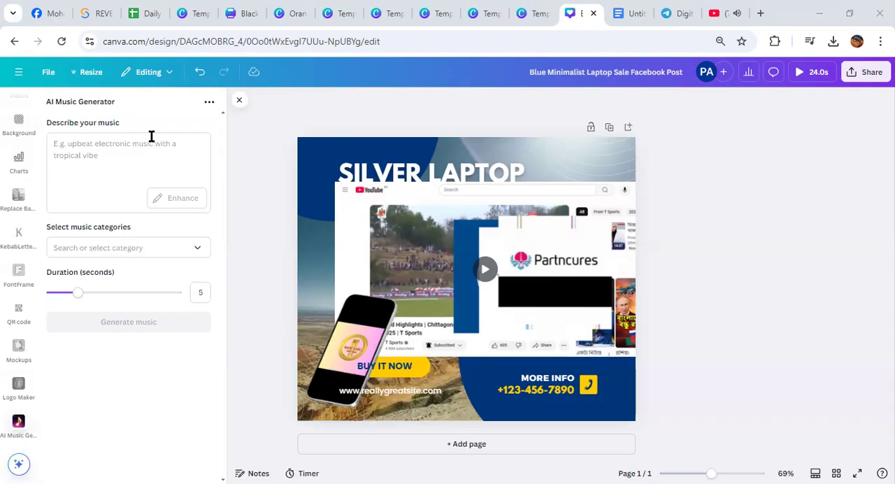
# Paste the copied design studio logo text as the music description and choose the Pop category
pyautogui.click(82, 145)
pyautogui.write("Sohan's design studio name logo")
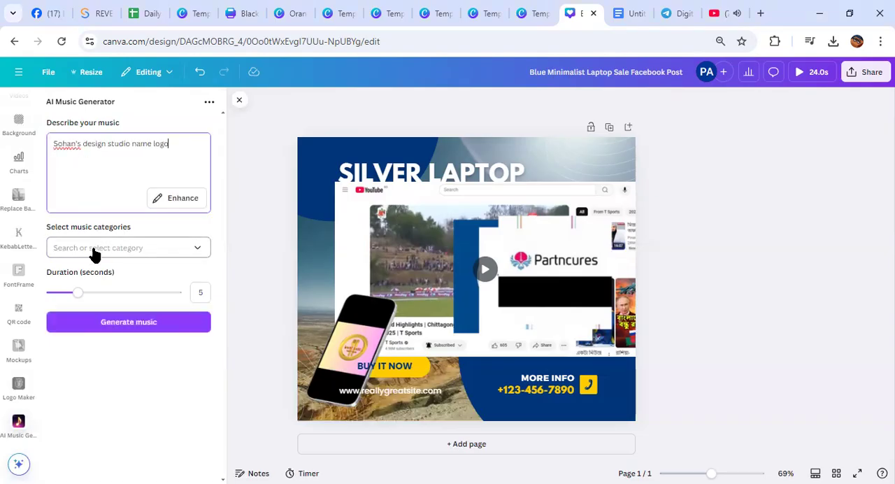
pyautogui.click(197, 249)
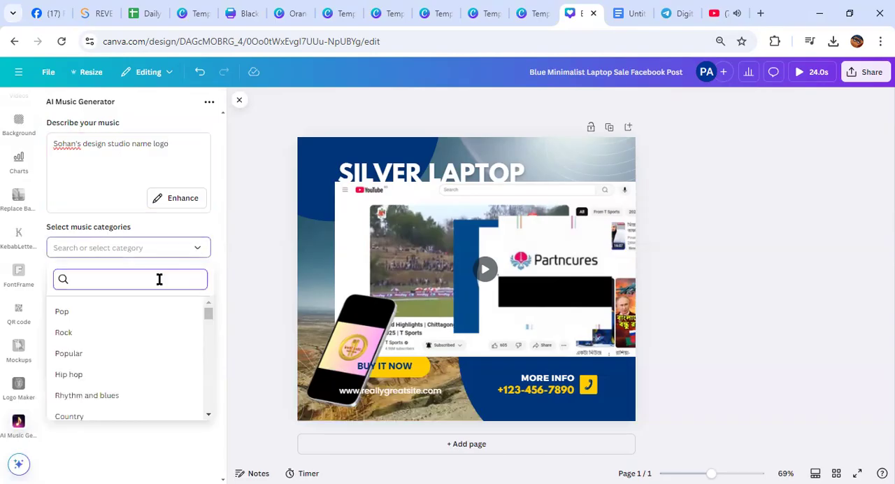
pyautogui.scroll(-2, 124, 361)
pyautogui.scroll(2, 124, 369)
pyautogui.click(124, 313)
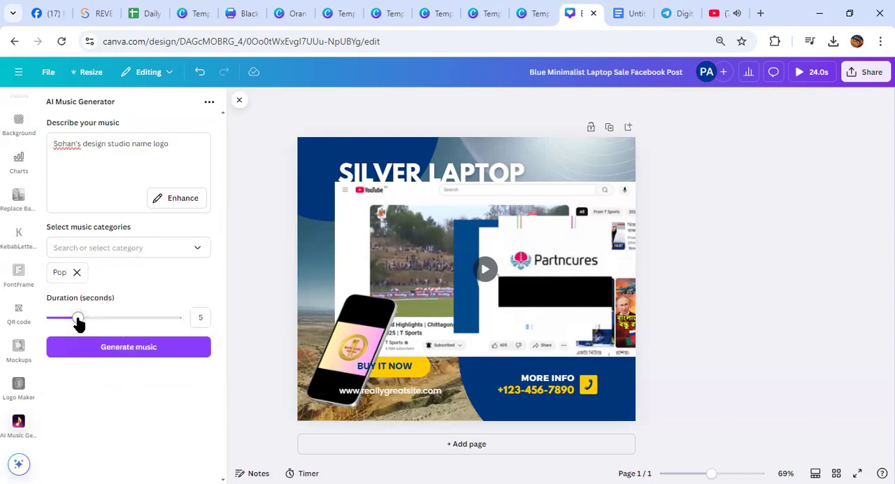
# Set the music duration to 9 seconds and generate the track for the design
pyautogui.moveTo(79, 323); pyautogui.dragTo(106, 330)
pyautogui.click(120, 350)
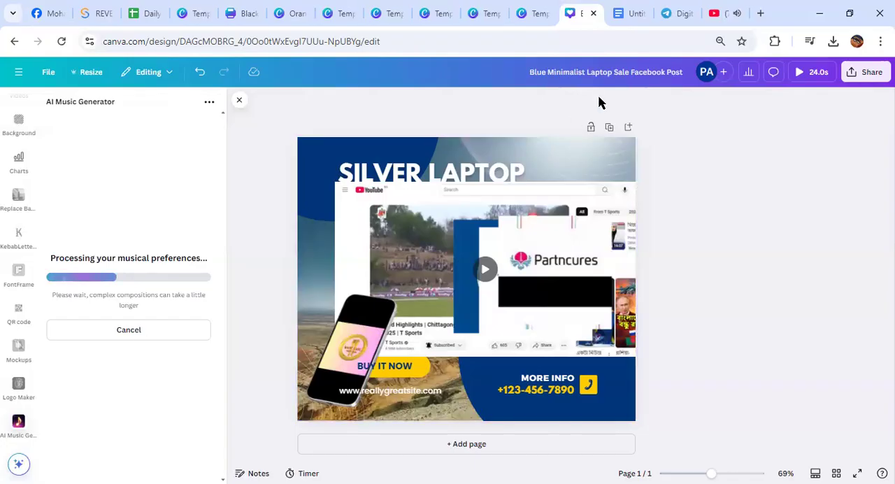
pyautogui.click(719, 18)
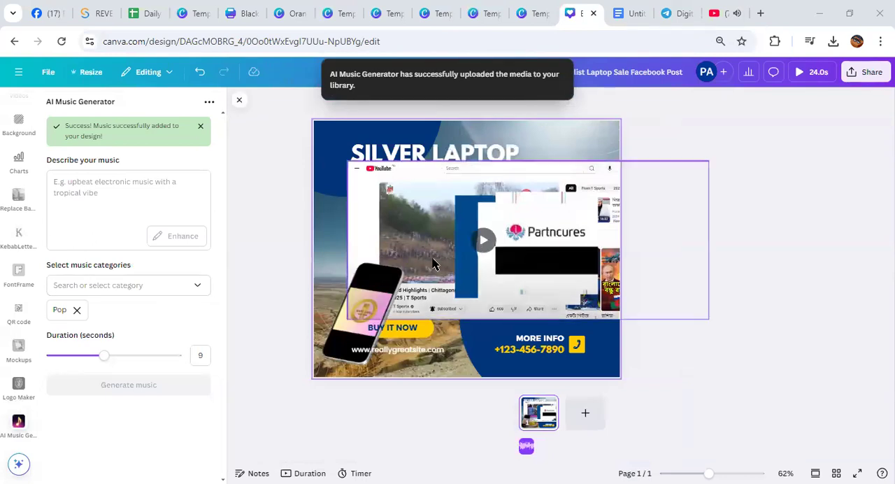
# Move the YouTube video and the overlapping logo images off the page, previewing the design in between
pyautogui.click(482, 245)
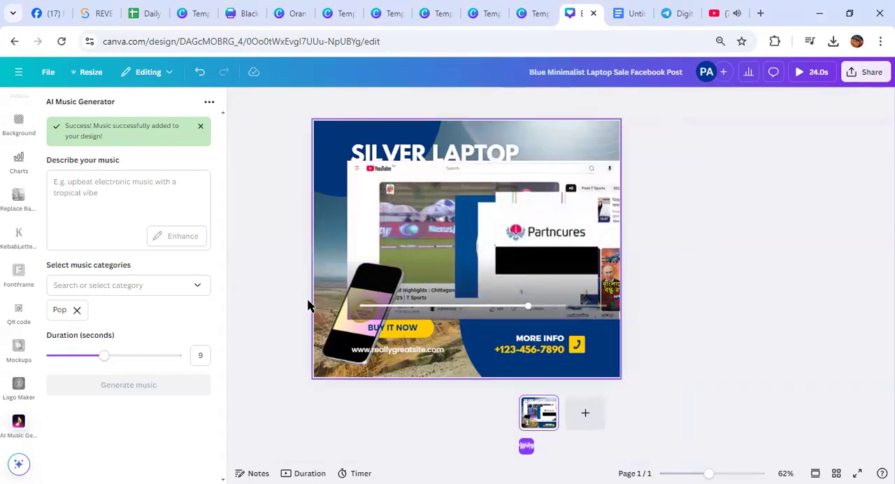
pyautogui.moveTo(396, 218); pyautogui.dragTo(838, 280)
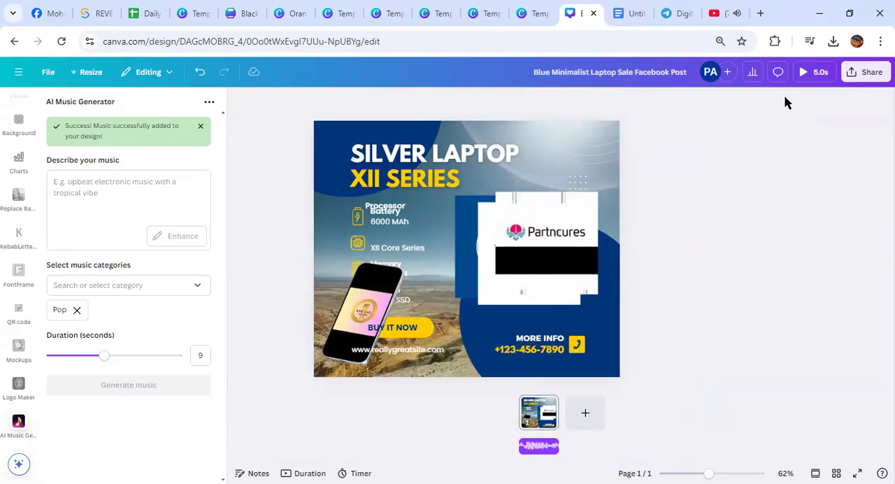
pyautogui.click(803, 71)
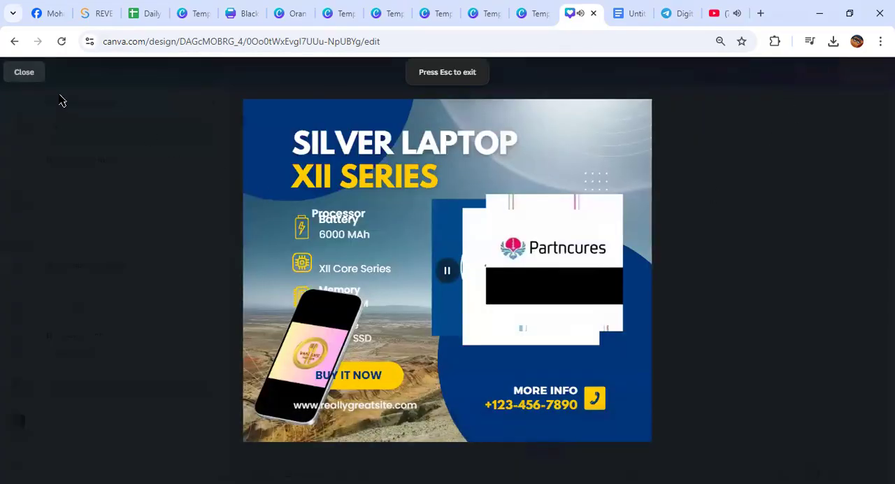
pyautogui.click(24, 72)
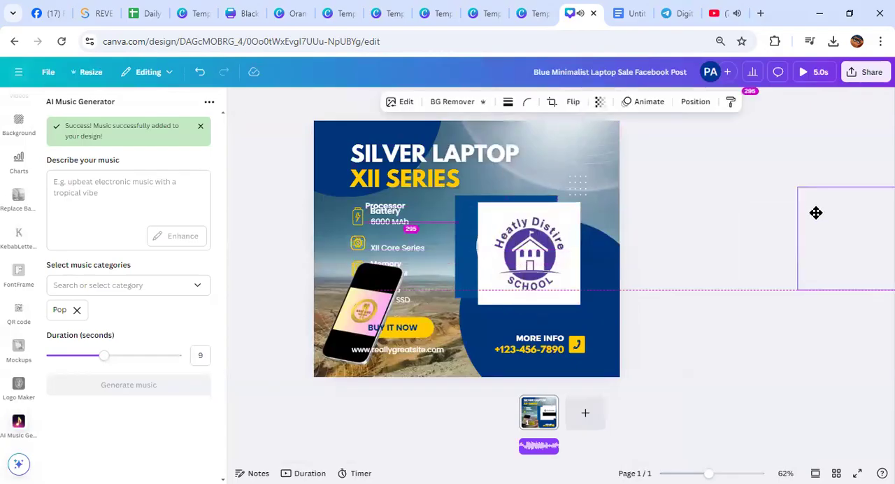
pyautogui.moveTo(515, 253); pyautogui.dragTo(873, 248)
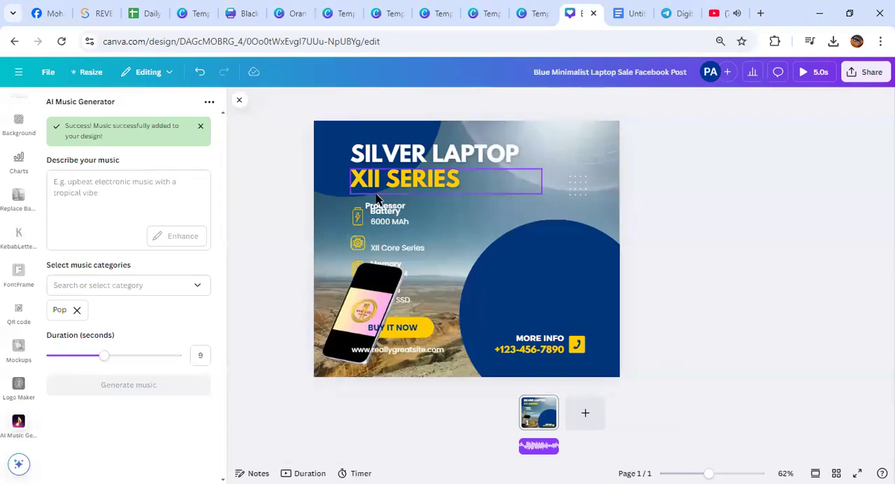
# Select the generated audio track, preview the page with its music twice, and return to the editor
pyautogui.click(535, 447)
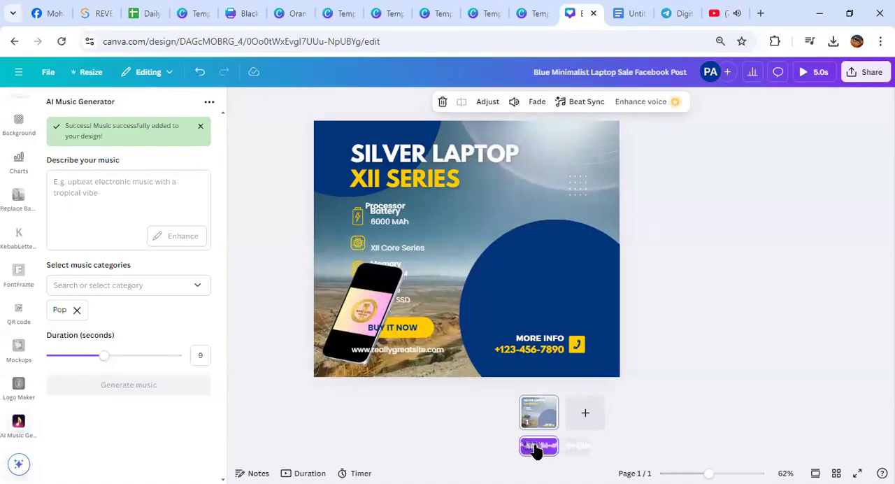
pyautogui.click(810, 73)
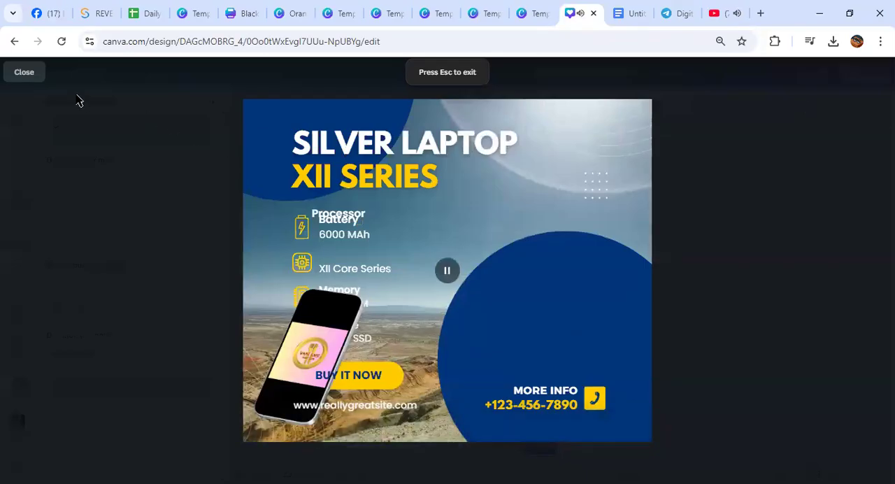
pyautogui.click(24, 72)
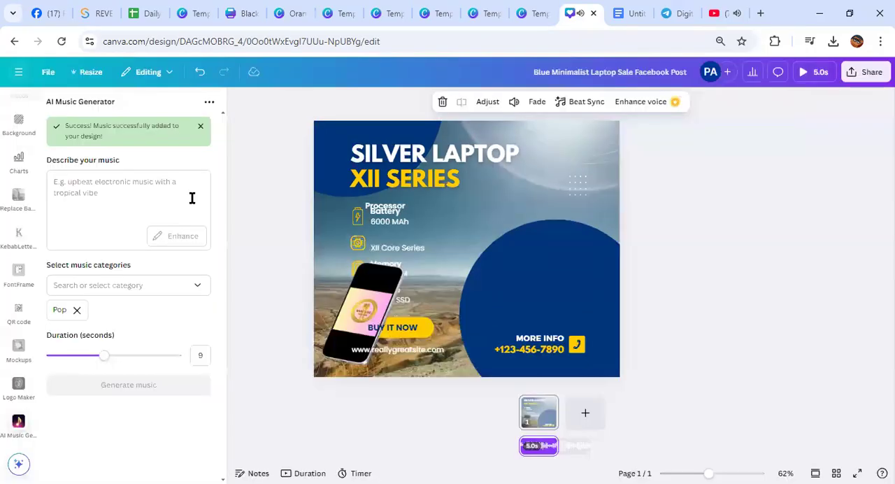
pyautogui.click(537, 419)
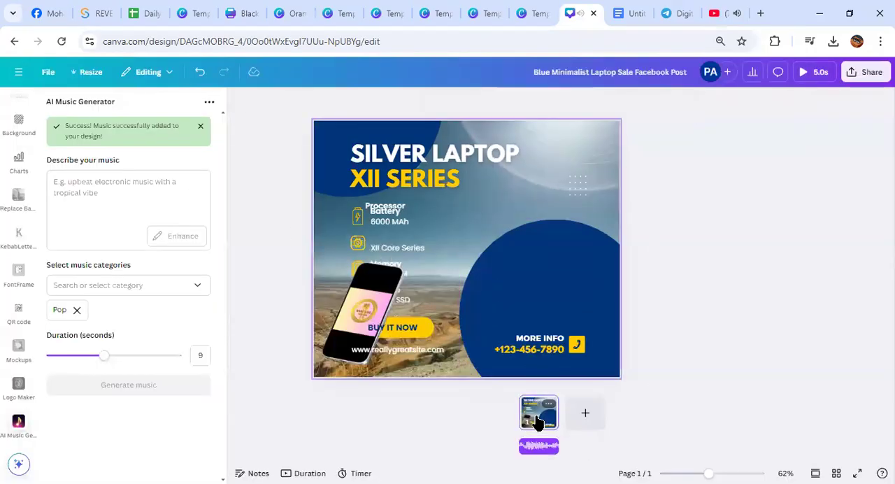
pyautogui.press('space')
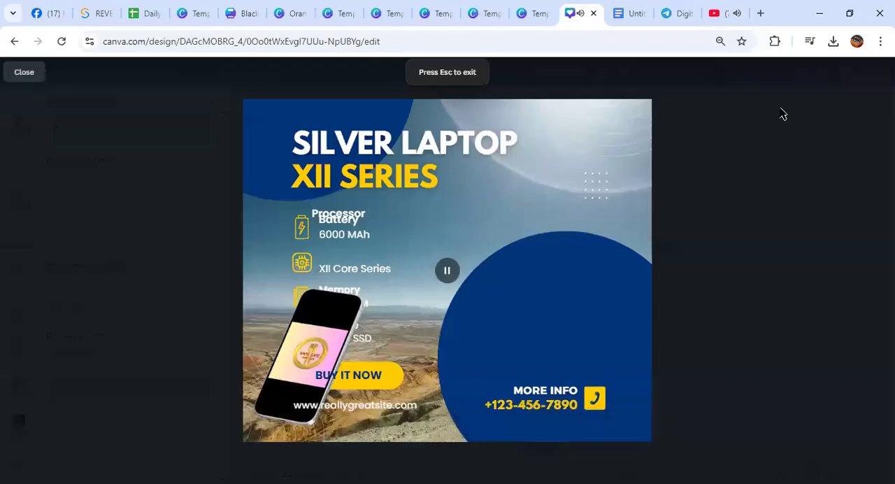
pyautogui.press('space')
pyautogui.press('Escape')
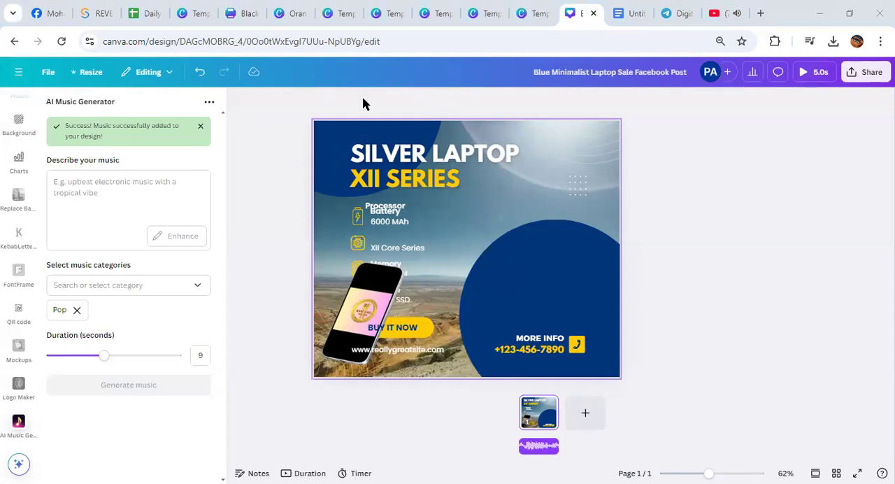
# Dismiss the success notice, look through the available music categories and close the AI Music Generator
pyautogui.click(201, 128)
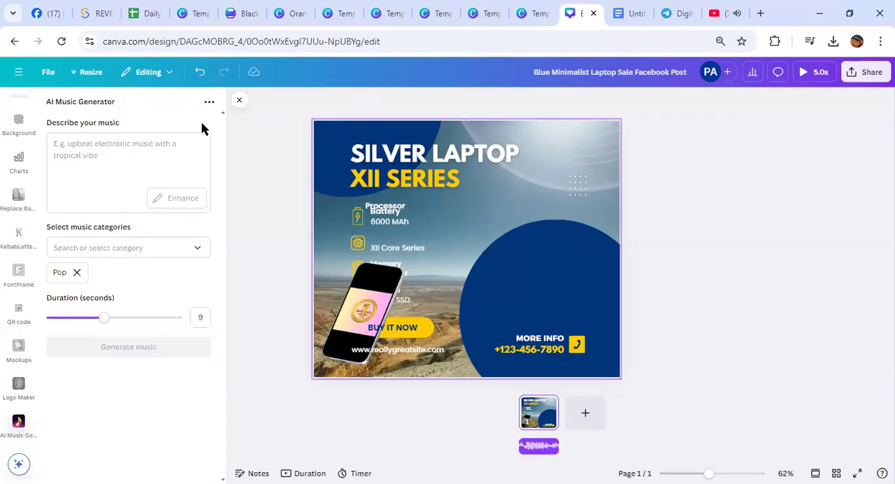
pyautogui.click(188, 250)
pyautogui.scroll(-8, 129, 374)
pyautogui.scroll(-3, 132, 376)
pyautogui.scroll(11, 131, 376)
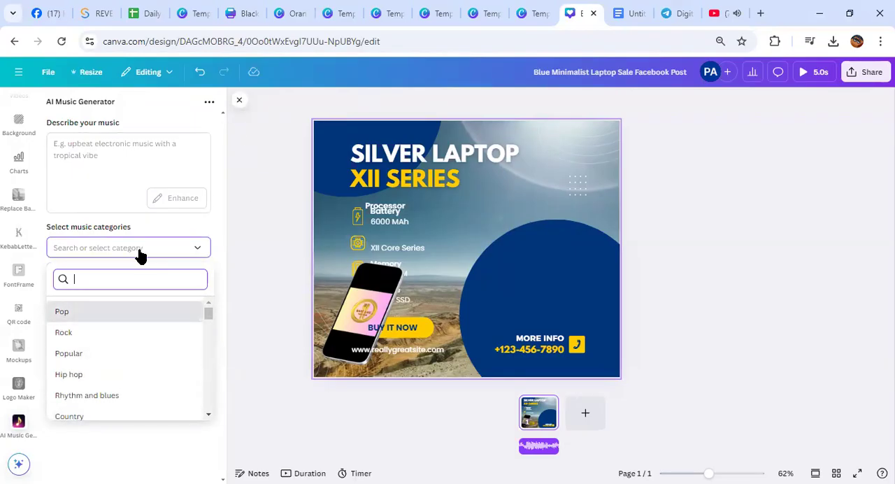
pyautogui.click(239, 100)
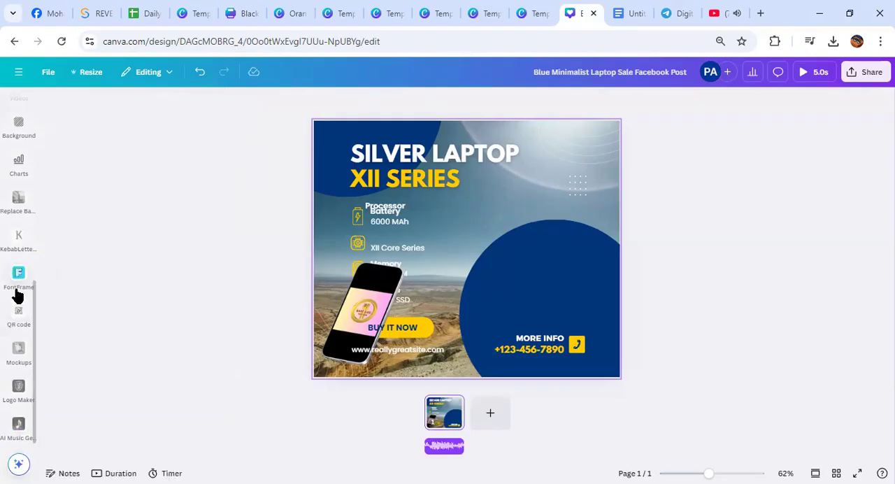
# Look through the Canva apps overview, including the featured, popular and AI-powered apps, and close it
pyautogui.scroll(6, 18, 294)
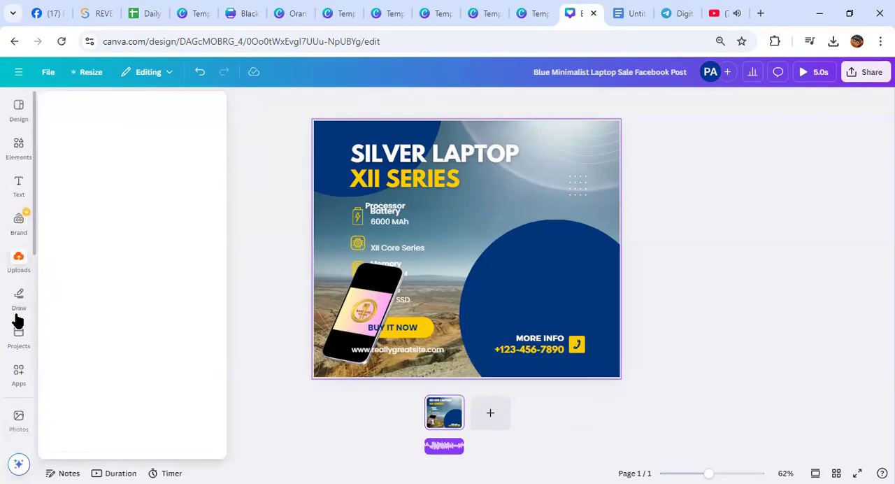
pyautogui.click(18, 336)
pyautogui.click(152, 276)
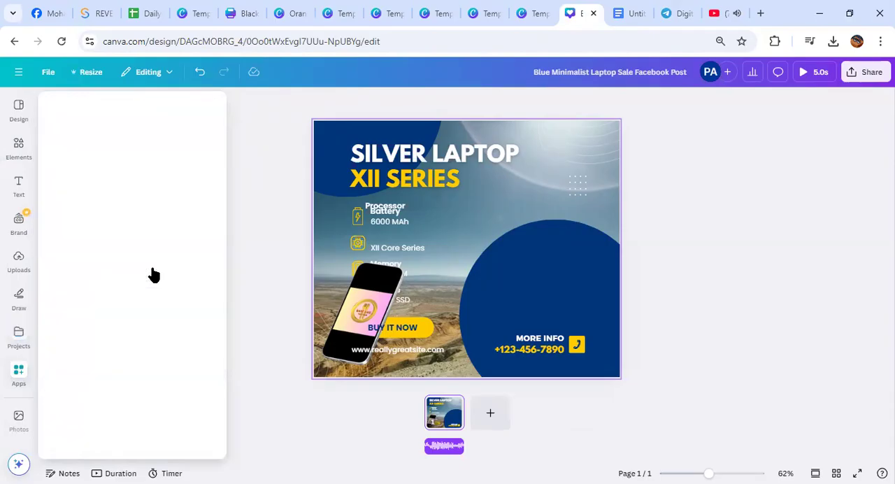
pyautogui.scroll(-5, 152, 273)
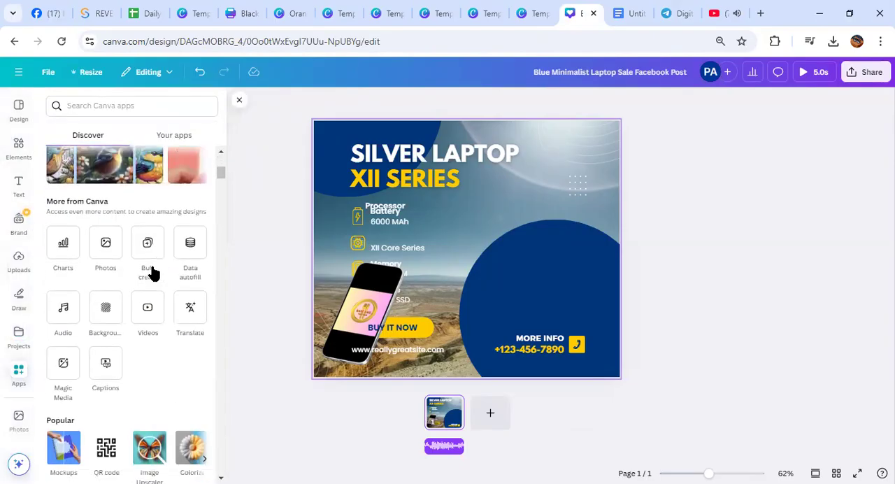
pyautogui.scroll(-8, 160, 264)
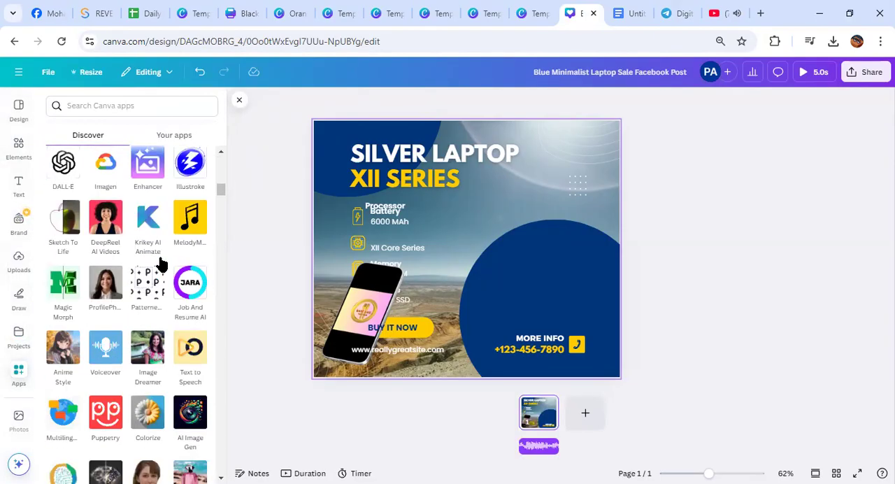
pyautogui.scroll(13, 160, 263)
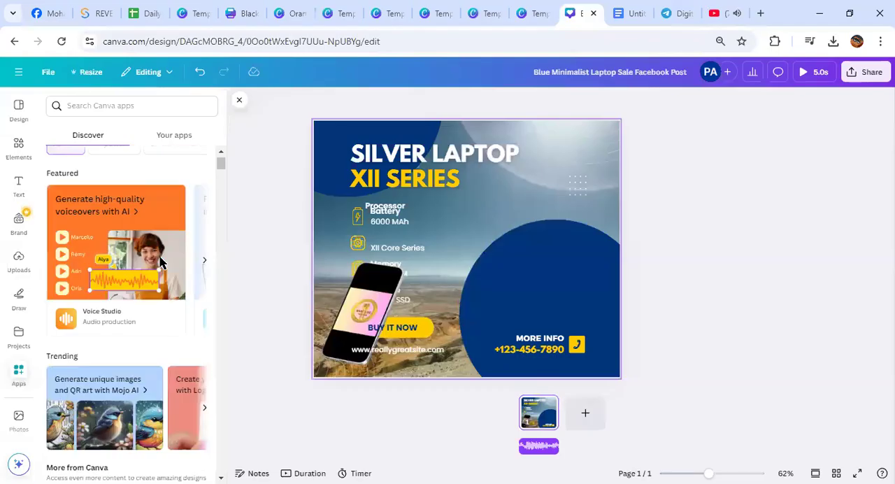
pyautogui.click(240, 103)
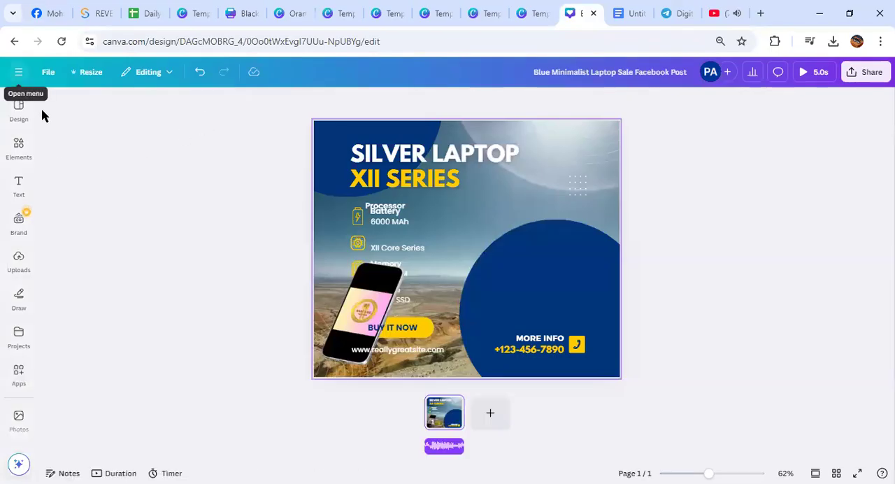
# Leave the design for the Canva home page and switch to the "Graphics Design with Canva" outline in Google Docs
pyautogui.click(19, 72)
pyautogui.click(17, 78)
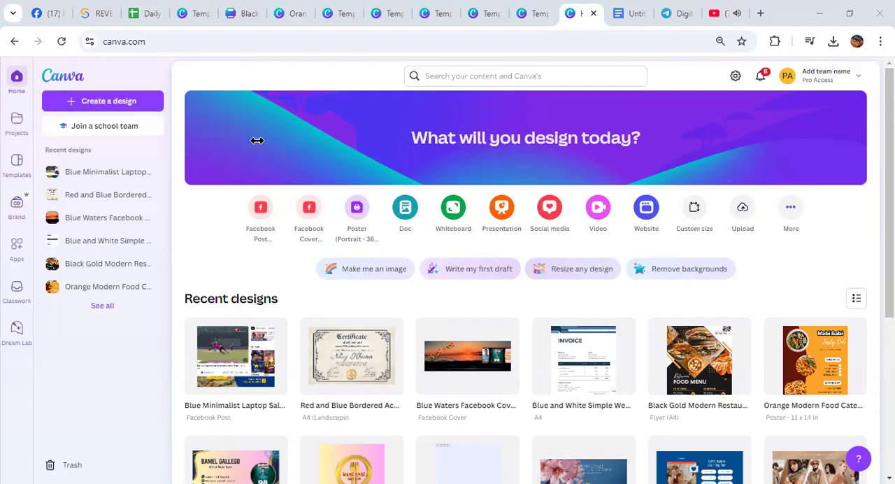
pyautogui.hotkey('ctrl', 'Tab')
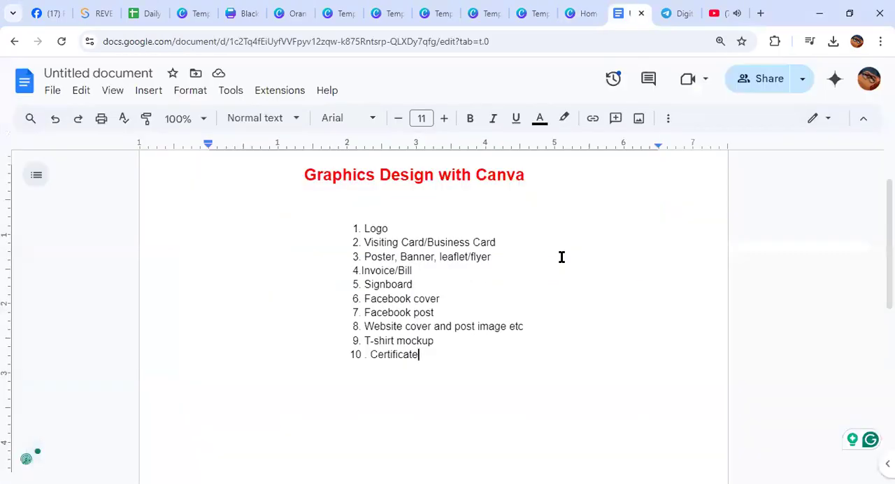
pyautogui.hotkey('ctrl', '+')
pyautogui.hotkey('ctrl', '+')
# Review the Facebook cover and Facebook post entries in the outline by highlighting them
pyautogui.moveTo(439, 332); pyautogui.dragTo(331, 331)
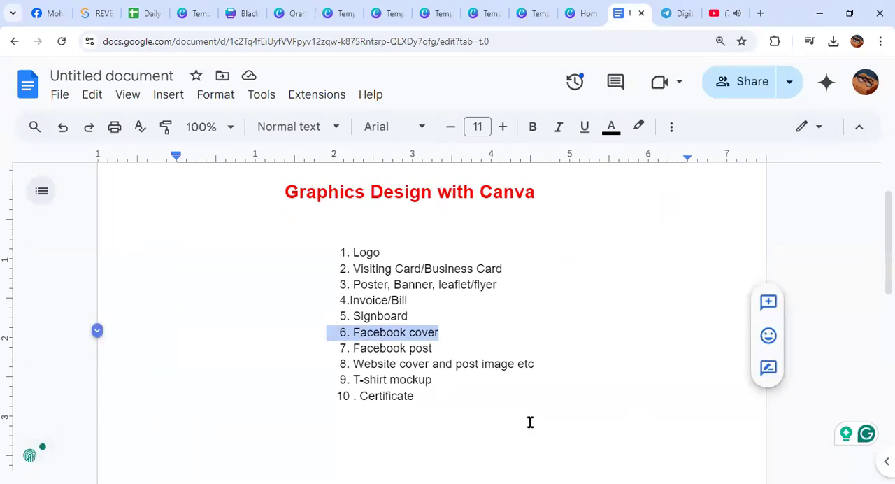
pyautogui.moveTo(455, 332); pyautogui.dragTo(315, 328)
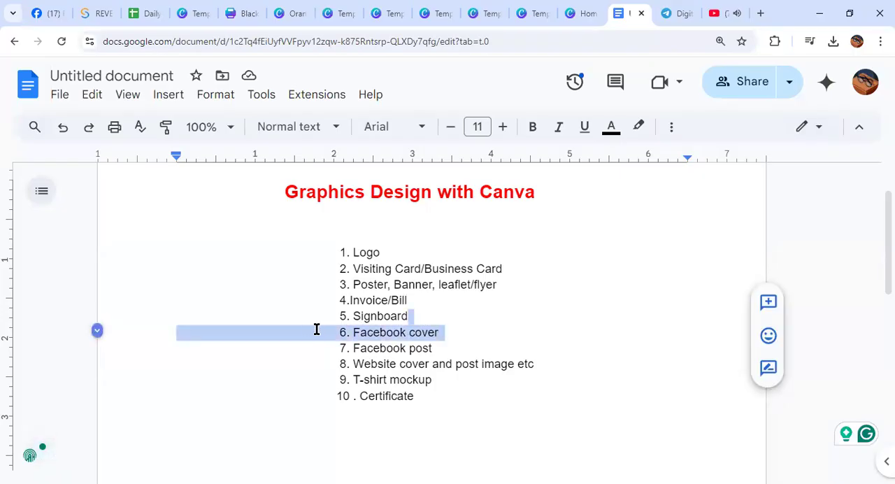
pyautogui.click(541, 330)
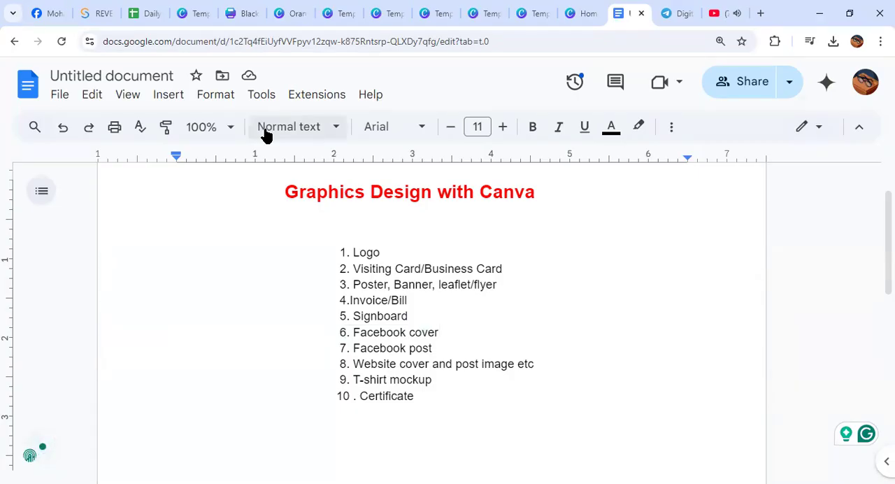
pyautogui.moveTo(446, 334); pyautogui.dragTo(325, 331)
pyautogui.moveTo(599, 341); pyautogui.dragTo(536, 326)
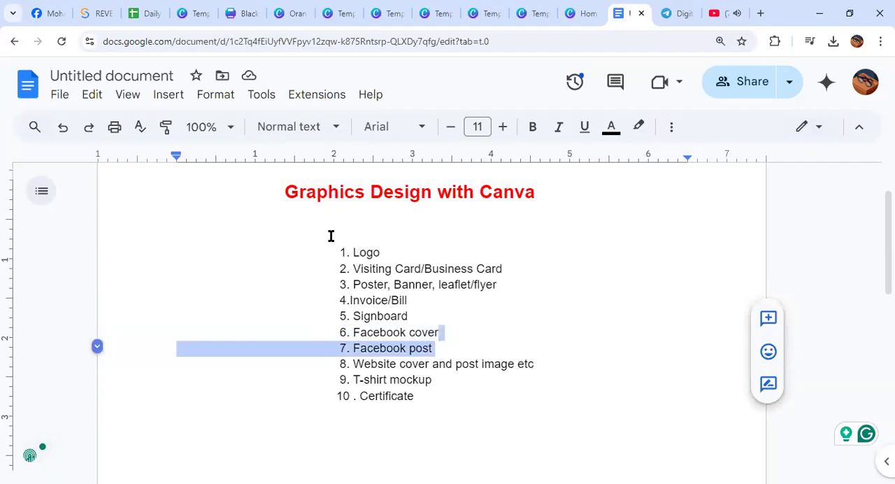
# Review the whole list of design topics from Logo to Certificate by highlighting it, including the poster and banner entry
pyautogui.moveTo(331, 236); pyautogui.dragTo(440, 453)
pyautogui.click(479, 343)
pyautogui.moveTo(351, 283); pyautogui.dragTo(436, 285)
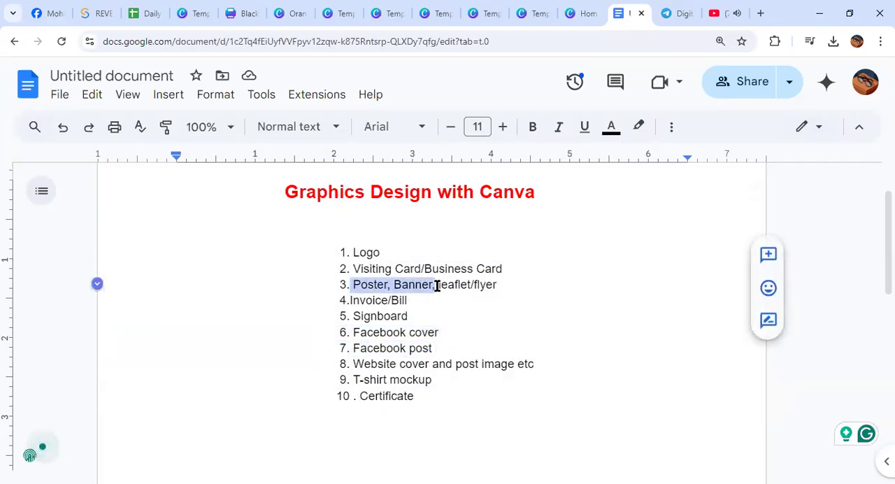
pyautogui.click(638, 342)
pyautogui.click(329, 240)
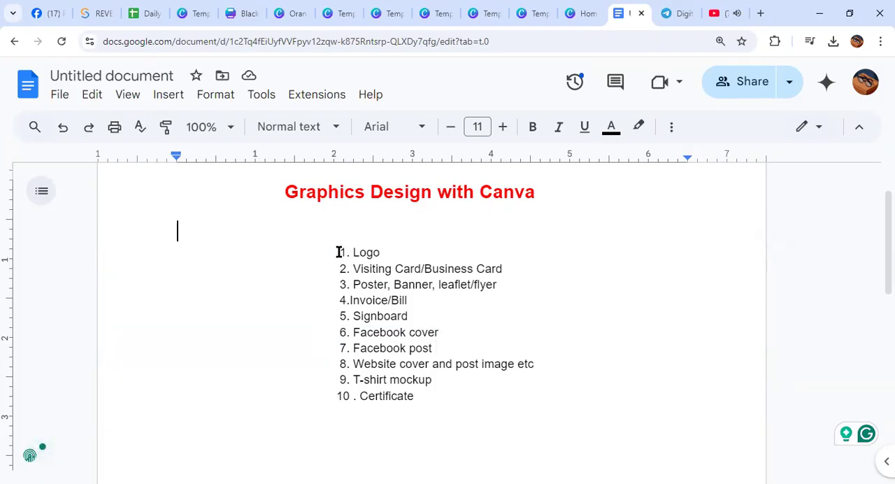
pyautogui.moveTo(337, 251); pyautogui.dragTo(443, 399)
pyautogui.click(623, 375)
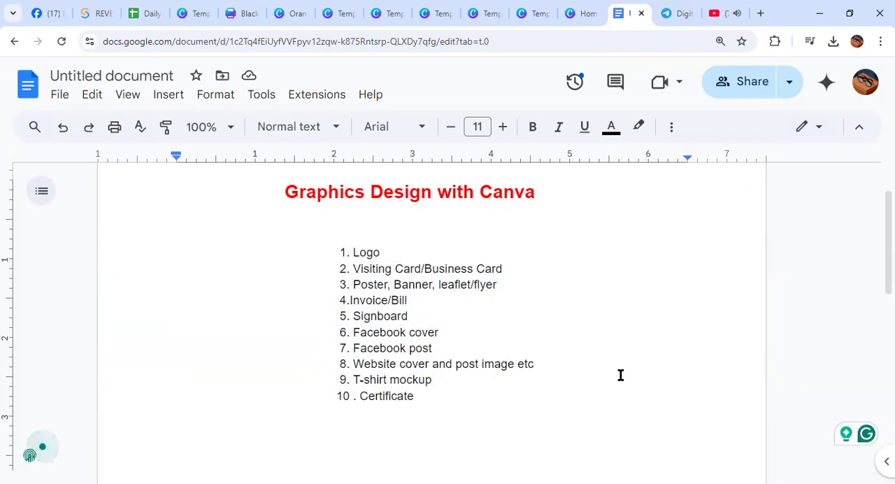
pyautogui.moveTo(443, 399); pyautogui.dragTo(350, 241)
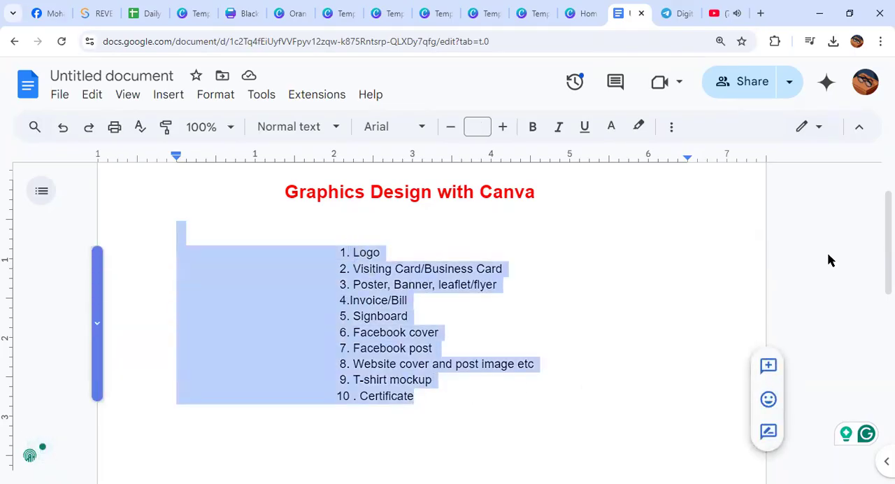
# Go over the ten numbered design topics from Logo to Certificate again by highlighting them repeatedly
pyautogui.click(629, 333)
pyautogui.click(329, 243)
pyautogui.moveTo(329, 243); pyautogui.dragTo(517, 379)
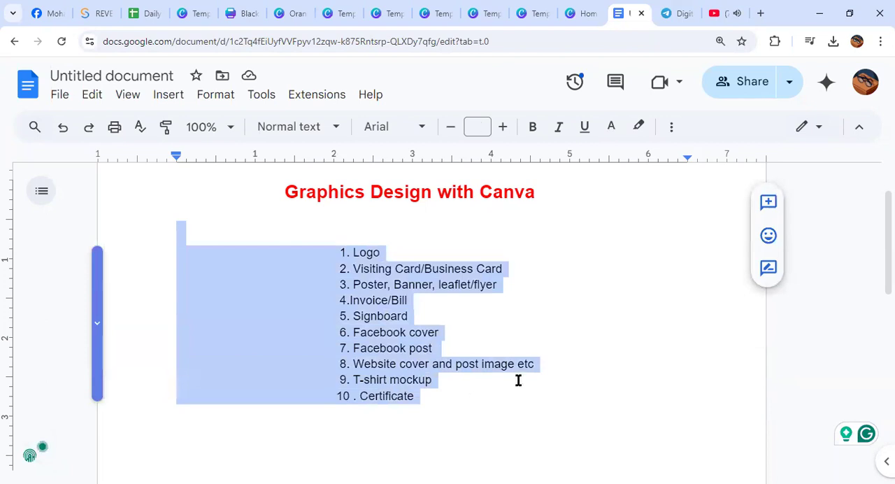
pyautogui.click(562, 368)
pyautogui.moveTo(444, 392); pyautogui.dragTo(331, 241)
pyautogui.moveTo(317, 206); pyautogui.dragTo(413, 397)
# Undo the accidental text moves in the topic list to restore its layout directly beneath the title
pyautogui.moveTo(414, 355); pyautogui.dragTo(322, 217)
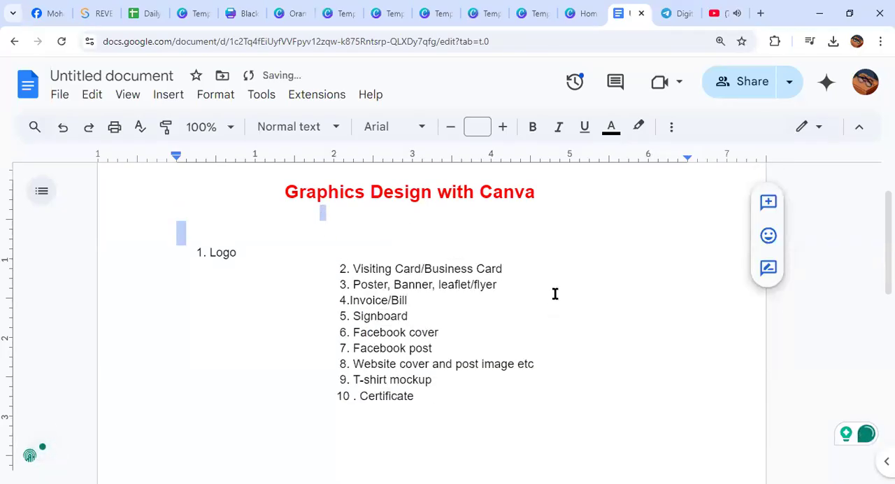
pyautogui.hotkey('ctrl', 'z')
pyautogui.click(455, 359)
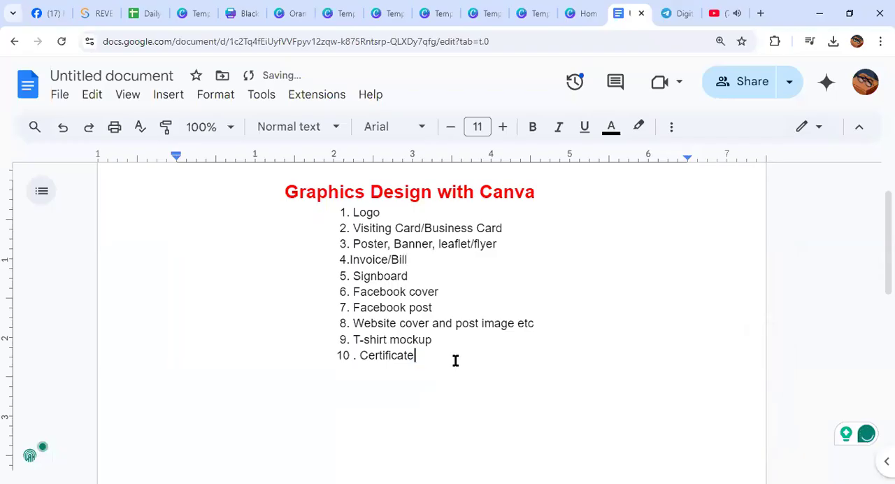
# Recap the Facebook cover entry, the full topic list and the "Graphics Design with Canva" title by highlighting them
pyautogui.moveTo(441, 291); pyautogui.dragTo(321, 291)
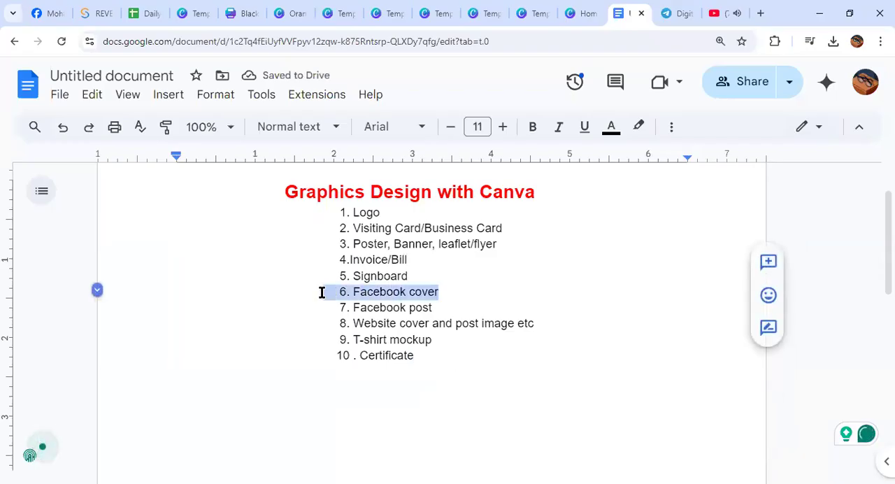
pyautogui.moveTo(426, 366); pyautogui.dragTo(323, 210)
pyautogui.click(589, 286)
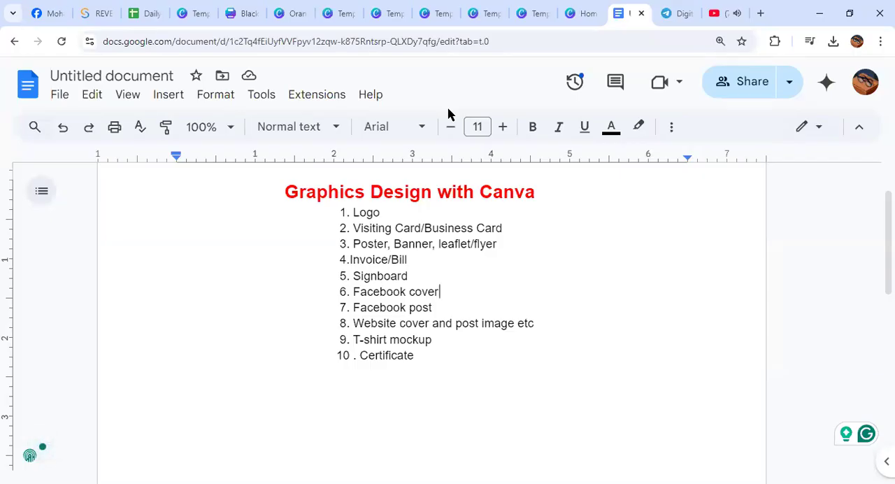
pyautogui.moveTo(427, 361); pyautogui.dragTo(275, 181)
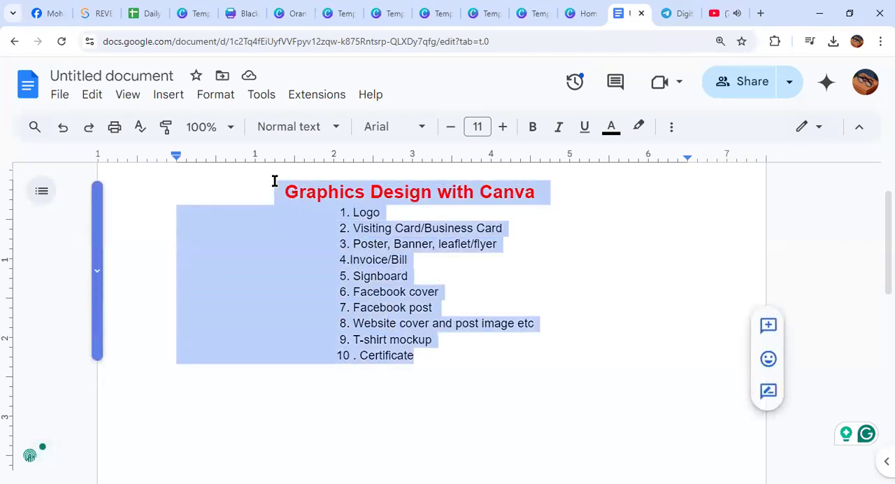
pyautogui.click(431, 366)
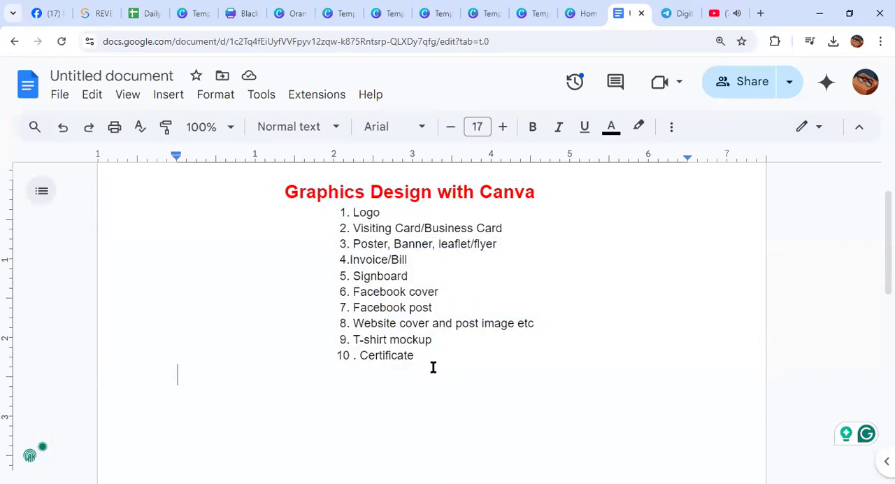